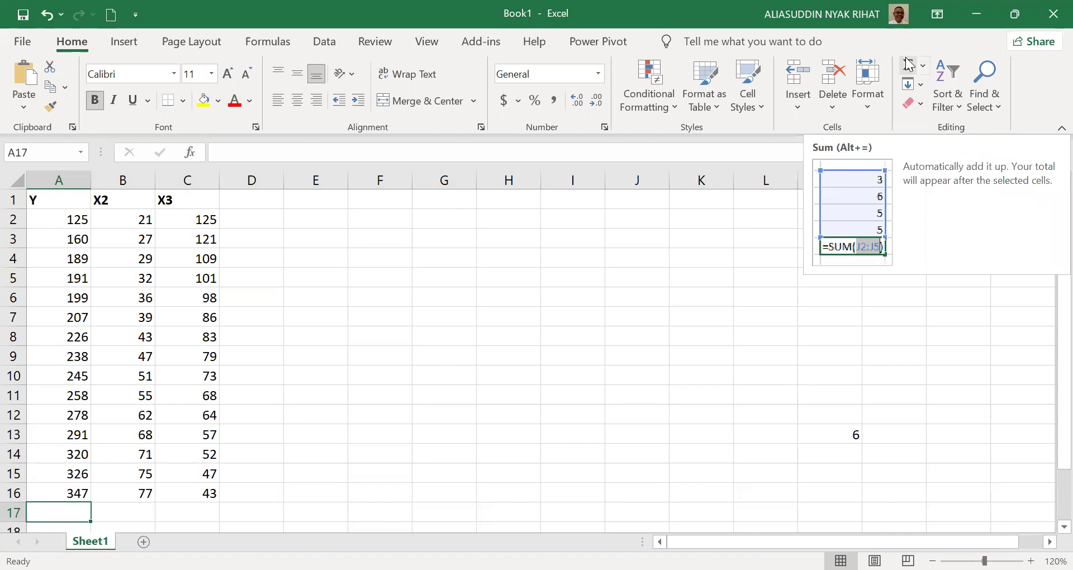
Sum the Y values in A2:A16 in cell A17.
{"action": "key", "text": "alt+equal"}
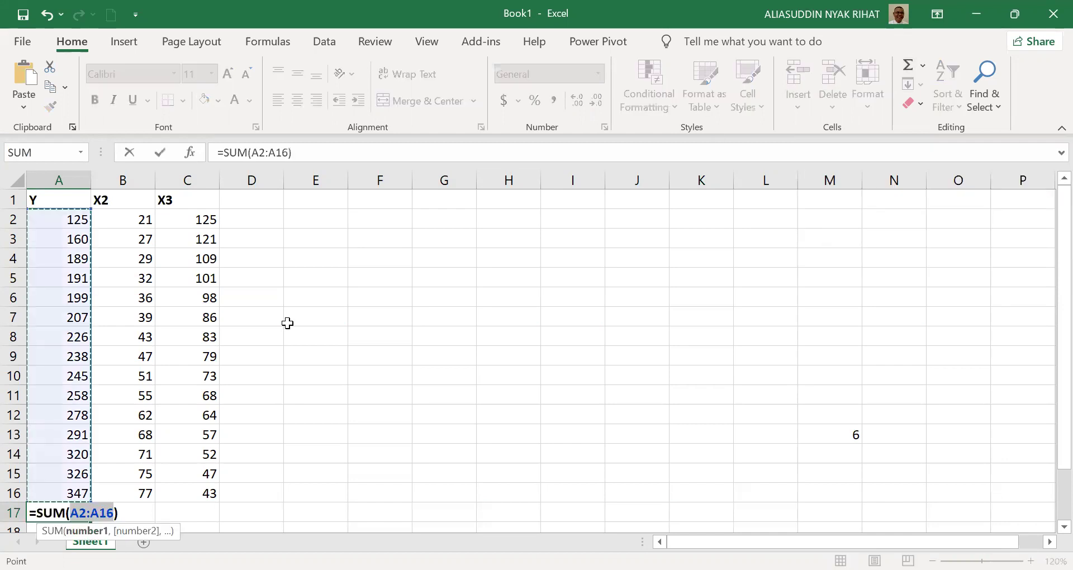
{"action": "key", "text": "Return"}
Copy the sum formula from A17 across row 17 through column K.
{"action": "key", "text": "Up"}
{"action": "key", "text": "ctrl+Up"}
{"action": "key", "text": "Down"}
{"action": "key", "text": "Down"}
{"action": "key", "text": "Right"}
{"action": "key", "text": "Down"}
{"action": "key", "text": "Down"}
{"action": "key", "text": "Down"}
{"action": "key", "text": "Down"}
{"action": "key", "text": "Down"}
{"action": "key", "text": "Down"}
{"action": "key", "text": "Down"}
{"action": "key", "text": "Down"}
{"action": "key", "text": "Down"}
{"action": "key", "text": "Down"}
{"action": "key", "text": "Down"}
{"action": "key", "text": "Down"}
{"action": "key", "text": "Down"}
{"action": "key", "text": "Down"}
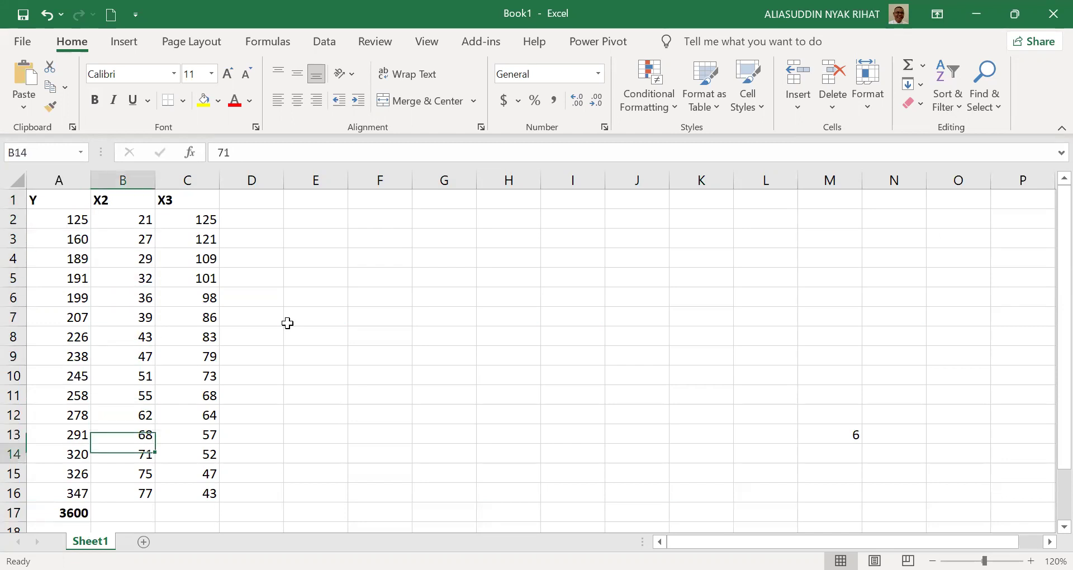
{"action": "key", "text": "Left"}
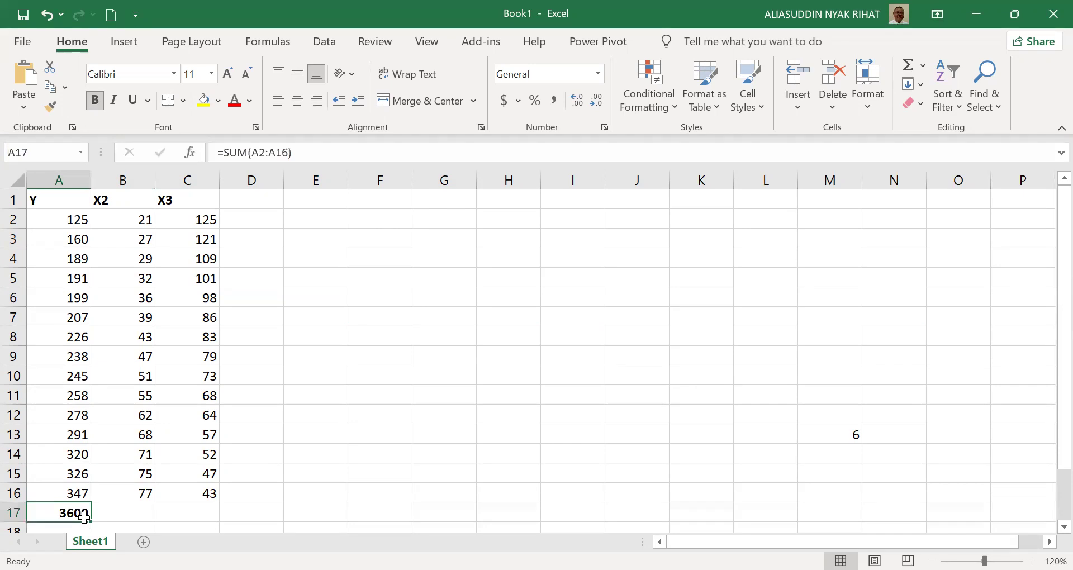
{"action": "left_click_drag", "start_coordinate": [88, 520], "coordinate": [750, 513]}
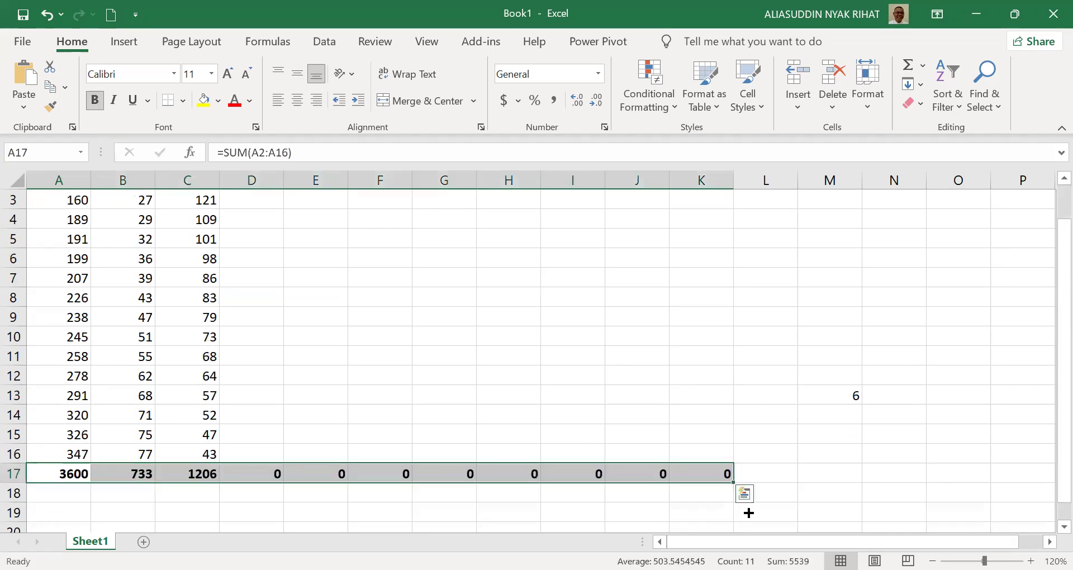
{"action": "scroll", "coordinate": [749, 512], "scroll_direction": "up", "scroll_amount": 1}
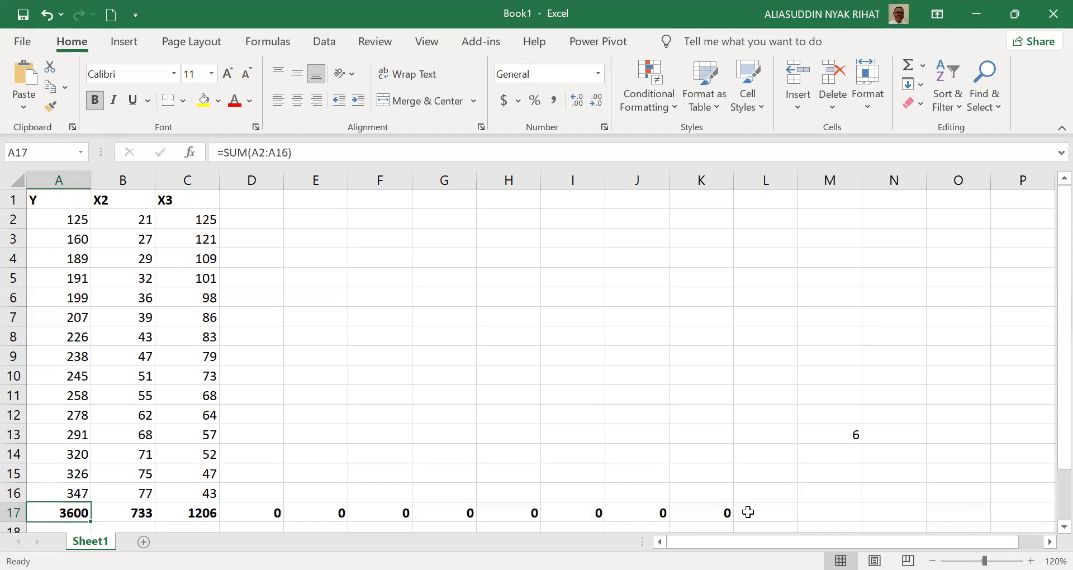
Enter the column heading X2X3 in cell D1.
{"action": "left_click", "coordinate": [245, 205]}
{"action": "type", "text": "X2"}
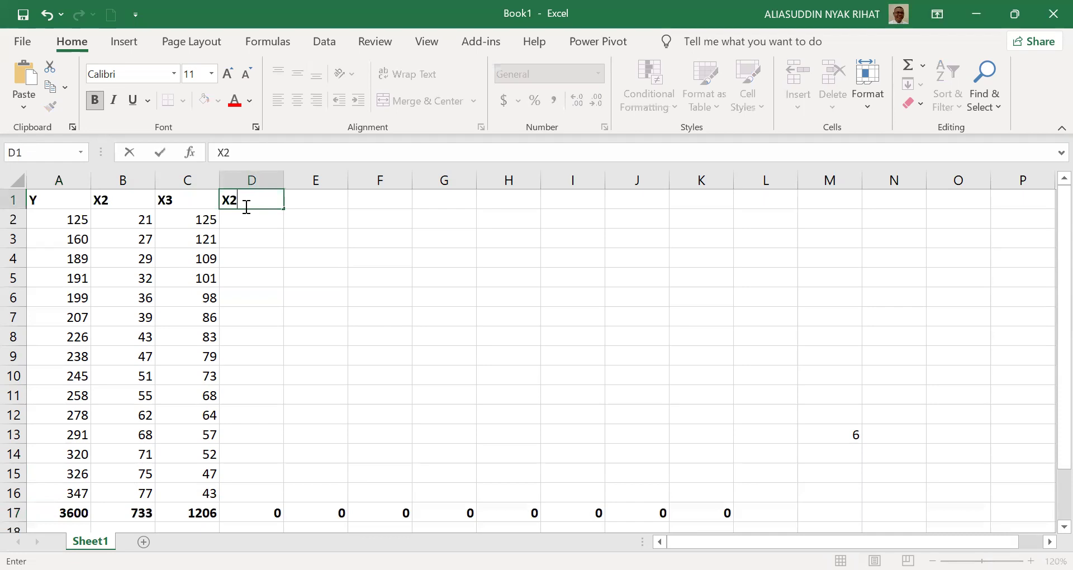
{"action": "type", "text": "X3"}
{"action": "key", "text": "Return"}
Calculate the product =B2*C2 in D2 and fill the formula down to D16.
{"action": "type", "text": "="}
{"action": "key", "text": "Left"}
{"action": "key", "text": "Left"}
{"action": "type", "text": "*"}
{"action": "key", "text": "Left"}
{"action": "key", "text": "ctrl+Return"}
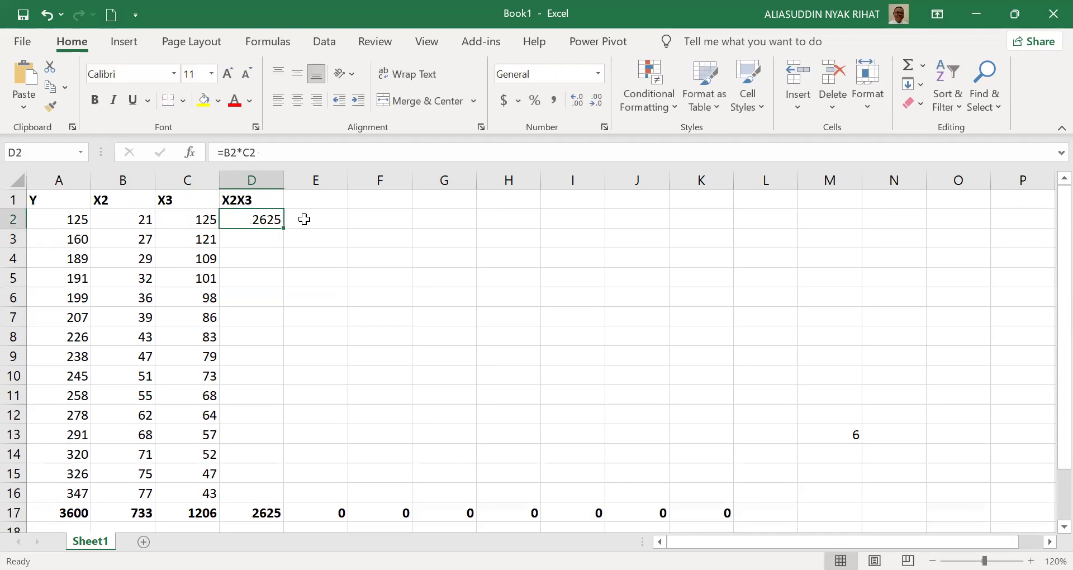
{"action": "double_click", "coordinate": [282, 227]}
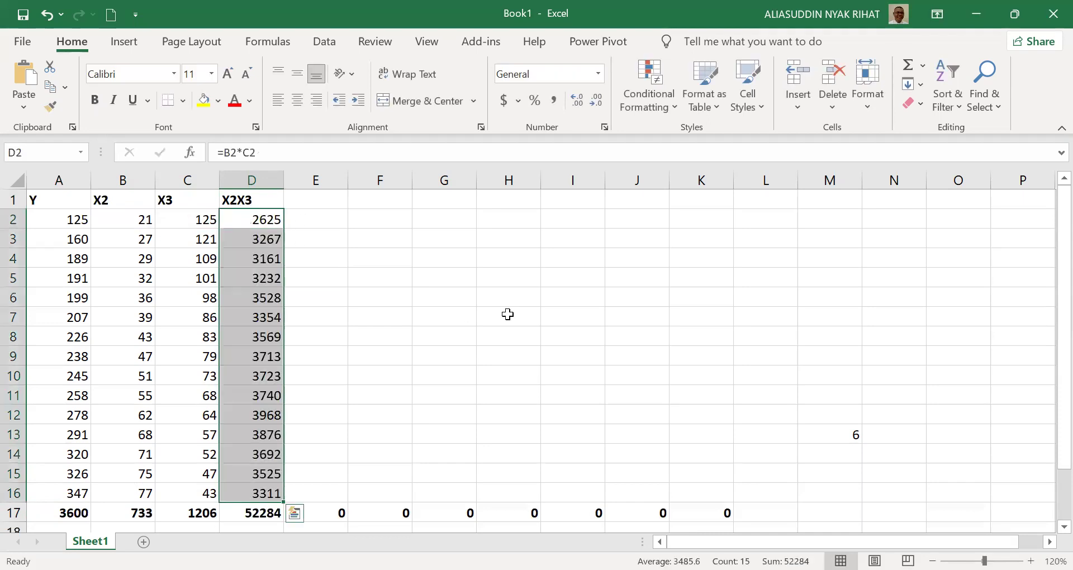
Enter the column heading X2^2 in cell E1.
{"action": "left_click", "coordinate": [315, 197]}
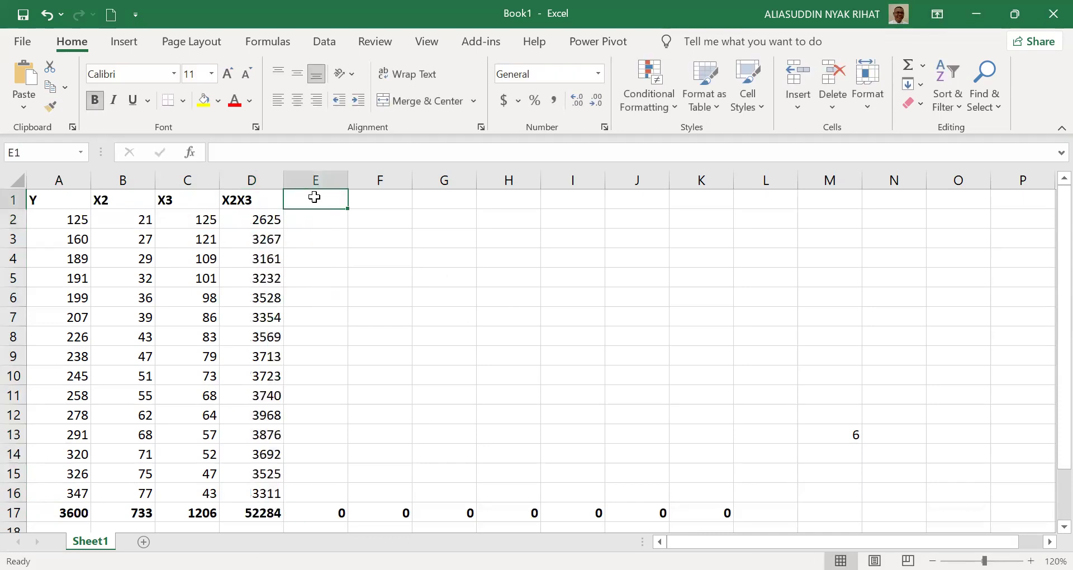
{"action": "type", "text": "X2^2"}
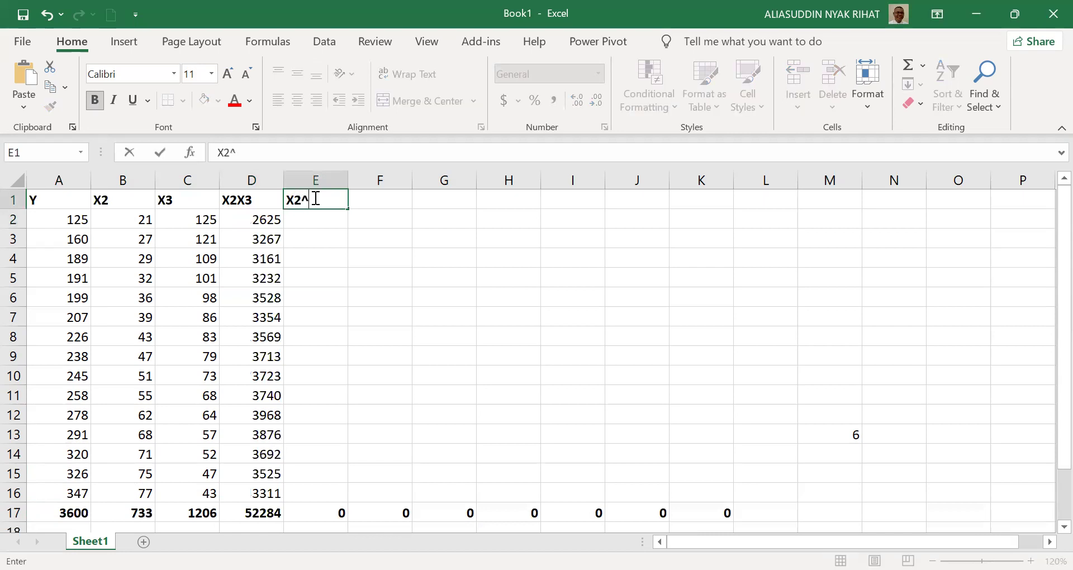
{"action": "key", "text": "Return"}
Calculate the square =B2^2 in E2 and fill the formula down to E16.
{"action": "type", "text": "="}
{"action": "key", "text": "Left"}
{"action": "key", "text": "Left"}
{"action": "key", "text": "Left"}
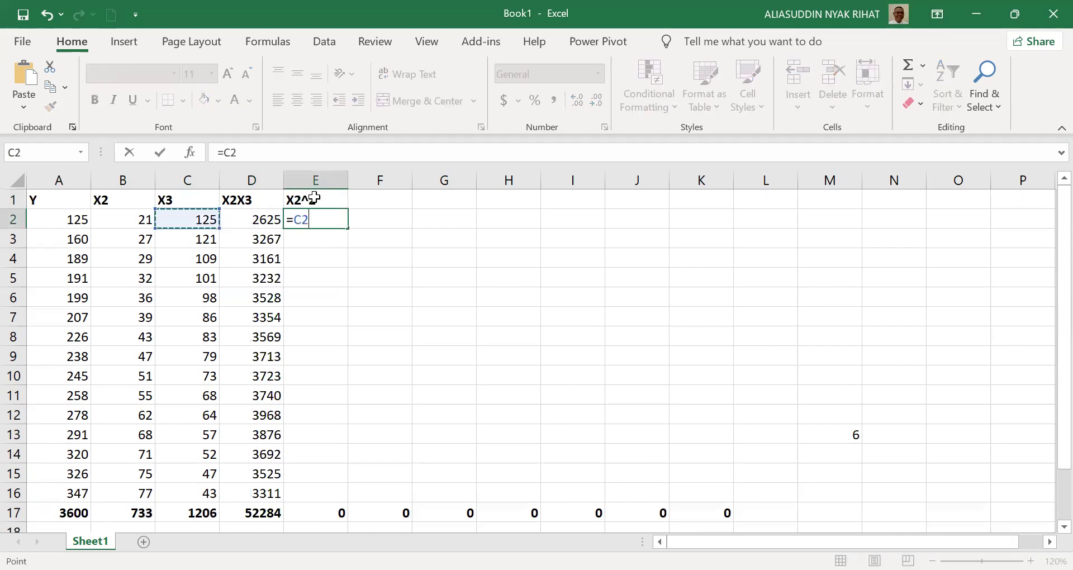
{"action": "type", "text": "^2"}
{"action": "key", "text": "Return"}
{"action": "left_click", "coordinate": [327, 216]}
{"action": "double_click", "coordinate": [348, 229]}
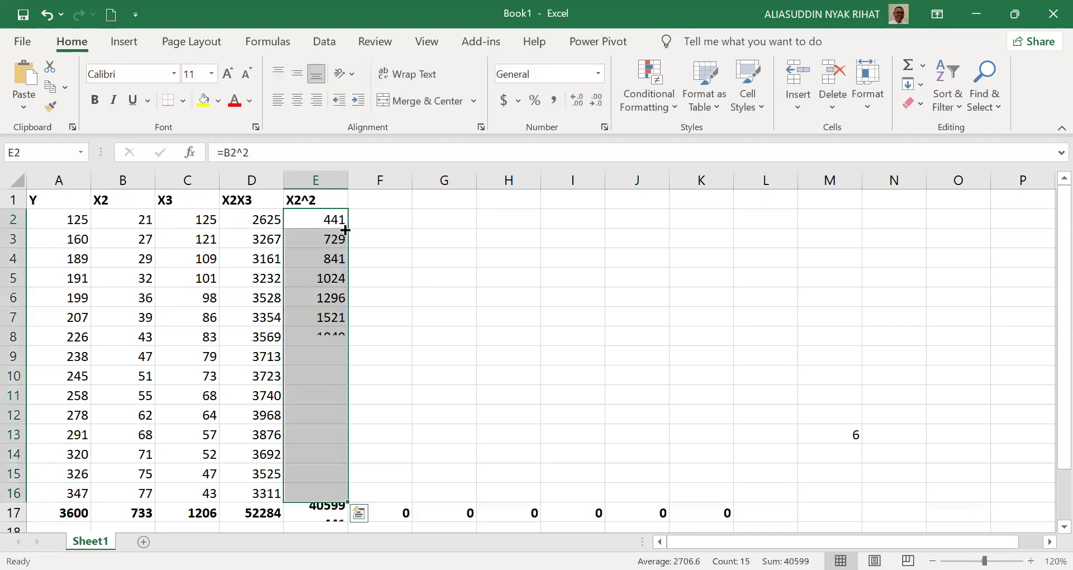
Enter the column heading X3^3 in cell F1.
{"action": "left_click", "coordinate": [390, 200]}
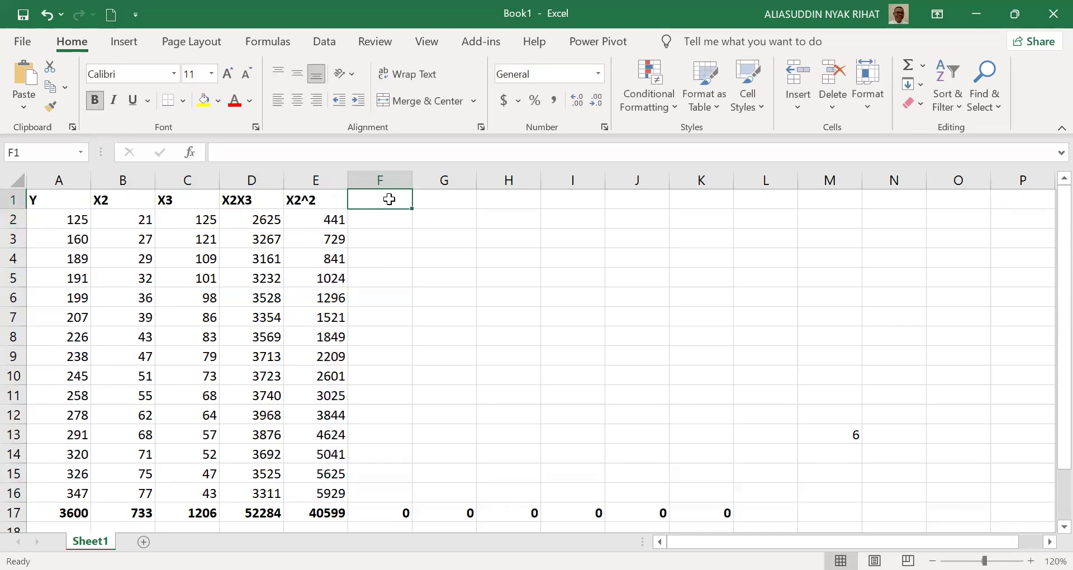
{"action": "type", "text": "X3^3"}
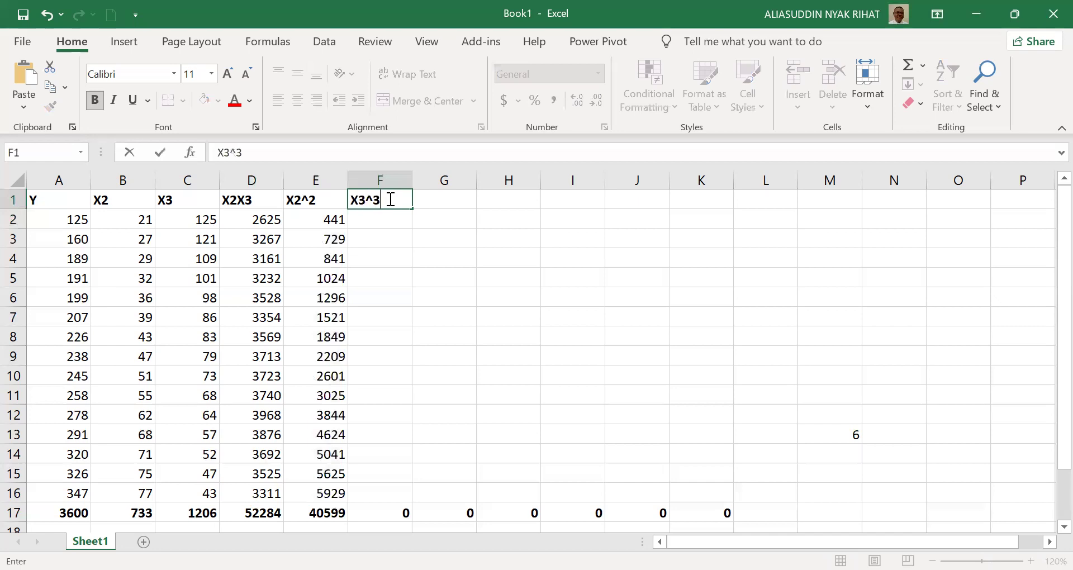
{"action": "key", "text": "Return"}
Calculate the square =C2^2 in F2 and fill the formula down to F16.
{"action": "type", "text": "="}
{"action": "key", "text": "Left"}
{"action": "key", "text": "Left"}
{"action": "key", "text": "Left"}
{"action": "type", "text": "^2"}
{"action": "key", "text": "ctrl+Return"}
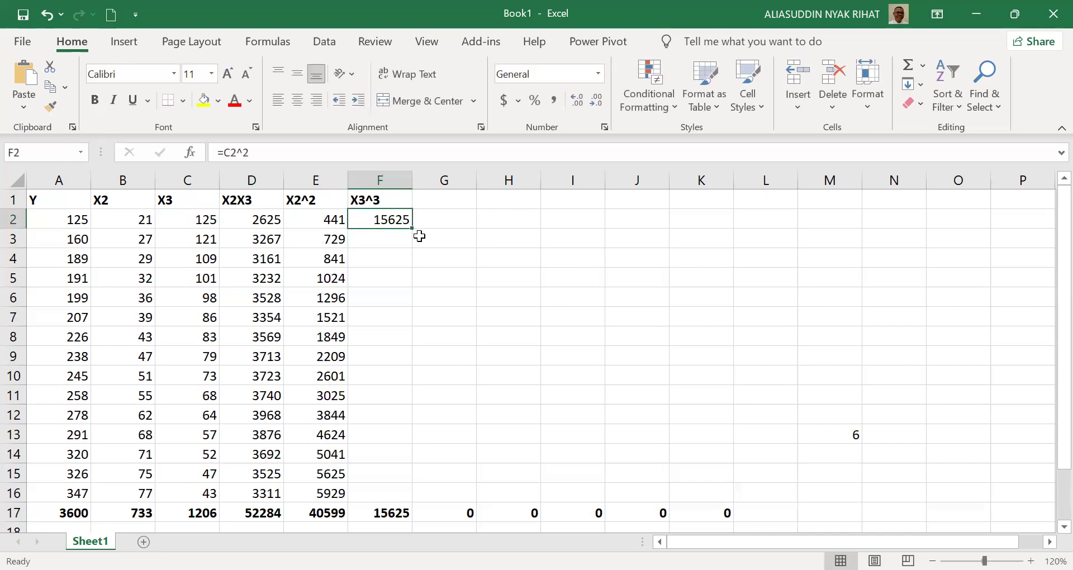
{"action": "double_click", "coordinate": [412, 228]}
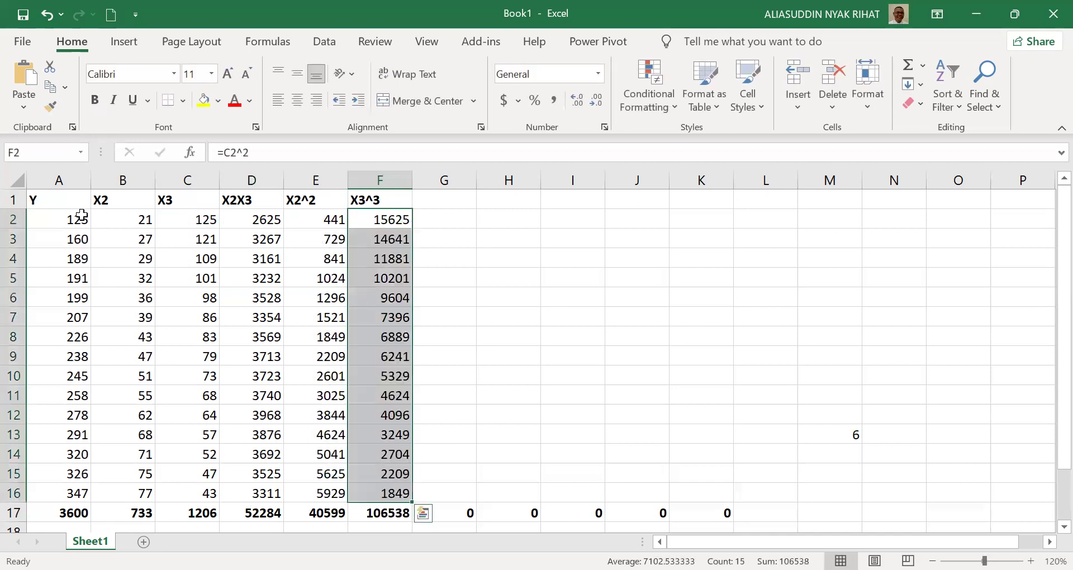
Center the contents of heading row 1 and totals row 17.
{"action": "left_click", "coordinate": [12, 198]}
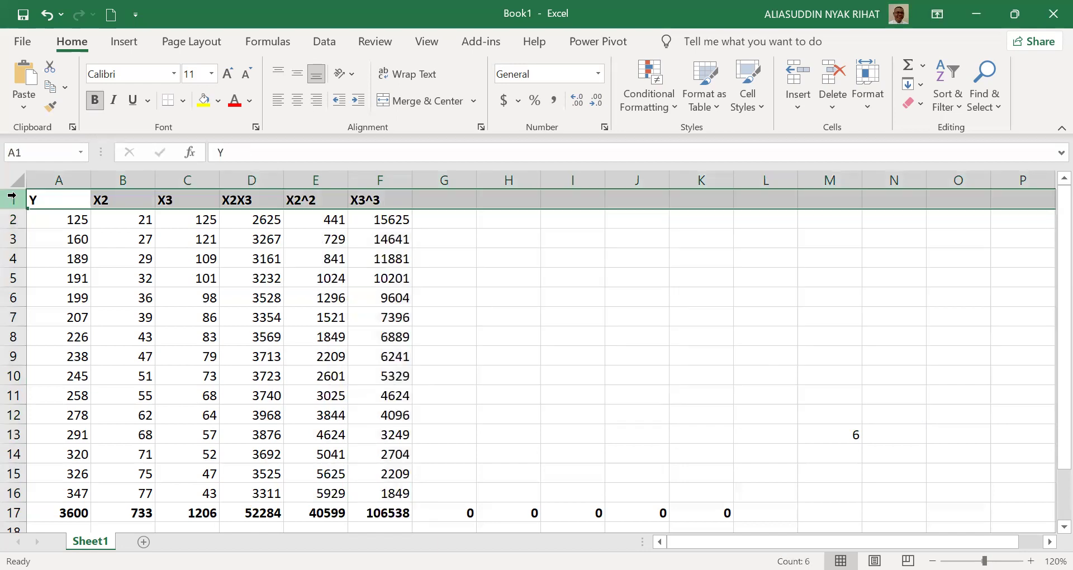
{"action": "left_click", "coordinate": [298, 101]}
{"action": "left_click", "coordinate": [13, 512]}
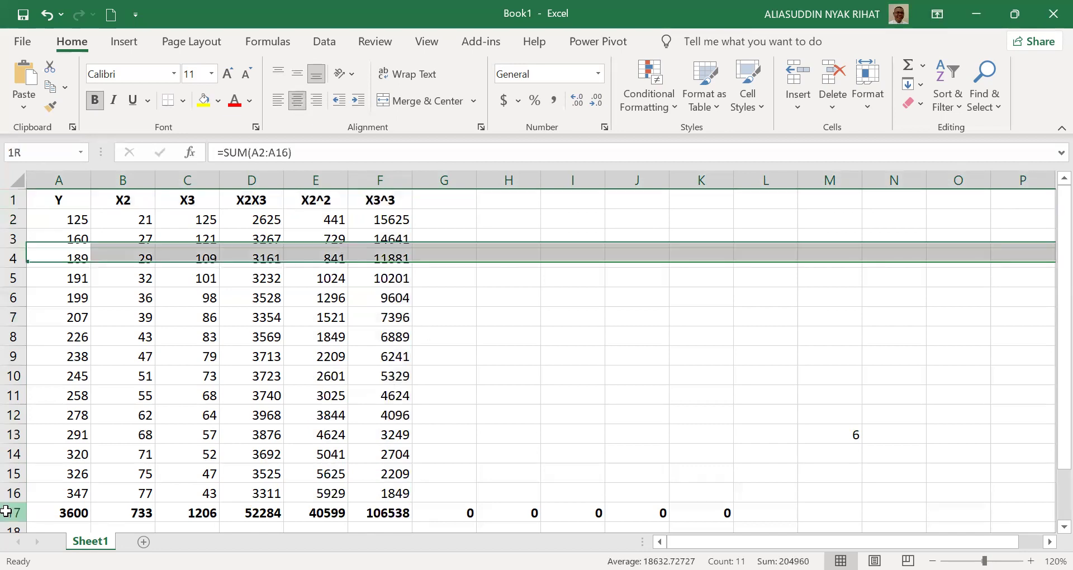
{"action": "left_click", "coordinate": [297, 101]}
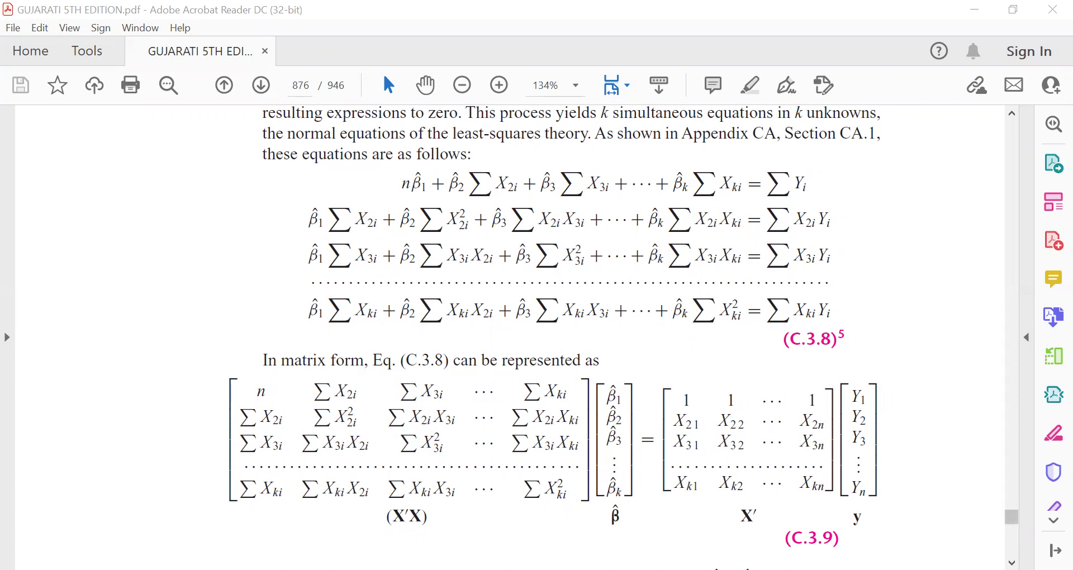
Examine the matrix least-squares formulas in Appendix C of the Gujarati PDF in Acrobat Reader, from the normal equations to TSS, ESS and residuals.
{"action": "key", "text": "Page_Down"}
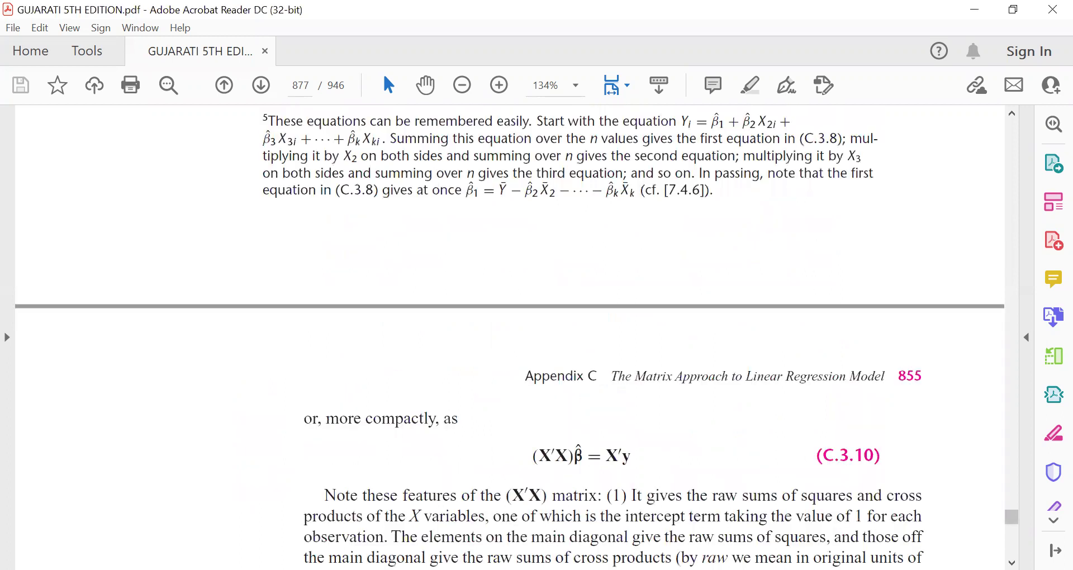
{"action": "key", "text": "Page_Down"}
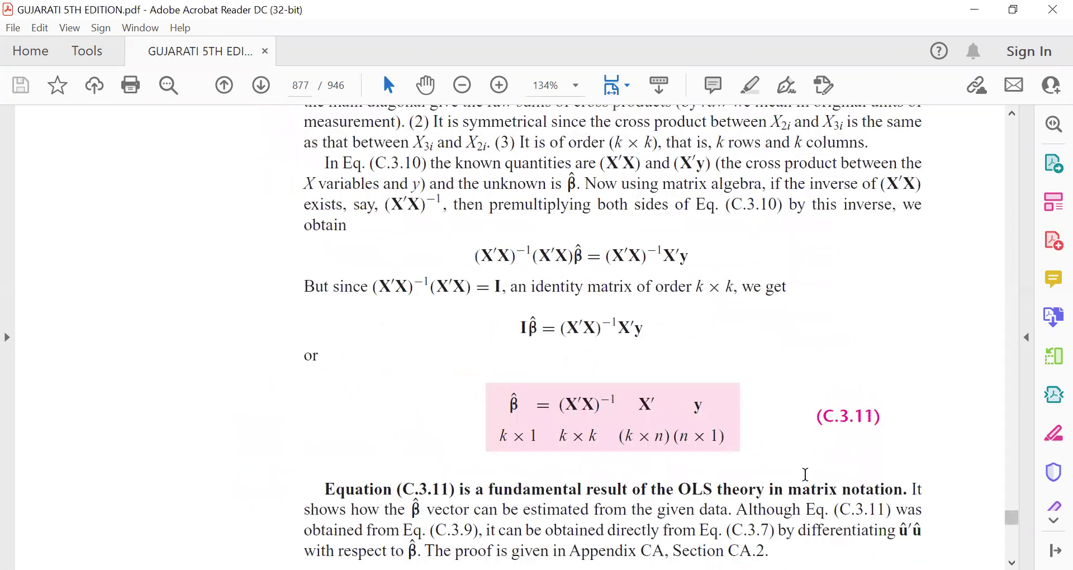
{"action": "key", "text": "Page_Down"}
{"action": "key", "text": "Page_Down"}
{"action": "key", "text": "Page_Down"}
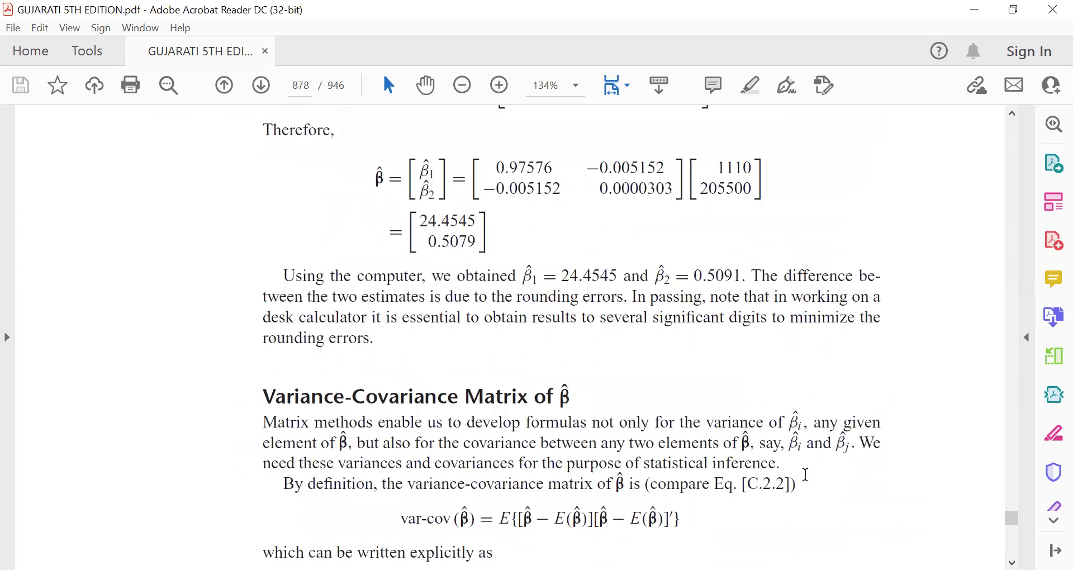
{"action": "key", "text": "Page_Down"}
{"action": "key", "text": "Page_Down"}
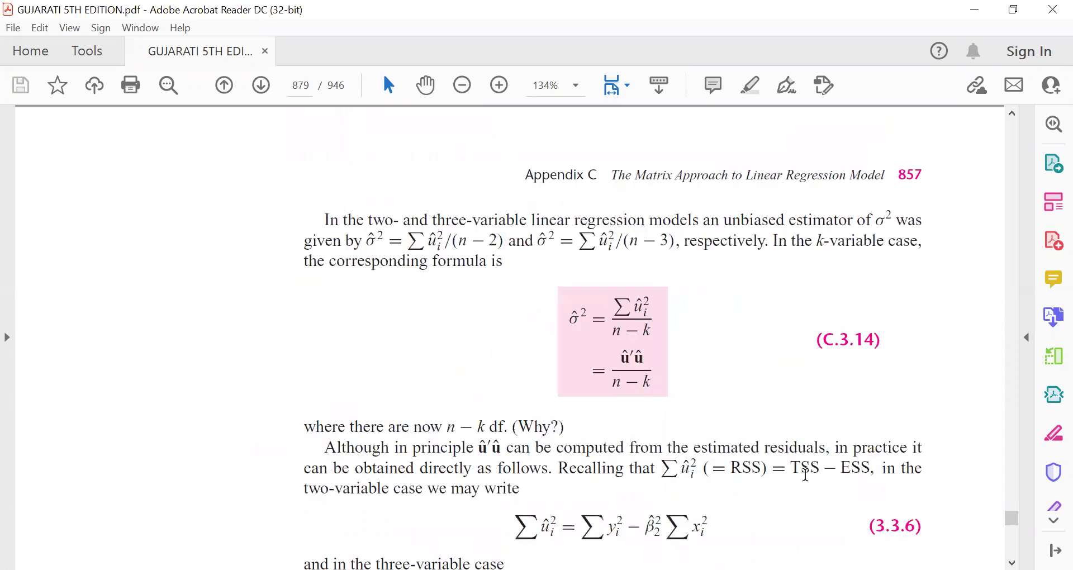
{"action": "key", "text": "Page_Down"}
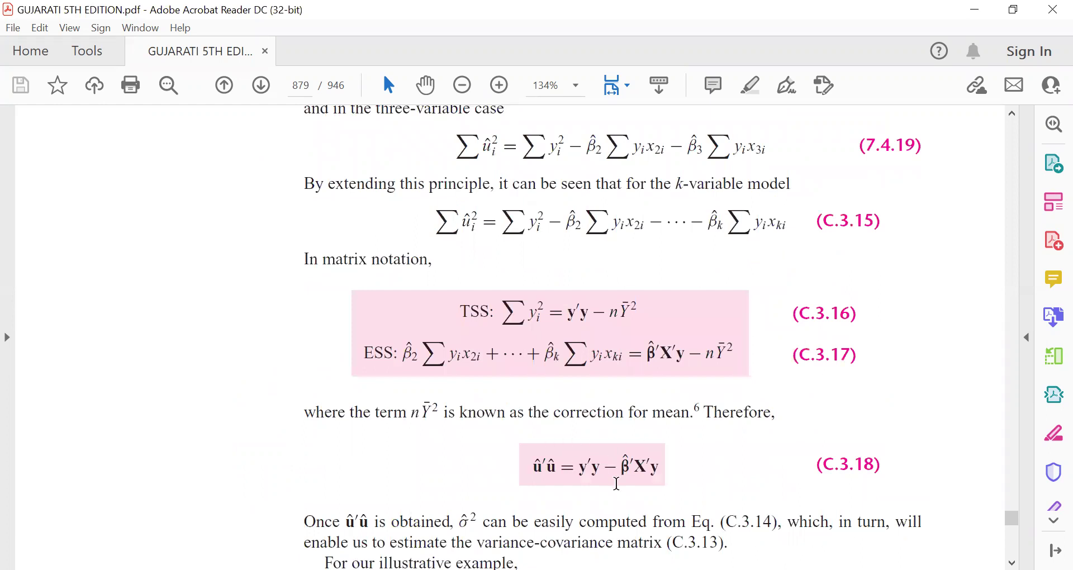
{"action": "key", "text": "Page_Up"}
{"action": "key", "text": "Page_Up"}
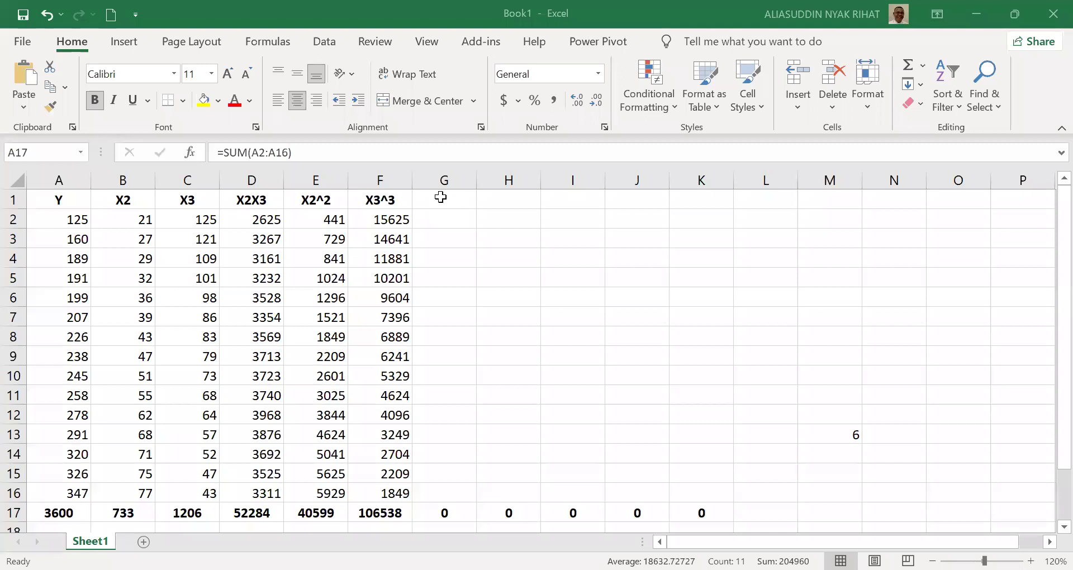
Return to the Excel workbook and enter the column heading Y^2 in cell G1.
{"action": "left_click", "coordinate": [441, 197]}
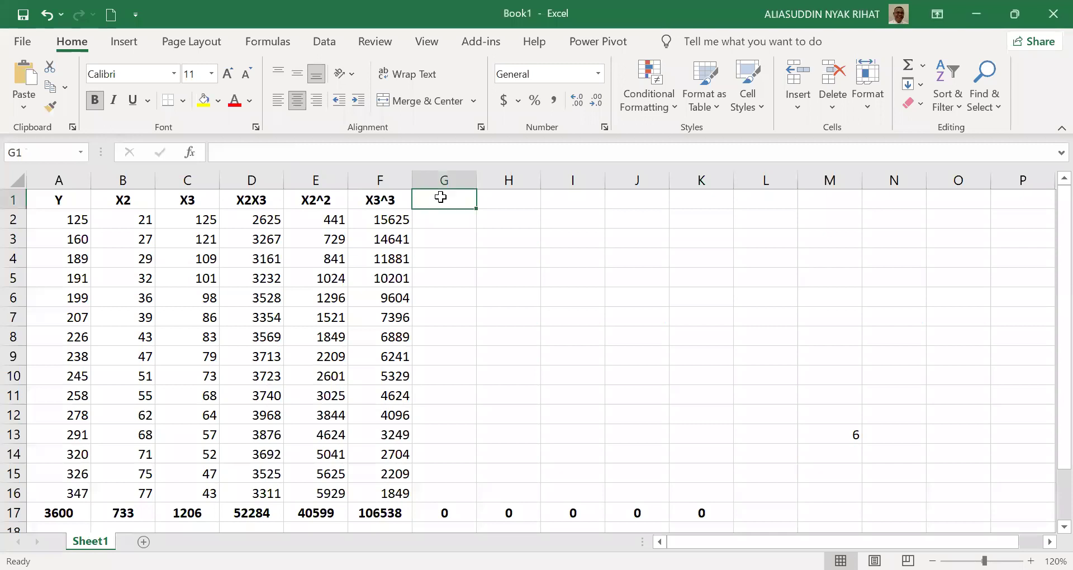
{"action": "type", "text": "Y"}
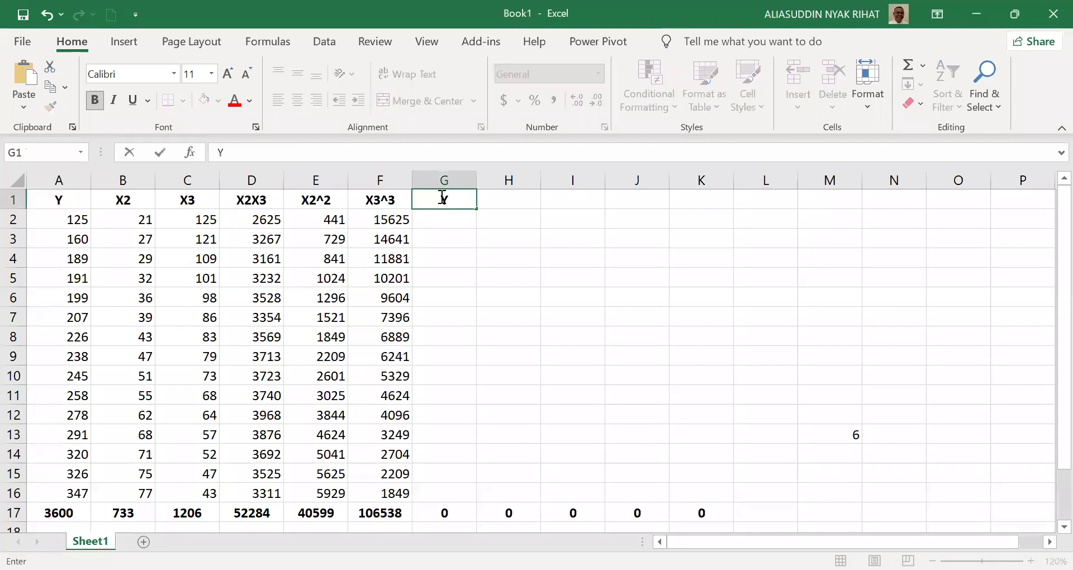
{"action": "type", "text": "^2"}
{"action": "key", "text": "Return"}
Calculate the square =A2^2 in G2 and fill the formula down to G16.
{"action": "type", "text": "="}
{"action": "key", "text": "Left"}
{"action": "key", "text": "Left"}
{"action": "key", "text": "Left"}
{"action": "key", "text": "Left"}
{"action": "key", "text": "Left"}
{"action": "key", "text": "Left"}
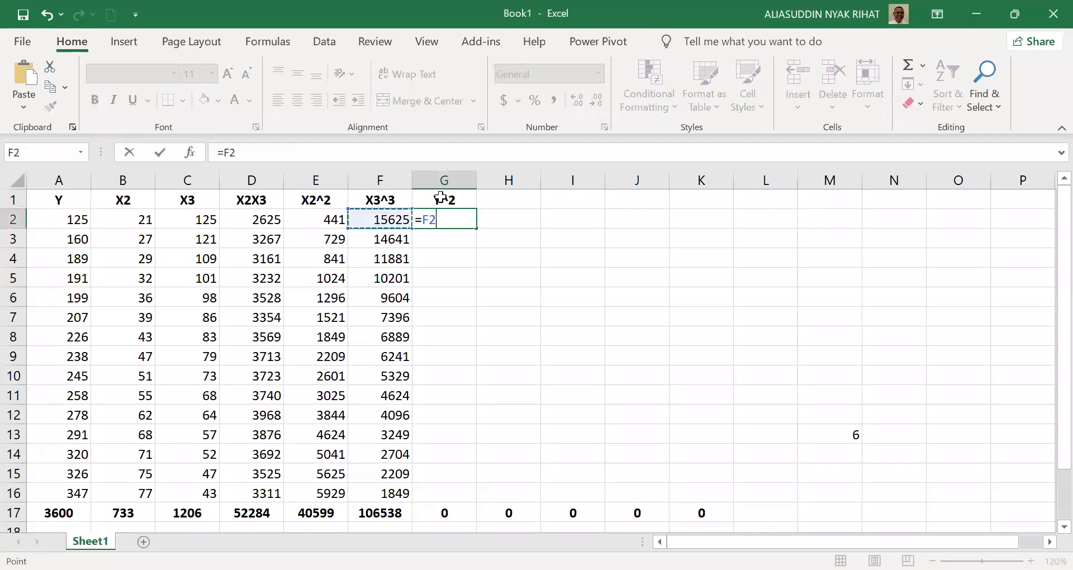
{"action": "type", "text": "^2"}
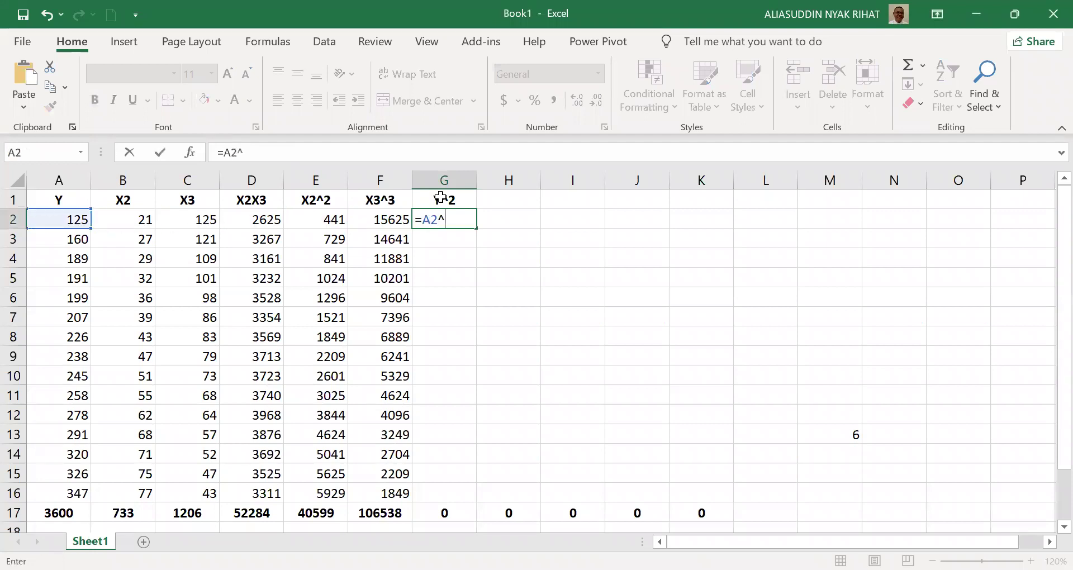
{"action": "key", "text": "Return"}
{"action": "key", "text": "Up"}
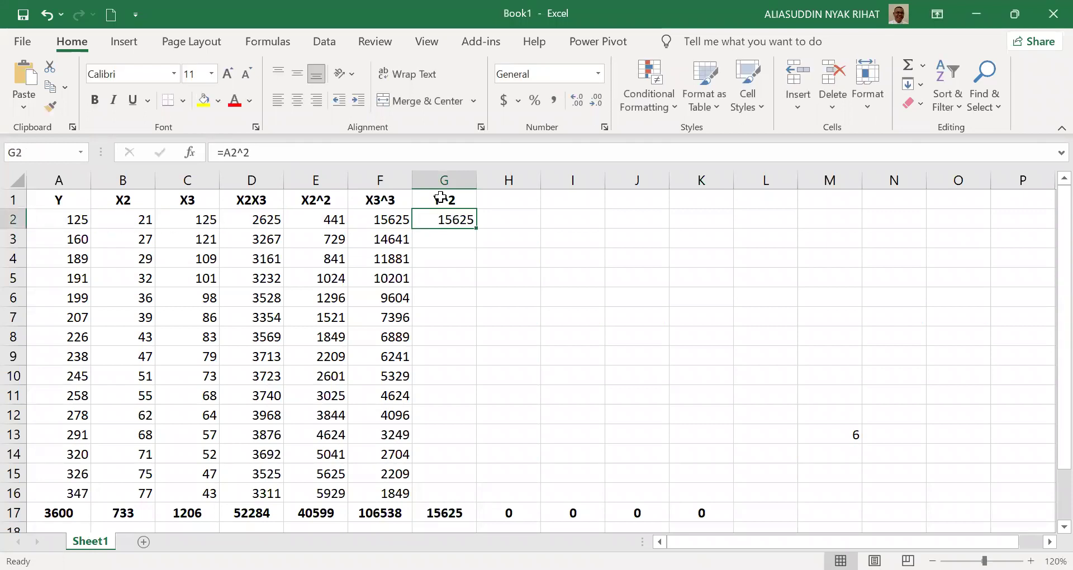
{"action": "double_click", "coordinate": [476, 228]}
Enter the matrix label X'X in cell B22 below the data table and move to cell C20.
{"action": "left_click", "coordinate": [615, 290]}
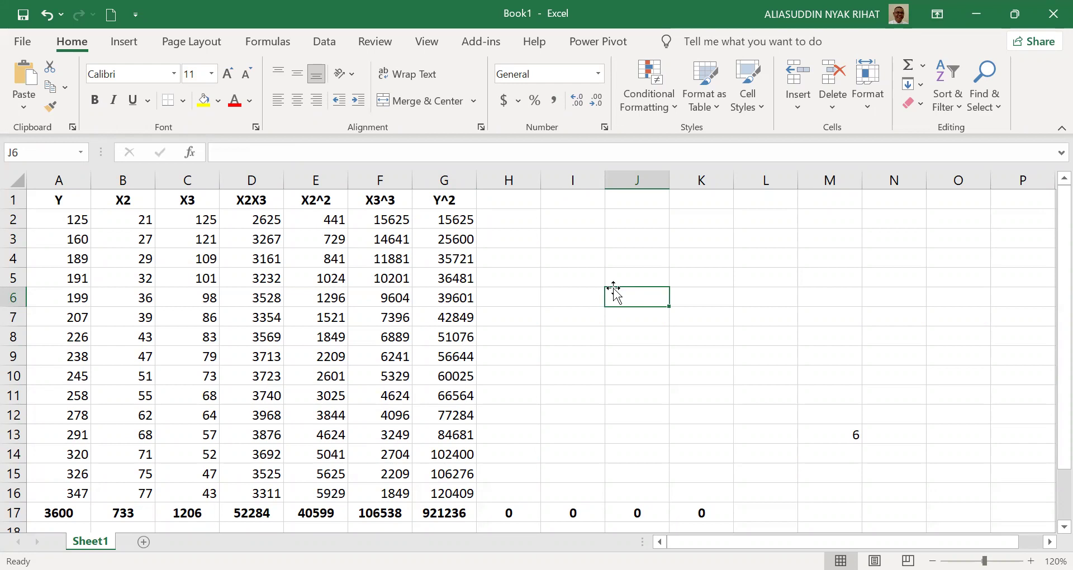
{"action": "key", "text": "Down"}
{"action": "key", "text": "Down"}
{"action": "key", "text": "Down"}
{"action": "key", "text": "Down"}
{"action": "key", "text": "Down"}
{"action": "key", "text": "Down"}
{"action": "key", "text": "Down"}
{"action": "key", "text": "Down"}
{"action": "key", "text": "Down"}
{"action": "key", "text": "Down"}
{"action": "key", "text": "Down"}
{"action": "key", "text": "Down"}
{"action": "key", "text": "Down"}
{"action": "key", "text": "Down"}
{"action": "key", "text": "Down"}
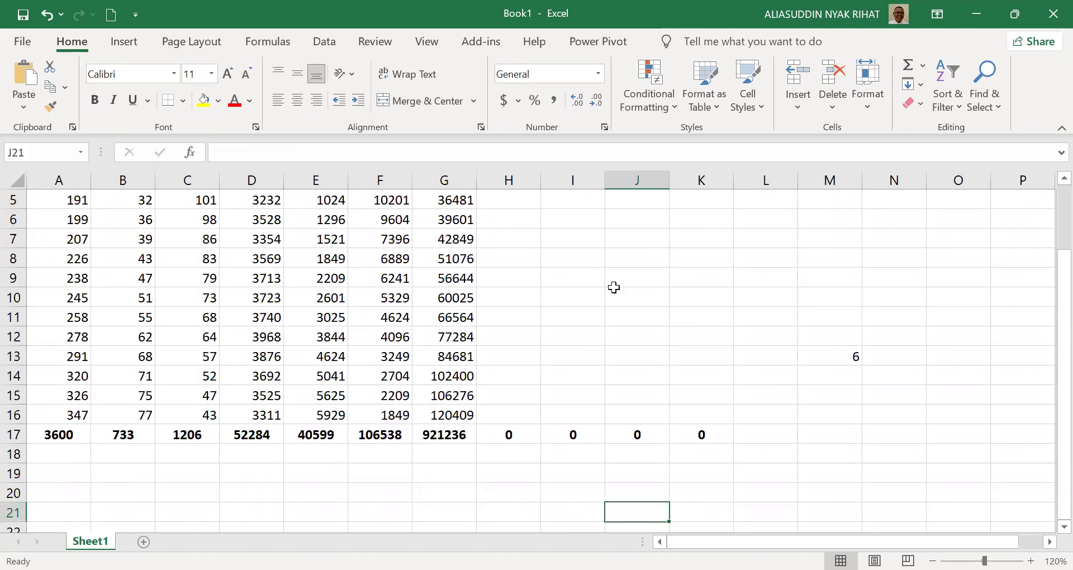
{"action": "key", "text": "Down"}
{"action": "key", "text": "Left"}
{"action": "key", "text": "Left"}
{"action": "key", "text": "Left"}
{"action": "key", "text": "Left"}
{"action": "key", "text": "Left"}
{"action": "key", "text": "Left"}
{"action": "key", "text": "Left"}
{"action": "key", "text": "Left"}
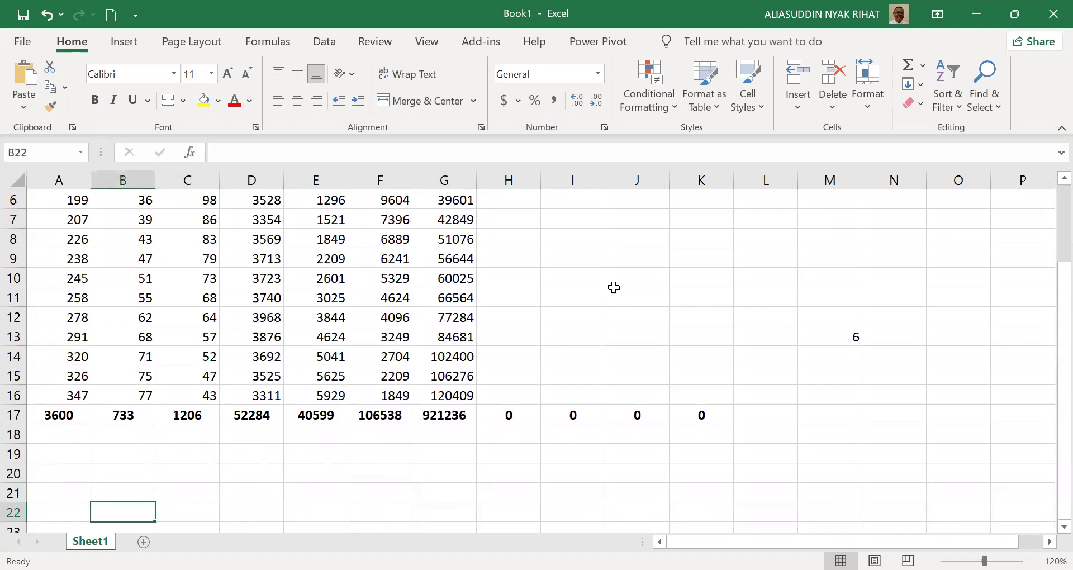
{"action": "type", "text": "x"}
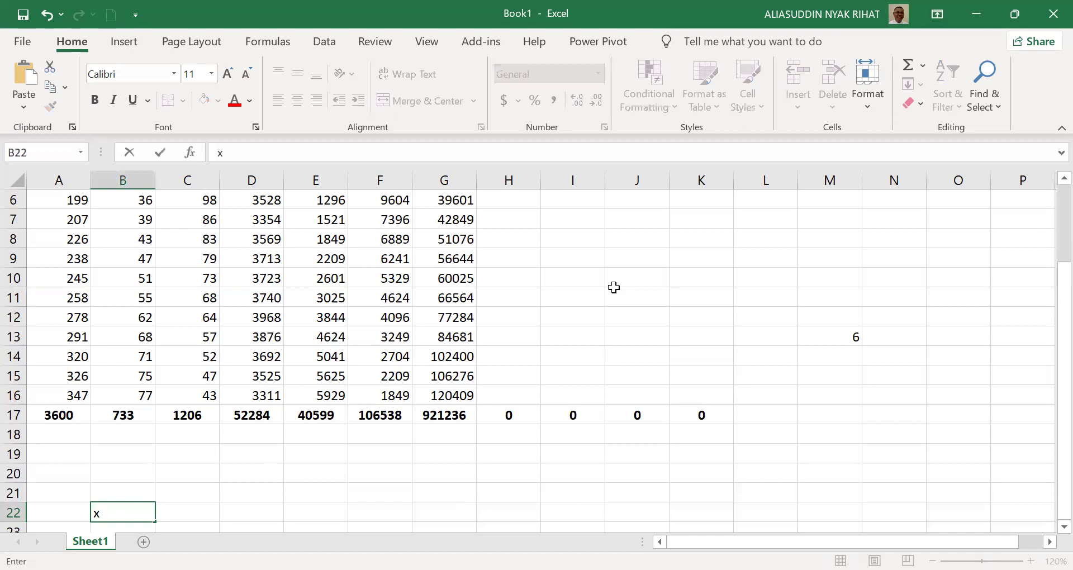
{"action": "key", "text": "BackSpace"}
{"action": "type", "text": "X'X"}
{"action": "key", "text": "Tab"}
{"action": "key", "text": "Up"}
{"action": "key", "text": "Up"}
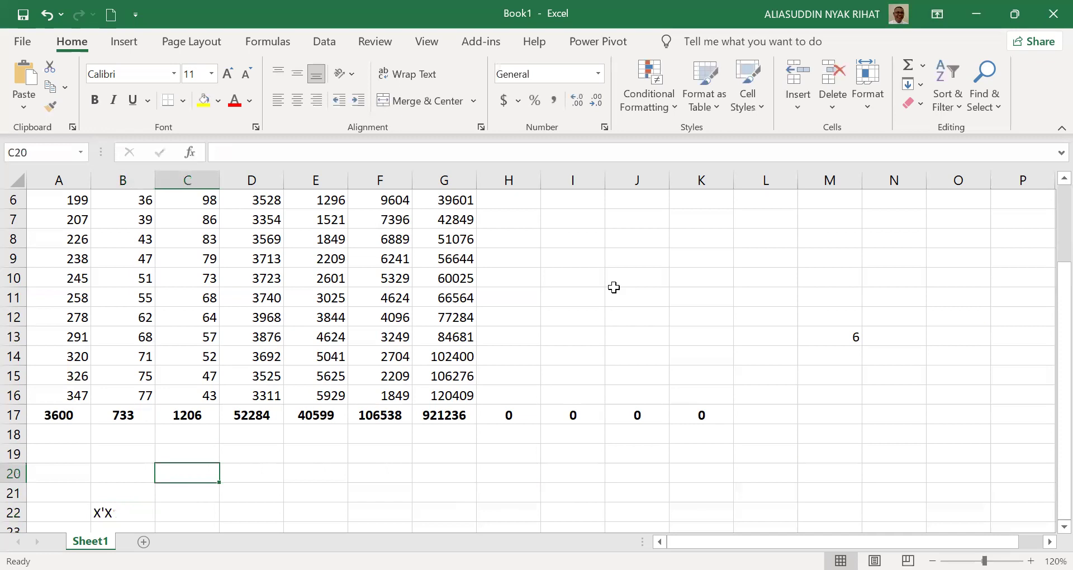
Enter the first row of X'X element labels: N in C20, SIGMA(X2) in D20 and SIGMA(X3) in E20.
{"action": "type", "text": "N"}
{"action": "key", "text": "Tab"}
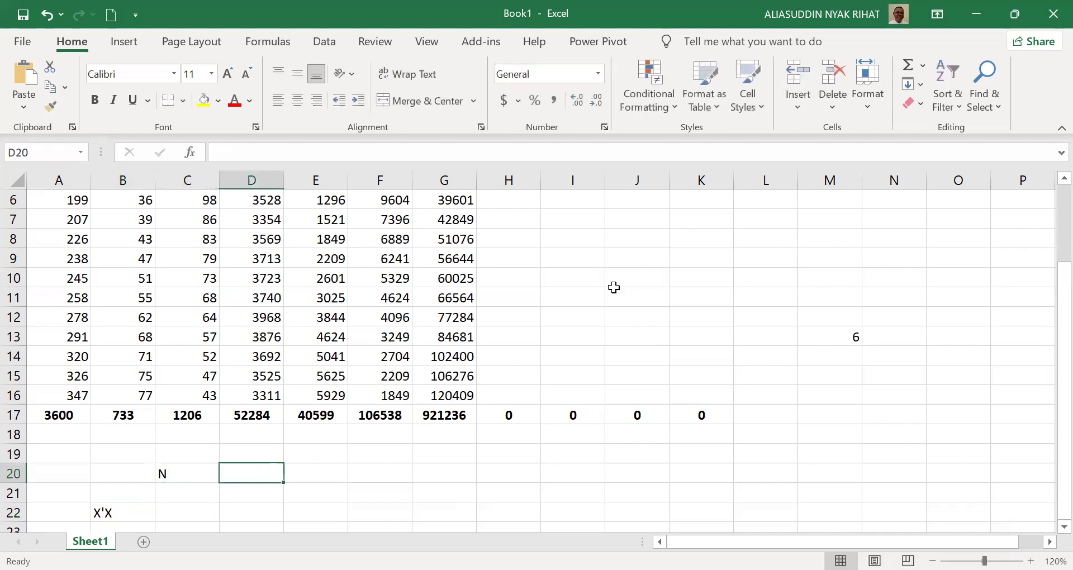
{"action": "type", "text": "SIG"}
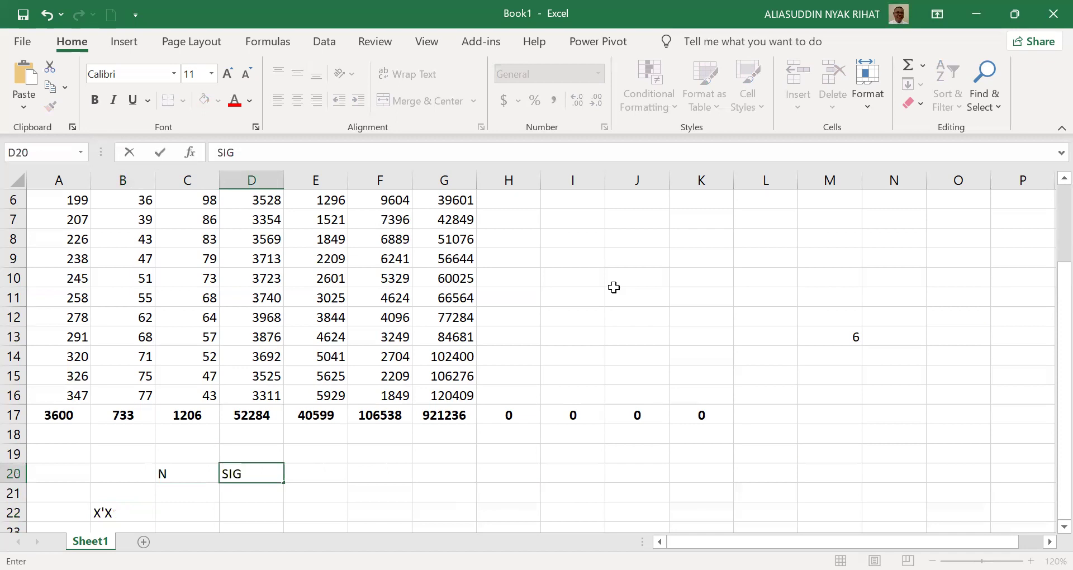
{"action": "type", "text": "MAX"}
{"action": "key", "text": "BackSpace"}
{"action": "type", "text": "(X2)"}
{"action": "key", "text": "Tab"}
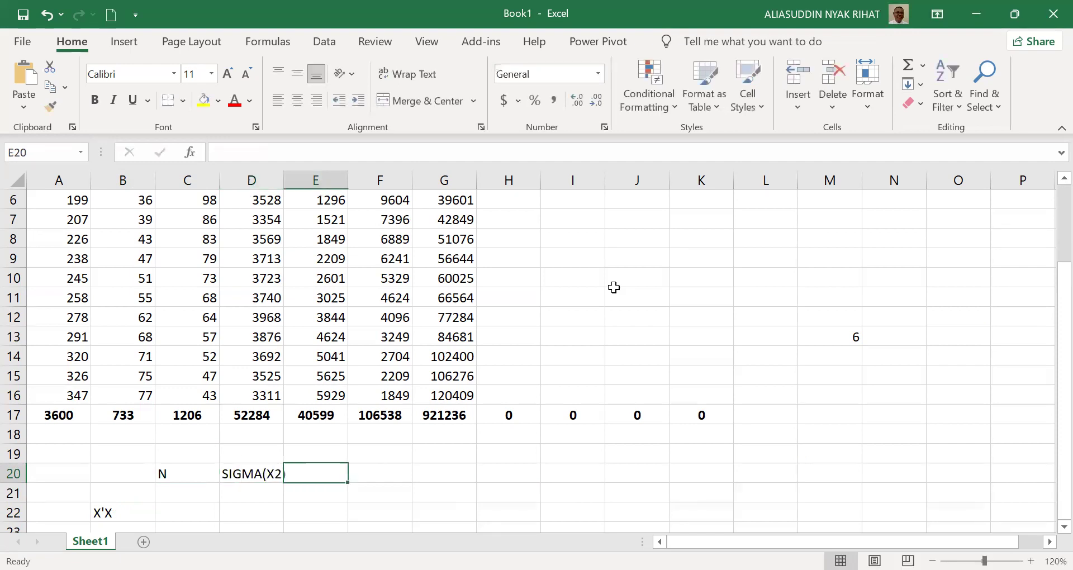
{"action": "type", "text": "SIGMA"}
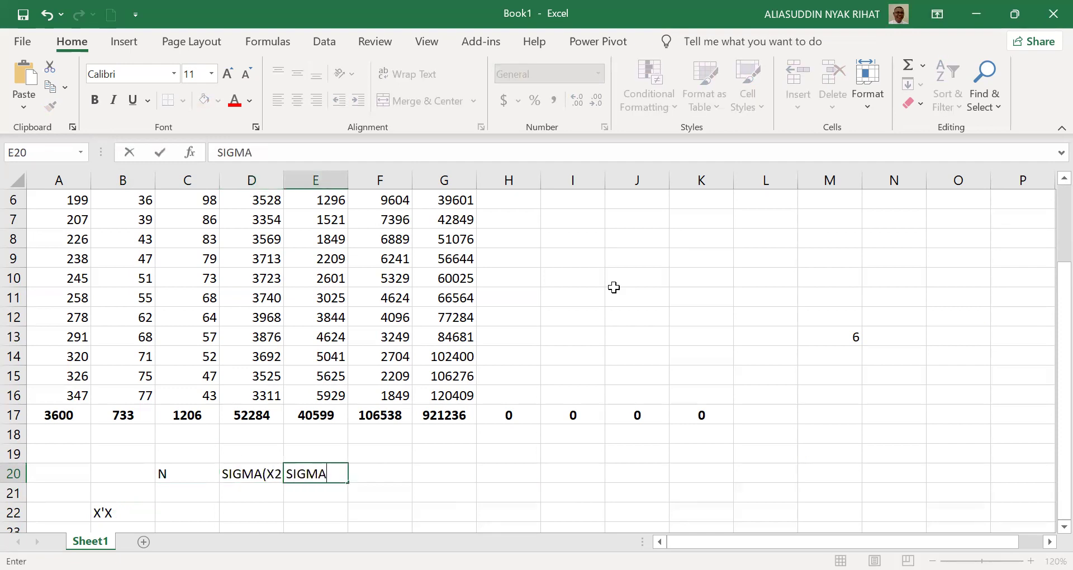
{"action": "type", "text": "(X3)"}
{"action": "key", "text": "Return"}
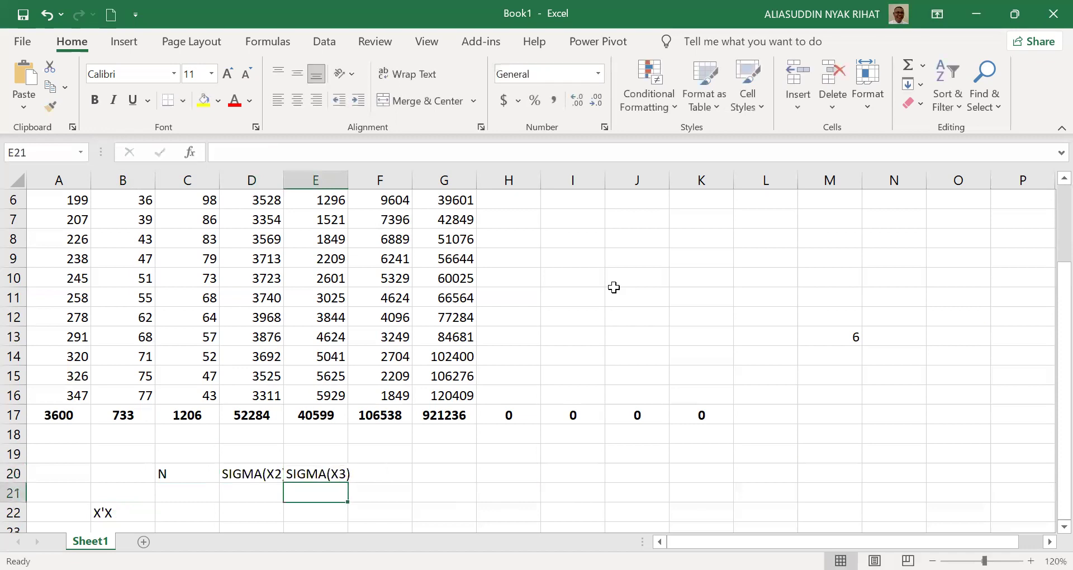
Enter SIGMA(X2) in C21 and SIGMA(X2^2) in D21, fitting column D's width to its labels.
{"action": "key", "text": "Left"}
{"action": "key", "text": "Left"}
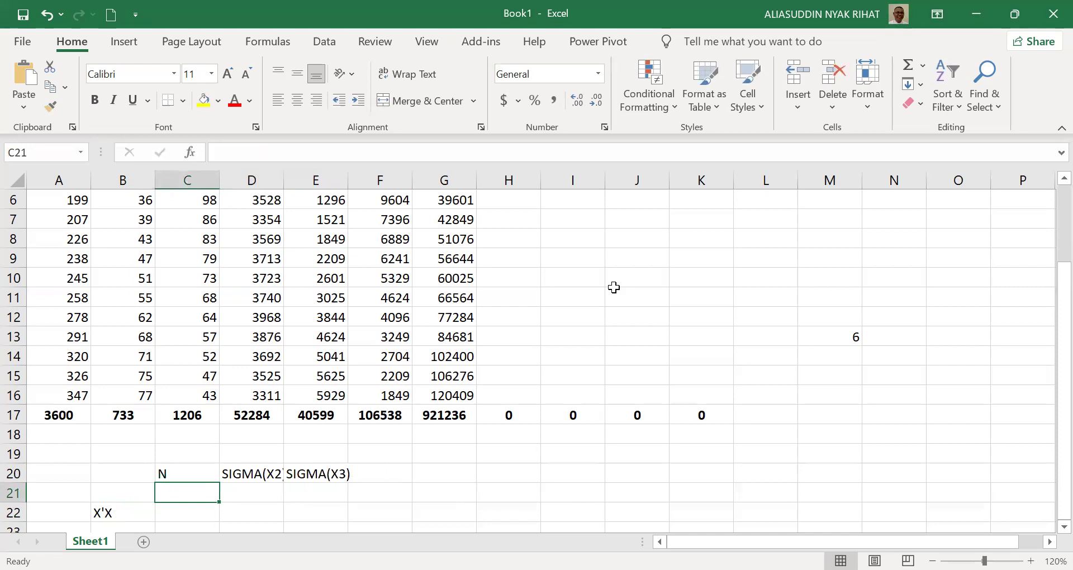
{"action": "double_click", "coordinate": [283, 178]}
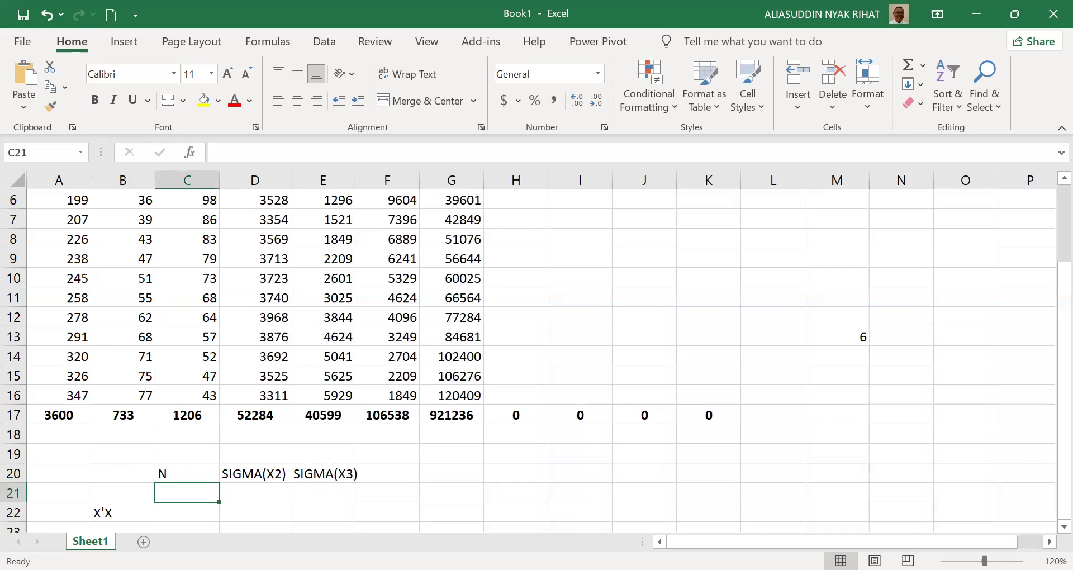
{"action": "type", "text": "SIGMA(X2)"}
{"action": "key", "text": "Return"}
{"action": "key", "text": "Up"}
{"action": "key", "text": "Right"}
{"action": "type", "text": "SIGM"}
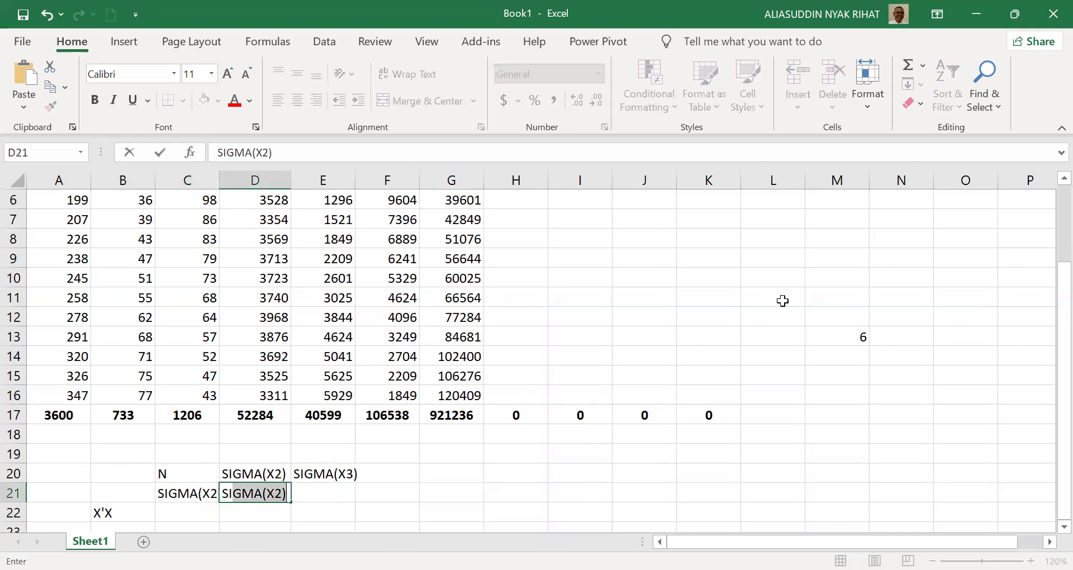
{"action": "type", "text": "A("}
{"action": "type", "text": "("}
{"action": "type", "text": "X2^2"}
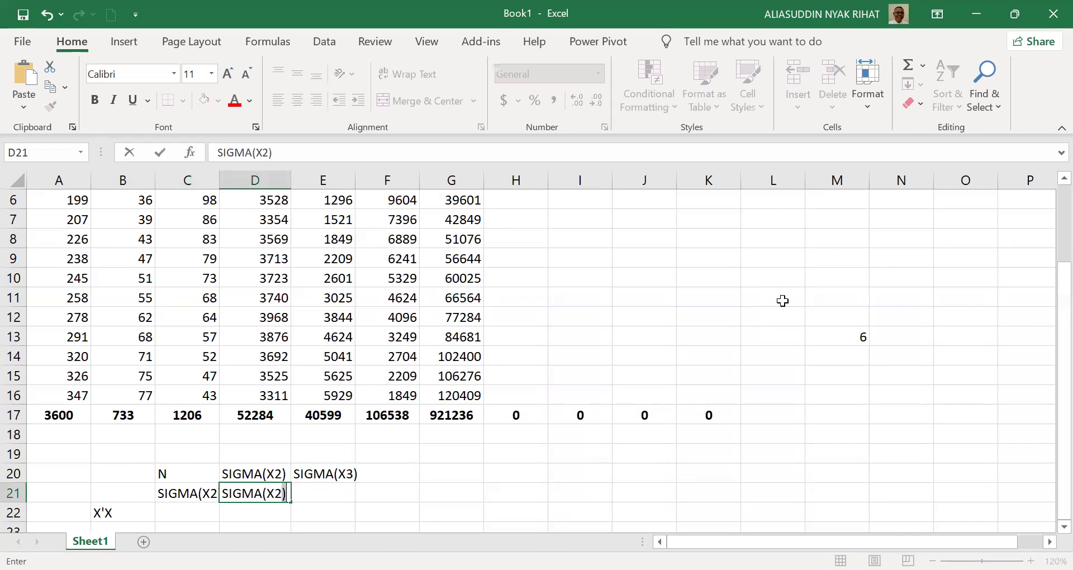
{"action": "type", "text": ")"}
{"action": "key", "text": "Return"}
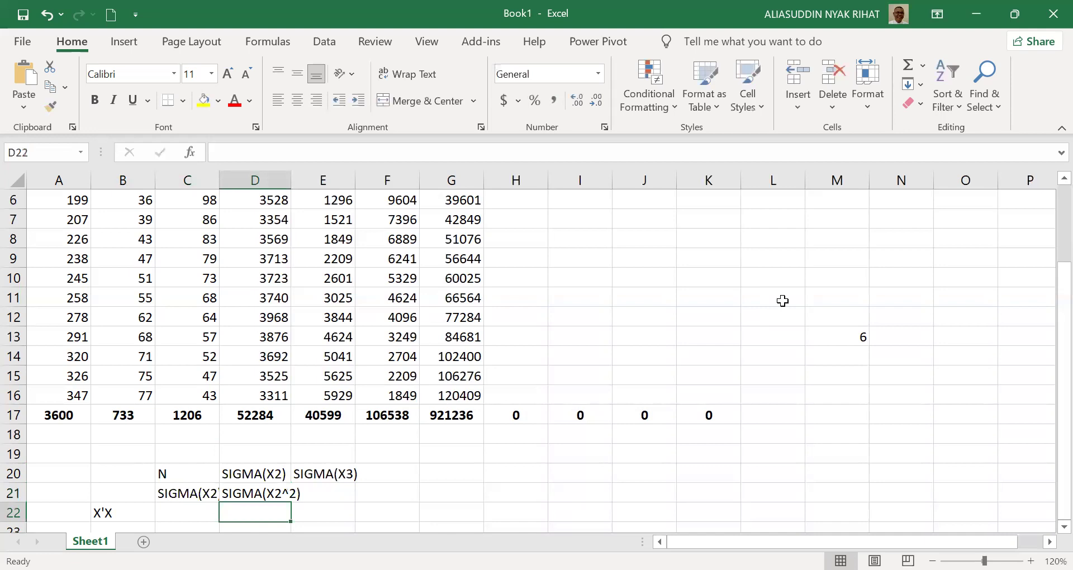
{"action": "double_click", "coordinate": [284, 175]}
Enter SIGMA(X2X3) in E21 and fit column E's width to the label.
{"action": "left_click", "coordinate": [324, 499]}
{"action": "type", "text": "S"}
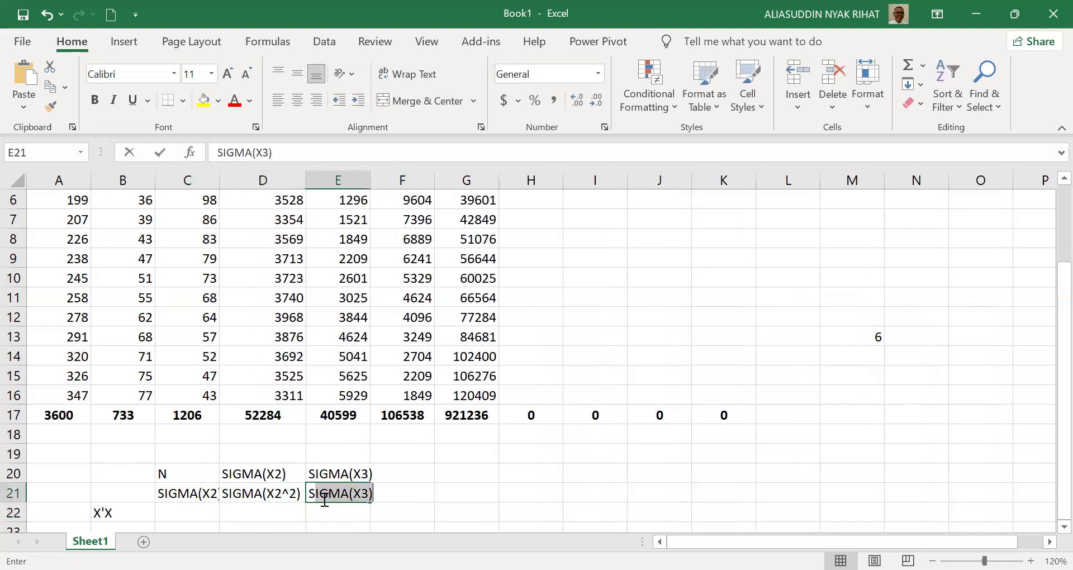
{"action": "type", "text": "IGMA"}
{"action": "type", "text": "(X2X"}
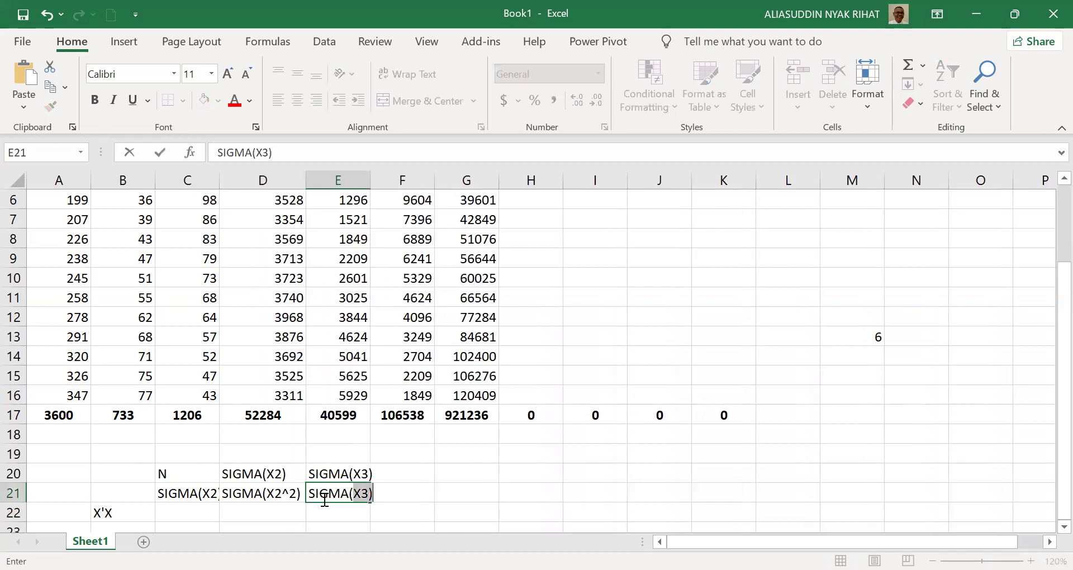
{"action": "type", "text": "3)"}
{"action": "key", "text": "Return"}
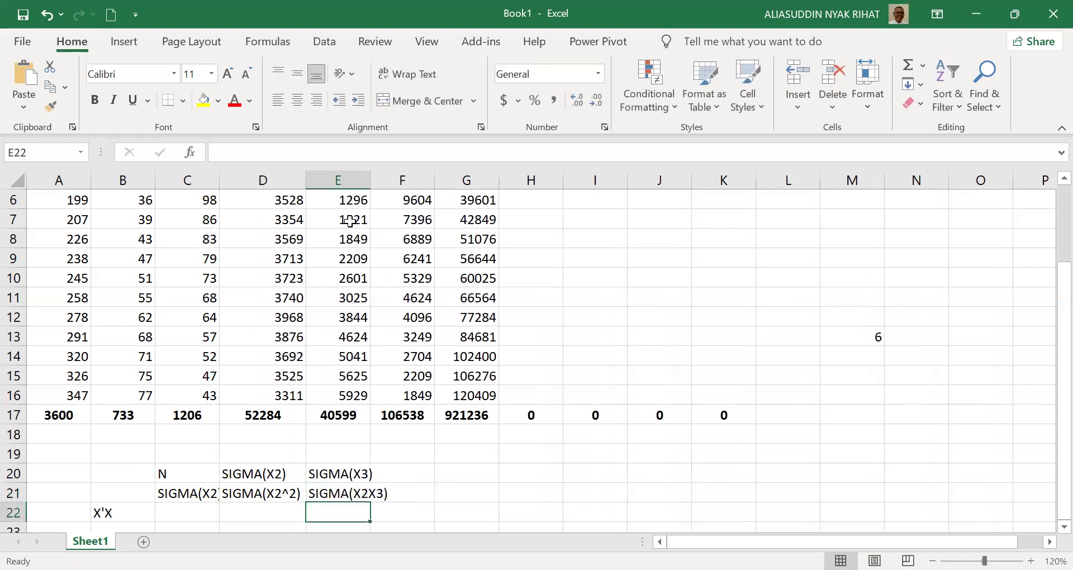
{"action": "double_click", "coordinate": [370, 171]}
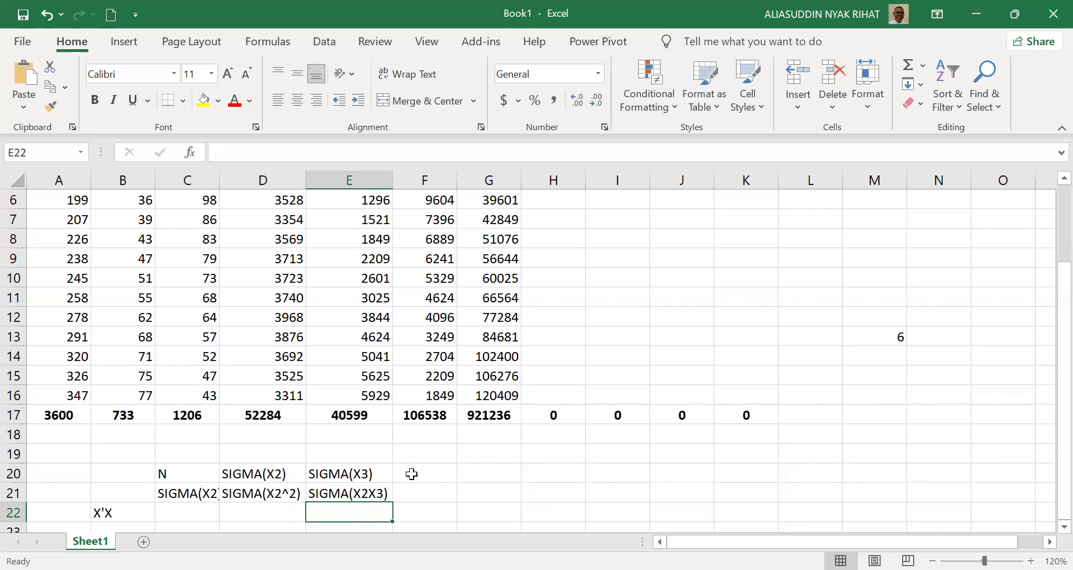
Move the X'X label from B22 up to B21, beside the matrix's middle row.
{"action": "key", "text": "Left"}
{"action": "key", "text": "Left"}
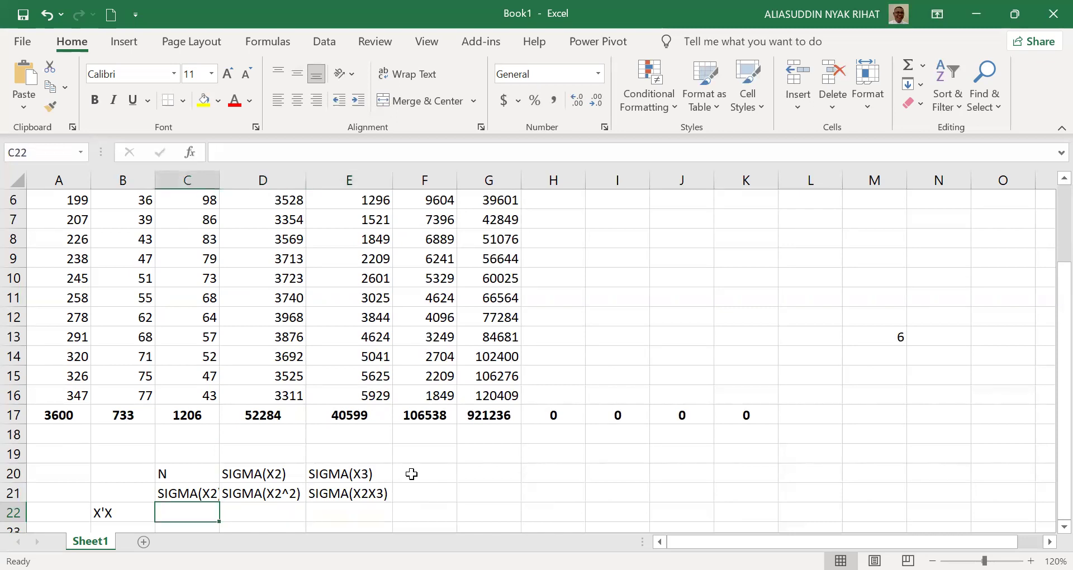
{"action": "key", "text": "Left"}
{"action": "key", "text": "Left"}
{"action": "key", "text": "Right"}
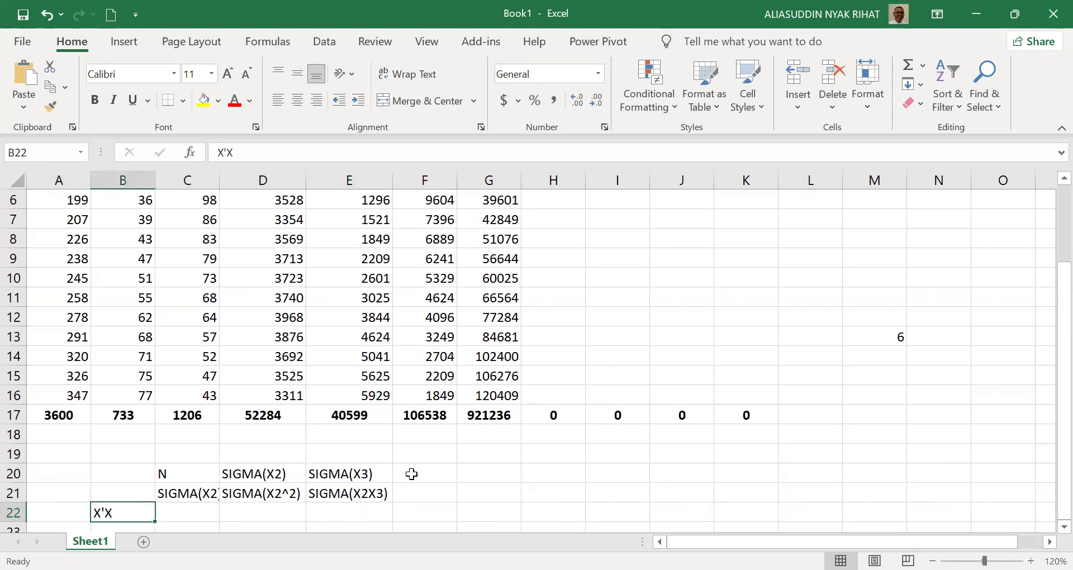
{"action": "key", "text": "ctrl+c"}
{"action": "key", "text": "Up"}
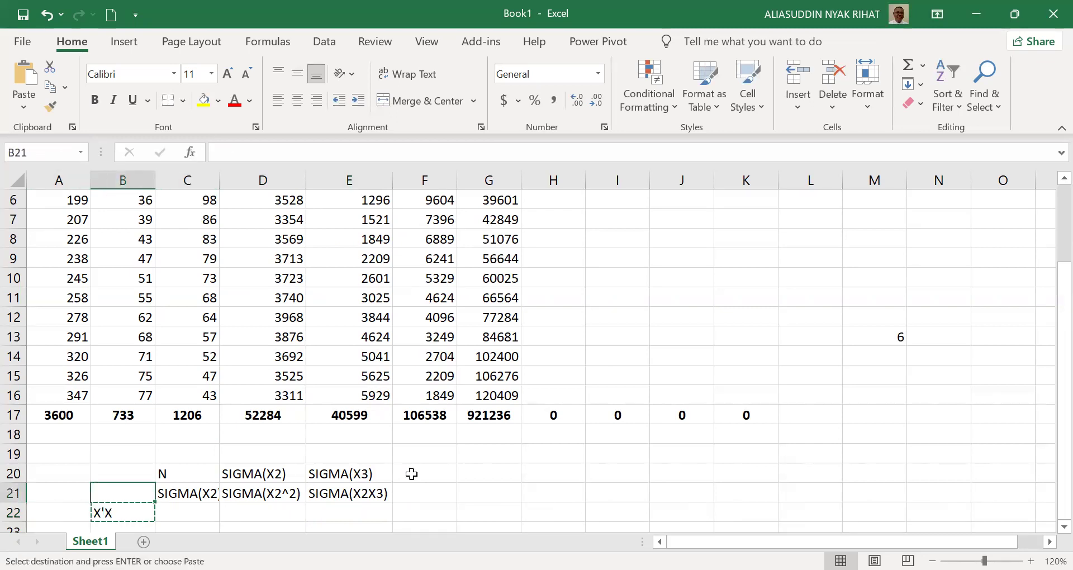
{"action": "key", "text": "ctrl+v"}
{"action": "key", "text": "Down"}
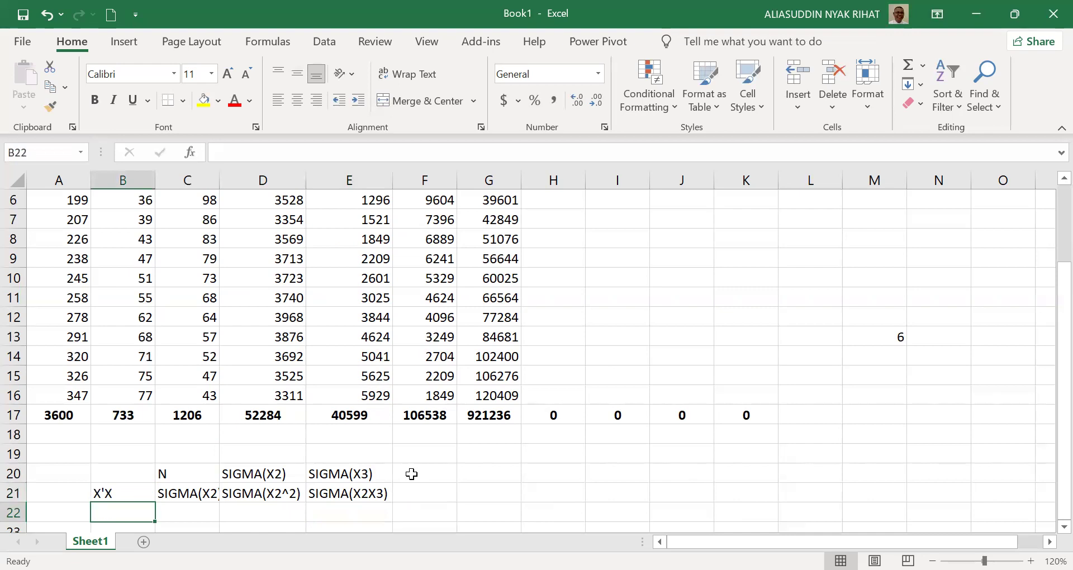
Start the third matrix row with SIGMA(X3) in C22 and SIGMA(X2X3) in D22.
{"action": "key", "text": "Right"}
{"action": "type", "text": "SIGMA"}
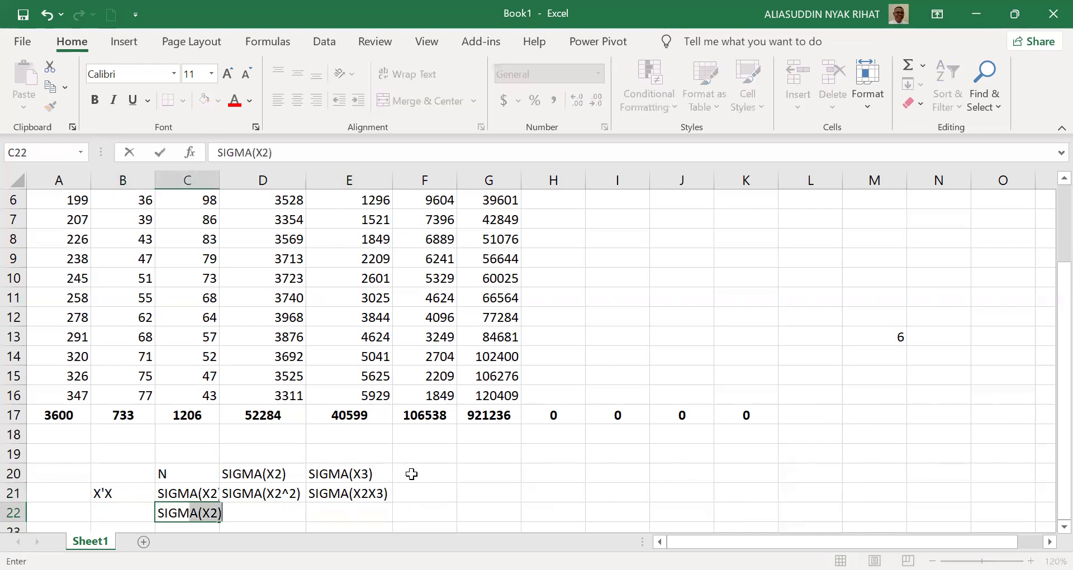
{"action": "type", "text": "(X3)"}
{"action": "key", "text": "Return"}
{"action": "key", "text": "Up"}
{"action": "key", "text": "Right"}
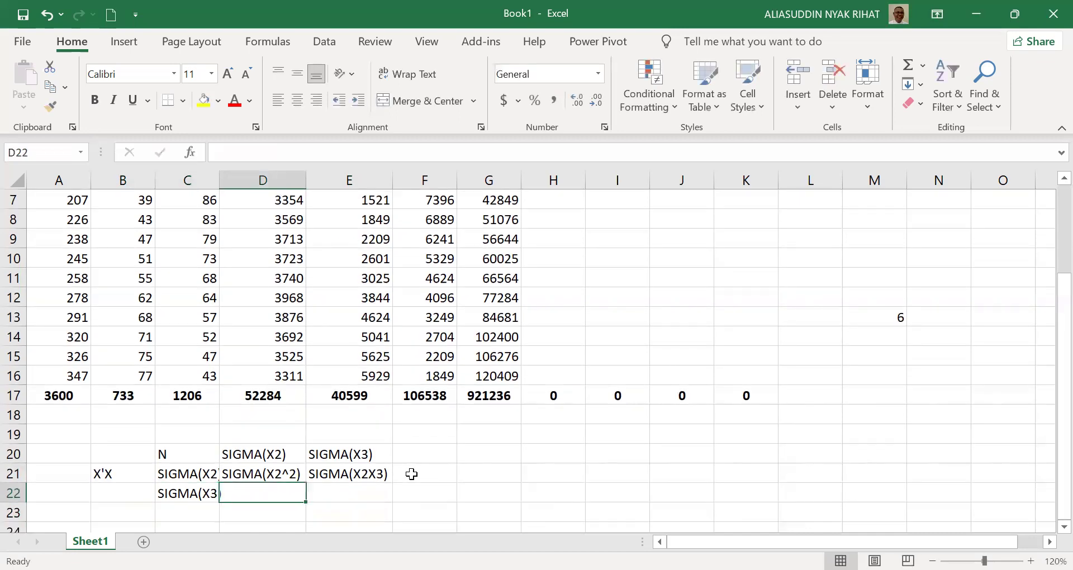
{"action": "type", "text": "SIGMA"}
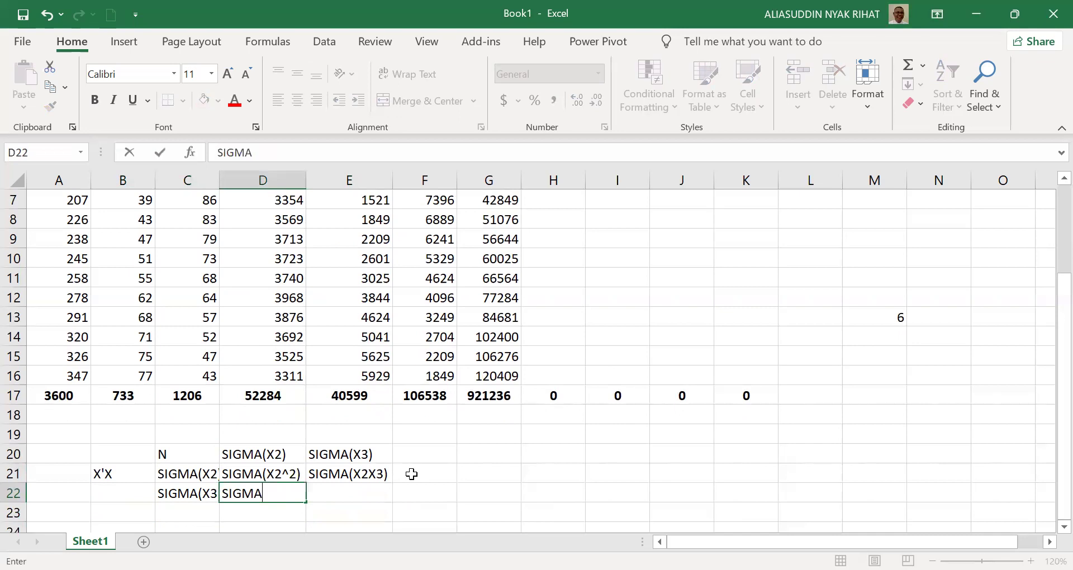
{"action": "type", "text": "(X2X3)"}
{"action": "key", "text": "Return"}
Enter SIGMA(X3^2) in E22 and fit column C's width to its labels.
{"action": "key", "text": "Up"}
{"action": "key", "text": "Right"}
{"action": "type", "text": "SIGMA("}
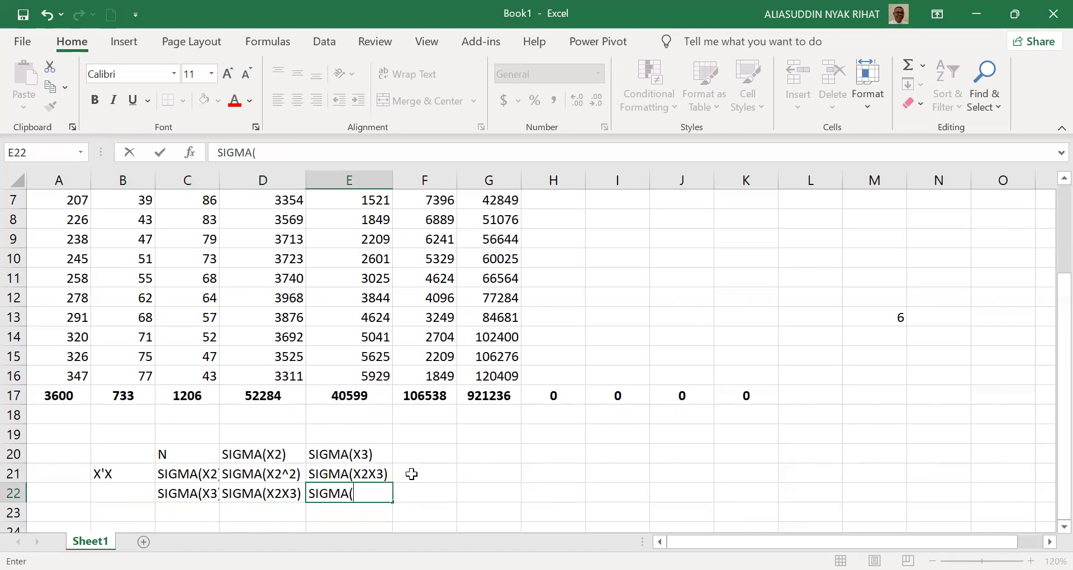
{"action": "type", "text": "X3^2)"}
{"action": "key", "text": "Return"}
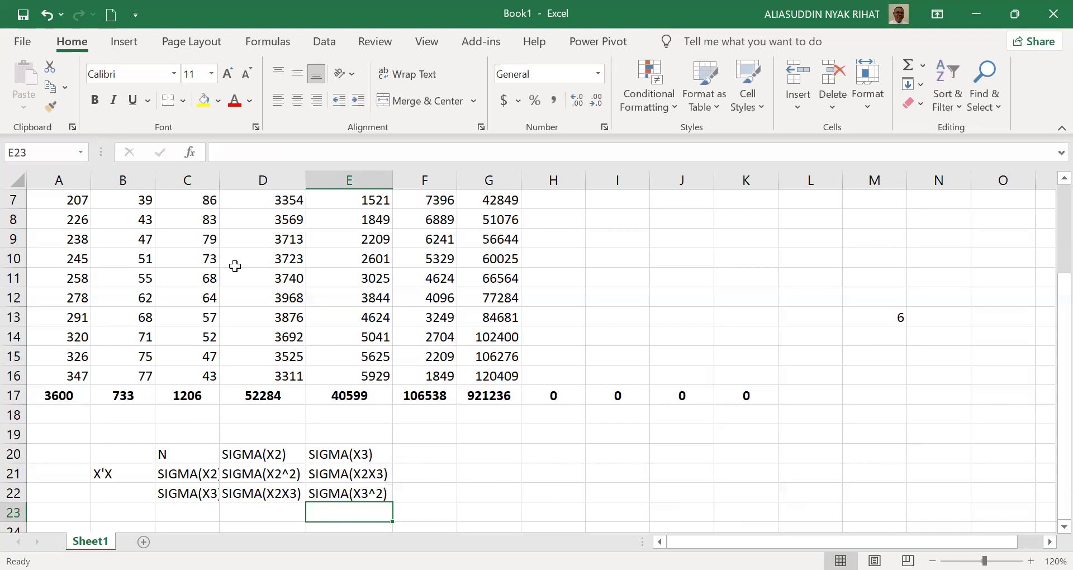
{"action": "double_click", "coordinate": [221, 174]}
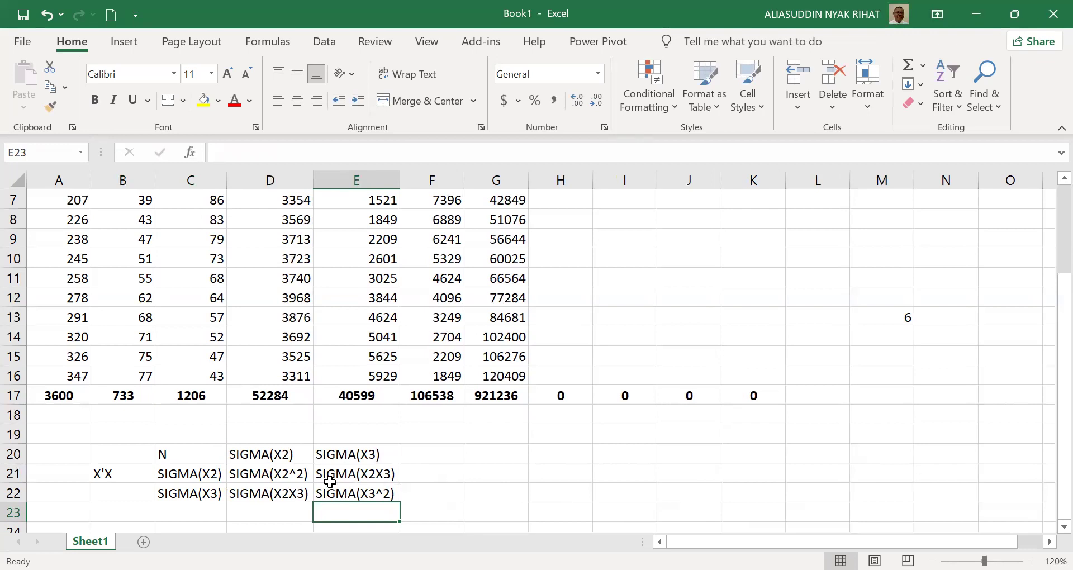
Make the symmetric SIGMA(X2) labels in D20 and C21 bold.
{"action": "left_click", "coordinate": [270, 451]}
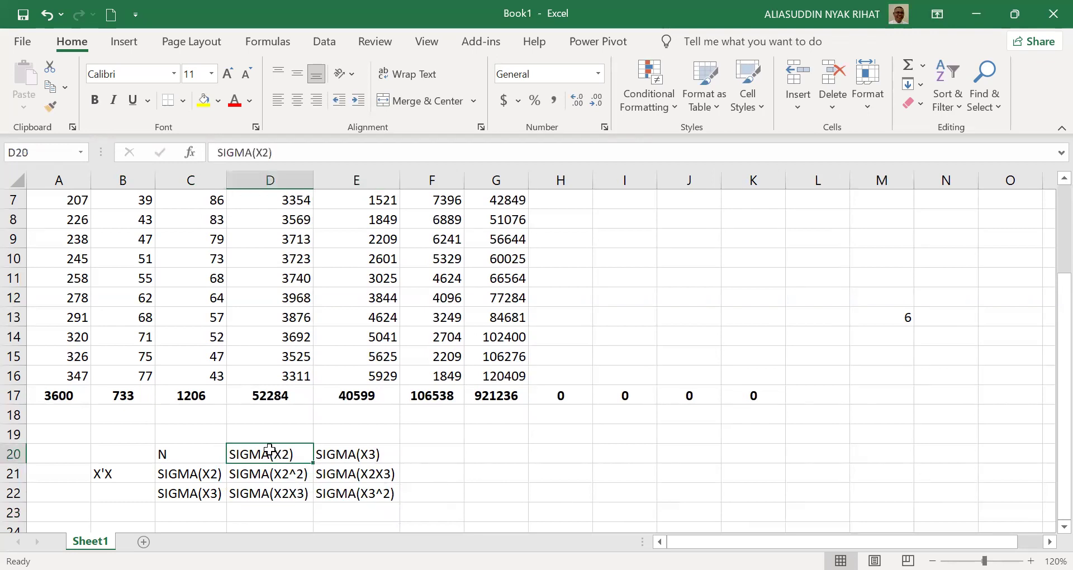
{"action": "key", "text": "ctrl+b"}
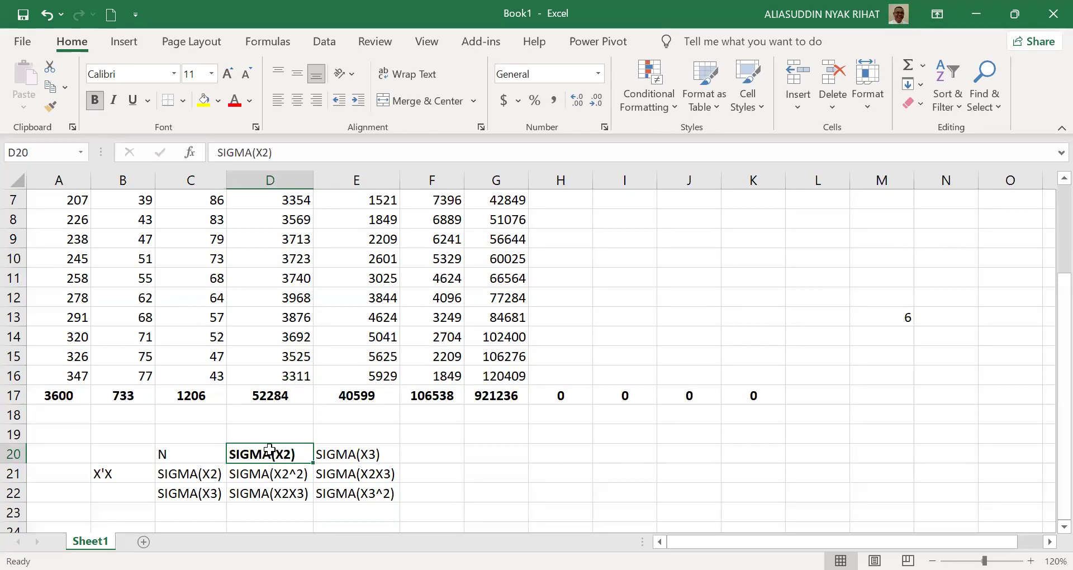
{"action": "left_click", "coordinate": [189, 477]}
{"action": "key", "text": "ctrl+b"}
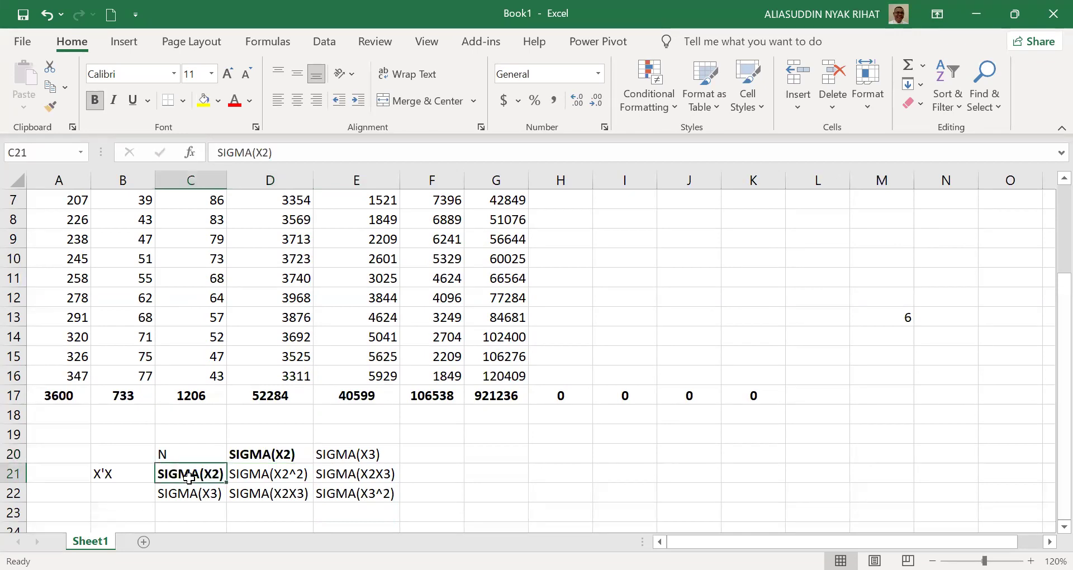
Italicize the symmetric SIGMA(X3) labels in E20 and C22.
{"action": "left_click", "coordinate": [344, 456]}
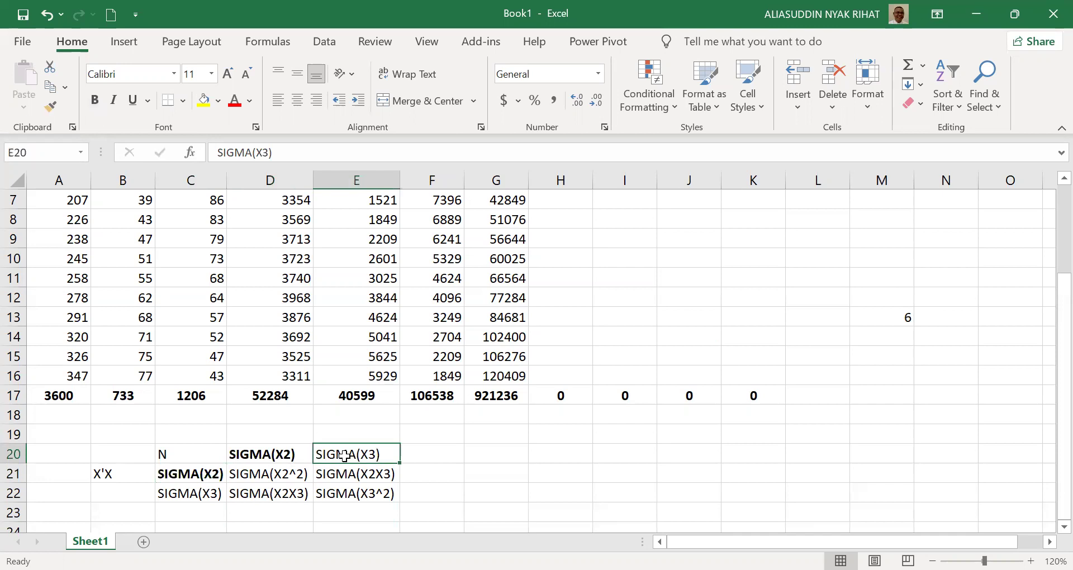
{"action": "key", "text": "ctrl+i"}
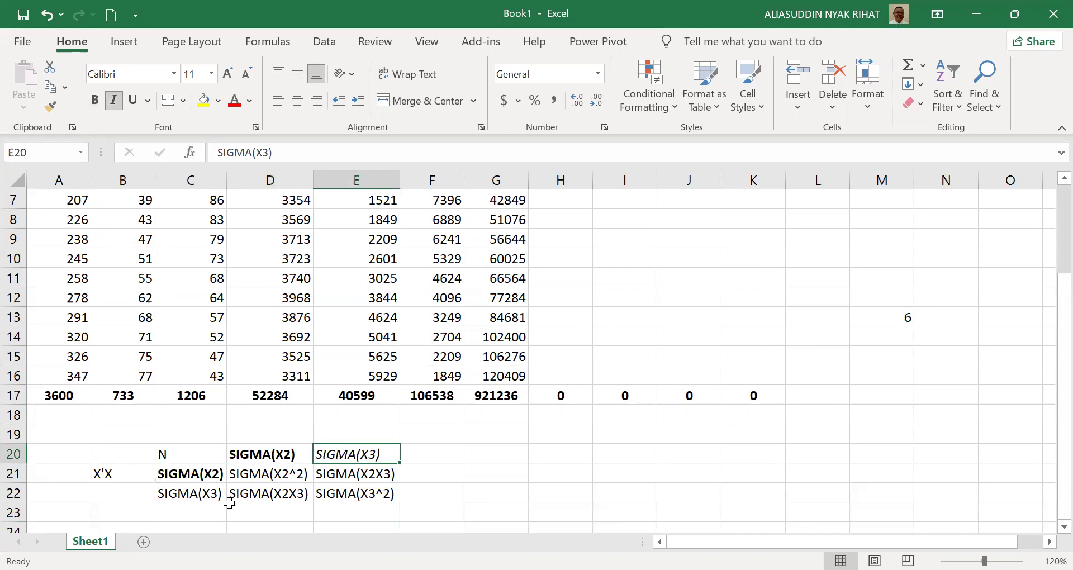
{"action": "left_click", "coordinate": [185, 497]}
{"action": "key", "text": "ctrl+i"}
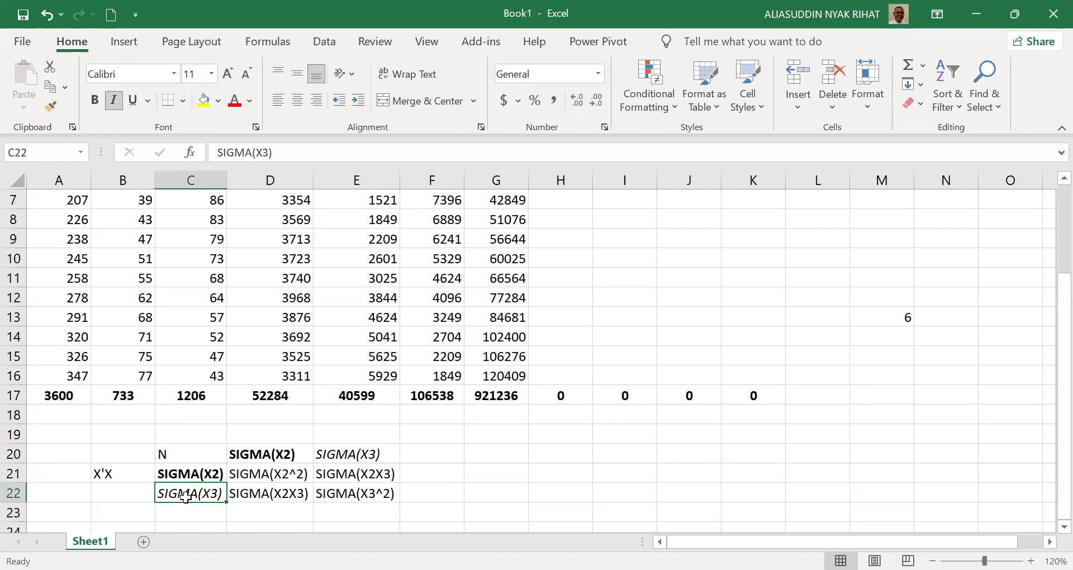
Format the symmetric SIGMA(X2X3) labels in E21 and D22 as bold italic.
{"action": "left_click", "coordinate": [363, 478]}
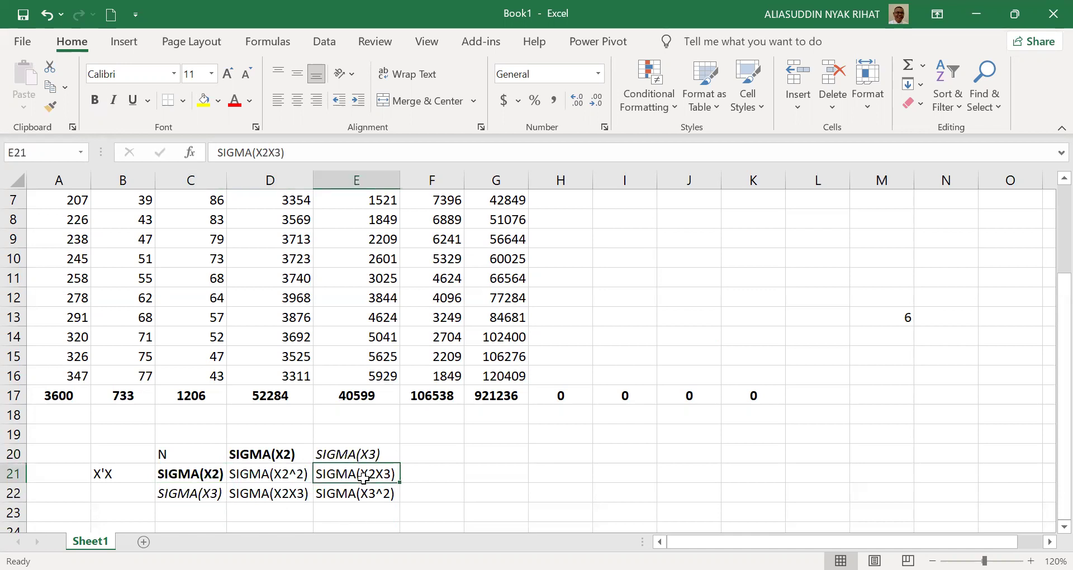
{"action": "key", "text": "ctrl+i"}
{"action": "key", "text": "ctrl+b"}
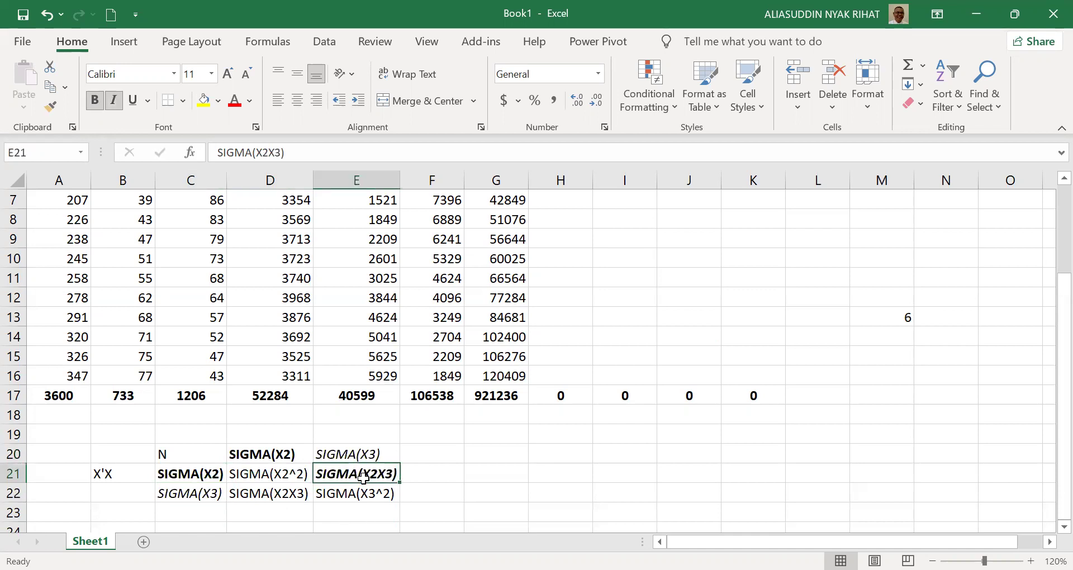
{"action": "left_click", "coordinate": [276, 497]}
{"action": "key", "text": "ctrl+b"}
{"action": "key", "text": "ctrl+i"}
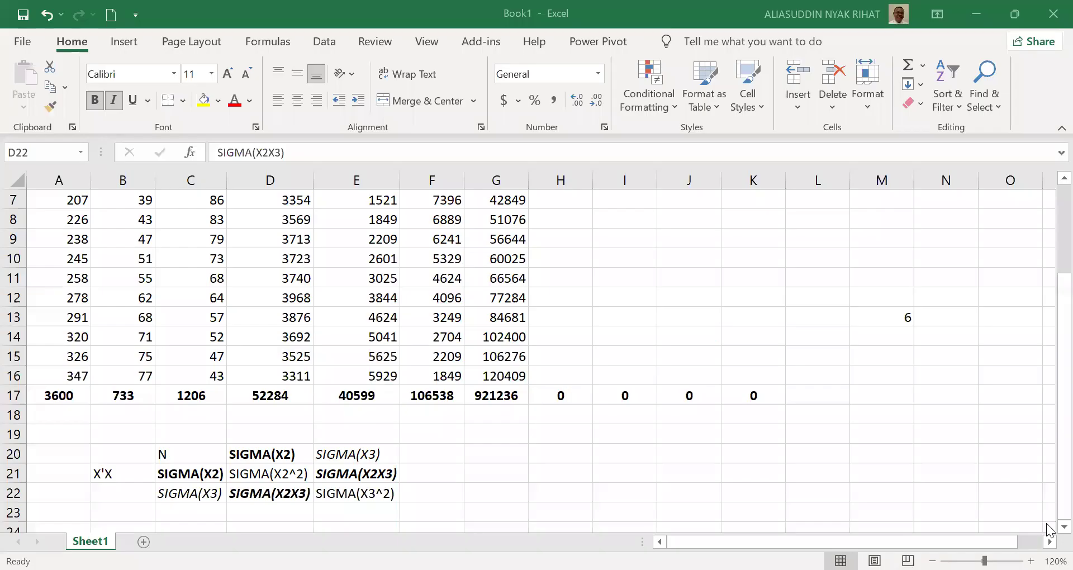
Label B25 as X'X for the numeric matrix and enter the sample size 15 in C24.
{"action": "scroll", "coordinate": [1049, 536], "scroll_direction": "down", "scroll_amount": 1}
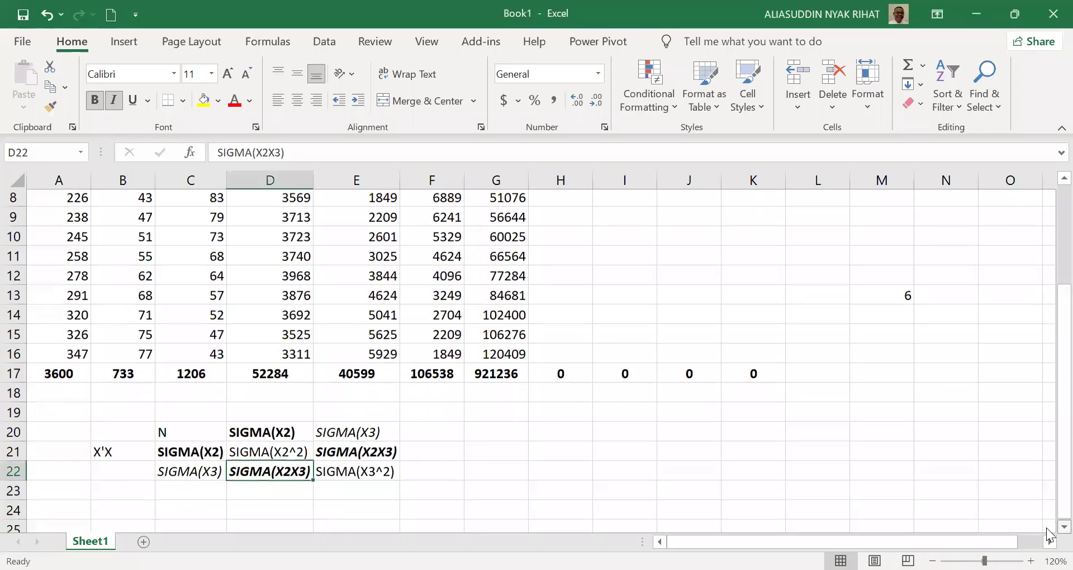
{"action": "left_click", "coordinate": [110, 498]}
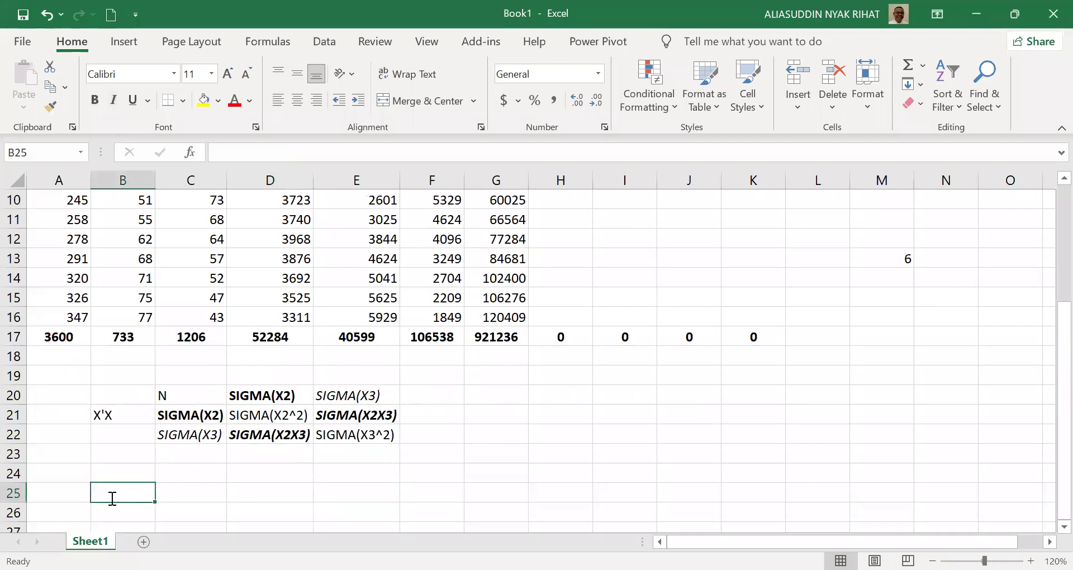
{"action": "type", "text": "X'Y"}
{"action": "key", "text": "Tab"}
{"action": "key", "text": "Up"}
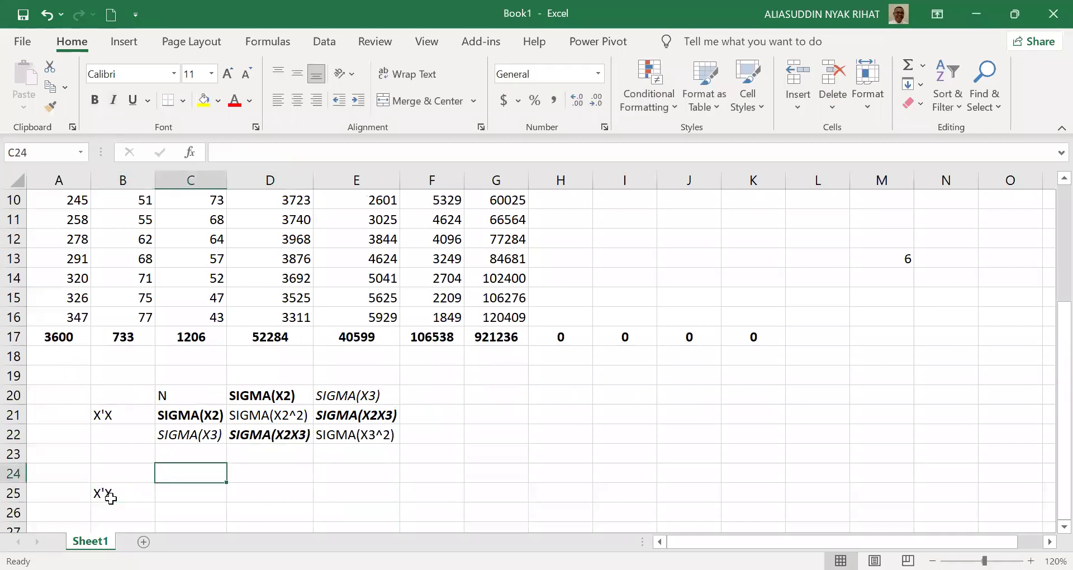
{"action": "type", "text": "15"}
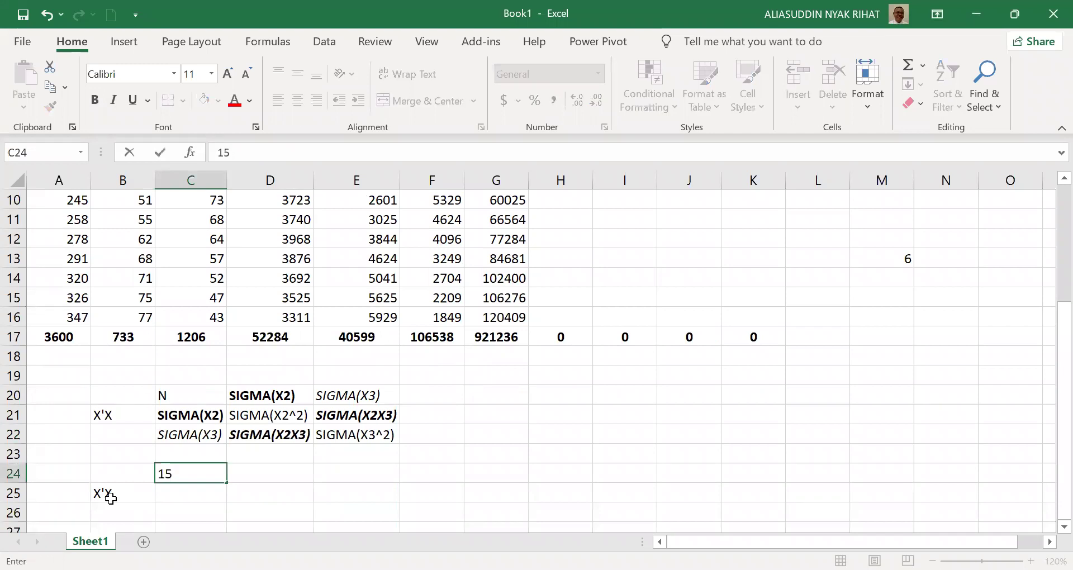
{"action": "key", "text": "Return"}
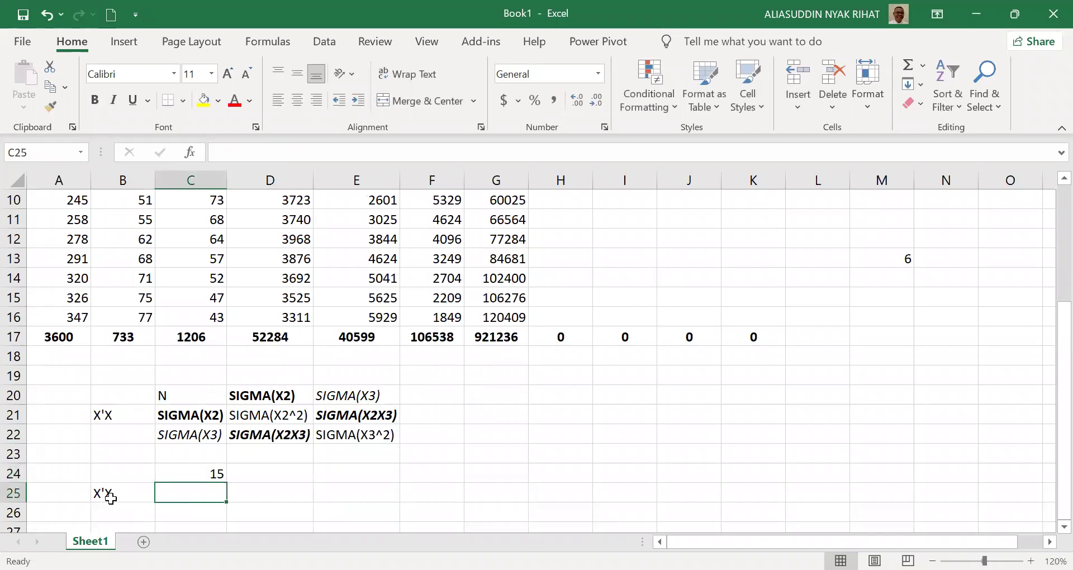
Reference the X2 total in B17 from D24 and the X3 total in C17 from E24.
{"action": "key", "text": "Up"}
{"action": "key", "text": "Right"}
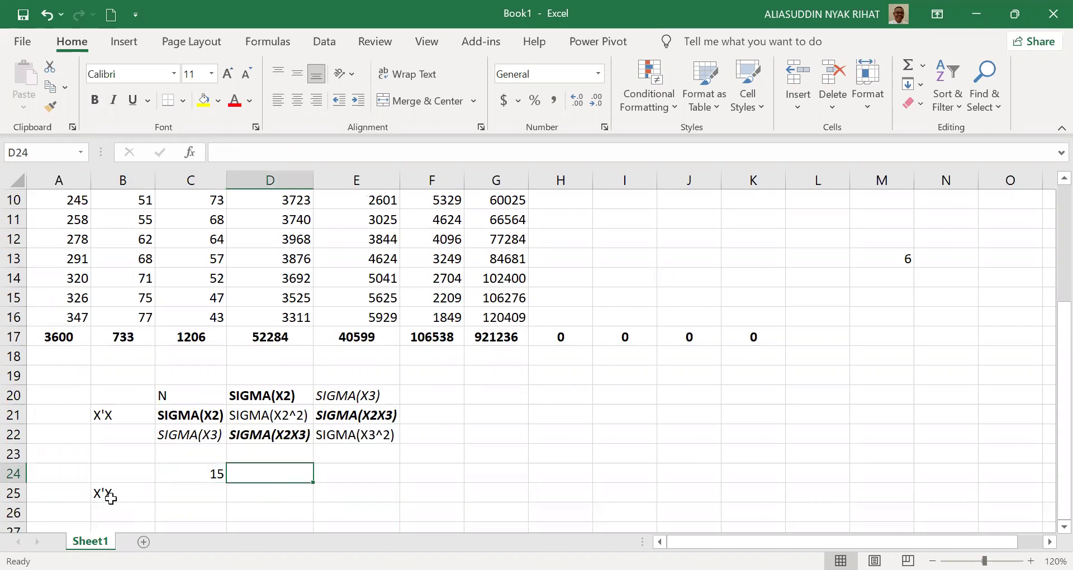
{"action": "type", "text": "="}
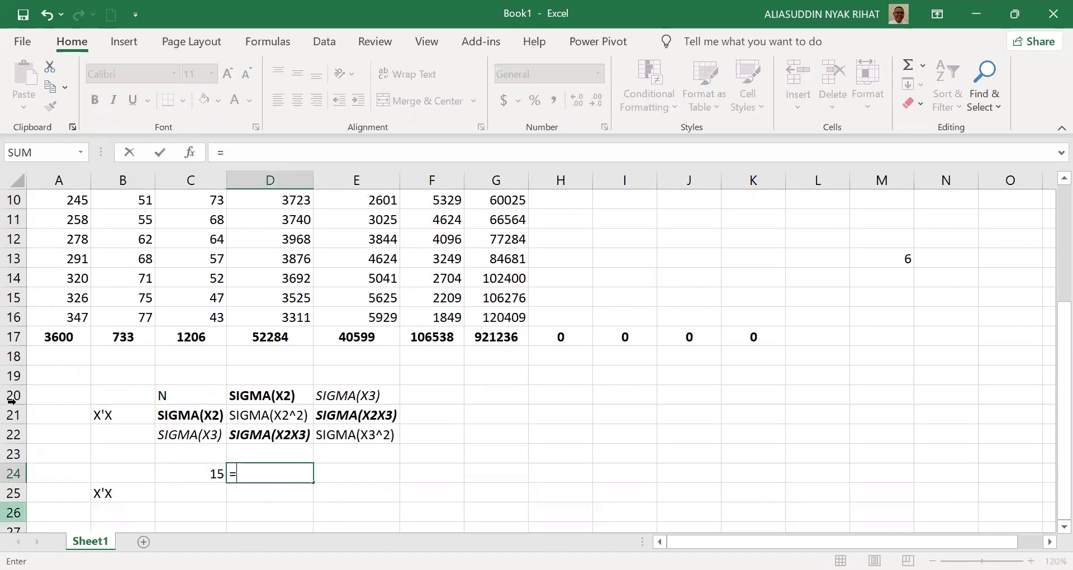
{"action": "left_click", "coordinate": [124, 337]}
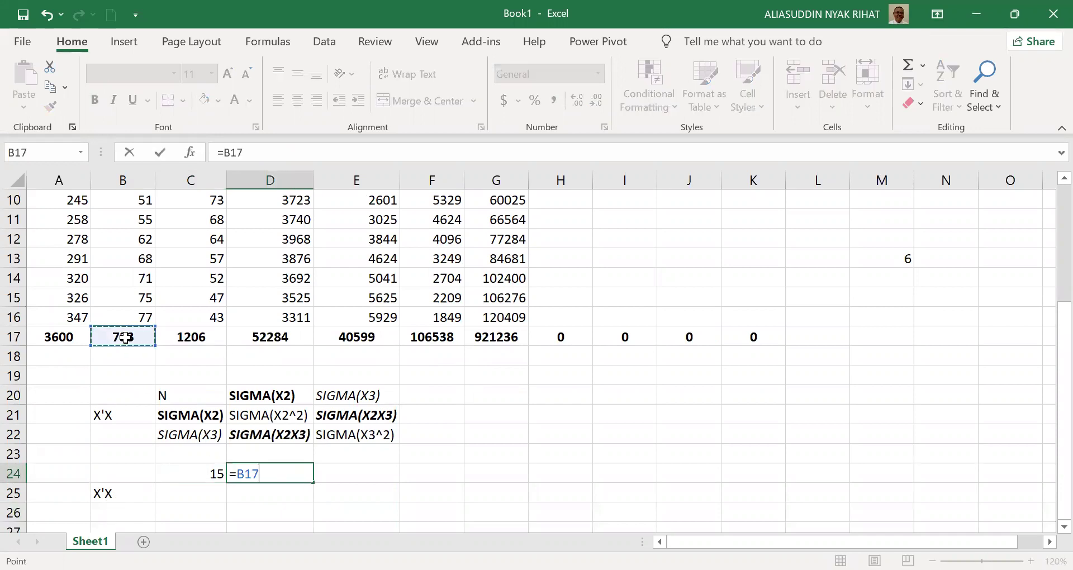
{"action": "key", "text": "Return"}
{"action": "key", "text": "Up"}
{"action": "key", "text": "Right"}
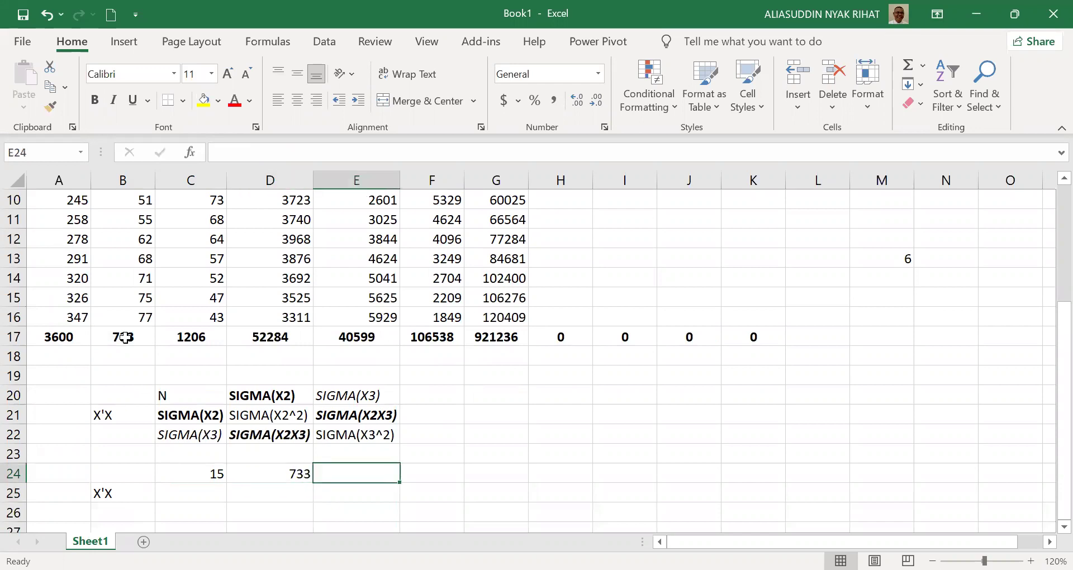
{"action": "type", "text": "="}
{"action": "left_click", "coordinate": [188, 337]}
{"action": "key", "text": "Return"}
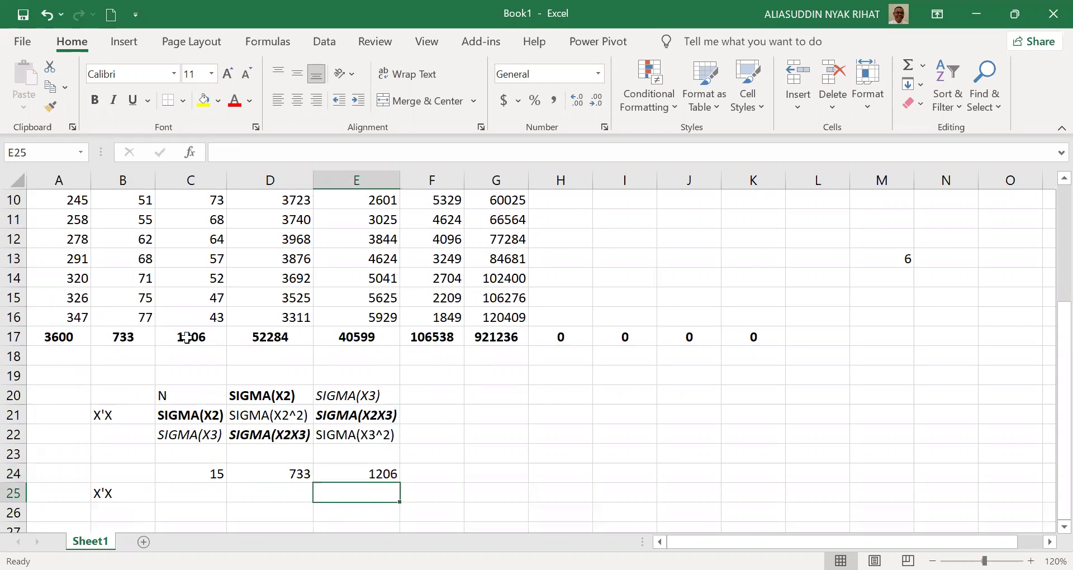
Freeze the header row so the column names stay in view while scrolling.
{"action": "key", "text": "Left"}
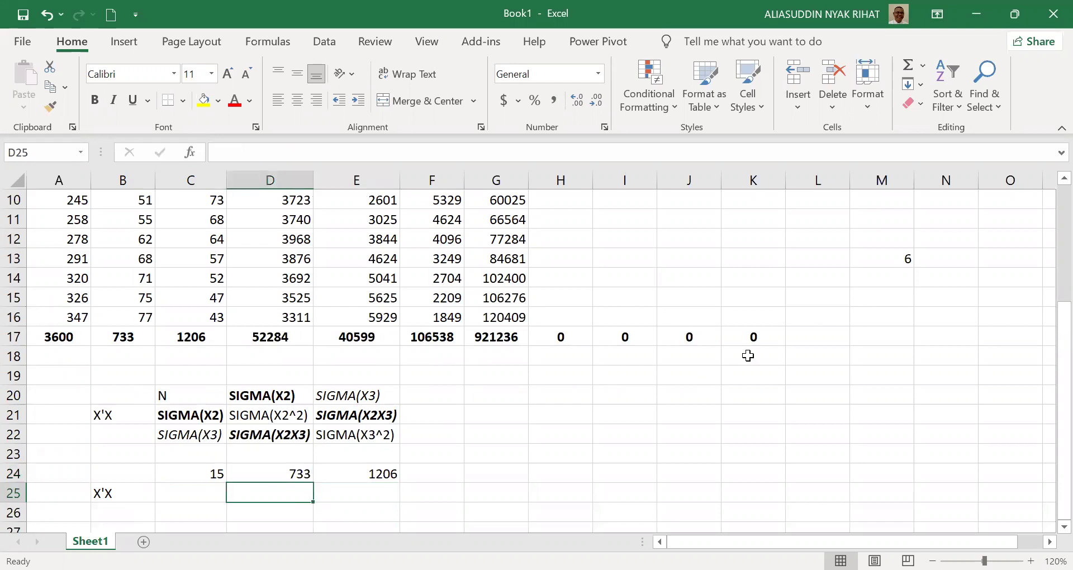
{"action": "key", "text": "Up"}
{"action": "key", "text": "Up"}
{"action": "key", "text": "Up"}
{"action": "key", "text": "Up"}
{"action": "key", "text": "Up"}
{"action": "key", "text": "Up"}
{"action": "key", "text": "Up"}
{"action": "key", "text": "Up"}
{"action": "key", "text": "Up"}
{"action": "key", "text": "Up"}
{"action": "key", "text": "Up"}
{"action": "key", "text": "Up"}
{"action": "key", "text": "Up"}
{"action": "key", "text": "Up"}
{"action": "key", "text": "Up"}
{"action": "key", "text": "Up"}
{"action": "key", "text": "Up"}
{"action": "left_click", "coordinate": [53, 221]}
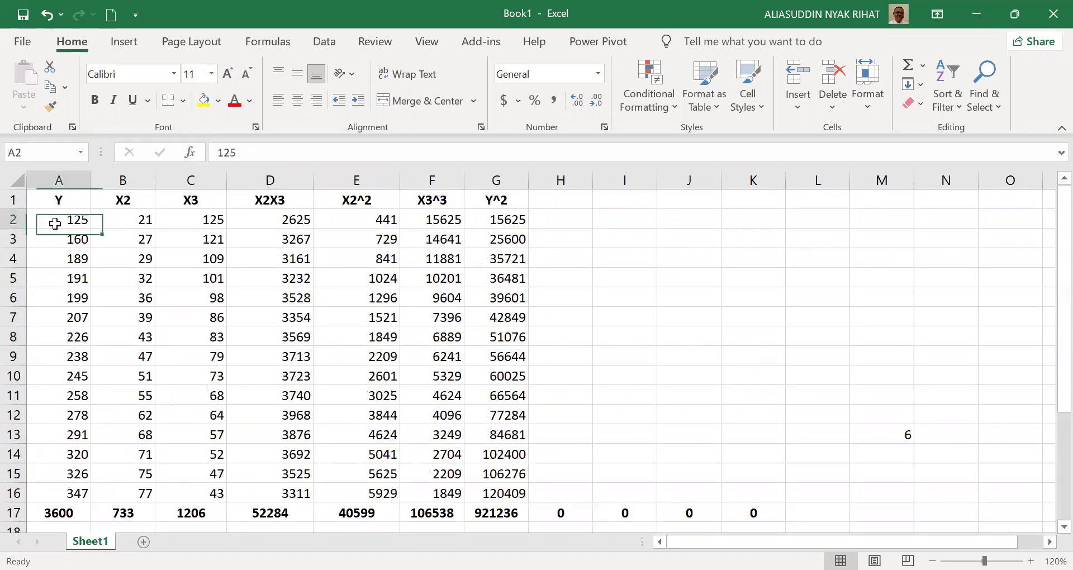
{"action": "left_click", "coordinate": [423, 45]}
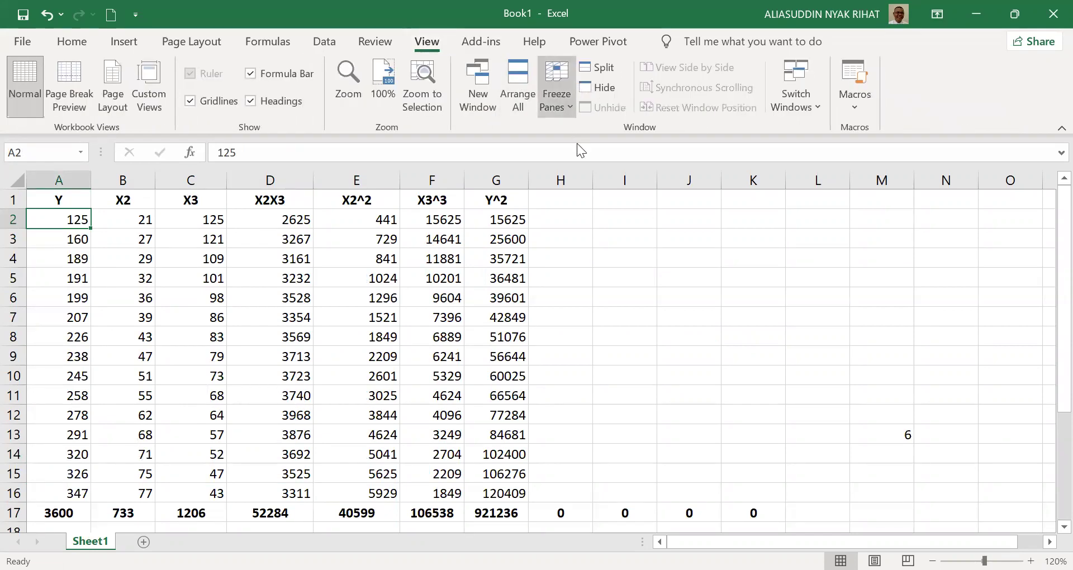
Reference the X2^2 total in E17 from cell D25 of the numeric X'X matrix.
{"action": "key", "text": "Down"}
{"action": "key", "text": "Down"}
{"action": "key", "text": "Down"}
{"action": "key", "text": "Down"}
{"action": "key", "text": "Down"}
{"action": "key", "text": "Down"}
{"action": "key", "text": "Down"}
{"action": "key", "text": "Down"}
{"action": "key", "text": "Down"}
{"action": "key", "text": "Down"}
{"action": "key", "text": "Down"}
{"action": "key", "text": "Down"}
{"action": "key", "text": "Down"}
{"action": "key", "text": "Down"}
{"action": "key", "text": "Down"}
{"action": "key", "text": "Down"}
{"action": "key", "text": "Down"}
{"action": "key", "text": "Down"}
{"action": "key", "text": "Down"}
{"action": "key", "text": "Down"}
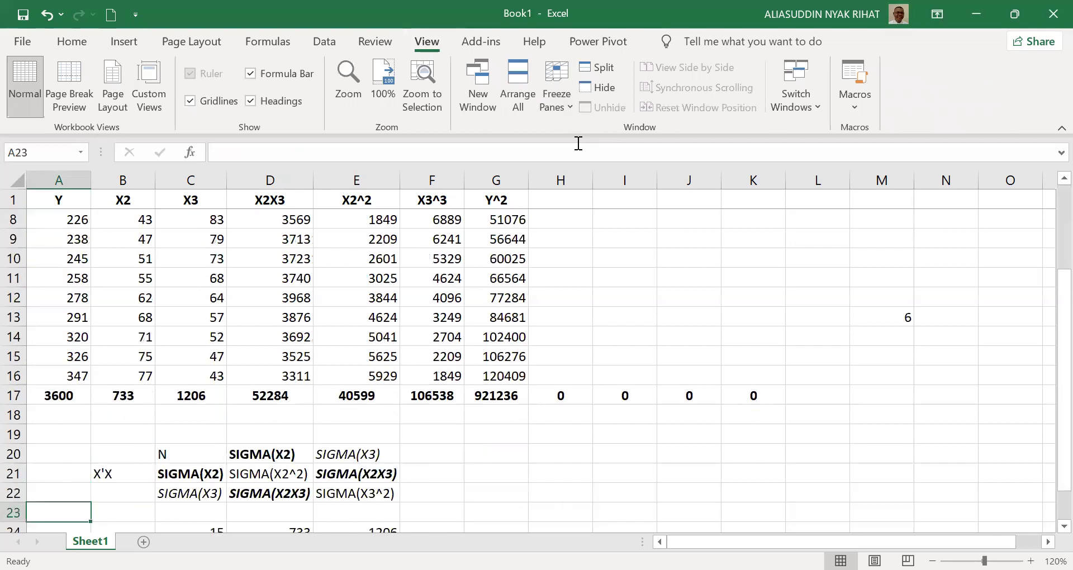
{"action": "key", "text": "Down"}
{"action": "key", "text": "Down"}
{"action": "key", "text": "Down"}
{"action": "key", "text": "Right"}
{"action": "key", "text": "Right"}
{"action": "key", "text": "Right"}
{"action": "key", "text": "Up"}
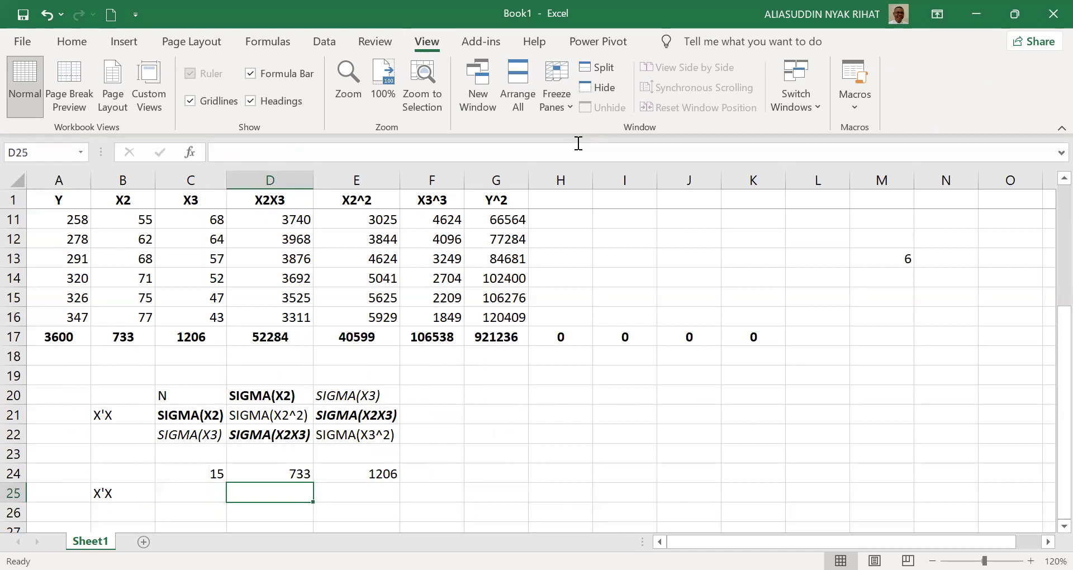
{"action": "type", "text": "="}
{"action": "left_click", "coordinate": [348, 339]}
{"action": "key", "text": "Return"}
Reference the total in F17 from both E25 and E26 of the numeric matrix.
{"action": "key", "text": "Up"}
{"action": "key", "text": "Right"}
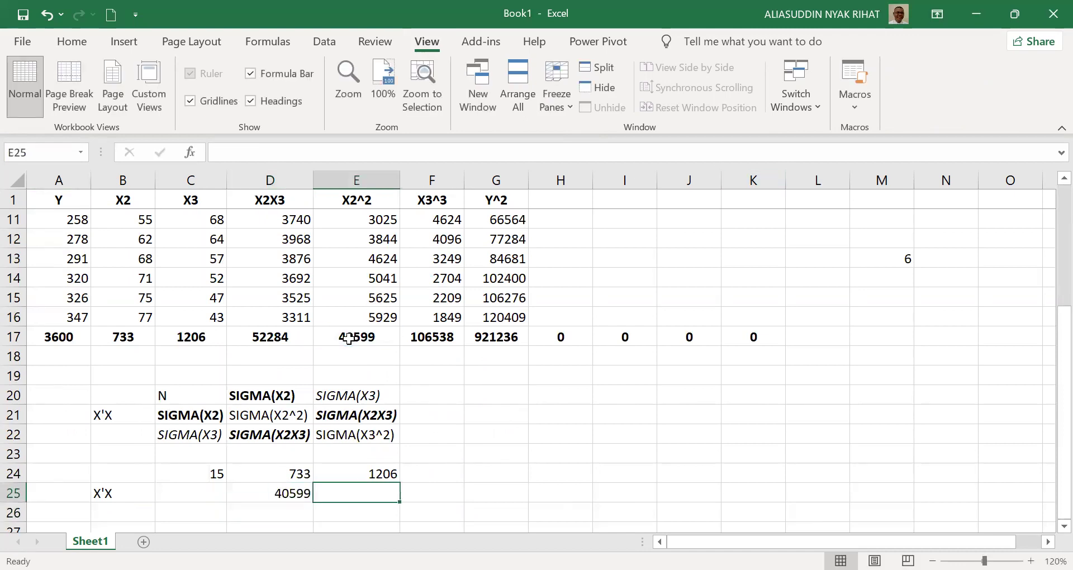
{"action": "type", "text": "="}
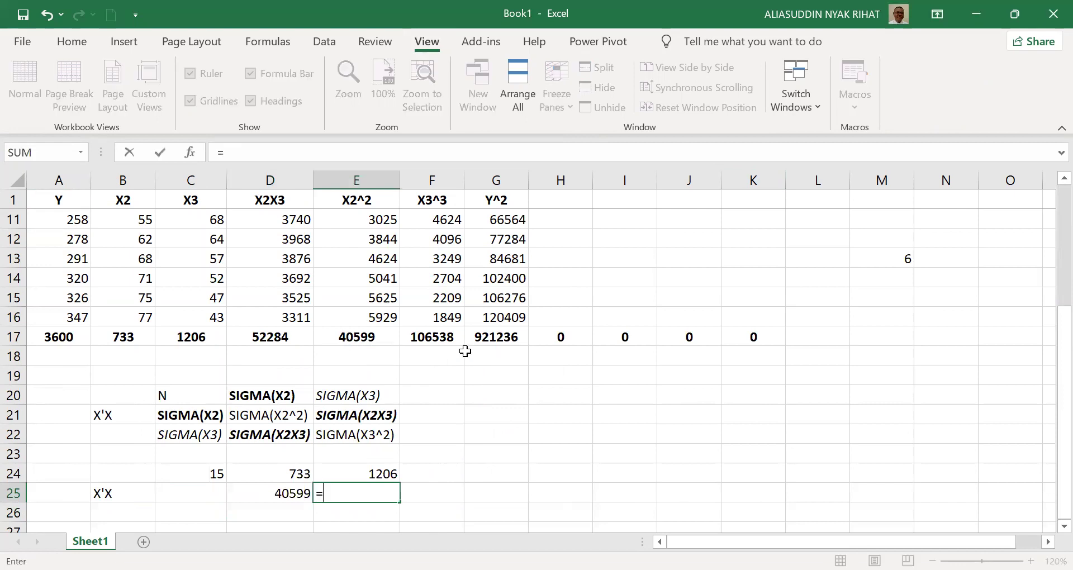
{"action": "left_click", "coordinate": [435, 333]}
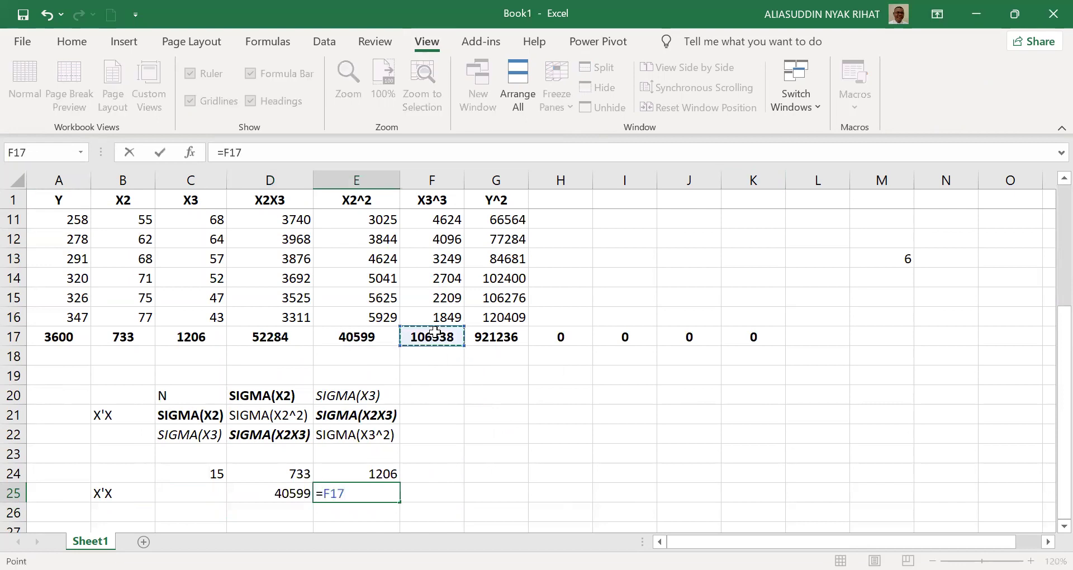
{"action": "key", "text": "Return"}
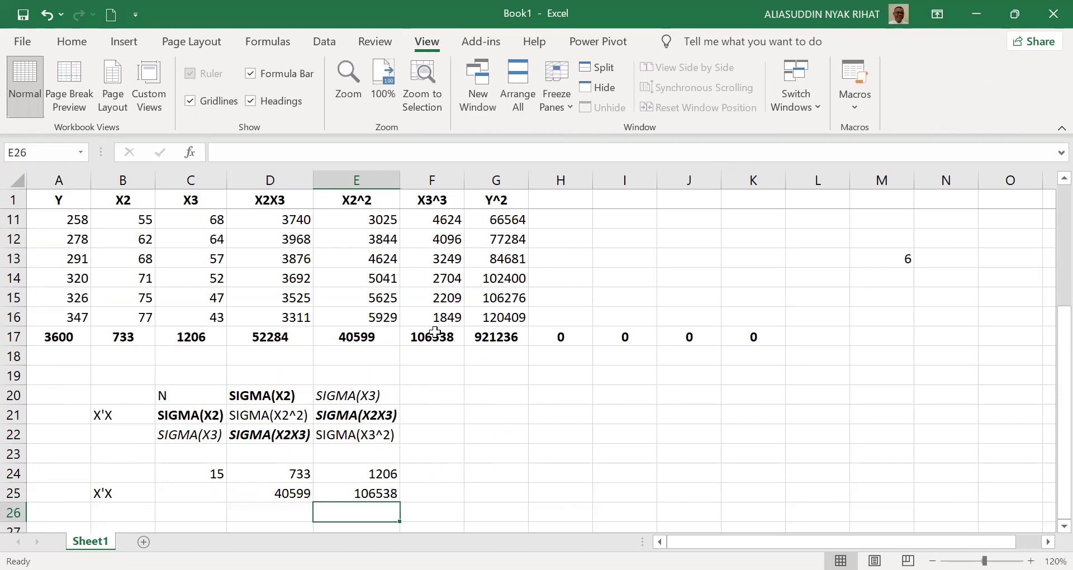
{"action": "type", "text": "="}
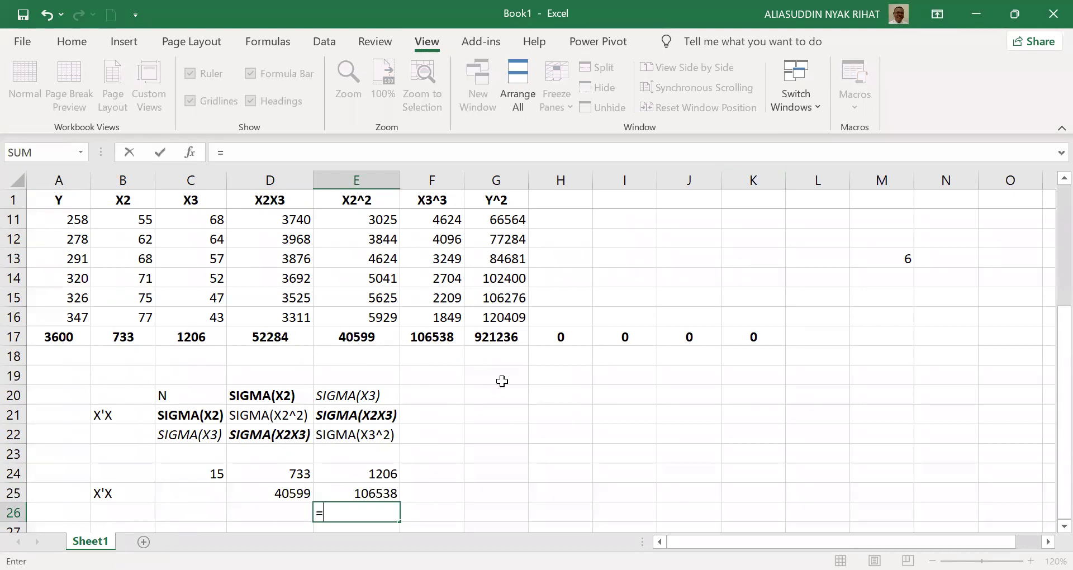
{"action": "left_click", "coordinate": [427, 339]}
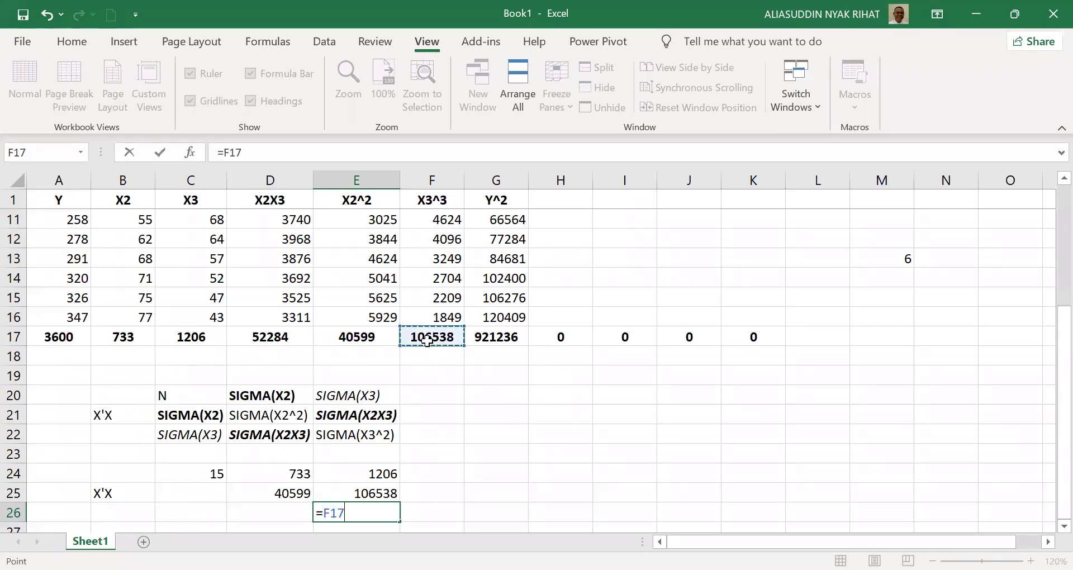
{"action": "key", "text": "Return"}
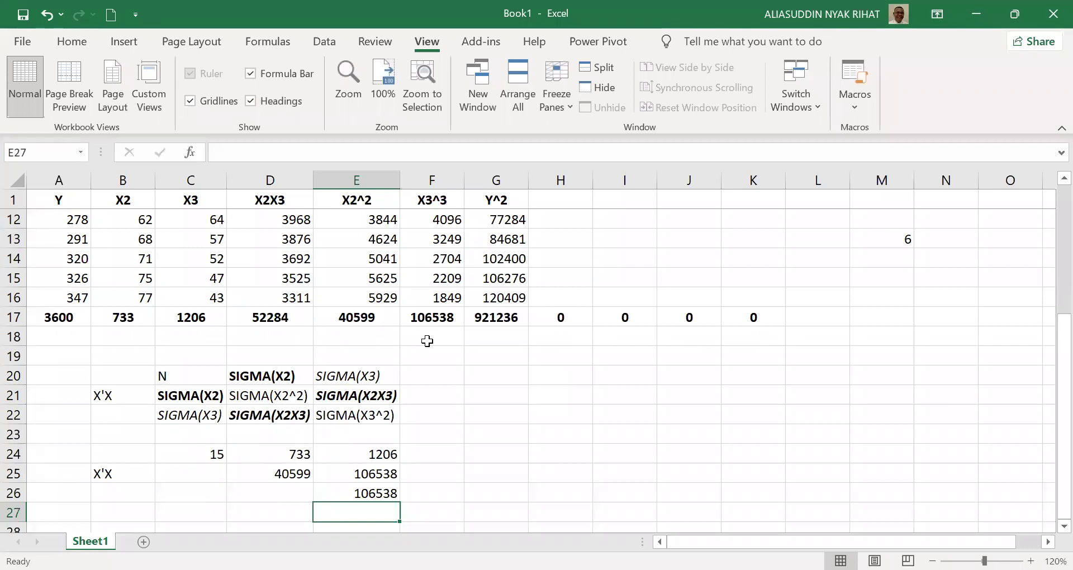
Set C25 equal to D24 to mirror the X2 sum across the matrix diagonal.
{"action": "key", "text": "Up"}
{"action": "key", "text": "Up"}
{"action": "key", "text": "Left"}
{"action": "key", "text": "Left"}
{"action": "type", "text": "="}
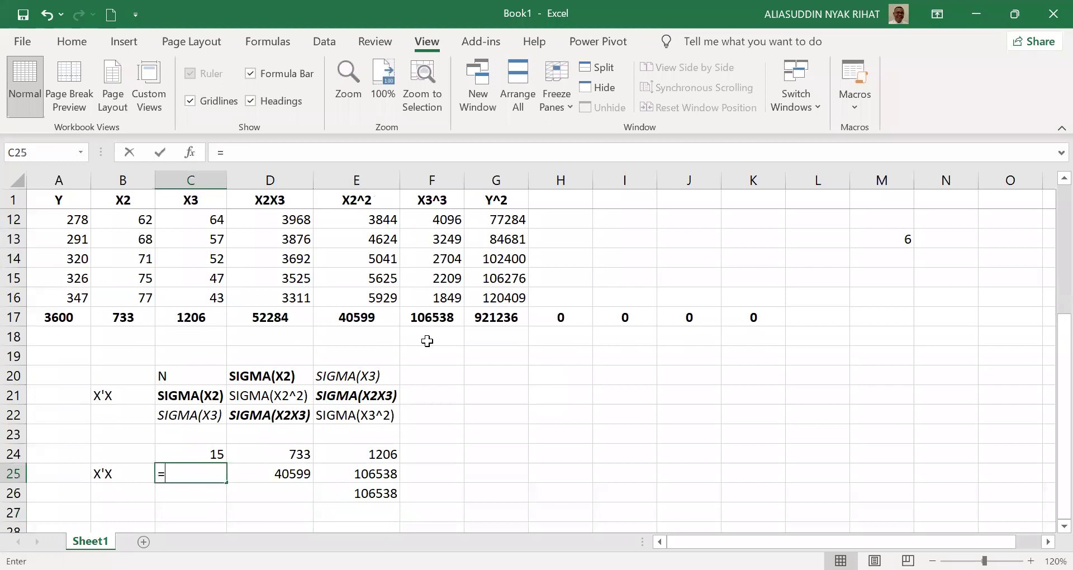
{"action": "key", "text": "Up"}
{"action": "key", "text": "Right"}
{"action": "key", "text": "Right"}
{"action": "key", "text": "Return"}
{"action": "key", "text": "Up"}
{"action": "type", "text": "="}
{"action": "key", "text": "Up"}
{"action": "key", "text": "Right"}
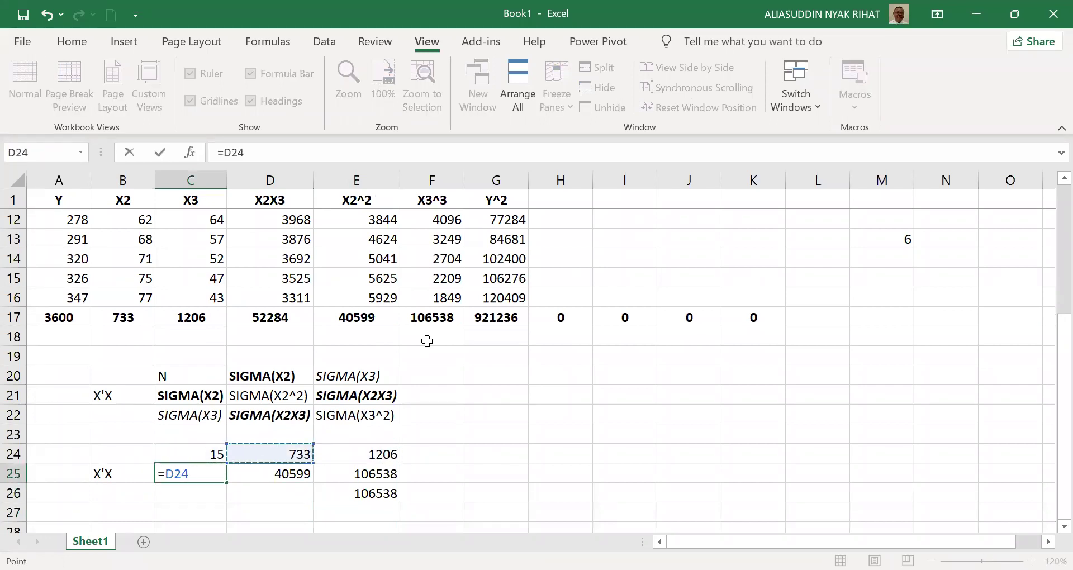
{"action": "key", "text": "Return"}
Set C26 equal to E24 to mirror the X3 sum across the matrix diagonal.
{"action": "type", "text": "="}
{"action": "key", "text": "Up"}
{"action": "key", "text": "Up"}
{"action": "key", "text": "Right"}
{"action": "key", "text": "Right"}
{"action": "key", "text": "Return"}
Set D26 equal to E25 to complete the symmetric numeric X'X matrix.
{"action": "key", "text": "Up"}
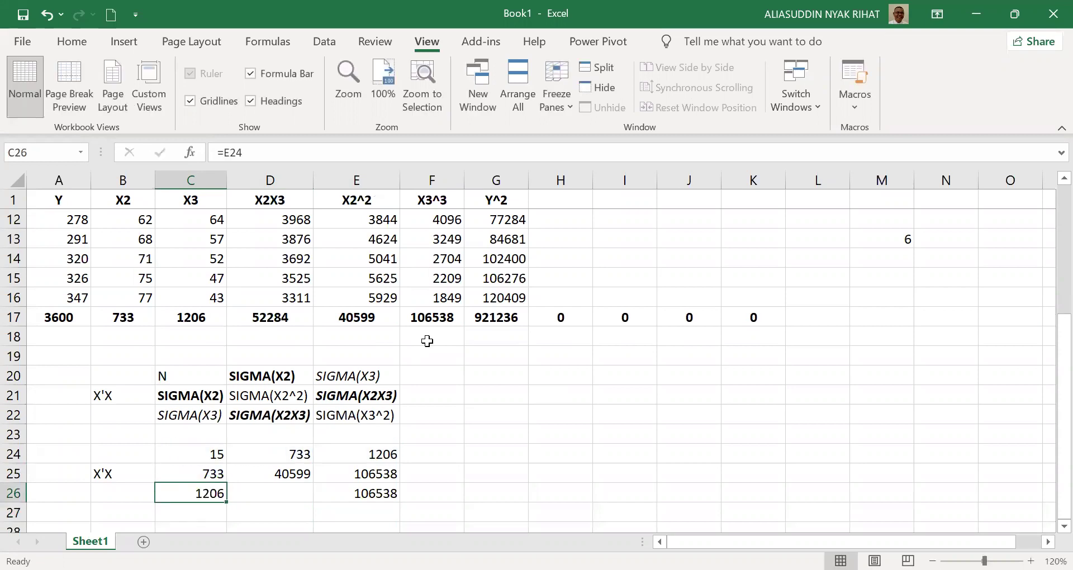
{"action": "key", "text": "Right"}
{"action": "type", "text": "="}
{"action": "key", "text": "Up"}
{"action": "key", "text": "Right"}
{"action": "key", "text": "Right"}
{"action": "key", "text": "Left"}
{"action": "key", "text": "Return"}
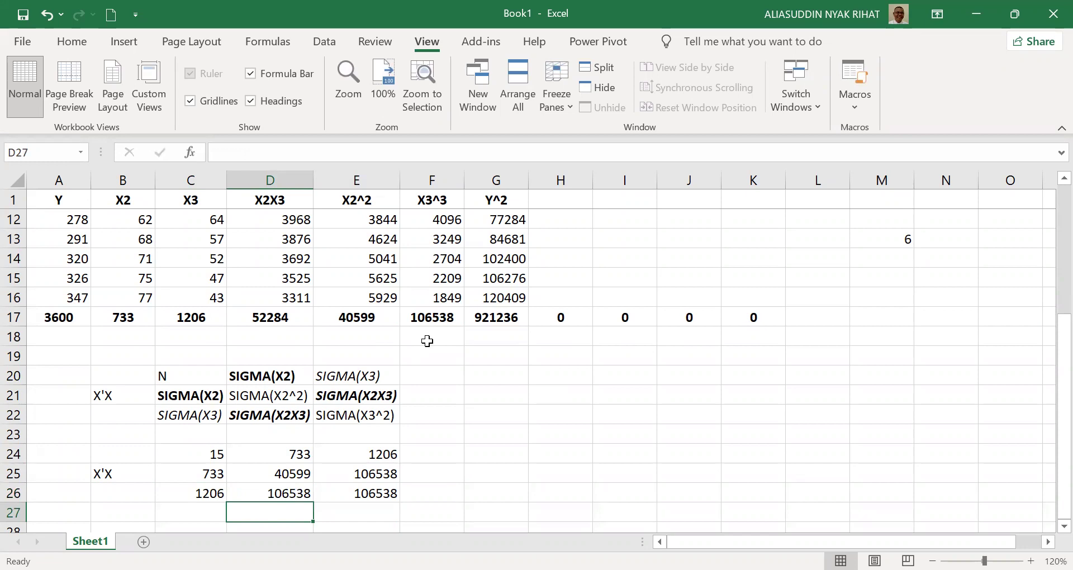
Enter the label Cij in B33, below the numeric X'X matrix.
{"action": "key", "text": "Down"}
{"action": "key", "text": "Down"}
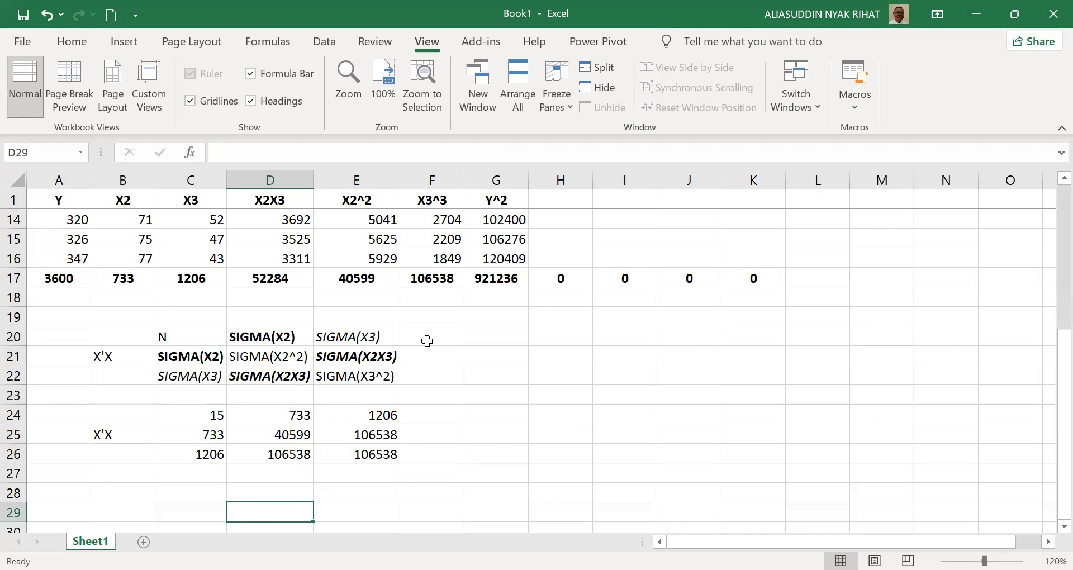
{"action": "key", "text": "Down"}
{"action": "key", "text": "Down"}
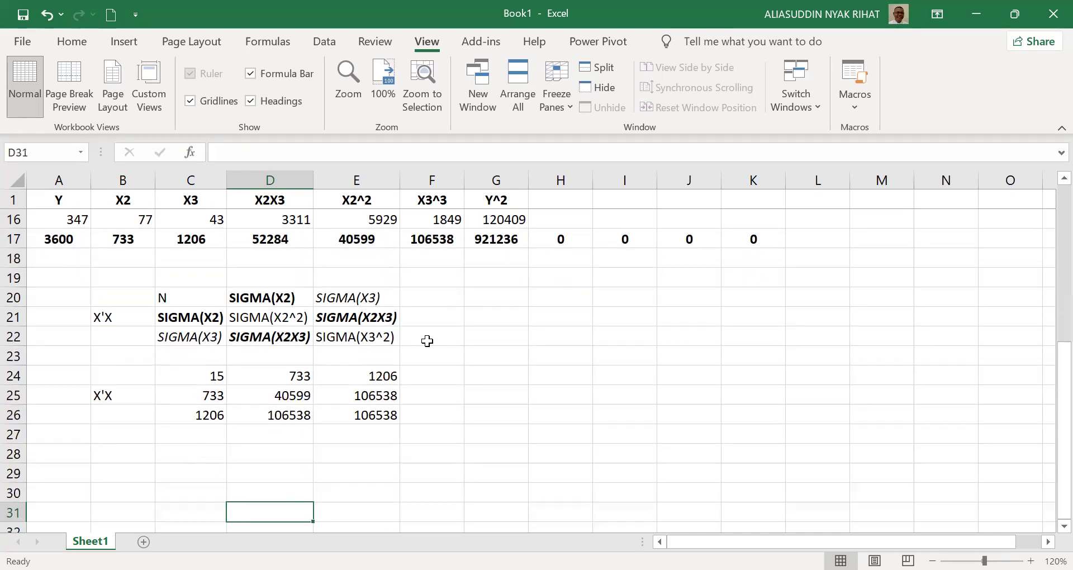
{"action": "key", "text": "Left"}
{"action": "key", "text": "Left"}
{"action": "key", "text": "Down"}
{"action": "key", "text": "Down"}
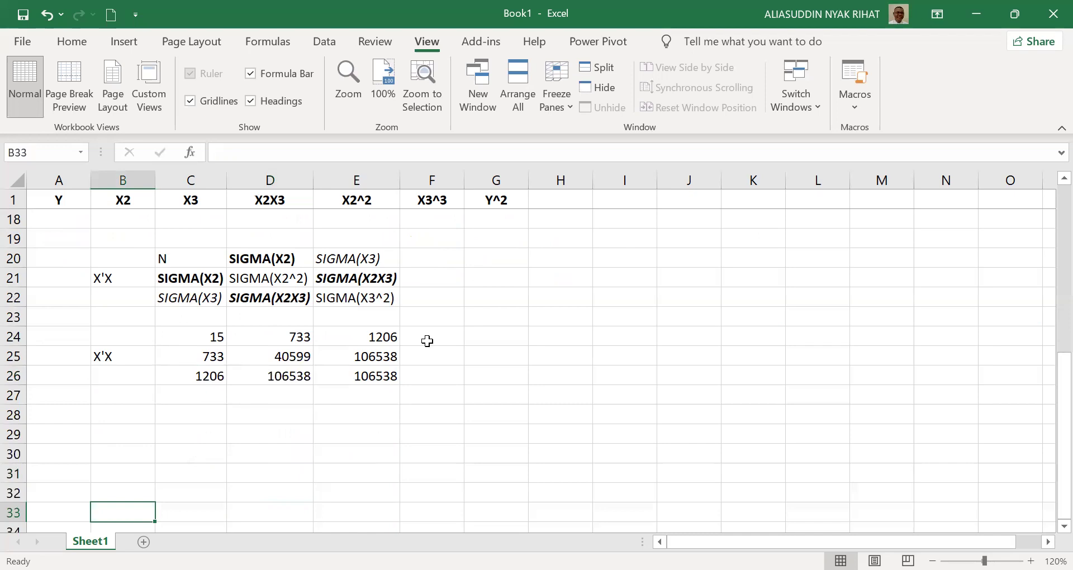
{"action": "type", "text": "C"}
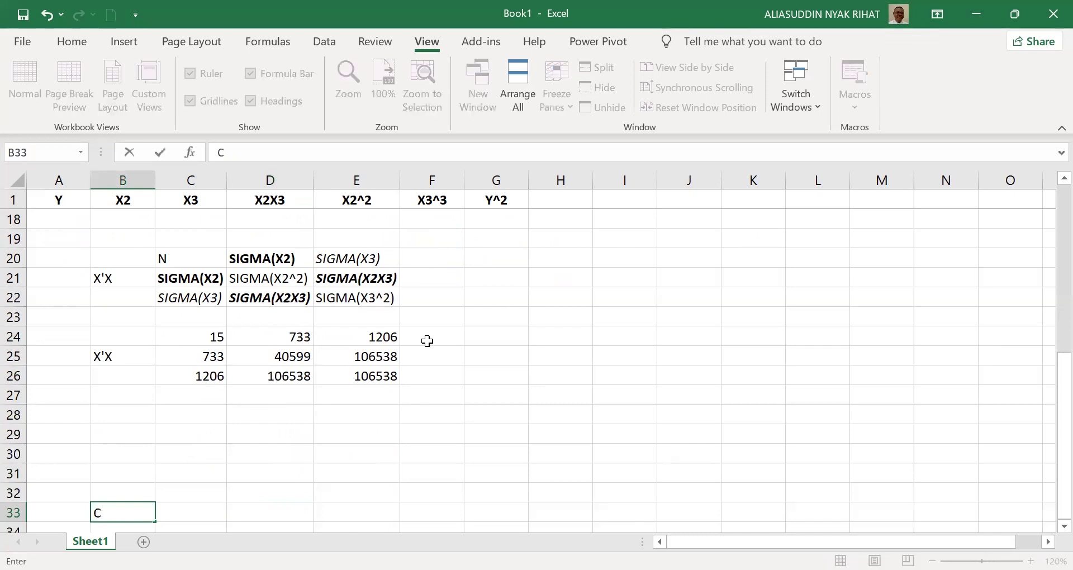
{"action": "type", "text": "ij"}
{"action": "key", "text": "Return"}
Move the Cij label from B33 down to B35.
{"action": "key", "text": "Up"}
{"action": "key", "text": "Up"}
{"action": "key", "text": "Up"}
{"action": "key", "text": "Up"}
{"action": "key", "text": "Down"}
{"action": "key", "text": "Down"}
{"action": "key", "text": "Down"}
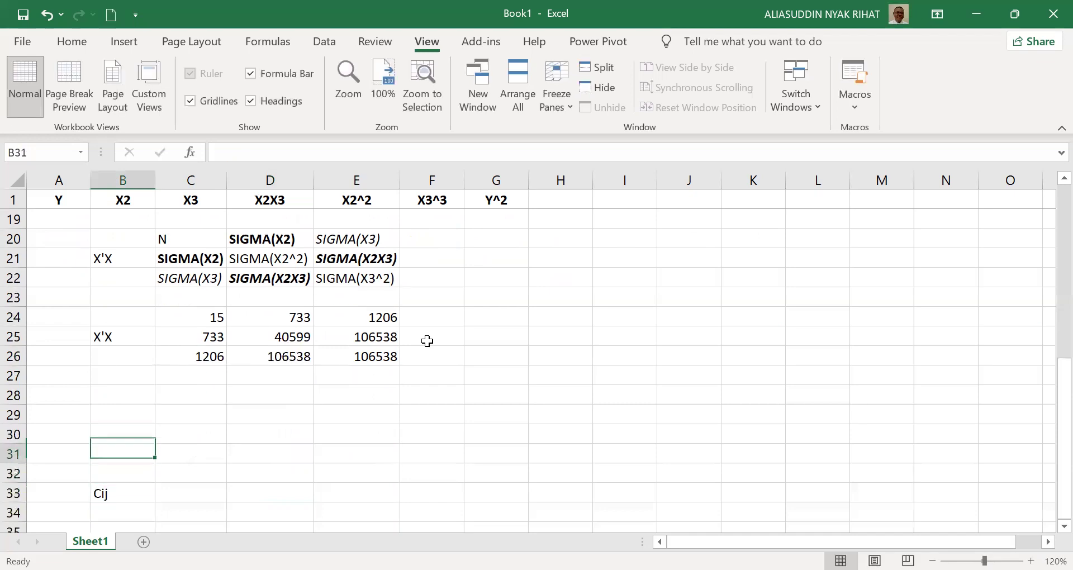
{"action": "key", "text": "ctrl+c"}
{"action": "key", "text": "Down"}
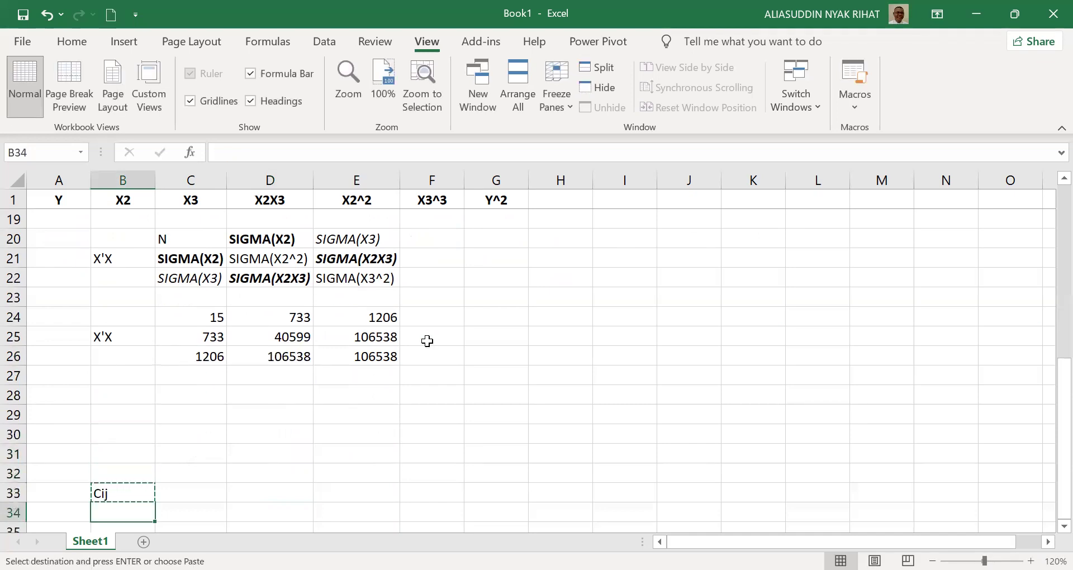
{"action": "key", "text": "Down"}
{"action": "key", "text": "Return"}
Make the first row of the numeric X'X matrix, C24:E24, bold.
{"action": "key", "text": "Up"}
{"action": "key", "text": "Up"}
{"action": "key", "text": "Up"}
{"action": "key", "text": "Up"}
{"action": "key", "text": "Up"}
{"action": "key", "text": "Up"}
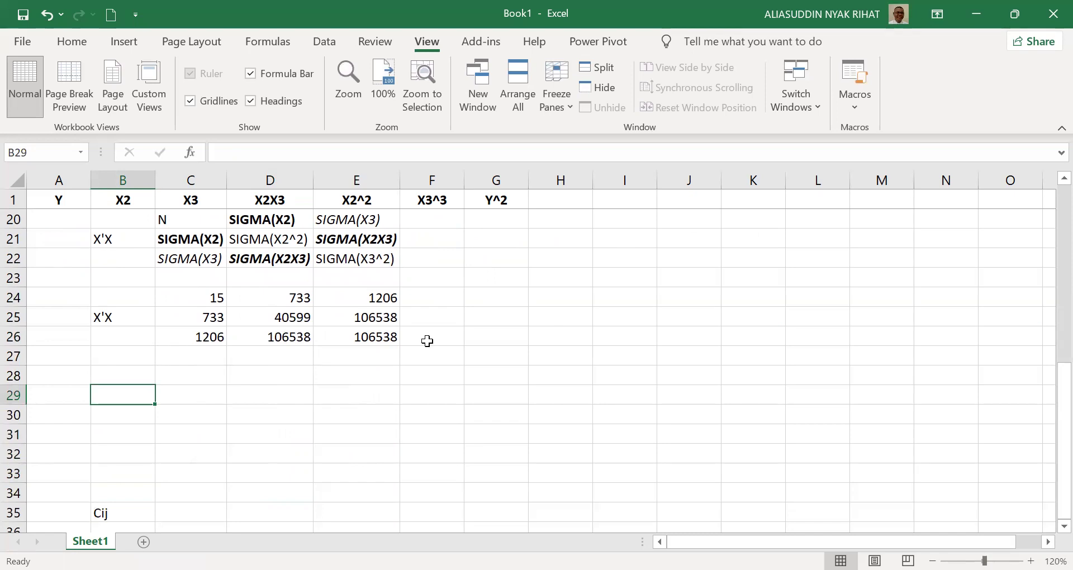
{"action": "left_click", "coordinate": [213, 296]}
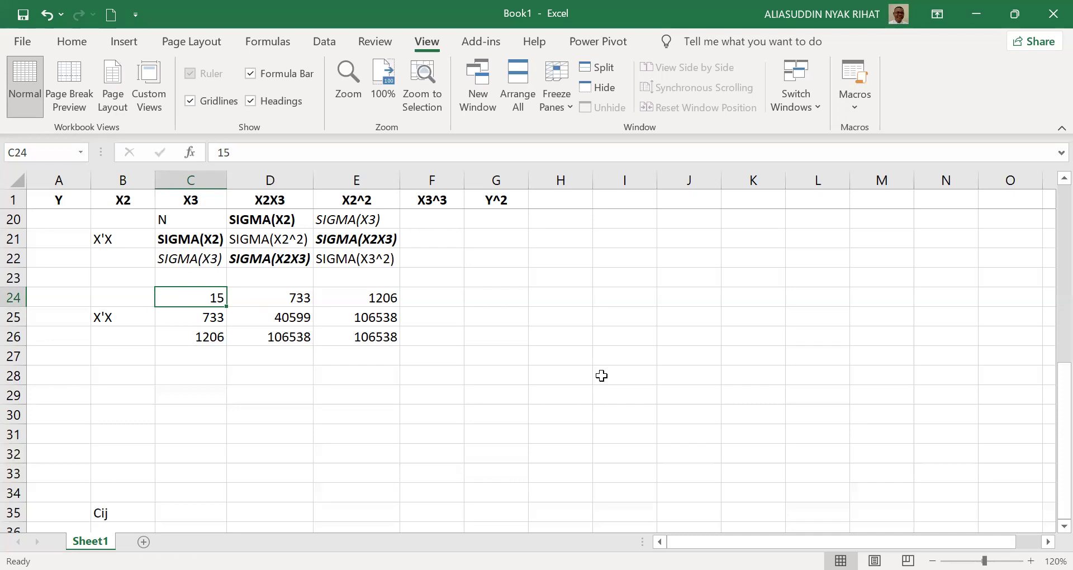
{"action": "key", "text": "shift+Right"}
{"action": "key", "text": "shift+Right"}
{"action": "key", "text": "ctrl+b"}
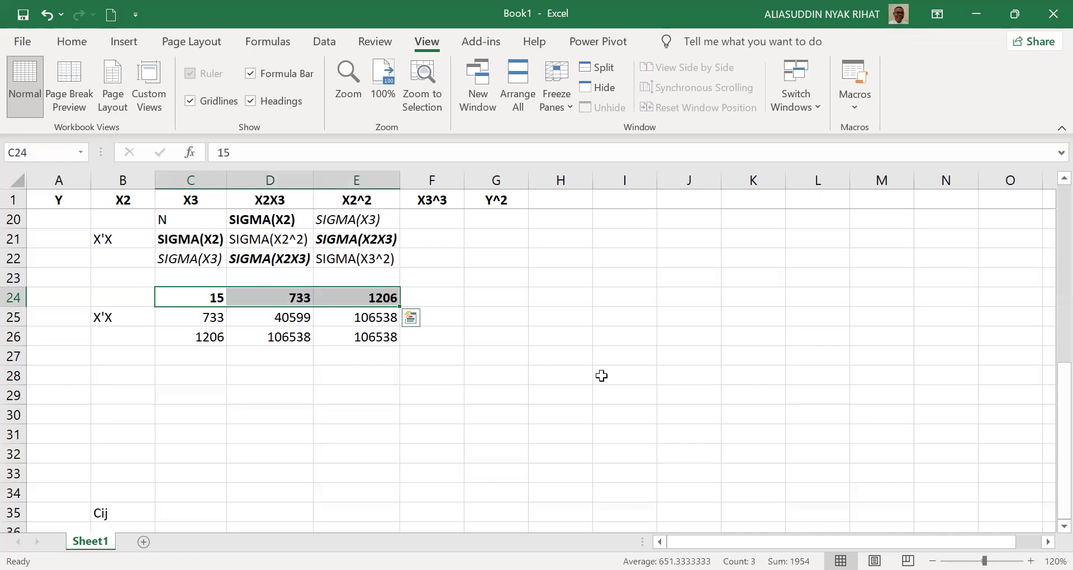
Make the first column of the numeric X'X matrix, C24:C26, bold.
{"action": "key", "text": "Down"}
{"action": "key", "text": "Up"}
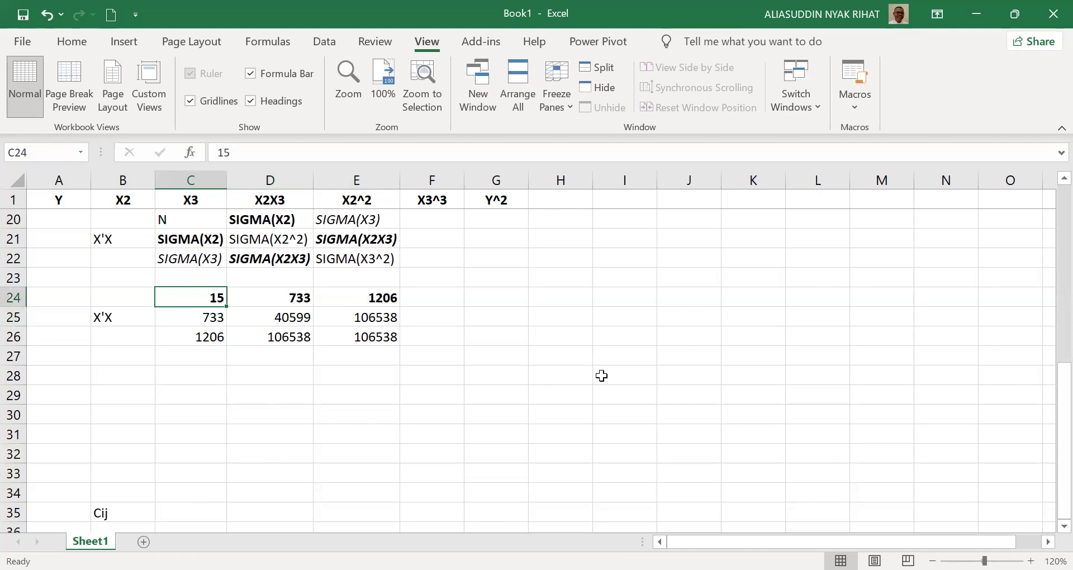
{"action": "key", "text": "shift+Down"}
{"action": "key", "text": "shift+Down"}
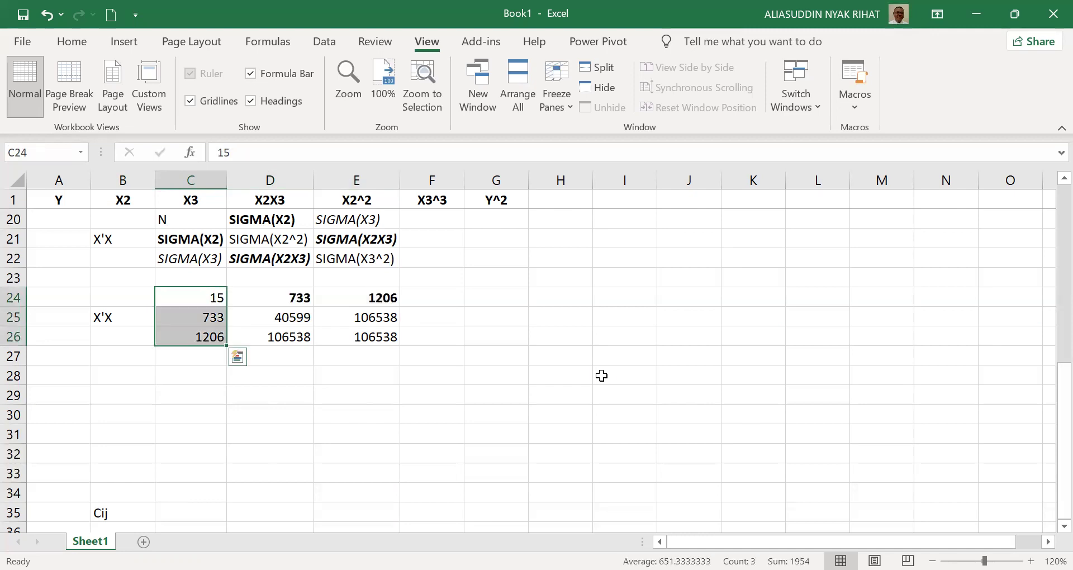
{"action": "key", "text": "ctrl+q"}
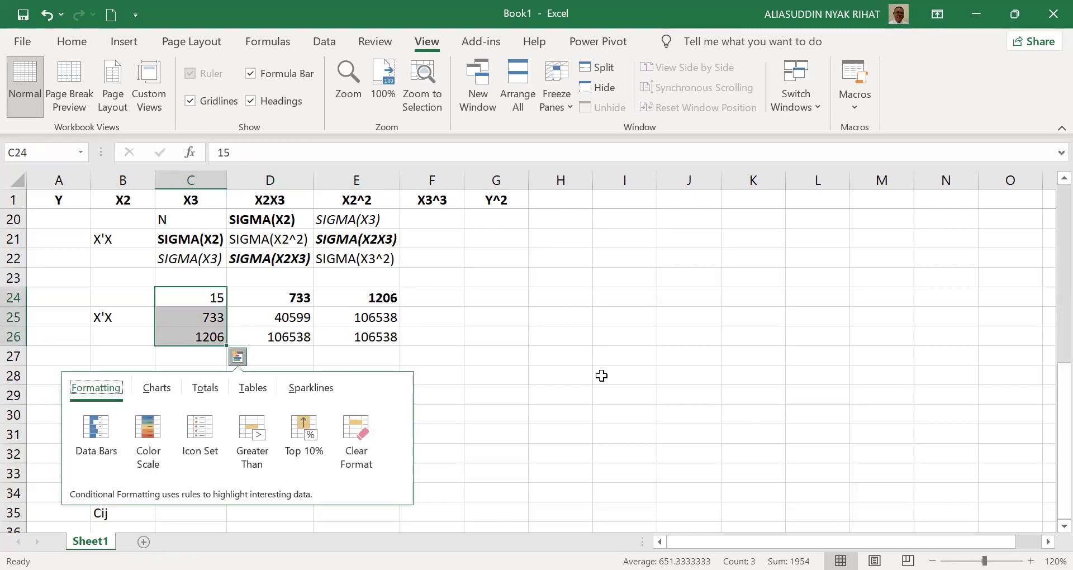
{"action": "key", "text": "Escape"}
{"action": "key", "text": "ctrl+b"}
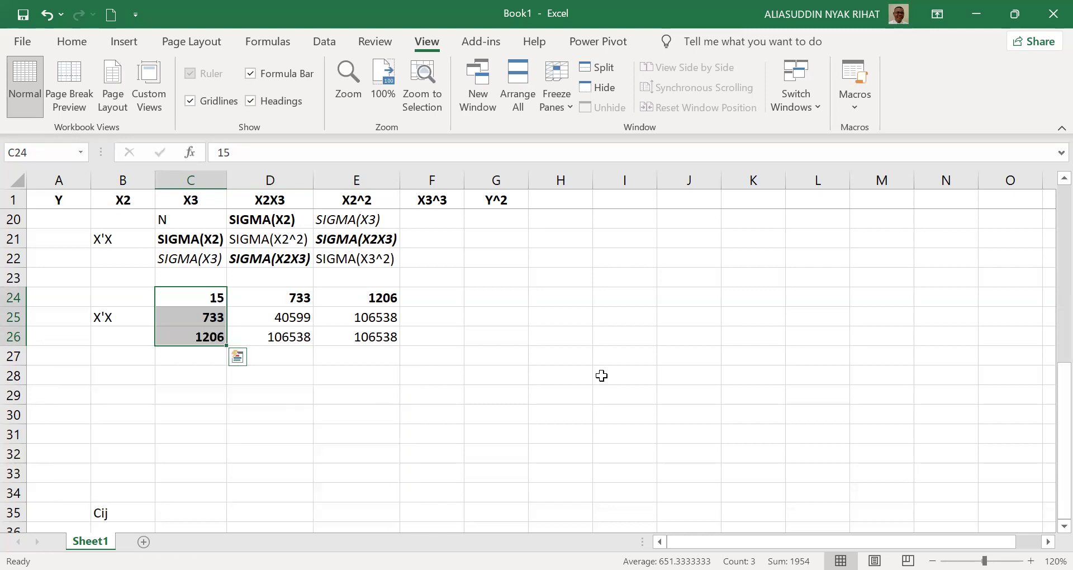
Start the first minor below the matrix by setting C29 equal to D25 and filling the formula down to C30.
{"action": "key", "text": "Down"}
{"action": "key", "text": "Down"}
{"action": "key", "text": "Down"}
{"action": "key", "text": "Down"}
{"action": "key", "text": "Down"}
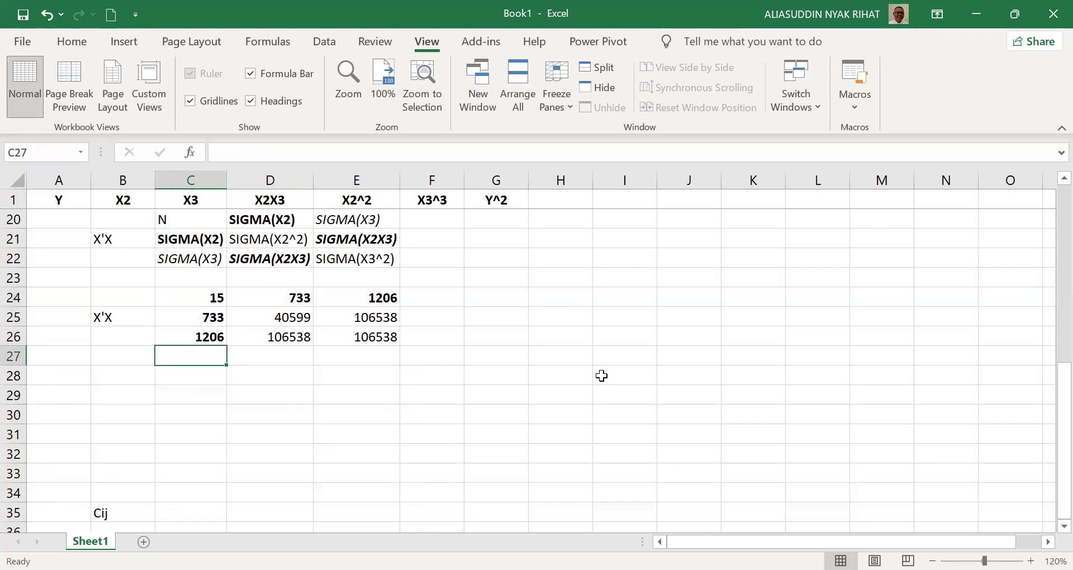
{"action": "key", "text": "Down"}
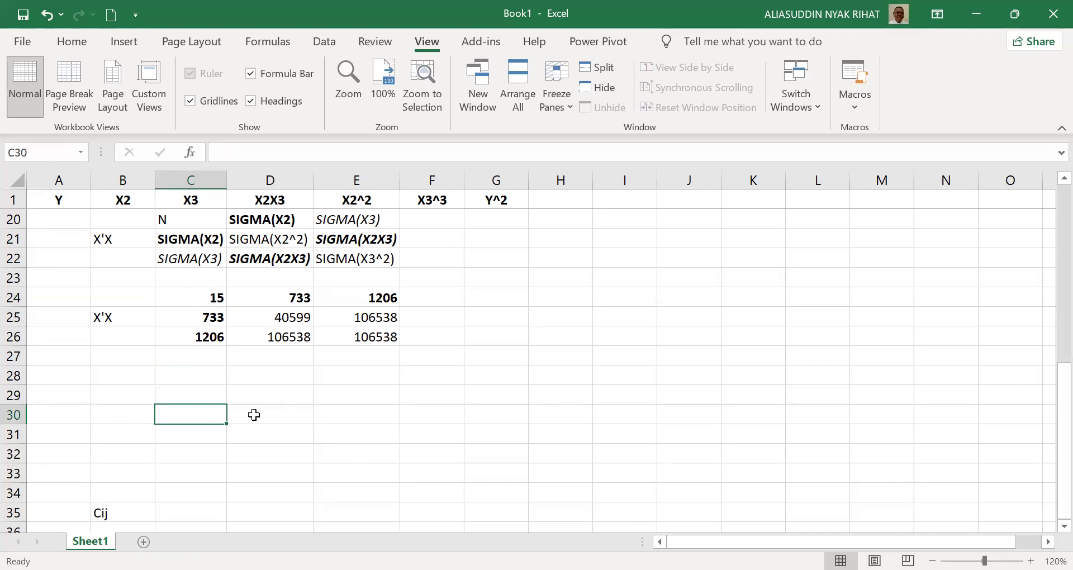
{"action": "left_click", "coordinate": [193, 389]}
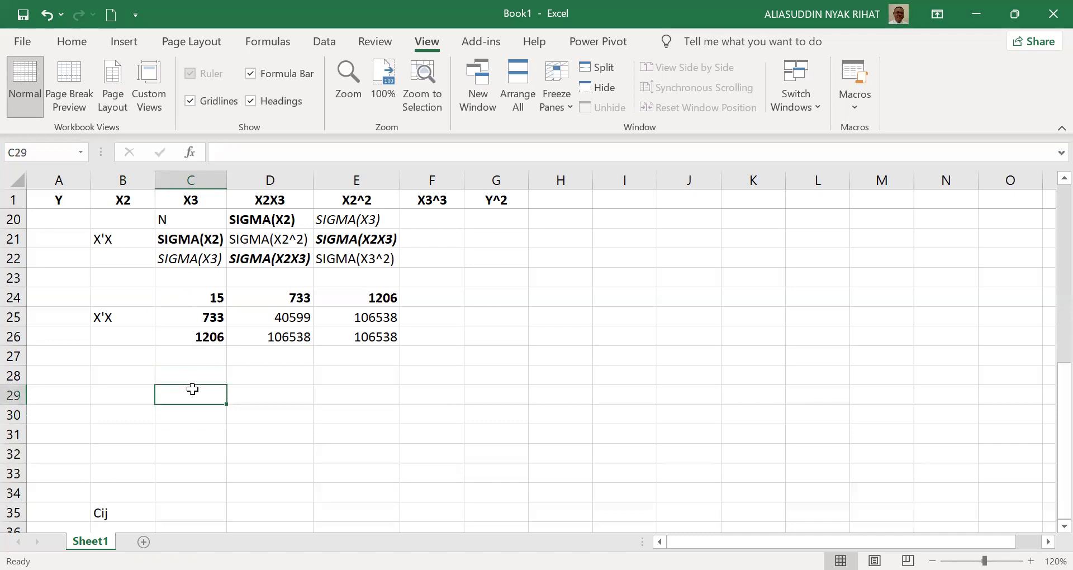
{"action": "type", "text": "="}
{"action": "left_click", "coordinate": [280, 318]}
{"action": "key", "text": "Return"}
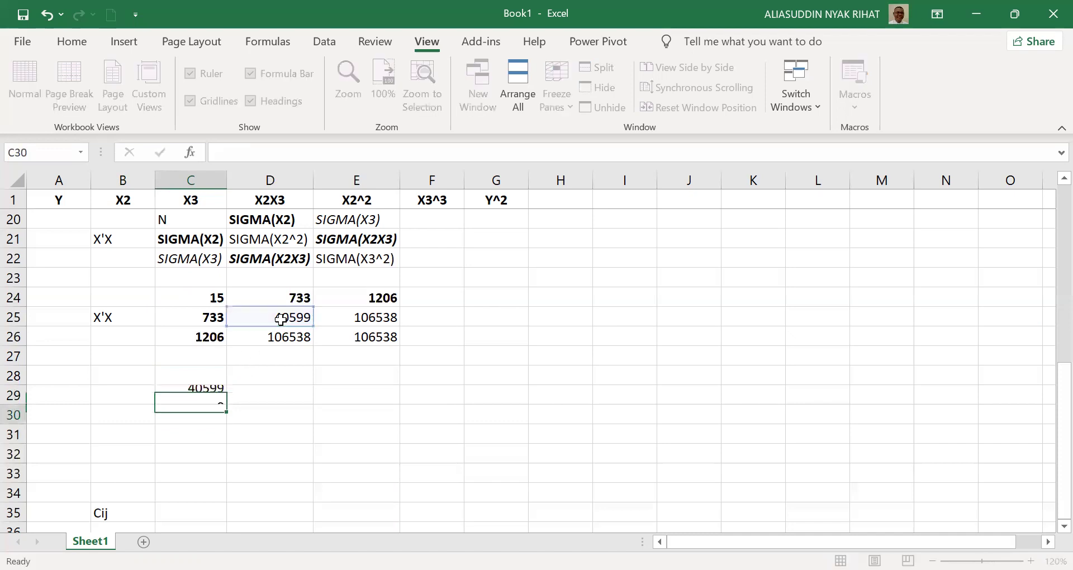
{"action": "key", "text": "Up"}
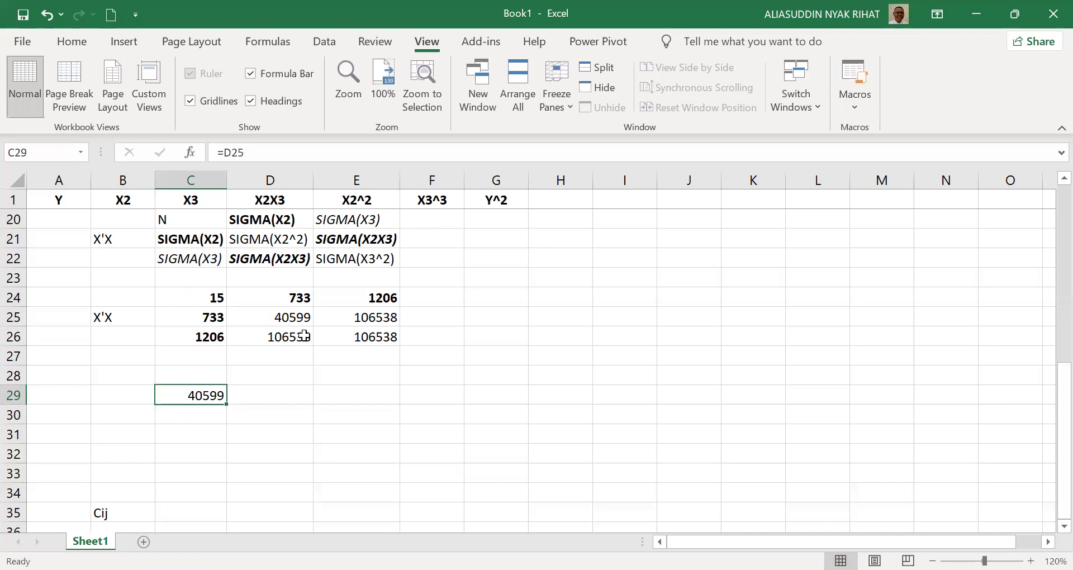
{"action": "left_click_drag", "start_coordinate": [228, 404], "coordinate": [229, 417]}
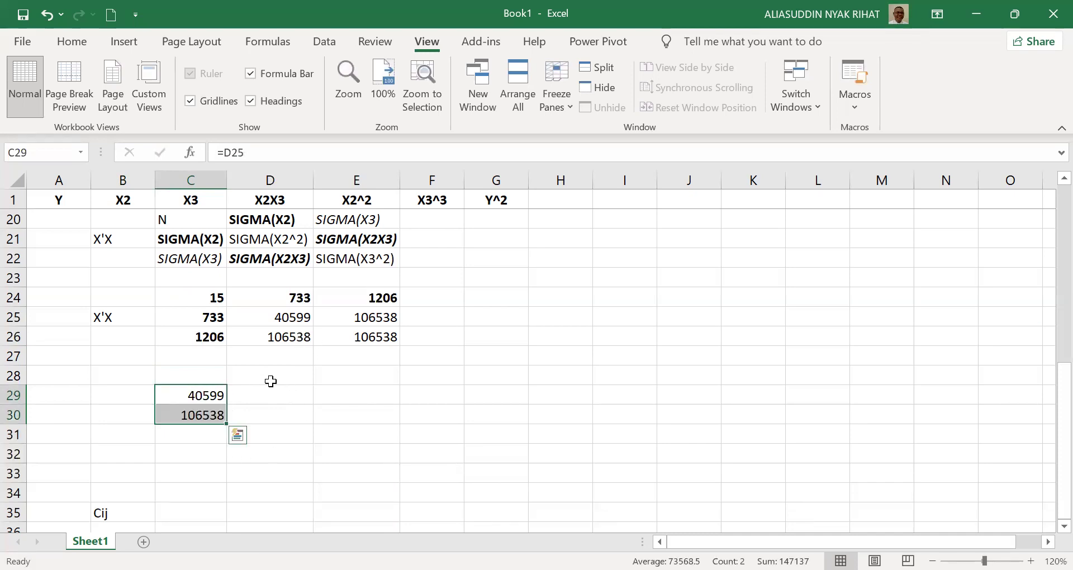
Complete the first 2x2 minor by setting D29 equal to E25 and filling the formula down to D30.
{"action": "left_click", "coordinate": [261, 402]}
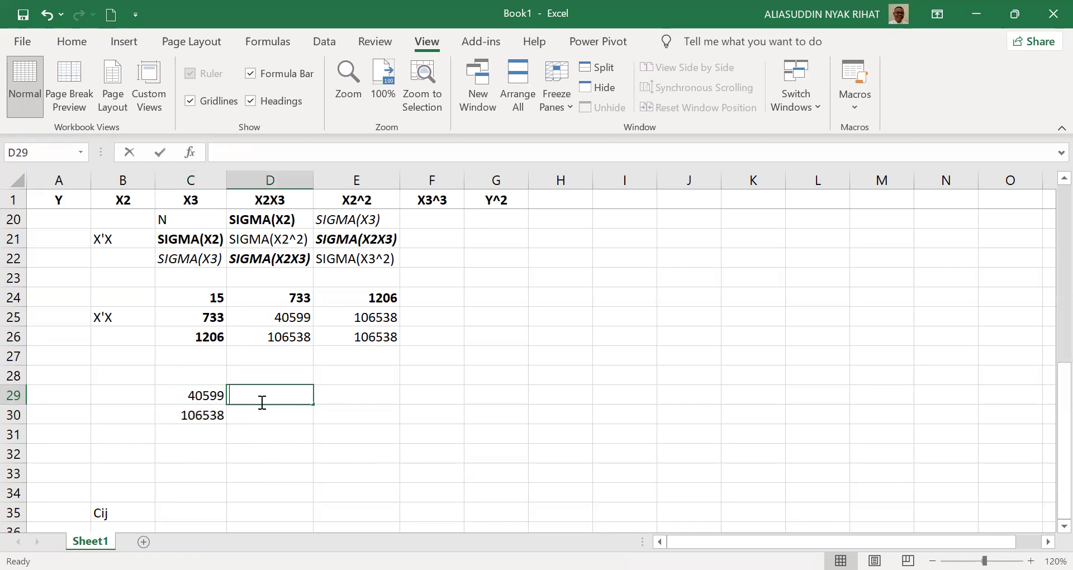
{"action": "type", "text": "="}
{"action": "left_click", "coordinate": [375, 322]}
{"action": "key", "text": "Return"}
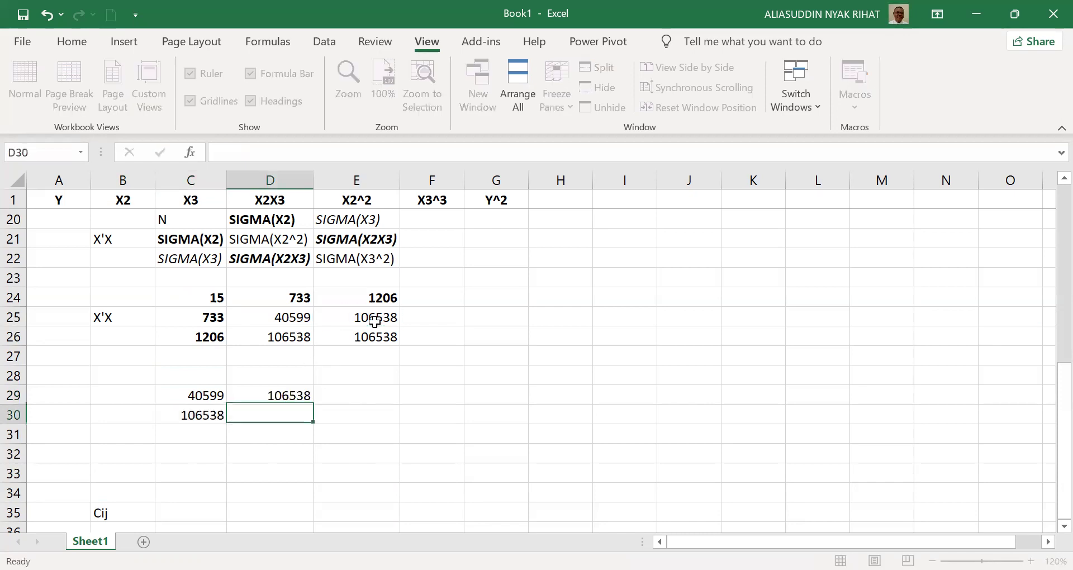
{"action": "key", "text": "Up"}
{"action": "left_click_drag", "start_coordinate": [311, 403], "coordinate": [305, 425]}
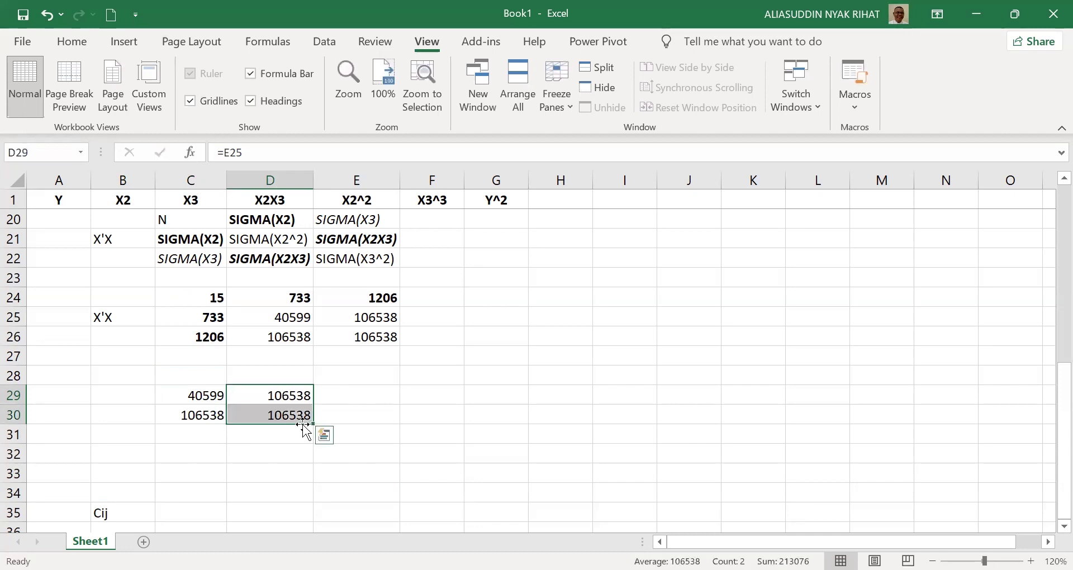
{"action": "left_click", "coordinate": [523, 411]}
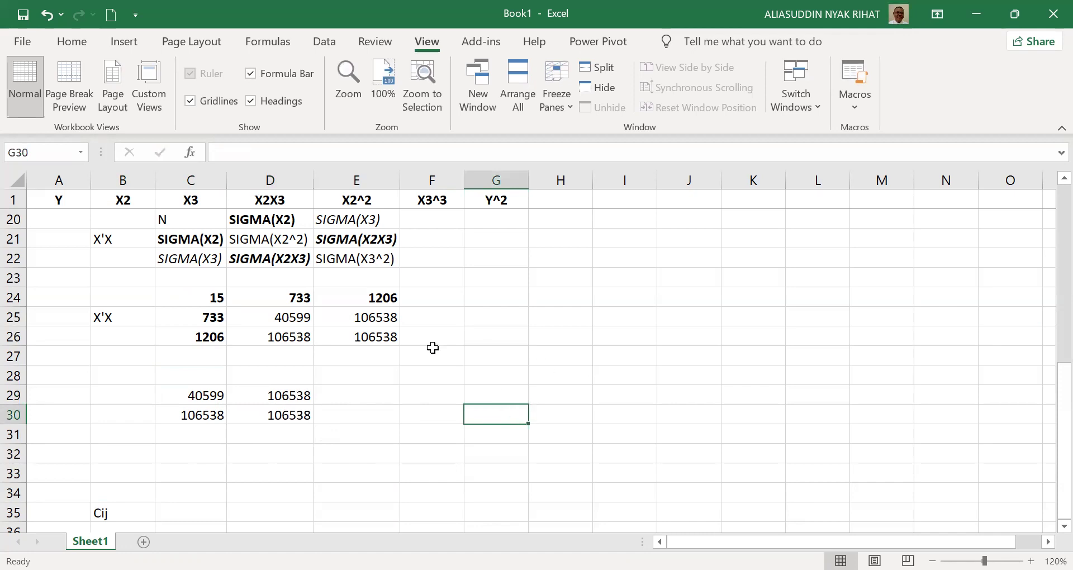
Copy the numeric X'X matrix C24:E26 and paste it at G24.
{"action": "left_click", "coordinate": [206, 296]}
{"action": "key", "text": "shift+Down"}
{"action": "key", "text": "shift+Down"}
{"action": "key", "text": "shift+Right"}
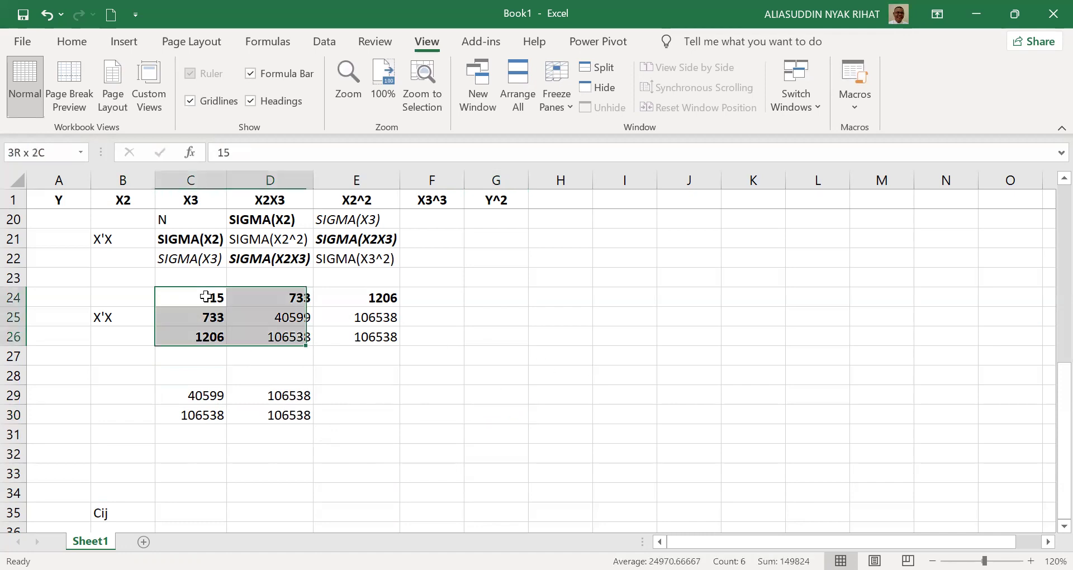
{"action": "key", "text": "shift+Right"}
{"action": "key", "text": "ctrl+c"}
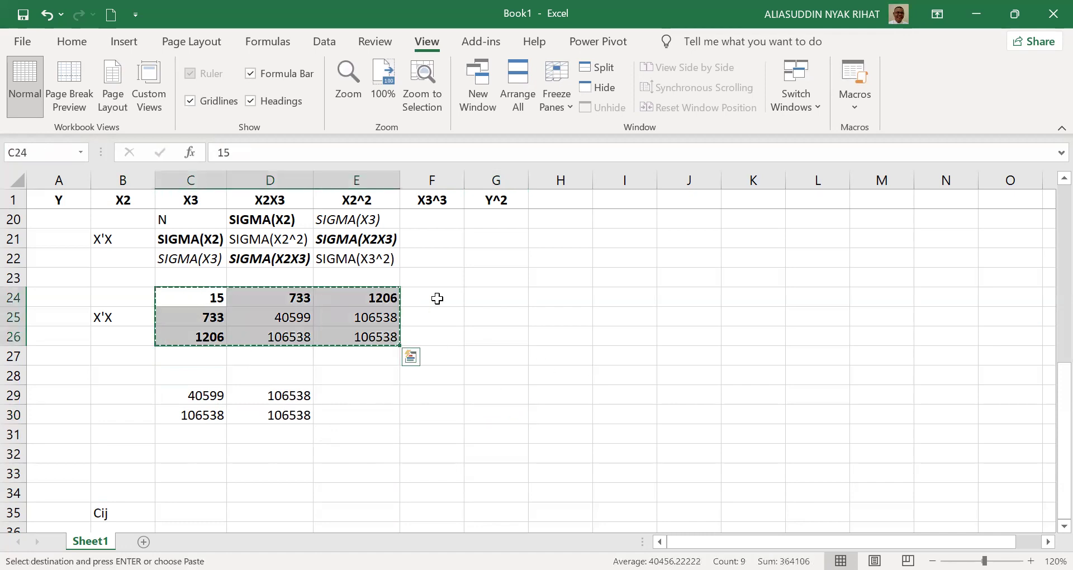
{"action": "left_click", "coordinate": [488, 294]}
{"action": "key", "text": "ctrl+v"}
Replace the pasted copy at G24 with the values only of the copied X'X matrix.
{"action": "left_click", "coordinate": [488, 294]}
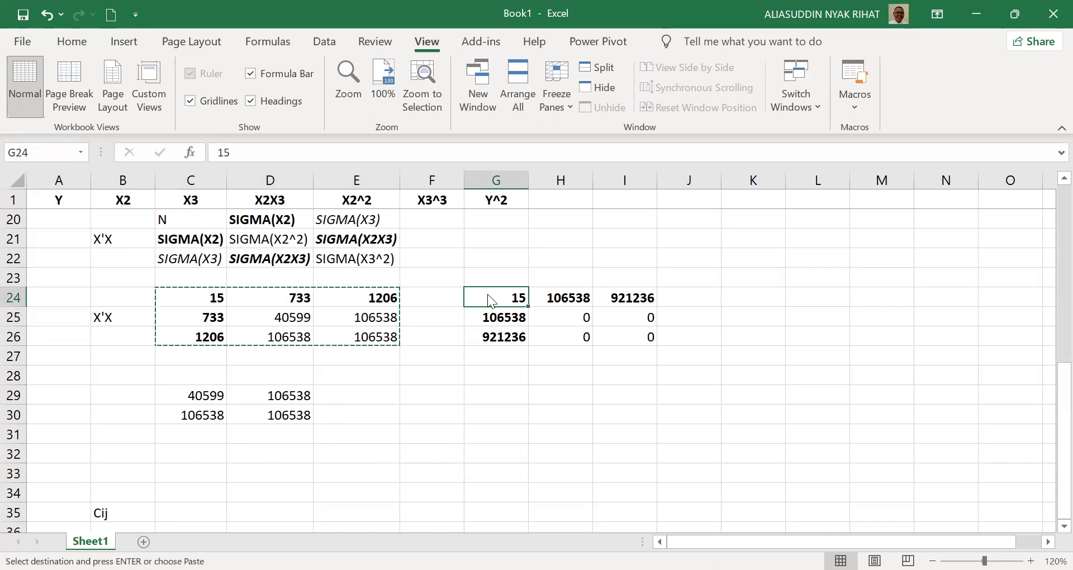
{"action": "right_click", "coordinate": [487, 294]}
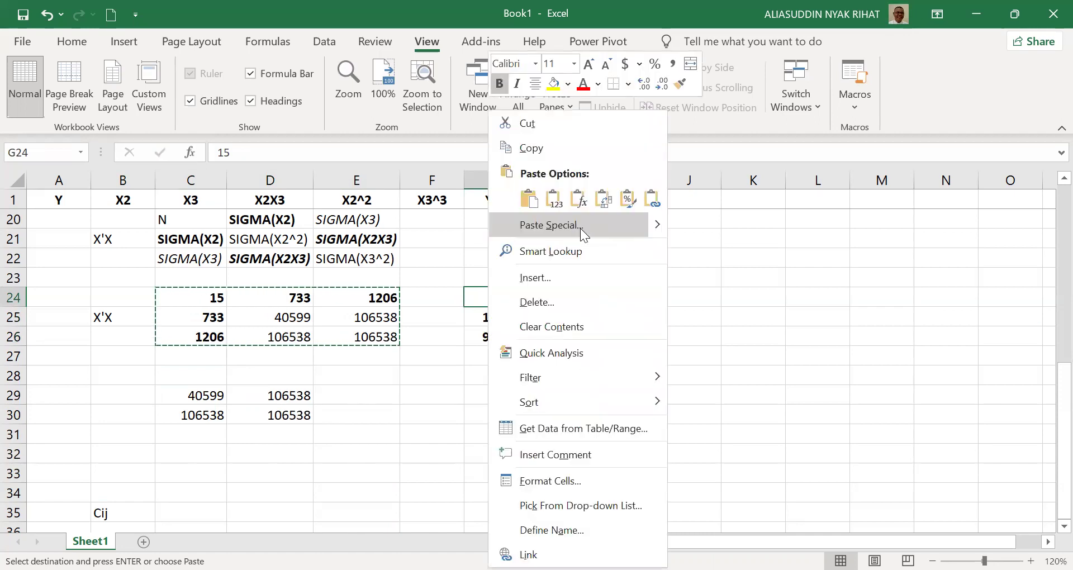
{"action": "left_click", "coordinate": [580, 228]}
{"action": "left_click", "coordinate": [458, 161]}
{"action": "left_click", "coordinate": [615, 347]}
{"action": "left_click", "coordinate": [789, 372]}
Remove the bold formatting from G24:I24 and G25:G26 in the copied matrix.
{"action": "left_click", "coordinate": [521, 305]}
{"action": "key", "text": "shift+Right"}
{"action": "key", "text": "shift+Right"}
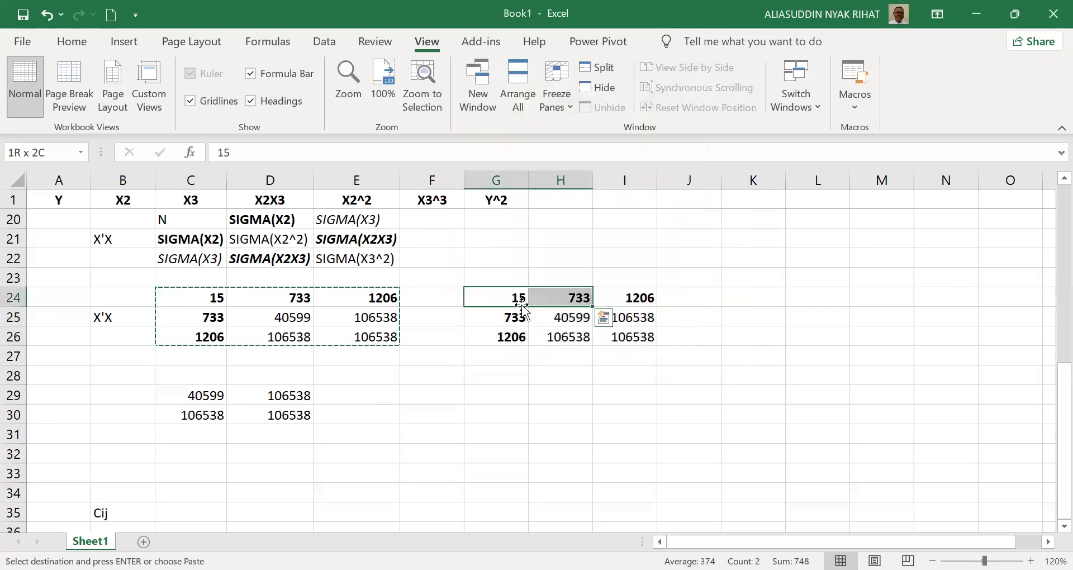
{"action": "key", "text": "Return"}
{"action": "left_click", "coordinate": [520, 315]}
{"action": "key", "text": "shift+Down"}
{"action": "key", "text": "ctrl+v"}
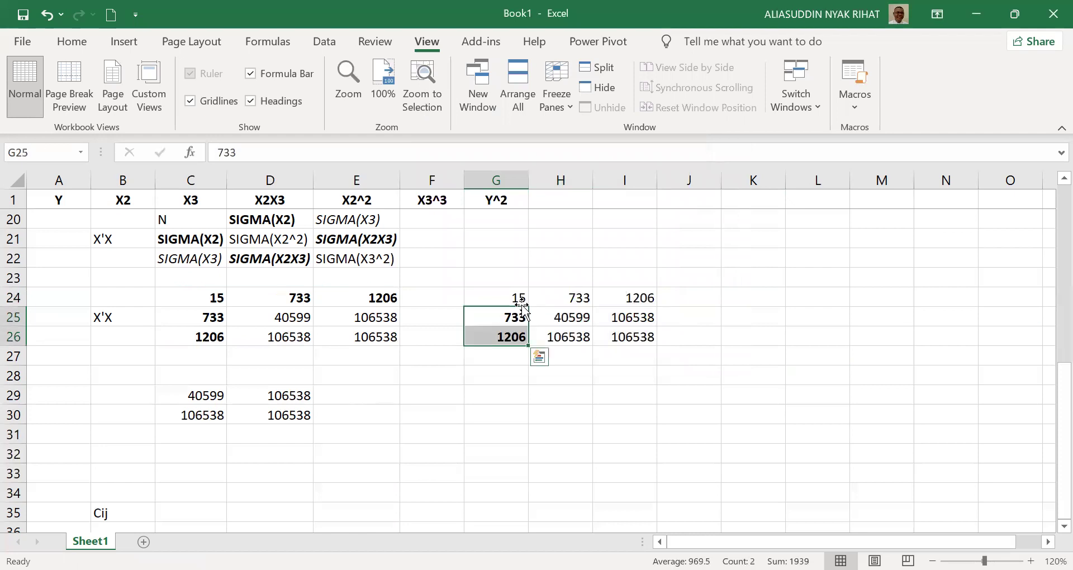
Make the first row of the copied matrix, G24:I24, bold.
{"action": "left_click", "coordinate": [583, 306]}
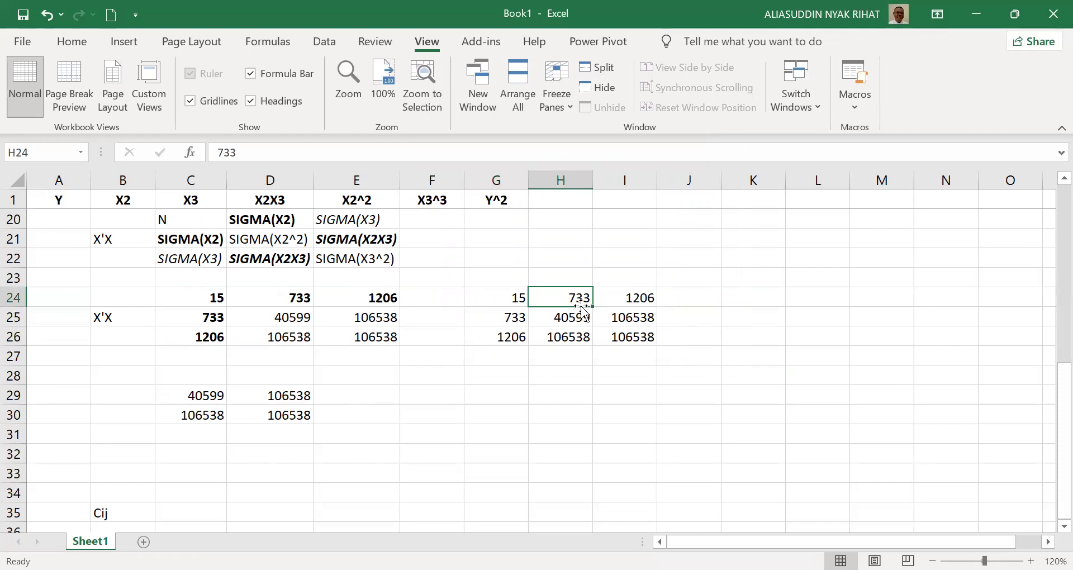
{"action": "key", "text": "Left"}
{"action": "key", "text": "shift+Right"}
{"action": "key", "text": "shift+Right"}
{"action": "key", "text": "ctrl+v"}
{"action": "key", "text": "ctrl+b"}
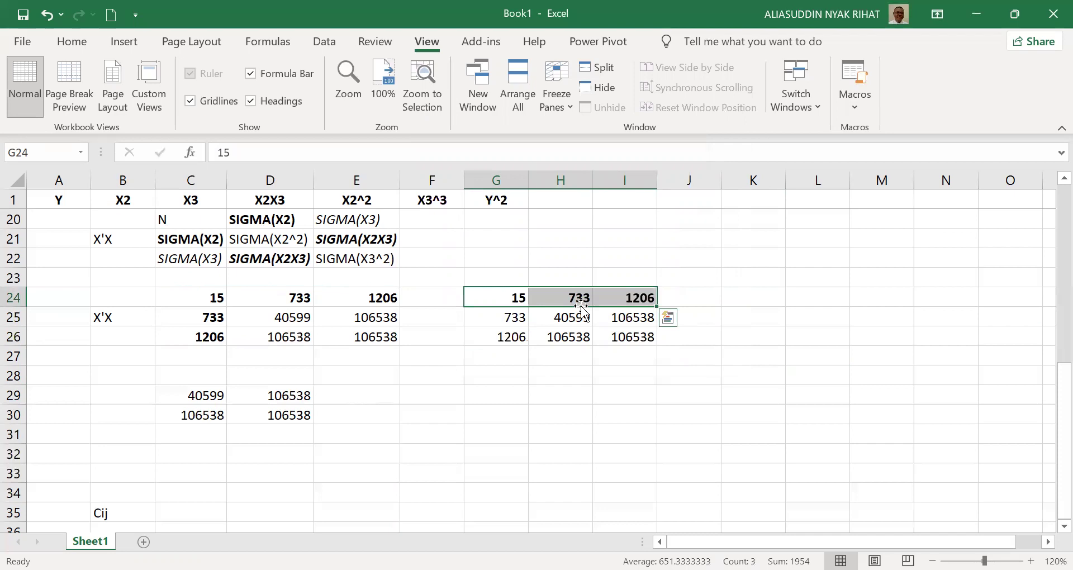
Make the second column of the copied matrix, H24:H26, bold.
{"action": "left_click", "coordinate": [581, 305]}
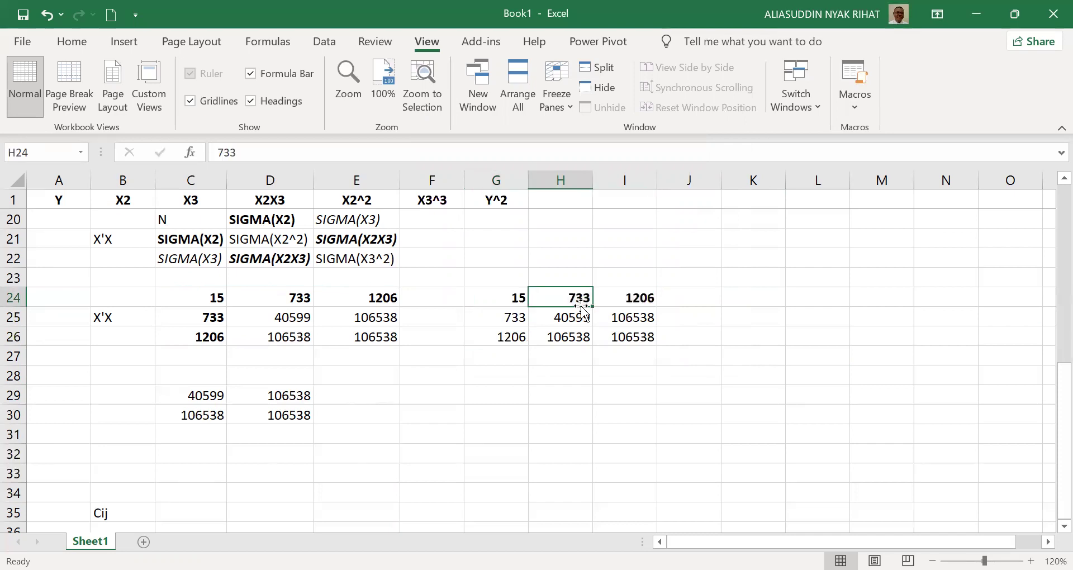
{"action": "key", "text": "shift+Down"}
{"action": "key", "text": "shift+Down"}
{"action": "key", "text": "ctrl+b"}
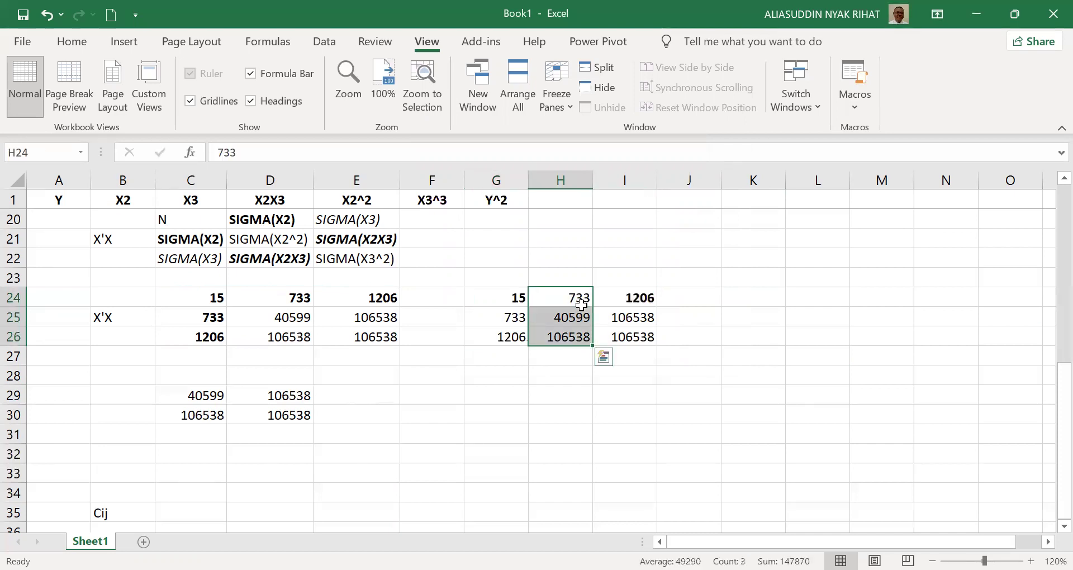
{"action": "key", "text": "ctrl+b"}
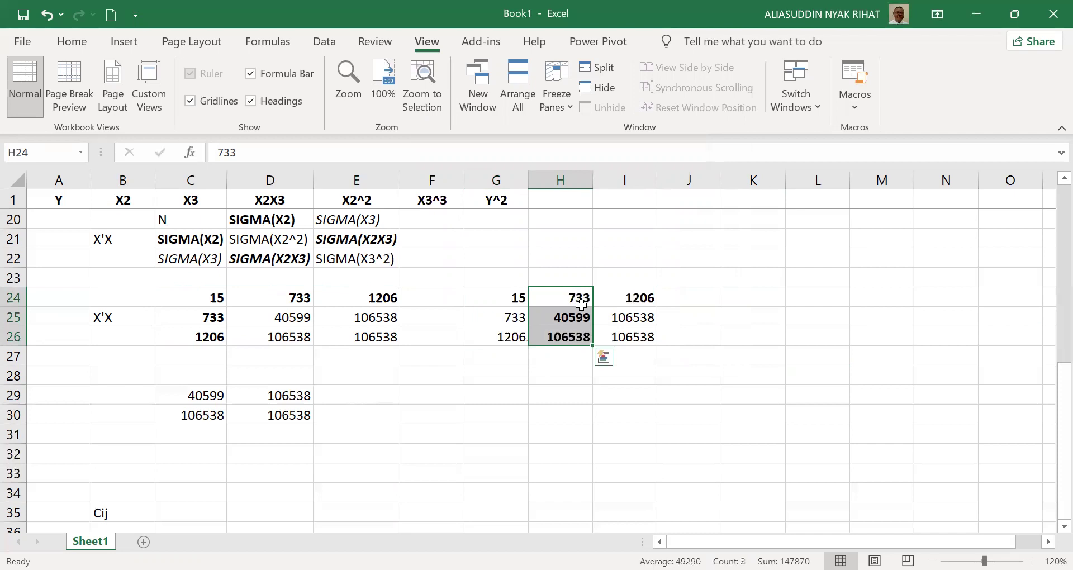
Enter the first column of the second minor by setting F29 equal to G25 and F30 equal to G26.
{"action": "left_click", "coordinate": [721, 409]}
{"action": "left_click", "coordinate": [413, 393]}
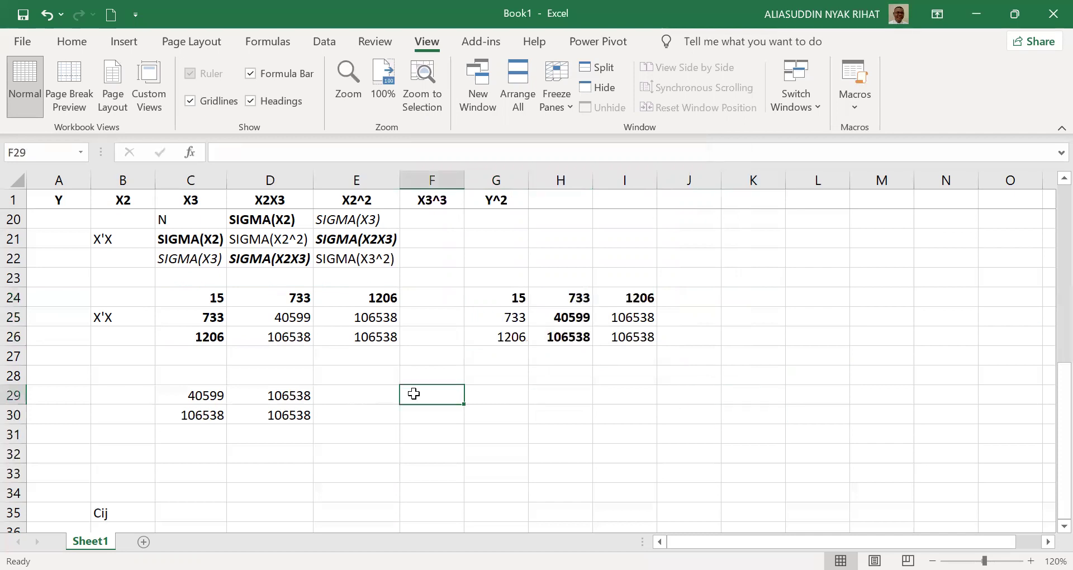
{"action": "type", "text": "="}
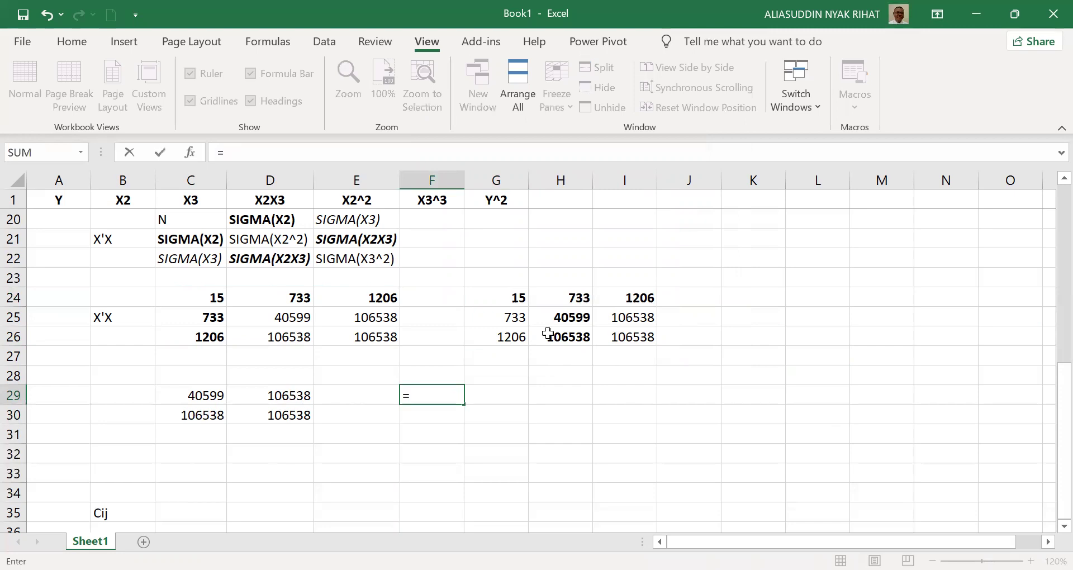
{"action": "left_click", "coordinate": [516, 320]}
{"action": "key", "text": "Return"}
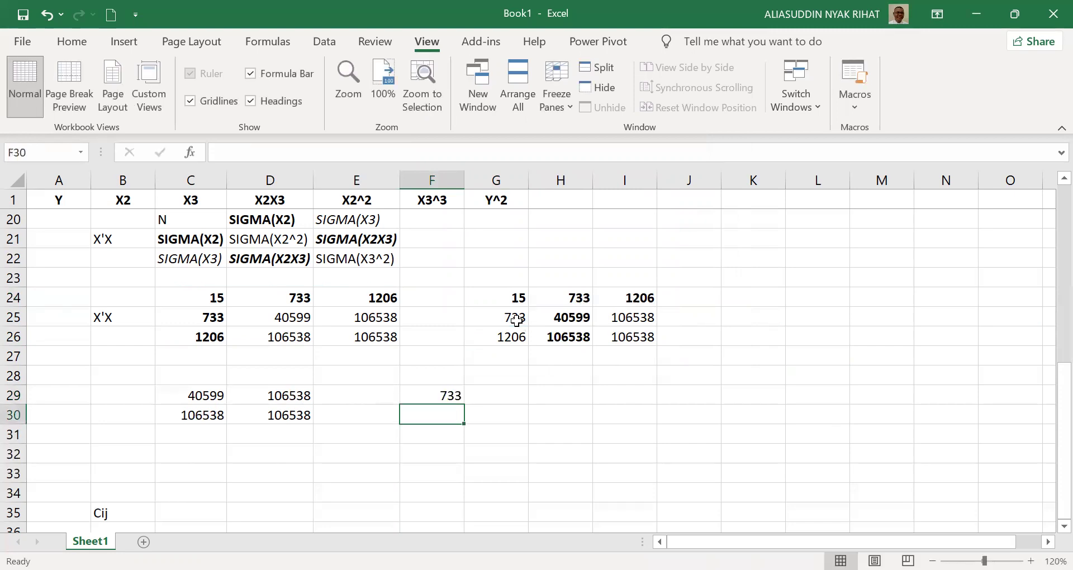
{"action": "type", "text": "="}
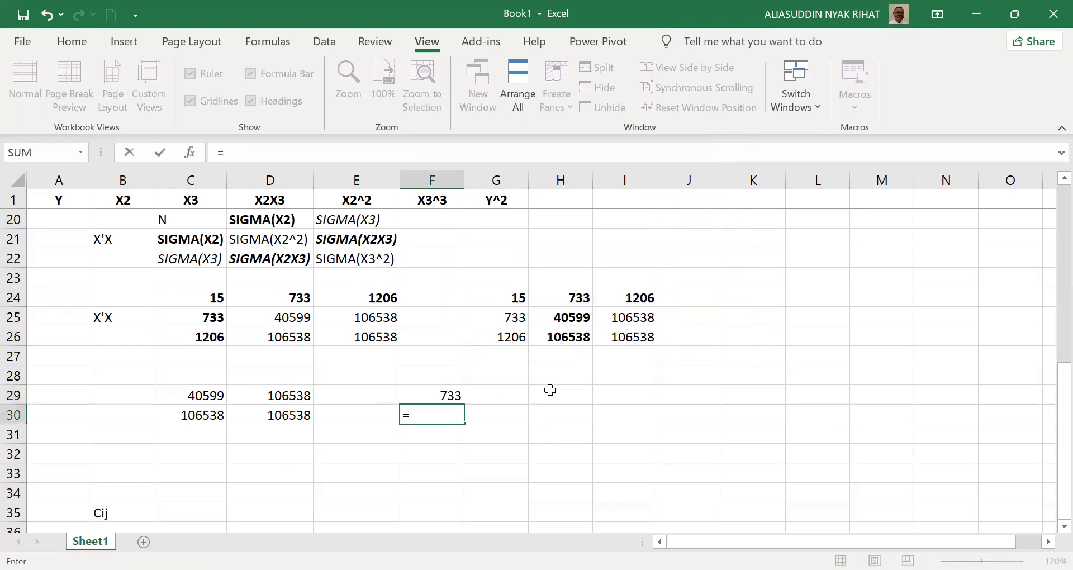
{"action": "left_click", "coordinate": [513, 340]}
{"action": "key", "text": "Return"}
Enter the second column of the second minor by setting G29 equal to I25 and G30 equal to I26.
{"action": "key", "text": "Up"}
{"action": "key", "text": "Up"}
{"action": "key", "text": "Right"}
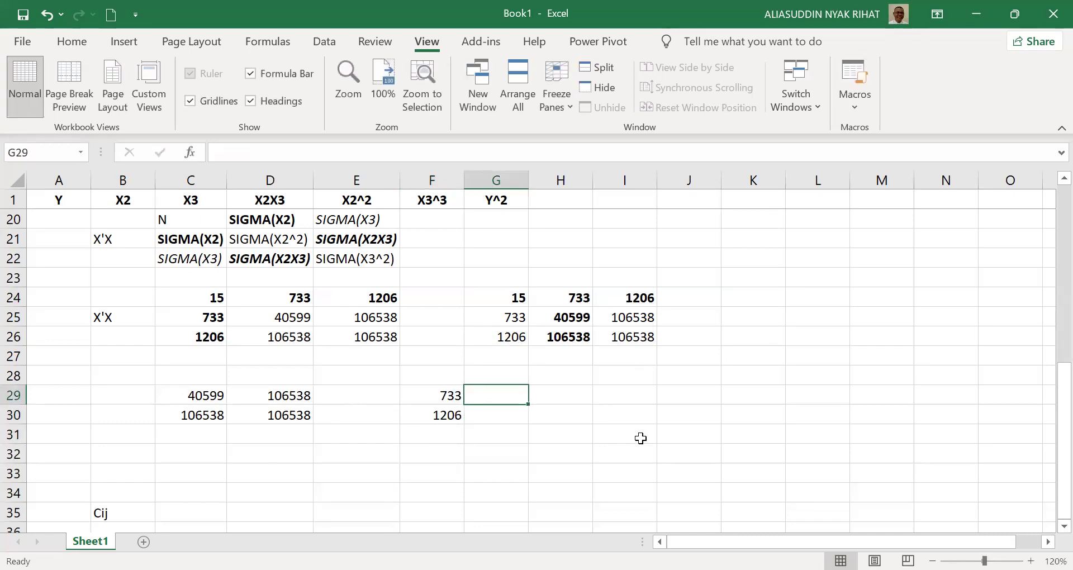
{"action": "type", "text": "="}
{"action": "left_click", "coordinate": [636, 318]}
{"action": "key", "text": "Return"}
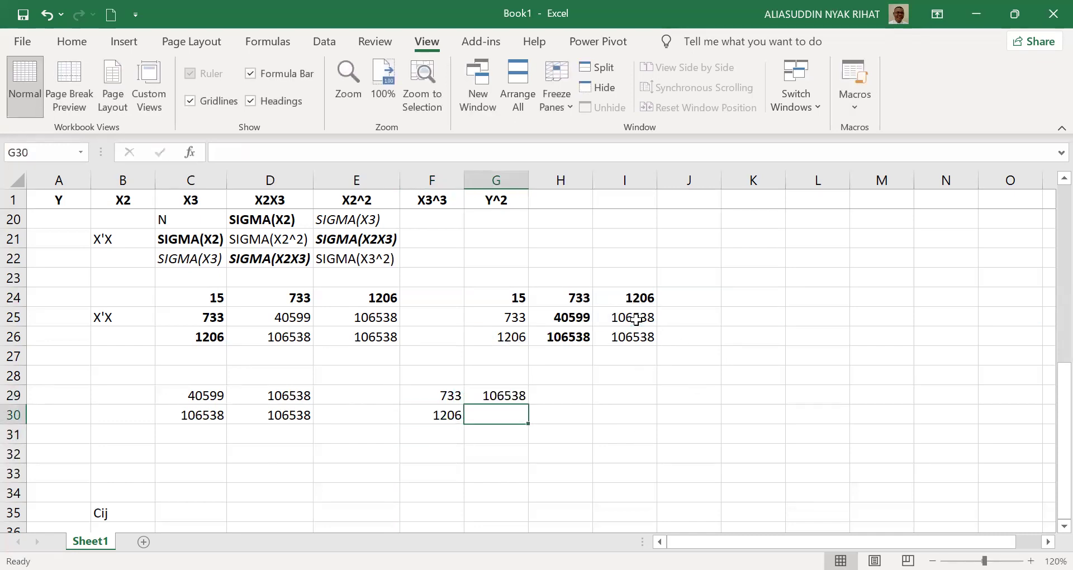
{"action": "type", "text": "="}
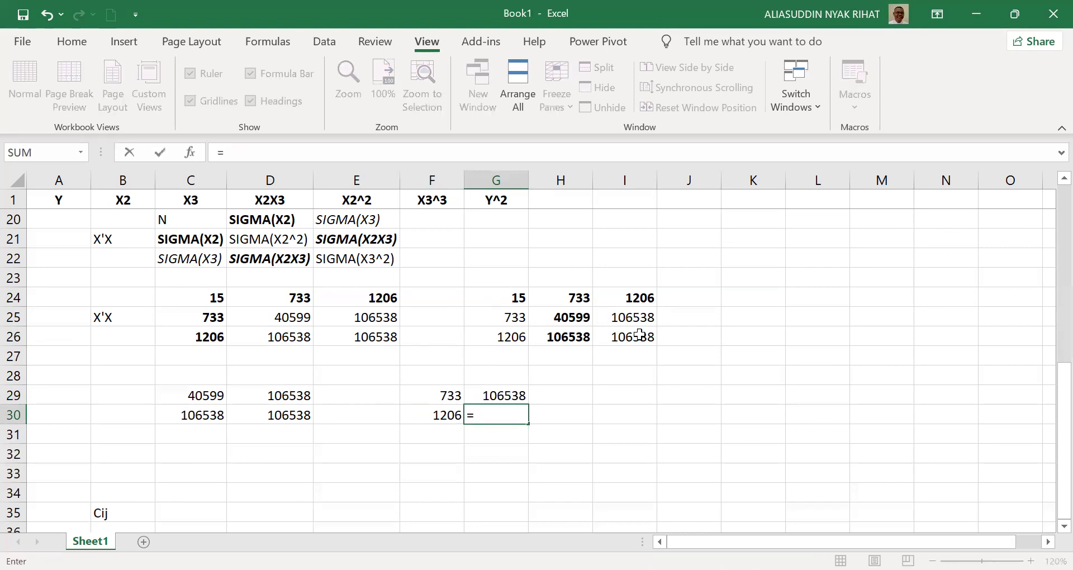
{"action": "left_click", "coordinate": [632, 340]}
{"action": "key", "text": "Return"}
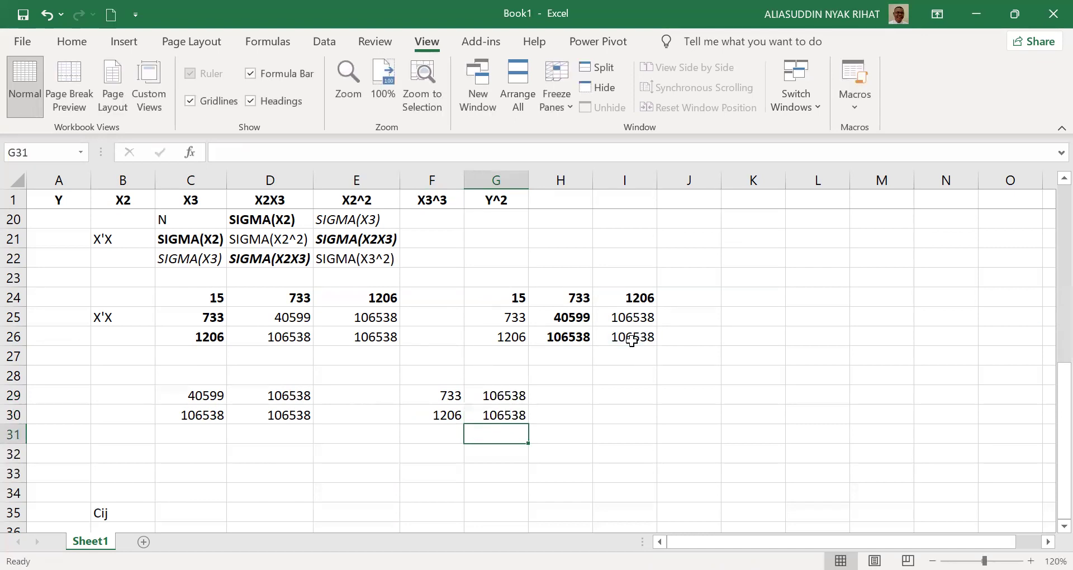
Copy the matrix in G24:I26 to K24:M26 and remove the bold formatting from the copy.
{"action": "key", "text": "Up"}
{"action": "key", "text": "Up"}
{"action": "key", "text": "Up"}
{"action": "key", "text": "Up"}
{"action": "key", "text": "Up"}
{"action": "key", "text": "Up"}
{"action": "key", "text": "Up"}
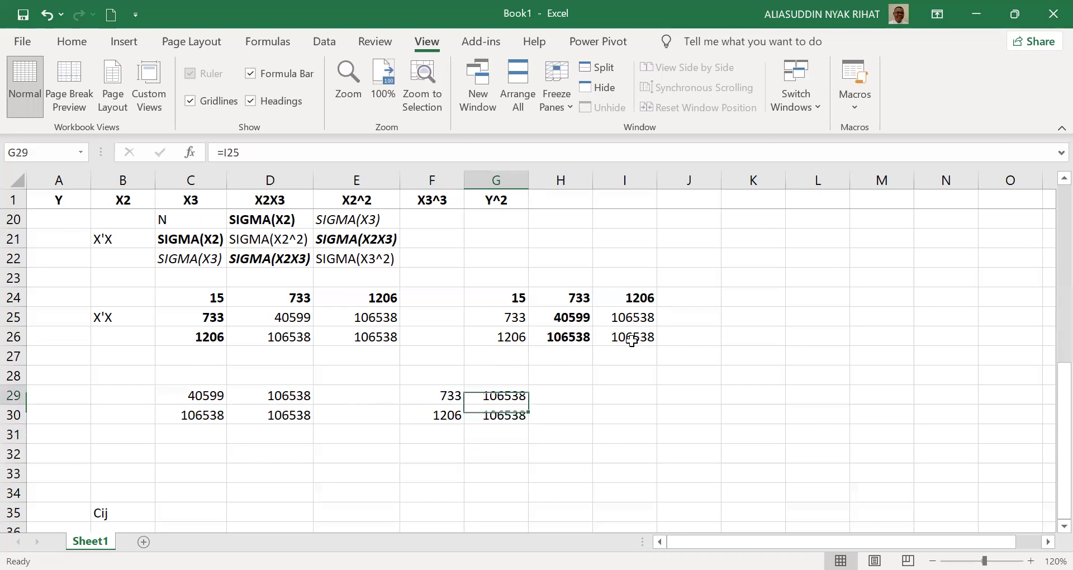
{"action": "key", "text": "shift+Right"}
{"action": "key", "text": "shift+Right"}
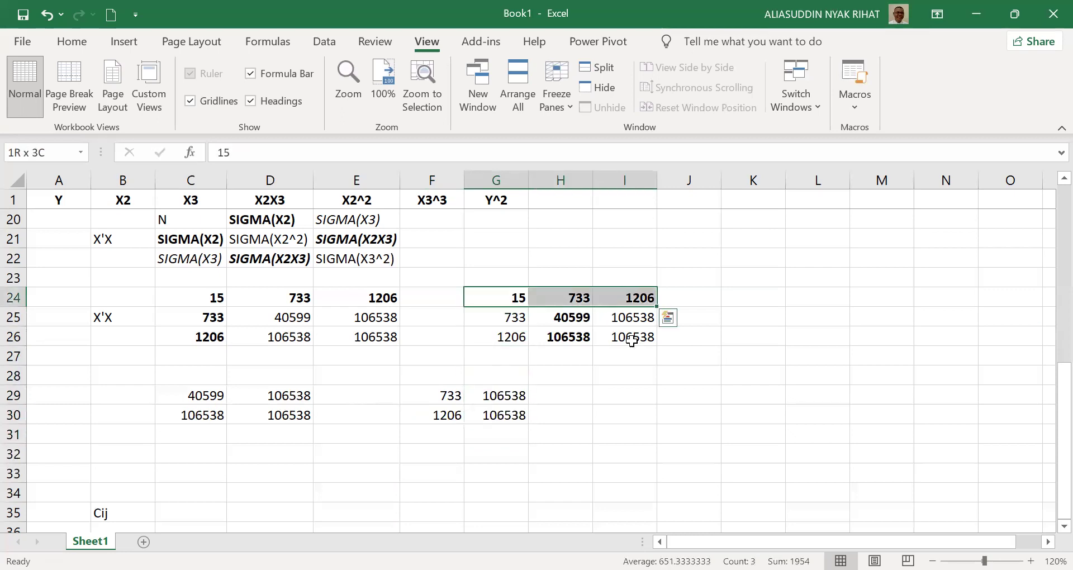
{"action": "key", "text": "shift+Down"}
{"action": "key", "text": "shift+Down"}
{"action": "key", "text": "ctrl+c"}
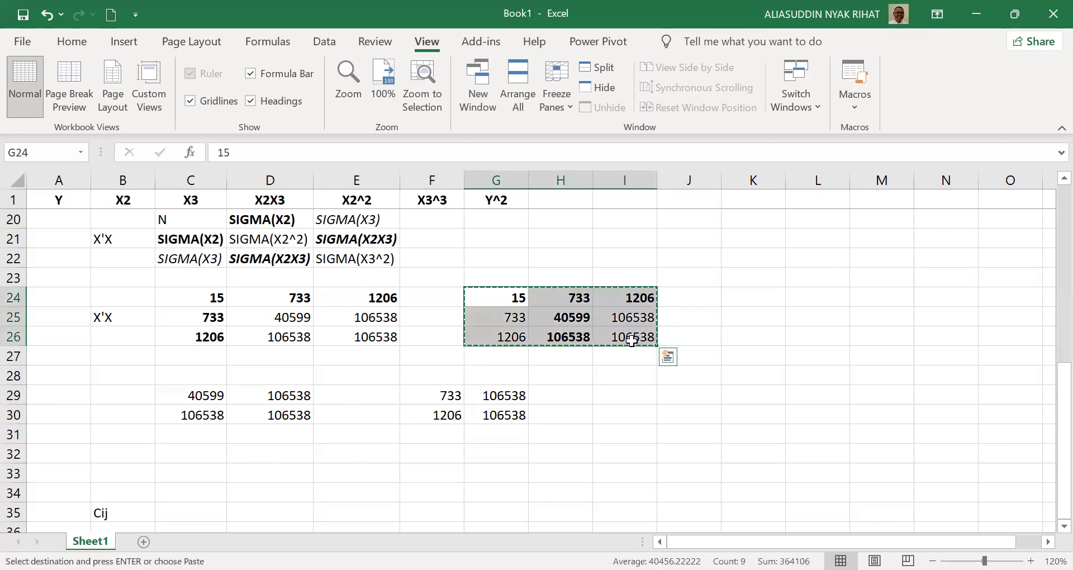
{"action": "left_click", "coordinate": [745, 300]}
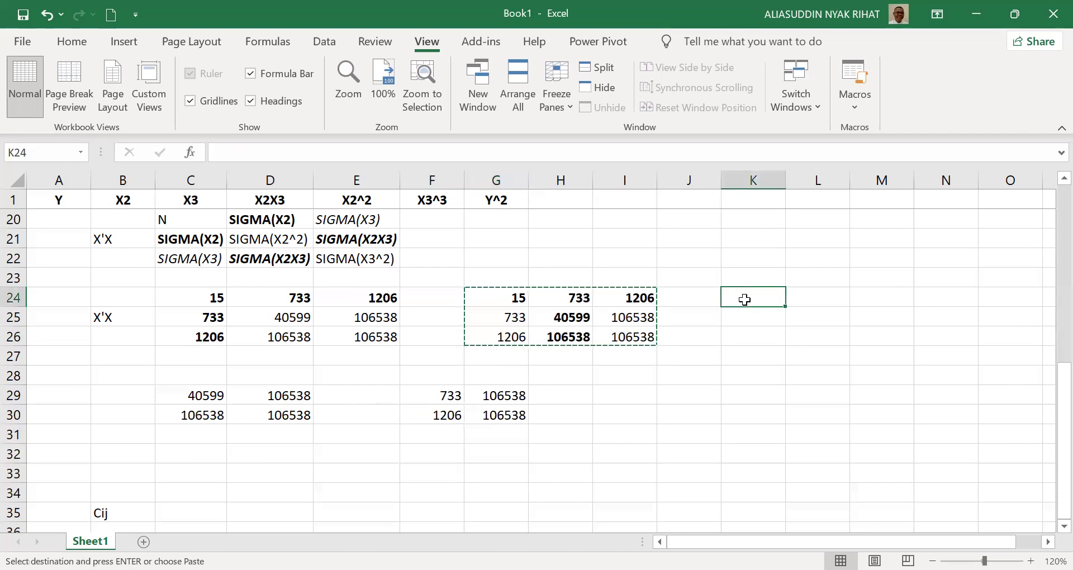
{"action": "key", "text": "ctrl+v"}
{"action": "key", "text": "ctrl+b"}
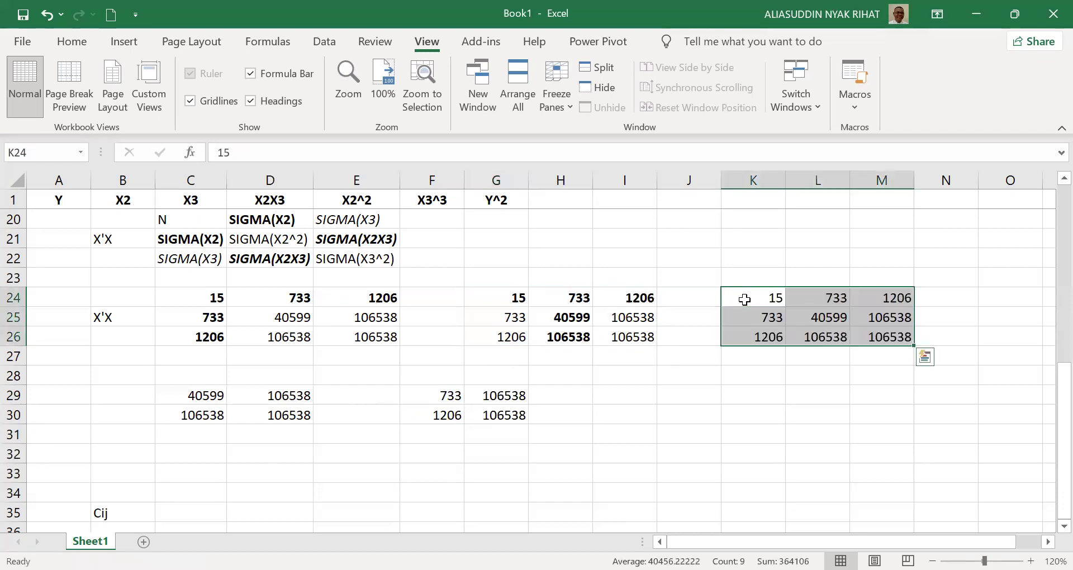
Make the third column of the new matrix copy, M24:M26, bold.
{"action": "left_click", "coordinate": [896, 299]}
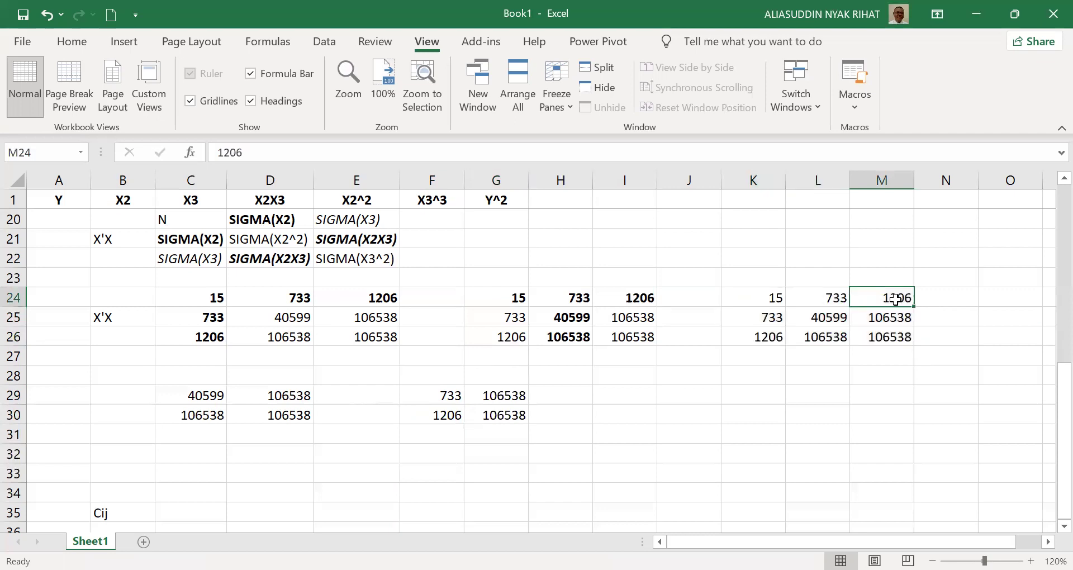
{"action": "key", "text": "shift+Down"}
{"action": "key", "text": "shift+Down"}
{"action": "key", "text": "ctrl+b"}
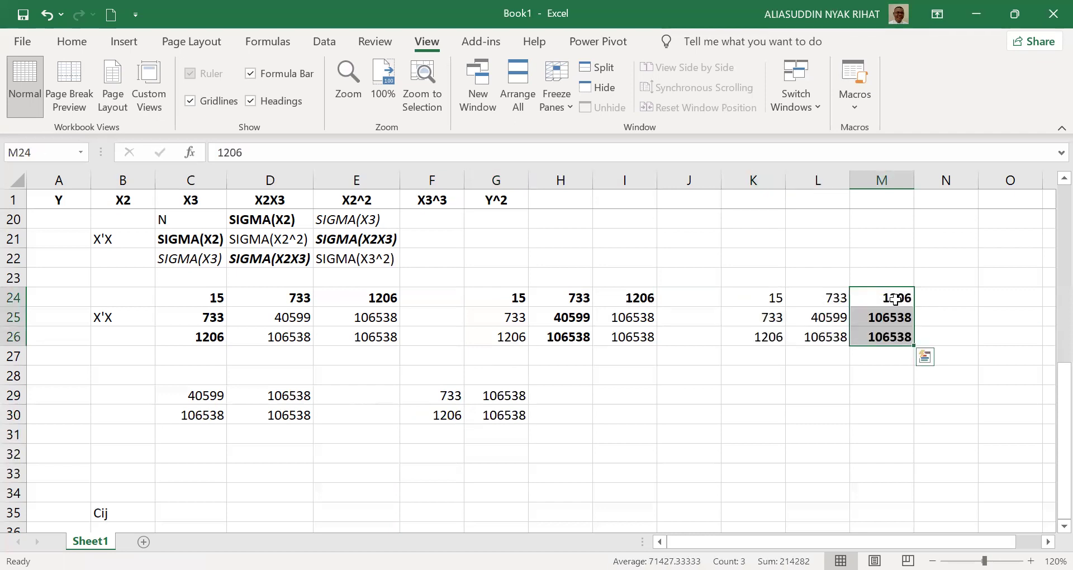
Make the remaining first-row cells of the new matrix copy, K24:L24, bold.
{"action": "key", "text": "Left"}
{"action": "key", "text": "Left"}
{"action": "key", "text": "shift+Right"}
{"action": "key", "text": "ctrl+b"}
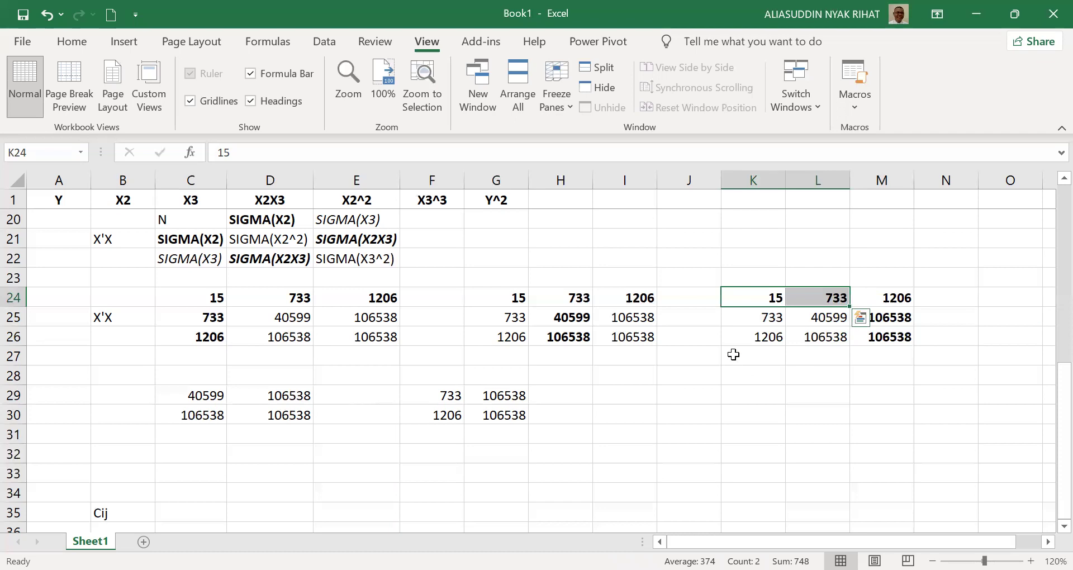
Build the third minor in I29:J30 by setting I29 equal to K25 and filling the formula across the 2x2 block.
{"action": "left_click", "coordinate": [619, 394]}
{"action": "type", "text": "="}
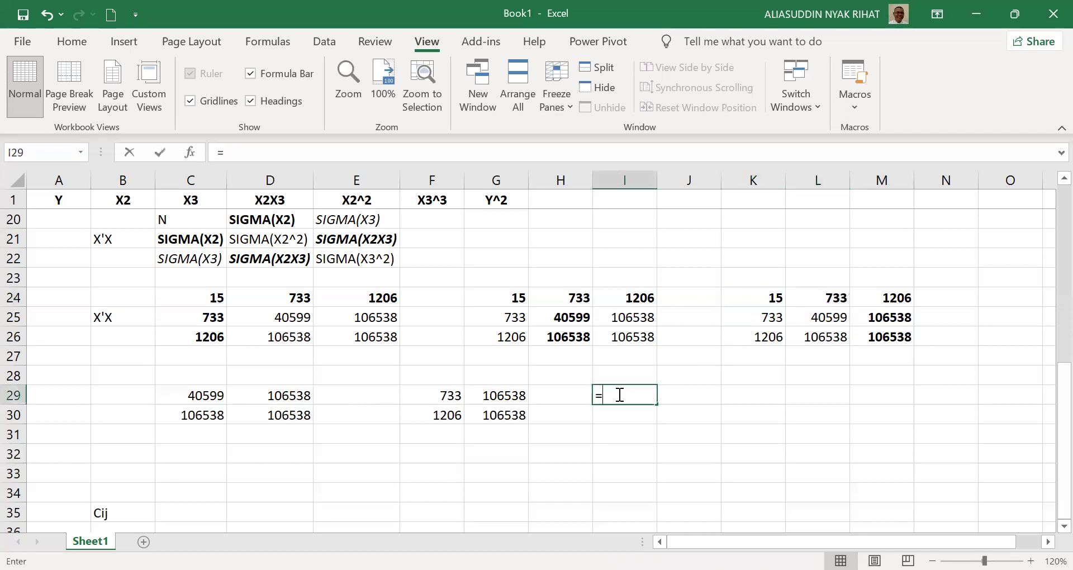
{"action": "left_click", "coordinate": [756, 329]}
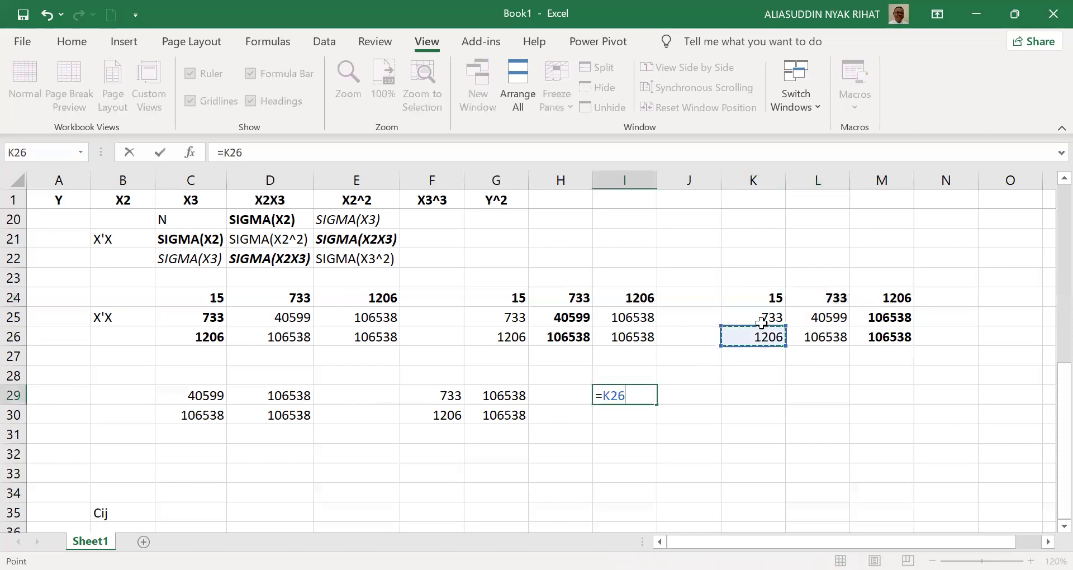
{"action": "left_click", "coordinate": [765, 314]}
{"action": "key", "text": "Return"}
{"action": "left_click", "coordinate": [628, 398]}
{"action": "left_click_drag", "start_coordinate": [657, 405], "coordinate": [721, 420]}
{"action": "left_click", "coordinate": [637, 394]}
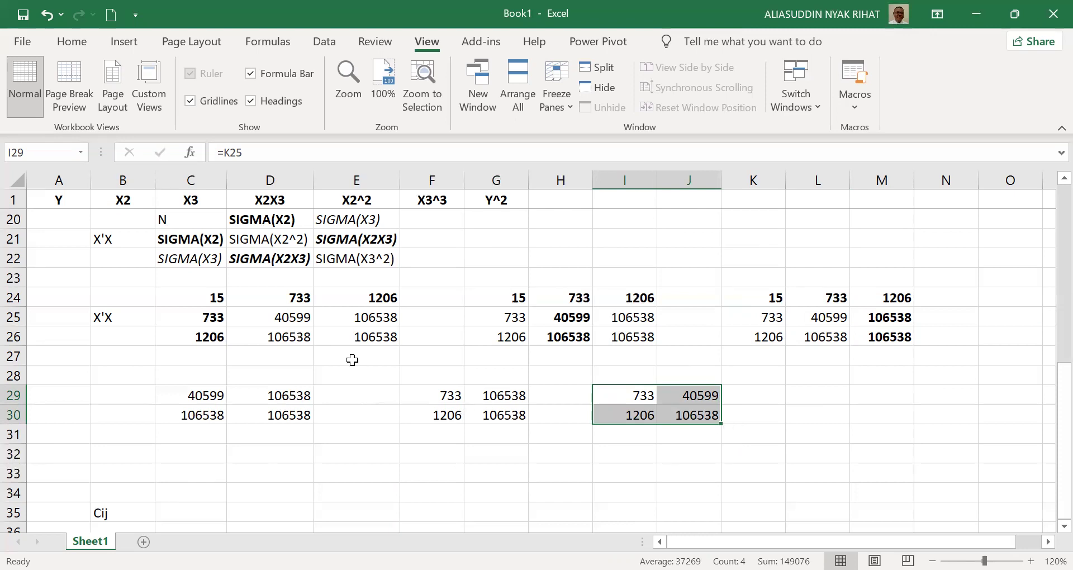
Enter the first column of the fourth minor by setting C33 equal to D24 and C34 equal to D26.
{"action": "left_click", "coordinate": [210, 324]}
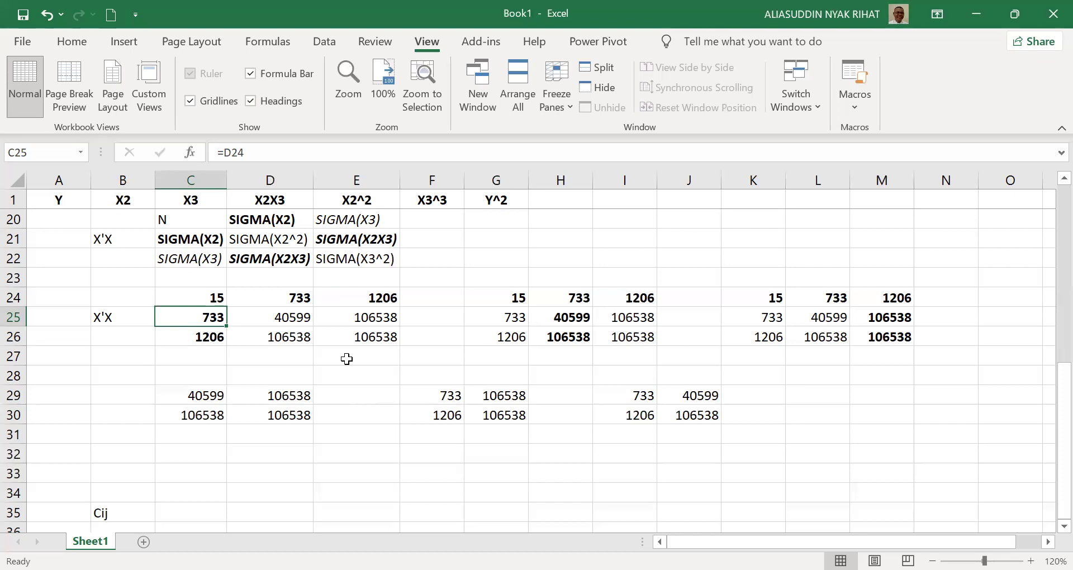
{"action": "left_click", "coordinate": [301, 298]}
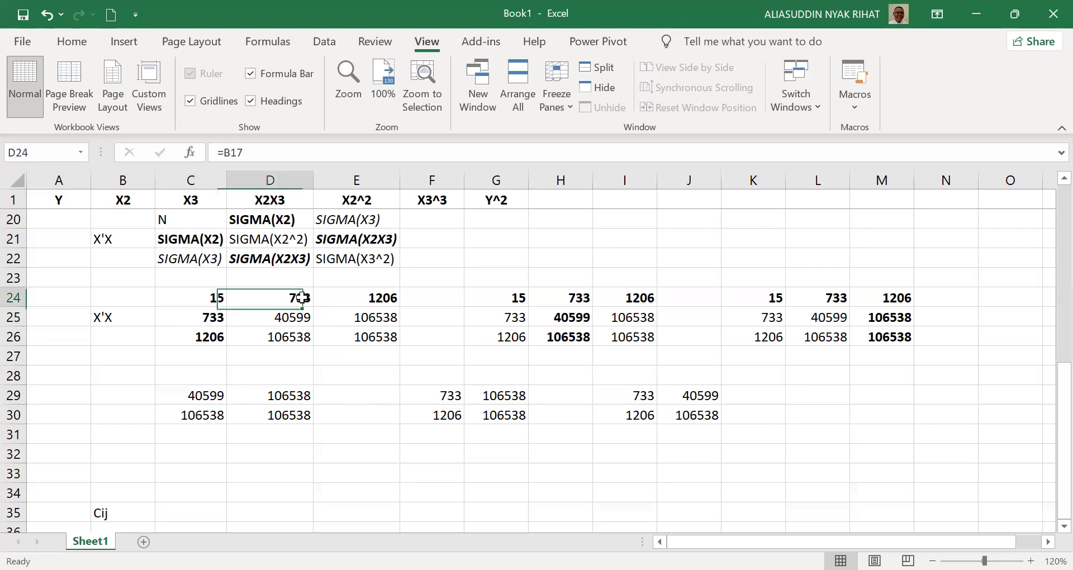
{"action": "left_click", "coordinate": [192, 468]}
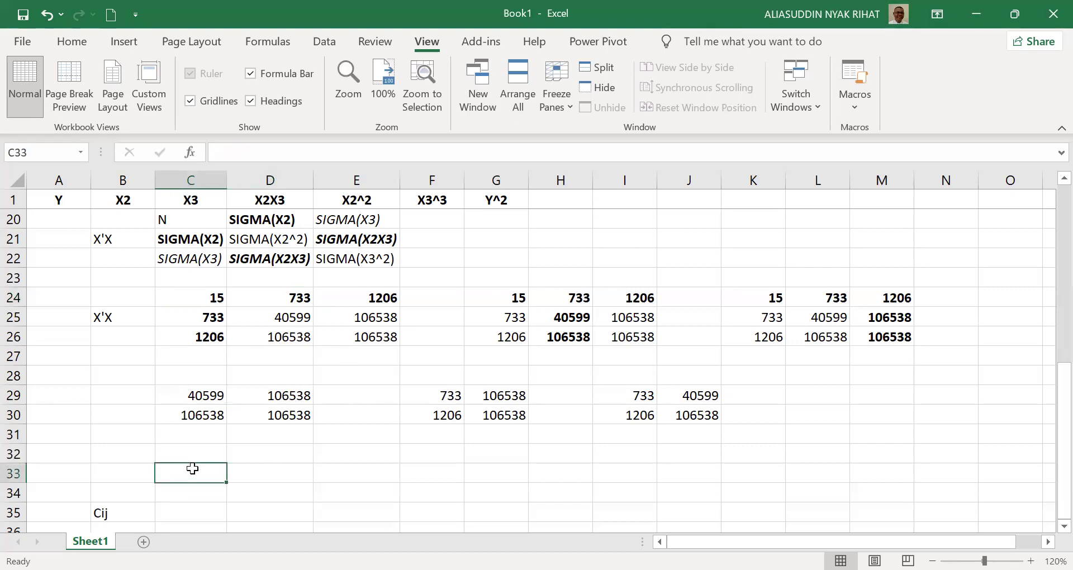
{"action": "type", "text": "="}
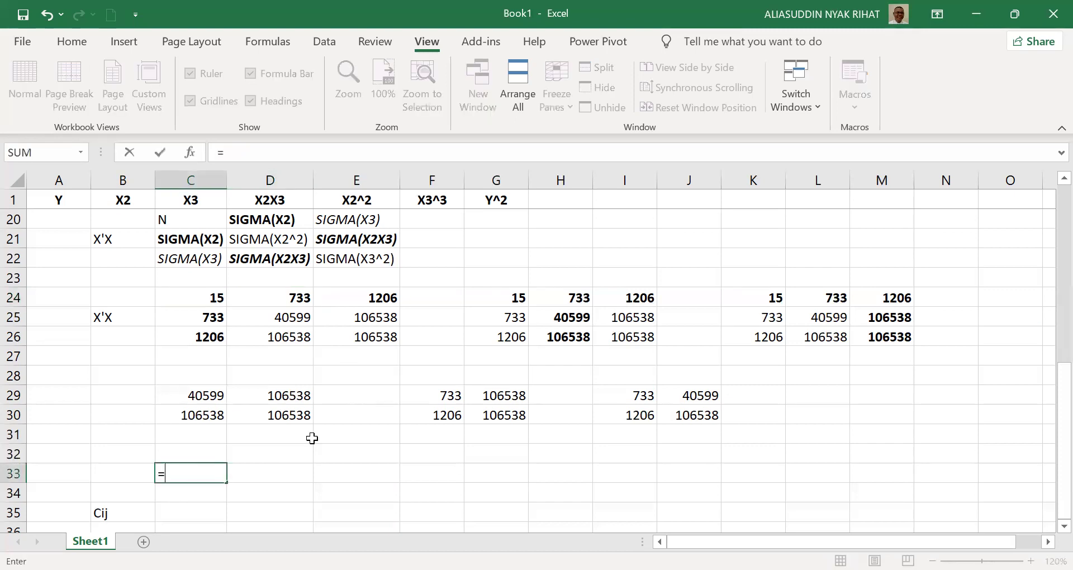
{"action": "left_click", "coordinate": [302, 296]}
{"action": "key", "text": "Return"}
{"action": "type", "text": "="}
{"action": "left_click", "coordinate": [290, 337]}
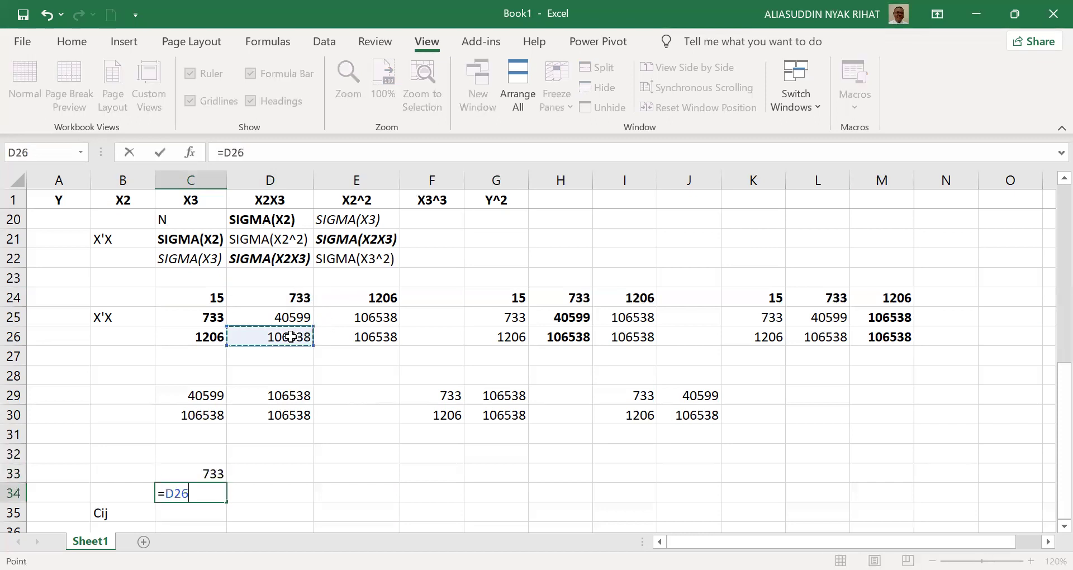
{"action": "key", "text": "Return"}
Enter the second column of the fourth minor by setting D33 equal to E24 and D34 equal to E26.
{"action": "key", "text": "Up"}
{"action": "key", "text": "Up"}
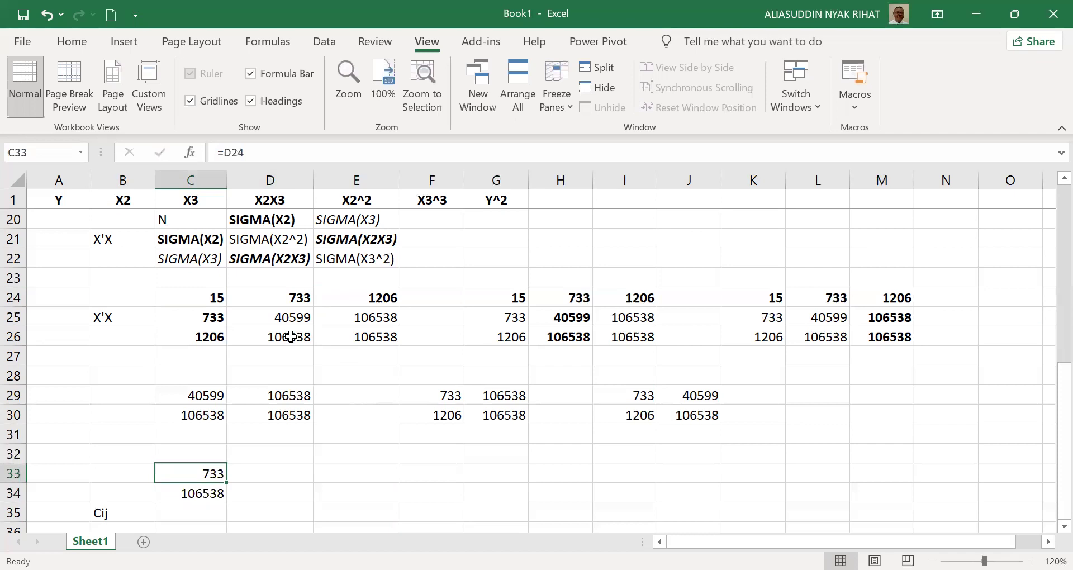
{"action": "key", "text": "Right"}
{"action": "left_click", "coordinate": [291, 336]}
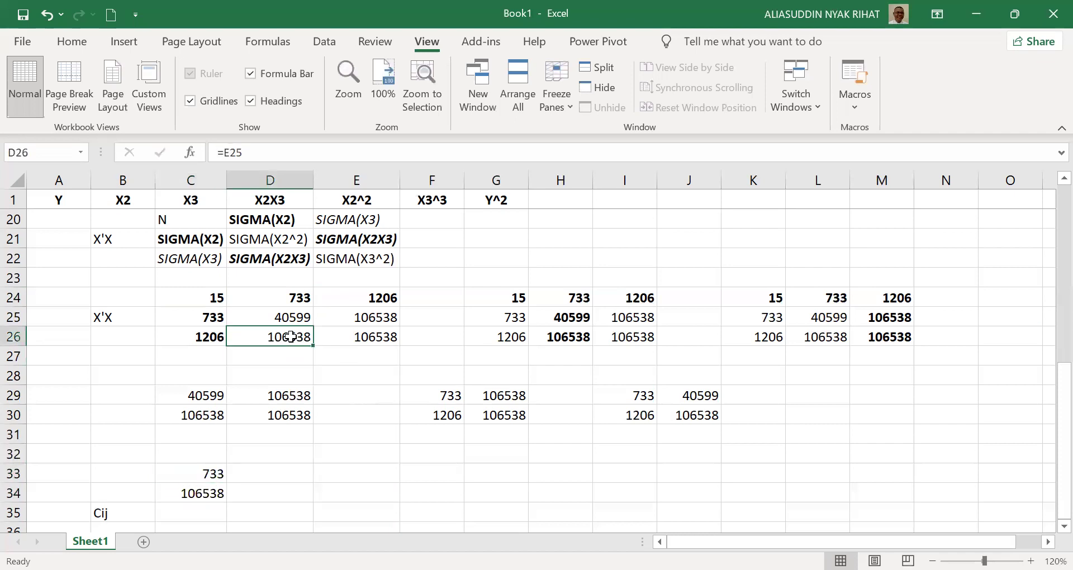
{"action": "left_click", "coordinate": [267, 479]}
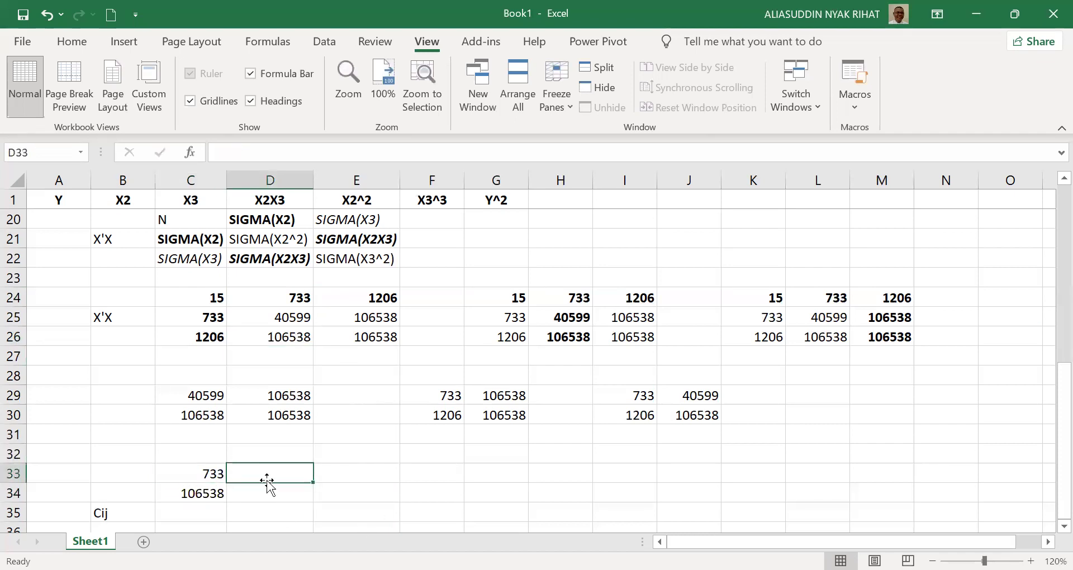
{"action": "type", "text": "="}
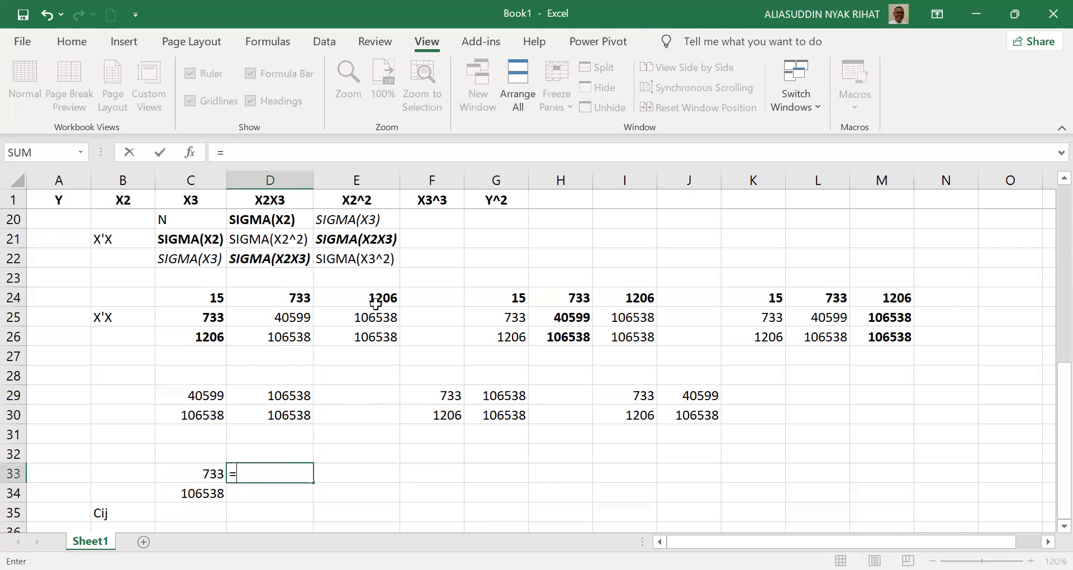
{"action": "left_click", "coordinate": [391, 292]}
{"action": "key", "text": "Return"}
{"action": "type", "text": "="}
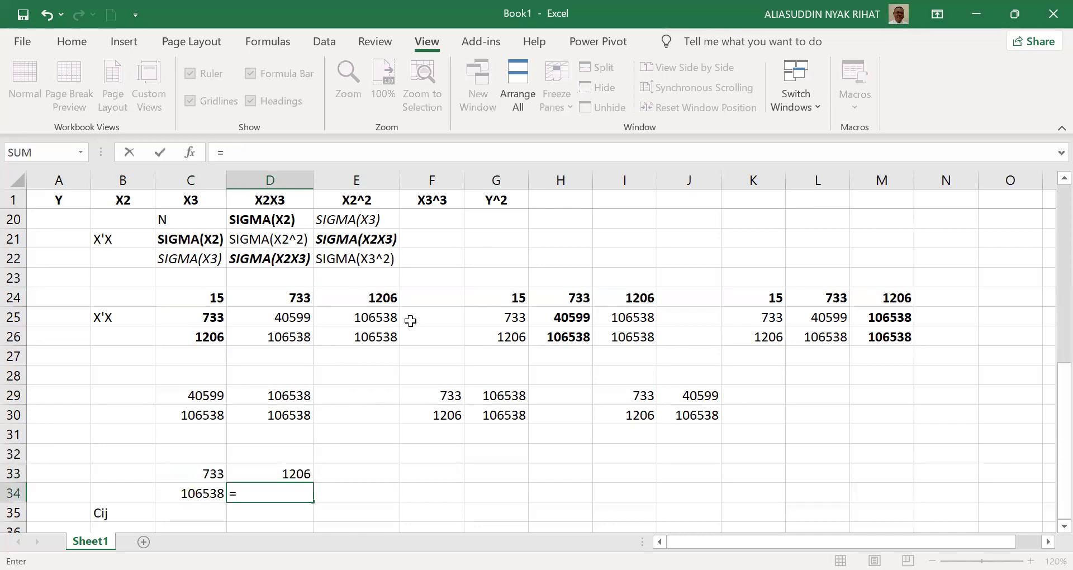
{"action": "left_click", "coordinate": [382, 336]}
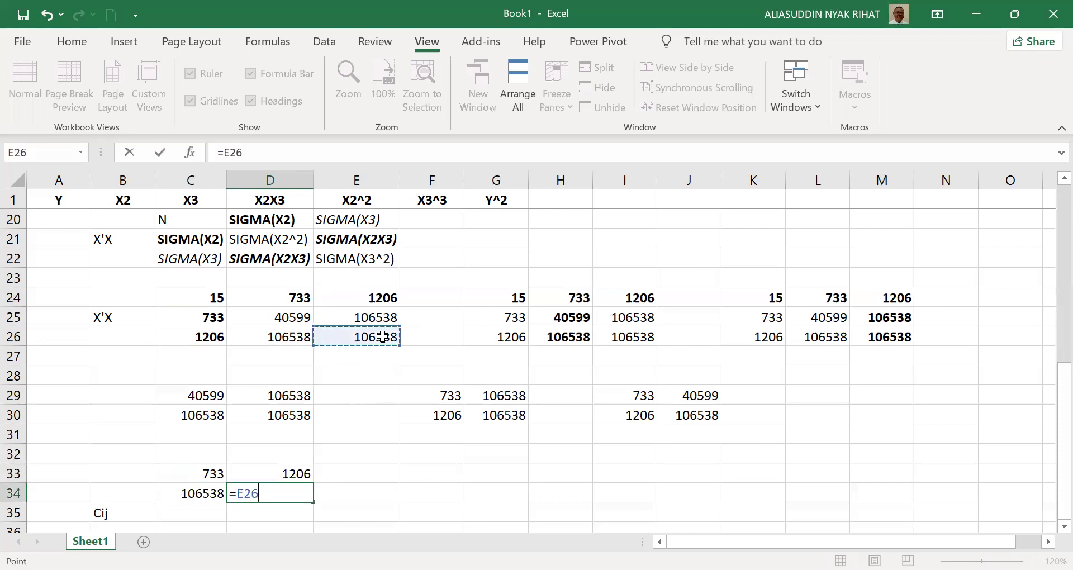
{"action": "key", "text": "Return"}
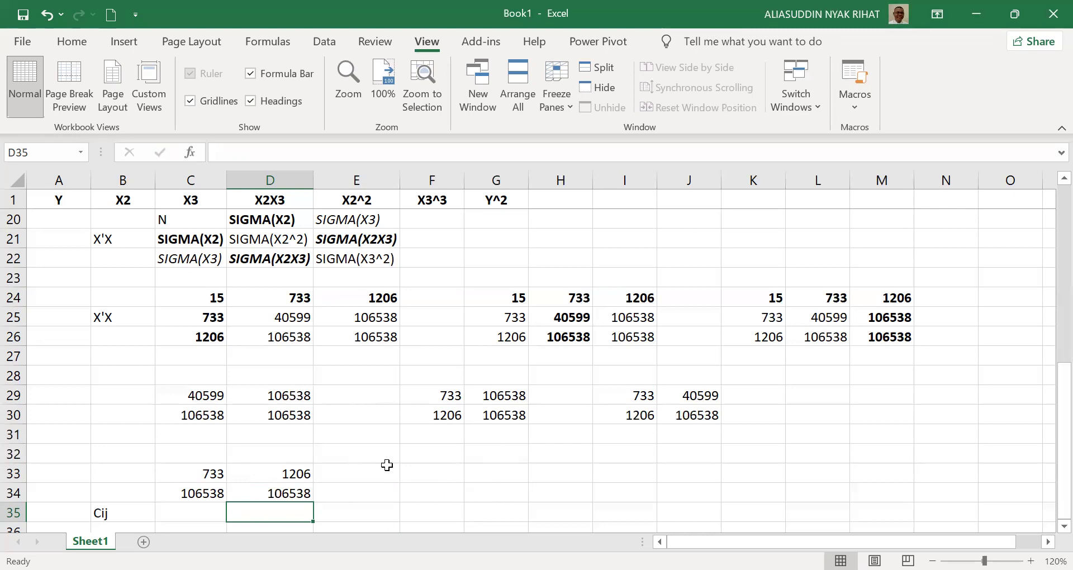
Enter the first column of the fifth minor by setting F33 equal to C24 and F34 equal to C26.
{"action": "left_click", "coordinate": [288, 316]}
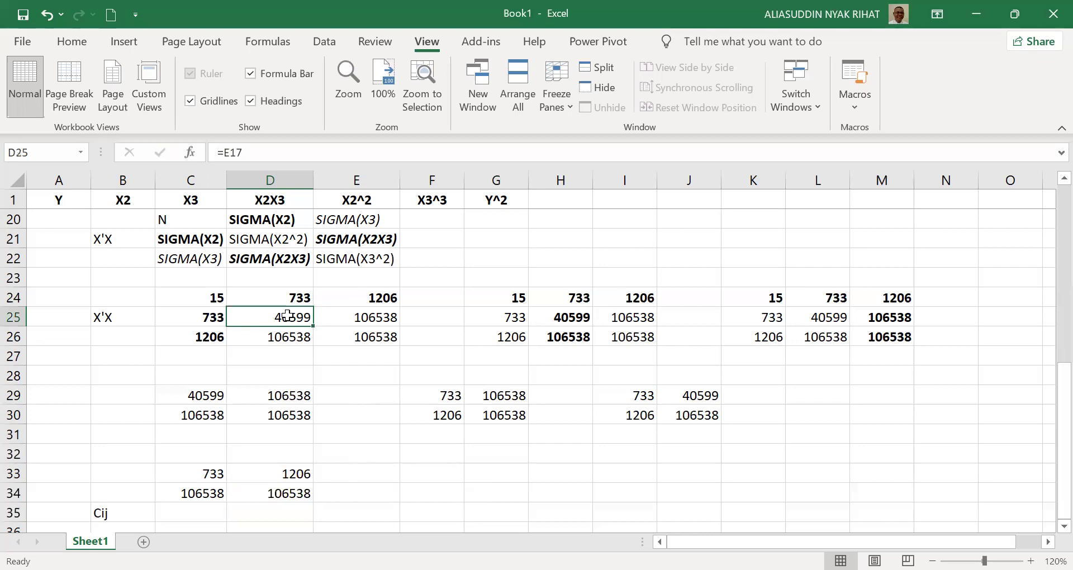
{"action": "left_click", "coordinate": [424, 474]}
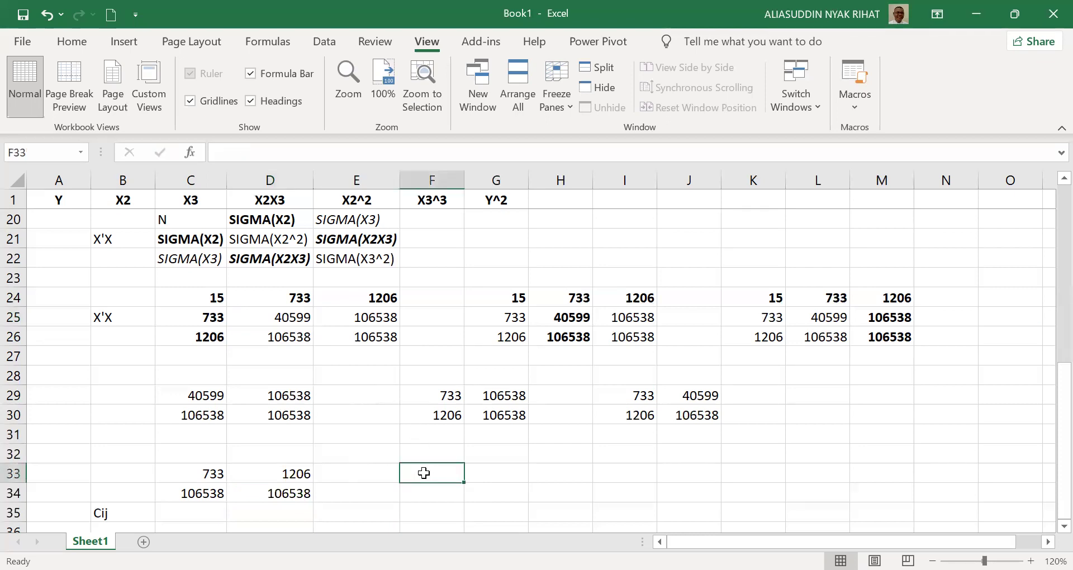
{"action": "type", "text": "="}
{"action": "left_click", "coordinate": [220, 298]}
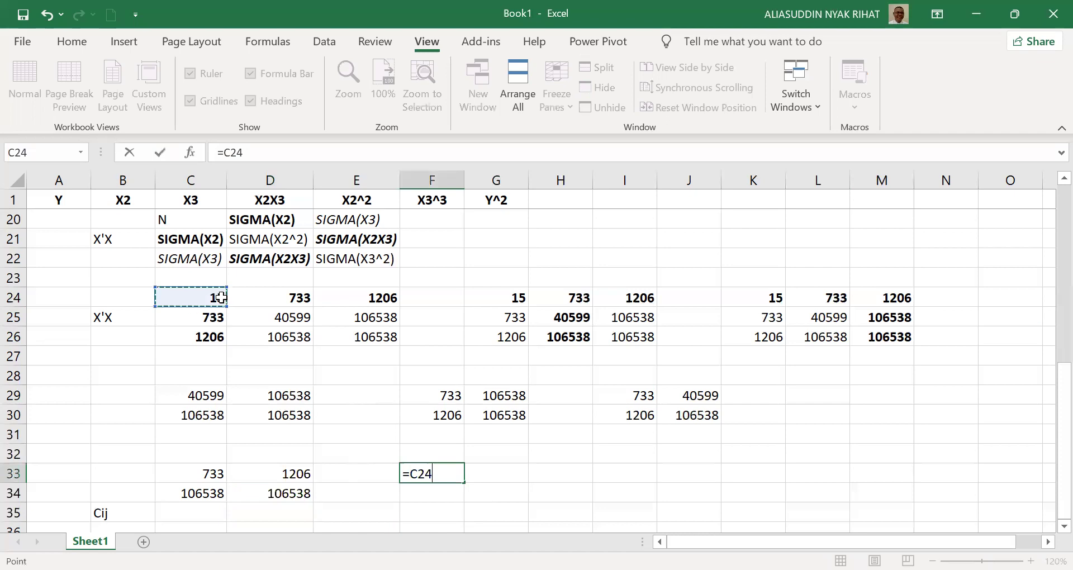
{"action": "key", "text": "Return"}
{"action": "type", "text": "="}
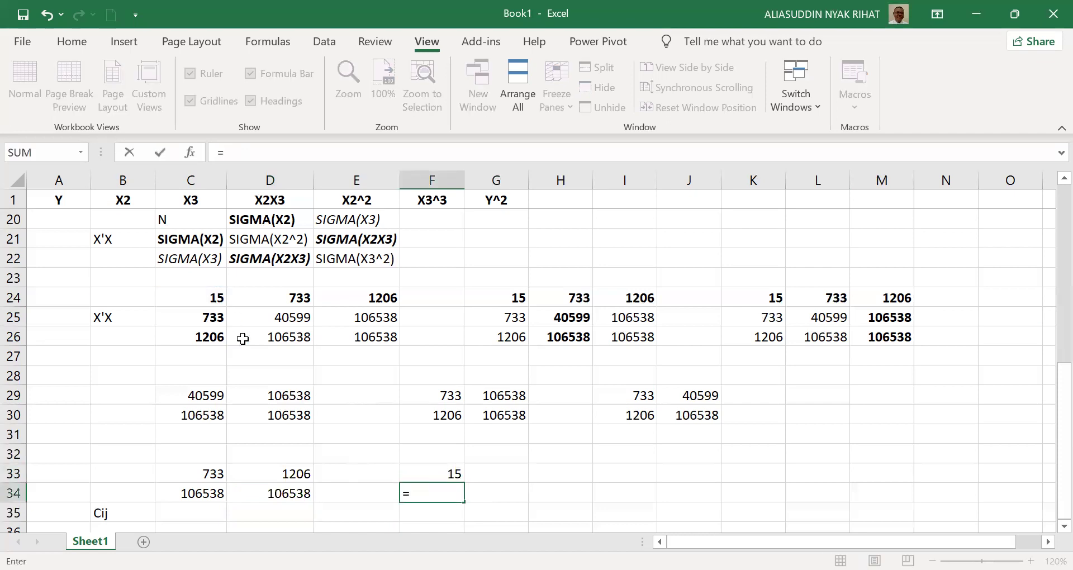
{"action": "left_click", "coordinate": [192, 339]}
{"action": "key", "text": "Return"}
Enter the second column of the fifth minor by setting G33 equal to E24 and G34 equal to E26.
{"action": "key", "text": "Up"}
{"action": "key", "text": "Up"}
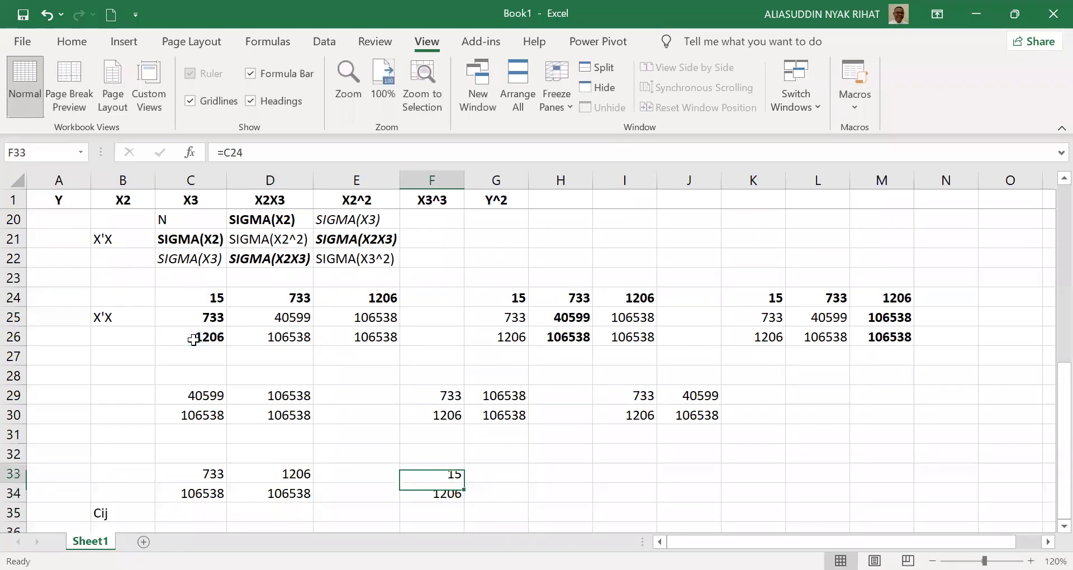
{"action": "key", "text": "Right"}
{"action": "type", "text": "="}
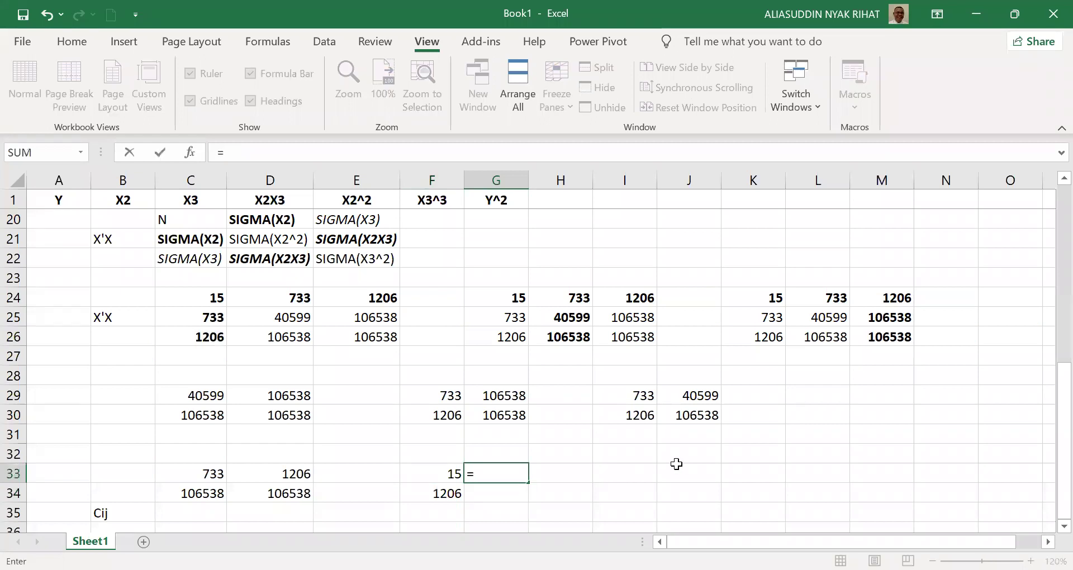
{"action": "left_click", "coordinate": [373, 292]}
{"action": "key", "text": "Return"}
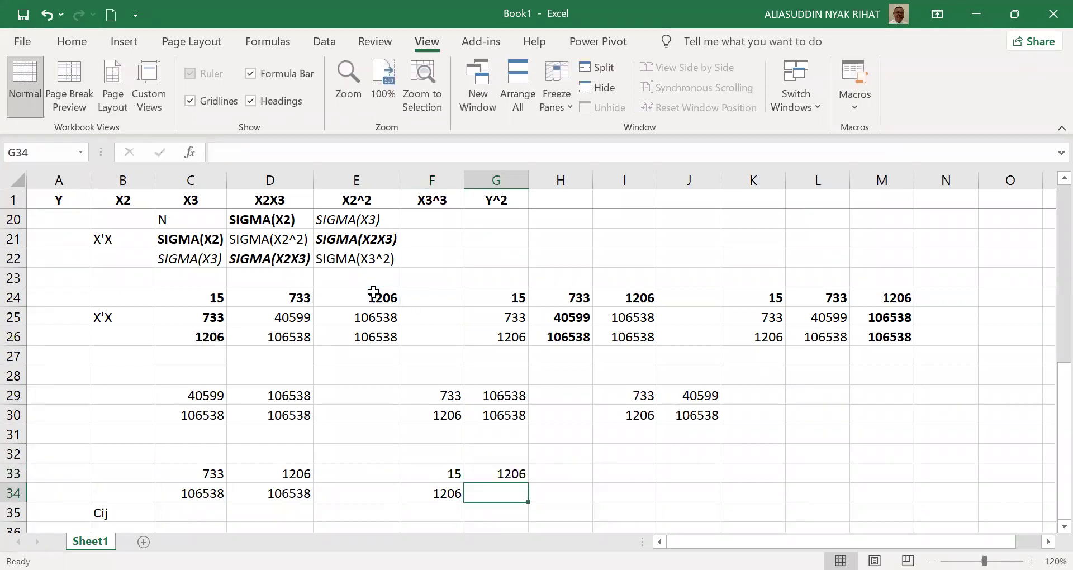
{"action": "type", "text": "="}
{"action": "left_click", "coordinate": [361, 340]}
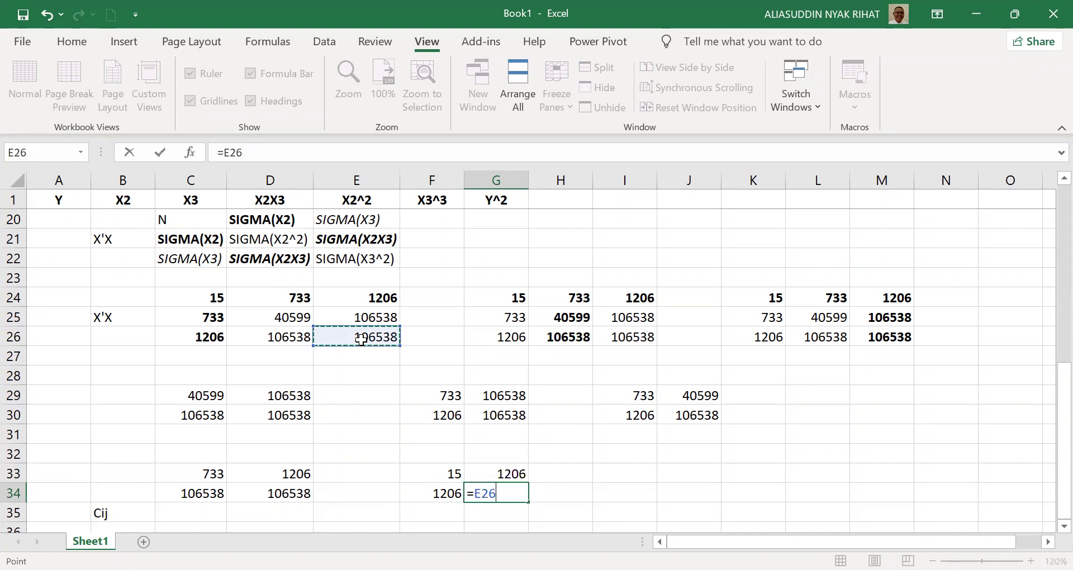
{"action": "key", "text": "Return"}
Enter the first column of the sixth minor by setting I33 equal to C24 and I34 equal to C26.
{"action": "key", "text": "Up"}
{"action": "key", "text": "Up"}
{"action": "key", "text": "Right"}
{"action": "key", "text": "Right"}
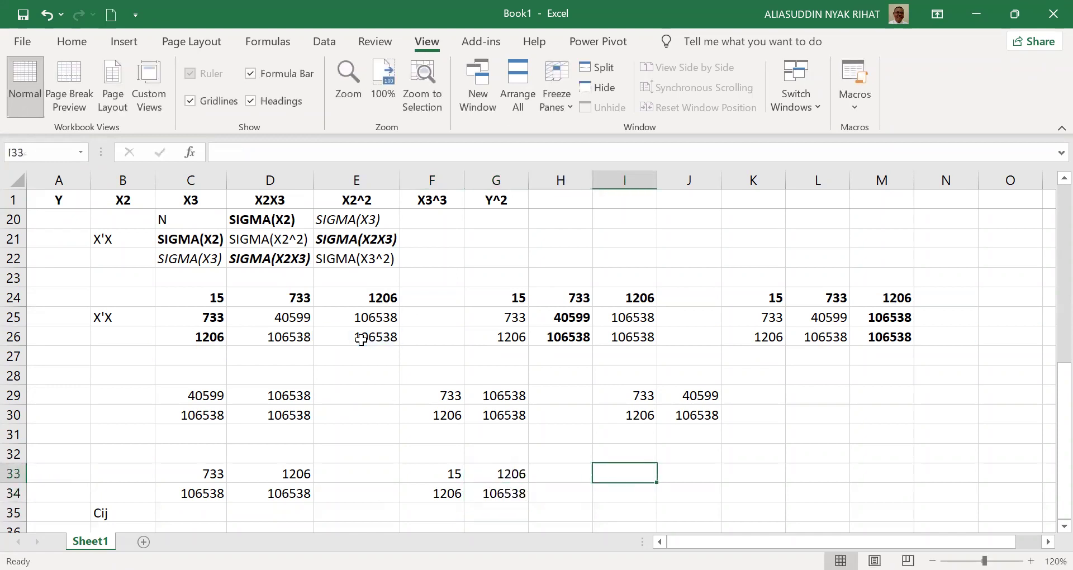
{"action": "type", "text": "="}
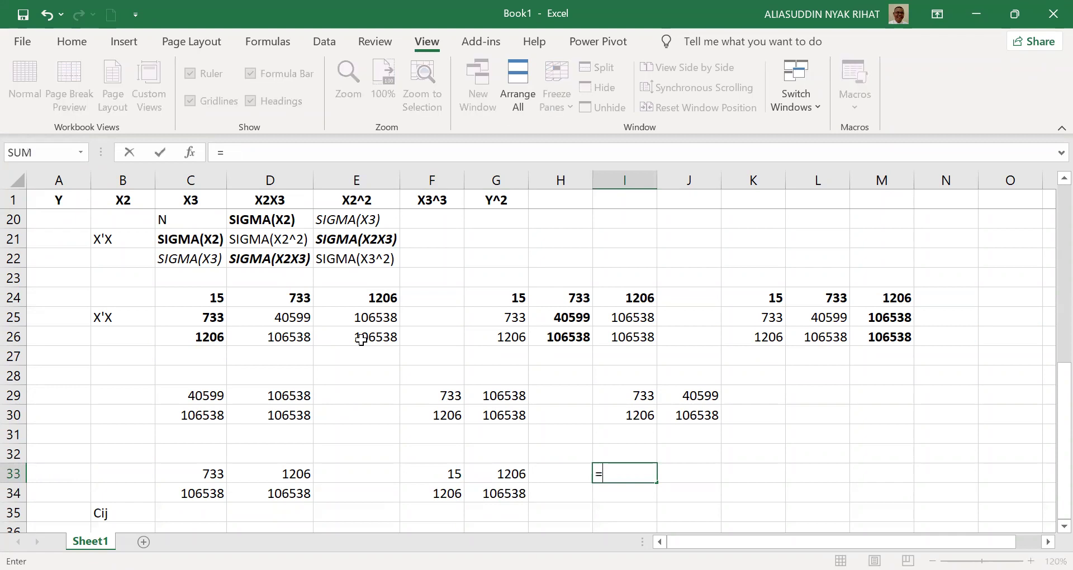
{"action": "left_click", "coordinate": [187, 297]}
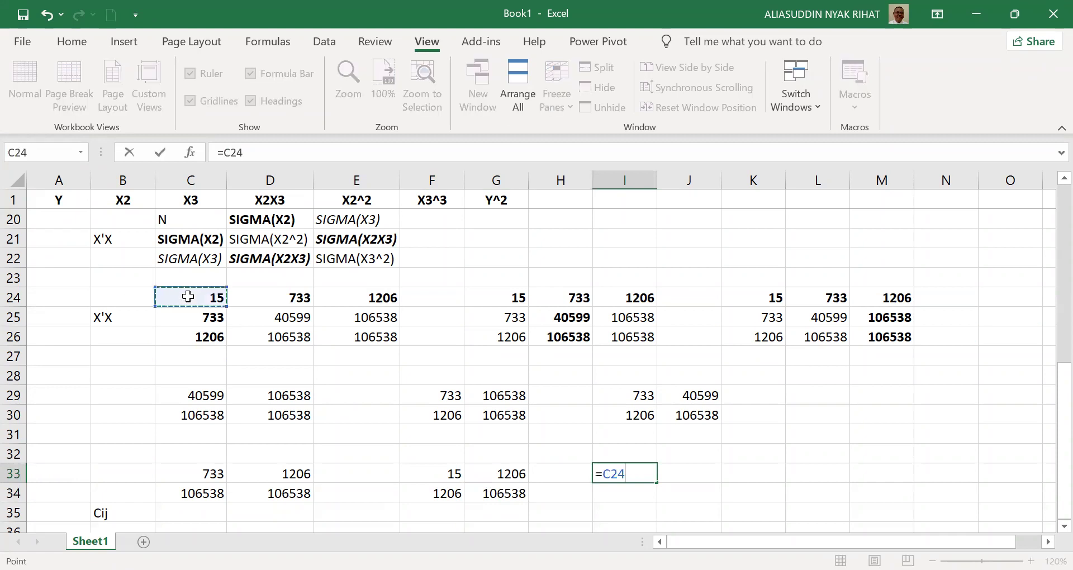
{"action": "key", "text": "Return"}
{"action": "type", "text": "="}
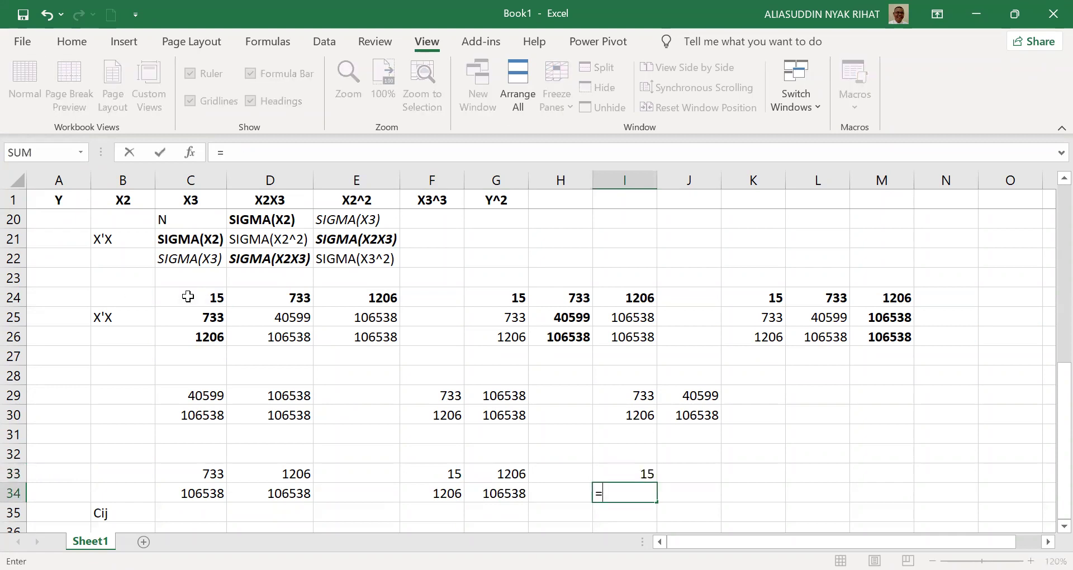
{"action": "left_click", "coordinate": [191, 342]}
{"action": "key", "text": "Return"}
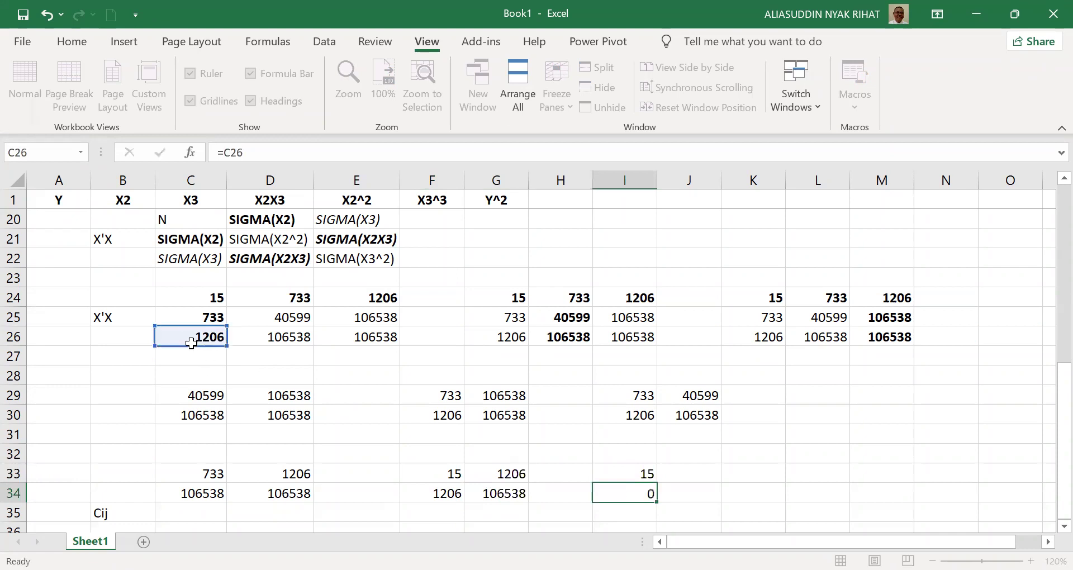
Enter the second column of the sixth minor by setting J33 equal to D24 and J34 equal to D26.
{"action": "key", "text": "Up"}
{"action": "key", "text": "Up"}
{"action": "key", "text": "Right"}
{"action": "type", "text": "="}
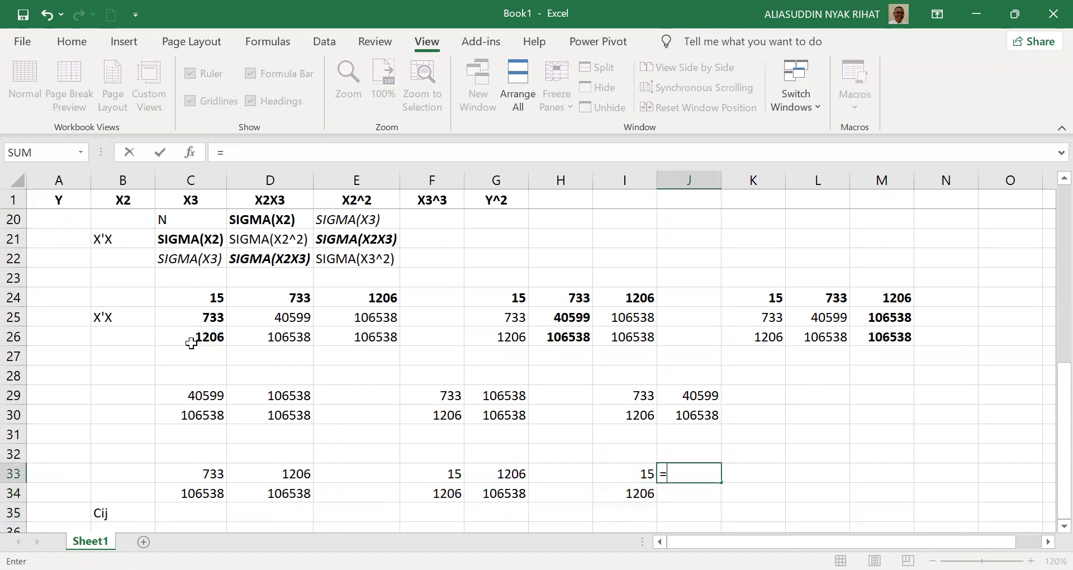
{"action": "left_click", "coordinate": [297, 299]}
{"action": "key", "text": "Return"}
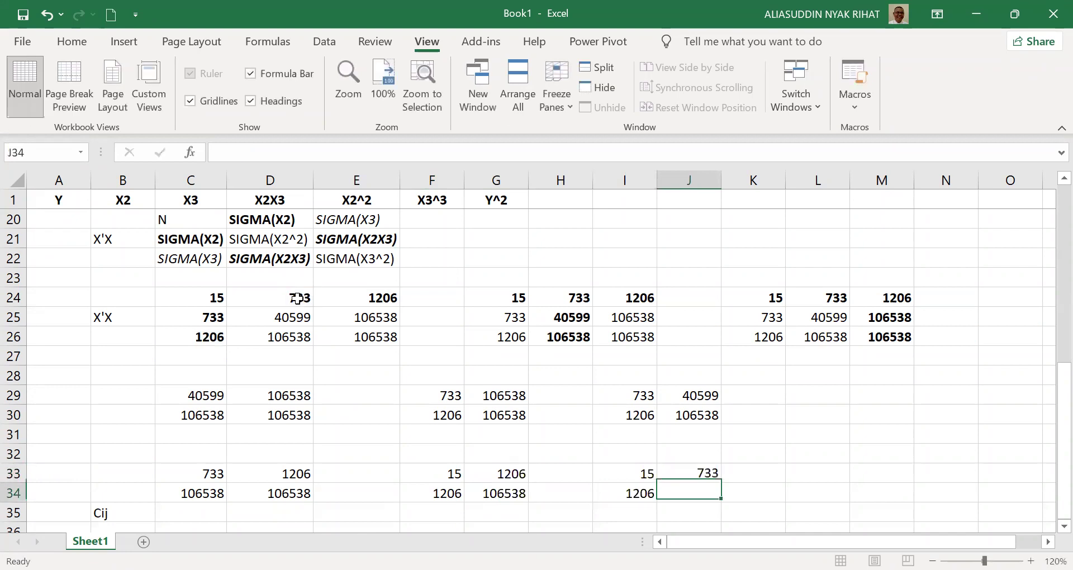
{"action": "type", "text": "="}
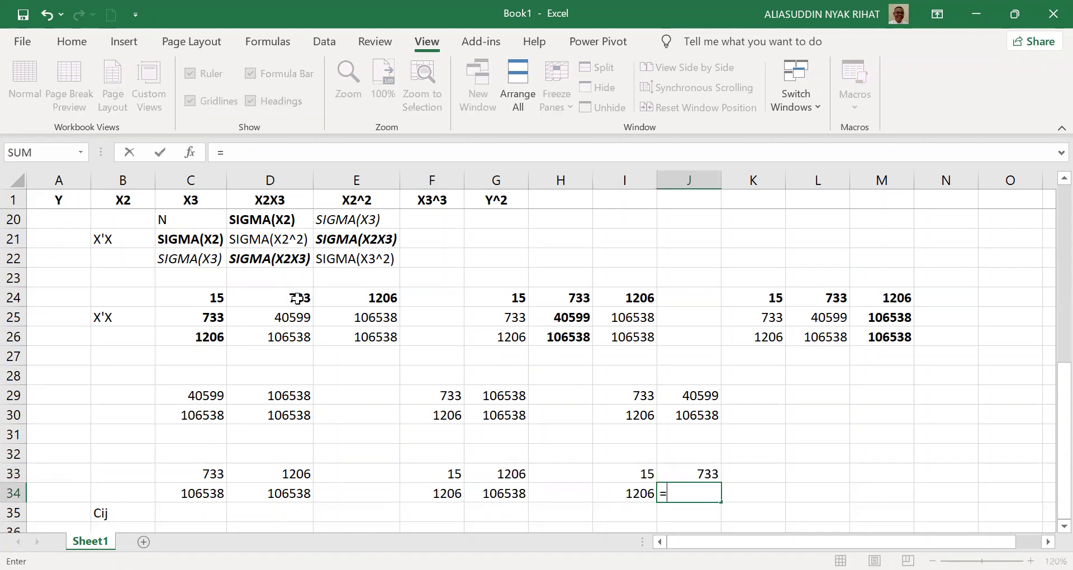
{"action": "left_click", "coordinate": [300, 341]}
{"action": "key", "text": "Return"}
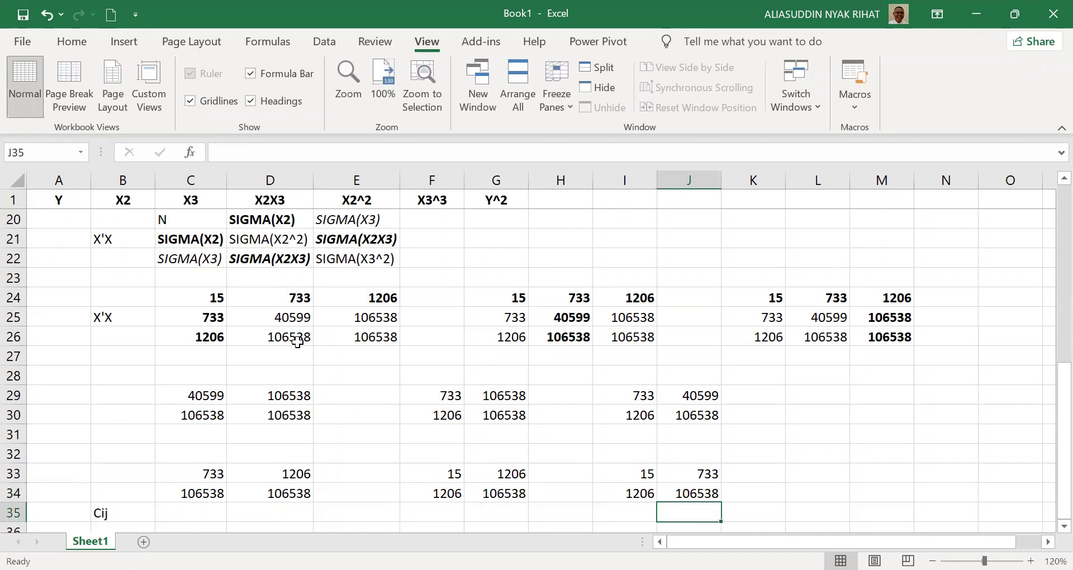
{"action": "scroll", "coordinate": [297, 342], "scroll_direction": "down", "scroll_amount": 1}
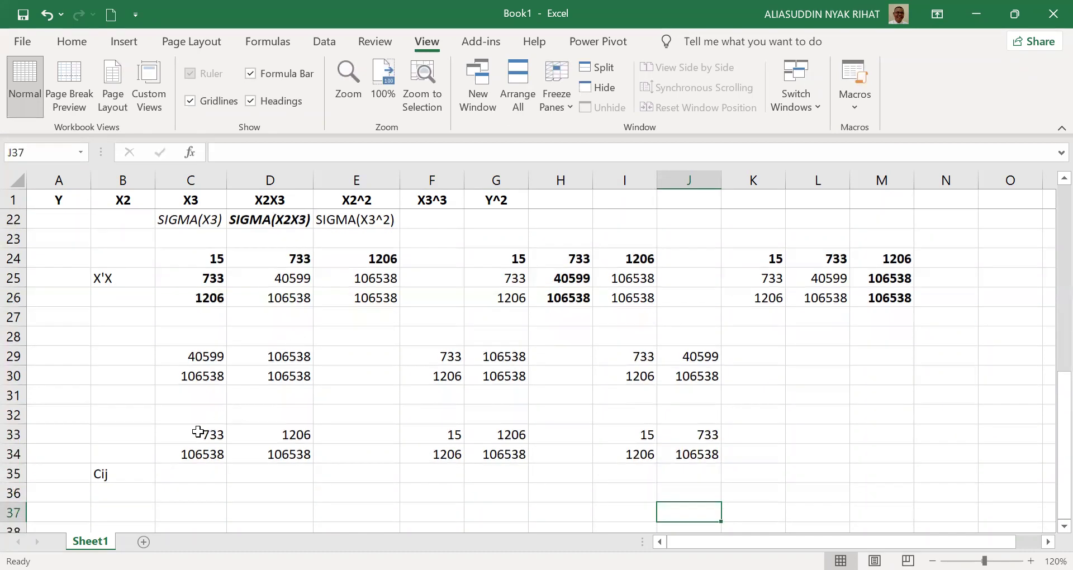
{"action": "left_click_drag", "start_coordinate": [197, 434], "coordinate": [198, 431]}
{"action": "key", "text": "shift+Down"}
{"action": "key", "text": "Delete"}
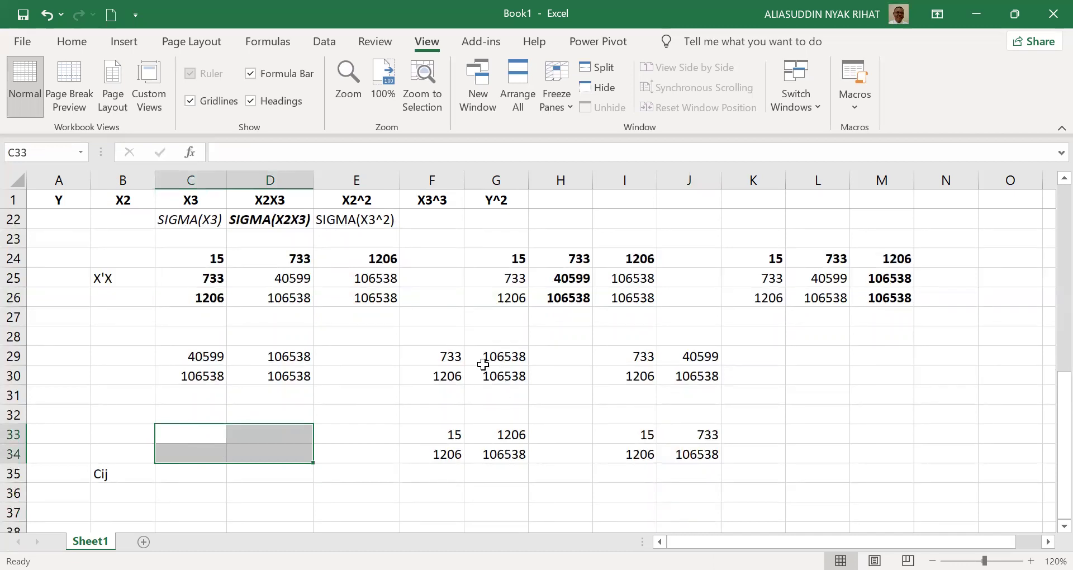
{"action": "left_click", "coordinate": [42, 17]}
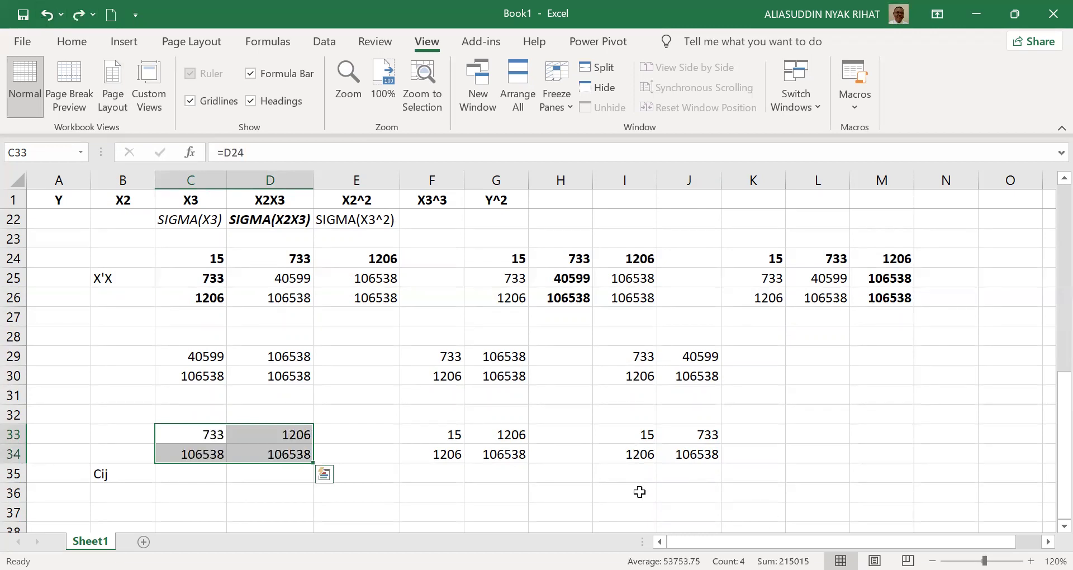
Enter the first column of the ninth minor by setting I37 equal to C24 and filling the formula down to I38.
{"action": "left_click", "coordinate": [364, 300]}
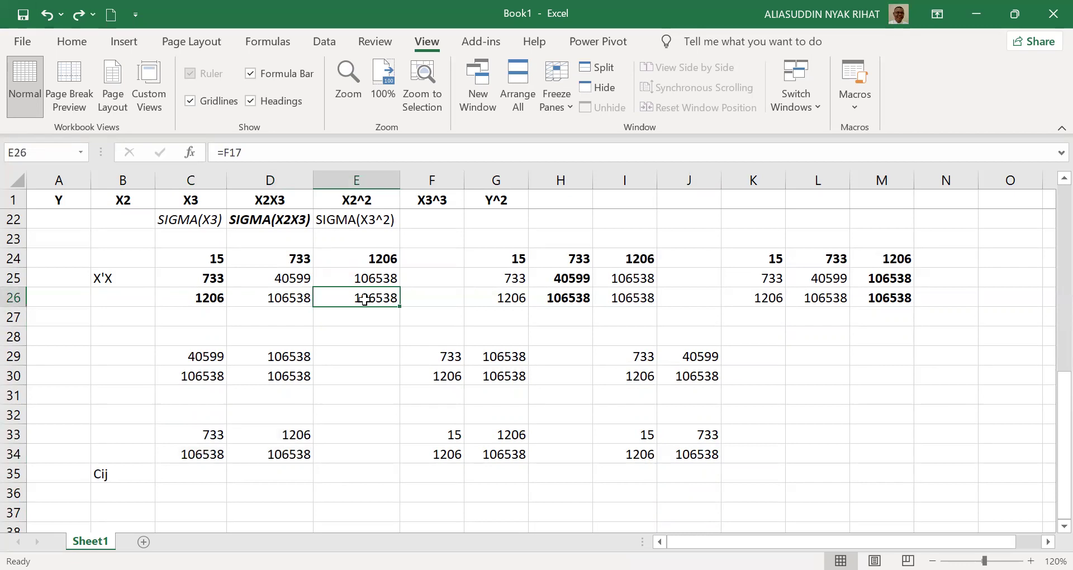
{"action": "left_click", "coordinate": [614, 513]}
{"action": "type", "text": "="}
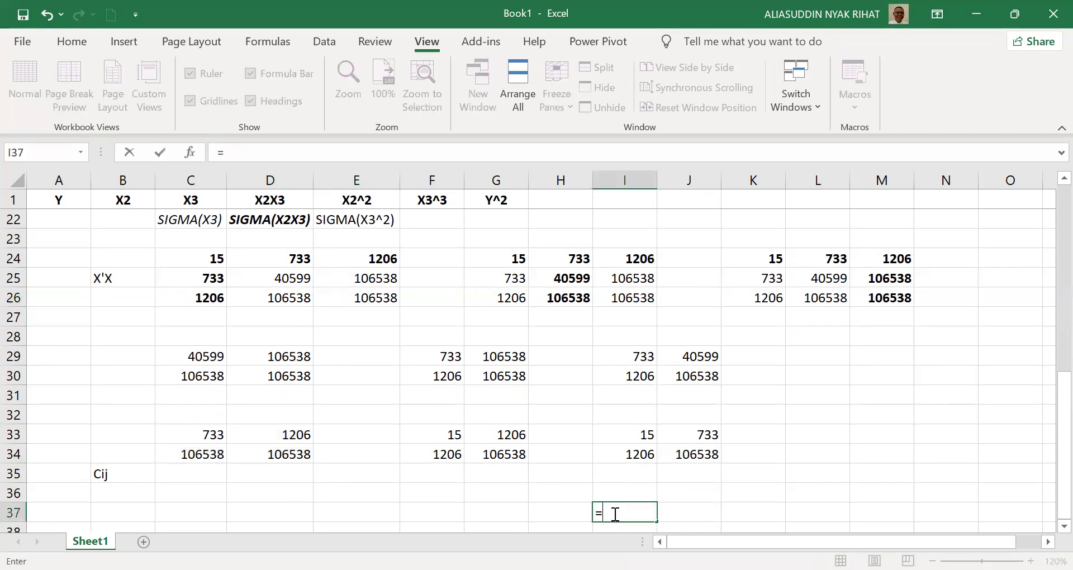
{"action": "left_click", "coordinate": [210, 258]}
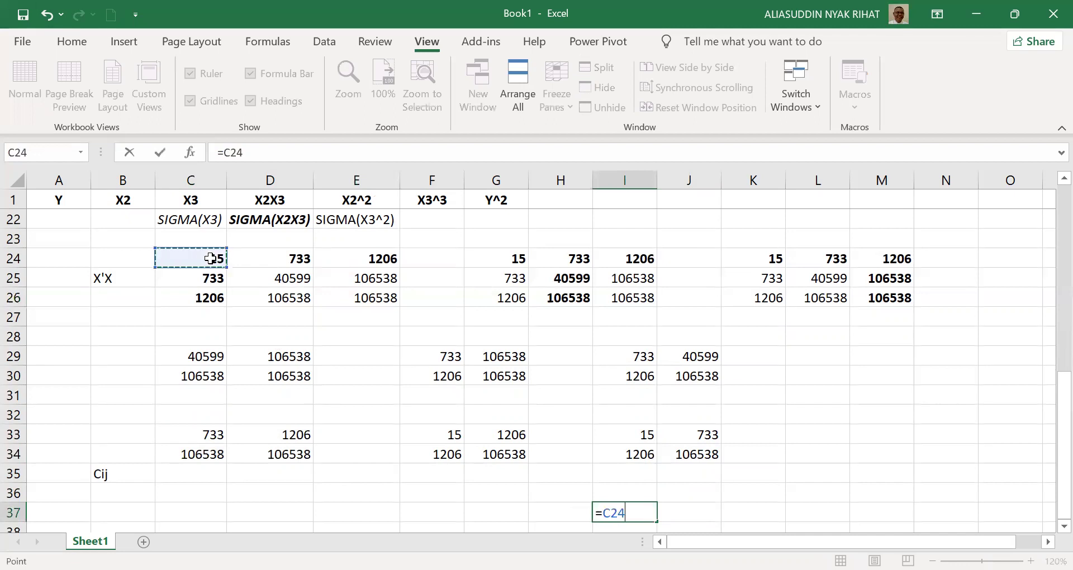
{"action": "key", "text": "Return"}
{"action": "key", "text": "Up"}
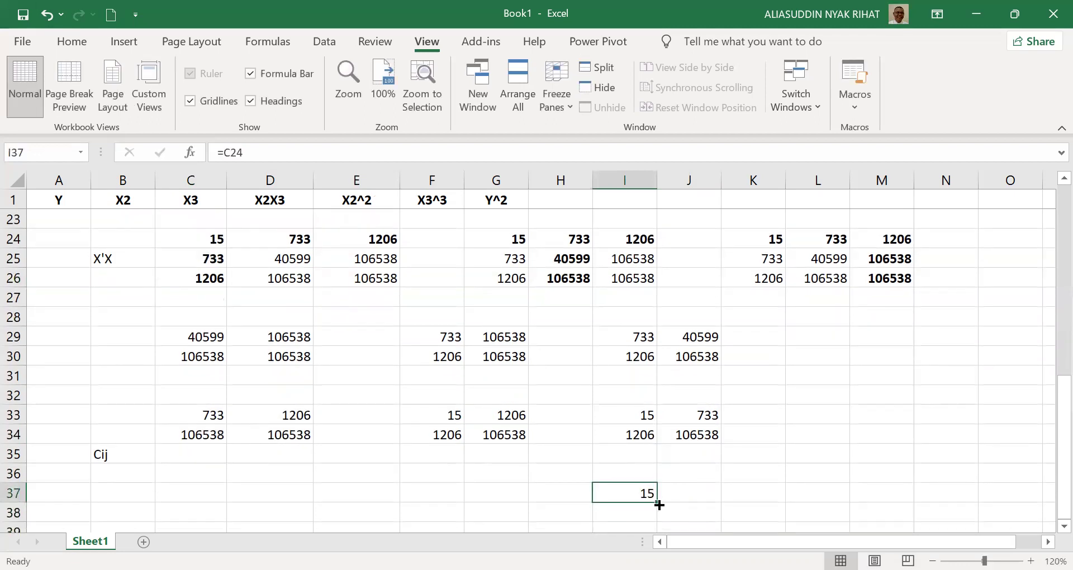
{"action": "left_click_drag", "start_coordinate": [659, 505], "coordinate": [659, 522]}
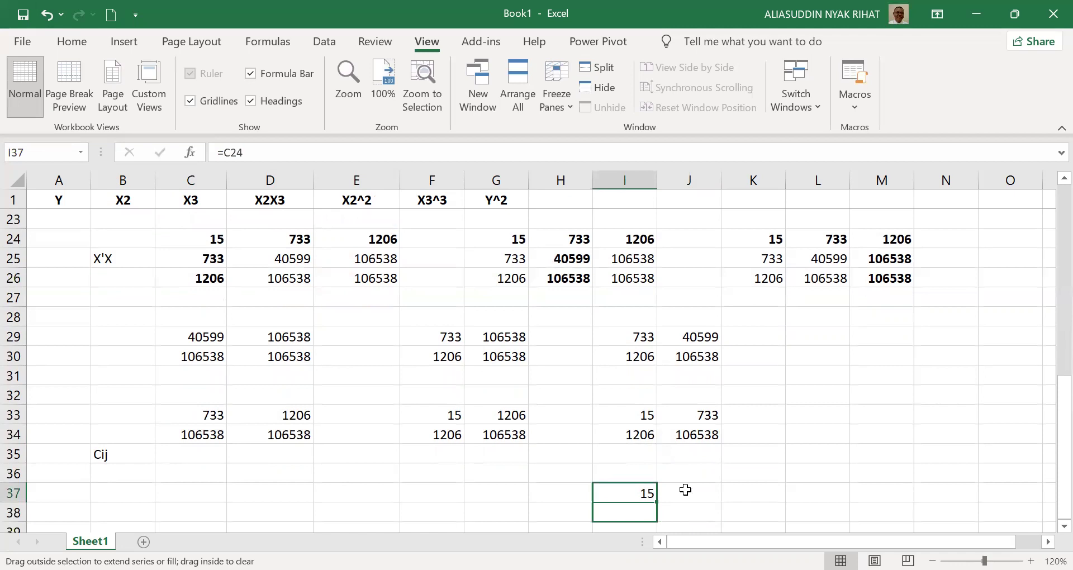
Enter the second column of the ninth minor by setting J37 equal to D24 and J38 equal to D25.
{"action": "left_click", "coordinate": [684, 491]}
{"action": "type", "text": "="}
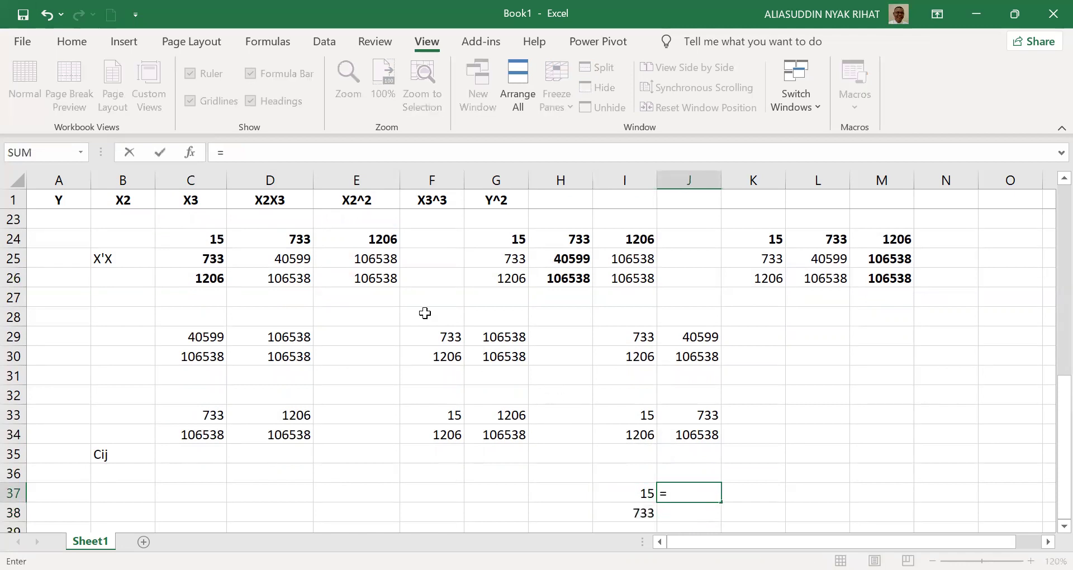
{"action": "left_click", "coordinate": [299, 240]}
{"action": "key", "text": "Return"}
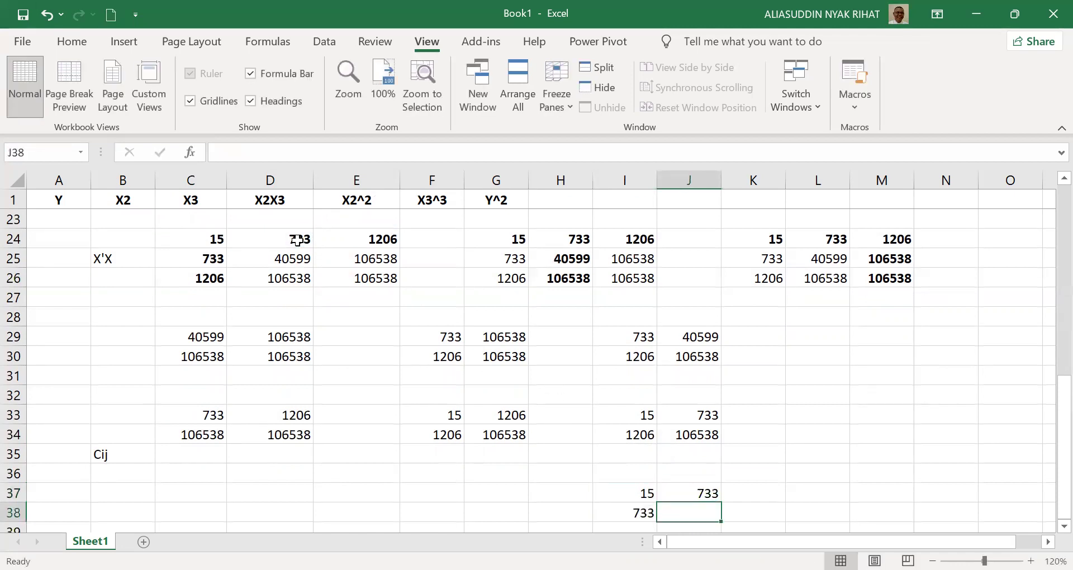
{"action": "type", "text": "="}
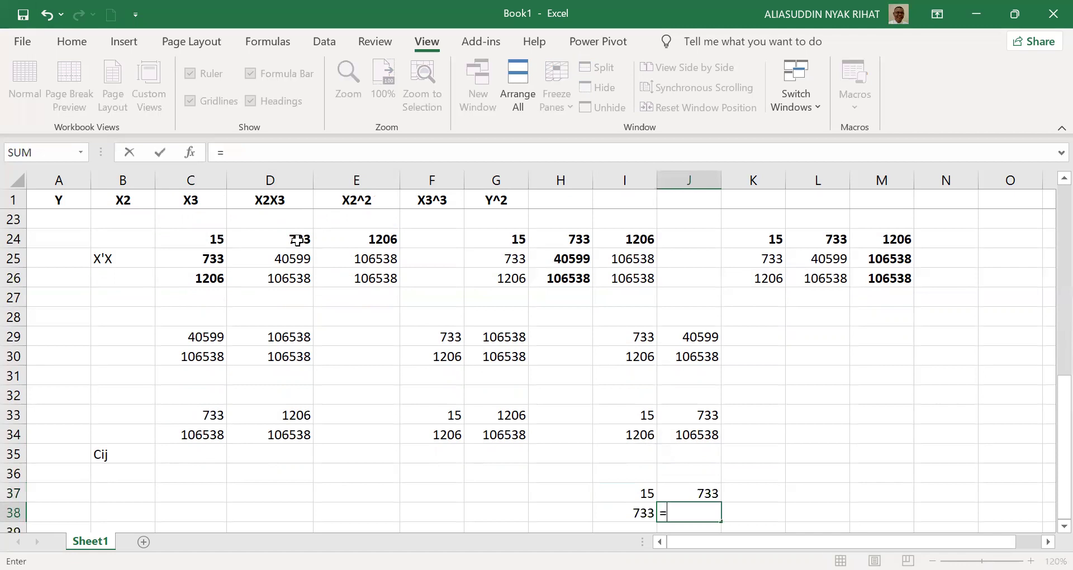
{"action": "left_click", "coordinate": [277, 261]}
{"action": "key", "text": "Return"}
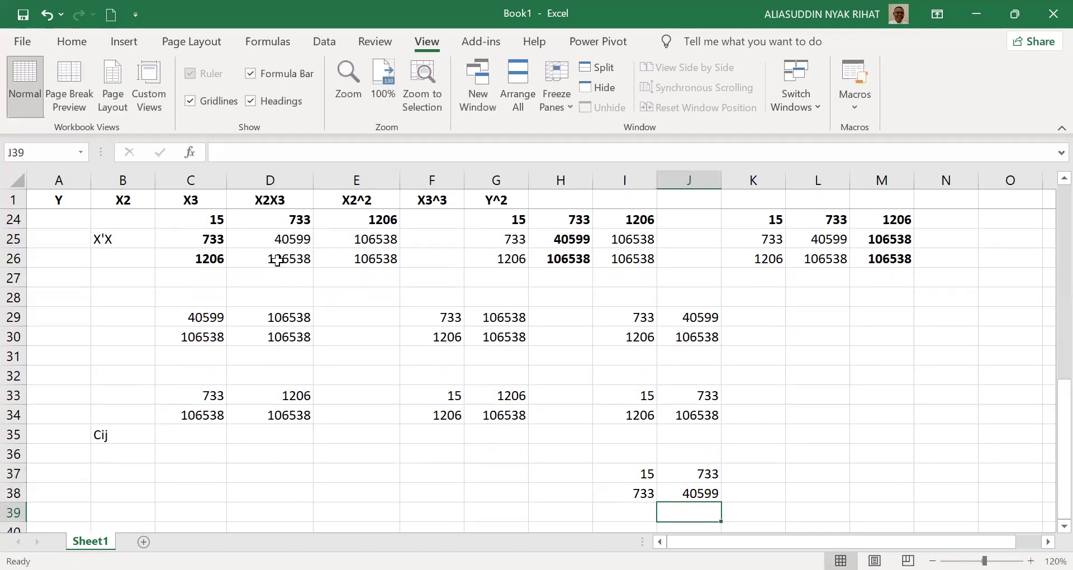
{"action": "key", "text": "Up"}
{"action": "key", "text": "Up"}
{"action": "key", "text": "Up"}
{"action": "key", "text": "Up"}
{"action": "key", "text": "Up"}
{"action": "key", "text": "Up"}
{"action": "key", "text": "Up"}
{"action": "key", "text": "Up"}
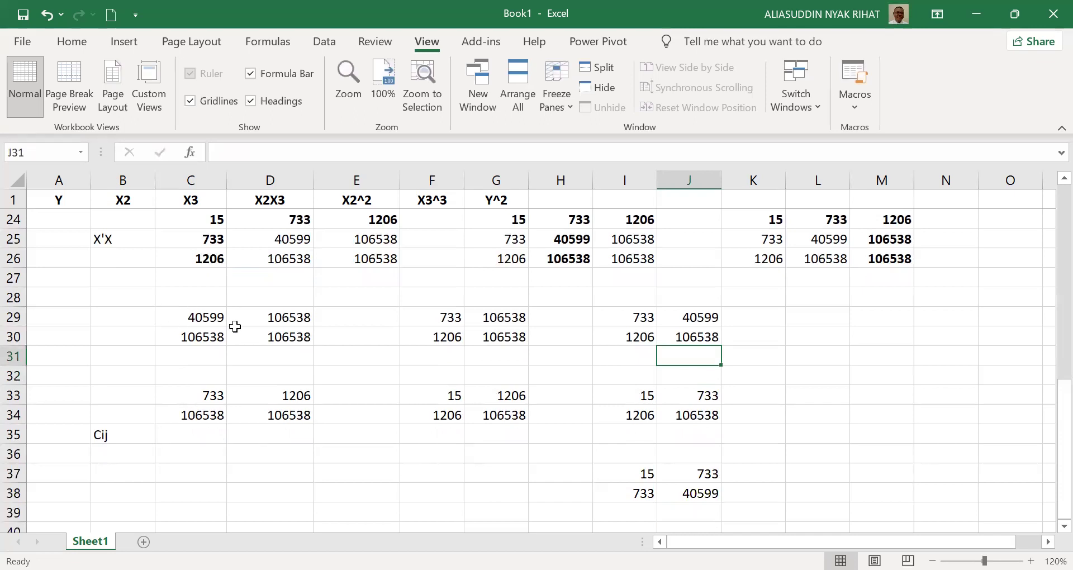
{"action": "left_click", "coordinate": [81, 45]}
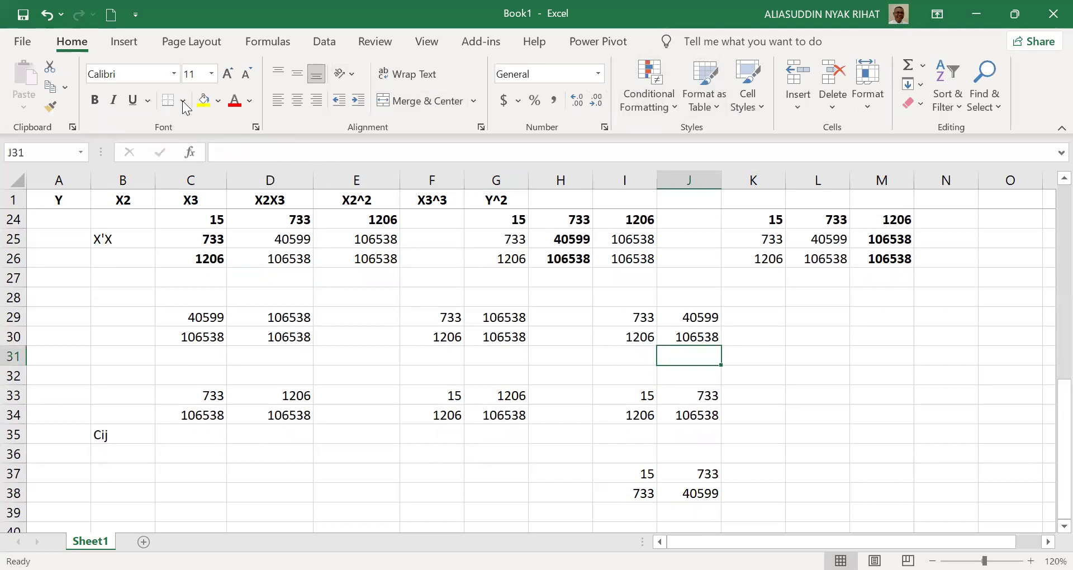
{"action": "left_click", "coordinate": [493, 364]}
{"action": "key", "text": "Up"}
{"action": "key", "text": "Up"}
{"action": "key", "text": "Up"}
{"action": "key", "text": "Up"}
{"action": "key", "text": "Up"}
{"action": "key", "text": "Up"}
{"action": "key", "text": "Up"}
{"action": "key", "text": "Down"}
{"action": "key", "text": "Down"}
{"action": "key", "text": "Down"}
{"action": "key", "text": "Down"}
{"action": "key", "text": "Down"}
{"action": "key", "text": "Down"}
{"action": "key", "text": "Down"}
{"action": "key", "text": "Down"}
{"action": "key", "text": "Down"}
{"action": "key", "text": "Down"}
{"action": "key", "text": "Down"}
{"action": "key", "text": "Down"}
{"action": "key", "text": "Down"}
{"action": "key", "text": "Down"}
{"action": "key", "text": "Down"}
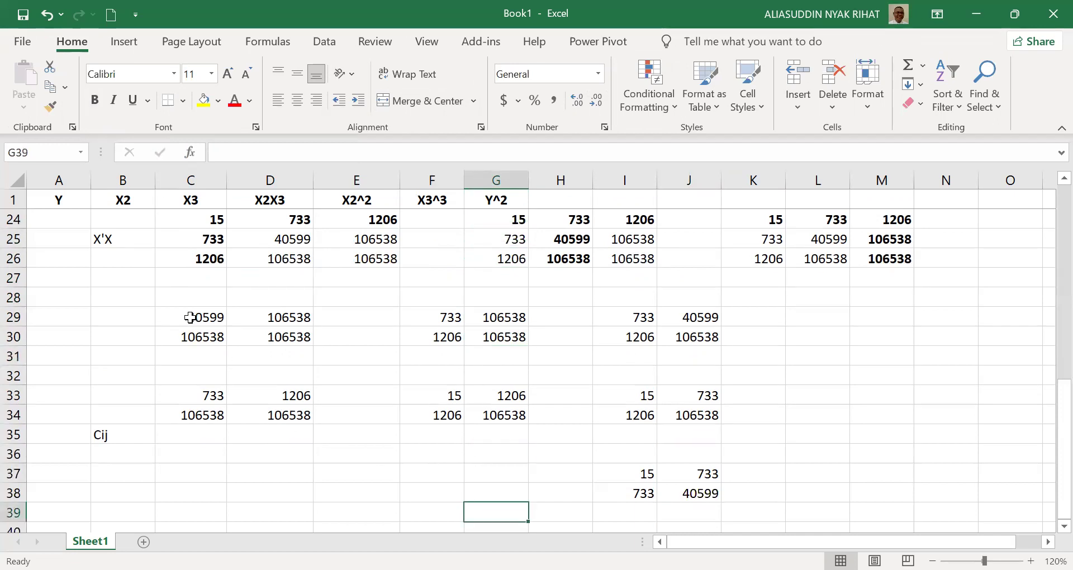
Frame the first minor as a determinant with a left border on C29:C30 and a right border on D29:D30.
{"action": "left_click", "coordinate": [190, 318]}
{"action": "key", "text": "shift+Down"}
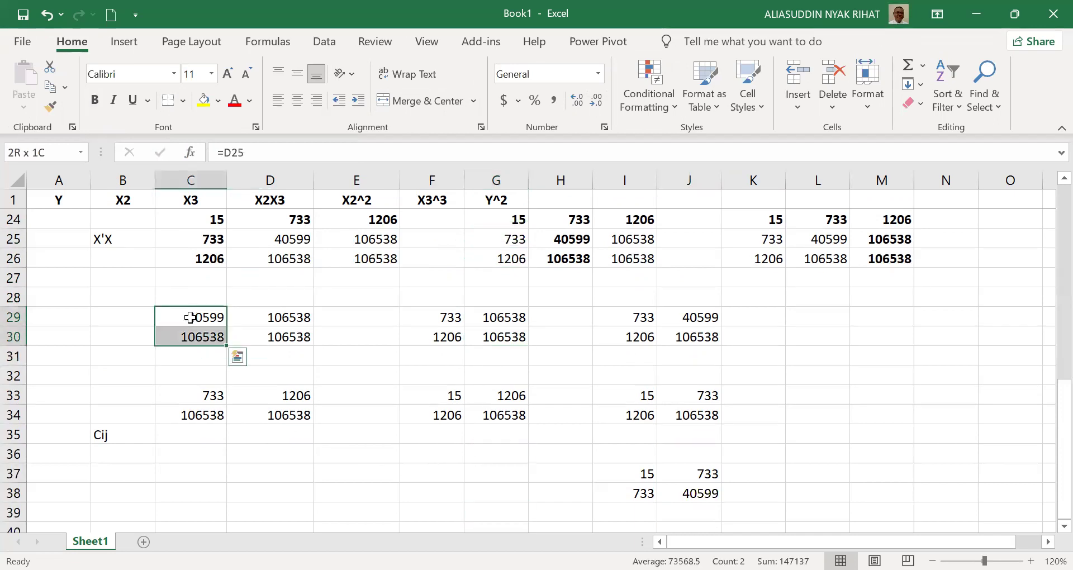
{"action": "left_click", "coordinate": [182, 100]}
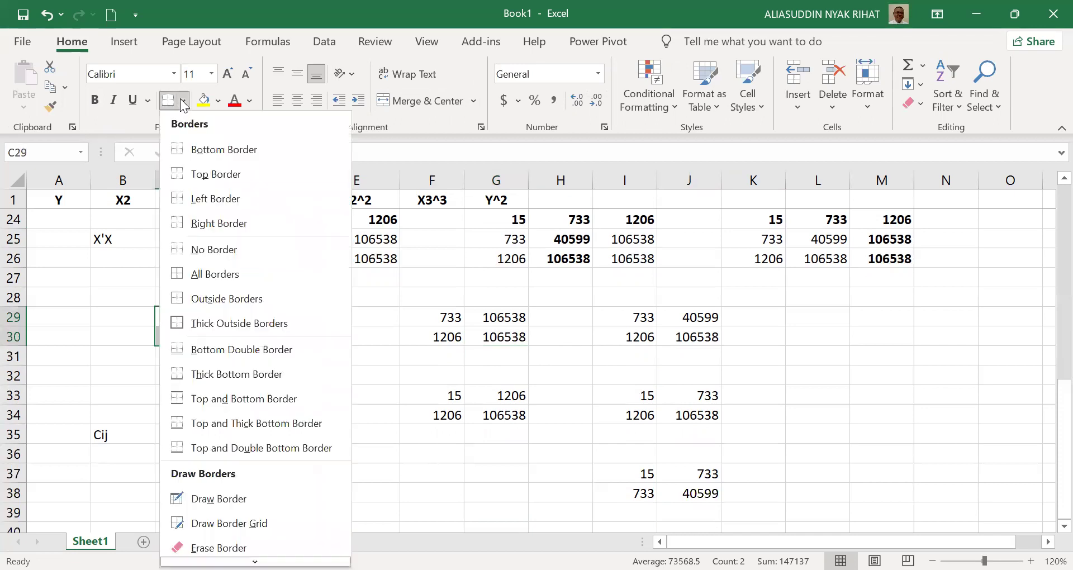
{"action": "left_click", "coordinate": [205, 200]}
{"action": "left_click", "coordinate": [275, 311]}
{"action": "key", "text": "shift+Down"}
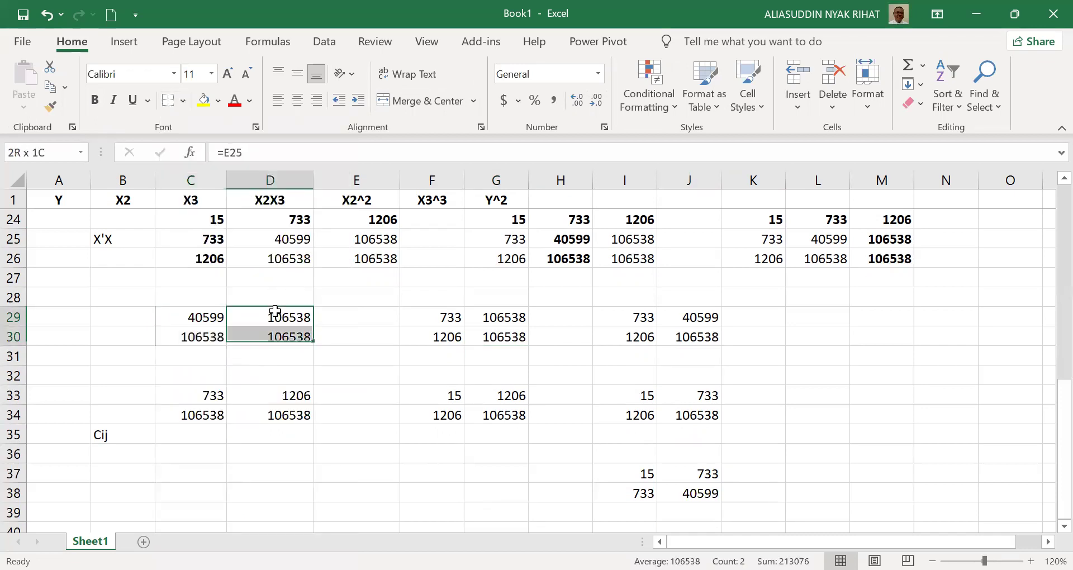
{"action": "left_click", "coordinate": [185, 101]}
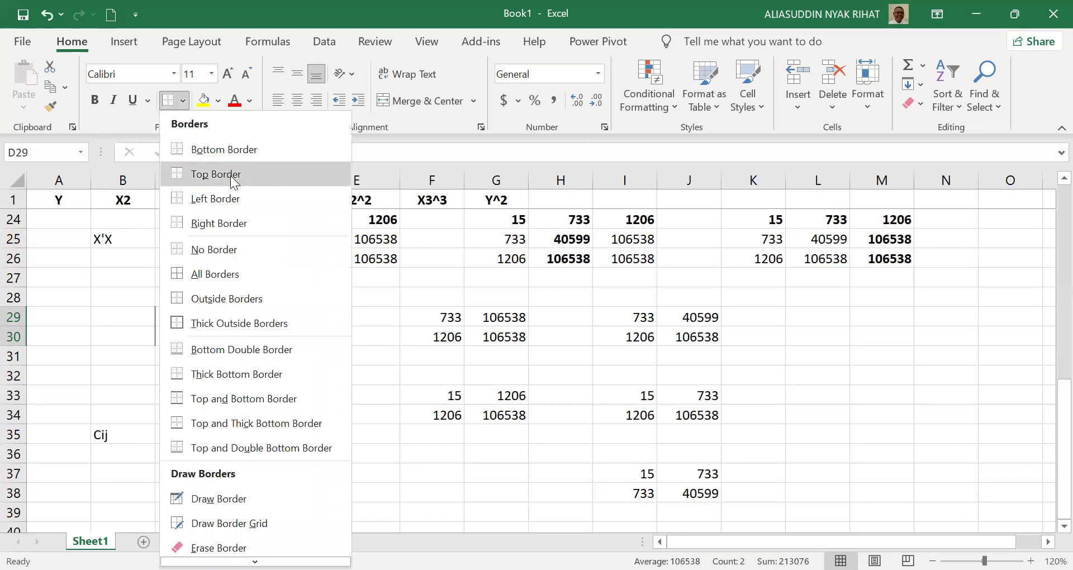
{"action": "left_click", "coordinate": [225, 223]}
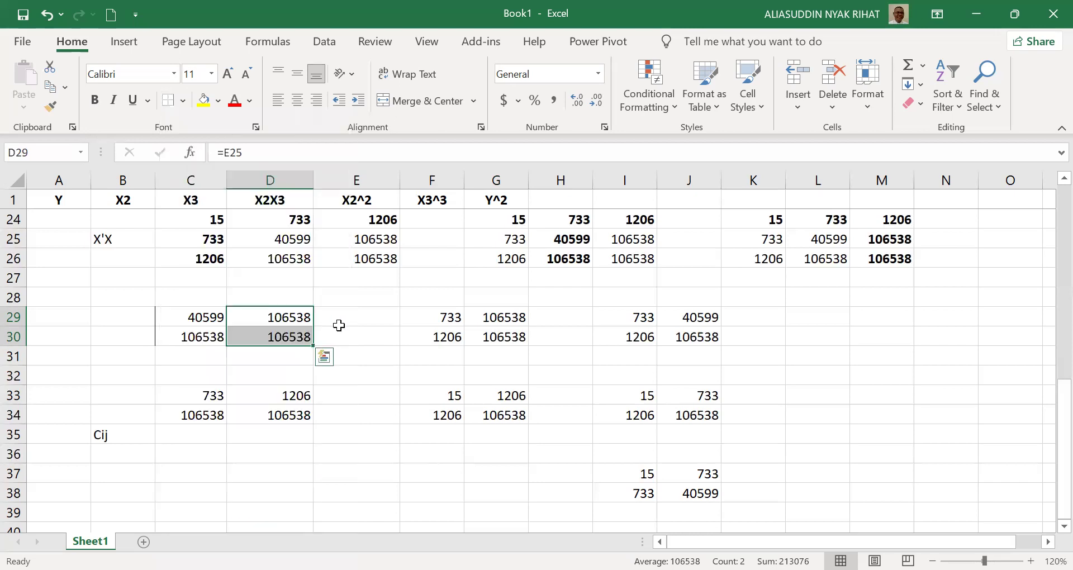
{"action": "left_click", "coordinate": [342, 323]}
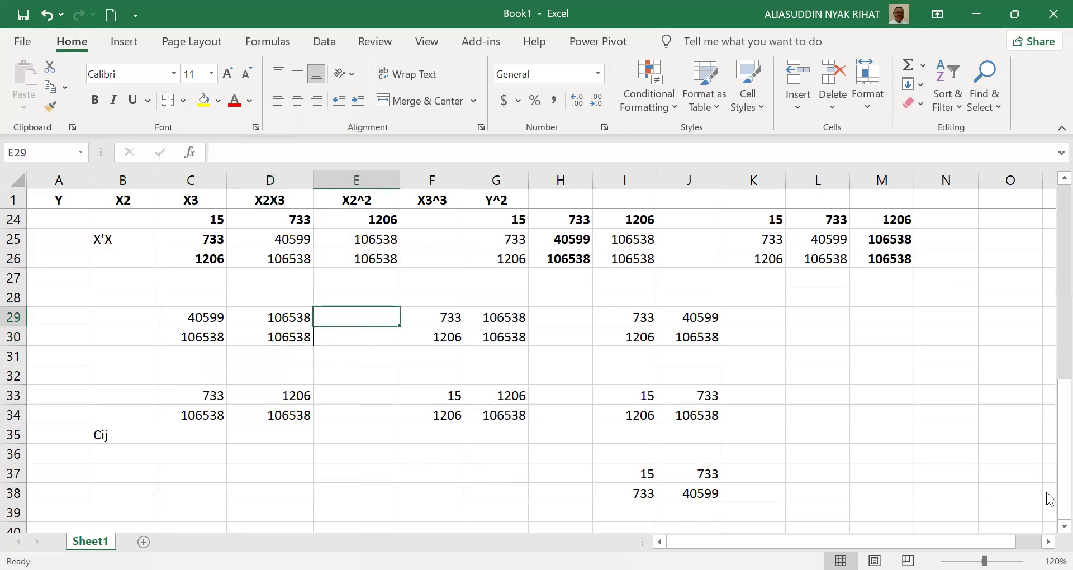
Enter the label Cij in cell B41 below the minors.
{"action": "scroll", "coordinate": [1050, 534], "scroll_direction": "down", "scroll_amount": 1}
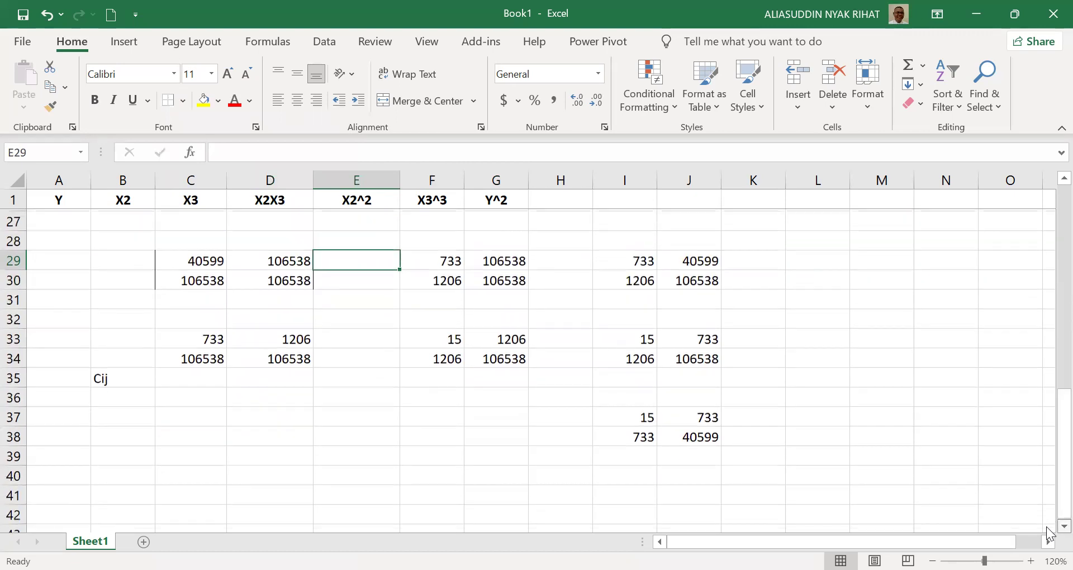
{"action": "left_click", "coordinate": [117, 490]}
{"action": "type", "text": "Cij"}
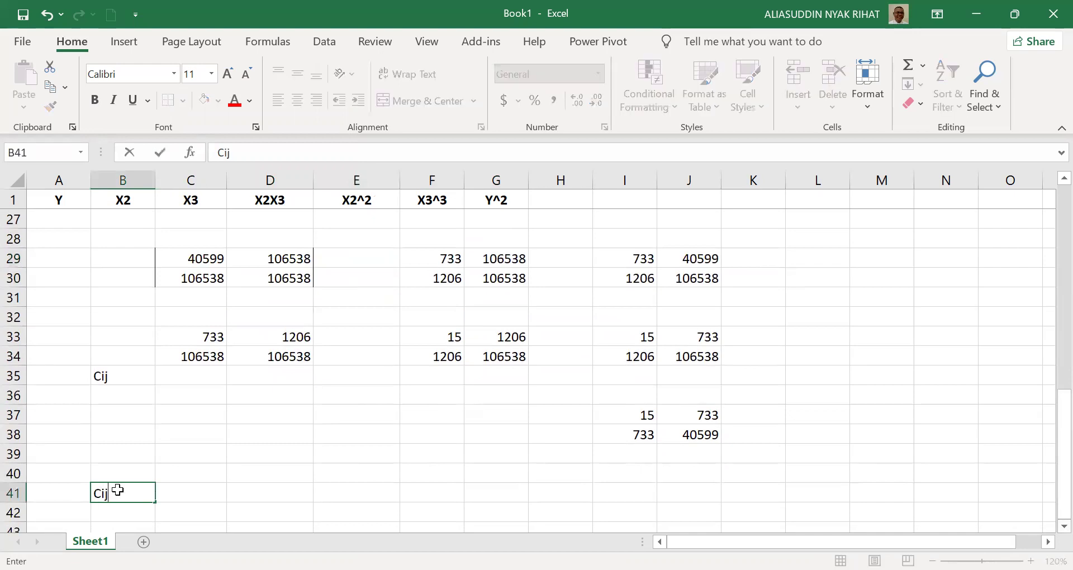
{"action": "key", "text": "Right"}
Compute the determinant of the first minor in C39 with the formula =C29*D30-(D29*C30).
{"action": "key", "text": "Up"}
{"action": "key", "text": "Up"}
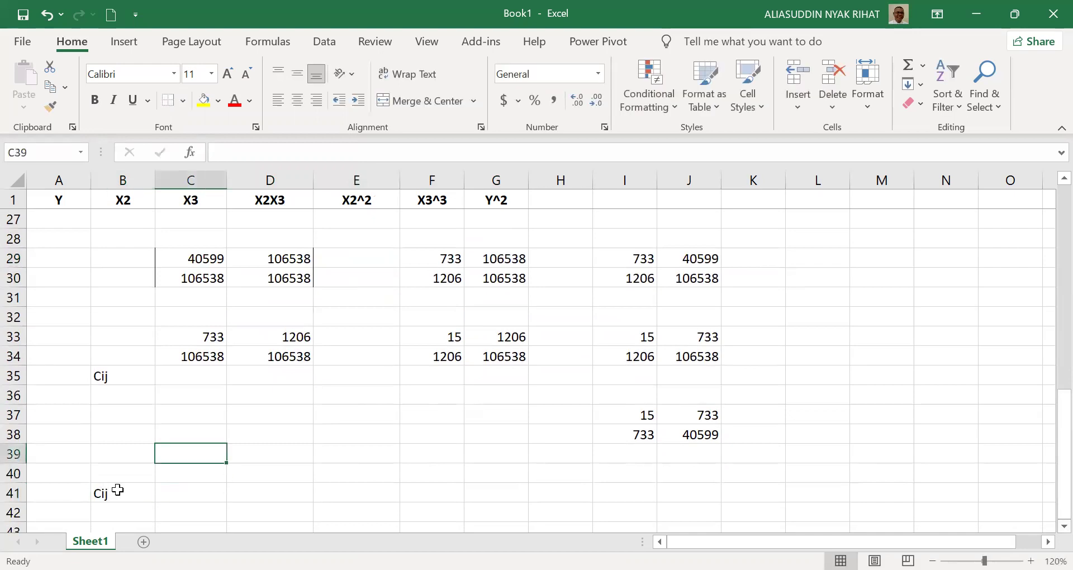
{"action": "type", "text": "="}
{"action": "left_click", "coordinate": [183, 259]}
{"action": "type", "text": "*"}
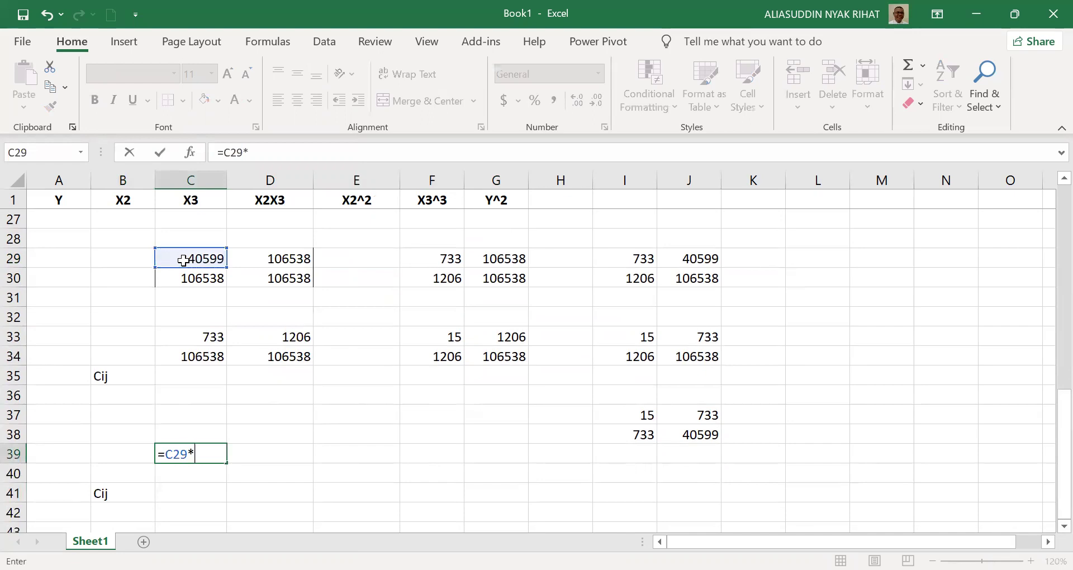
{"action": "left_click", "coordinate": [290, 278]}
{"action": "type", "text": "-"}
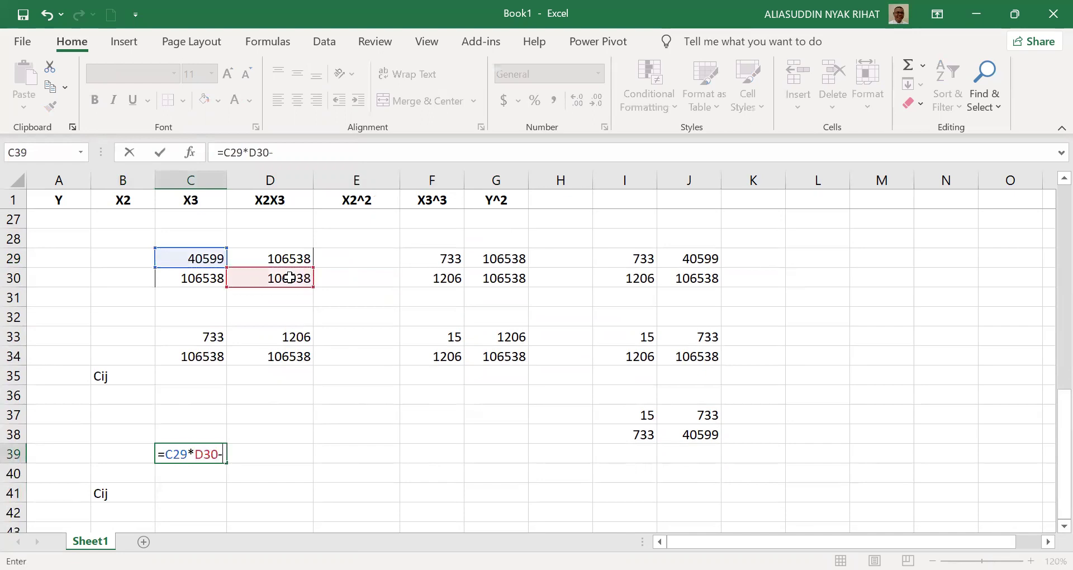
{"action": "type", "text": "("}
{"action": "left_click", "coordinate": [285, 257]}
{"action": "type", "text": "*"}
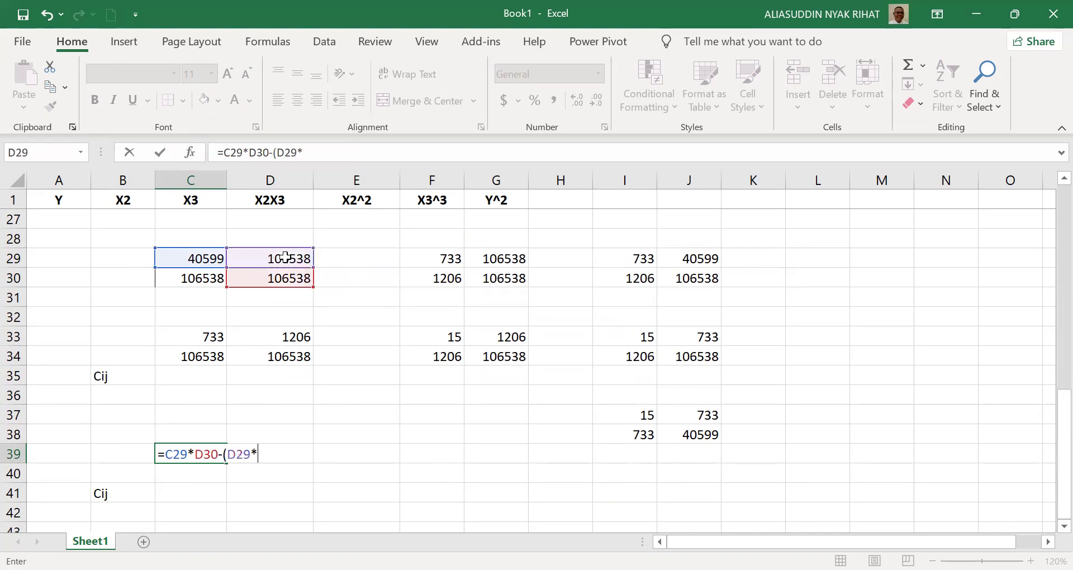
{"action": "left_click", "coordinate": [193, 279]}
{"action": "key", "text": "Return"}
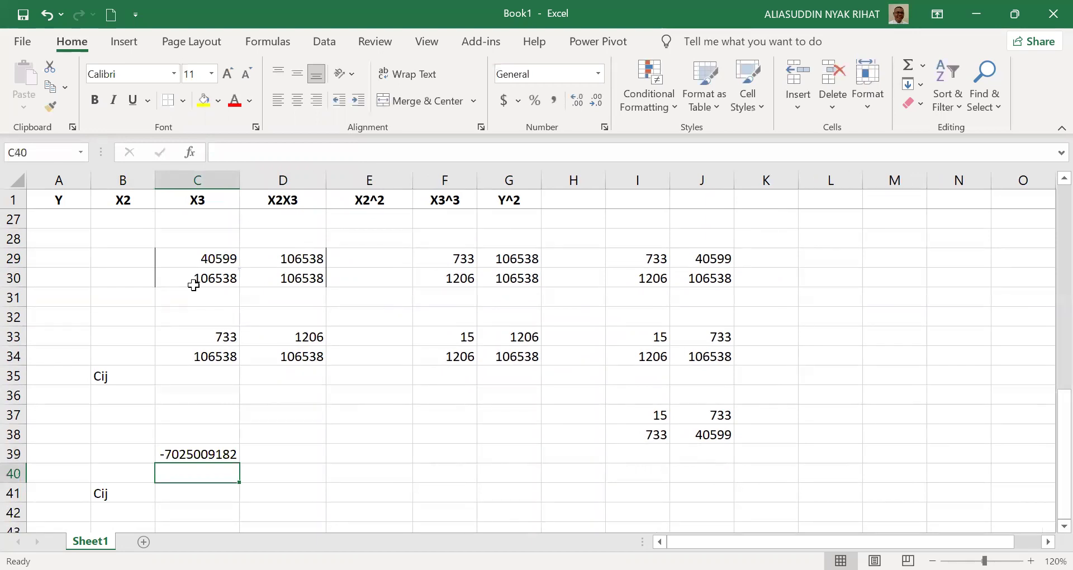
Label the first minor a11 in cell C28.
{"action": "left_click", "coordinate": [114, 263]}
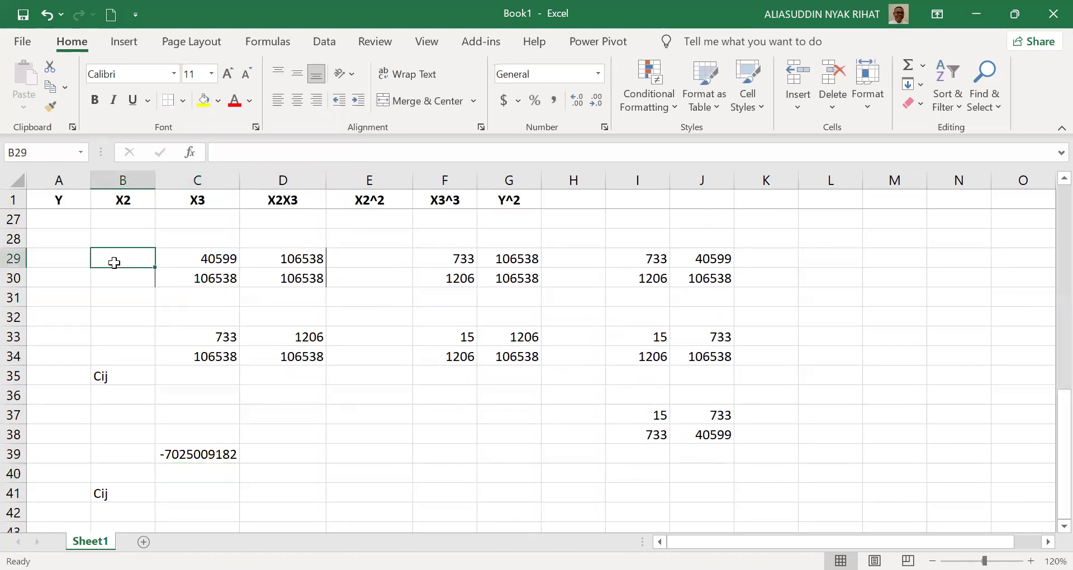
{"action": "left_click", "coordinate": [208, 241]}
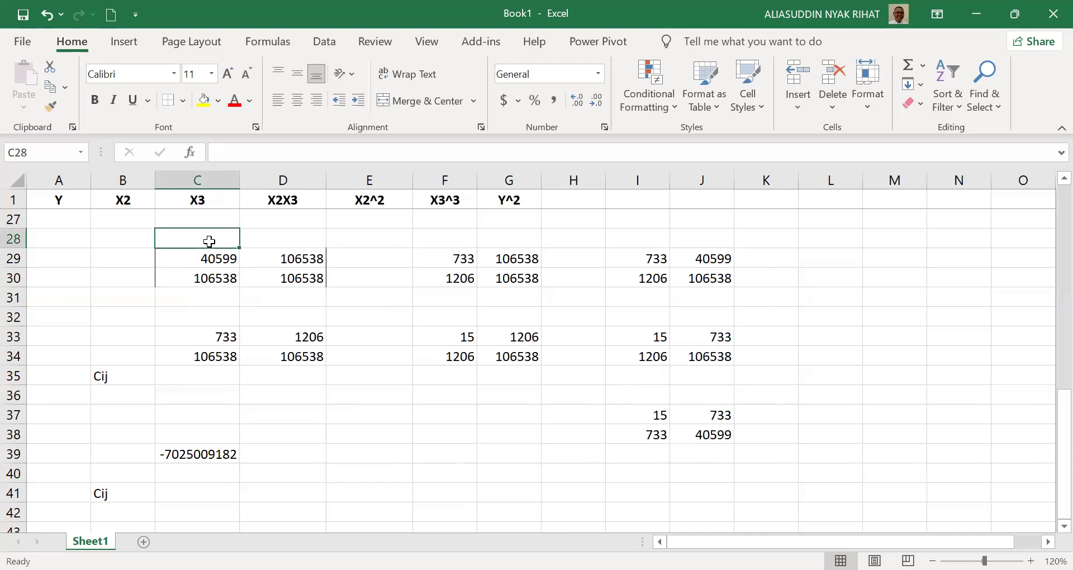
{"action": "type", "text": "a11"}
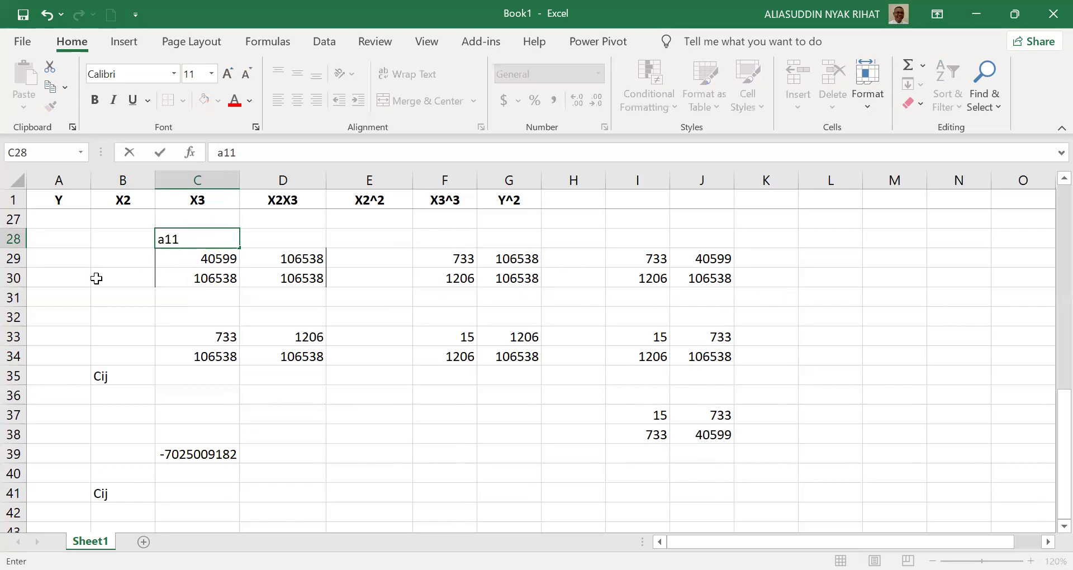
Enter the first minor's sign note in L28 as the plain text -1^2 =1.
{"action": "left_click", "coordinate": [831, 241]}
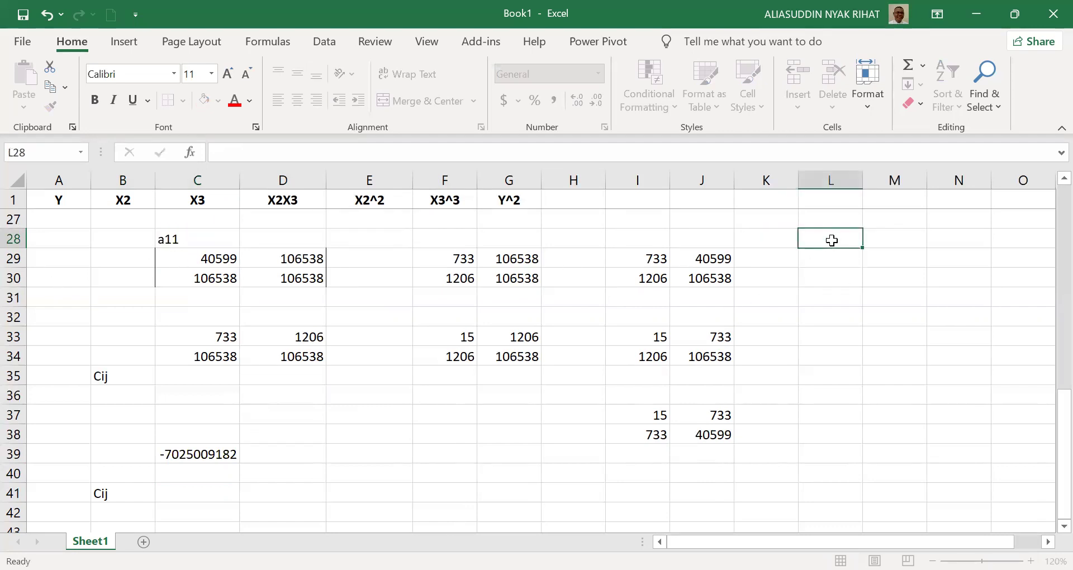
{"action": "type", "text": "-1^"}
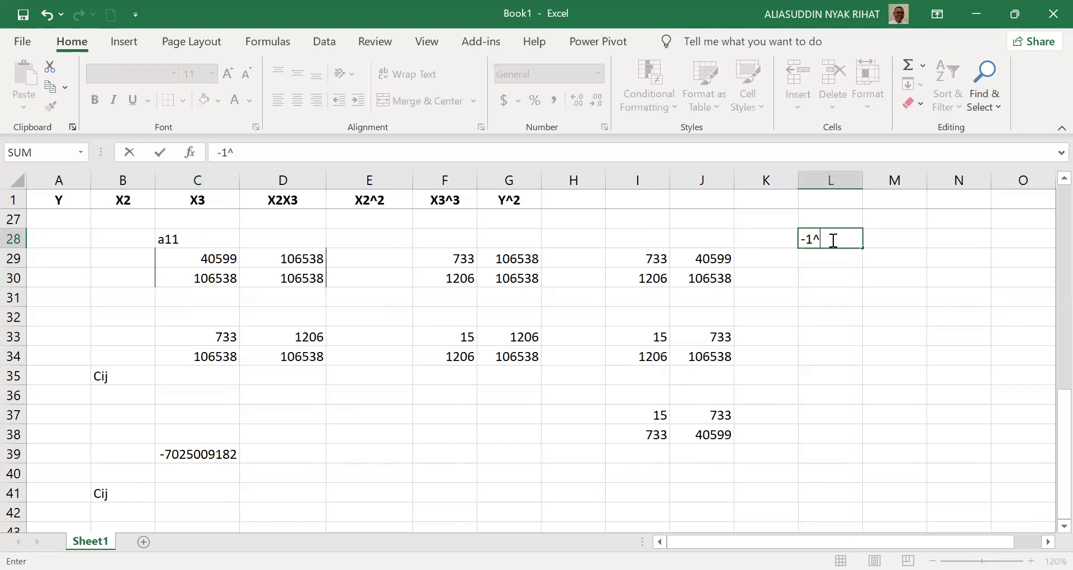
{"action": "type", "text": "2=1"}
{"action": "key", "text": "Return"}
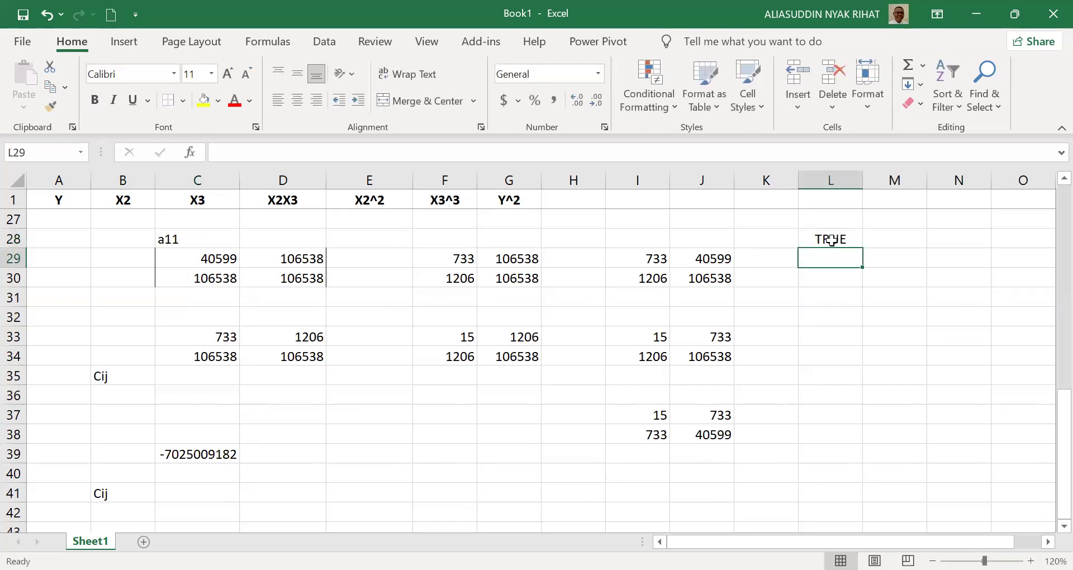
{"action": "left_click", "coordinate": [832, 238]}
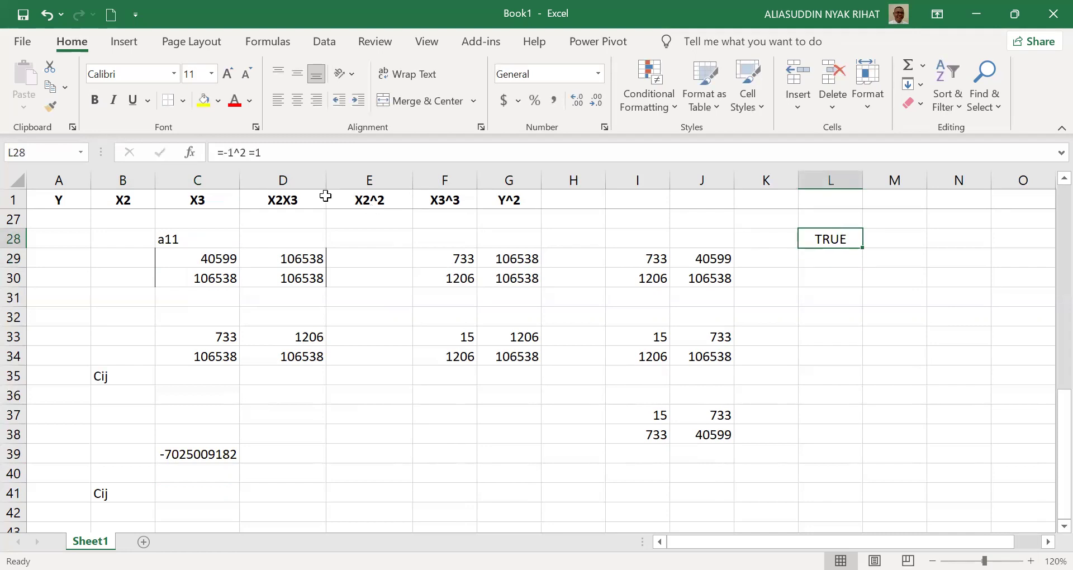
{"action": "left_click", "coordinate": [285, 155]}
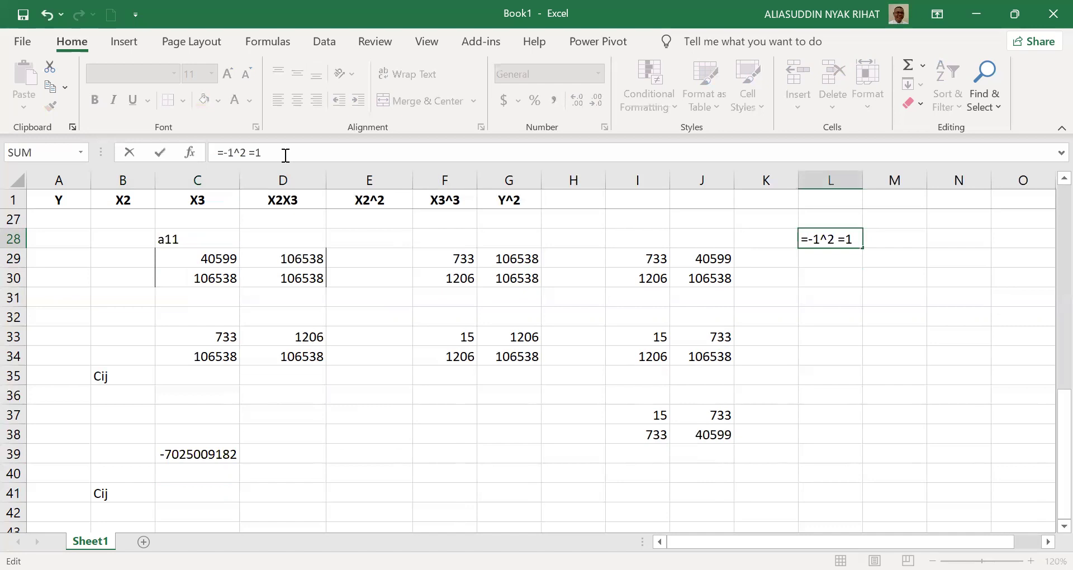
{"action": "key", "text": "Home"}
{"action": "key", "text": "Delete"}
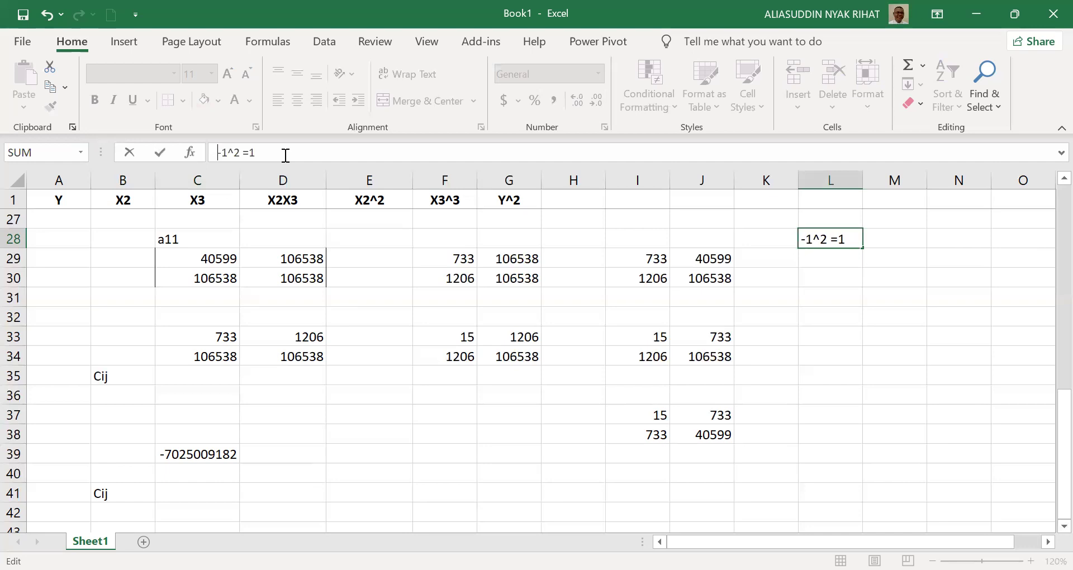
{"action": "key", "text": "Return"}
{"action": "key", "text": "Up"}
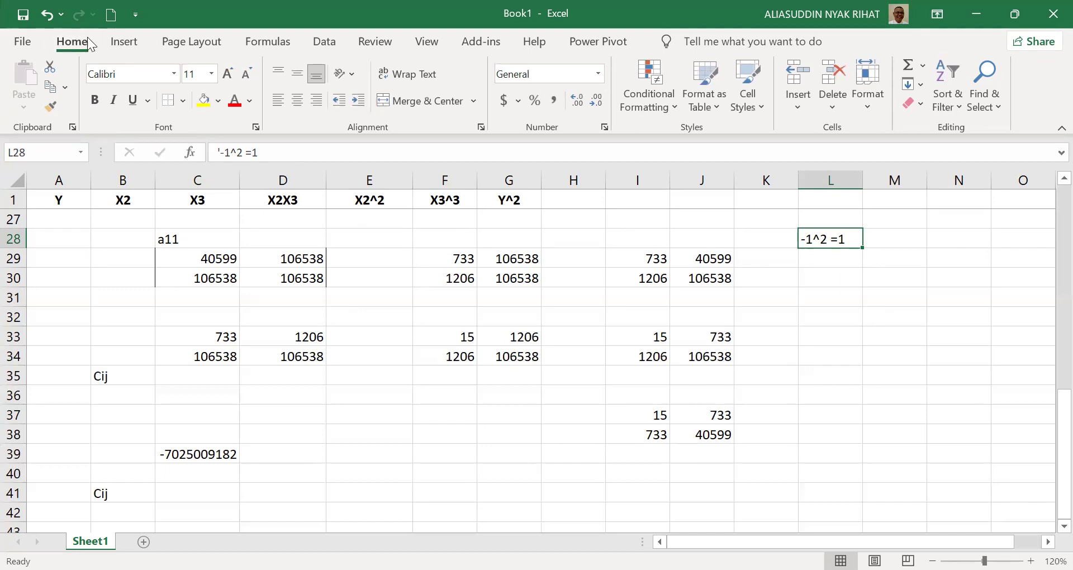
Label the second minor a12 in F28 and note its sign as the text -1^3 = -1 in M28.
{"action": "left_click", "coordinate": [461, 239]}
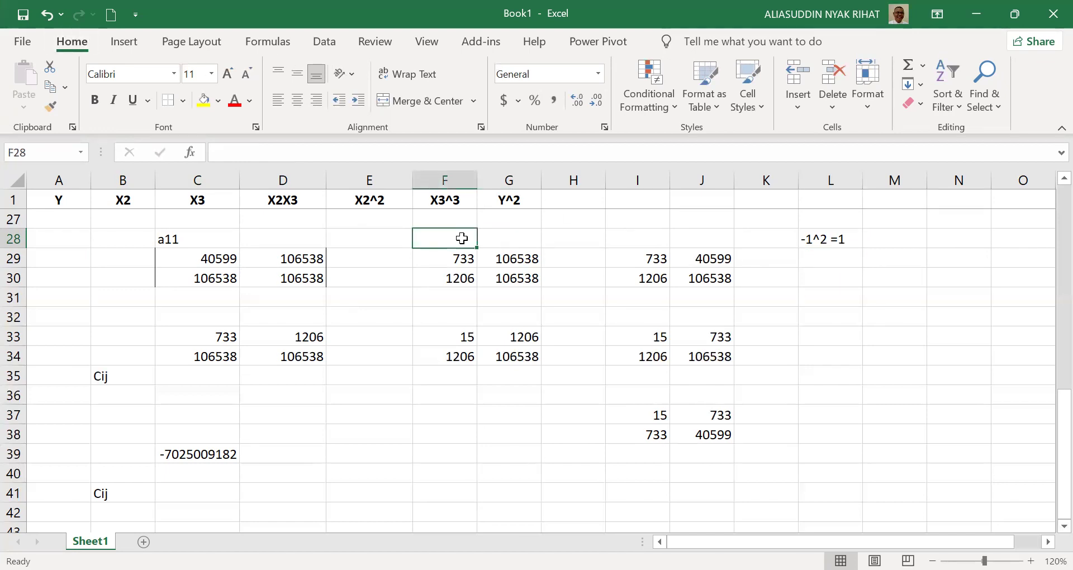
{"action": "type", "text": "a12"}
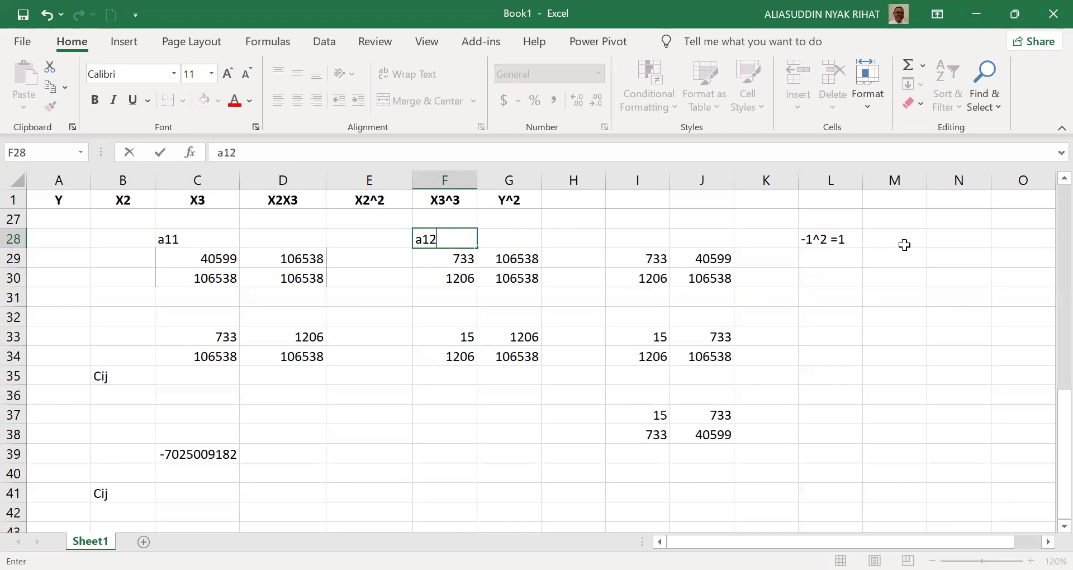
{"action": "left_click", "coordinate": [904, 244]}
{"action": "type", "text": "'"}
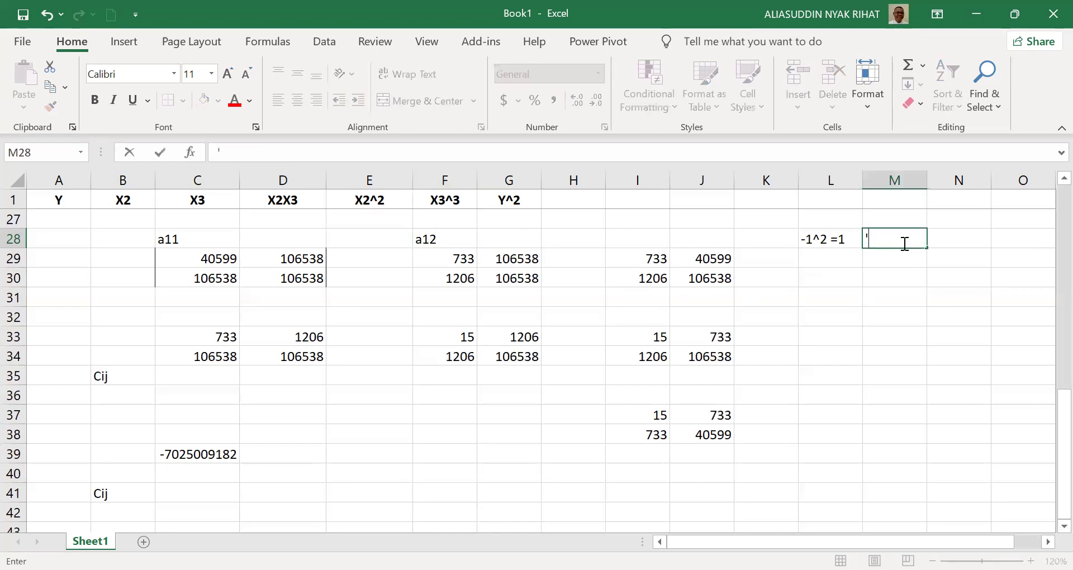
{"action": "type", "text": "-1^3 =-1"}
{"action": "key", "text": "Return"}
Compute the determinant of the second minor in D39 with the formula =F29*G30-(G29*F30).
{"action": "key", "text": "Left"}
{"action": "key", "text": "Left"}
{"action": "key", "text": "Left"}
{"action": "key", "text": "Left"}
{"action": "key", "text": "Left"}
{"action": "key", "text": "Left"}
{"action": "key", "text": "Left"}
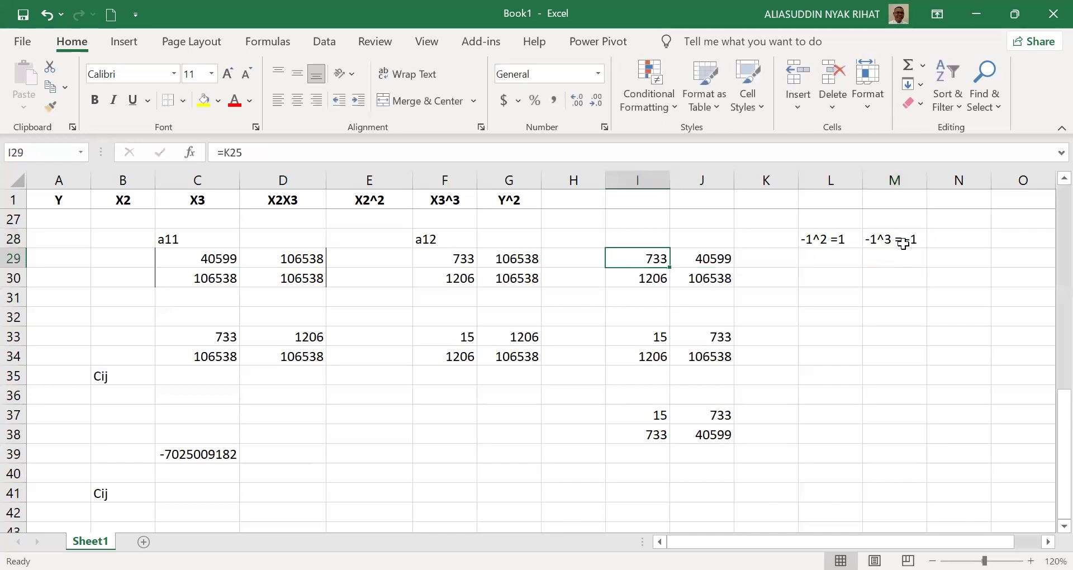
{"action": "key", "text": "Down"}
{"action": "key", "text": "Down"}
{"action": "key", "text": "Down"}
{"action": "key", "text": "Down"}
{"action": "key", "text": "Down"}
{"action": "key", "text": "Down"}
{"action": "key", "text": "Down"}
{"action": "key", "text": "Down"}
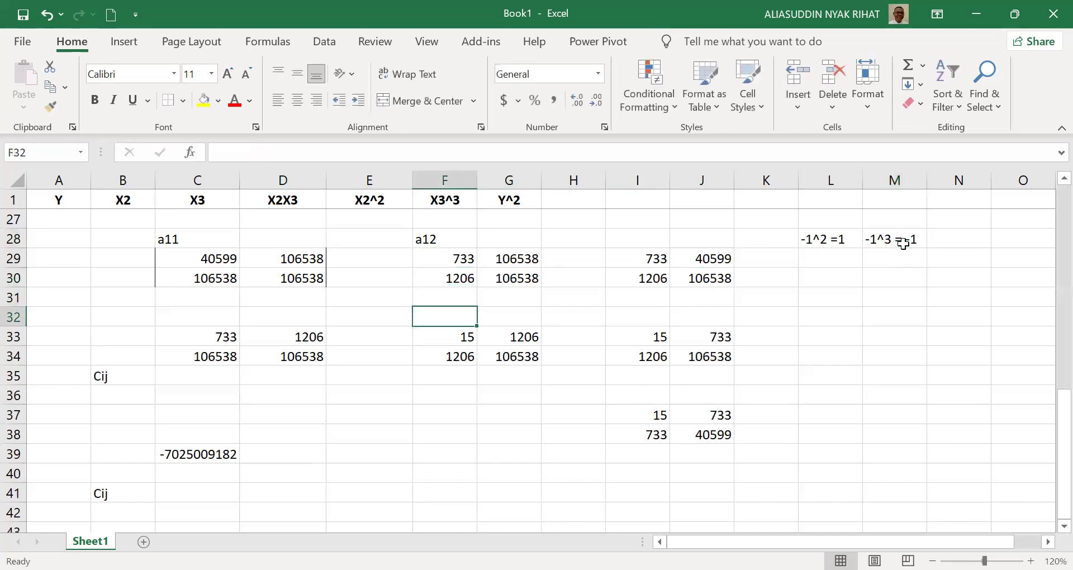
{"action": "key", "text": "Down"}
{"action": "key", "text": "Down"}
{"action": "key", "text": "Left"}
{"action": "key", "text": "Left"}
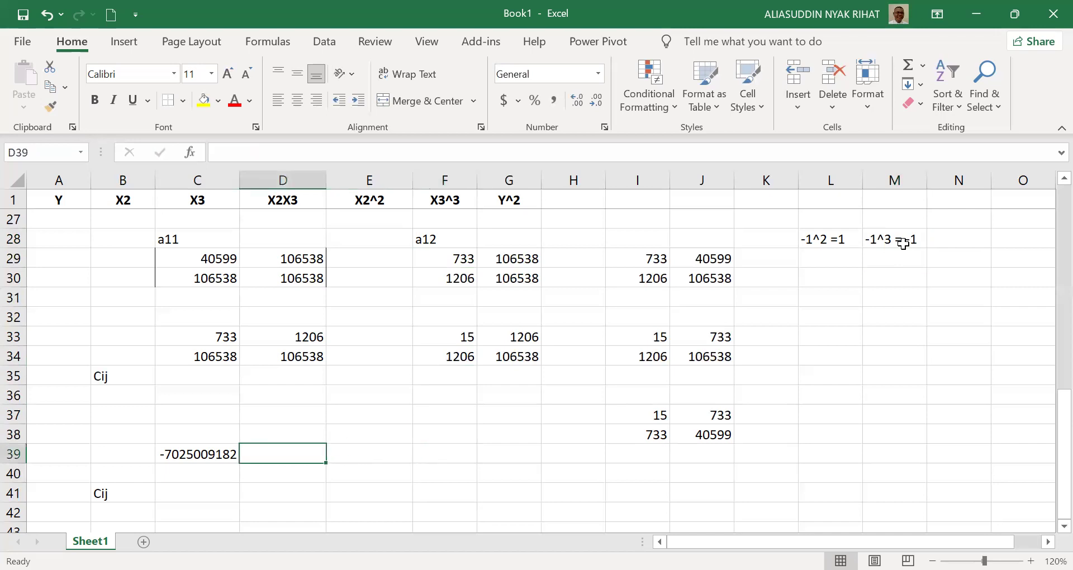
{"action": "type", "text": "="}
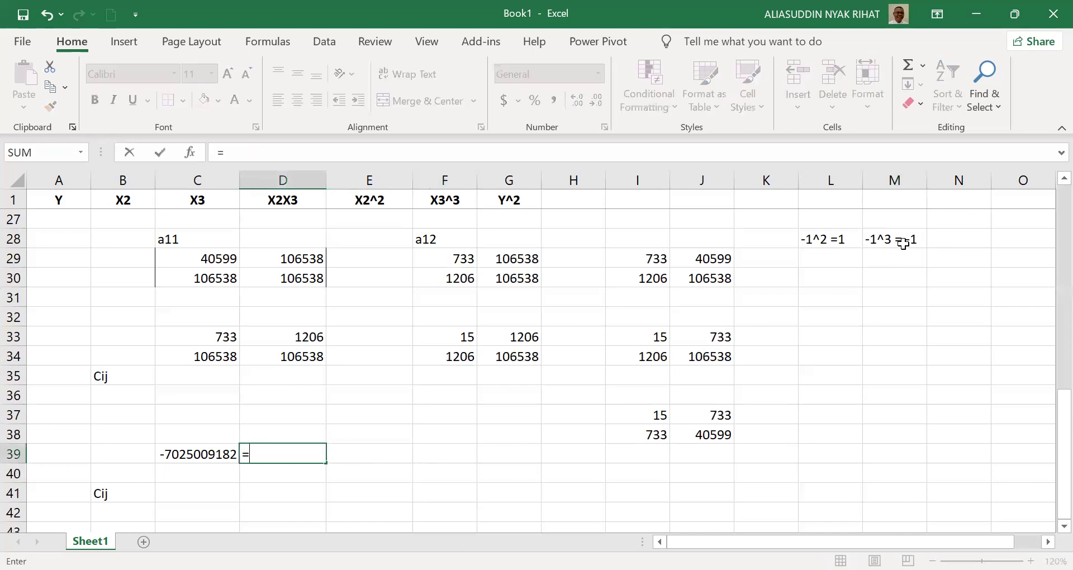
{"action": "left_click", "coordinate": [441, 257]}
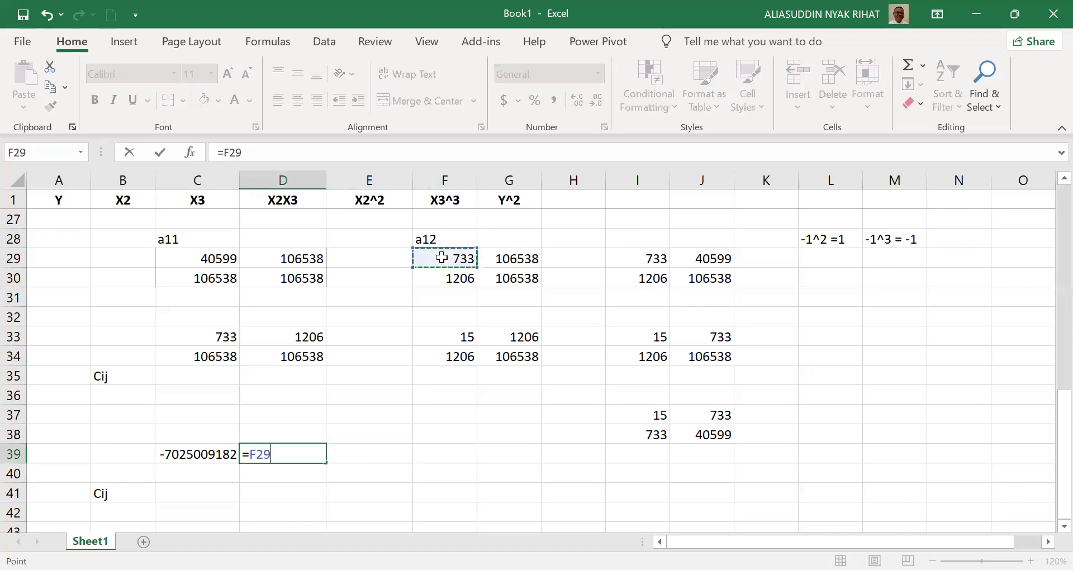
{"action": "type", "text": "*"}
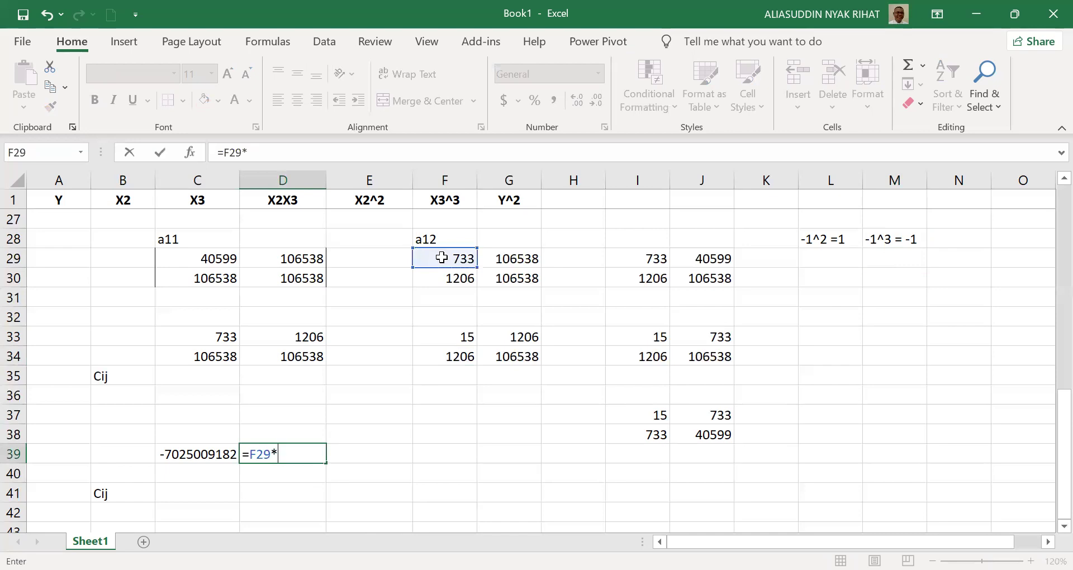
{"action": "left_click", "coordinate": [521, 278]}
{"action": "type", "text": "-("}
{"action": "left_click", "coordinate": [517, 259]}
{"action": "type", "text": "*"}
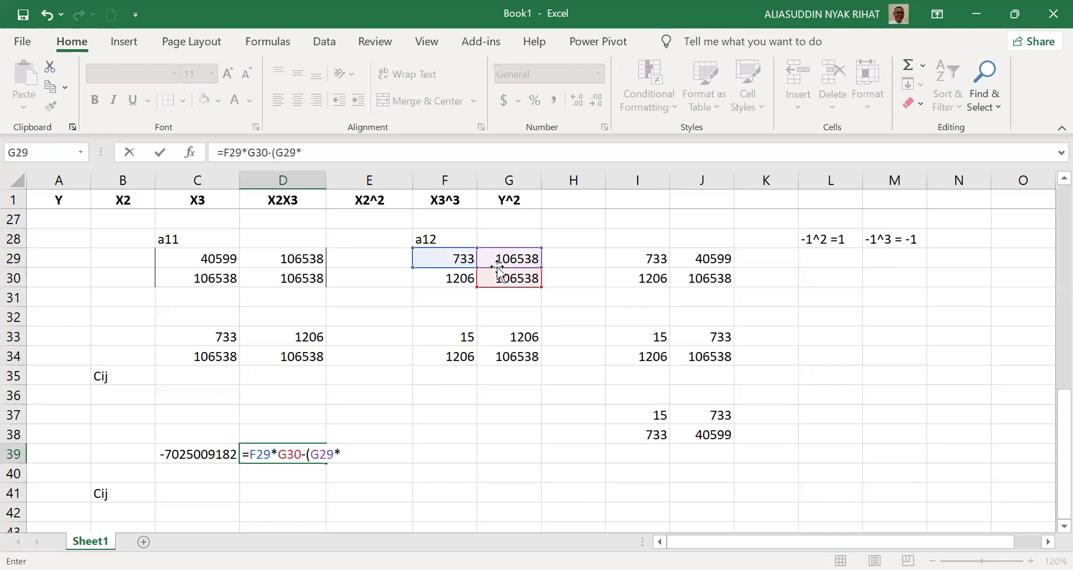
{"action": "left_click", "coordinate": [462, 277]}
{"action": "type", "text": ")"}
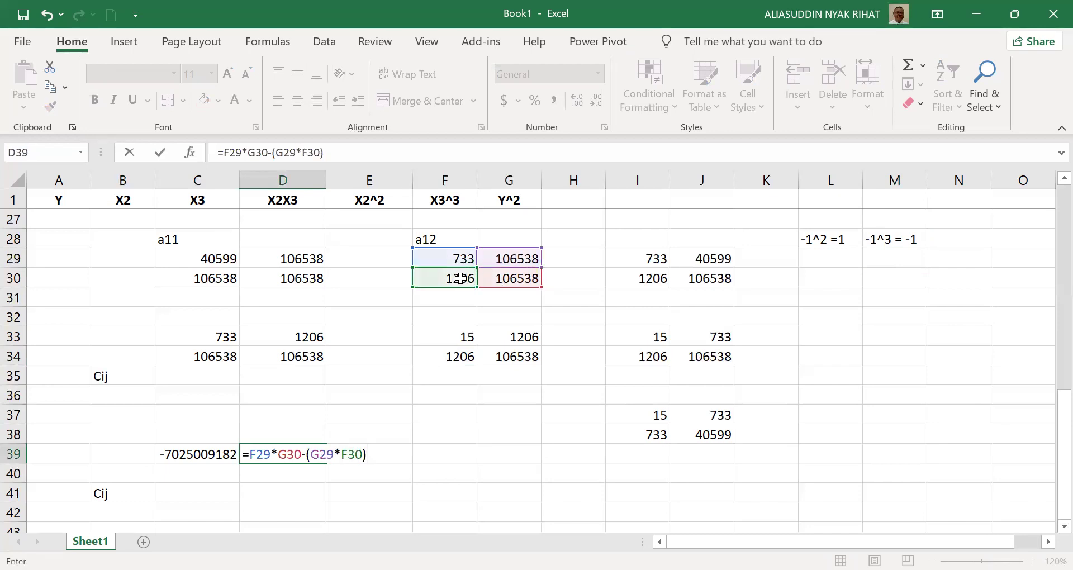
{"action": "key", "text": "ctrl+Return"}
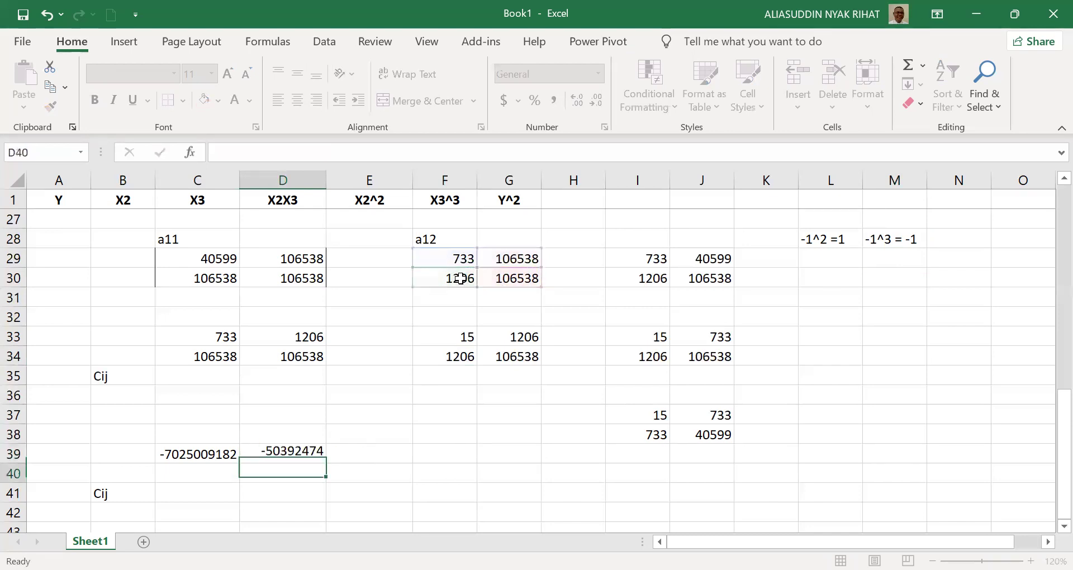
Apply the cofactor sign in D39 by changing the formula to =(F29*G30-(G29*F30))*-1.
{"action": "key", "text": "F2"}
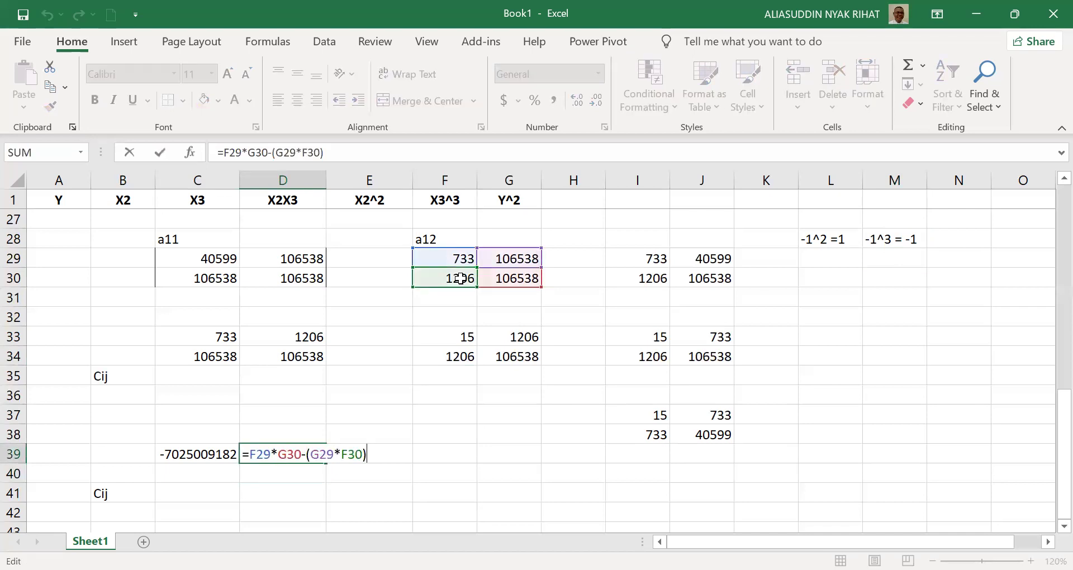
{"action": "key", "text": "Home"}
{"action": "key", "text": "Right"}
{"action": "type", "text": "("}
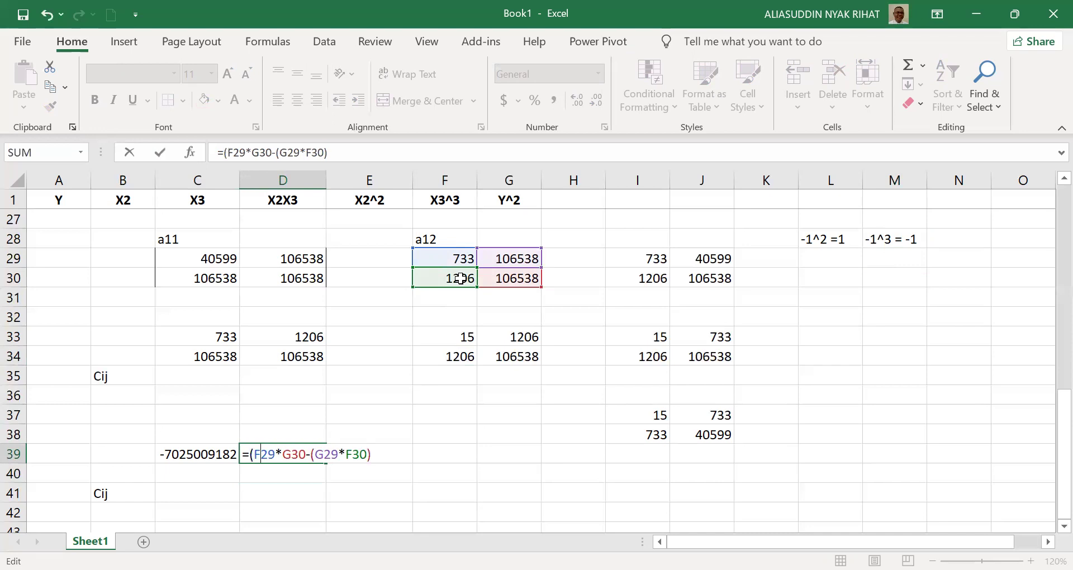
{"action": "key", "text": "End"}
{"action": "type", "text": ")*1"}
{"action": "key", "text": "Return"}
{"action": "key", "text": "Up"}
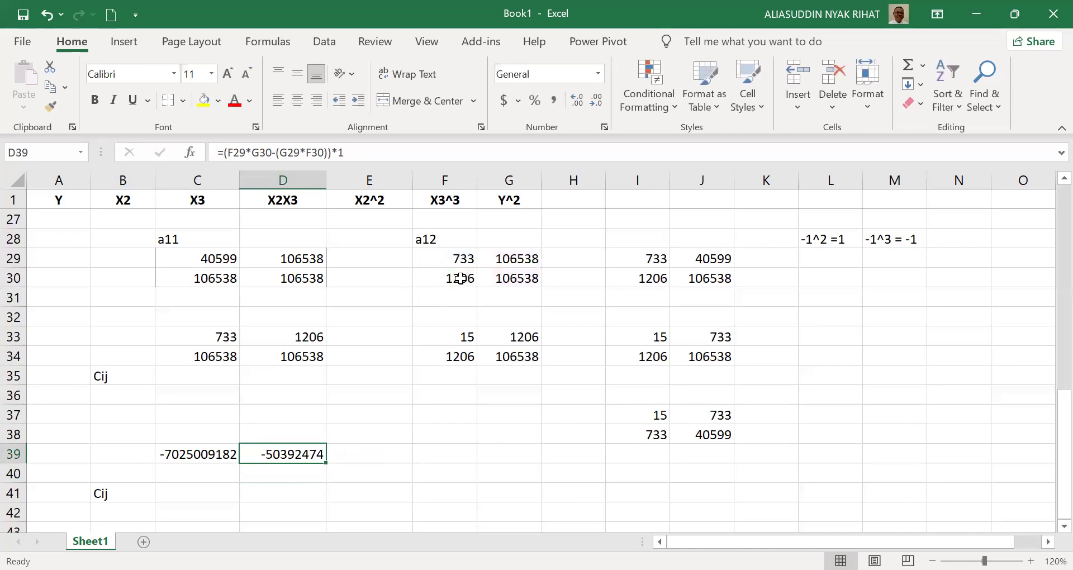
{"action": "key", "text": "F2"}
{"action": "key", "text": "Right"}
{"action": "type", "text": "-"}
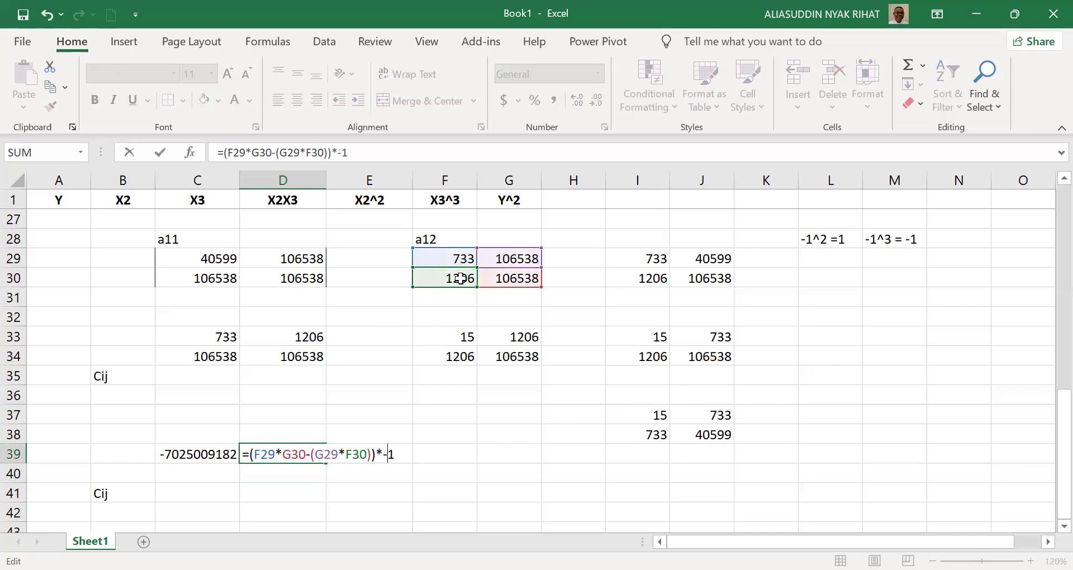
{"action": "key", "text": "Return"}
{"action": "key", "text": "Up"}
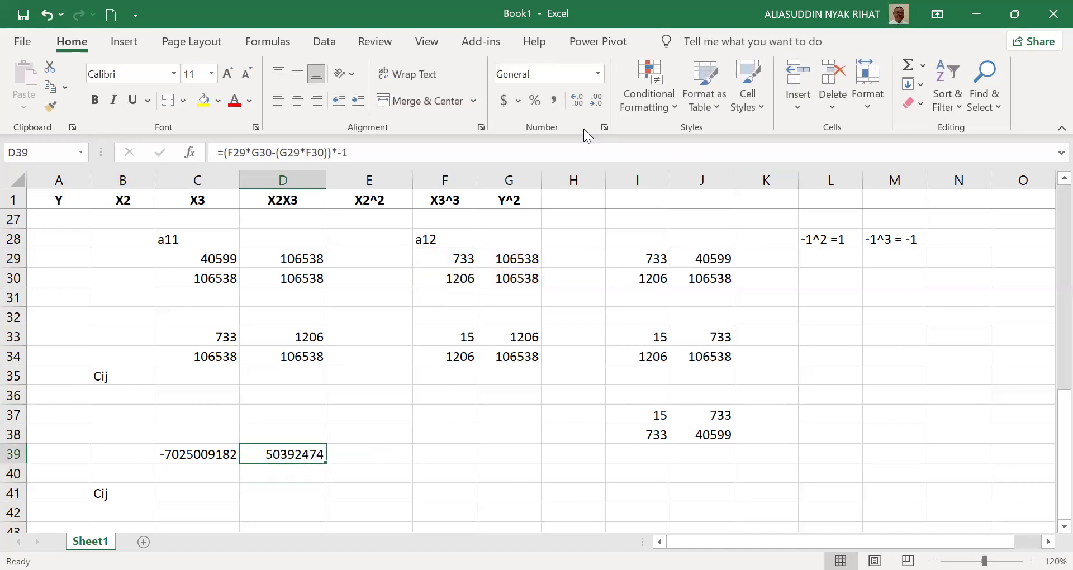
Note the third minor's cofactor sign in N28 as the plain text -1^4.
{"action": "left_click", "coordinate": [371, 455]}
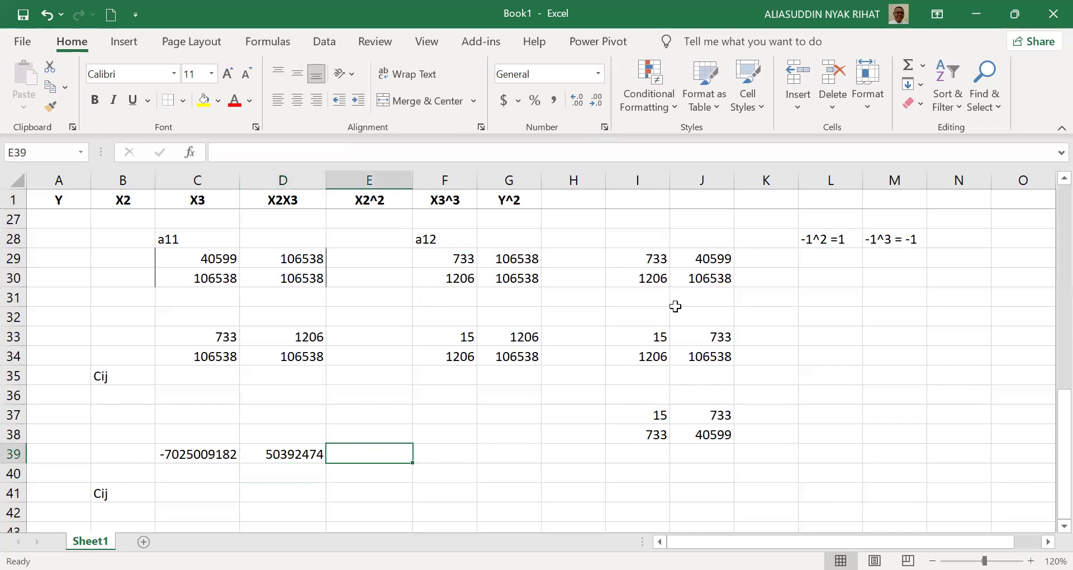
{"action": "left_click", "coordinate": [954, 242]}
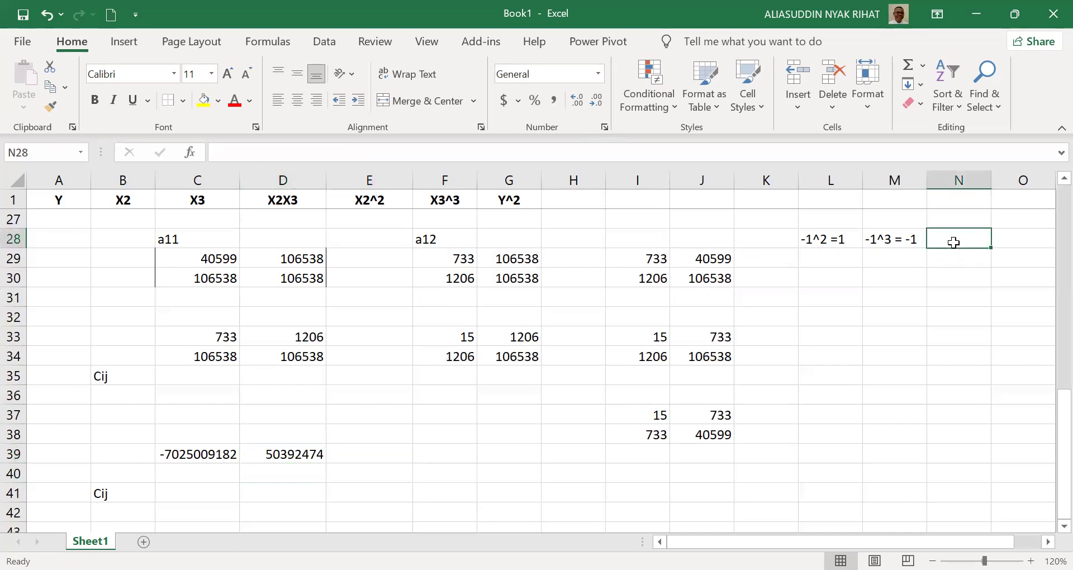
{"action": "type", "text": "'-1"}
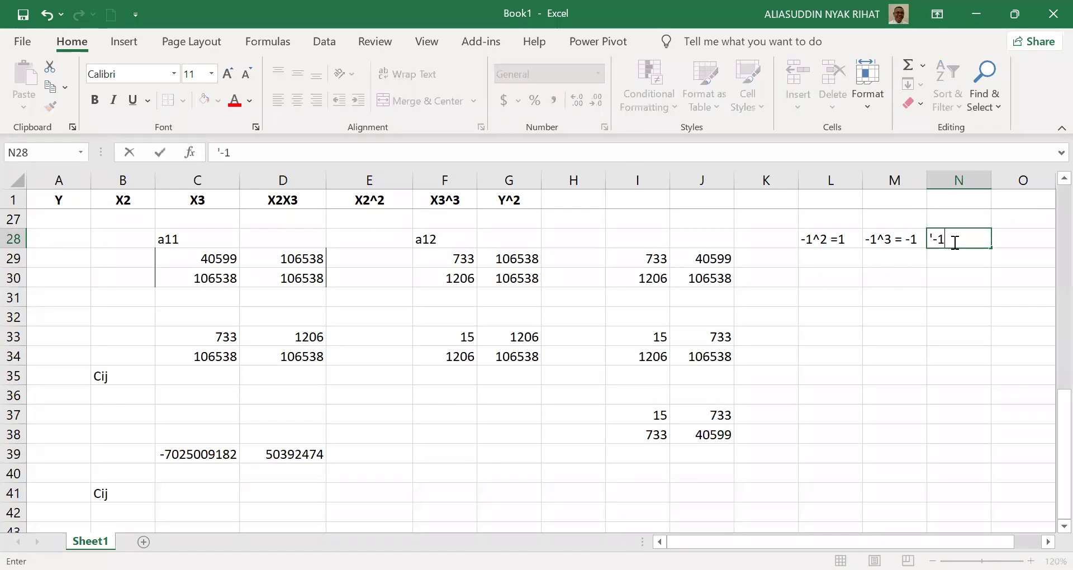
{"action": "type", "text": "^13"}
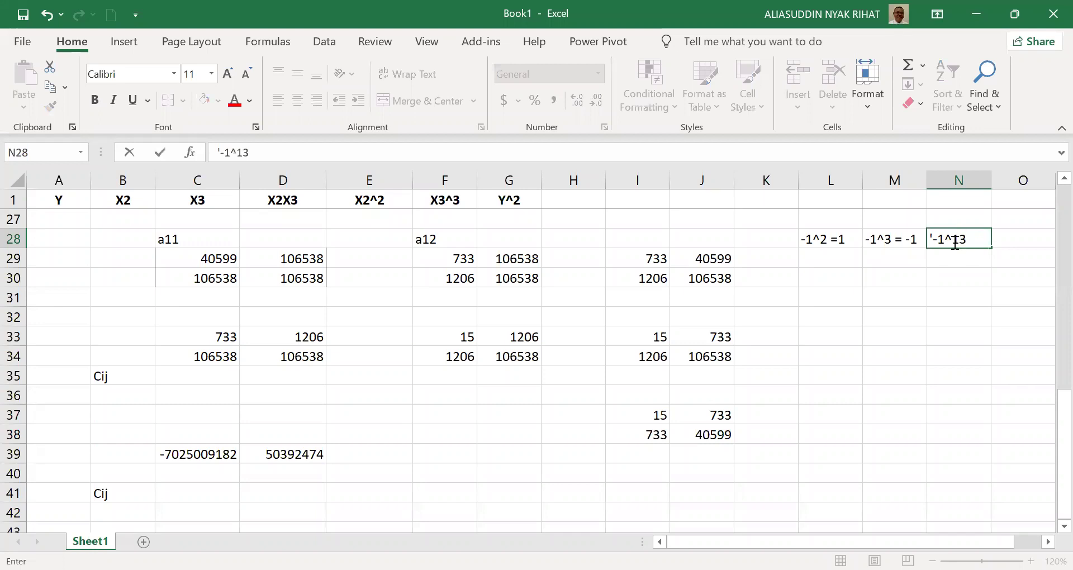
{"action": "key", "text": "BackSpace"}
{"action": "key", "text": "BackSpace"}
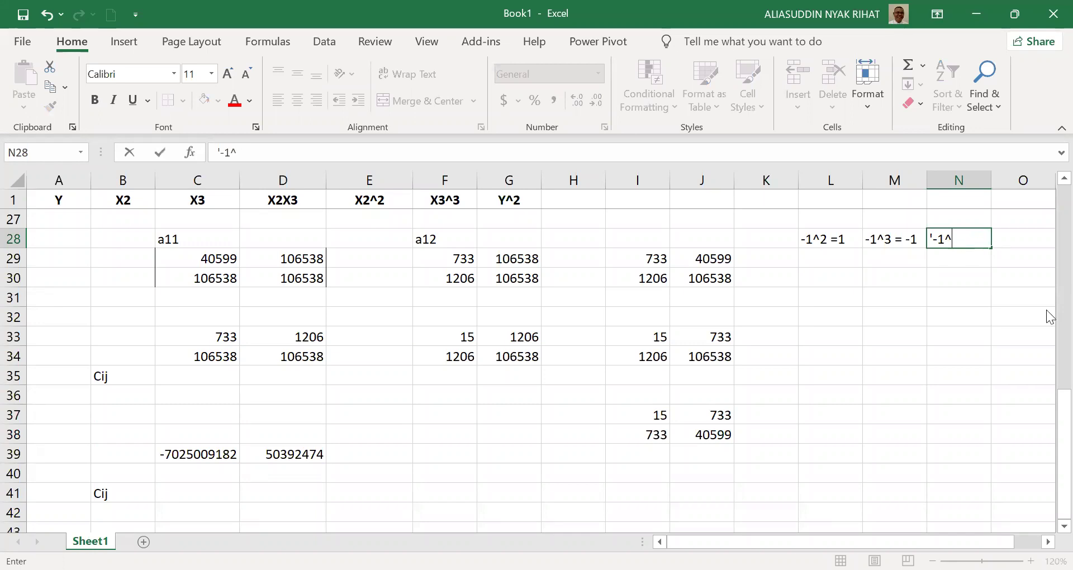
{"action": "type", "text": "4"}
{"action": "key", "text": "Return"}
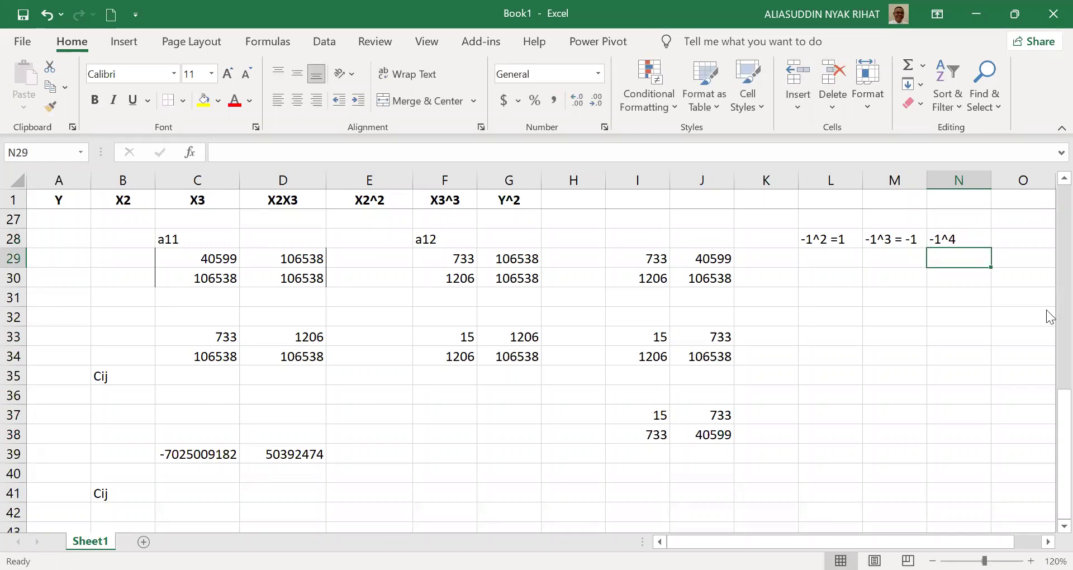
Label the third minor a13 in I28.
{"action": "key", "text": "Up"}
{"action": "key", "text": "Left"}
{"action": "key", "text": "Left"}
{"action": "key", "text": "Left"}
{"action": "key", "text": "Left"}
{"action": "key", "text": "Left"}
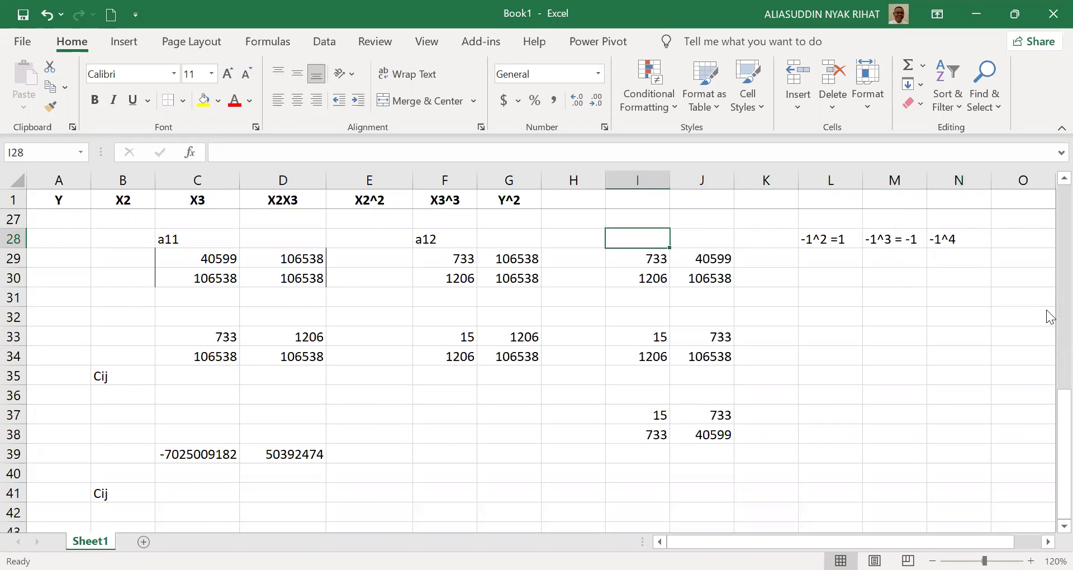
{"action": "type", "text": "a13"}
{"action": "key", "text": "Return"}
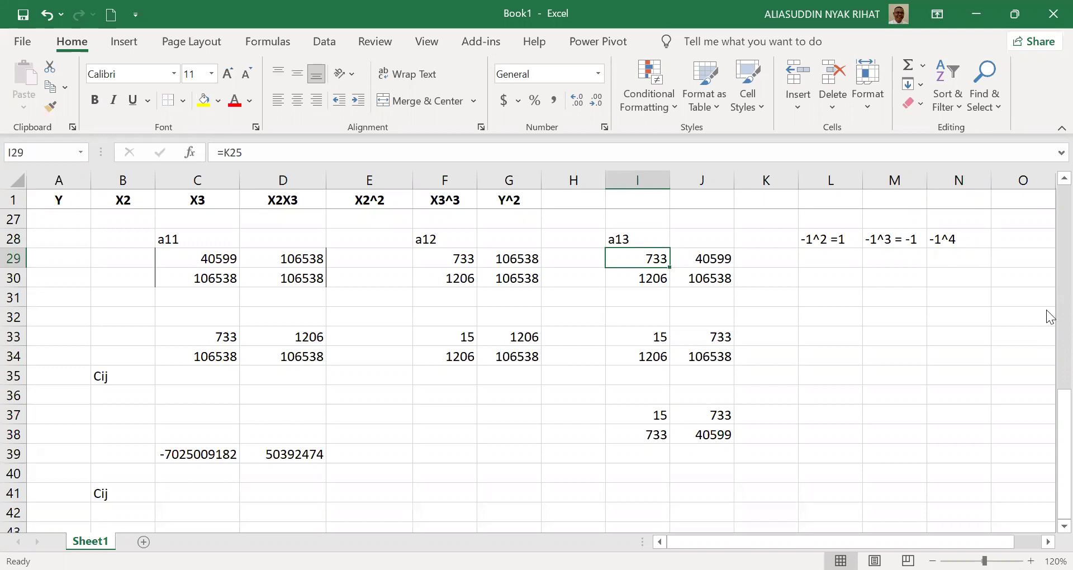
Compute the determinant of the a13 minor in E39 with the formula =I29*J30-(J29*I30).
{"action": "key", "text": "Down"}
{"action": "key", "text": "Down"}
{"action": "key", "text": "Down"}
{"action": "key", "text": "Down"}
{"action": "key", "text": "Down"}
{"action": "key", "text": "Down"}
{"action": "key", "text": "Down"}
{"action": "key", "text": "Down"}
{"action": "key", "text": "Down"}
{"action": "key", "text": "Down"}
{"action": "key", "text": "Left"}
{"action": "key", "text": "Left"}
{"action": "key", "text": "Left"}
{"action": "key", "text": "Left"}
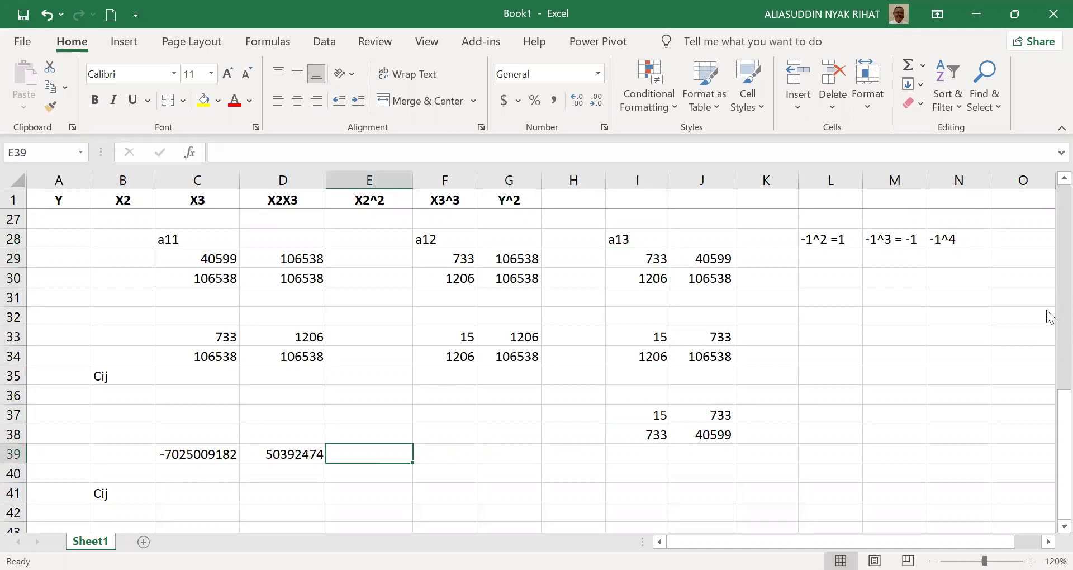
{"action": "type", "text": "="}
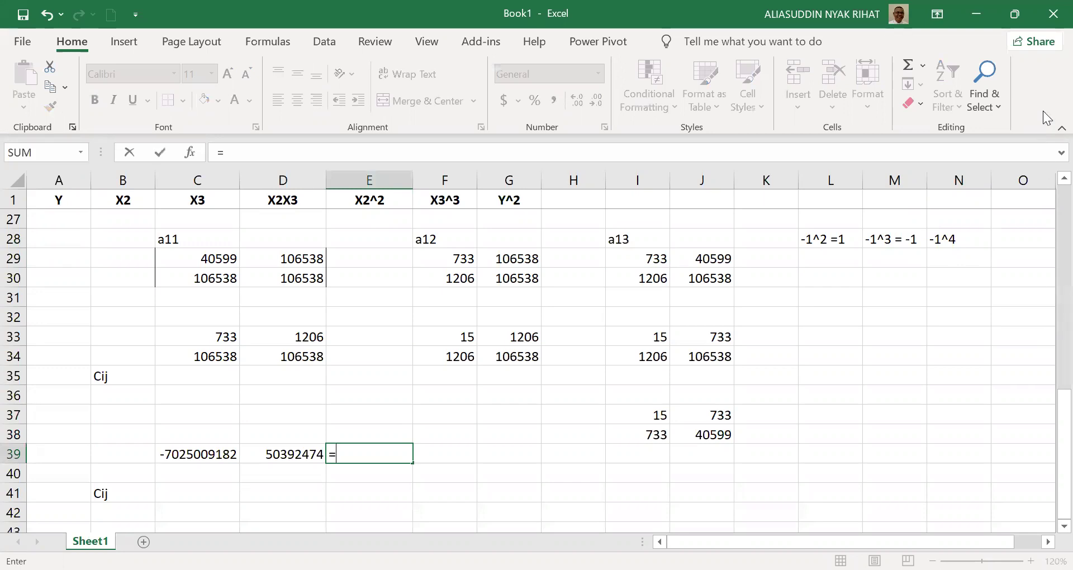
{"action": "left_click", "coordinate": [639, 257]}
{"action": "type", "text": "*"}
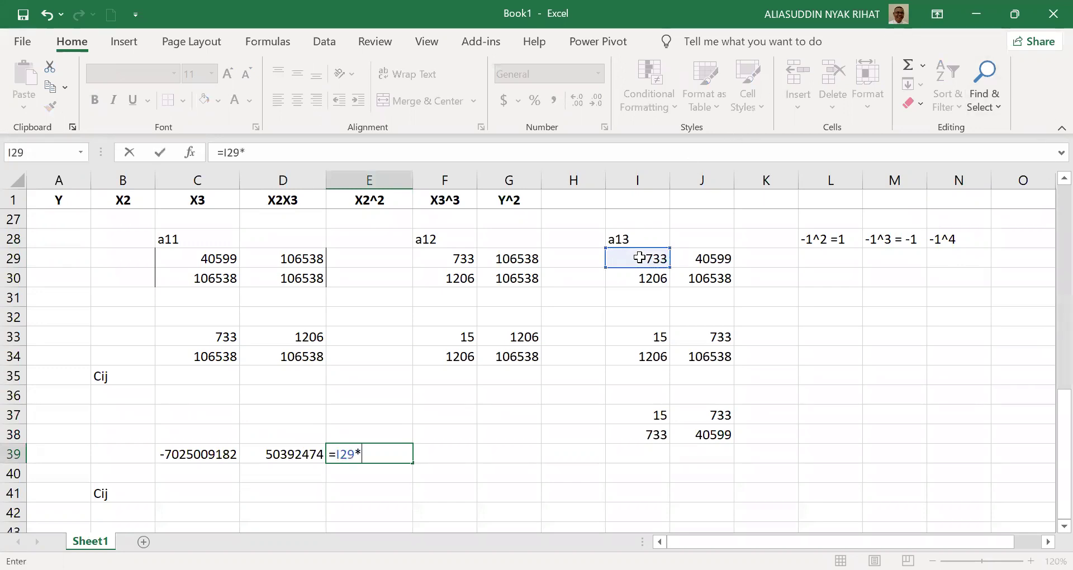
{"action": "left_click", "coordinate": [719, 281]}
{"action": "type", "text": "-("}
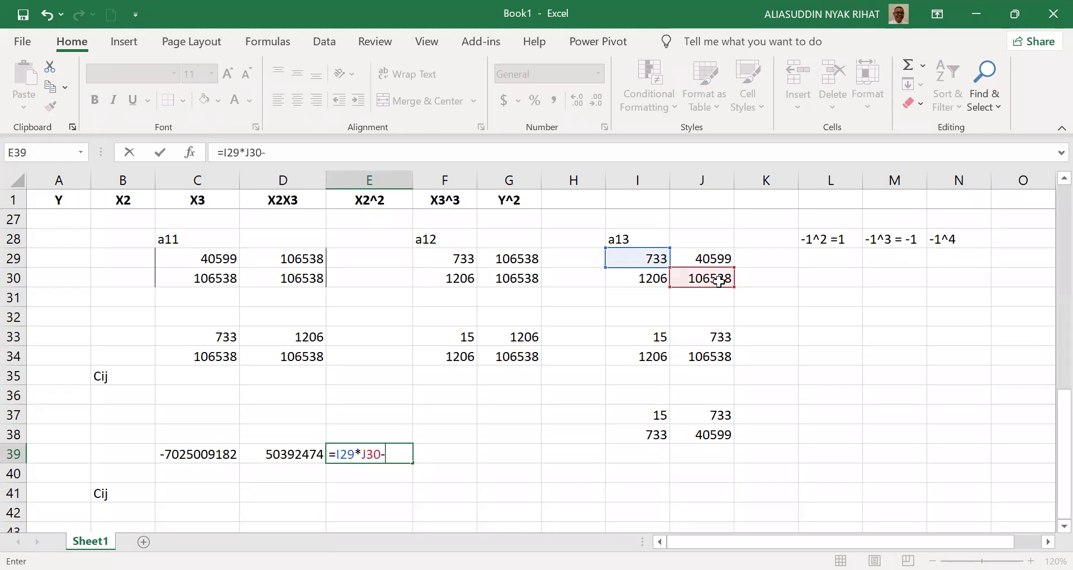
{"action": "left_click", "coordinate": [711, 256]}
{"action": "type", "text": "*"}
{"action": "left_click", "coordinate": [652, 281]}
{"action": "type", "text": ")"}
{"action": "key", "text": "Return"}
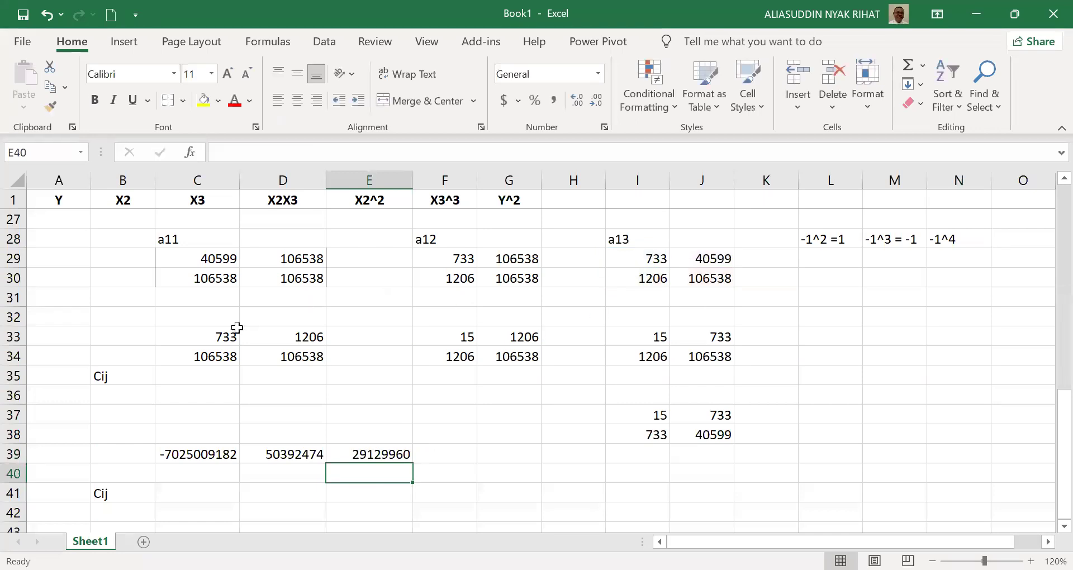
Compute the signed determinant of the C33:D34 minor in D37, accepting the corrected formula =((C33*D34)-(D33*C34)*-1).
{"action": "left_click", "coordinate": [229, 336]}
{"action": "left_click", "coordinate": [287, 355]}
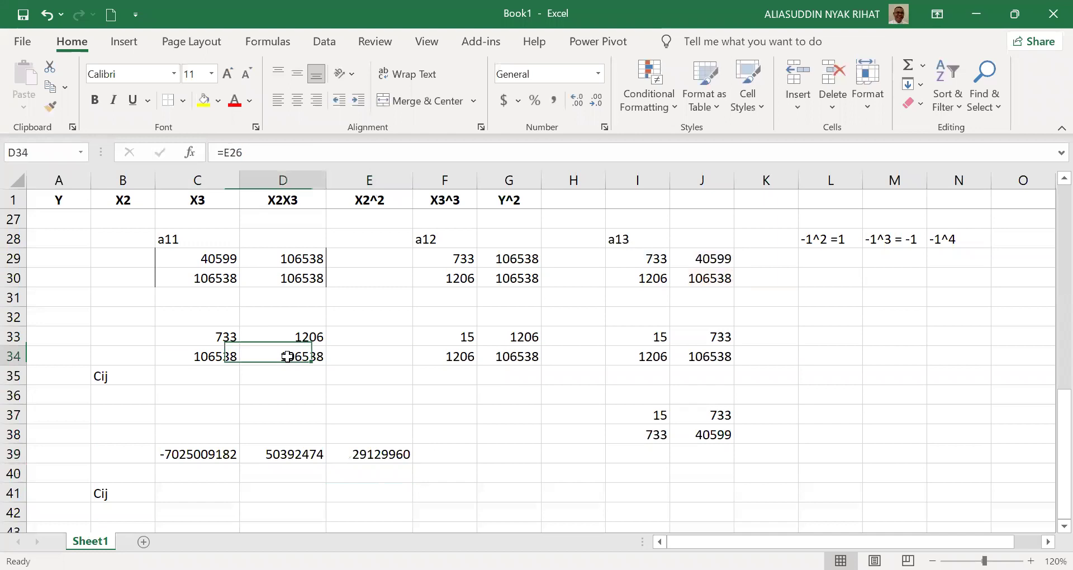
{"action": "left_click", "coordinate": [322, 335]}
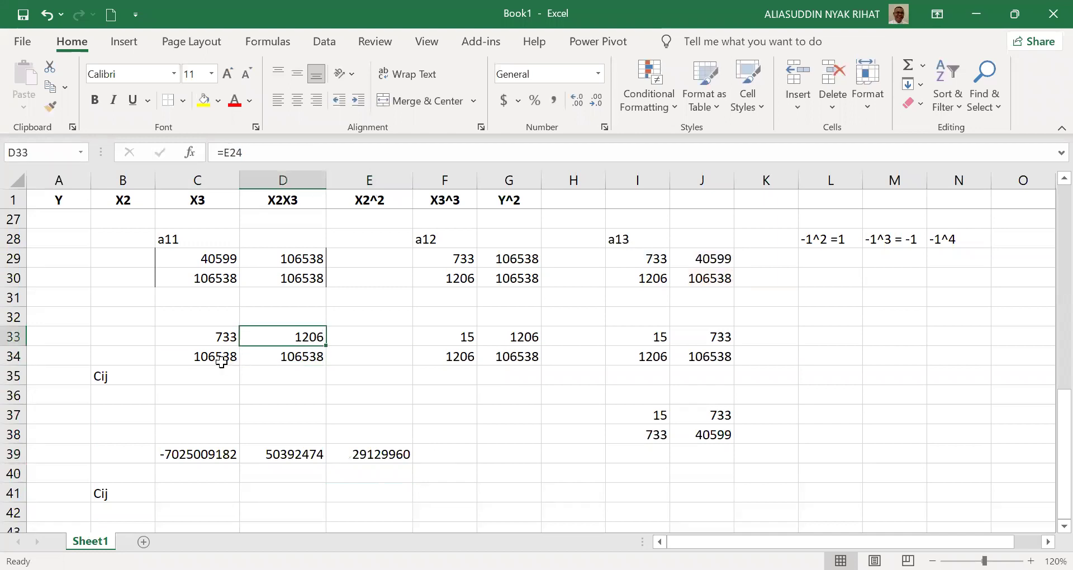
{"action": "left_click", "coordinate": [223, 361]}
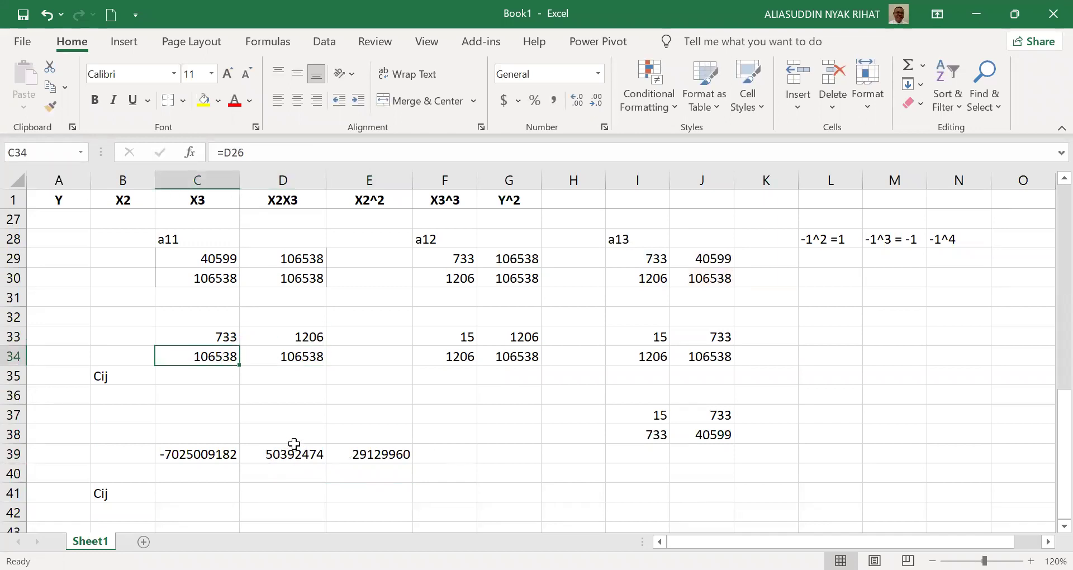
{"action": "left_click", "coordinate": [280, 410]}
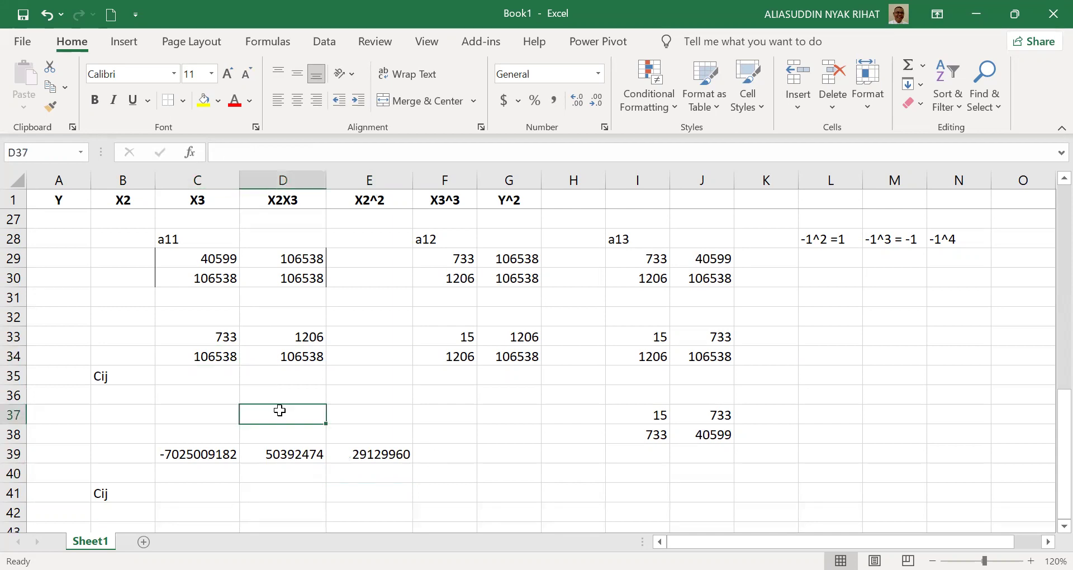
{"action": "type", "text": "=(("}
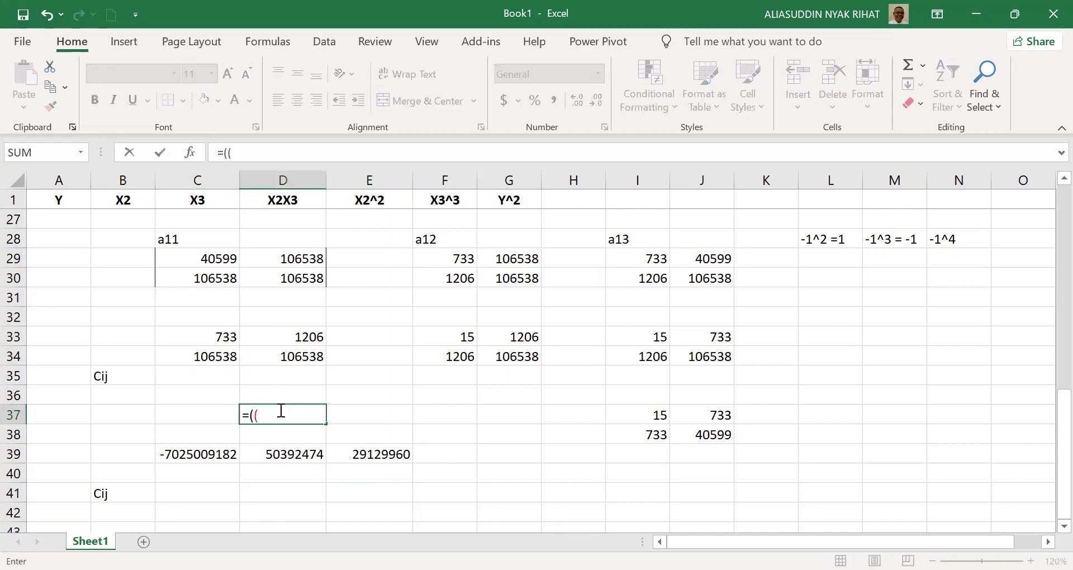
{"action": "left_click", "coordinate": [222, 338]}
{"action": "type", "text": "*"}
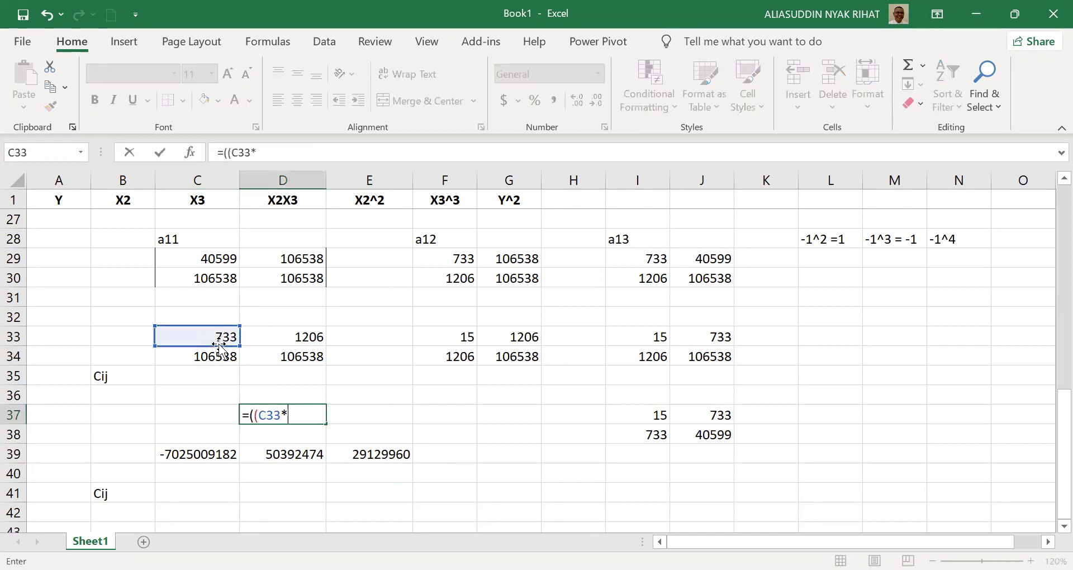
{"action": "left_click", "coordinate": [280, 361]}
{"action": "type", "text": ")-("}
{"action": "left_click", "coordinate": [284, 336]}
{"action": "type", "text": "*"}
{"action": "left_click", "coordinate": [218, 355]}
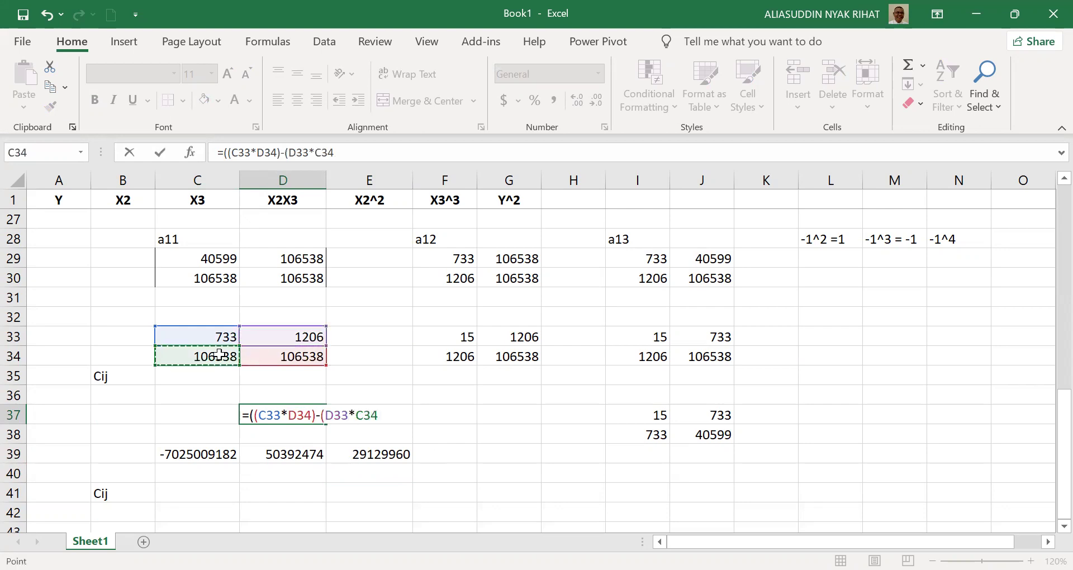
{"action": "type", "text": ")*-1"}
{"action": "key", "text": "Return"}
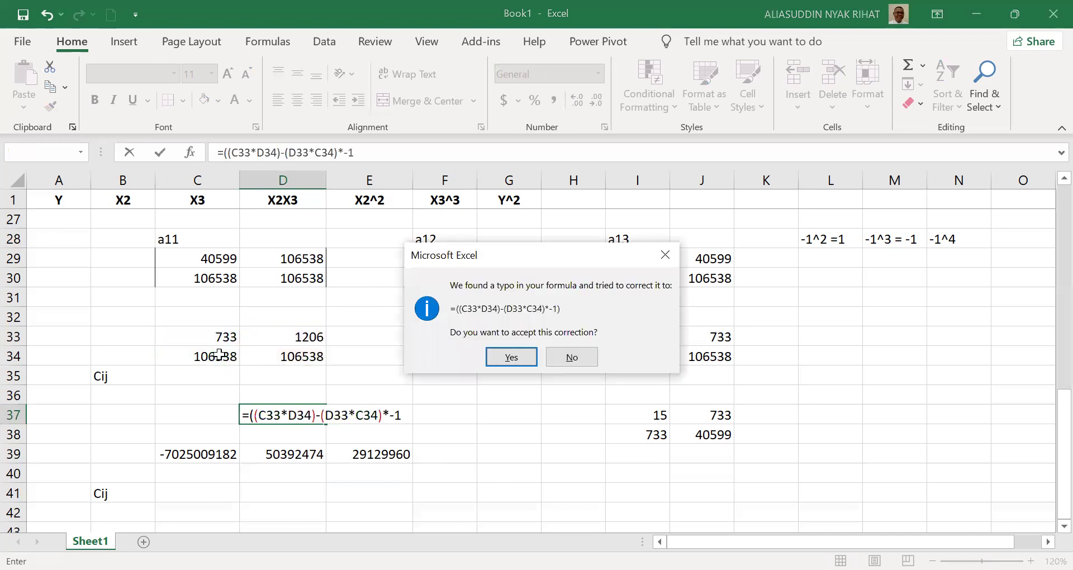
{"action": "key", "text": "Return"}
{"action": "key", "text": "Up"}
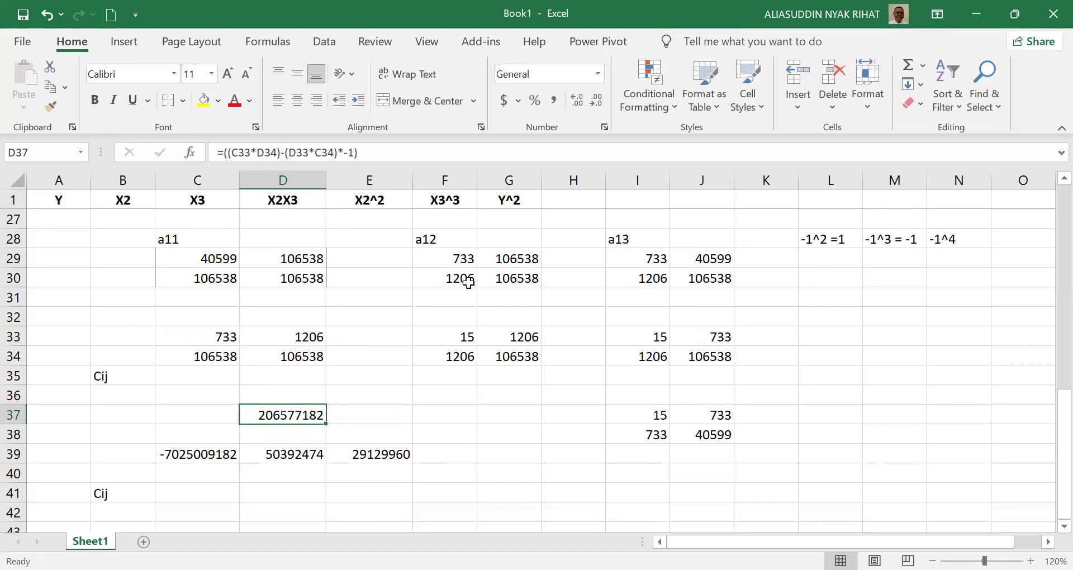
Examine the off-diagonal and last entries of the numeric X'X matrix in C24:E26 that feed the minors.
{"action": "left_click", "coordinate": [353, 370]}
{"action": "key", "text": "Up"}
{"action": "key", "text": "Up"}
{"action": "key", "text": "Up"}
{"action": "key", "text": "Up"}
{"action": "key", "text": "Up"}
{"action": "key", "text": "Up"}
{"action": "key", "text": "Up"}
{"action": "key", "text": "Up"}
{"action": "key", "text": "Up"}
{"action": "key", "text": "Up"}
{"action": "key", "text": "Up"}
{"action": "key", "text": "Up"}
{"action": "key", "text": "Up"}
{"action": "key", "text": "Down"}
{"action": "key", "text": "Down"}
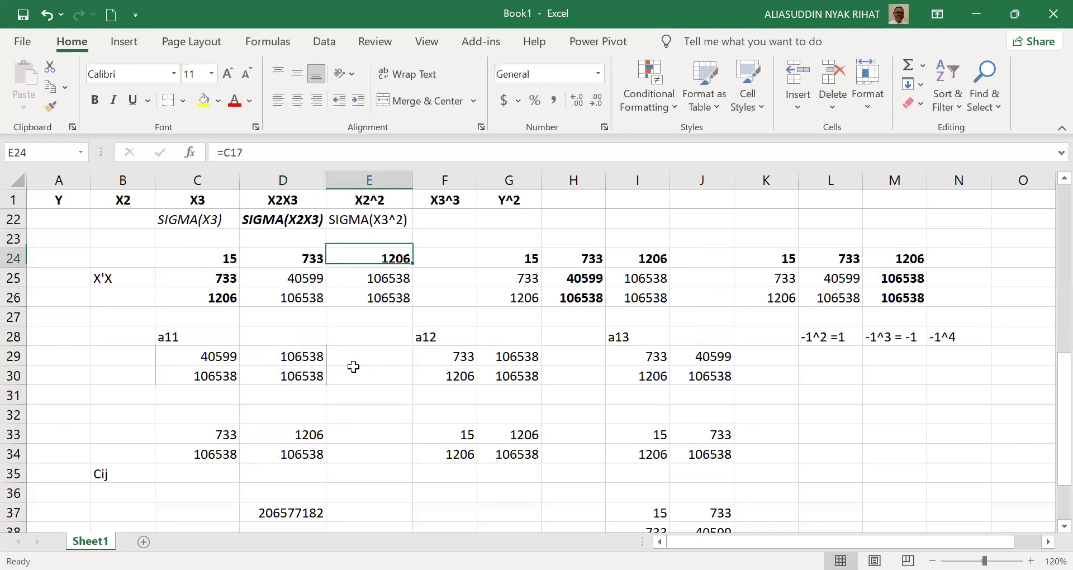
{"action": "key", "text": "Down"}
{"action": "key", "text": "Down"}
{"action": "key", "text": "Down"}
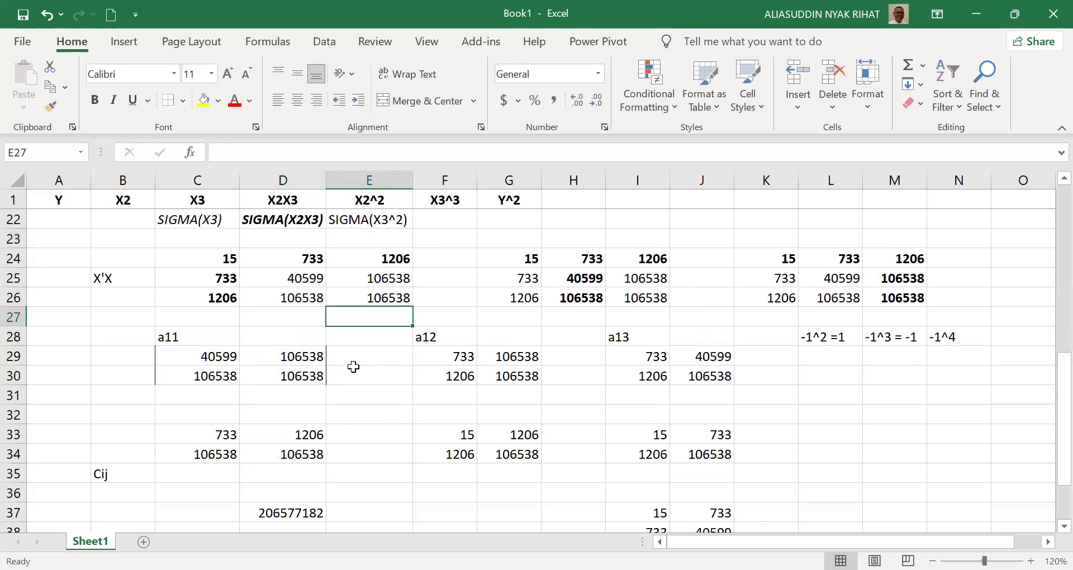
{"action": "left_click", "coordinate": [211, 278]}
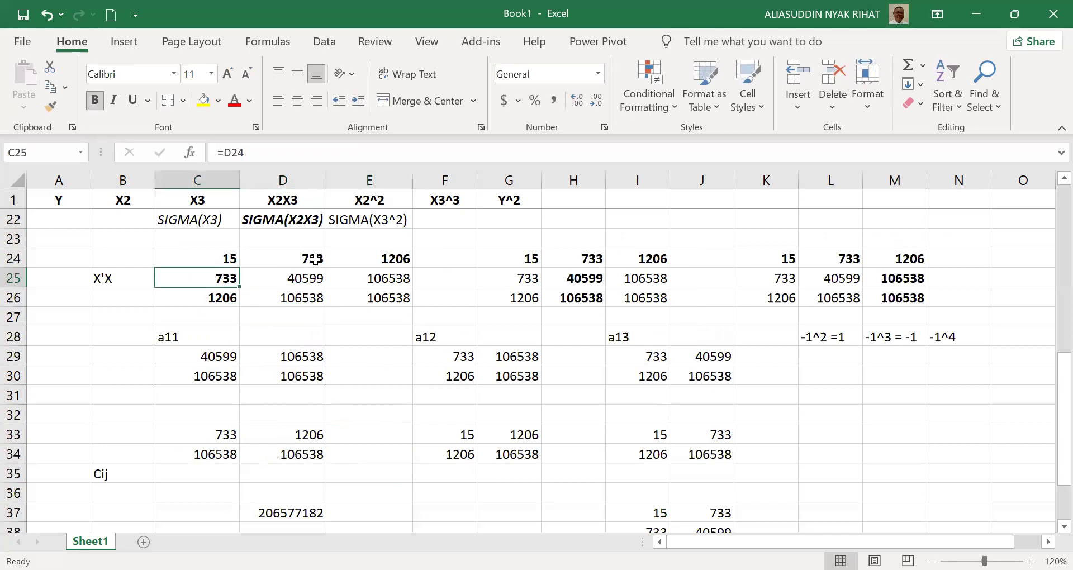
{"action": "left_click", "coordinate": [316, 259]}
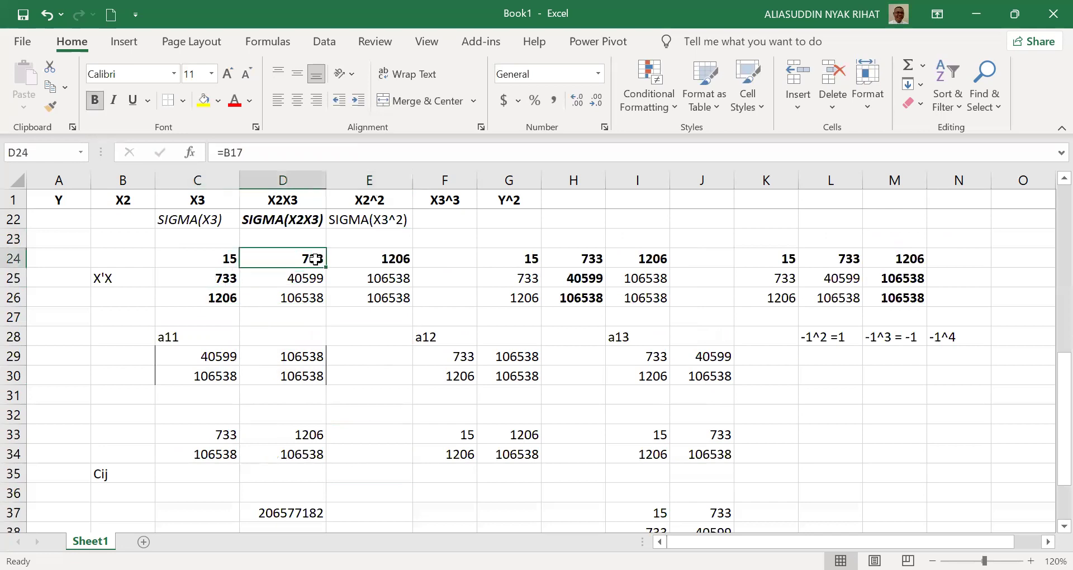
{"action": "left_click", "coordinate": [386, 298]}
Correct the SIGMA(X2X3) entry of the numeric X'X matrix in E25 to the formula =D17.
{"action": "key", "text": "Up"}
{"action": "key", "text": "Up"}
{"action": "key", "text": "Up"}
{"action": "key", "text": "Up"}
{"action": "key", "text": "Up"}
{"action": "key", "text": "Up"}
{"action": "key", "text": "Up"}
{"action": "key", "text": "Up"}
{"action": "key", "text": "Up"}
{"action": "key", "text": "Up"}
{"action": "key", "text": "Up"}
{"action": "key", "text": "Up"}
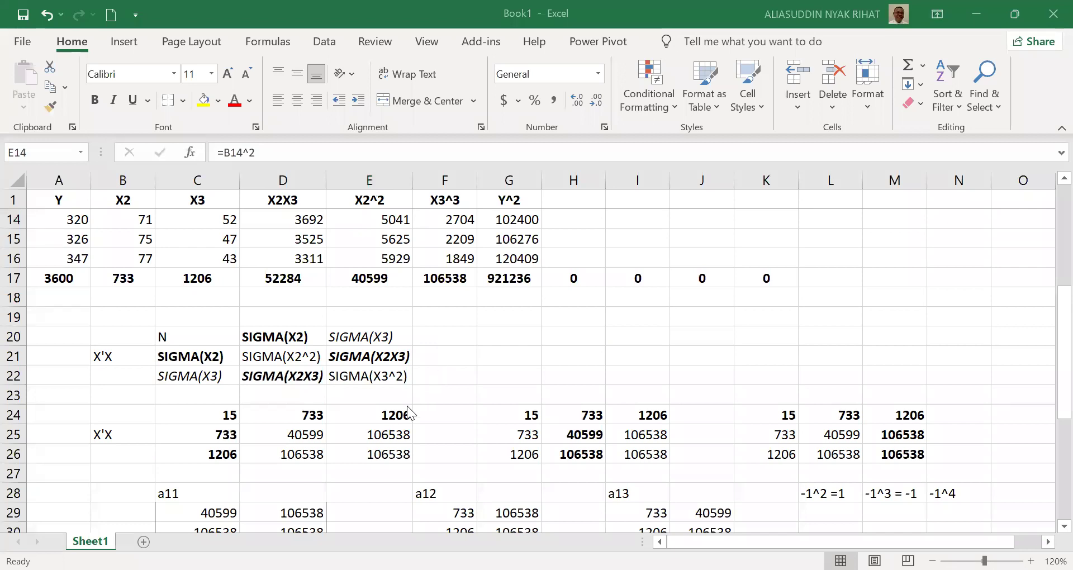
{"action": "left_click", "coordinate": [384, 434]}
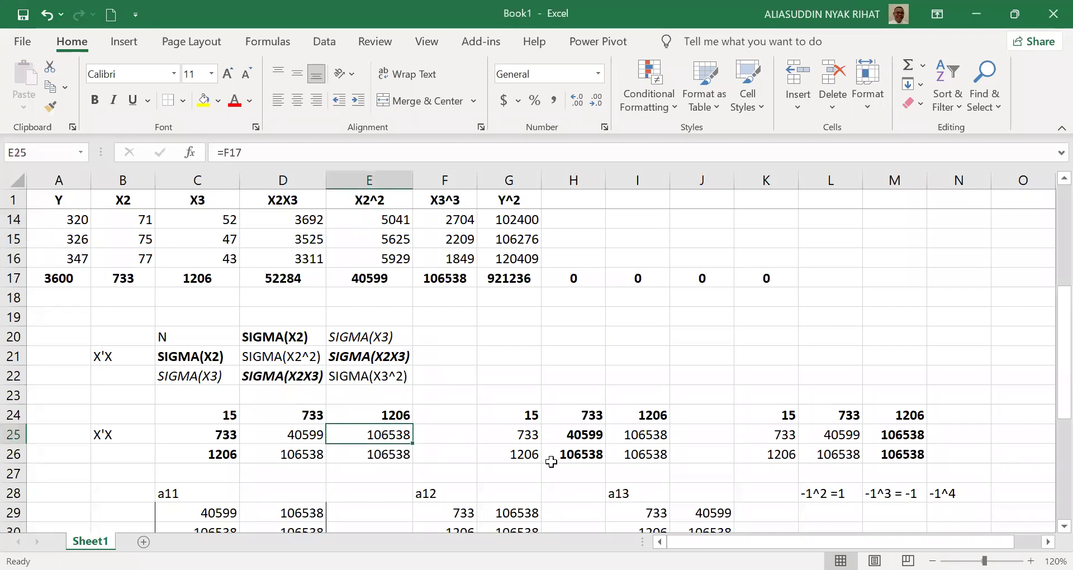
{"action": "key", "text": "F2"}
{"action": "key", "text": "Escape"}
{"action": "type", "text": "="}
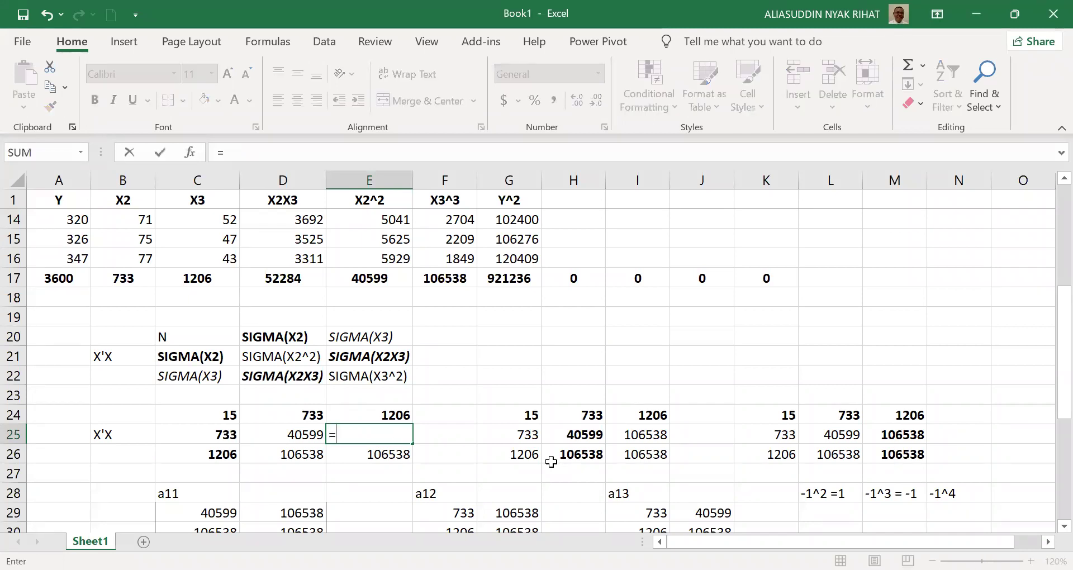
{"action": "left_click", "coordinate": [280, 283]}
{"action": "key", "text": "Return"}
Review the signed determinant formula in D37 that uses the corrected numeric X'X matrix entries.
{"action": "key", "text": "Down"}
{"action": "key", "text": "Down"}
{"action": "key", "text": "Down"}
{"action": "key", "text": "Down"}
{"action": "key", "text": "Down"}
{"action": "key", "text": "Down"}
{"action": "key", "text": "Down"}
{"action": "key", "text": "Down"}
{"action": "key", "text": "Down"}
{"action": "key", "text": "Down"}
{"action": "key", "text": "Down"}
{"action": "key", "text": "Down"}
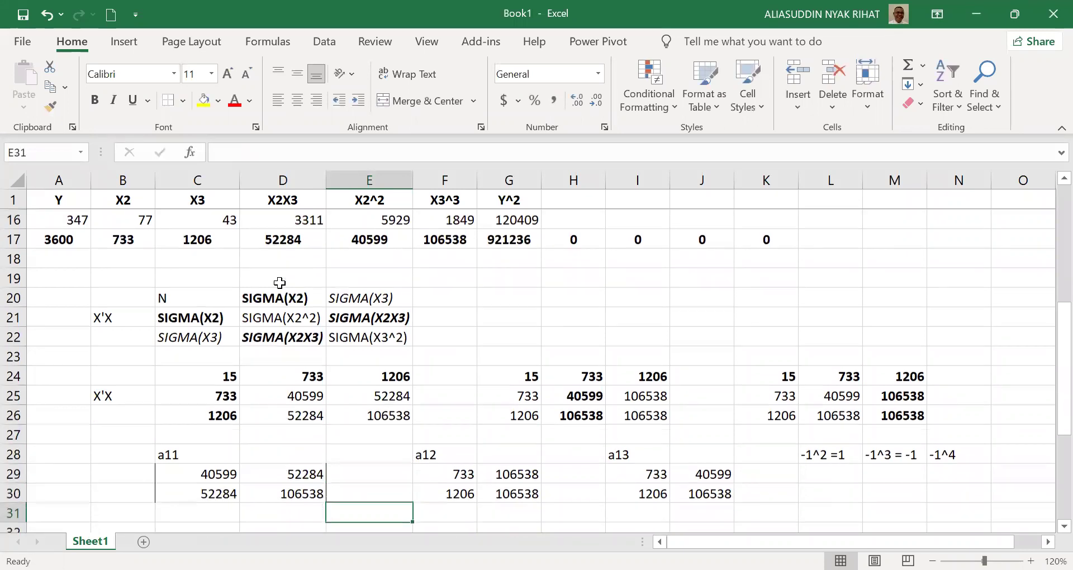
{"action": "scroll", "coordinate": [279, 282], "scroll_direction": "down", "scroll_amount": 1}
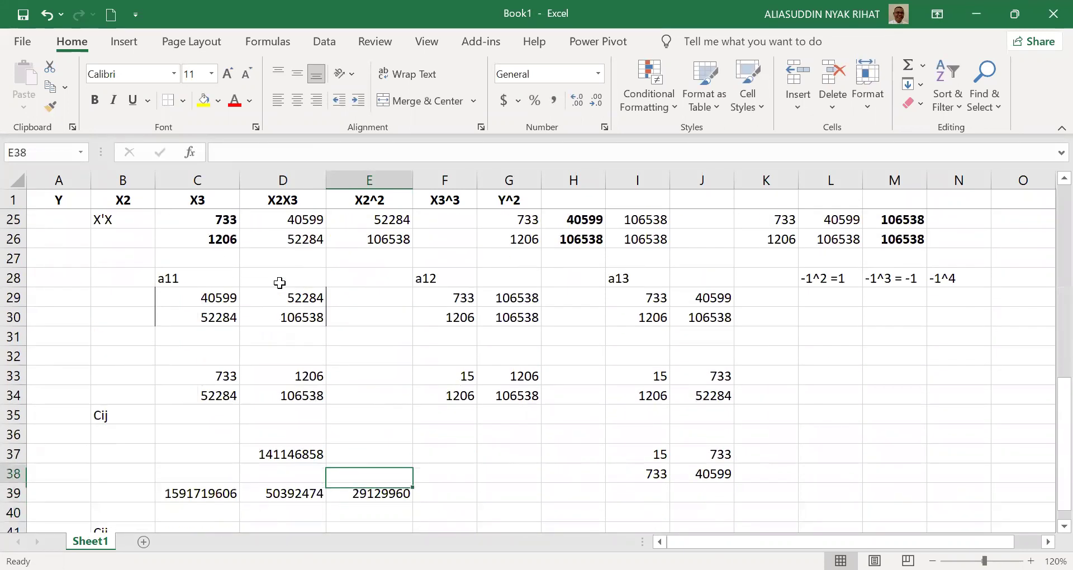
{"action": "key", "text": "Left"}
{"action": "key", "text": "Up"}
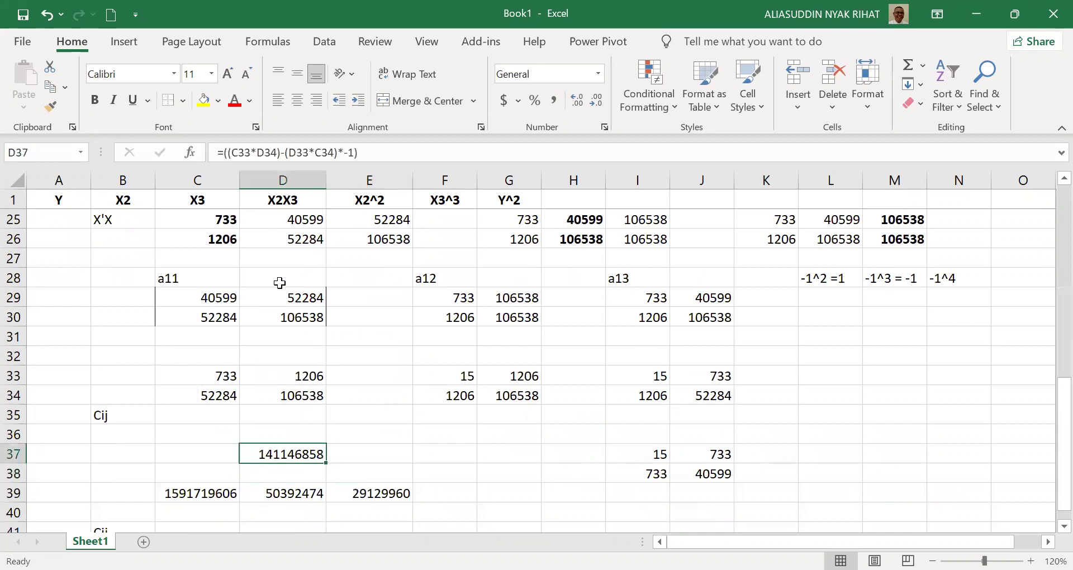
Check which X'X matrix cells the formulas in C34 and D34 of the C33:D34 minor refer to.
{"action": "key", "text": "Up"}
{"action": "key", "text": "Up"}
{"action": "key", "text": "Up"}
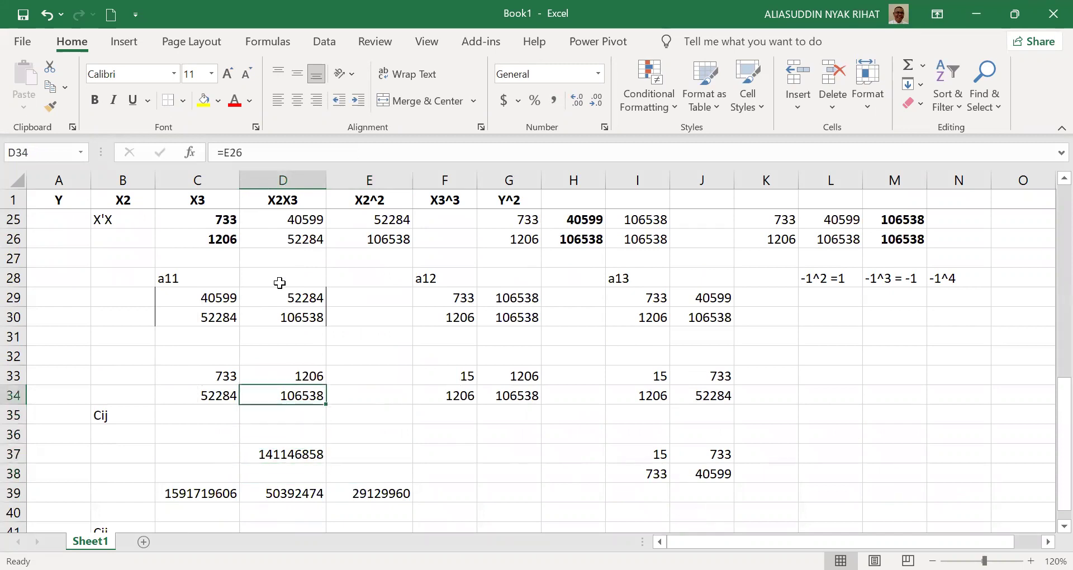
{"action": "key", "text": "Left"}
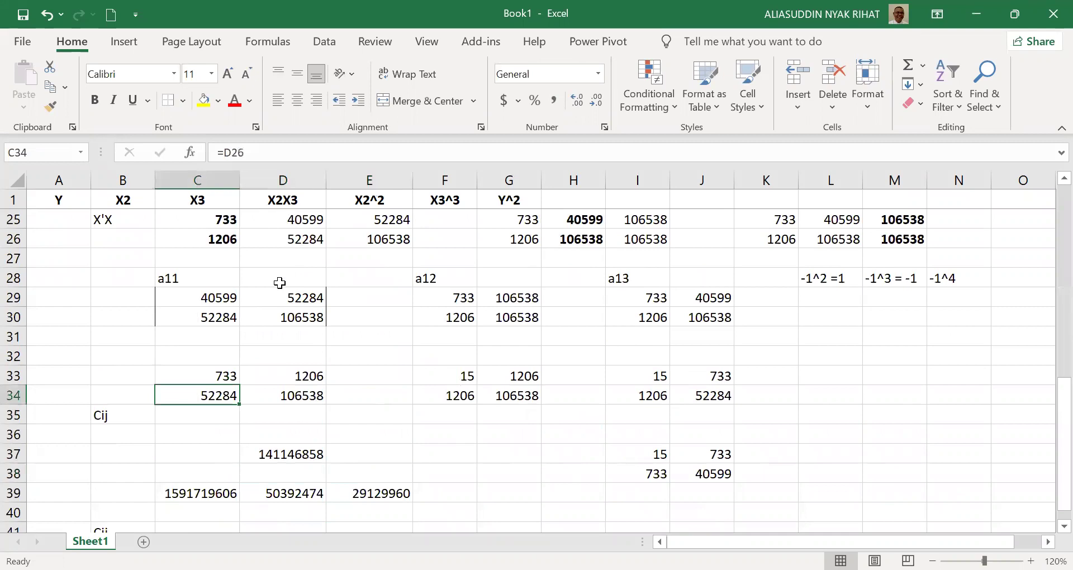
{"action": "key", "text": "F2"}
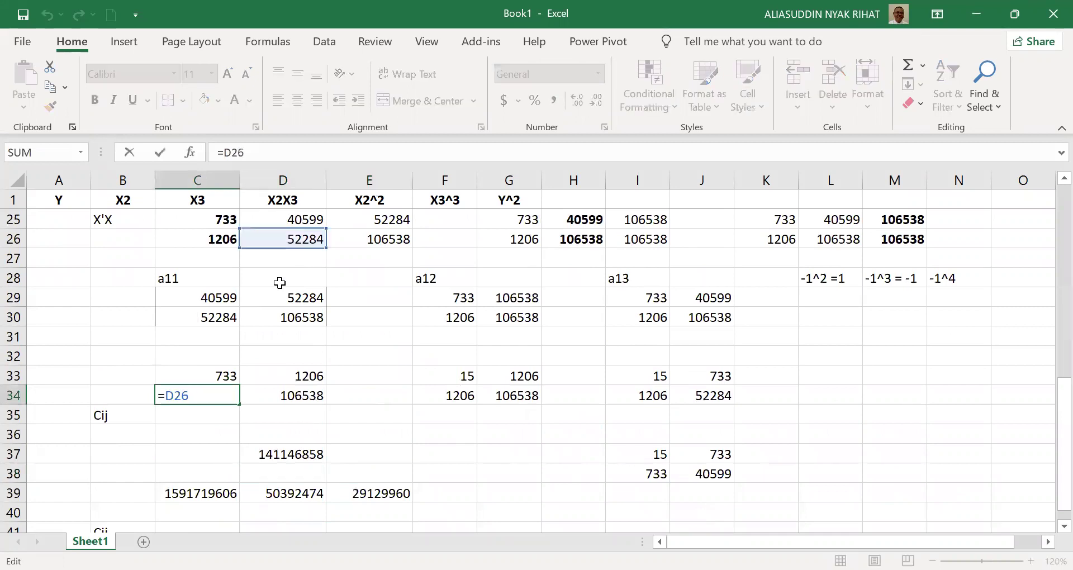
{"action": "key", "text": "Return"}
{"action": "key", "text": "Up"}
{"action": "key", "text": "Right"}
{"action": "key", "text": "F2"}
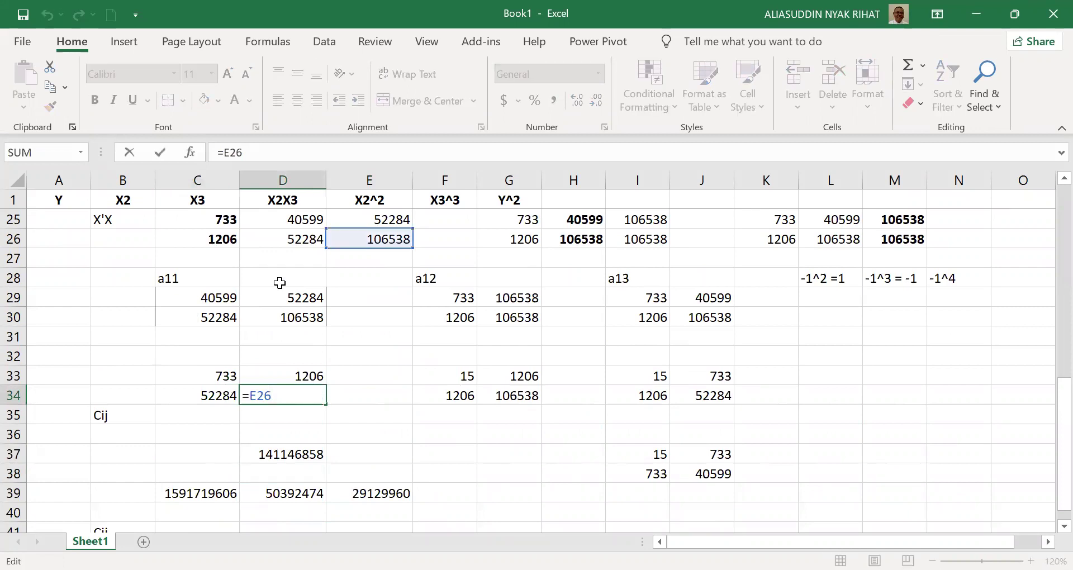
{"action": "key", "text": "Return"}
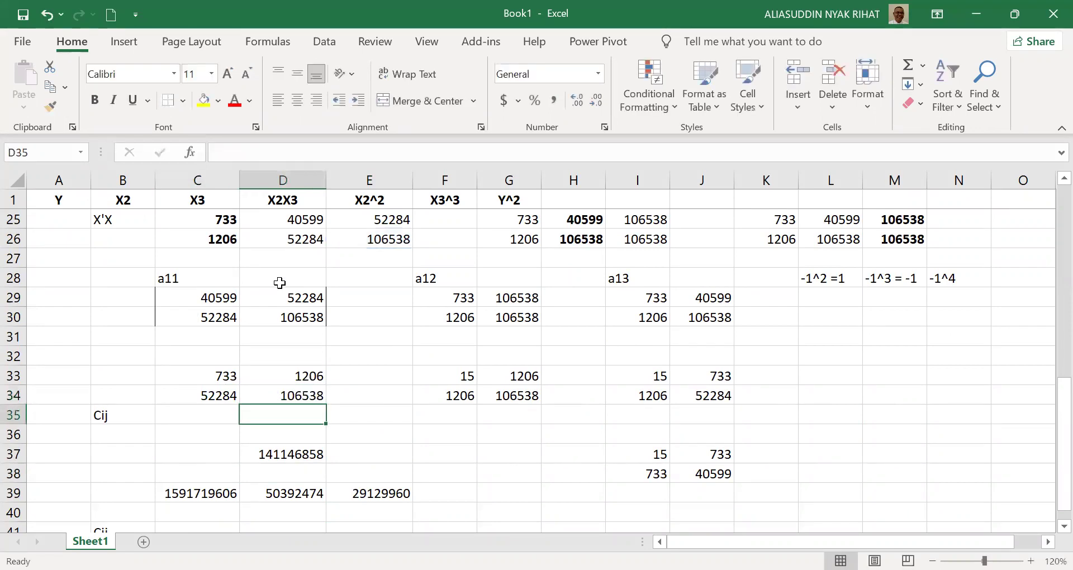
{"action": "key", "text": "Up"}
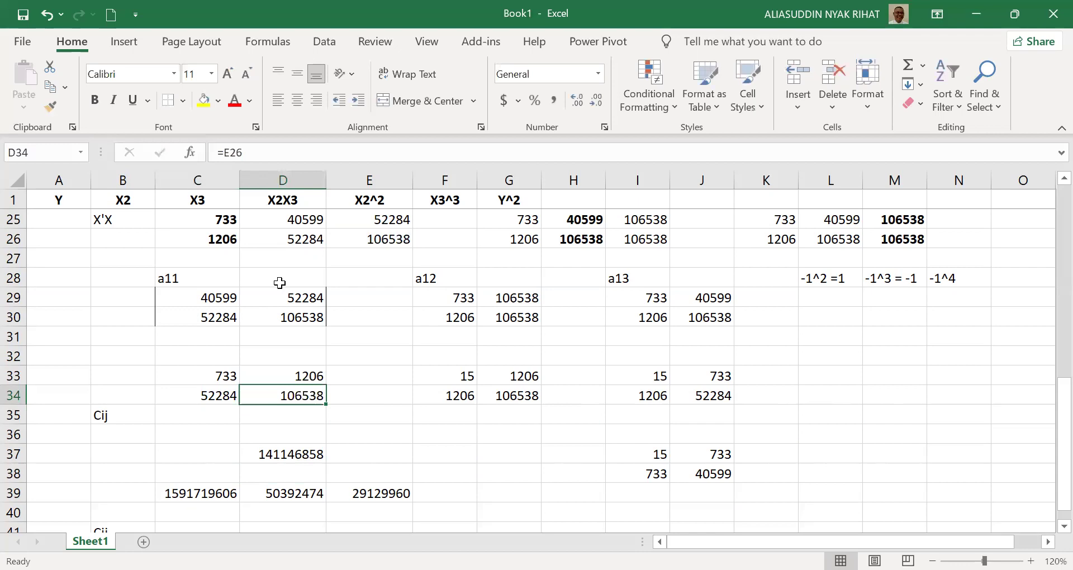
Compare the a11 minor in C29:D30 with the numeric X'X matrix, checking the cell that C29 refers to.
{"action": "key", "text": "Up"}
{"action": "key", "text": "Up"}
{"action": "key", "text": "Up"}
{"action": "key", "text": "Up"}
{"action": "key", "text": "Up"}
{"action": "key", "text": "Up"}
{"action": "key", "text": "Up"}
{"action": "key", "text": "Up"}
{"action": "key", "text": "Up"}
{"action": "key", "text": "Up"}
{"action": "key", "text": "Up"}
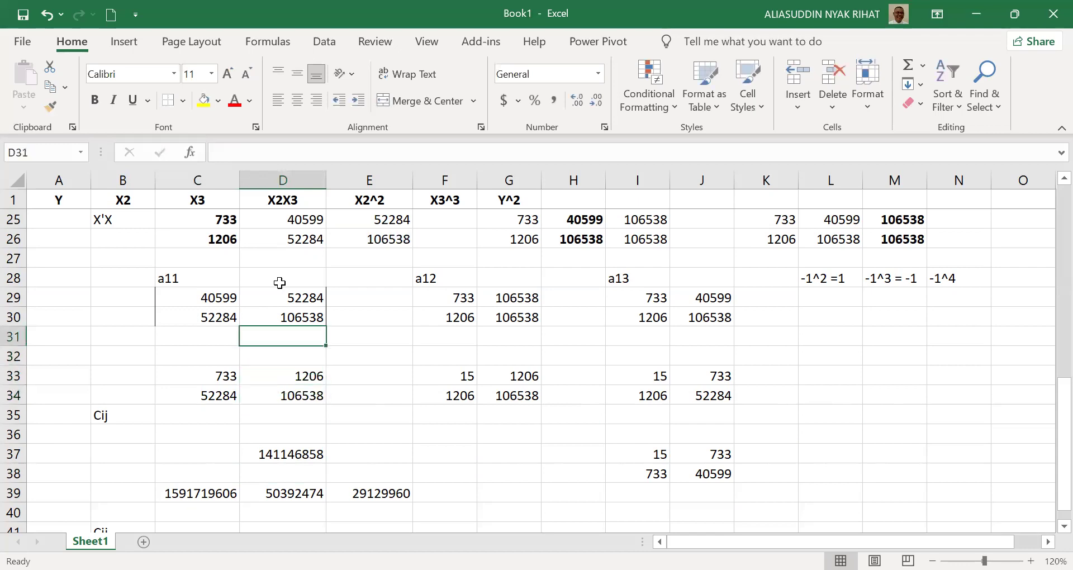
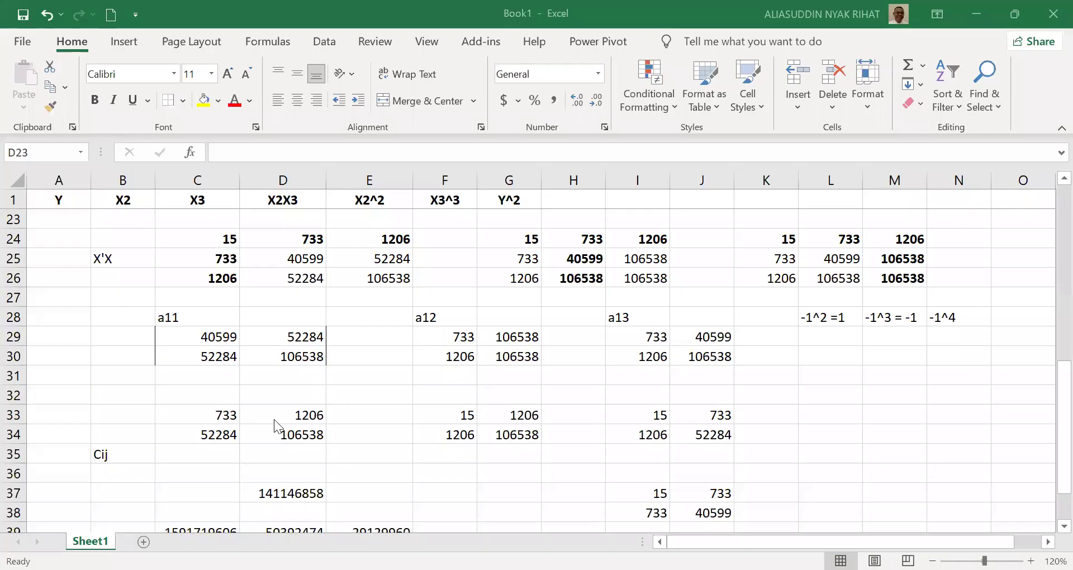
{"action": "left_click", "coordinate": [224, 240]}
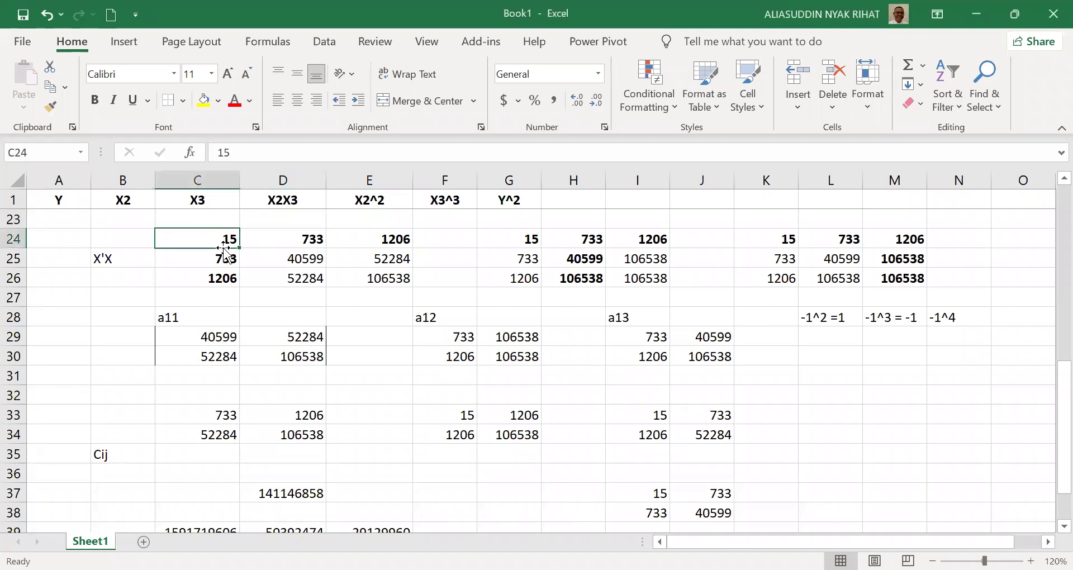
{"action": "left_click", "coordinate": [218, 336]}
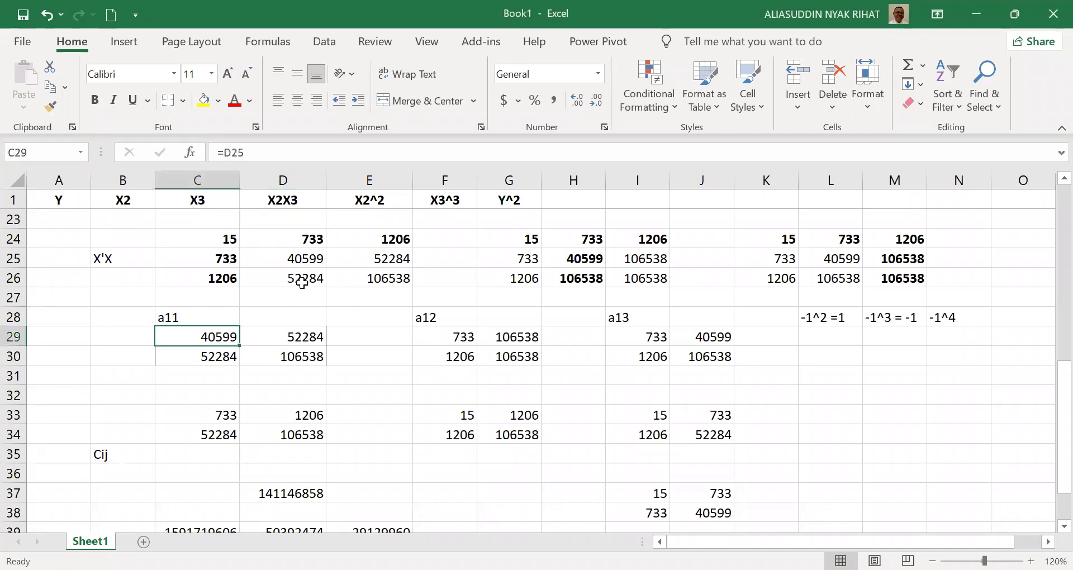
Correct the upper-right entry of the a12 minor in G29 to the formula =E25.
{"action": "left_click", "coordinate": [304, 239]}
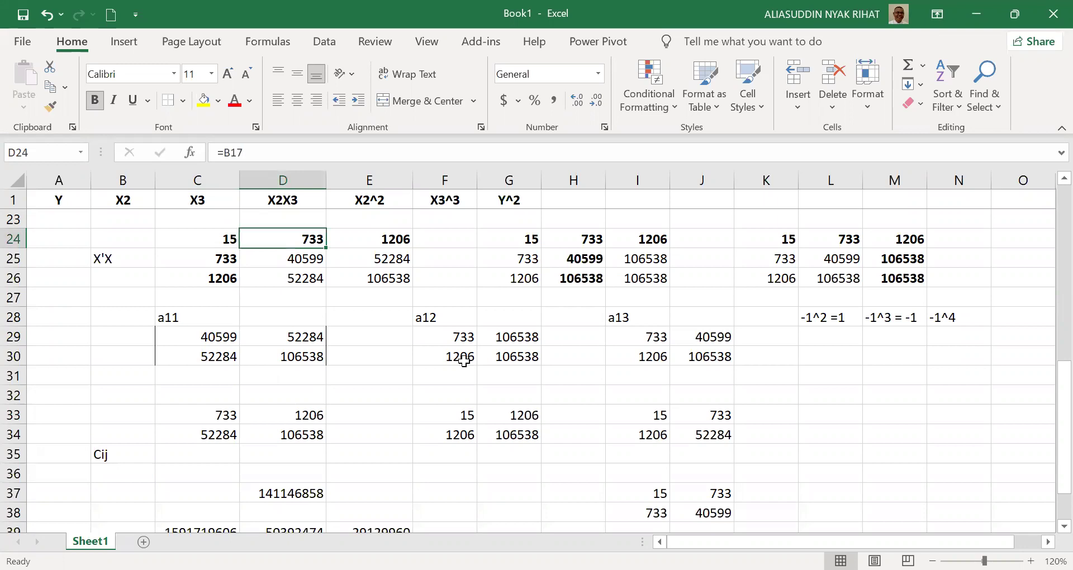
{"action": "left_click", "coordinate": [524, 339]}
{"action": "type", "text": "="}
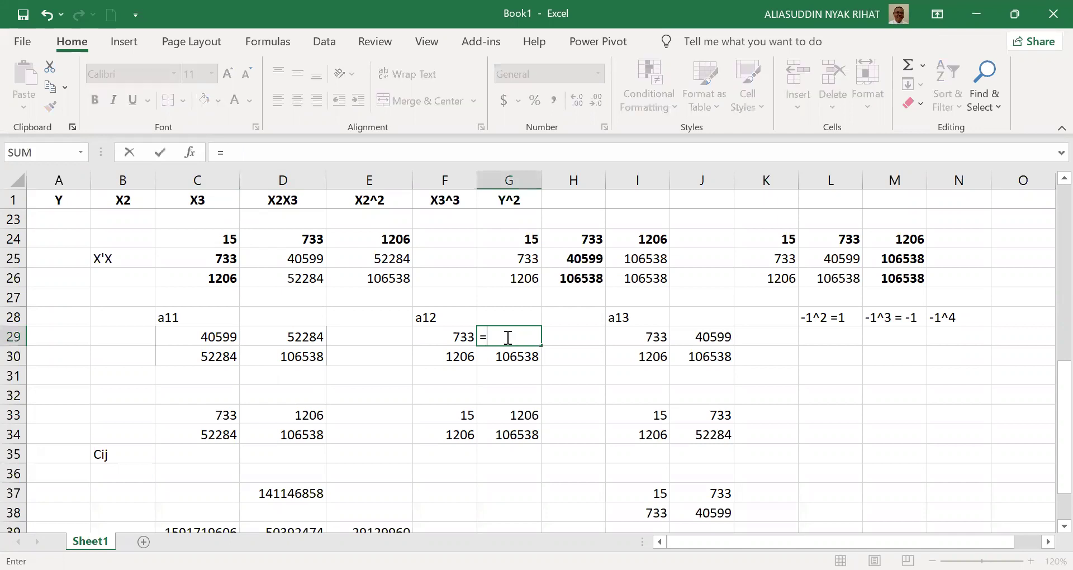
{"action": "left_click", "coordinate": [387, 258]}
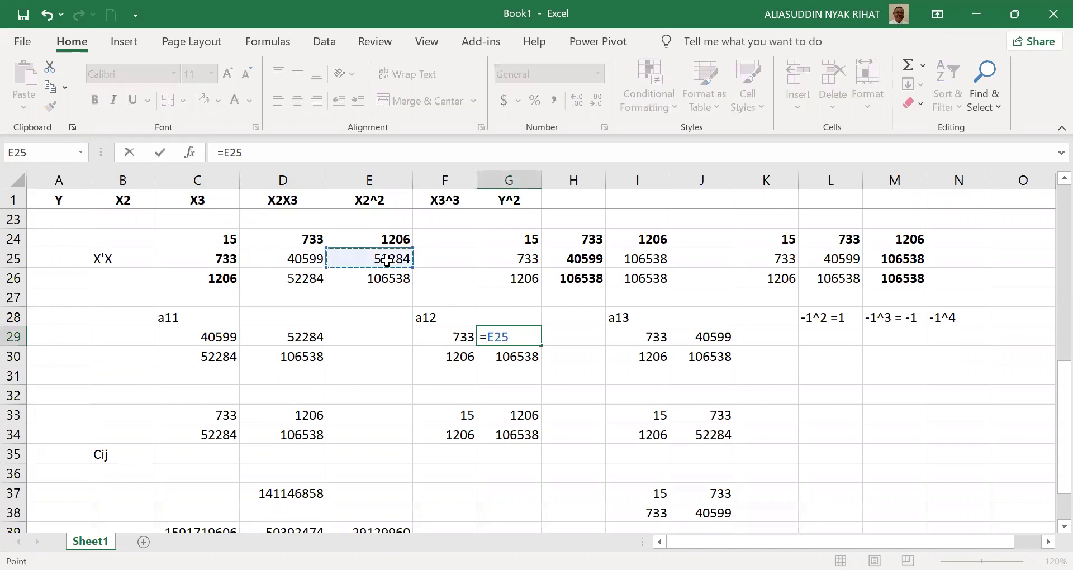
{"action": "key", "text": "Return"}
{"action": "key", "text": "Down"}
{"action": "key", "text": "Down"}
{"action": "key", "text": "Down"}
{"action": "key", "text": "Down"}
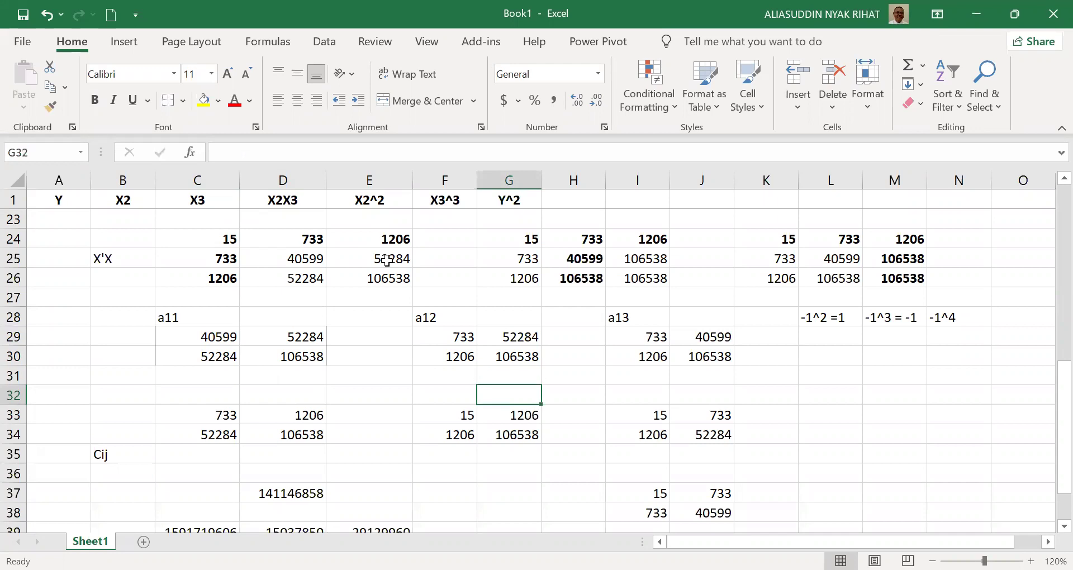
Check the cell references of all four a12 minor entries in F29:G30 against the X'X matrix.
{"action": "key", "text": "Up"}
{"action": "key", "text": "Up"}
{"action": "key", "text": "Up"}
{"action": "key", "text": "Up"}
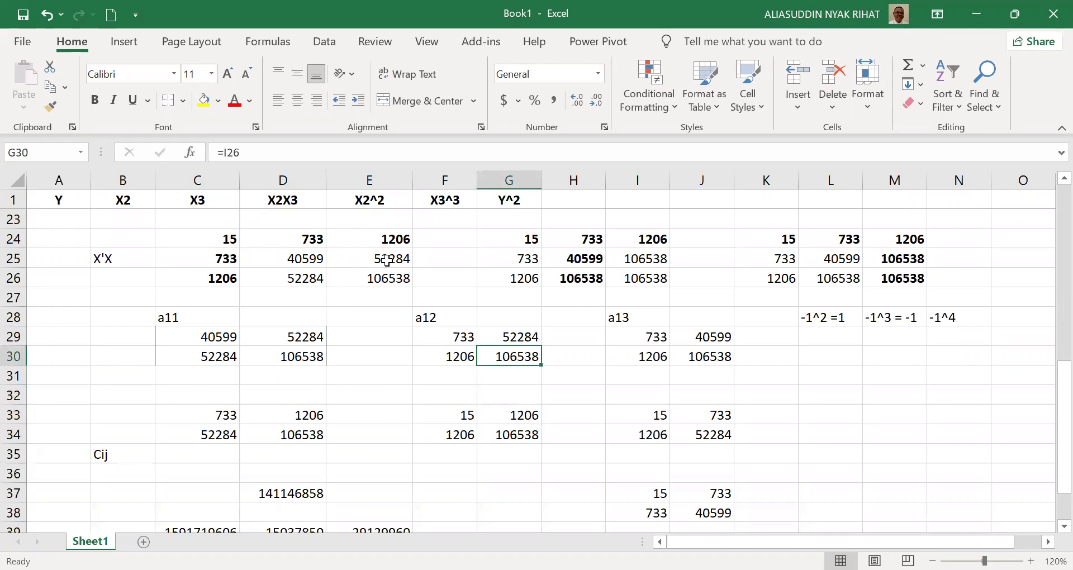
{"action": "left_click", "coordinate": [423, 317]}
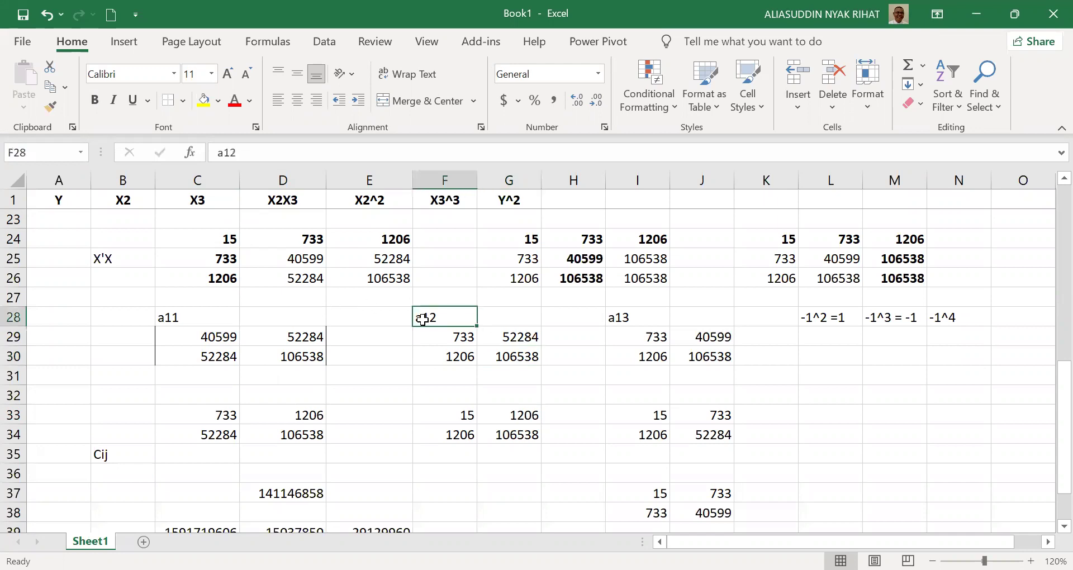
{"action": "left_click", "coordinate": [587, 237]}
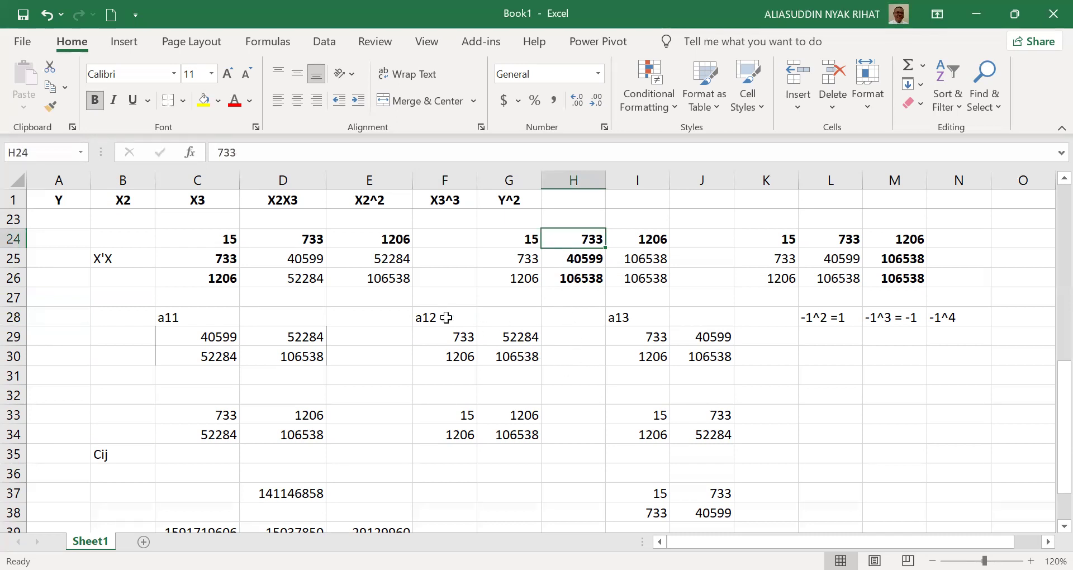
{"action": "left_click", "coordinate": [442, 337]}
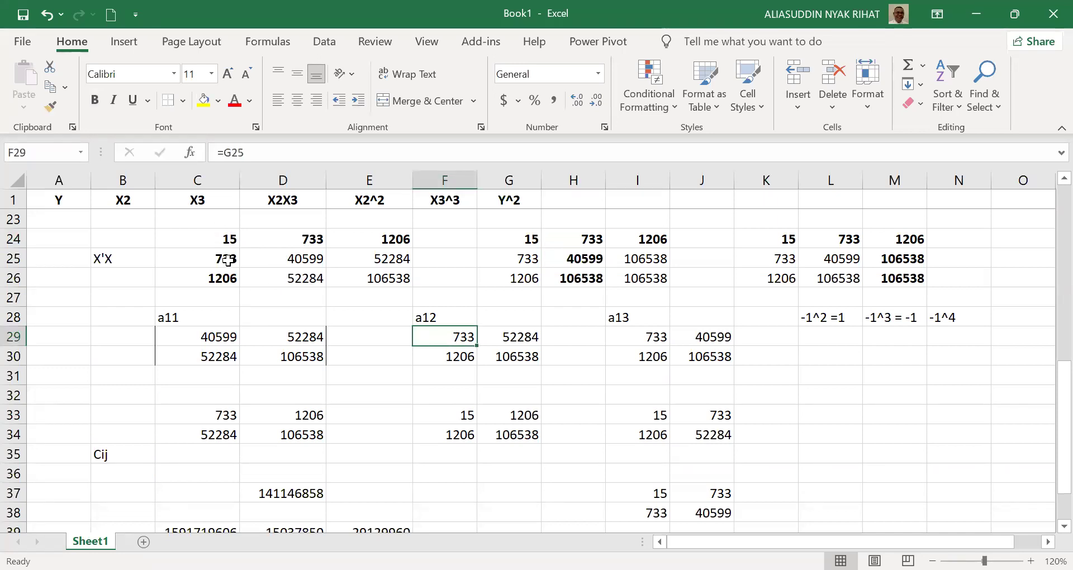
{"action": "left_click", "coordinate": [439, 360]}
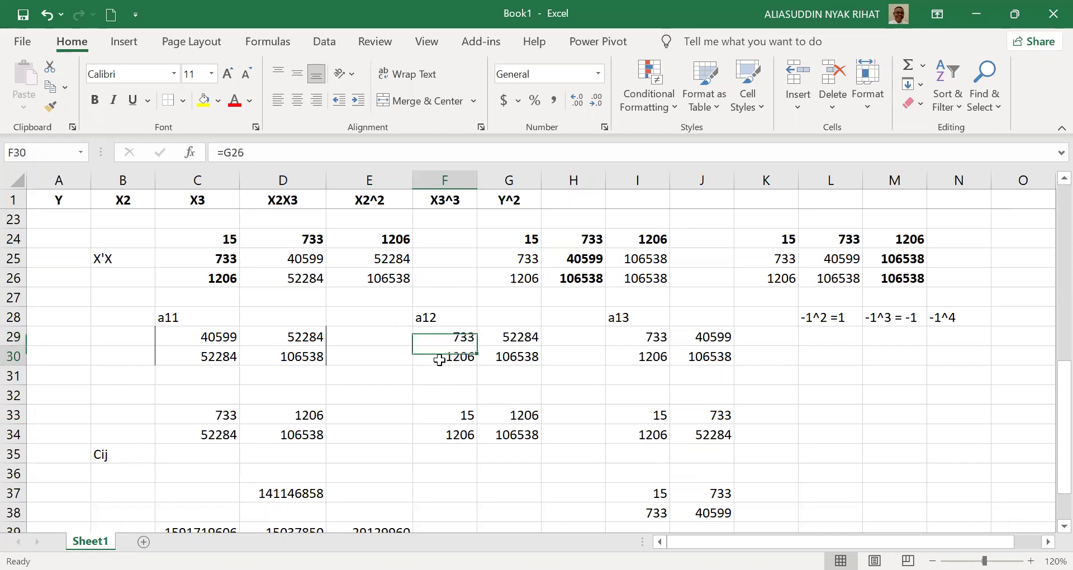
{"action": "left_click", "coordinate": [521, 337]}
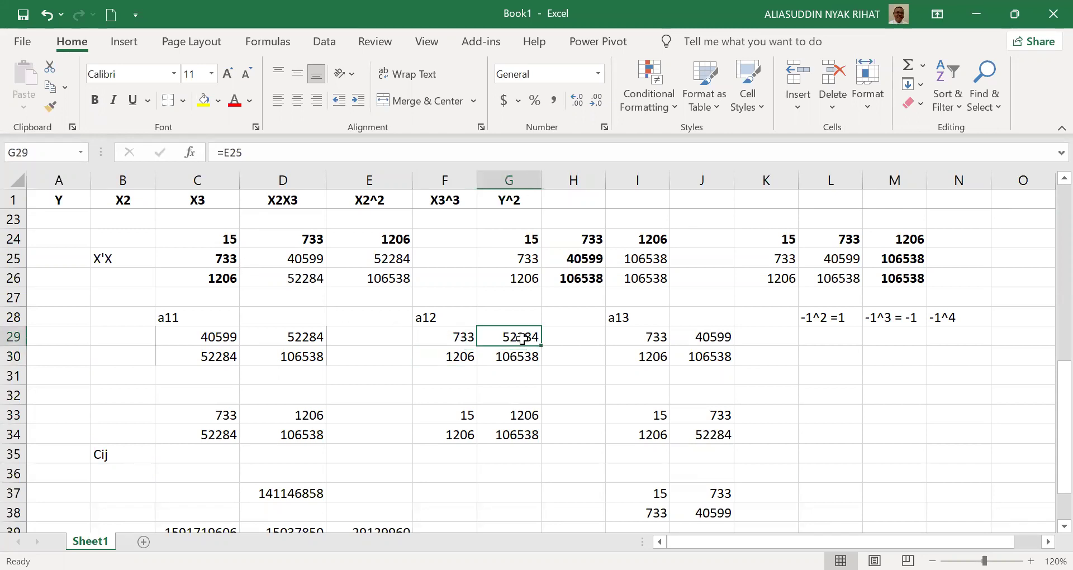
{"action": "left_click", "coordinate": [522, 358]}
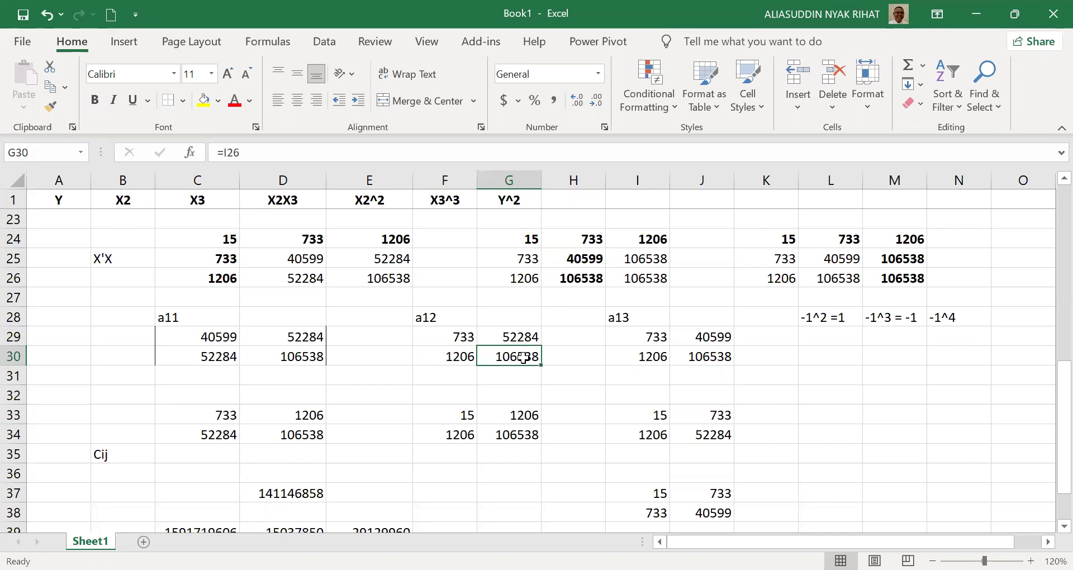
Compare the first-column entries of the C33:D34 minor with their source cells in the X'X matrix.
{"action": "left_click", "coordinate": [220, 417]}
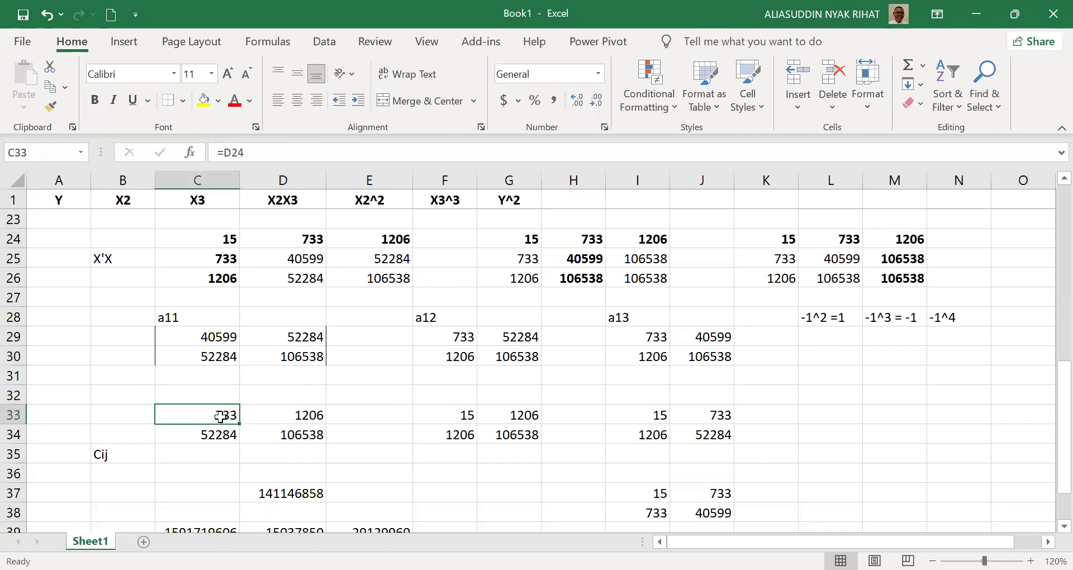
{"action": "left_click", "coordinate": [225, 277]}
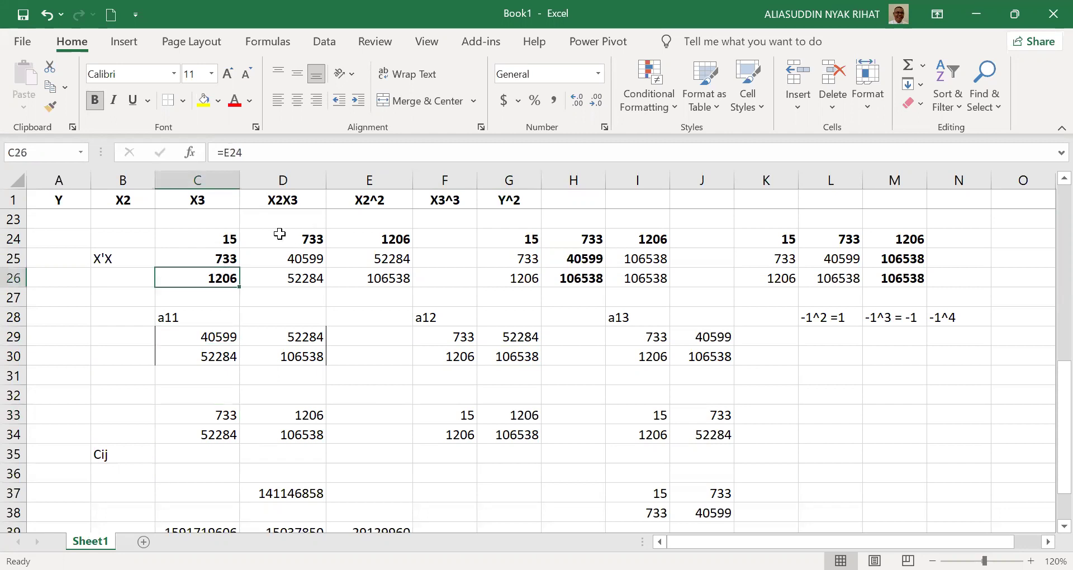
{"action": "left_click_drag", "start_coordinate": [229, 258], "coordinate": [317, 240]}
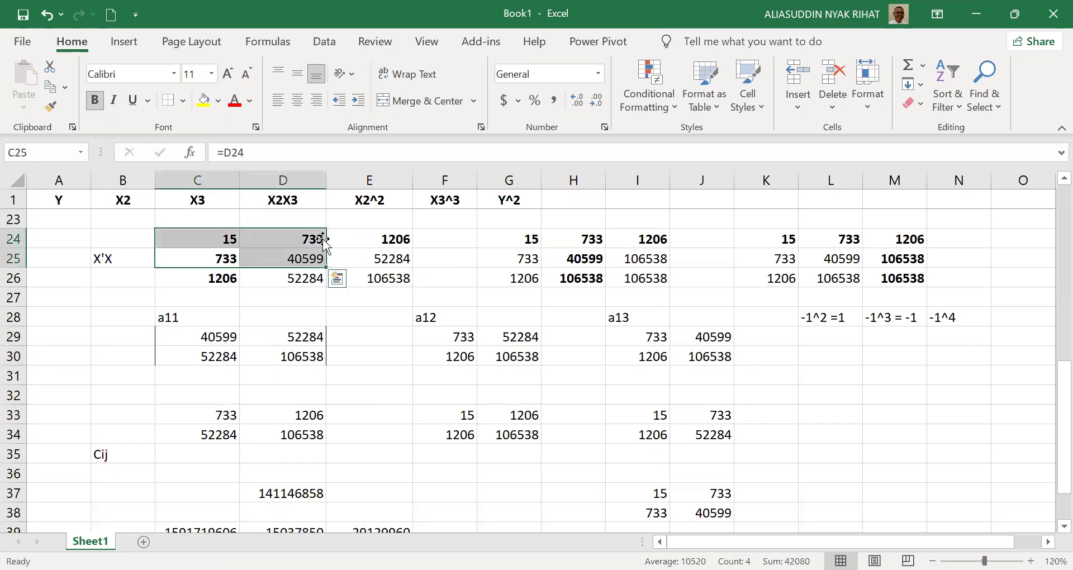
{"action": "left_click", "coordinate": [318, 239]}
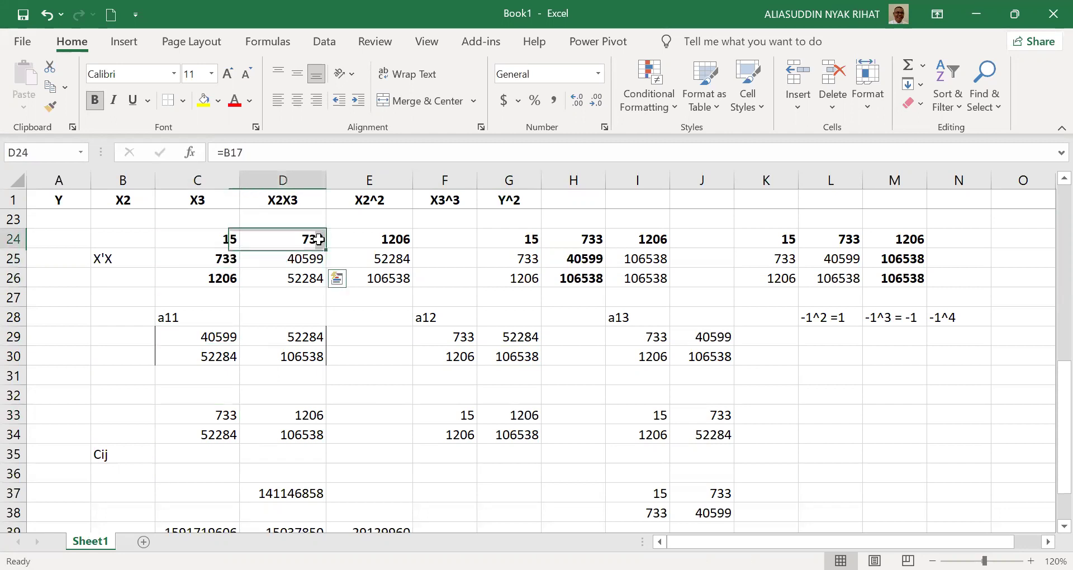
{"action": "left_click", "coordinate": [206, 438]}
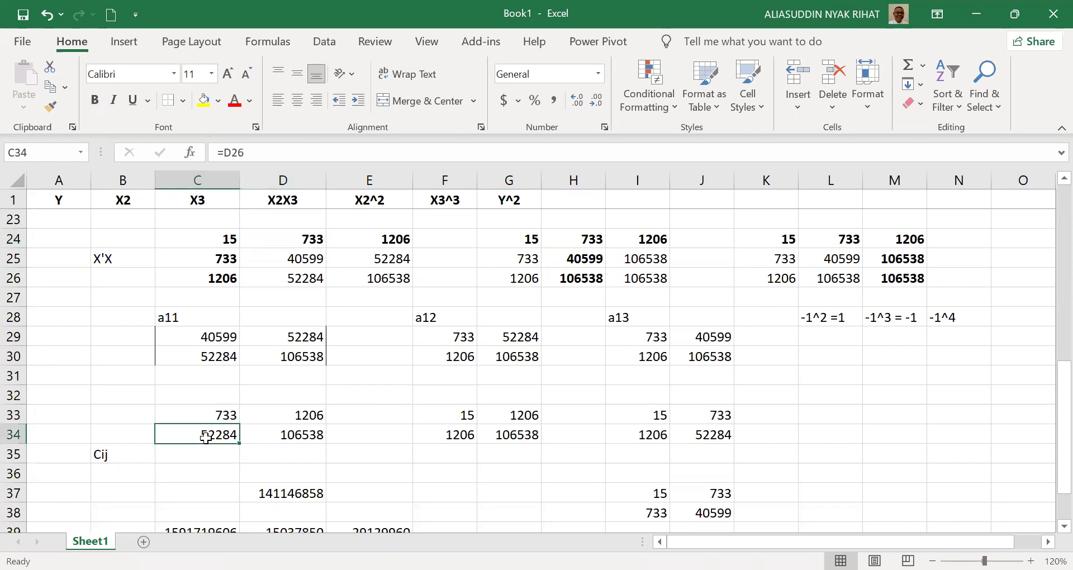
Recheck the a12 minor entries and examine the references of the a13 minor in I30 and J29 against the X'X matrix.
{"action": "left_click", "coordinate": [411, 233]}
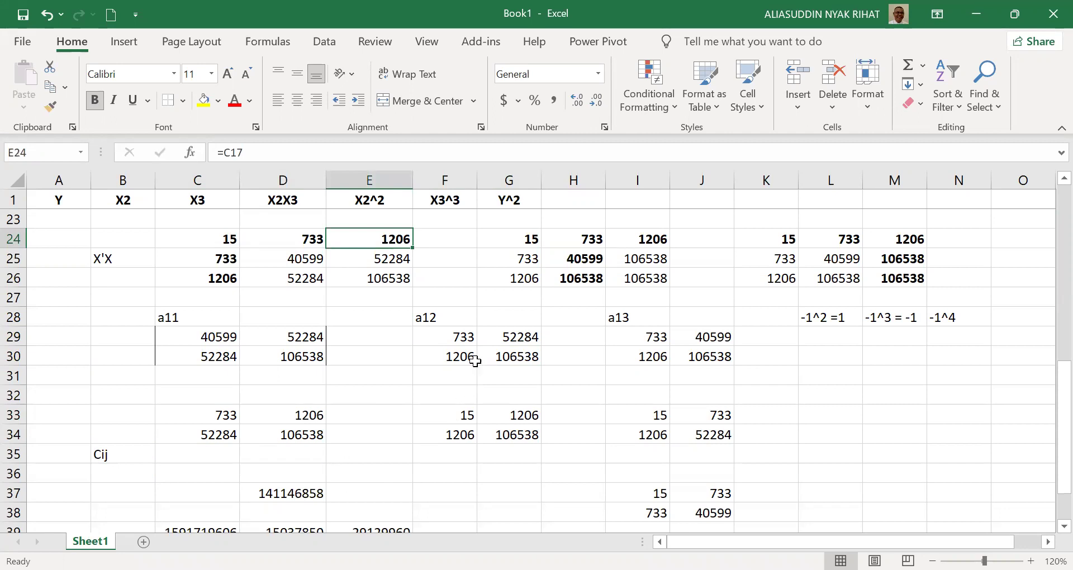
{"action": "left_click", "coordinate": [458, 336]}
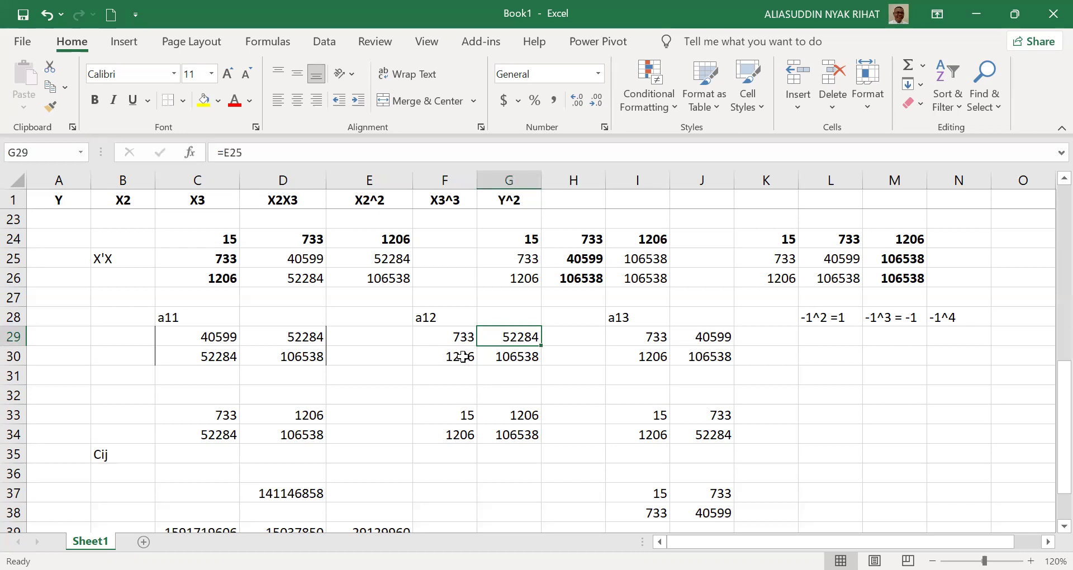
{"action": "left_click", "coordinate": [462, 357]}
{"action": "left_click", "coordinate": [497, 355]}
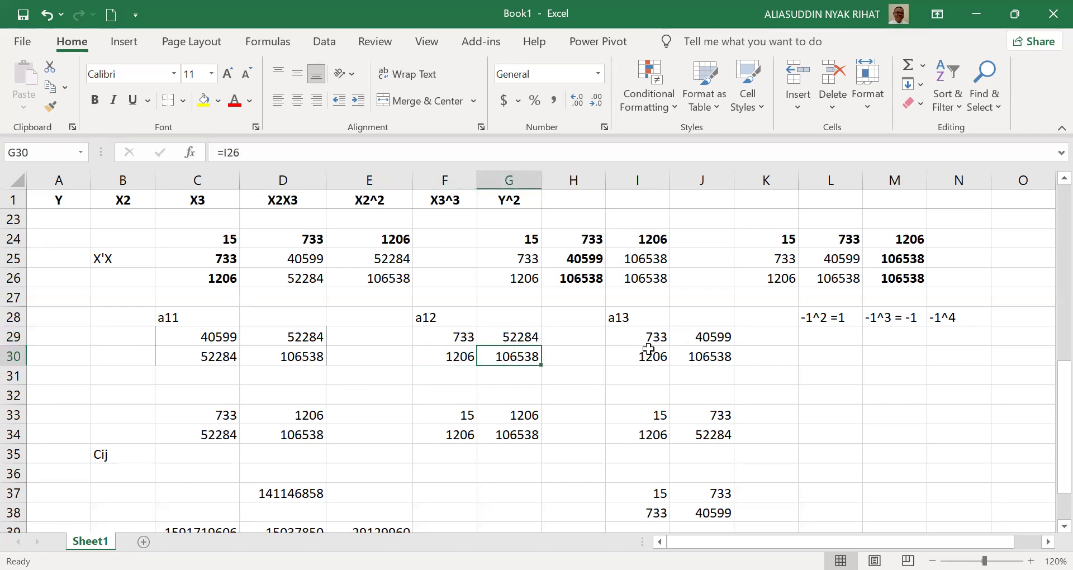
{"action": "left_click", "coordinate": [376, 242]}
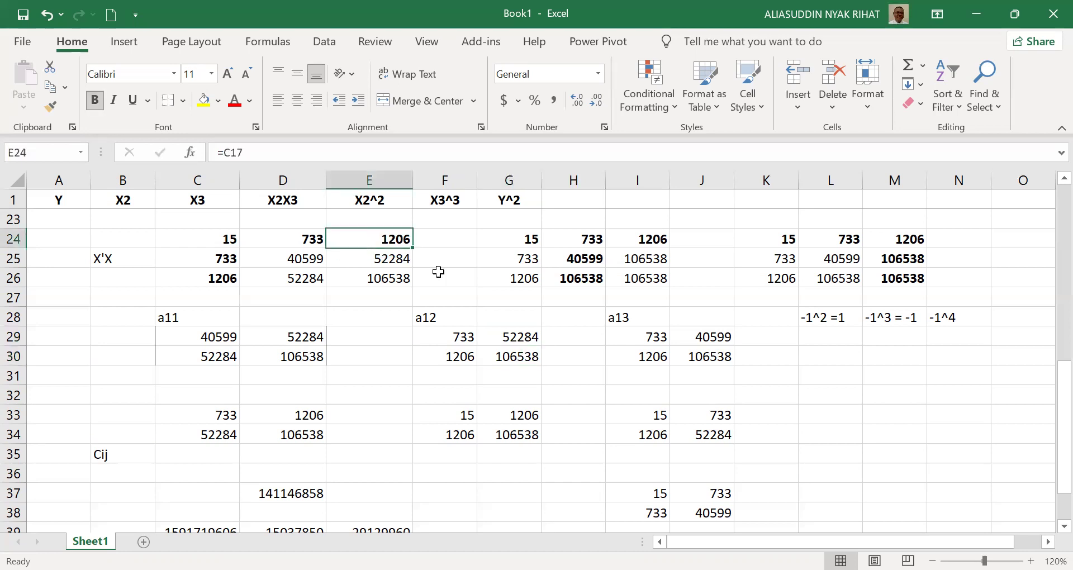
{"action": "left_click", "coordinate": [644, 354]}
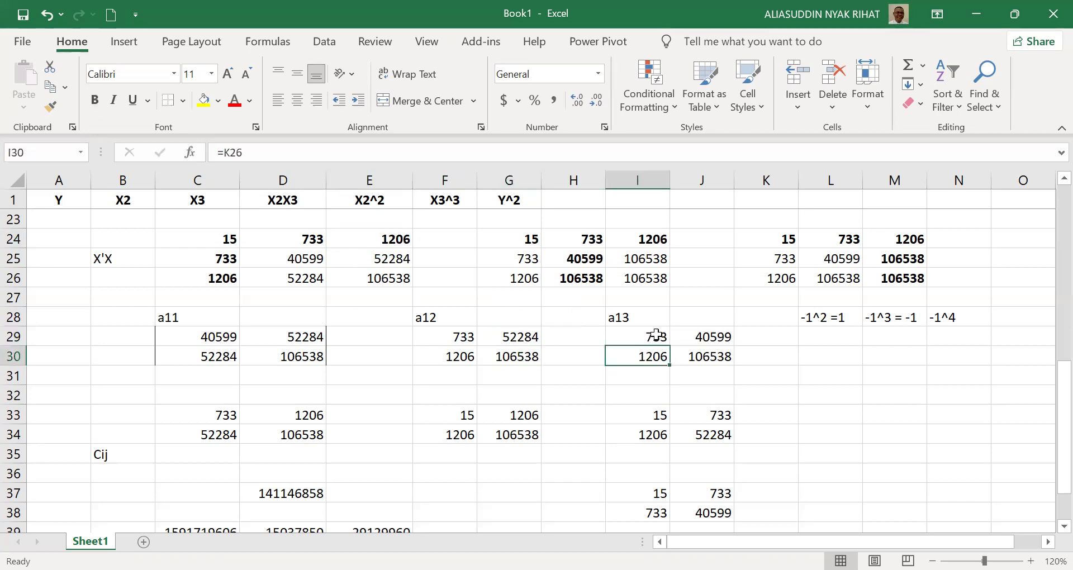
{"action": "left_click", "coordinate": [700, 338]}
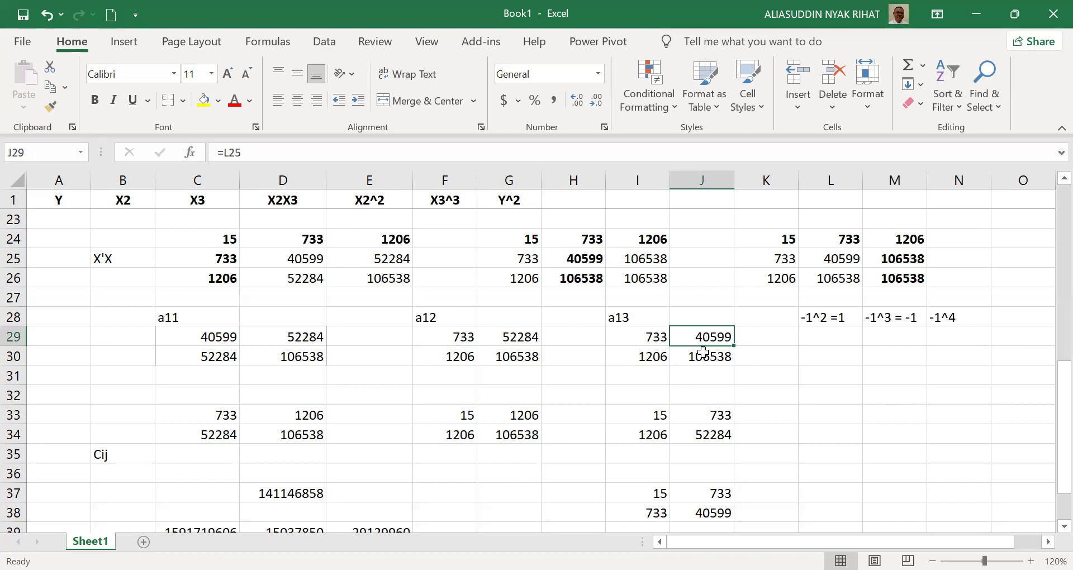
Correct the lower-right entry of the a13 minor in J30 to the formula =D26.
{"action": "left_click", "coordinate": [705, 370]}
{"action": "left_click", "coordinate": [706, 357]}
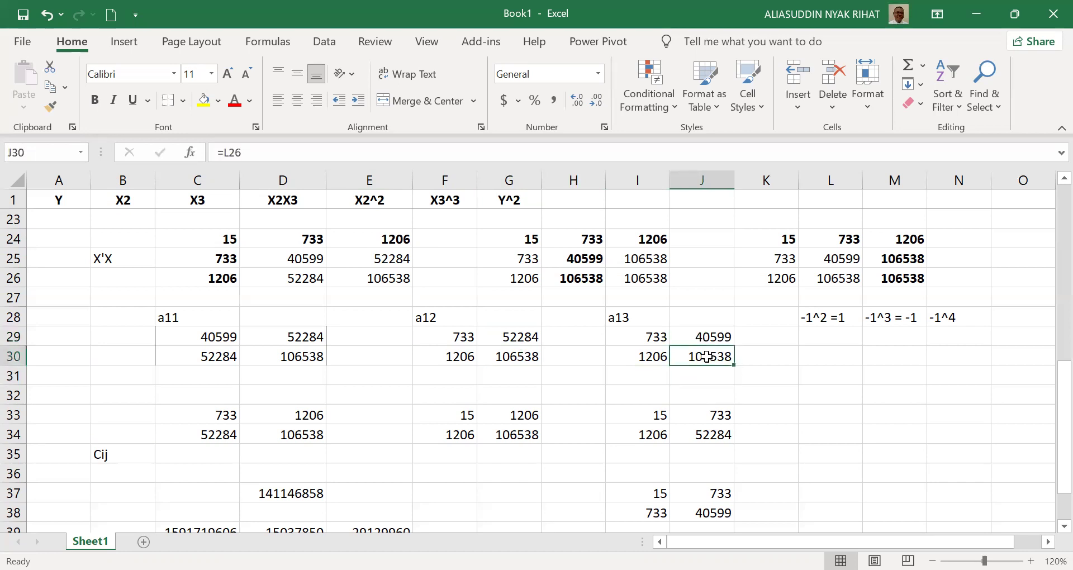
{"action": "type", "text": "="}
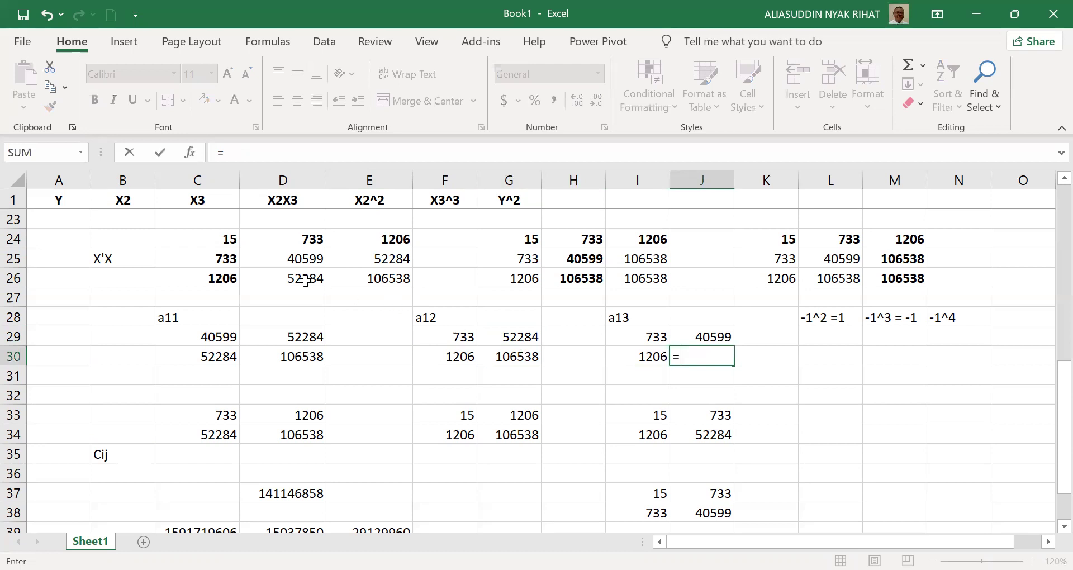
{"action": "left_click", "coordinate": [305, 281]}
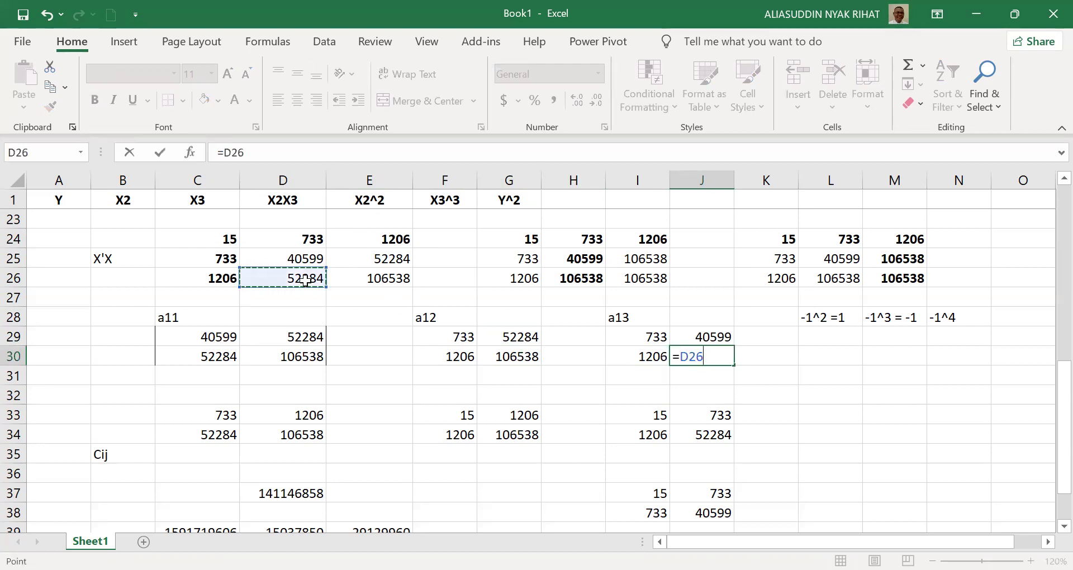
{"action": "key", "text": "Return"}
Check the cell references of the first-column entries of the minors in column I, including I30 and I33, against the X'X matrix.
{"action": "key", "text": "Down"}
{"action": "key", "text": "Down"}
{"action": "key", "text": "Up"}
{"action": "key", "text": "Up"}
{"action": "key", "text": "Up"}
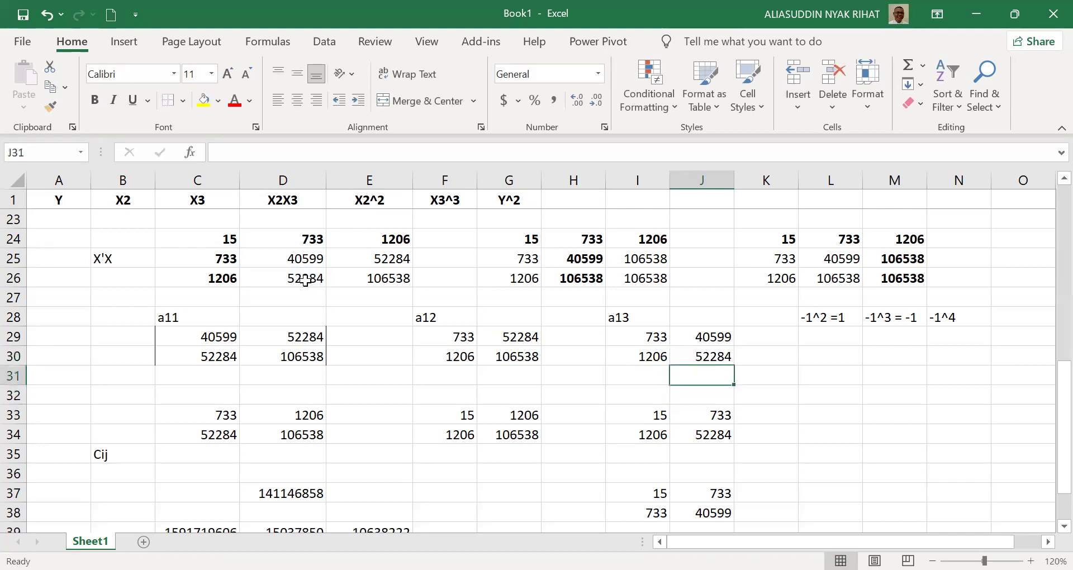
{"action": "key", "text": "Left"}
{"action": "key", "text": "Down"}
{"action": "key", "text": "Down"}
{"action": "key", "text": "Down"}
{"action": "key", "text": "Down"}
{"action": "key", "text": "Down"}
{"action": "key", "text": "Down"}
{"action": "key", "text": "Down"}
{"action": "key", "text": "Down"}
{"action": "key", "text": "Down"}
{"action": "key", "text": "Down"}
{"action": "key", "text": "Down"}
{"action": "key", "text": "Down"}
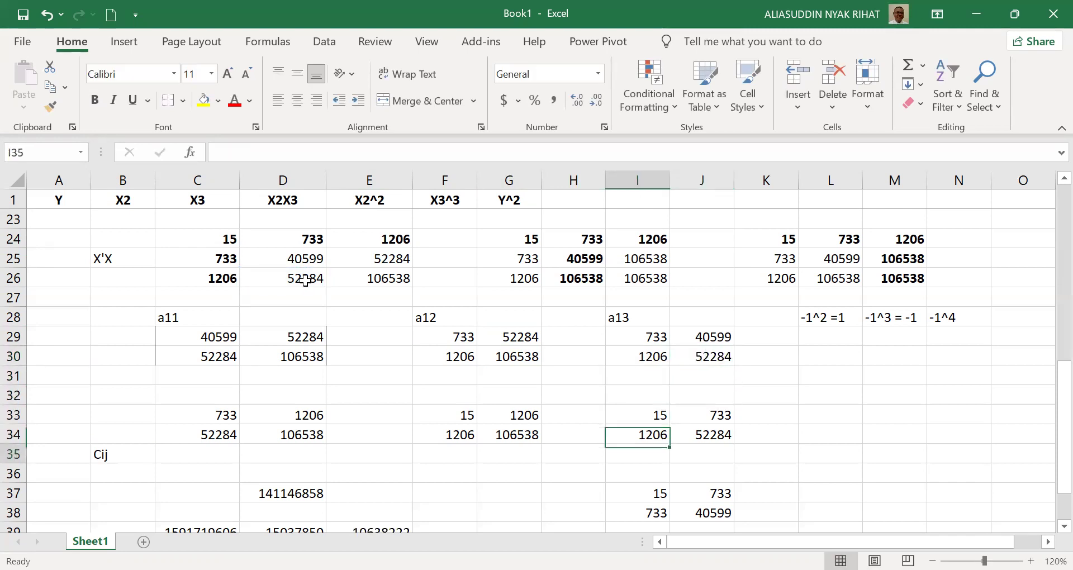
{"action": "key", "text": "Up"}
{"action": "key", "text": "Up"}
{"action": "key", "text": "Up"}
{"action": "key", "text": "Up"}
{"action": "key", "text": "Up"}
{"action": "key", "text": "Up"}
{"action": "key", "text": "Up"}
{"action": "key", "text": "Up"}
{"action": "key", "text": "Up"}
{"action": "key", "text": "Up"}
{"action": "key", "text": "Up"}
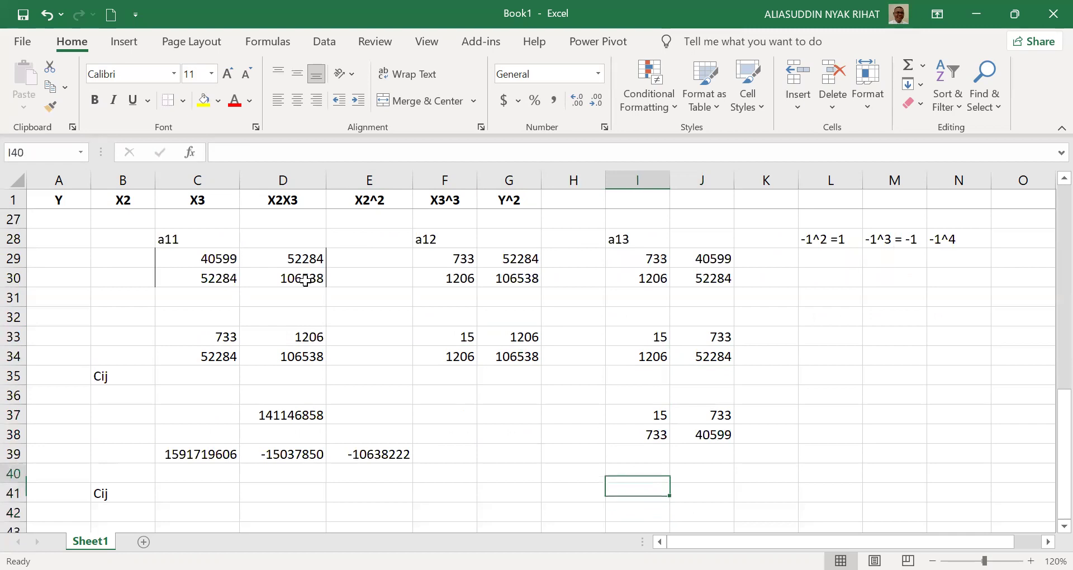
{"action": "key", "text": "Up"}
{"action": "key", "text": "Up"}
{"action": "key", "text": "Up"}
{"action": "key", "text": "Up"}
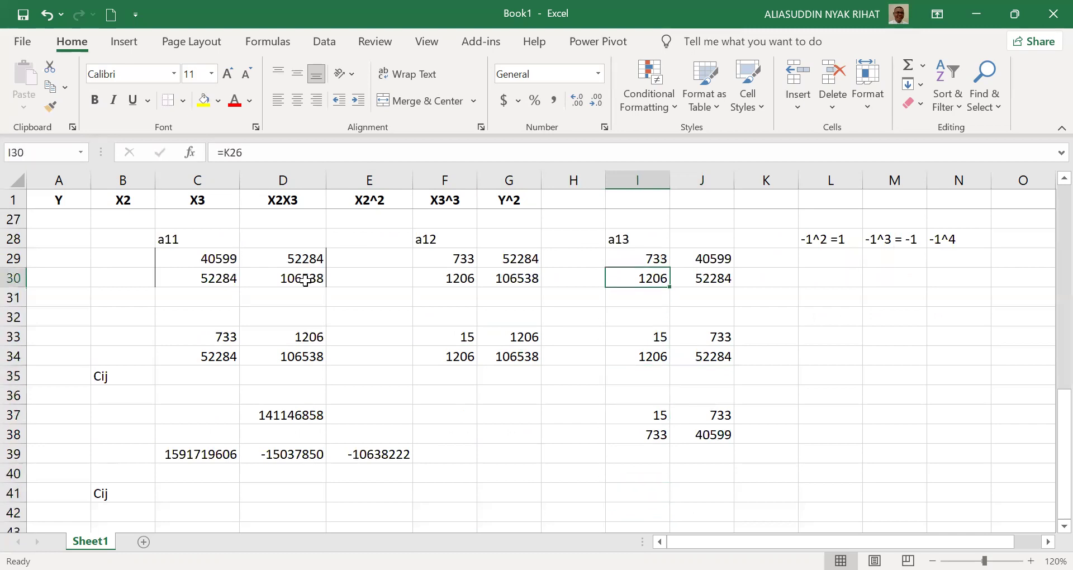
{"action": "key", "text": "Up"}
{"action": "key", "text": "Up"}
{"action": "key", "text": "Down"}
{"action": "key", "text": "Down"}
{"action": "key", "text": "Down"}
{"action": "key", "text": "Down"}
{"action": "key", "text": "Down"}
{"action": "key", "text": "Down"}
{"action": "key", "text": "Down"}
{"action": "key", "text": "Down"}
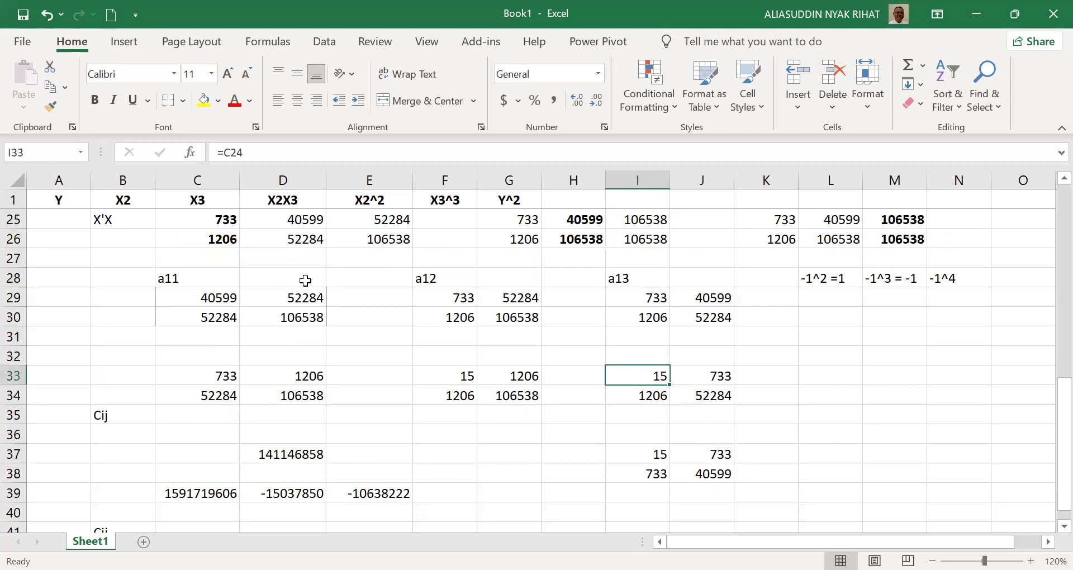
Clear the determinant formulas in D37 and D39.
{"action": "left_click", "coordinate": [278, 456]}
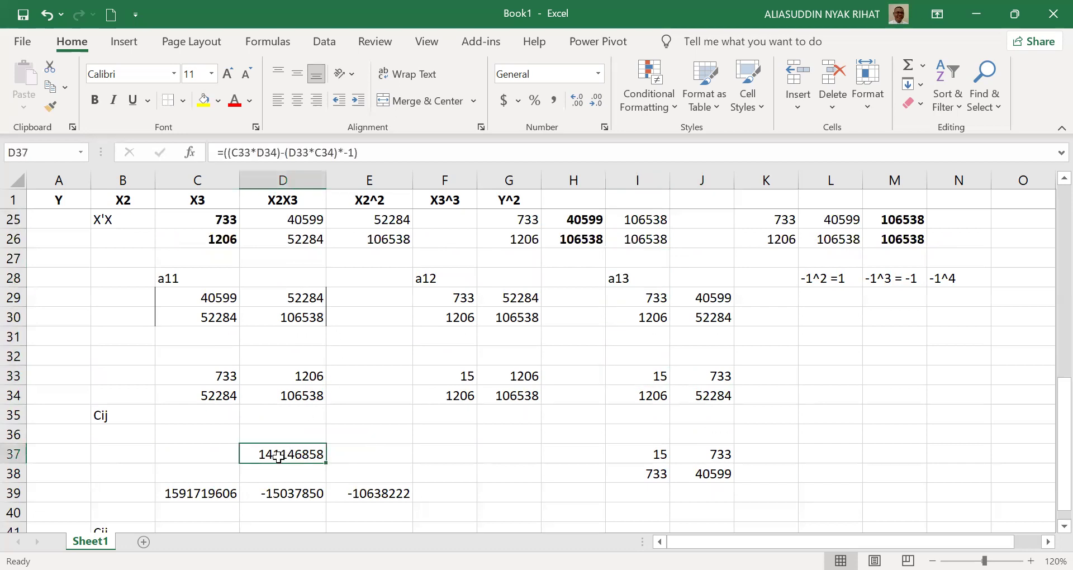
{"action": "key", "text": "Delete"}
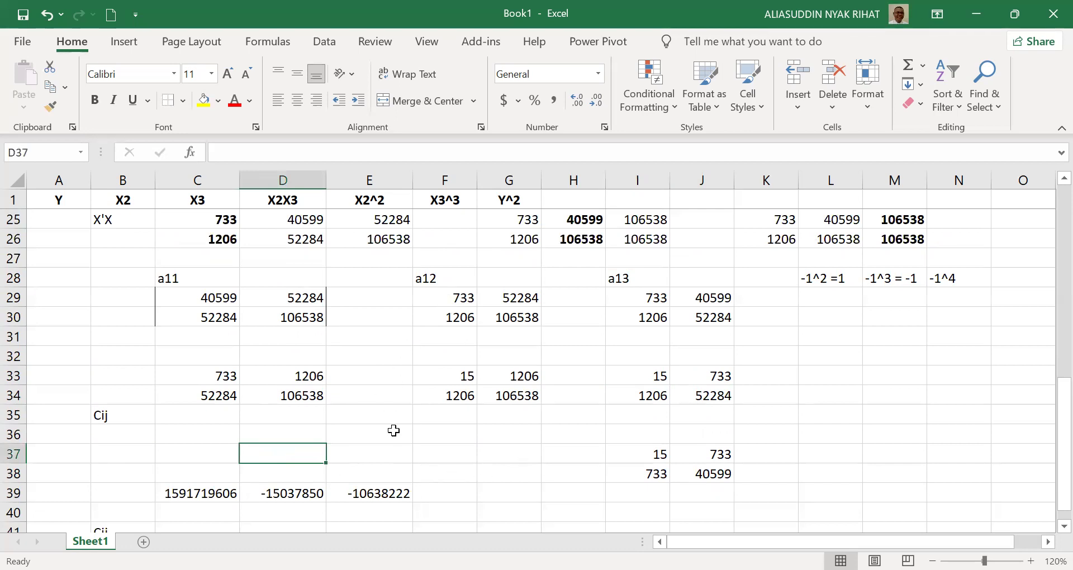
{"action": "left_click", "coordinate": [281, 492]}
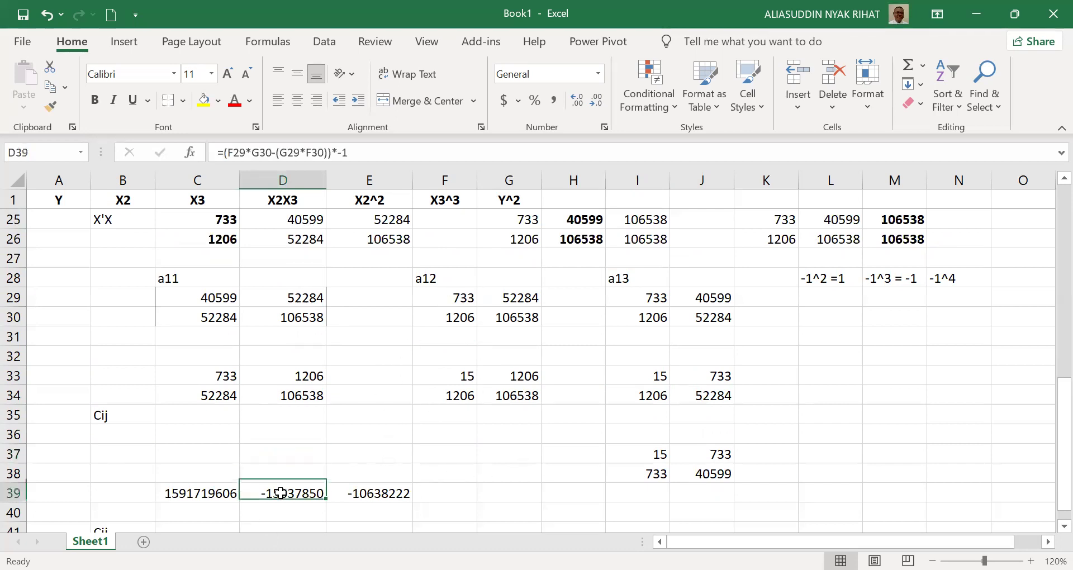
{"action": "key", "text": "Delete"}
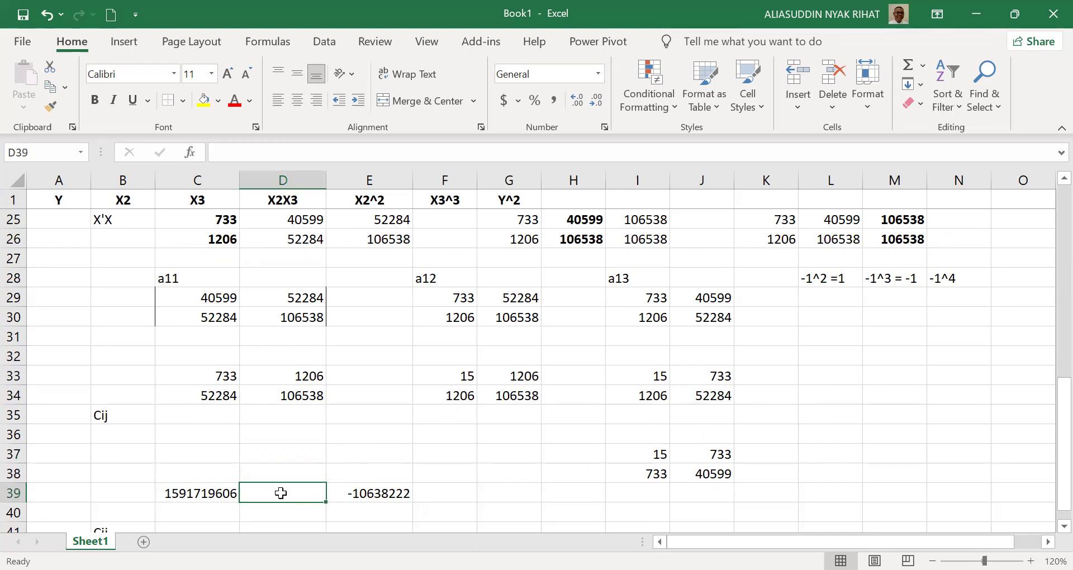
Enter the determinant of the a12 minor in D39 as =(F29*G30)-(G29*F30).
{"action": "type", "text": "=("}
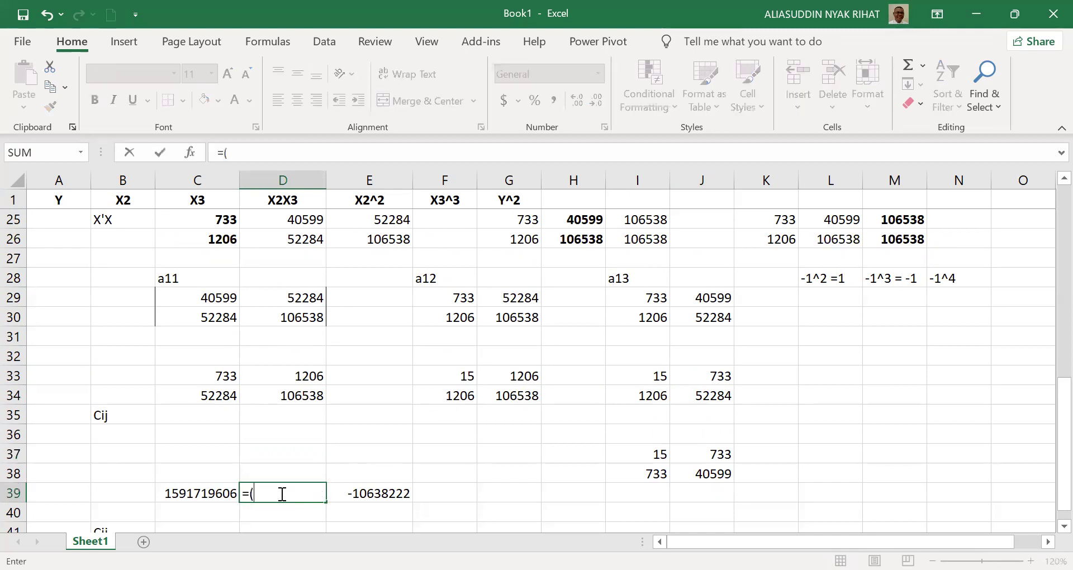
{"action": "left_click", "coordinate": [451, 305]}
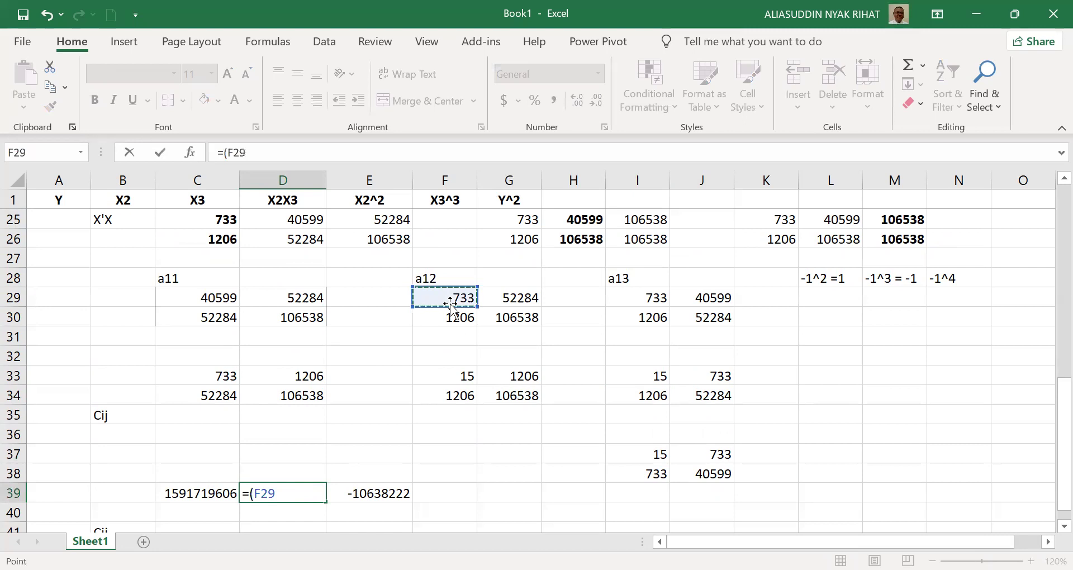
{"action": "type", "text": "*"}
{"action": "left_click", "coordinate": [523, 318]}
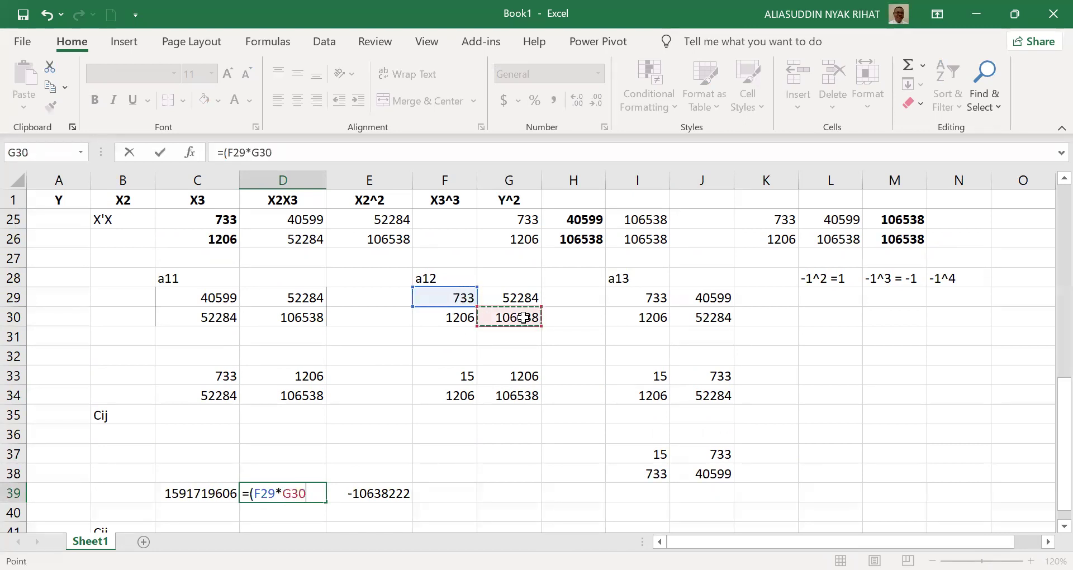
{"action": "type", "text": ")-("}
{"action": "left_click", "coordinate": [521, 298]}
{"action": "type", "text": "*"}
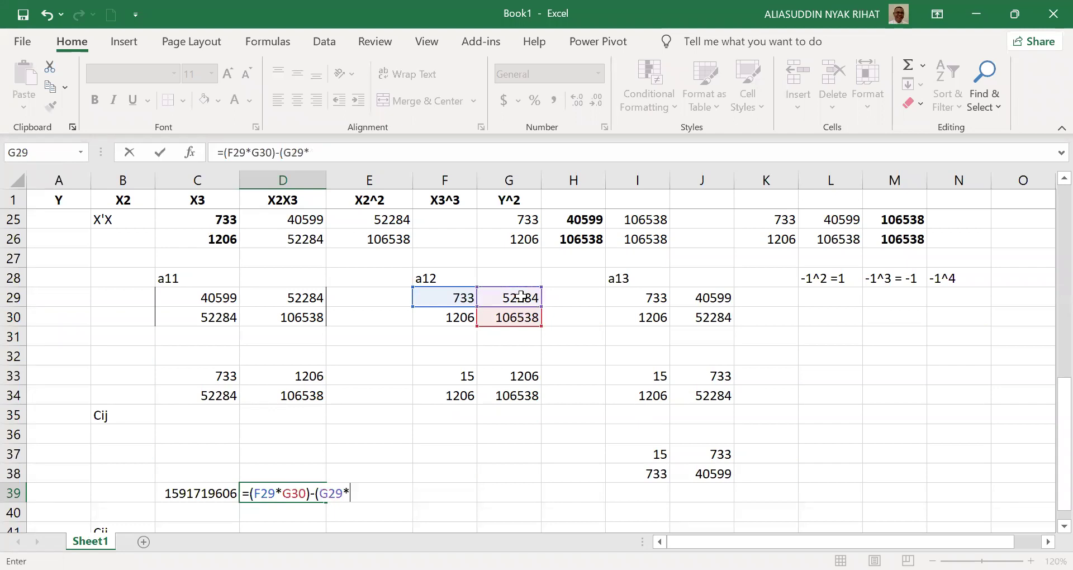
{"action": "left_click", "coordinate": [450, 316]}
{"action": "type", "text": ")"}
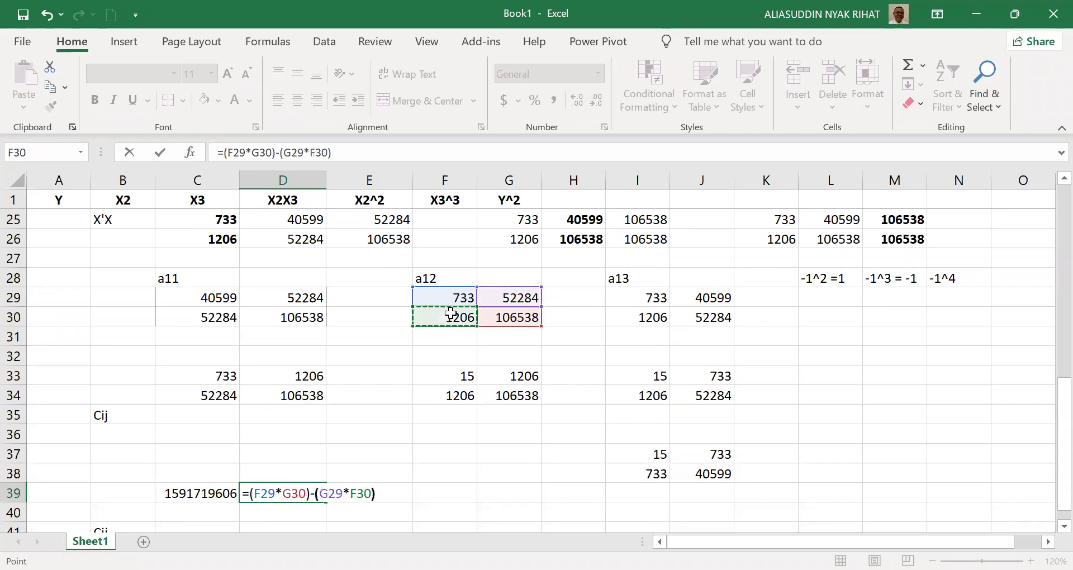
{"action": "key", "text": "Return"}
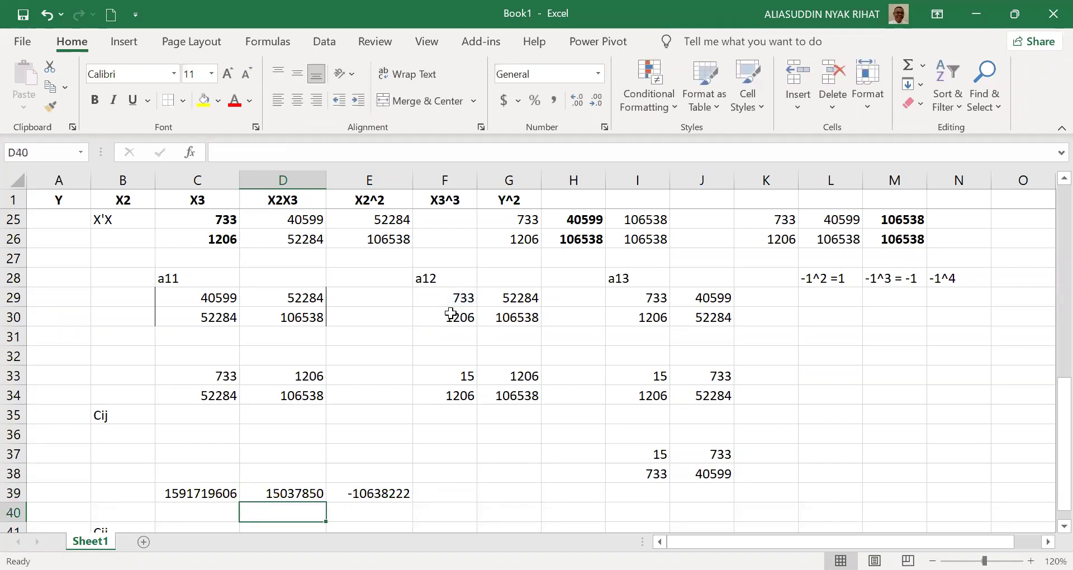
Apply the negative cofactor sign to the a12 determinant in D39, making the formula =((F29*G30)-(G29*F30))*-1.
{"action": "key", "text": "Up"}
{"action": "key", "text": "F2"}
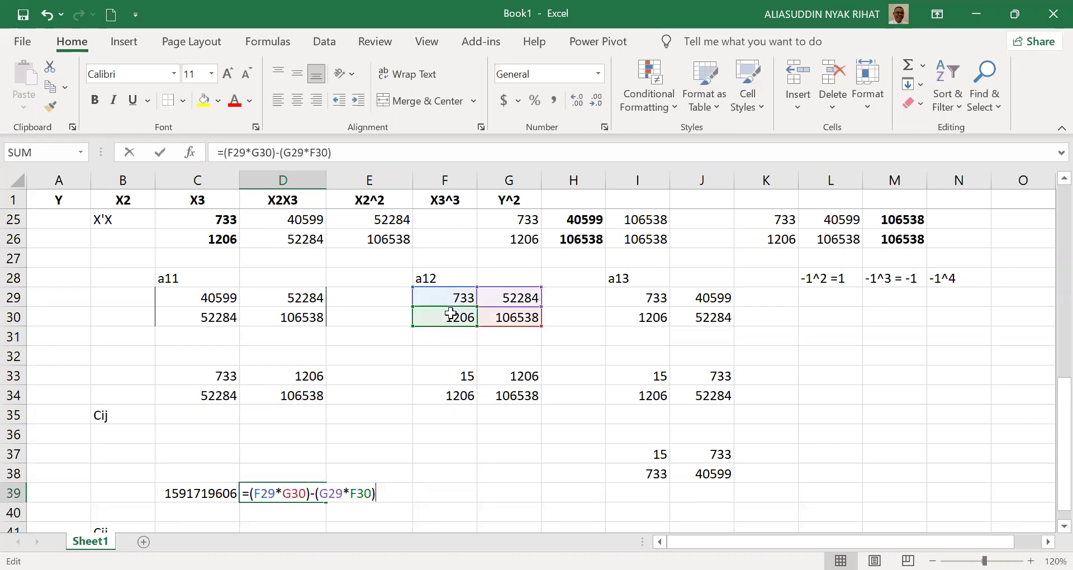
{"action": "key", "text": "Left"}
{"action": "key", "text": "Left"}
{"action": "key", "text": "Left"}
{"action": "key", "text": "Left"}
{"action": "key", "text": "Left"}
{"action": "key", "text": "Left"}
{"action": "key", "text": "Left"}
{"action": "key", "text": "Left"}
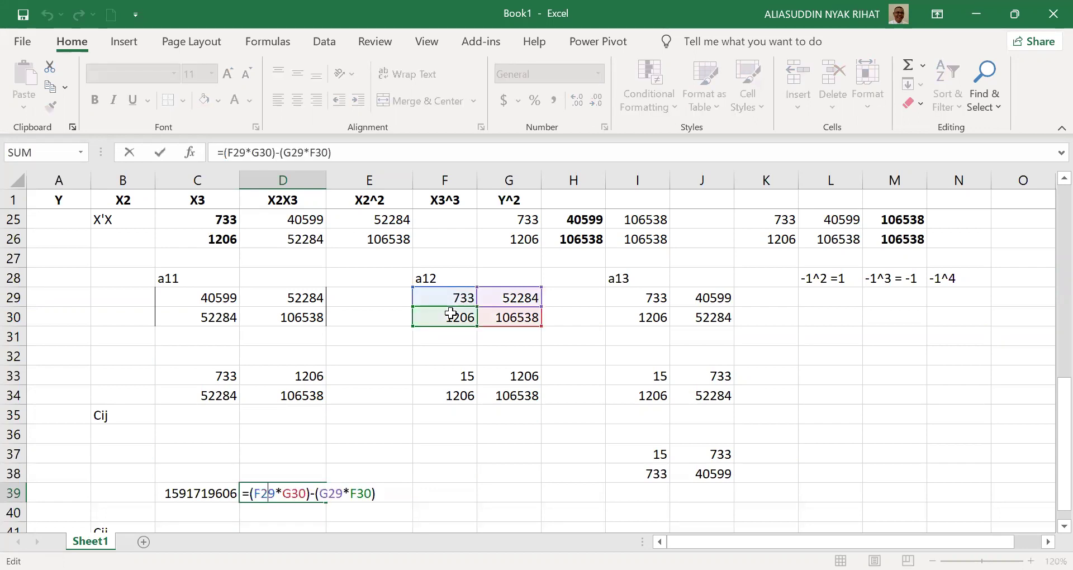
{"action": "type", "text": "("}
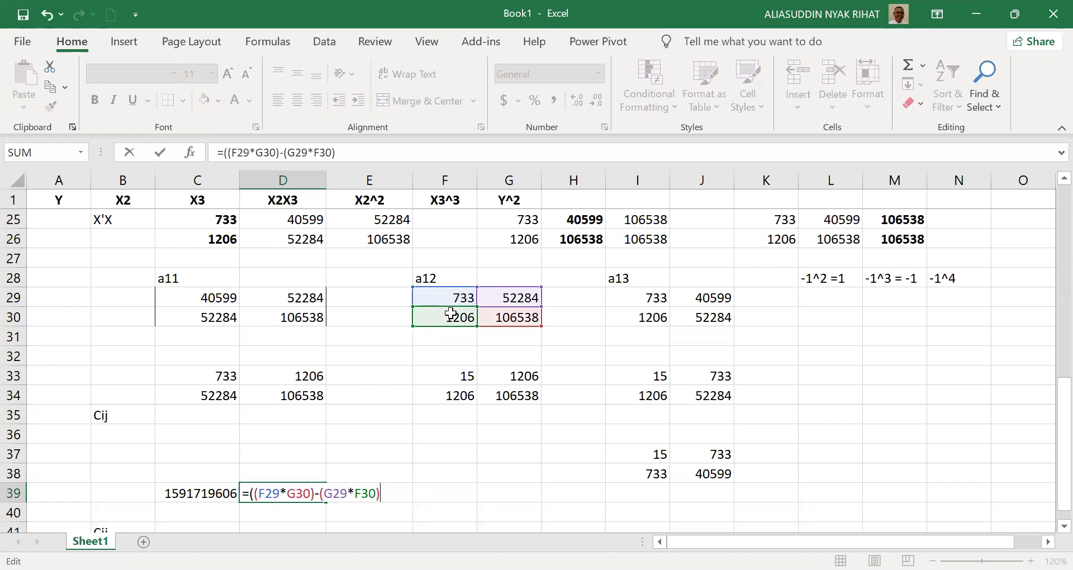
{"action": "type", "text": "-1"}
{"action": "key", "text": "Return"}
{"action": "key", "text": "Up"}
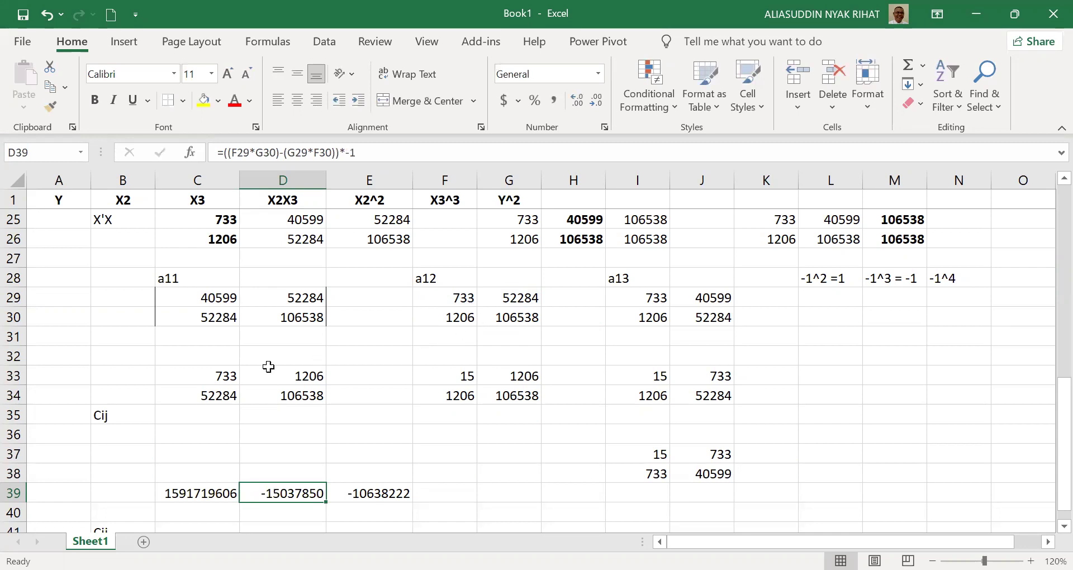
Enter the determinant of the C33:D34 minor in D37 as =C33*D34-(D33*C34).
{"action": "left_click", "coordinate": [268, 454]}
{"action": "type", "text": "="}
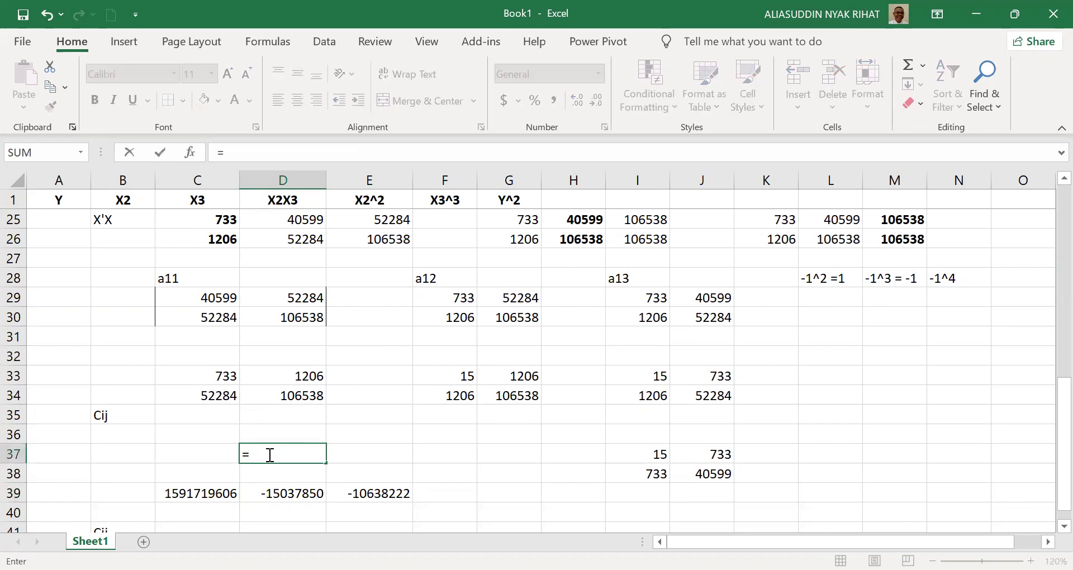
{"action": "left_click", "coordinate": [220, 373]}
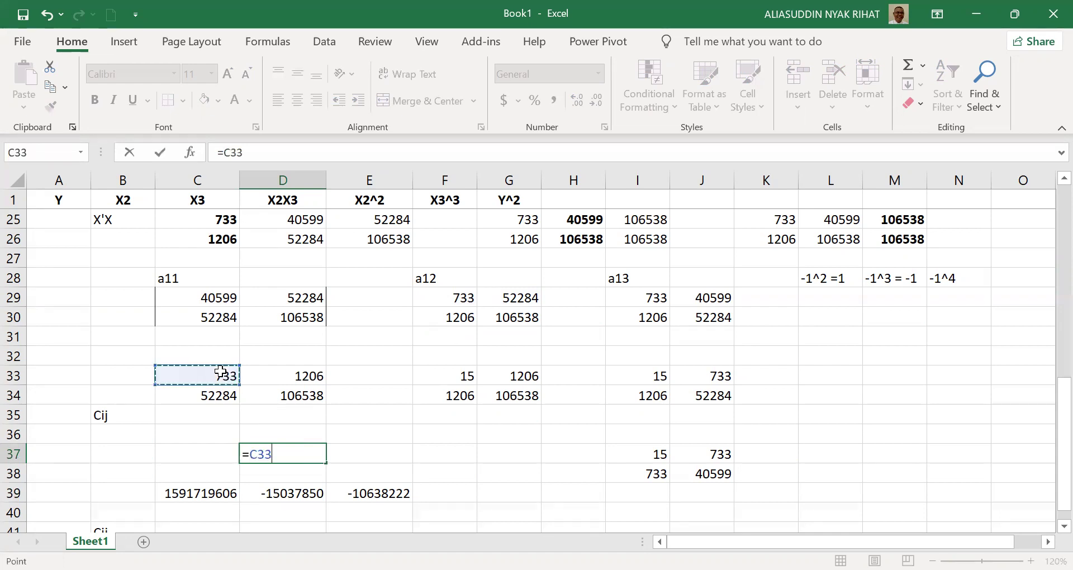
{"action": "type", "text": "*"}
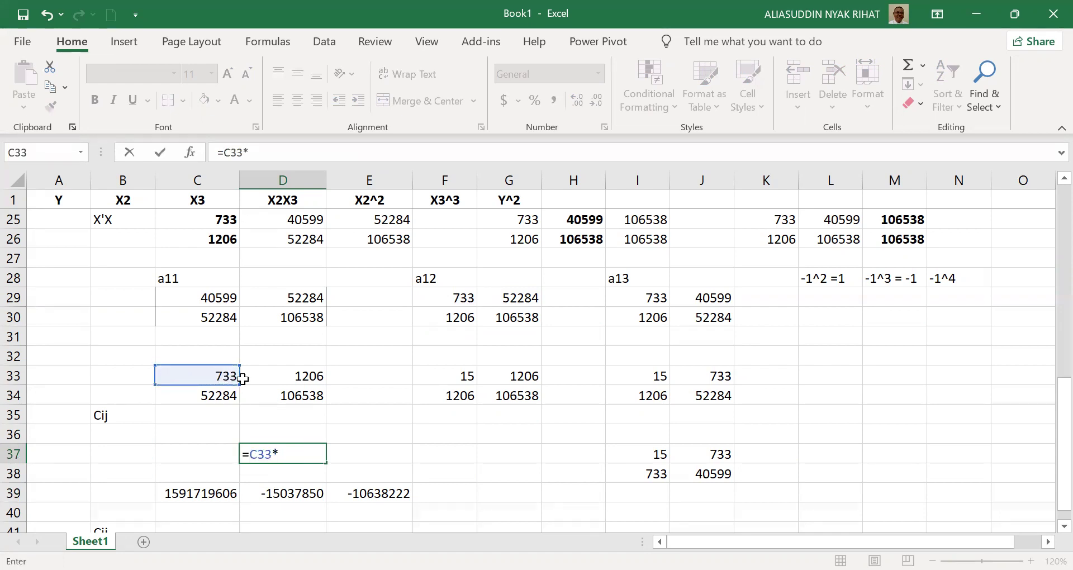
{"action": "left_click", "coordinate": [288, 396]}
{"action": "type", "text": "-("}
{"action": "left_click", "coordinate": [309, 375]}
{"action": "type", "text": "*"}
{"action": "left_click", "coordinate": [207, 397]}
{"action": "type", "text": ")"}
{"action": "key", "text": "Return"}
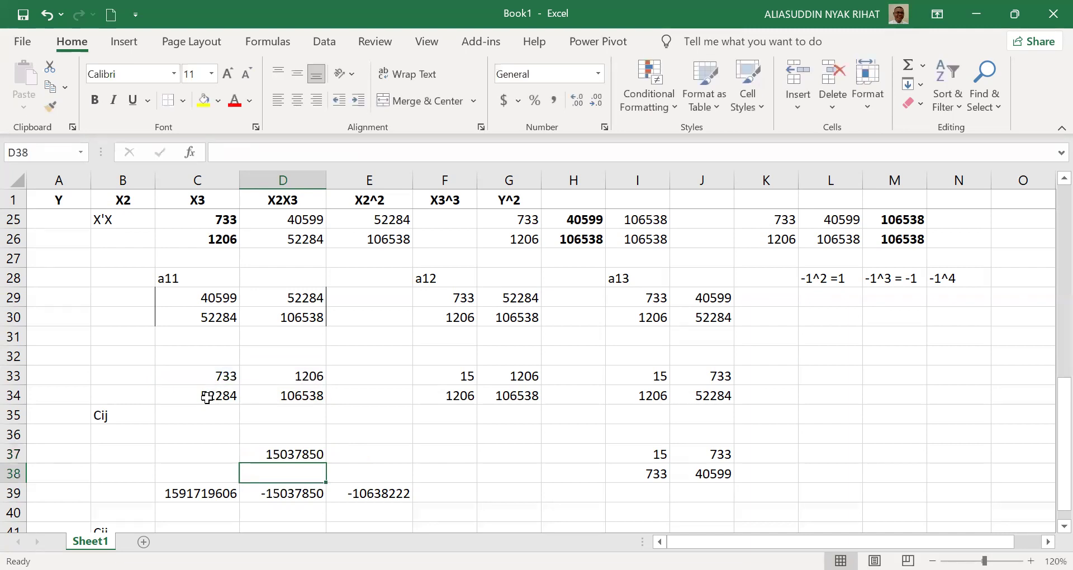
Apply the negative cofactor sign to the determinant in D37, making the formula =(C33*D34-(D33*C34))*-1.
{"action": "key", "text": "Up"}
{"action": "key", "text": "F2"}
{"action": "key", "text": "Home"}
{"action": "key", "text": "Right"}
{"action": "key", "text": "Right"}
{"action": "key", "text": "Right"}
{"action": "type", "text": "("}
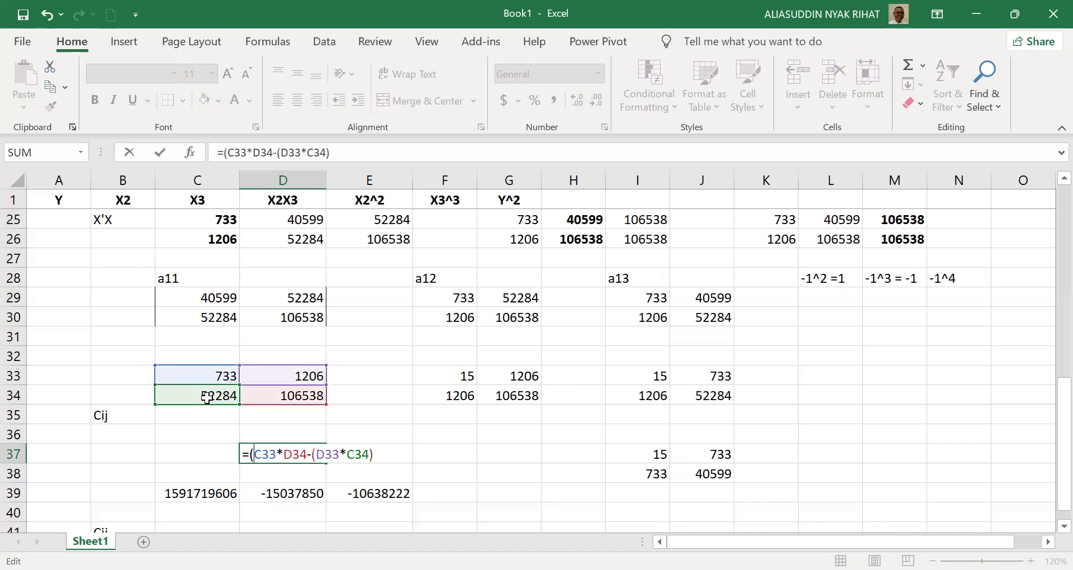
{"action": "key", "text": "End"}
{"action": "type", "text": ")*-1"}
{"action": "key", "text": "Return"}
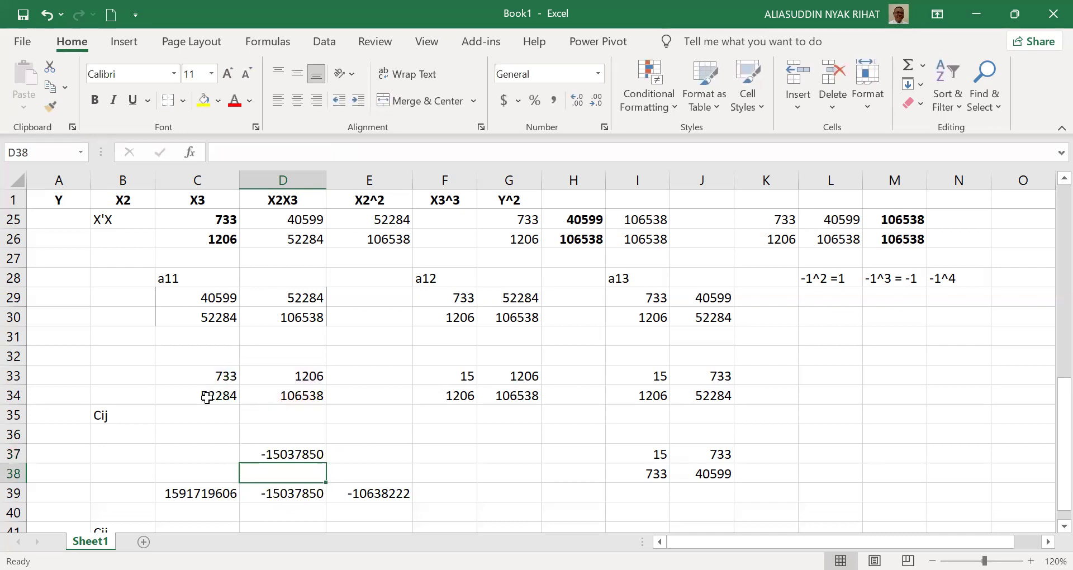
Check the cell references of the a13 determinant formula in E39 against the minor in I29:J30.
{"action": "key", "text": "Down"}
{"action": "key", "text": "Right"}
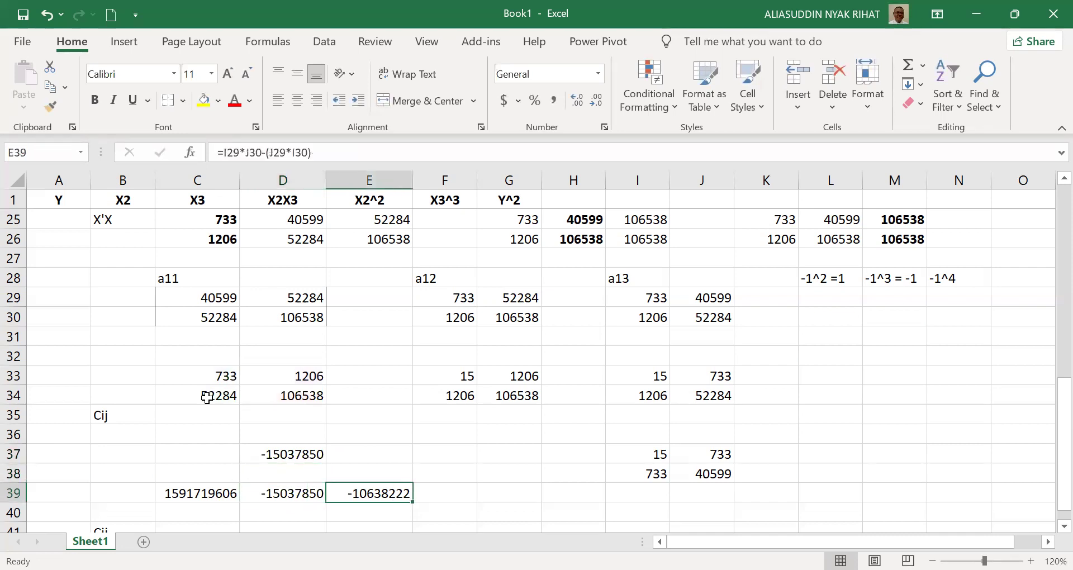
{"action": "key", "text": "F2"}
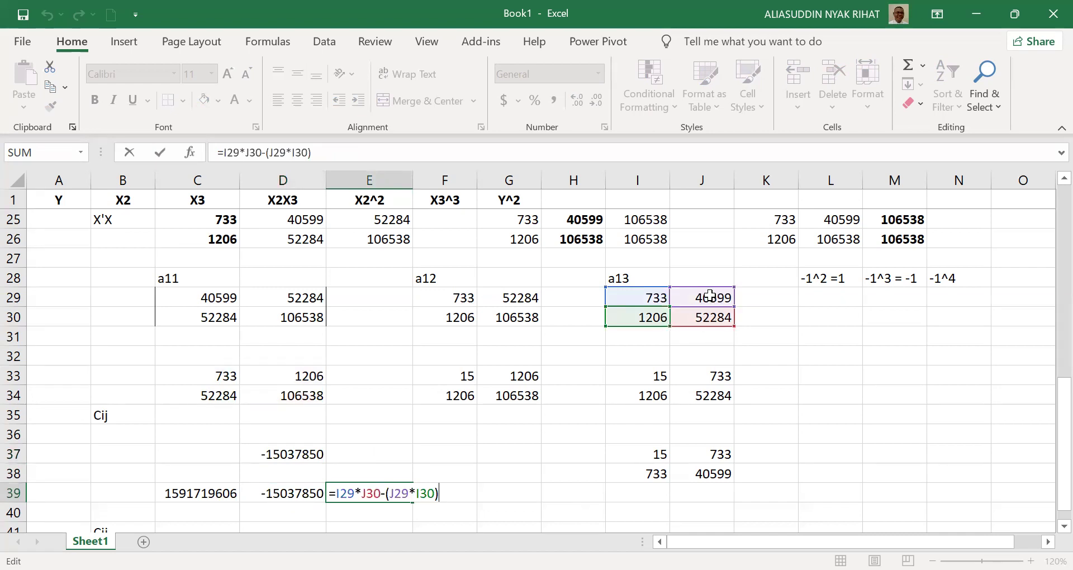
{"action": "key", "text": "Return"}
{"action": "key", "text": "Left"}
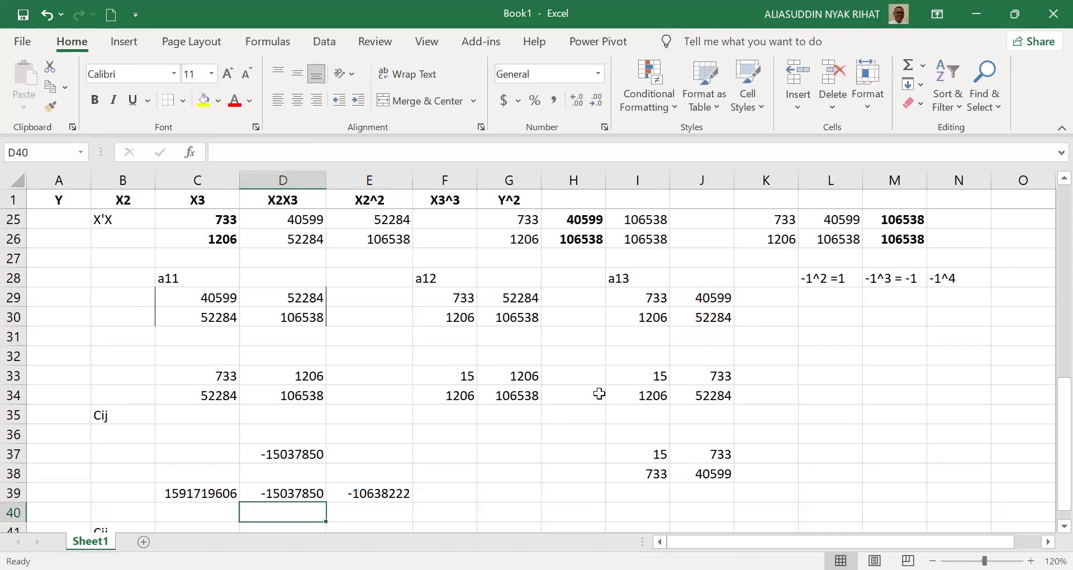
Copy the signed determinant of the C33:D34 minor from D37.
{"action": "scroll", "coordinate": [600, 394], "scroll_direction": "down", "scroll_amount": 1}
{"action": "key", "text": "Up"}
{"action": "key", "text": "Up"}
{"action": "key", "text": "Up"}
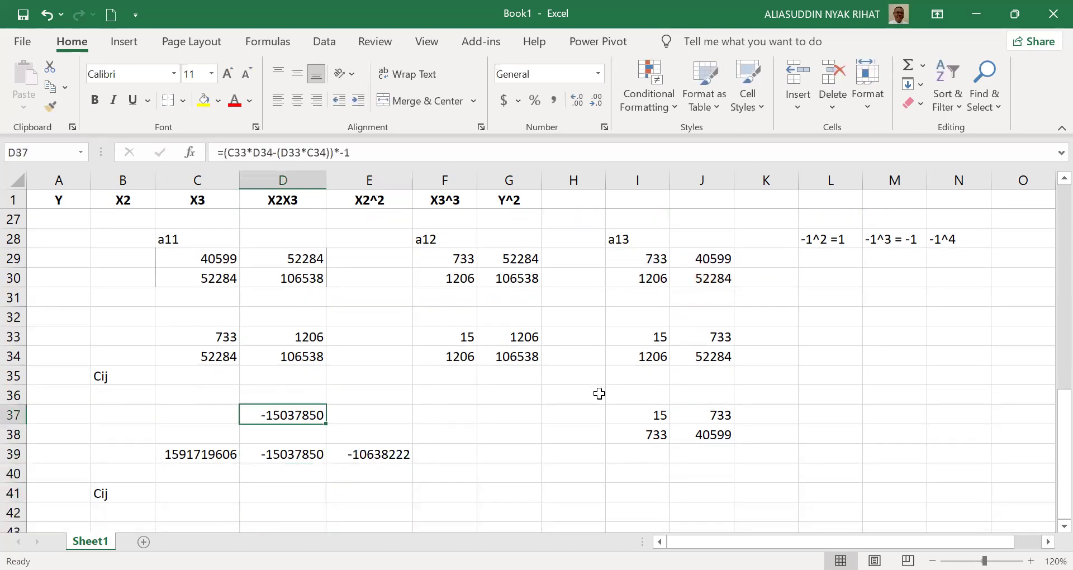
{"action": "key", "text": "ctrl+c"}
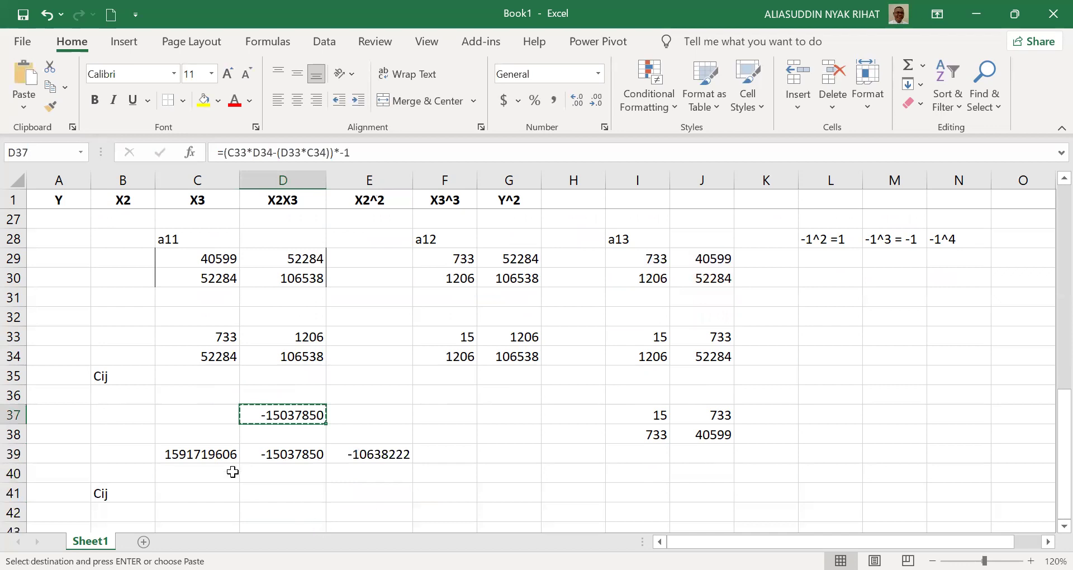
Move the cofactor from D37 to C40, and shift the resulting C39:E40 block down by one row.
{"action": "left_click", "coordinate": [184, 473]}
{"action": "key", "text": "Return"}
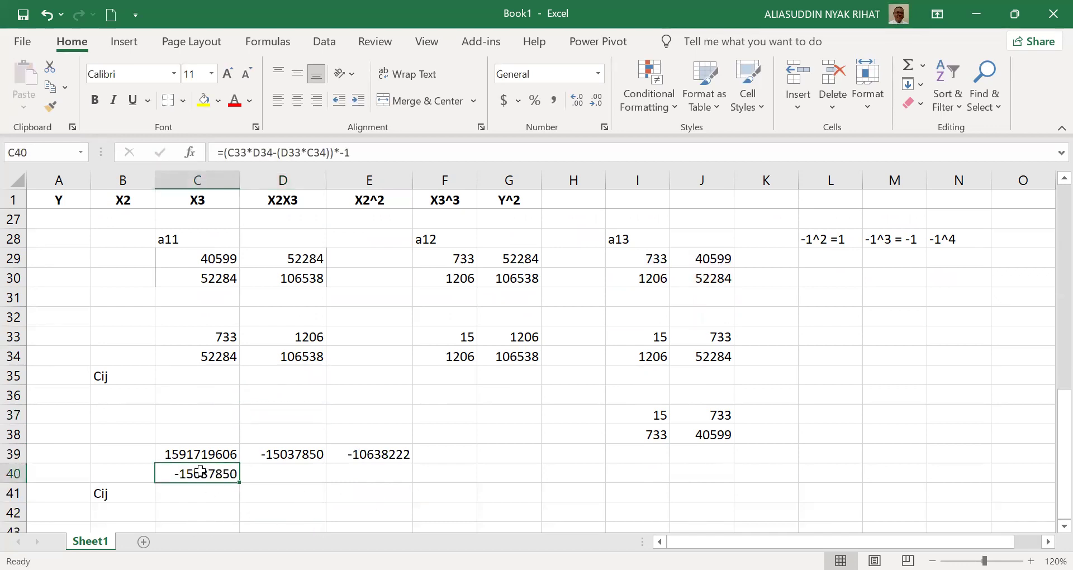
{"action": "left_click", "coordinate": [188, 456]}
{"action": "key", "text": "shift+Down"}
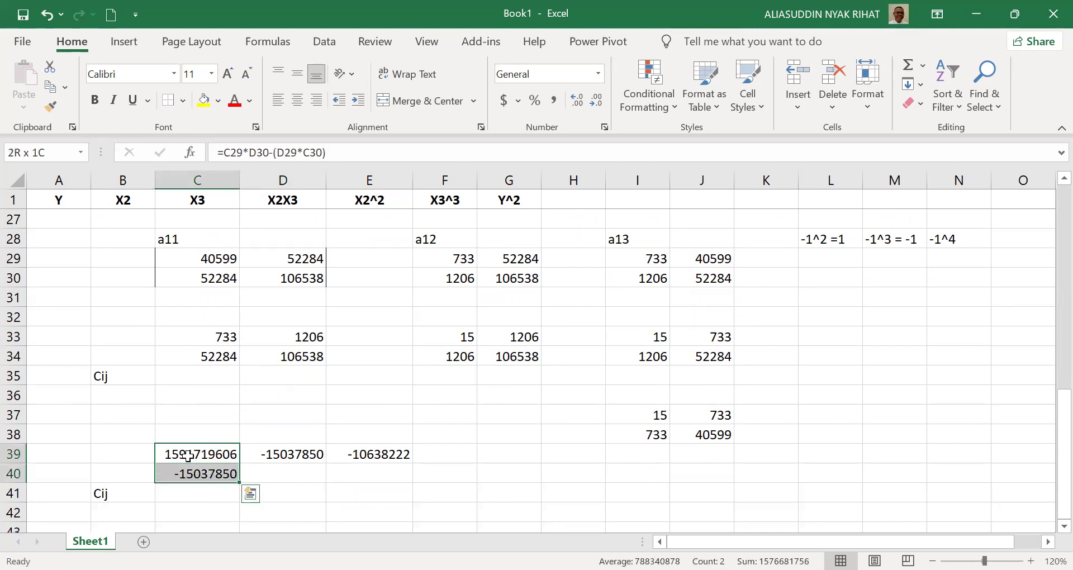
{"action": "key", "text": "shift+Right"}
{"action": "key", "text": "shift+Right"}
{"action": "key", "text": "ctrl+x"}
{"action": "key", "text": "Down"}
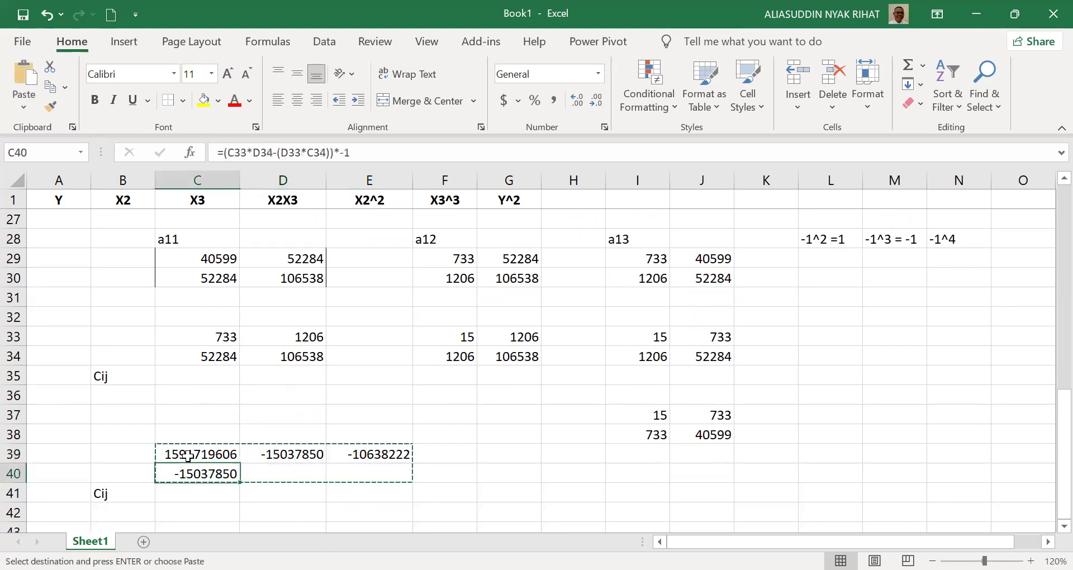
{"action": "key", "text": "ctrl+v"}
{"action": "key", "text": "Down"}
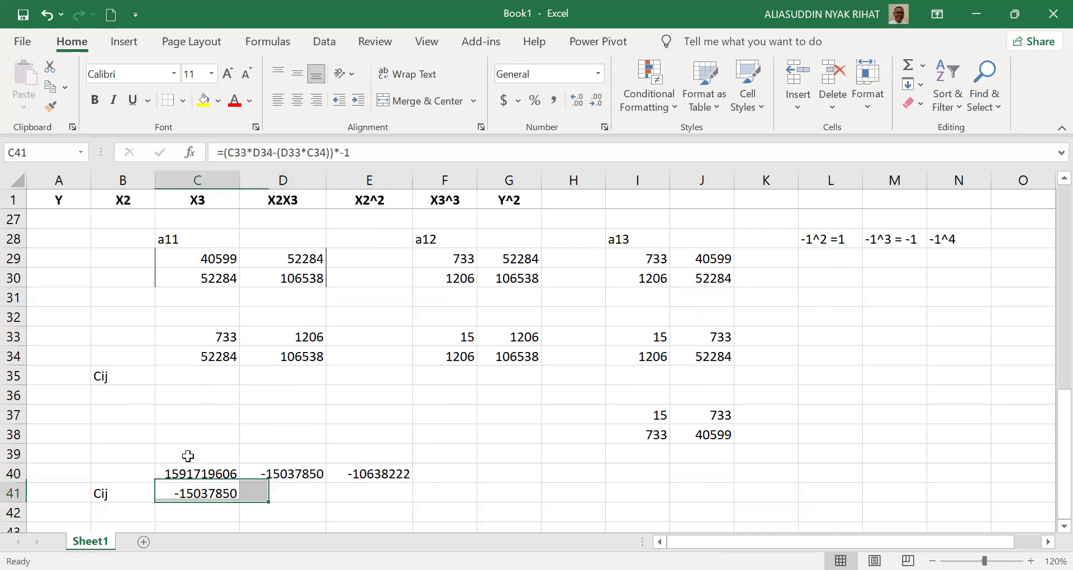
Calculate the second-row, second-column cofactor in D41 with the formula =(F33*G34)-(G33*F34).
{"action": "key", "text": "Right"}
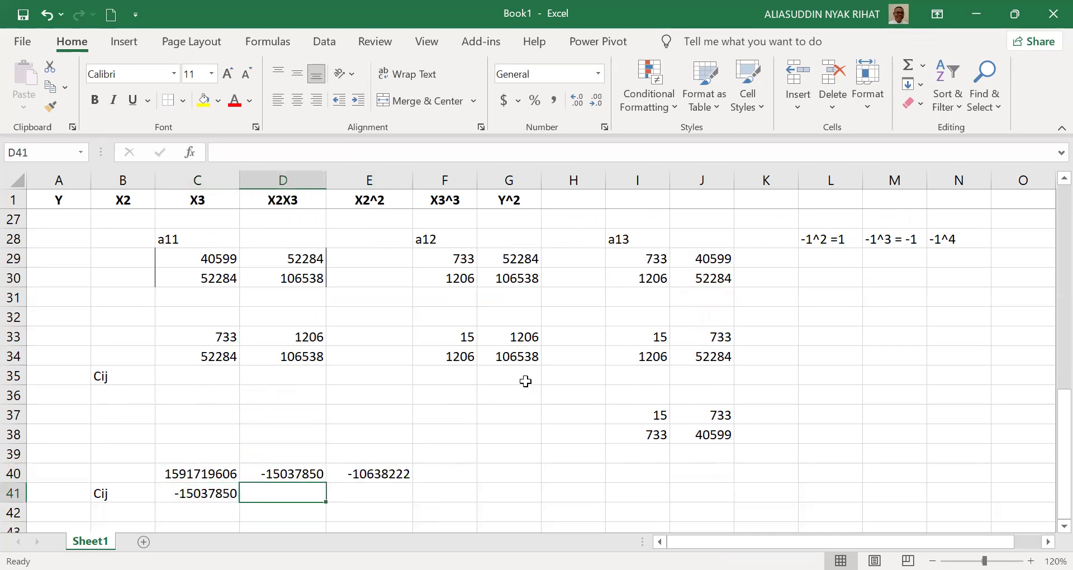
{"action": "type", "text": "="}
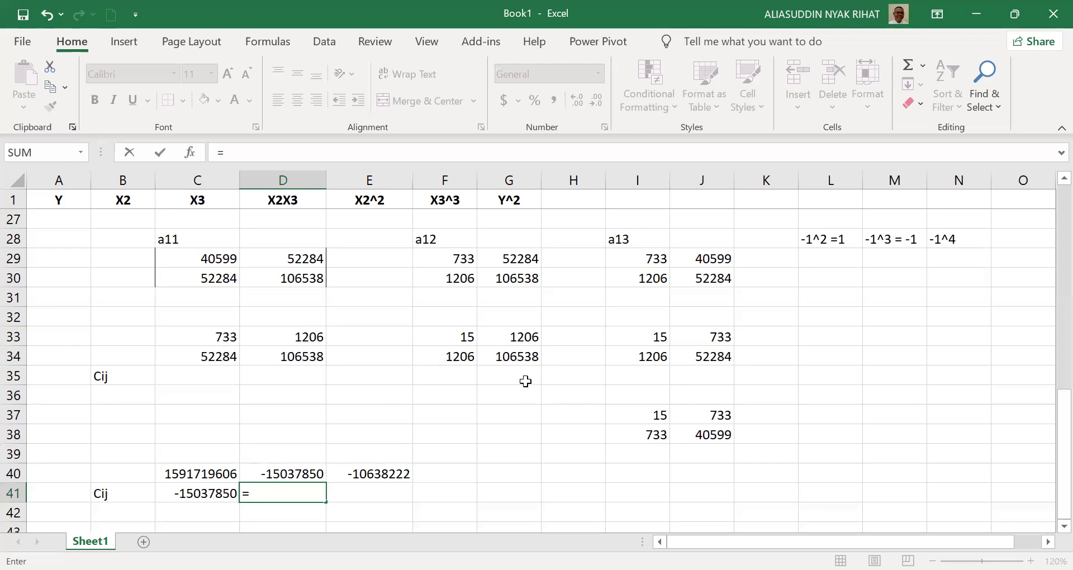
{"action": "type", "text": "("}
{"action": "left_click", "coordinate": [442, 332]}
{"action": "type", "text": "*"}
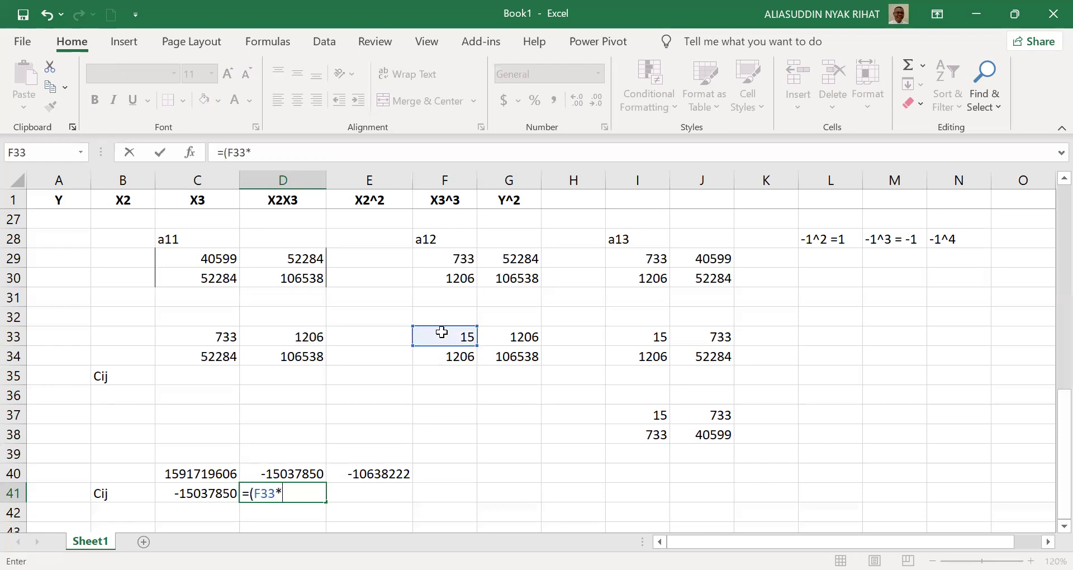
{"action": "left_click", "coordinate": [506, 359]}
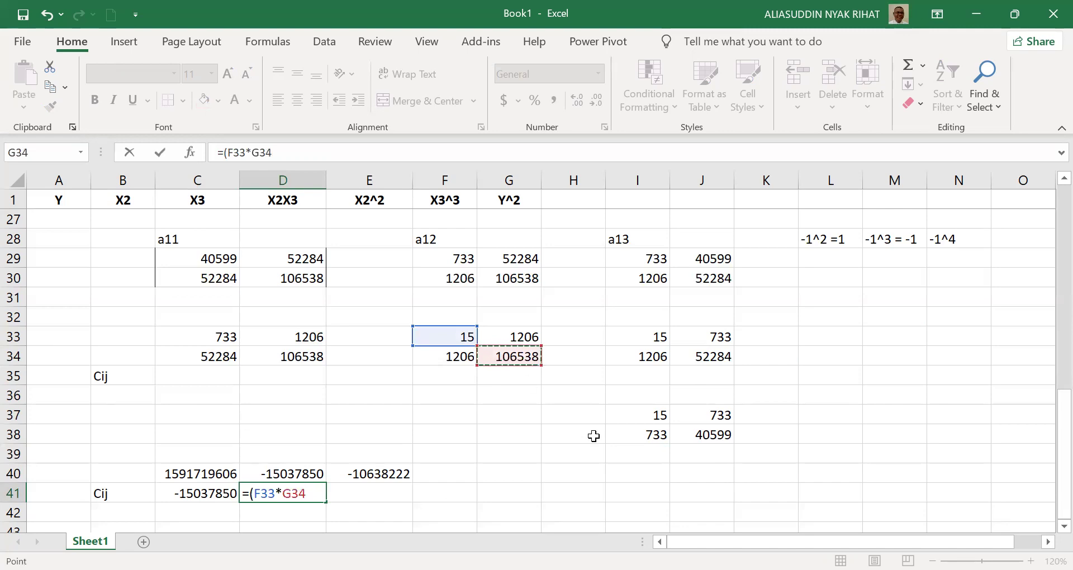
{"action": "type", "text": ")-("}
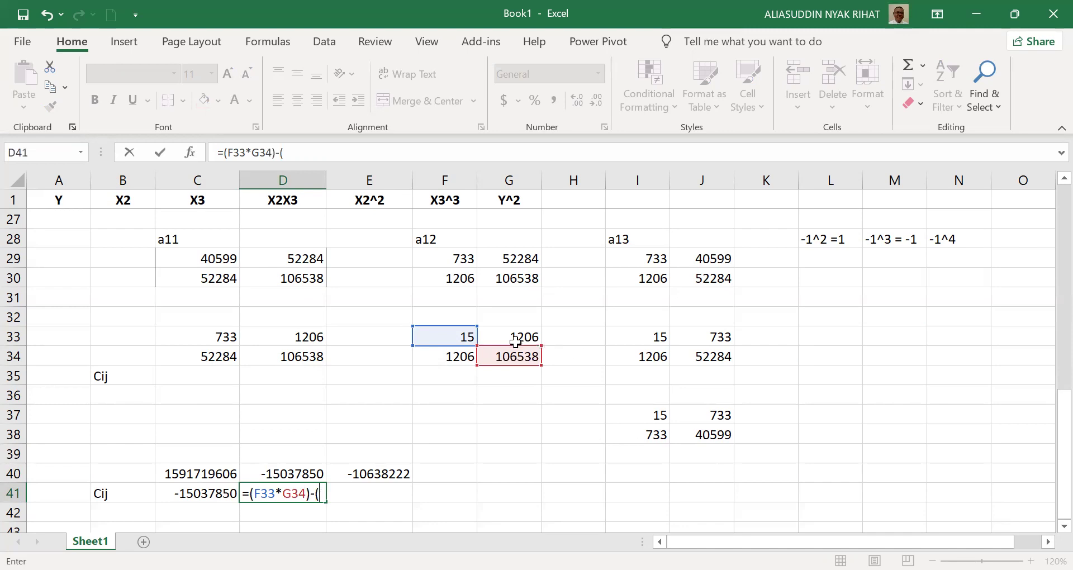
{"action": "left_click", "coordinate": [515, 340]}
{"action": "type", "text": "*"}
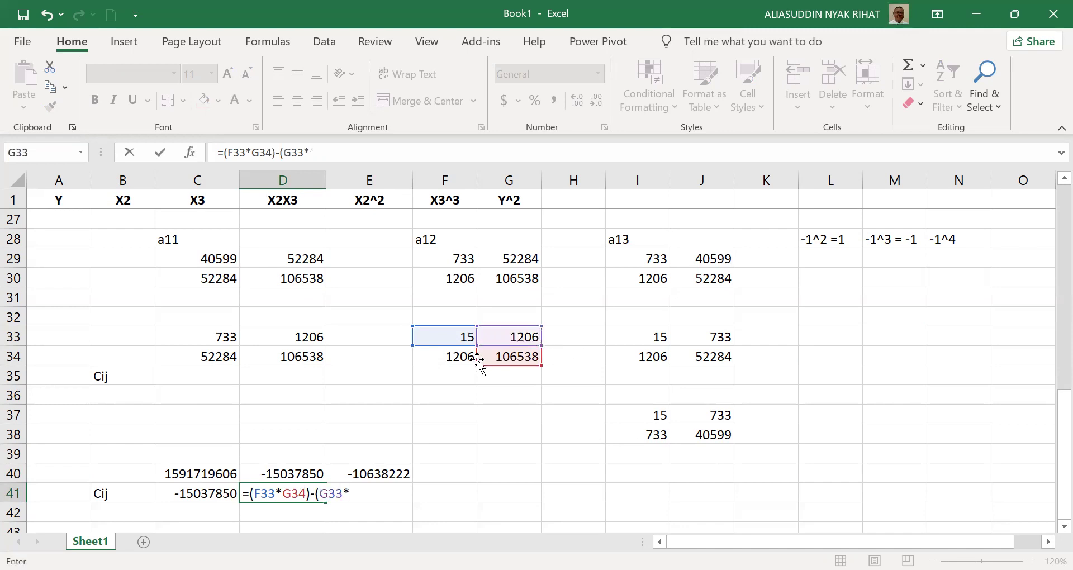
{"action": "left_click", "coordinate": [450, 358]}
{"action": "type", "text": ")"}
{"action": "key", "text": "Return"}
{"action": "key", "text": "Up"}
Build the determinant expression =(I33*J34)-(J33*I34) for the second-row, third-column cofactor in E41.
{"action": "key", "text": "Right"}
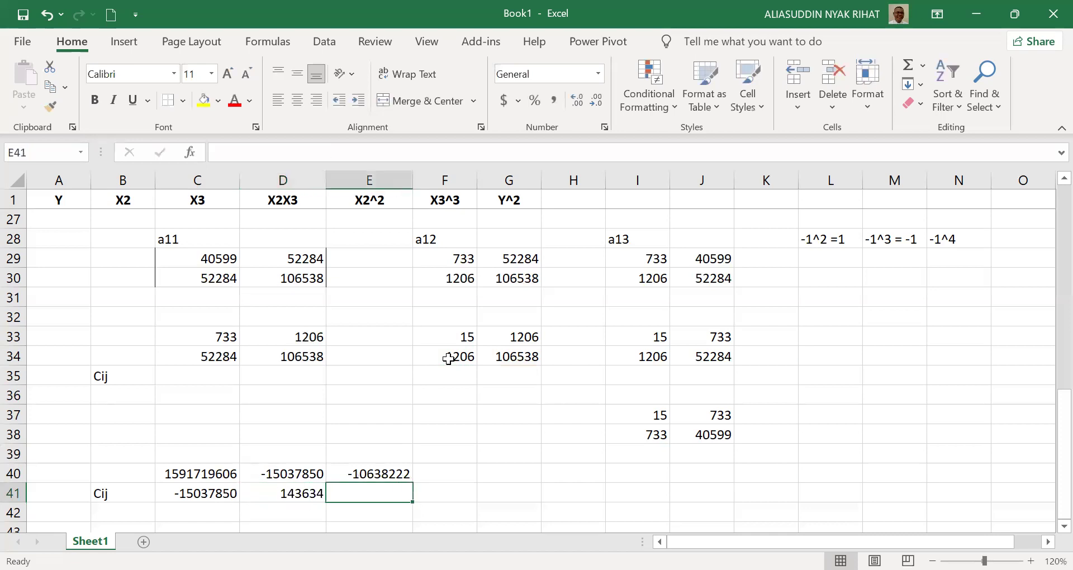
{"action": "type", "text": "=("}
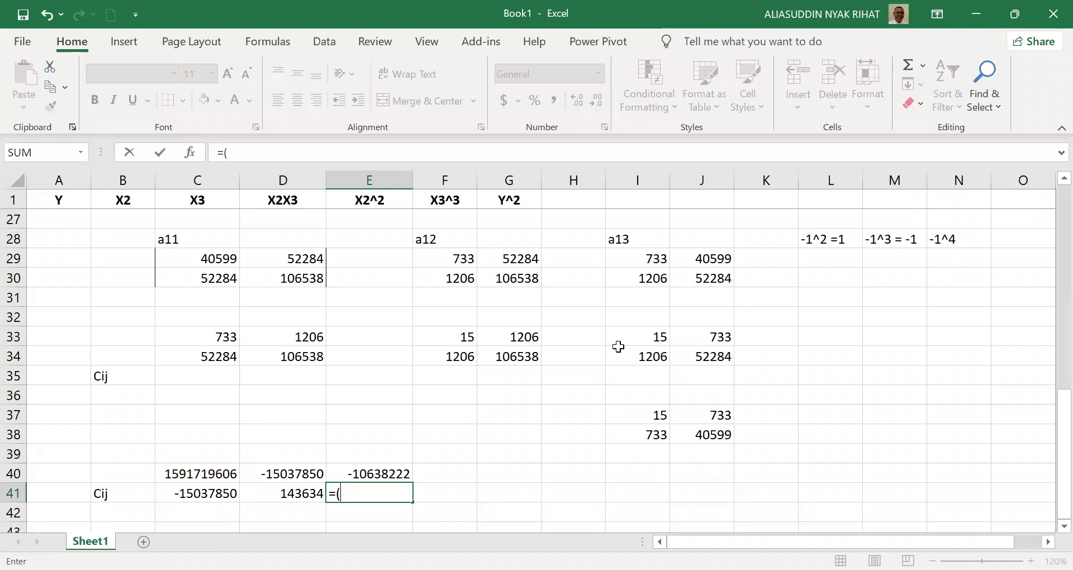
{"action": "left_click", "coordinate": [660, 335]}
{"action": "type", "text": "*"}
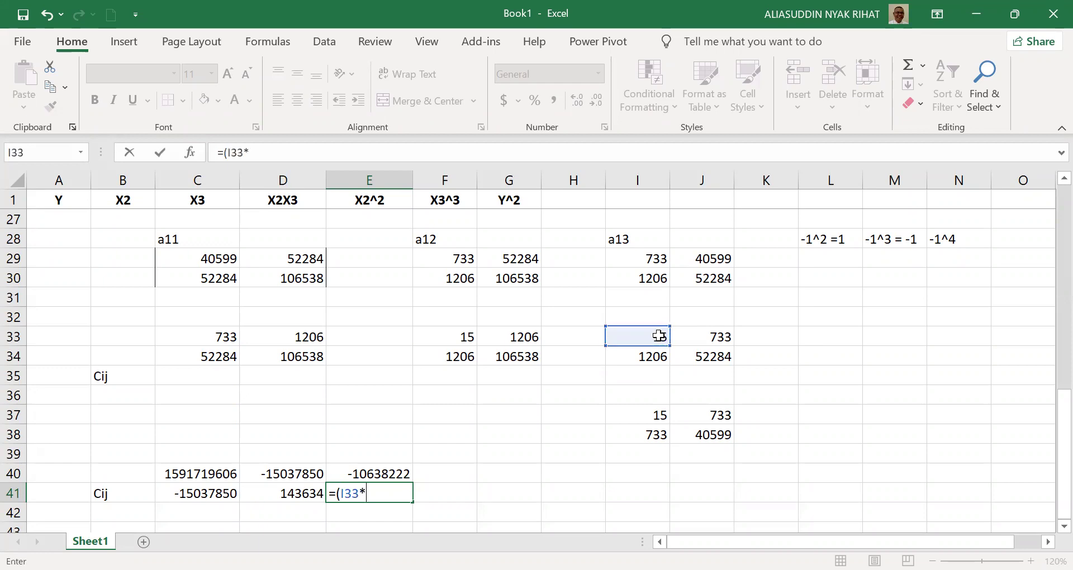
{"action": "left_click", "coordinate": [715, 362]}
{"action": "type", "text": ")-"}
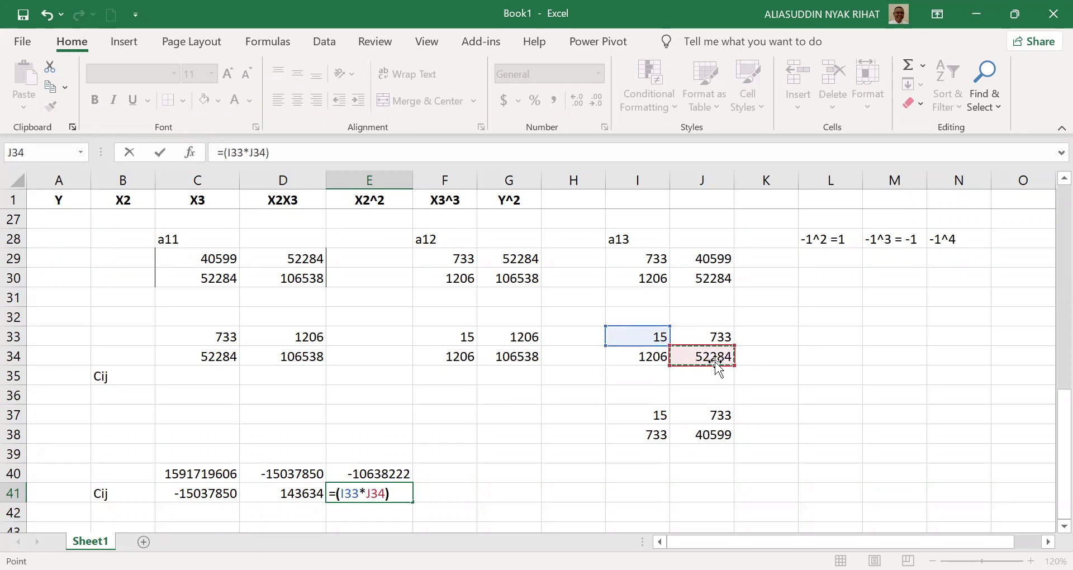
{"action": "type", "text": "("}
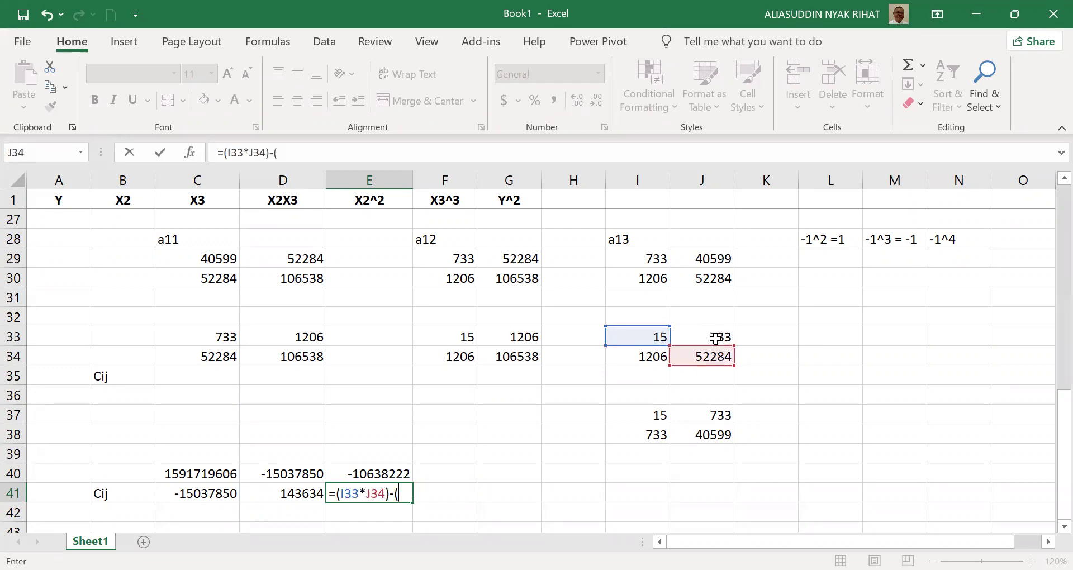
{"action": "left_click", "coordinate": [716, 338]}
{"action": "type", "text": "*"}
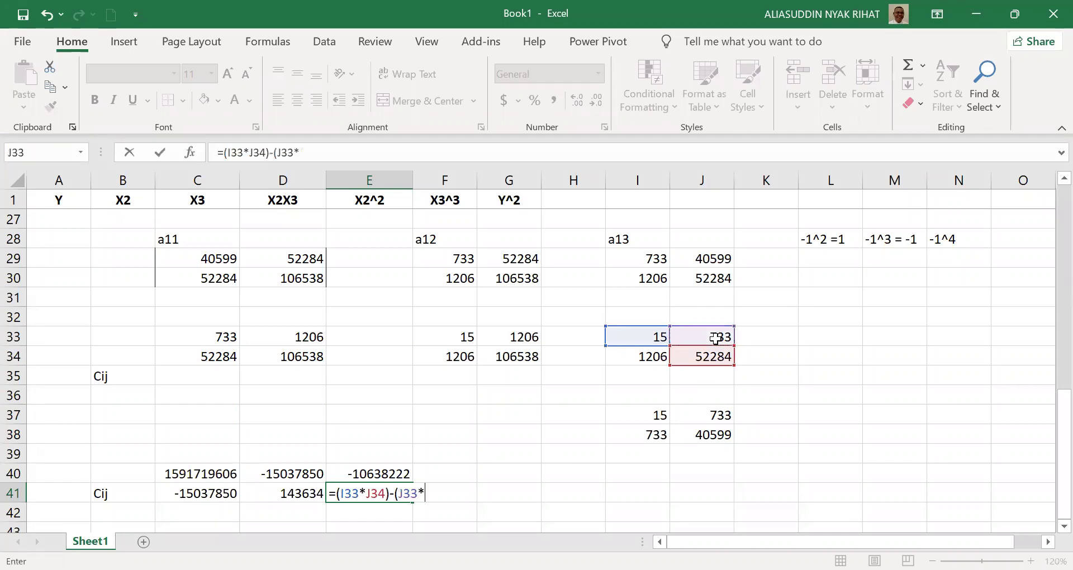
{"action": "left_click", "coordinate": [653, 357]}
{"action": "type", "text": ")"}
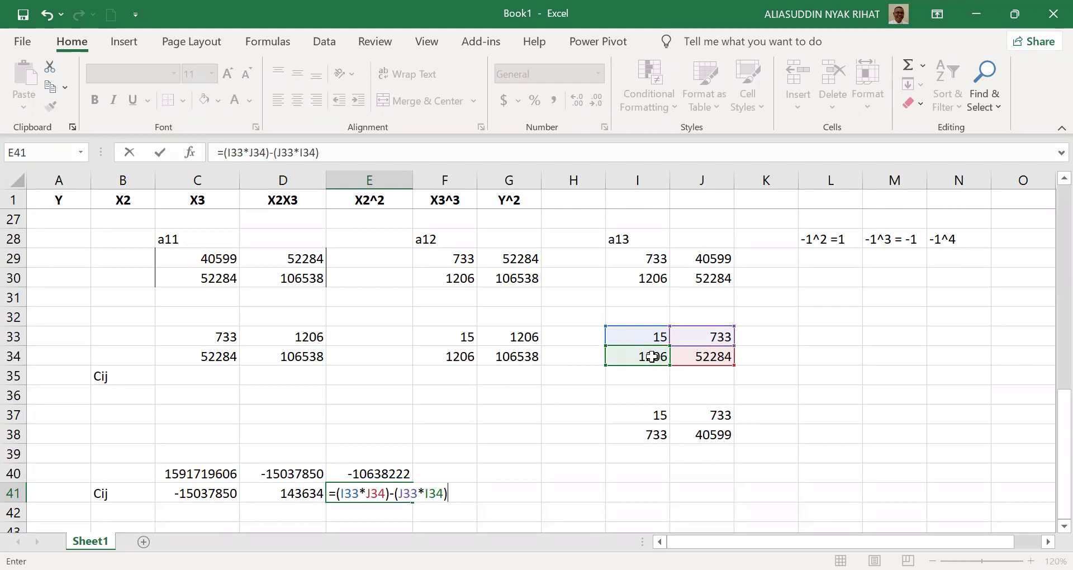
Complete the E41 formula by enclosing the whole difference in parentheses and multiplying it by -1.
{"action": "type", "text": ")*-1"}
{"action": "key", "text": "Return"}
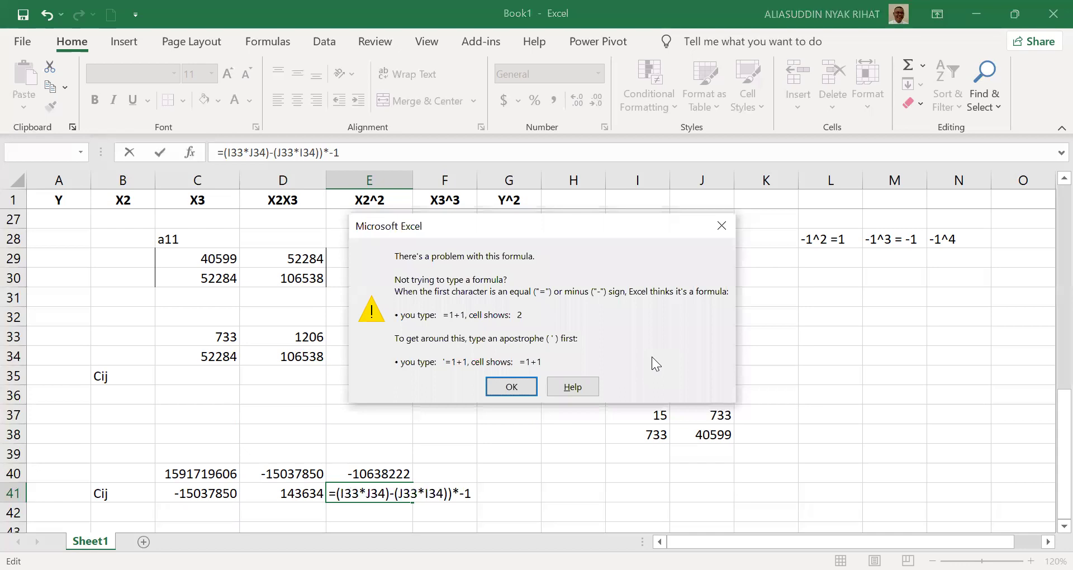
{"action": "key", "text": "Return"}
{"action": "key", "text": "Right"}
{"action": "type", "text": "("}
{"action": "key", "text": "Return"}
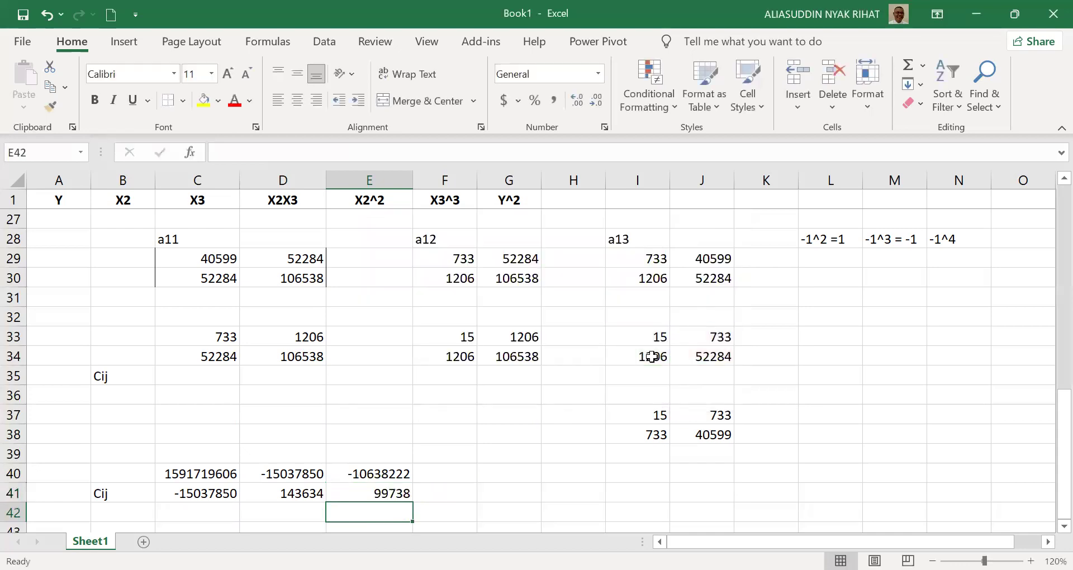
Calculate the third-row, third-column cofactor in E42 with the formula =(I37*J38)-(J37*I38).
{"action": "key", "text": "Down"}
{"action": "type", "text": "="}
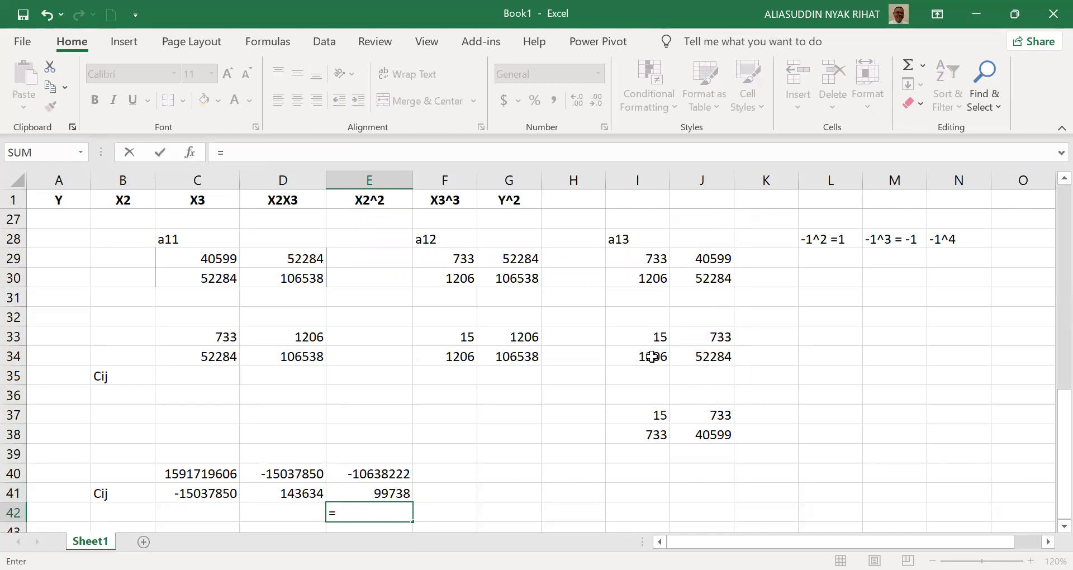
{"action": "type", "text": "("}
{"action": "left_click", "coordinate": [648, 419]}
{"action": "type", "text": "*"}
{"action": "left_click", "coordinate": [696, 434]}
{"action": "type", "text": ")"}
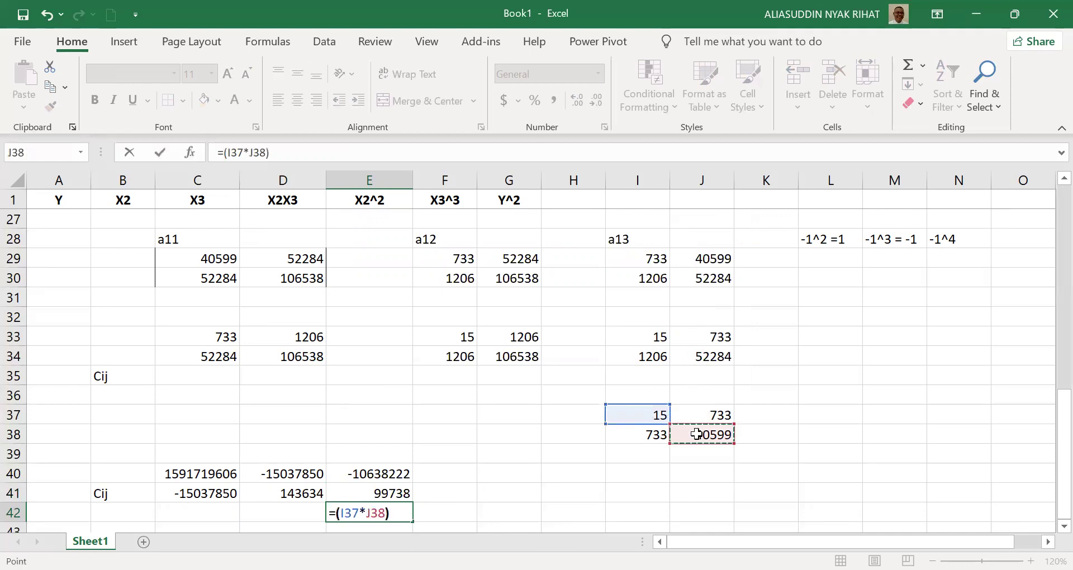
{"action": "type", "text": "-("}
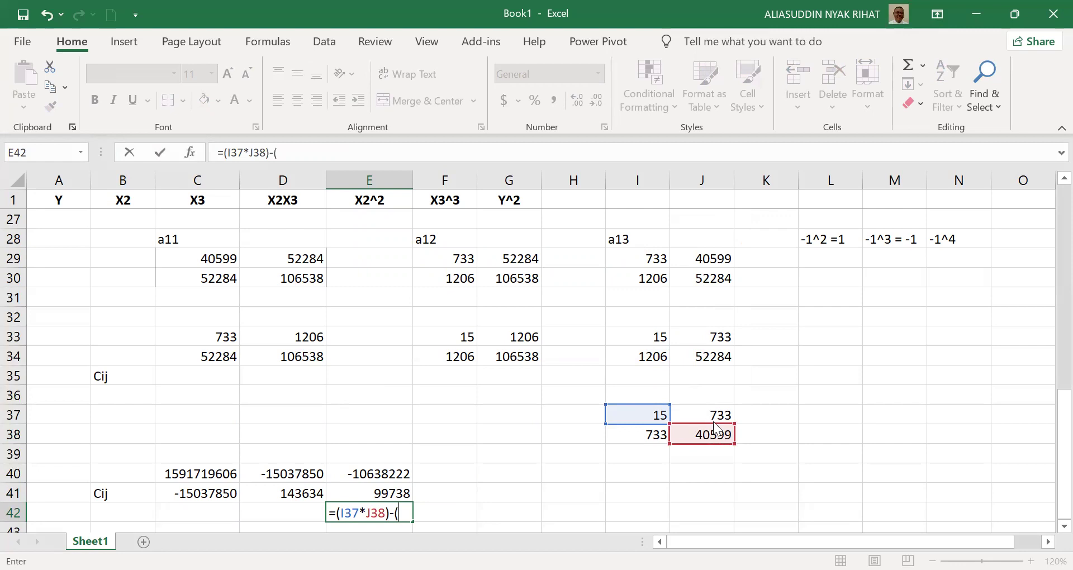
{"action": "left_click", "coordinate": [713, 414]}
{"action": "type", "text": "*"}
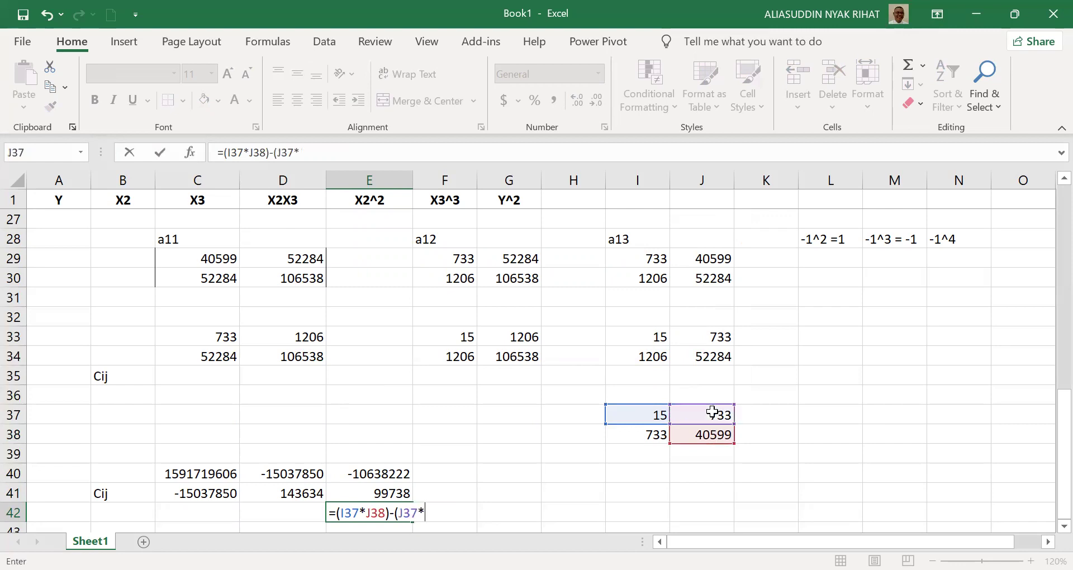
{"action": "left_click", "coordinate": [647, 436]}
{"action": "type", "text": ")"}
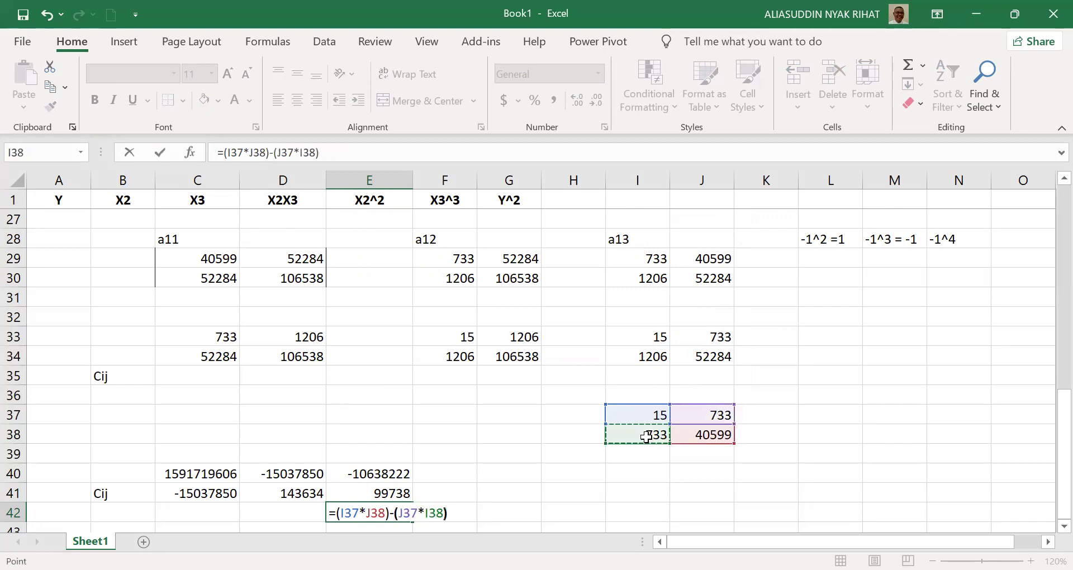
{"action": "key", "text": "Return"}
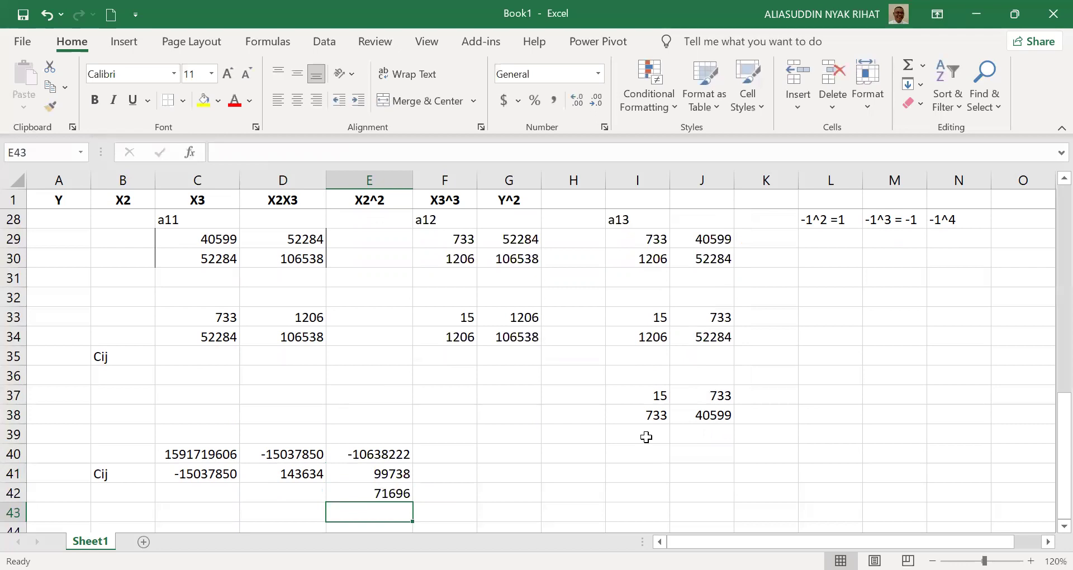
Fill the third-row, first-column cofactor in C42 with a reference to its symmetric counterpart, =E40.
{"action": "key", "text": "Up"}
{"action": "key", "text": "Up"}
{"action": "key", "text": "Left"}
{"action": "key", "text": "Left"}
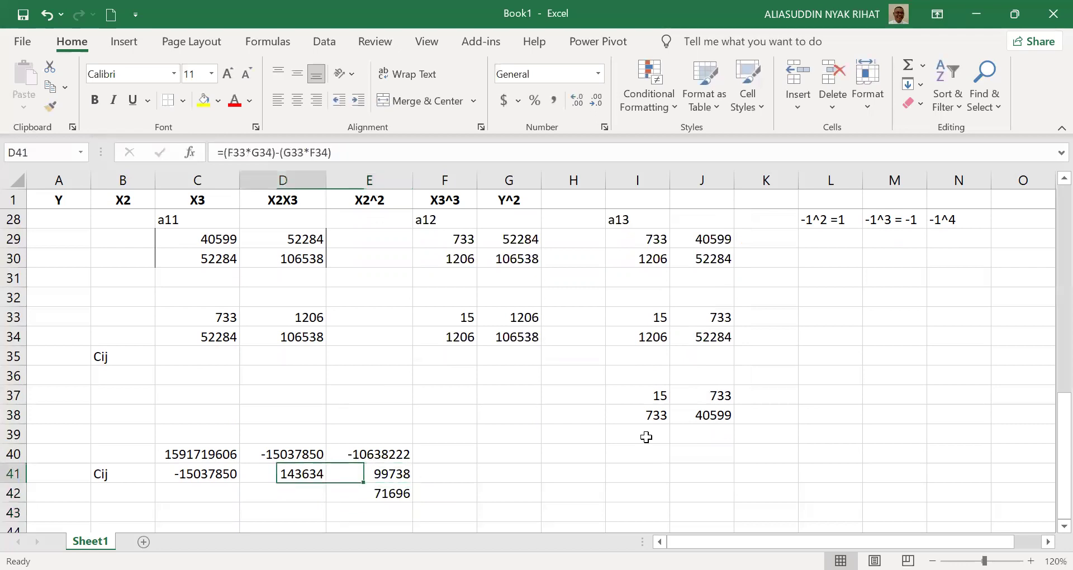
{"action": "key", "text": "Down"}
{"action": "type", "text": "="}
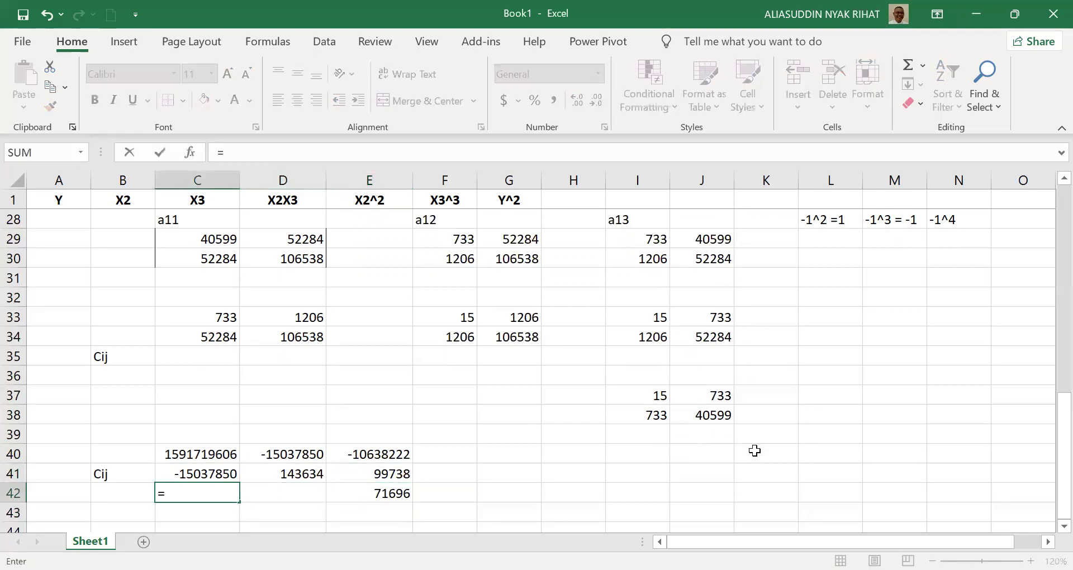
{"action": "left_click", "coordinate": [391, 451]}
{"action": "key", "text": "ctrl+Return"}
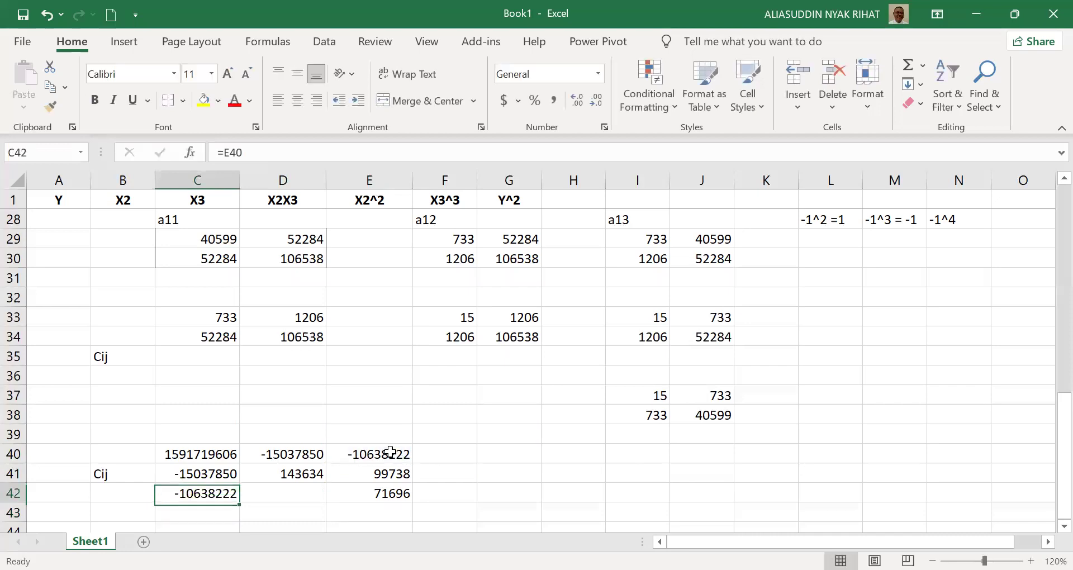
Fill the third-row, second-column cofactor in D42 with a reference to its symmetric counterpart, =E41.
{"action": "key", "text": "Right"}
{"action": "type", "text": "="}
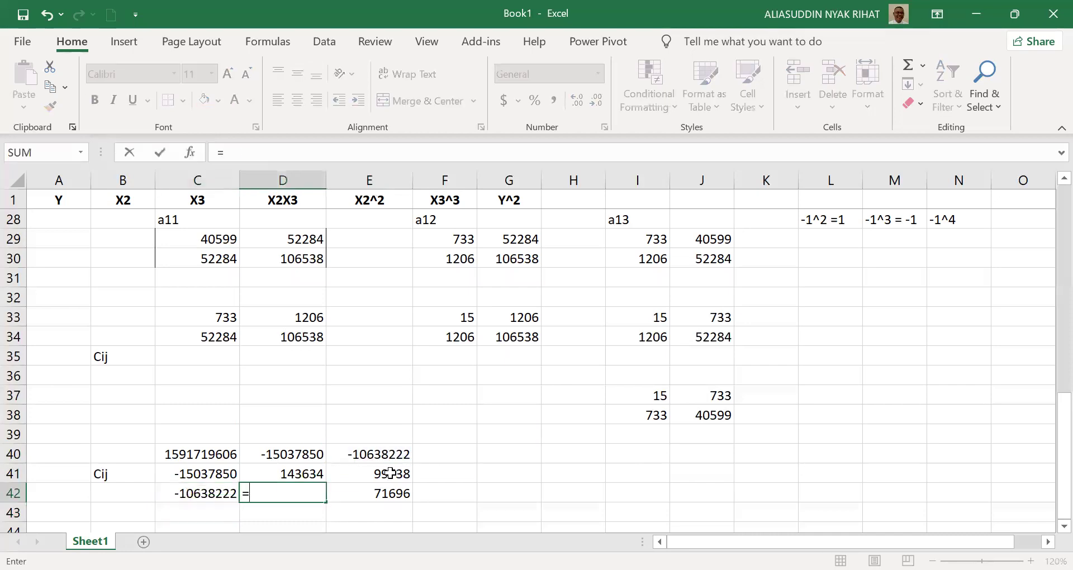
{"action": "left_click", "coordinate": [391, 472]}
{"action": "key", "text": "Return"}
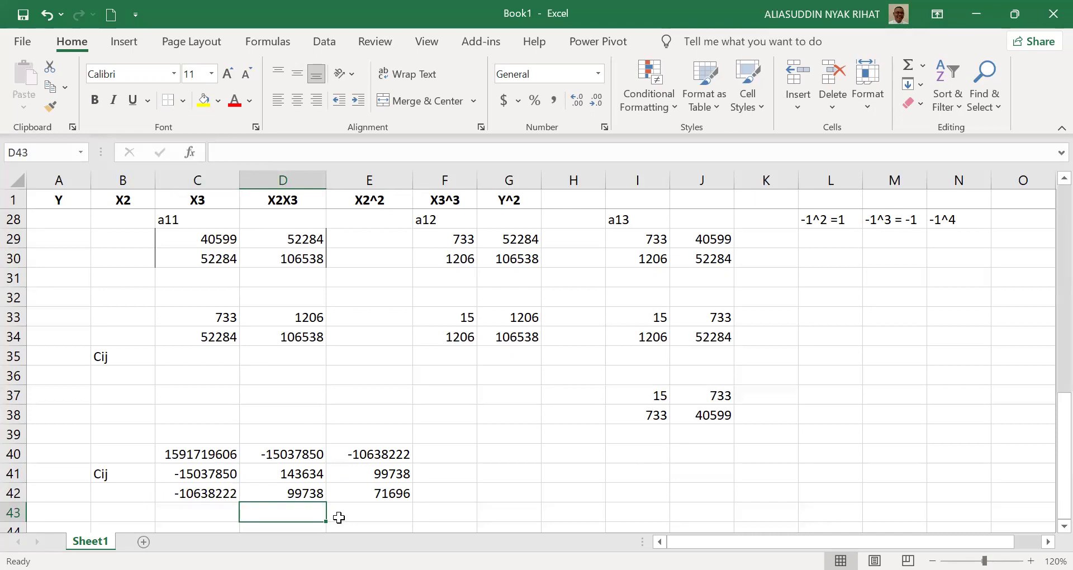
Copy the numeric X'X matrix together with its label from B24:E26.
{"action": "key", "text": "Page_Up"}
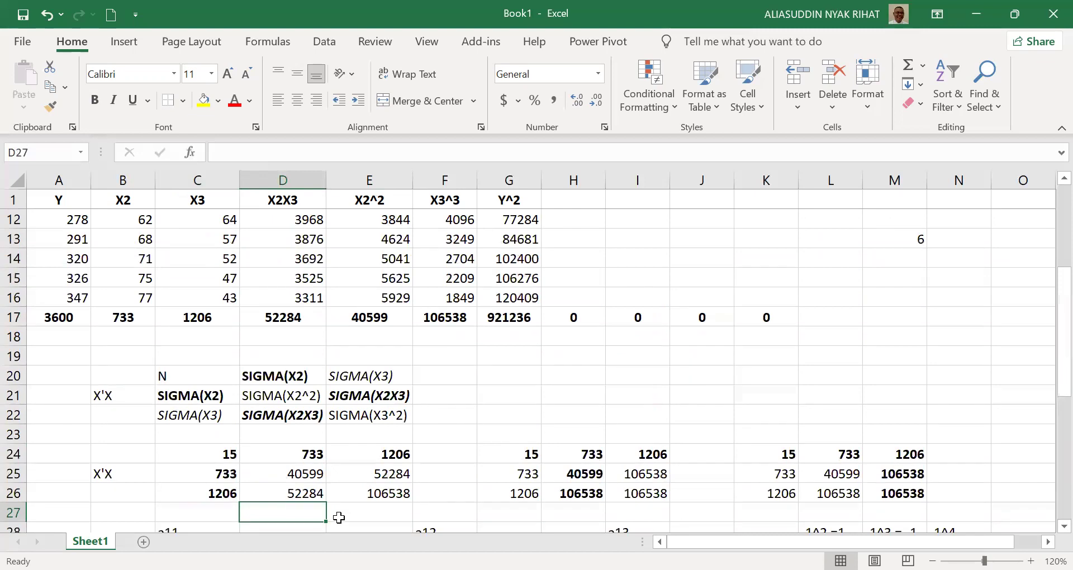
{"action": "key", "text": "Up"}
{"action": "key", "text": "Up"}
{"action": "key", "text": "Up"}
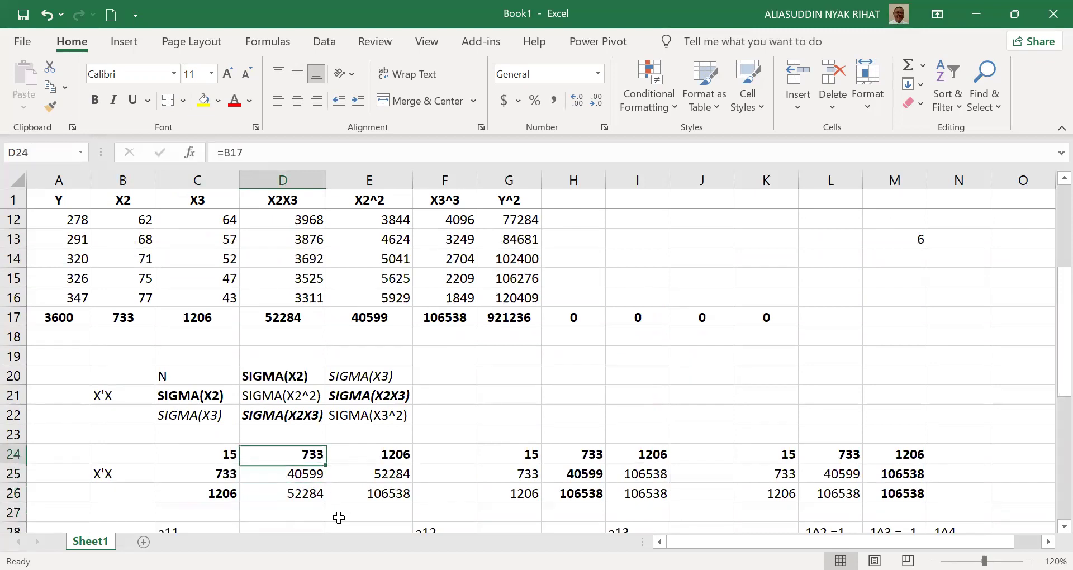
{"action": "key", "text": "Left"}
{"action": "key", "text": "Left"}
{"action": "key", "text": "shift+Down"}
{"action": "key", "text": "shift+Down"}
{"action": "key", "text": "shift+Right"}
{"action": "key", "text": "shift+Right"}
{"action": "key", "text": "shift+Right"}
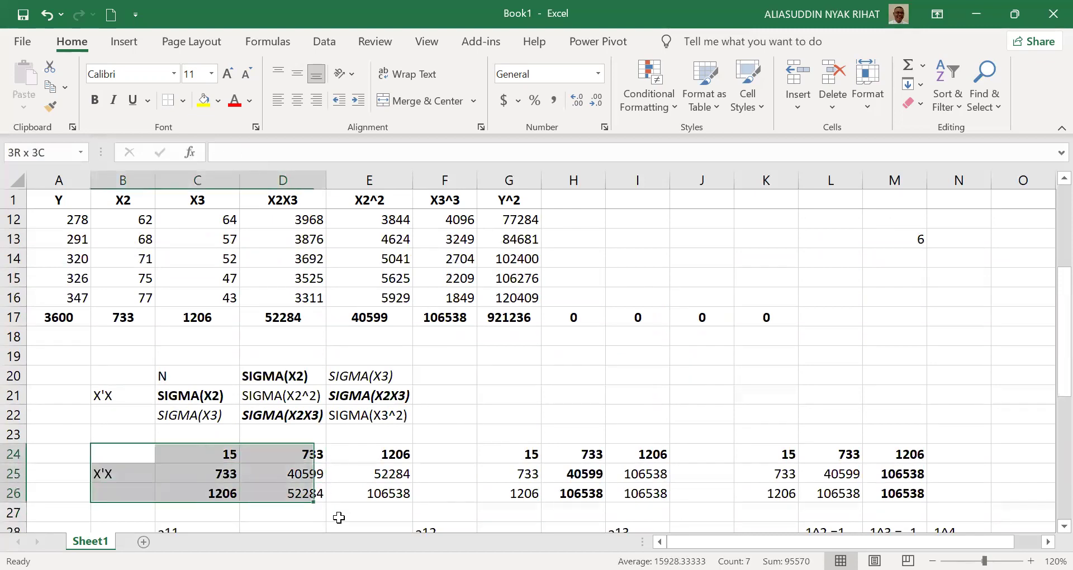
{"action": "key", "text": "ctrl+c"}
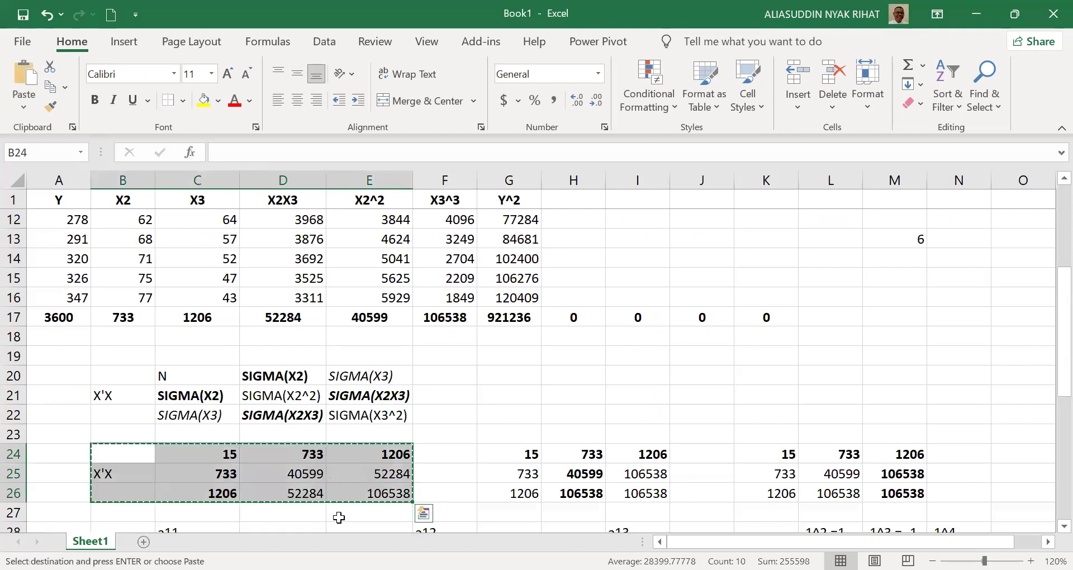
Paste the copied X'X matrix as values only beside the cofactor matrix, starting at G40.
{"action": "key", "text": "Page_Down"}
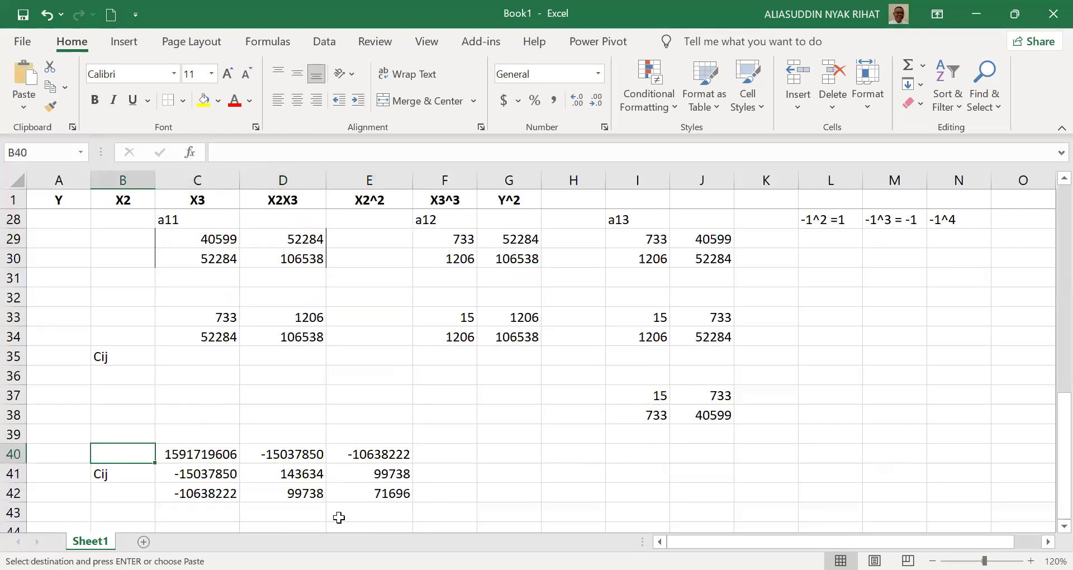
{"action": "key", "text": "Right"}
{"action": "key", "text": "Right"}
{"action": "key", "text": "Right"}
{"action": "key", "text": "Right"}
{"action": "key", "text": "Right"}
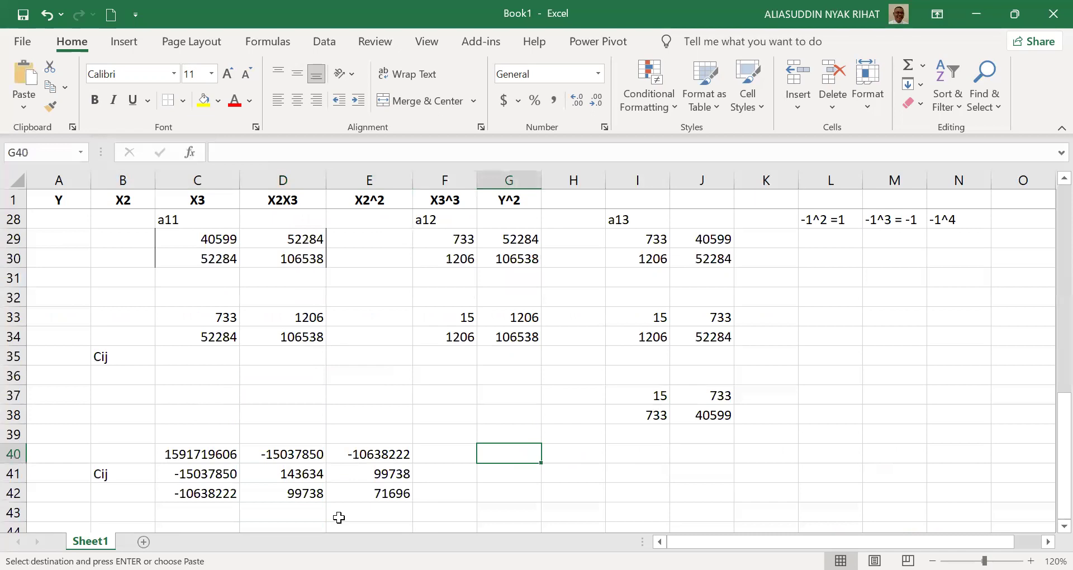
{"action": "right_click", "coordinate": [504, 455]}
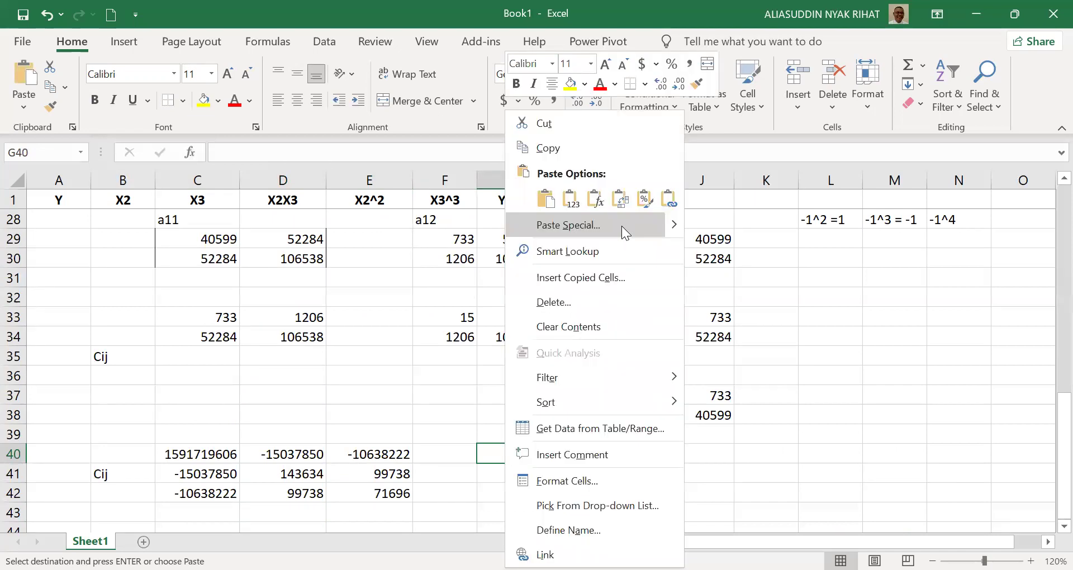
{"action": "left_click", "coordinate": [622, 226]}
{"action": "left_click", "coordinate": [504, 162]}
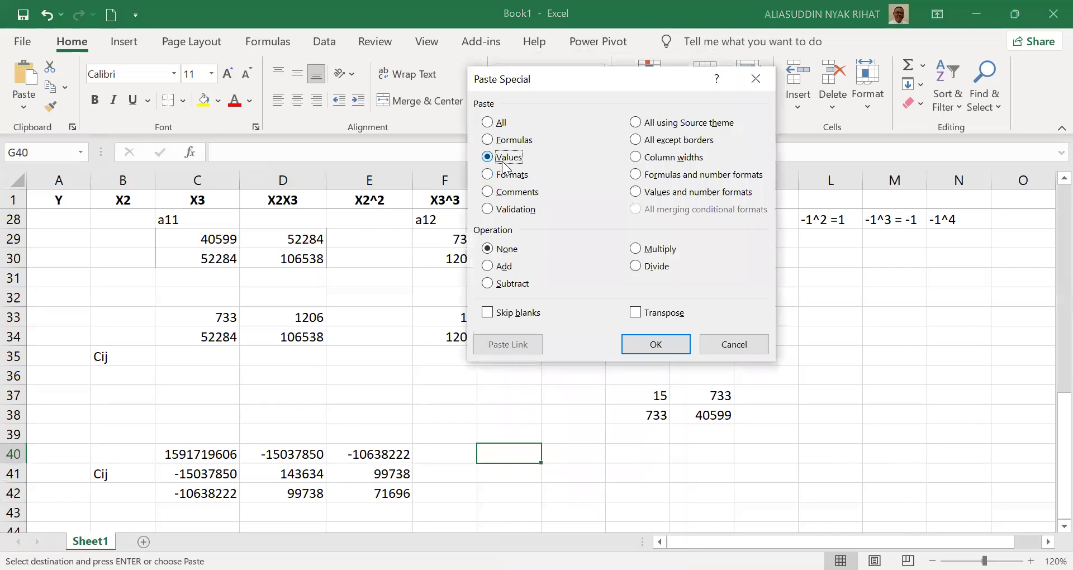
{"action": "key", "text": "Return"}
Enter the label det(X'X)= in B44 below the cofactor matrix.
{"action": "left_click", "coordinate": [833, 404]}
{"action": "key", "text": "Down"}
{"action": "key", "text": "Down"}
{"action": "key", "text": "Down"}
{"action": "key", "text": "Down"}
{"action": "key", "text": "Down"}
{"action": "key", "text": "Down"}
{"action": "key", "text": "Down"}
{"action": "key", "text": "Down"}
{"action": "key", "text": "Down"}
{"action": "key", "text": "Down"}
{"action": "key", "text": "Down"}
{"action": "key", "text": "Down"}
{"action": "key", "text": "Down"}
{"action": "key", "text": "Down"}
{"action": "key", "text": "Left"}
{"action": "key", "text": "Left"}
{"action": "key", "text": "Left"}
{"action": "key", "text": "Left"}
{"action": "key", "text": "Left"}
{"action": "key", "text": "Left"}
{"action": "key", "text": "Left"}
{"action": "key", "text": "Left"}
{"action": "key", "text": "Left"}
{"action": "key", "text": "Left"}
{"action": "key", "text": "Left"}
{"action": "key", "text": "Up"}
{"action": "key", "text": "Up"}
{"action": "key", "text": "Up"}
{"action": "key", "text": "Up"}
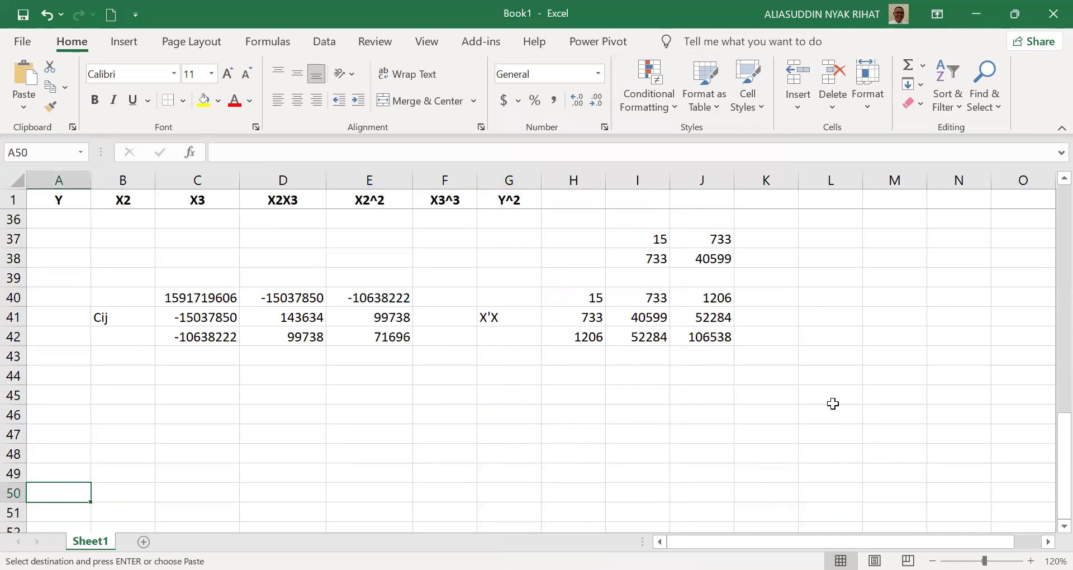
{"action": "key", "text": "Up"}
{"action": "key", "text": "Up"}
{"action": "key", "text": "Right"}
{"action": "key", "text": "Up"}
{"action": "type", "text": "d"}
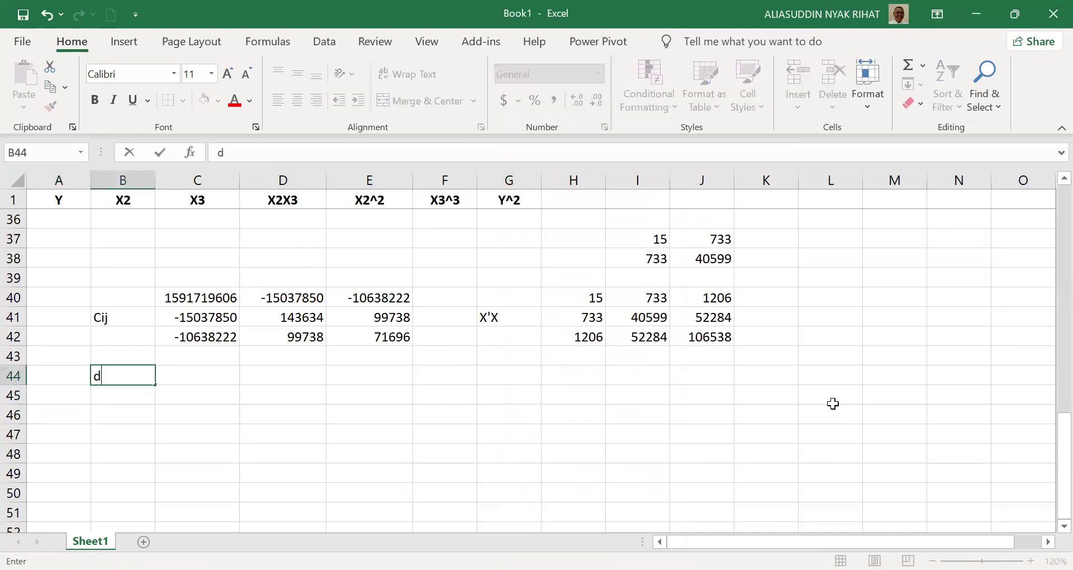
{"action": "type", "text": "et(X'X)="}
{"action": "key", "text": "Tab"}
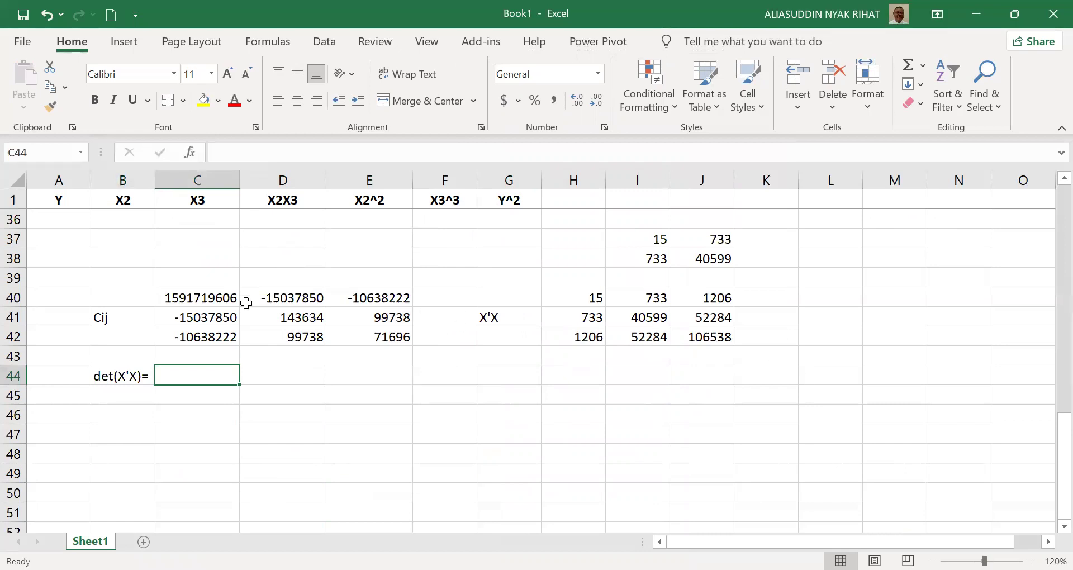
Calculate the determinant in C44 by first-column expansion with the formula =H40*C40+H41*C41+H42*C42.
{"action": "left_click", "coordinate": [192, 294]}
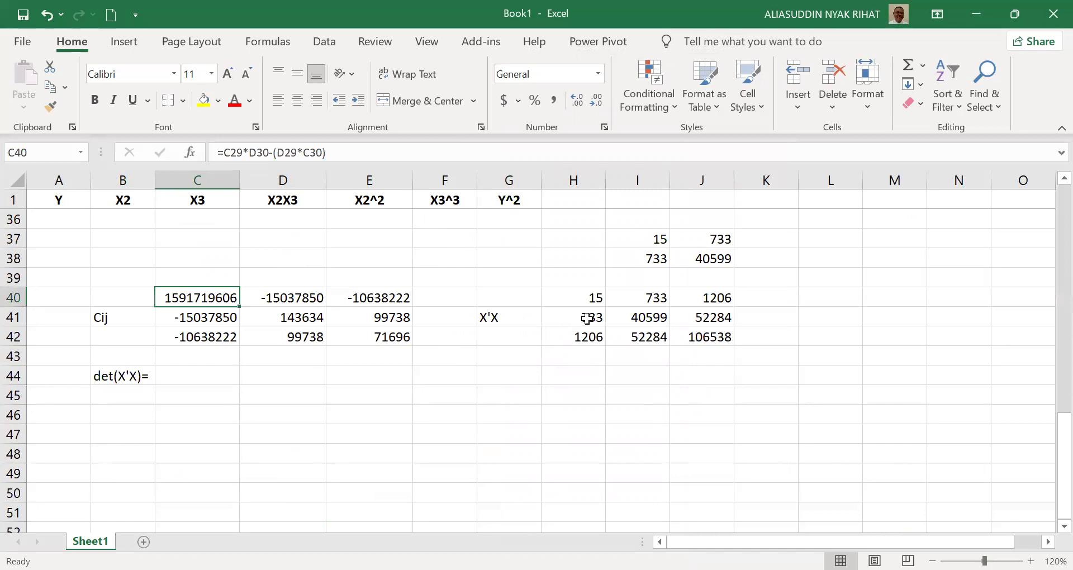
{"action": "left_click", "coordinate": [605, 302]}
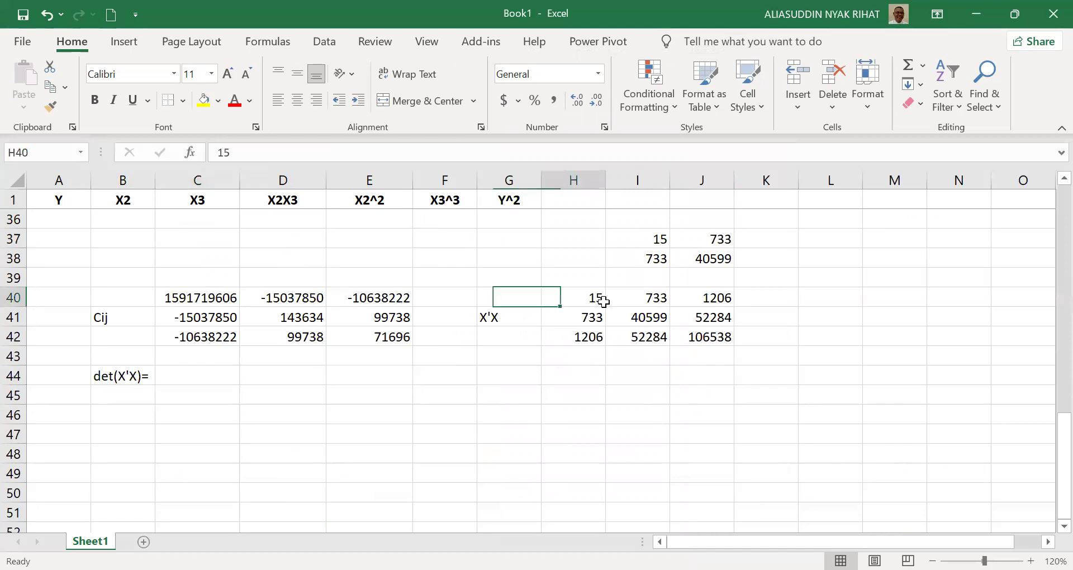
{"action": "left_click", "coordinate": [210, 300]}
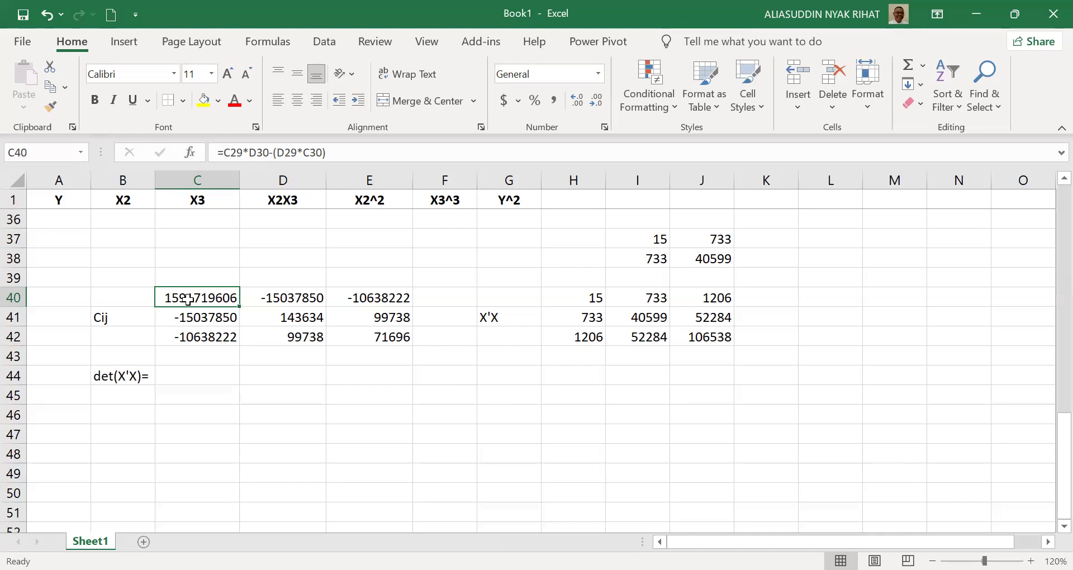
{"action": "key", "text": "Down"}
{"action": "key", "text": "Down"}
{"action": "key", "text": "Down"}
{"action": "key", "text": "Down"}
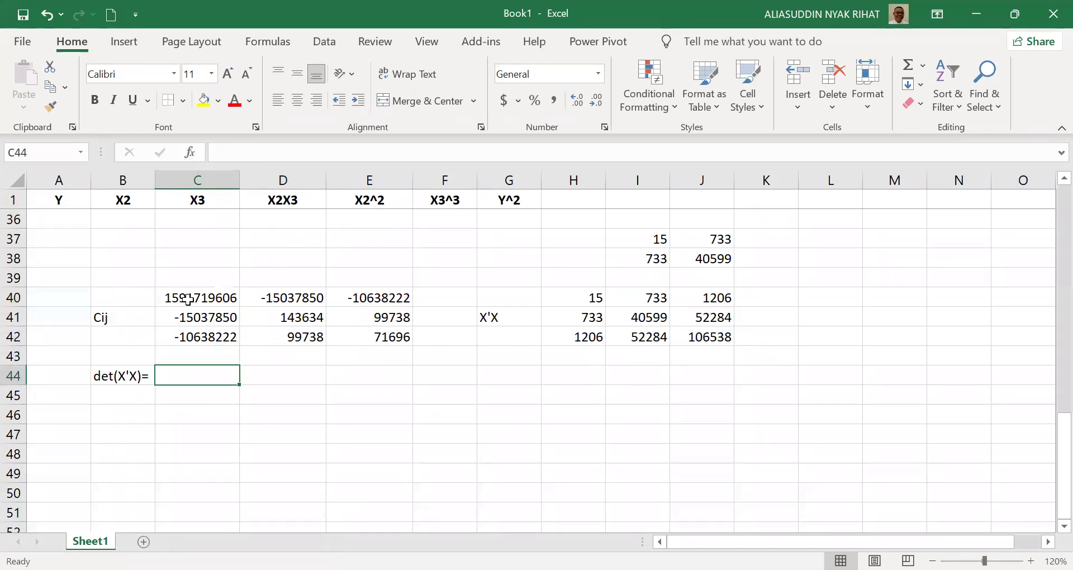
{"action": "type", "text": "="}
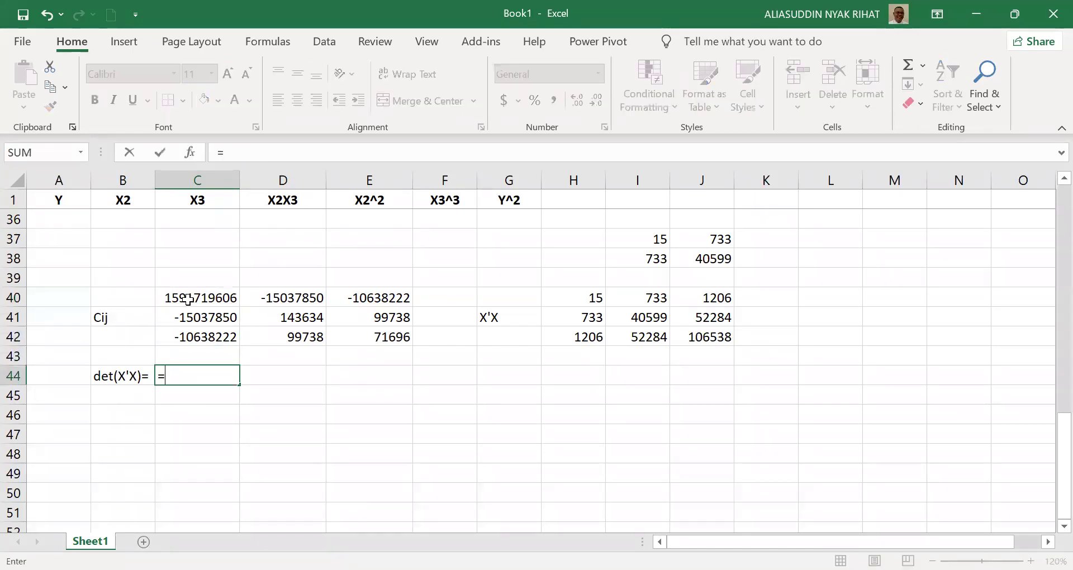
{"action": "left_click", "coordinate": [590, 294]}
{"action": "type", "text": "*"}
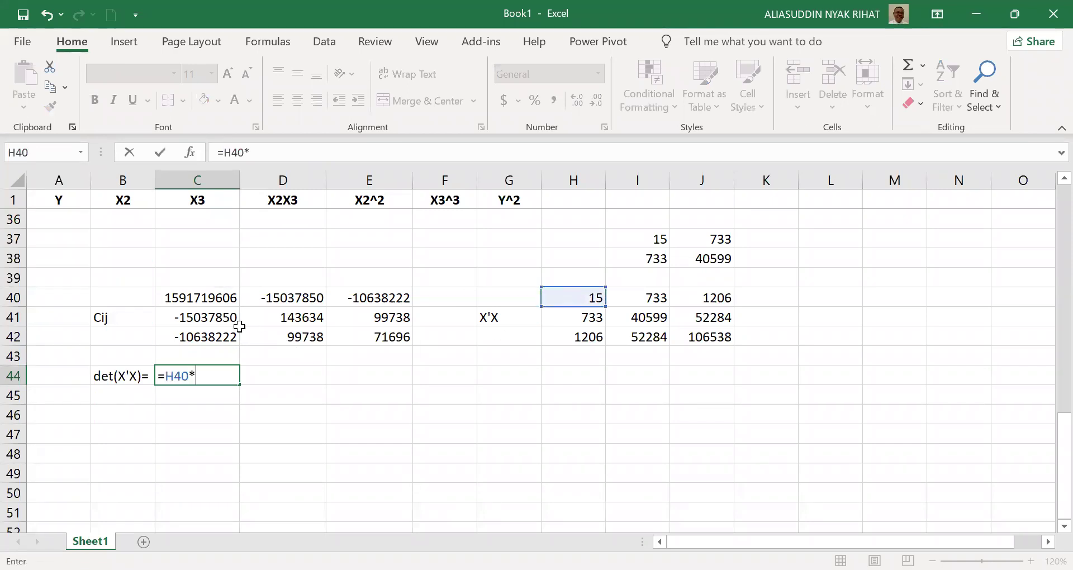
{"action": "left_click", "coordinate": [206, 296]}
{"action": "type", "text": "+"}
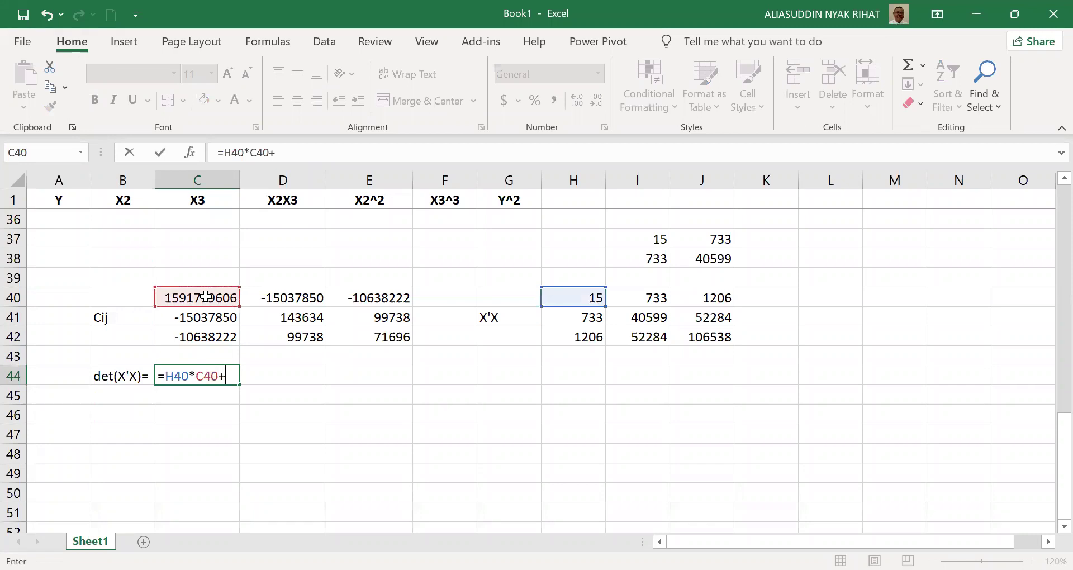
{"action": "left_click", "coordinate": [575, 317]}
{"action": "type", "text": "*"}
{"action": "left_click", "coordinate": [202, 319]}
{"action": "type", "text": "+"}
{"action": "left_click", "coordinate": [573, 343]}
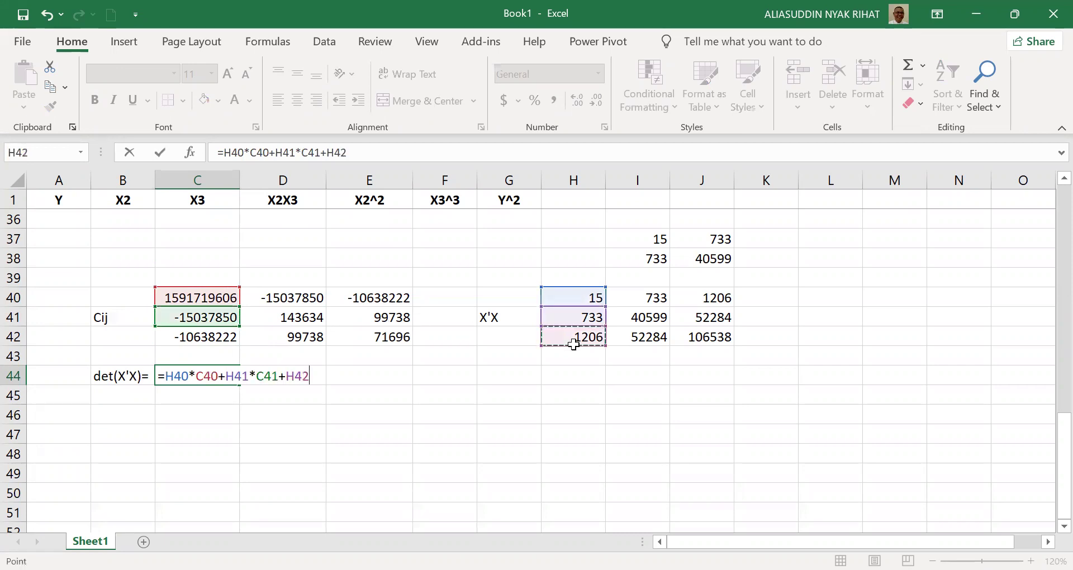
{"action": "type", "text": "*"}
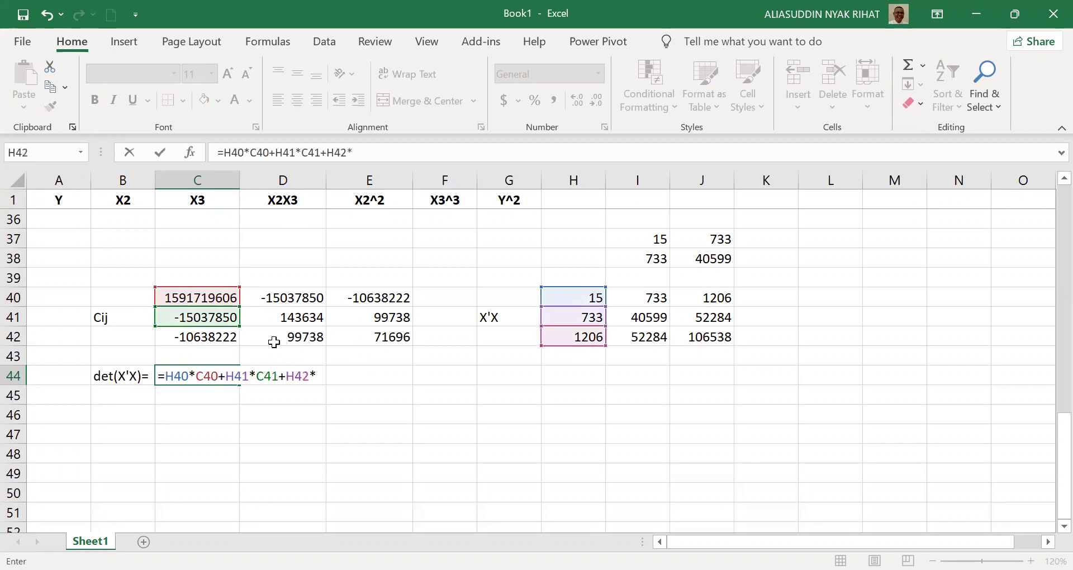
{"action": "left_click", "coordinate": [189, 343]}
{"action": "key", "text": "Return"}
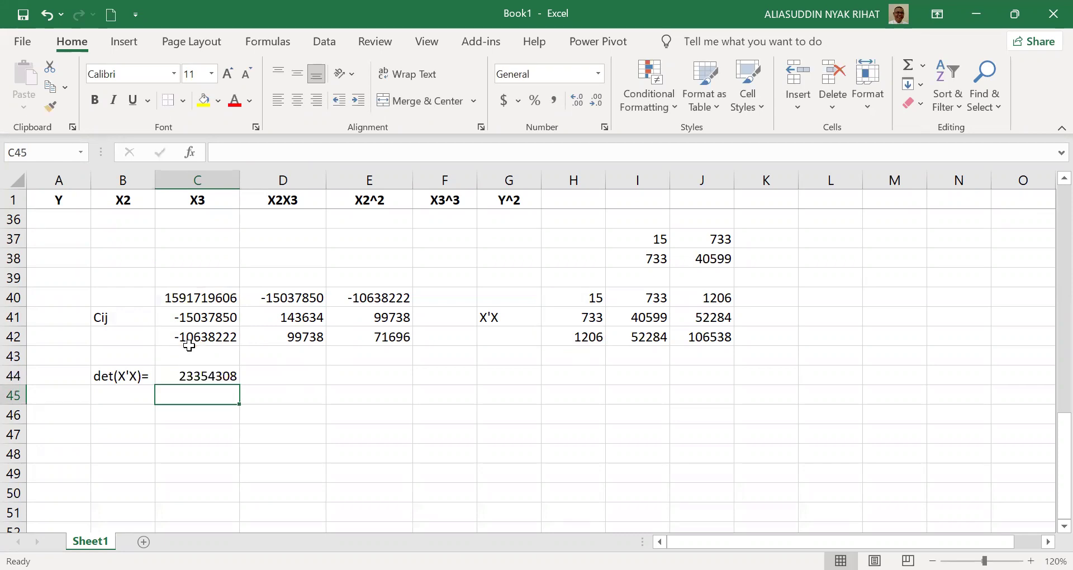
{"action": "key", "text": "Down"}
{"action": "key", "text": "Up"}
{"action": "key", "text": "Up"}
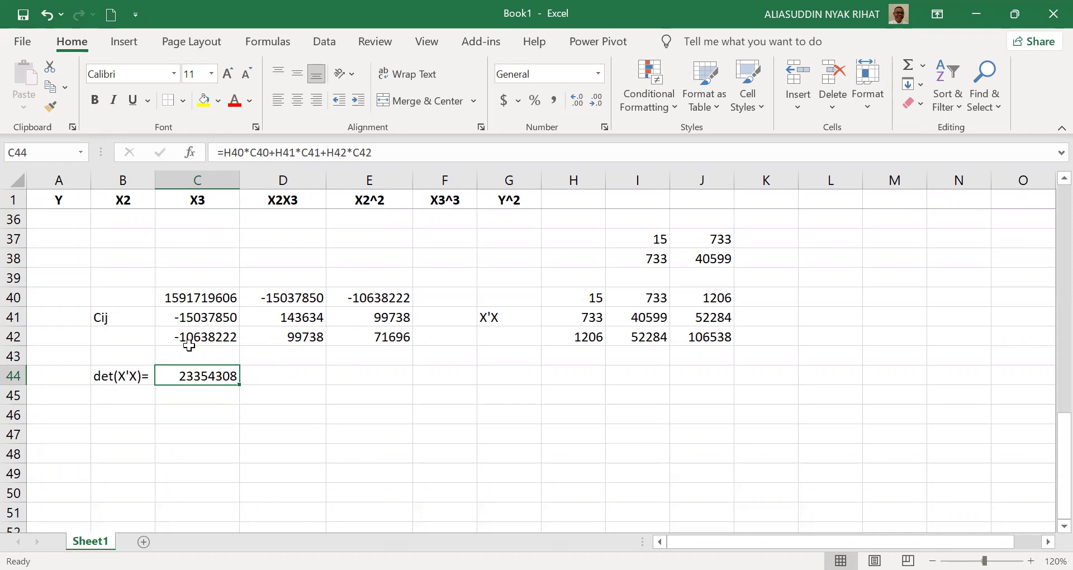
Cross-check the determinant in C46 by third-row expansion with the formula =H42*C42+I42*D42+J42*E42.
{"action": "key", "text": "Down"}
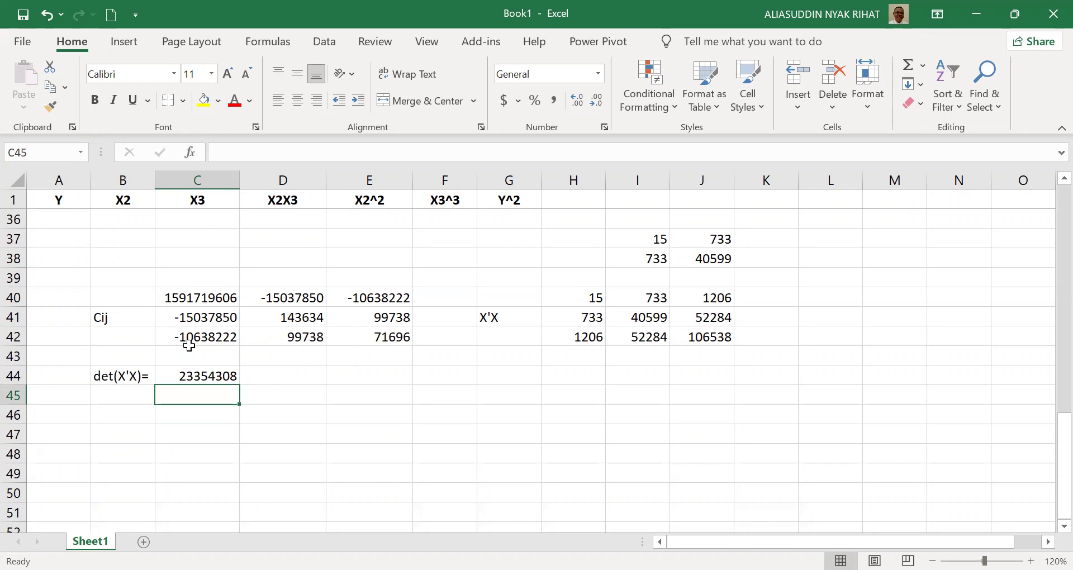
{"action": "key", "text": "Down"}
{"action": "type", "text": "="}
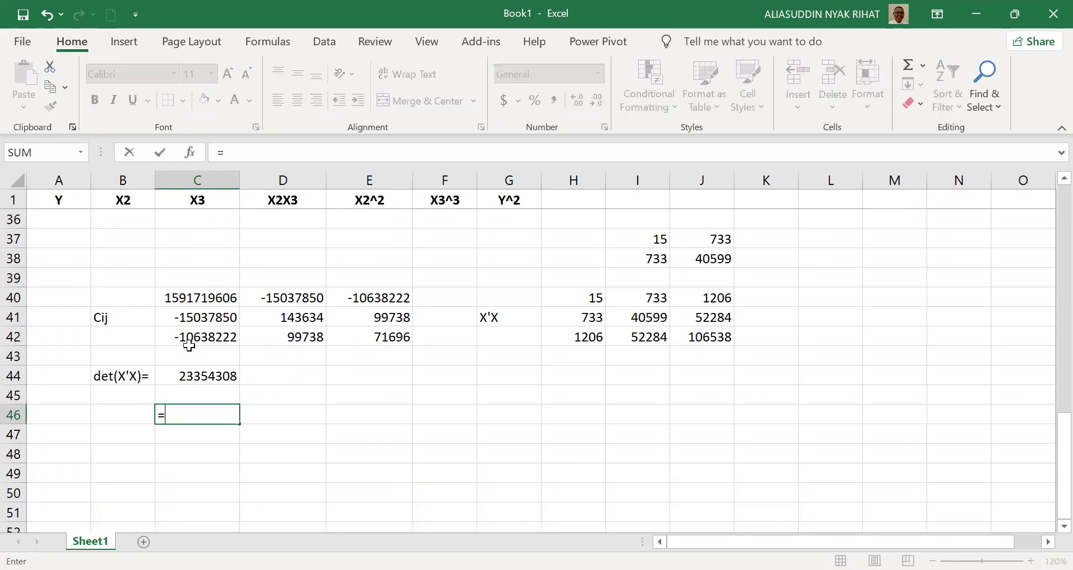
{"action": "left_click", "coordinate": [579, 333]}
{"action": "type", "text": "*"}
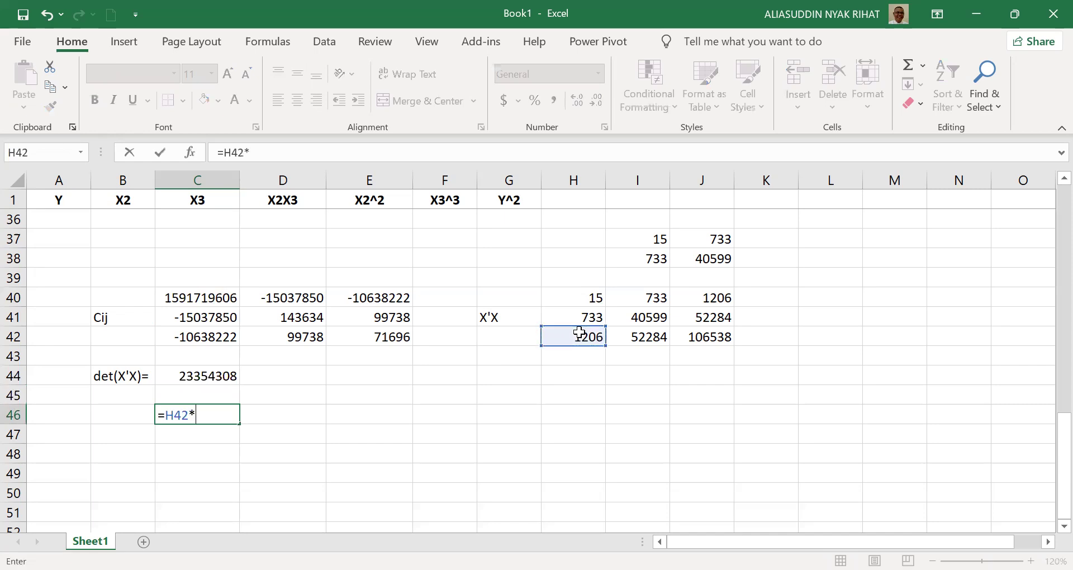
{"action": "left_click", "coordinate": [199, 337]}
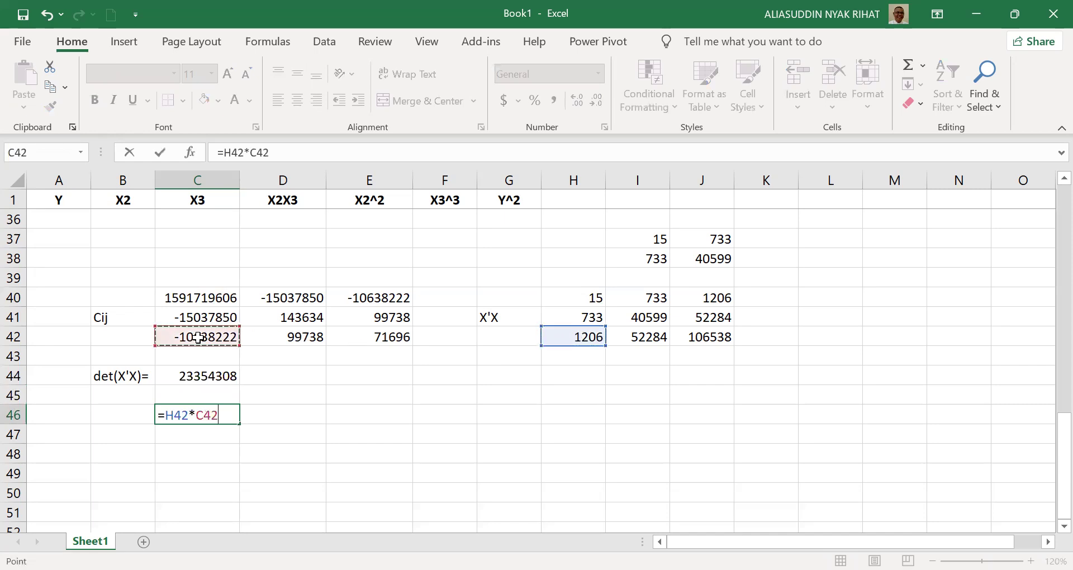
{"action": "type", "text": "+"}
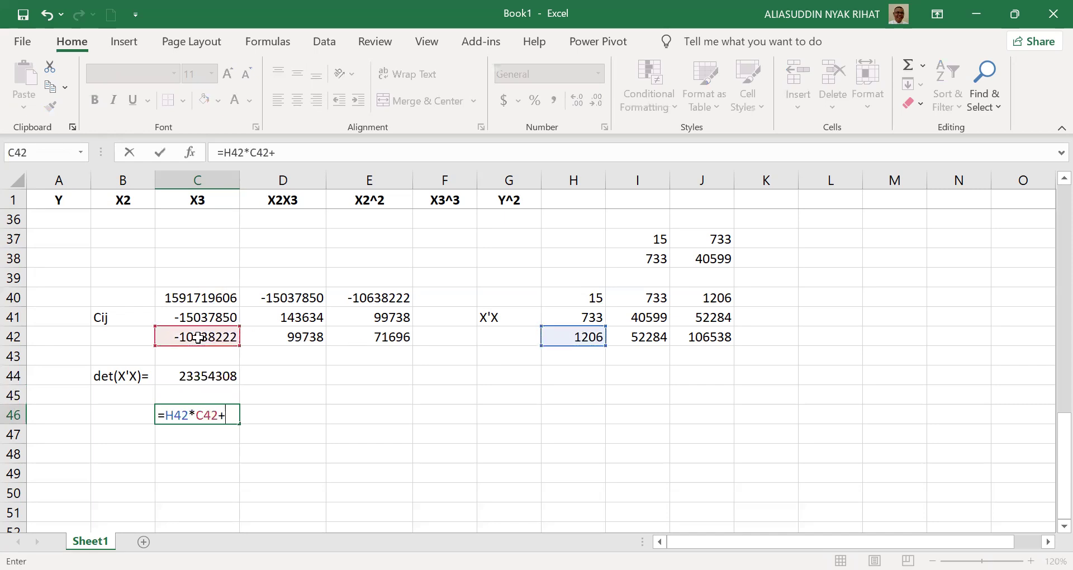
{"action": "left_click", "coordinate": [637, 336]}
{"action": "type", "text": "*"}
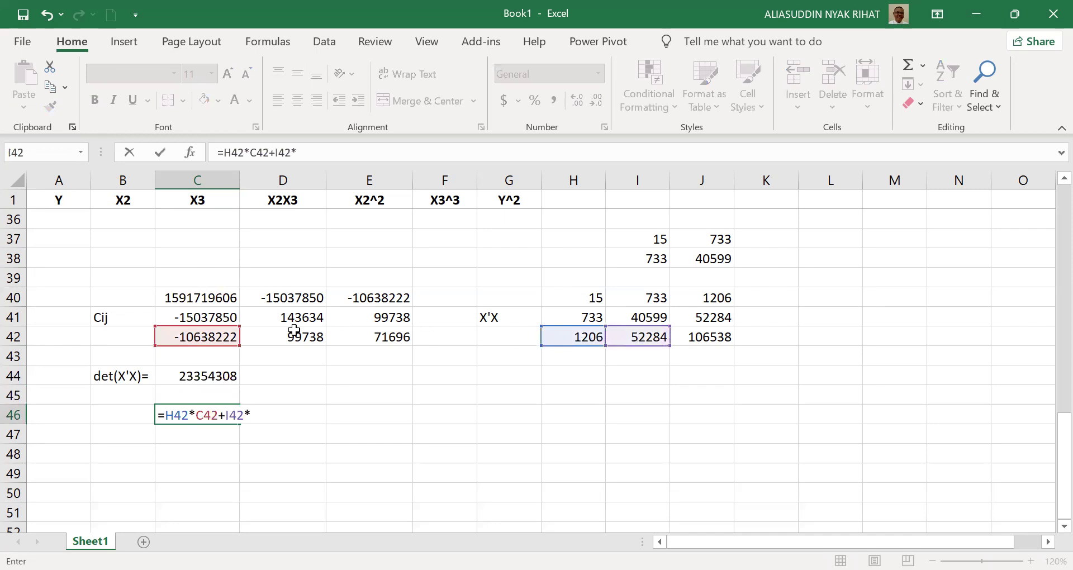
{"action": "left_click", "coordinate": [295, 333]}
{"action": "type", "text": "+"}
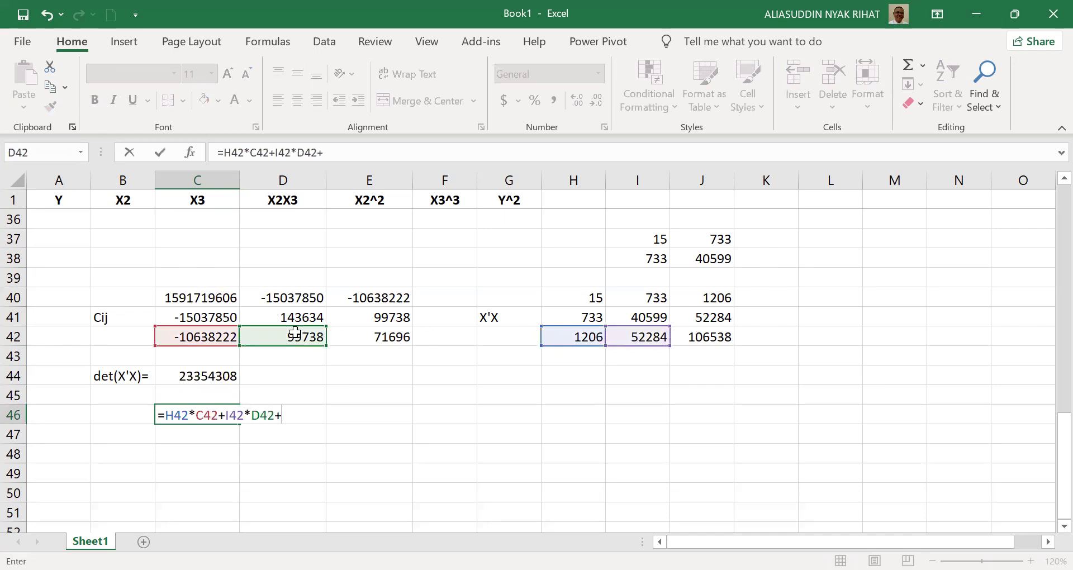
{"action": "left_click", "coordinate": [705, 337]}
{"action": "type", "text": "*"}
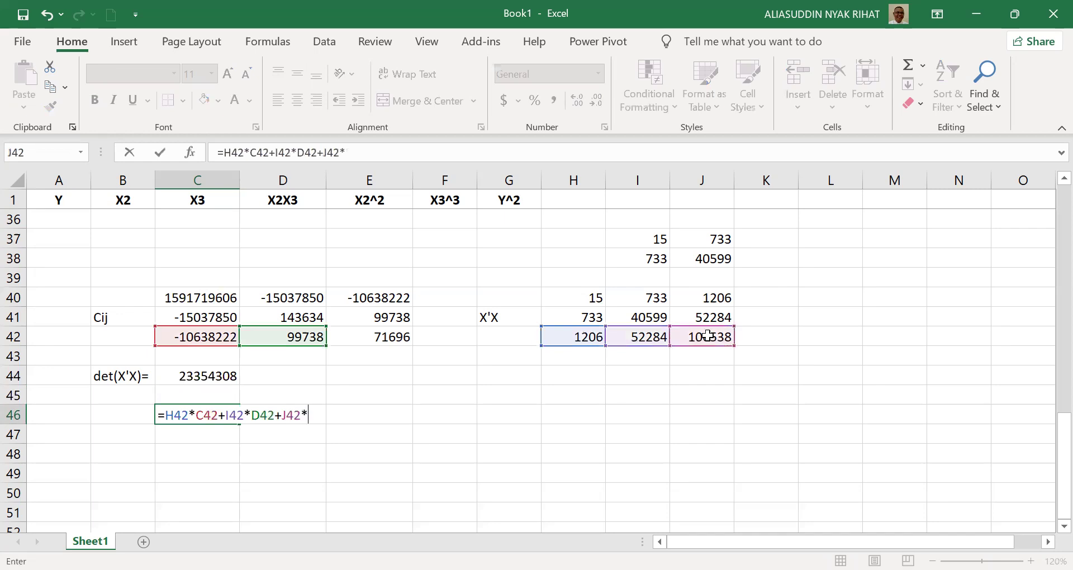
{"action": "left_click", "coordinate": [374, 337]}
{"action": "key", "text": "Return"}
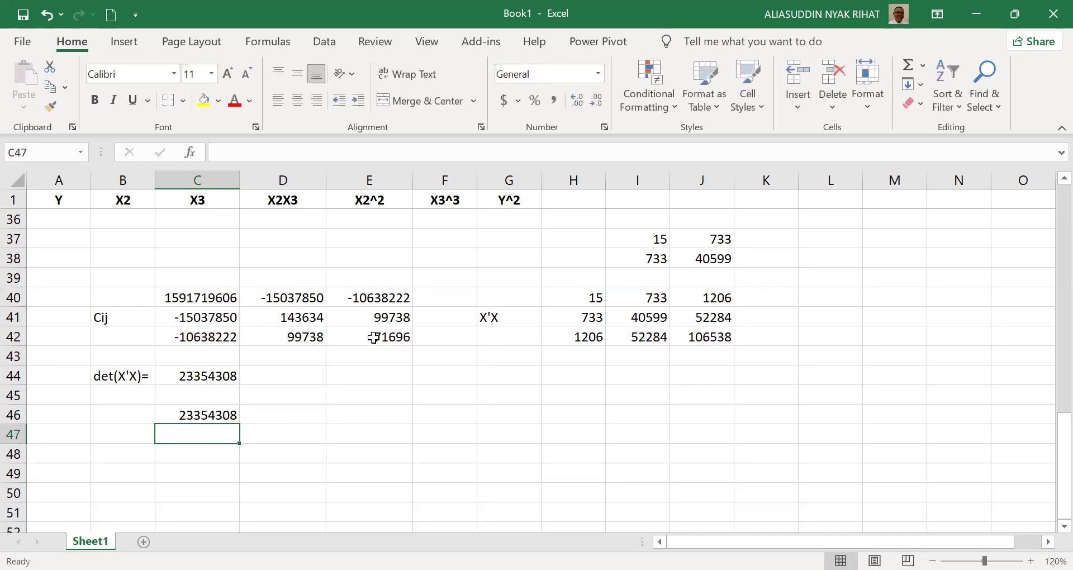
{"action": "key", "text": "Up"}
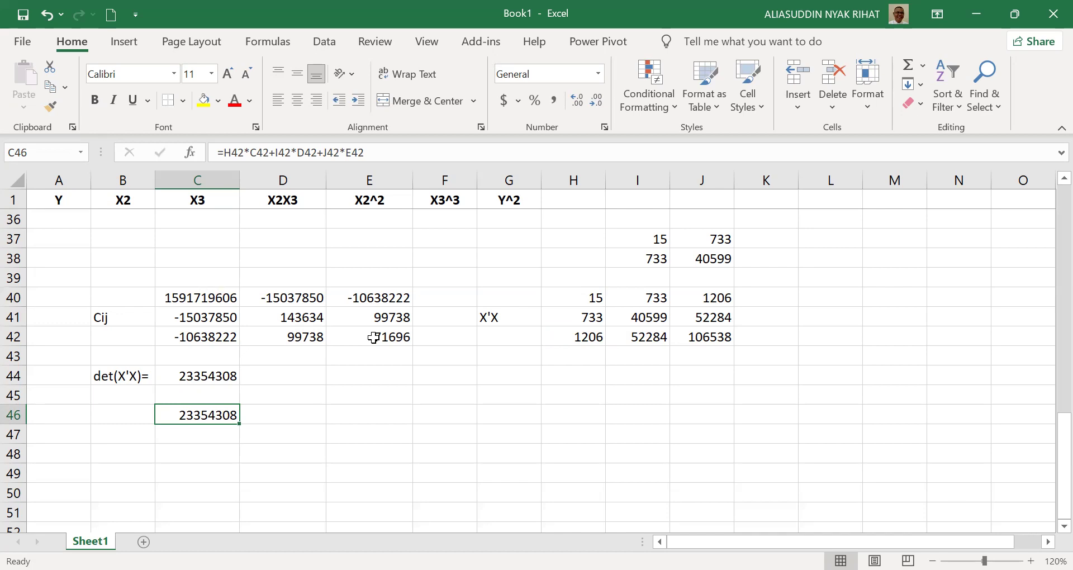
Enter in B48: "It is a special case, where the X'X matrix is symmetry matrix, so Cij = Cji, we don't need to transpose the Cij".
{"action": "left_click", "coordinate": [113, 315]}
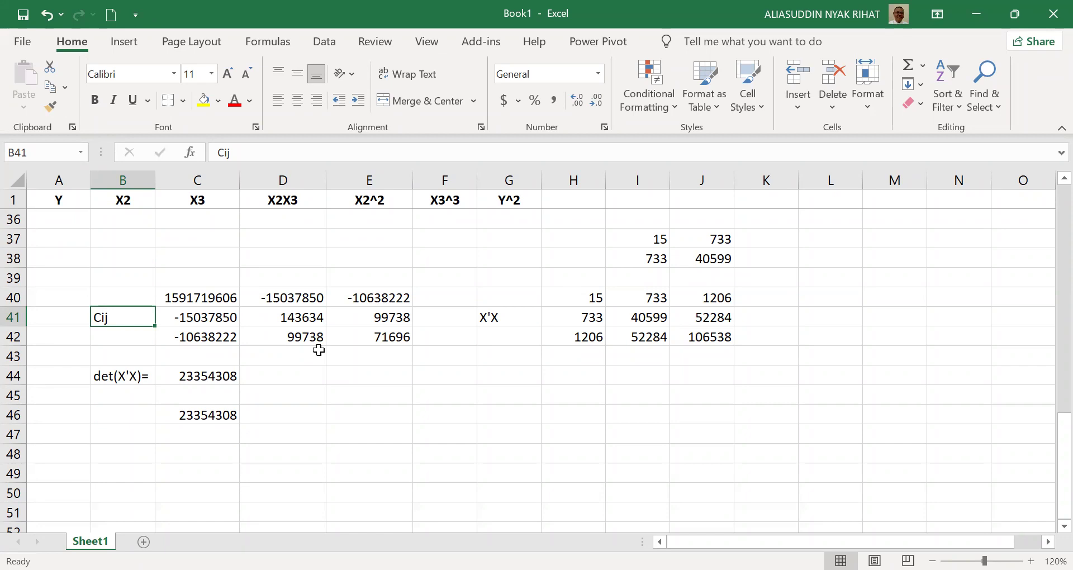
{"action": "key", "text": "Down"}
{"action": "key", "text": "Up"}
{"action": "key", "text": "Up"}
{"action": "key", "text": "Down"}
{"action": "key", "text": "Down"}
{"action": "key", "text": "Up"}
{"action": "key", "text": "Up"}
{"action": "key", "text": "Down"}
{"action": "key", "text": "Down"}
{"action": "key", "text": "Down"}
{"action": "key", "text": "Down"}
{"action": "key", "text": "Down"}
{"action": "key", "text": "Down"}
{"action": "key", "text": "Down"}
{"action": "key", "text": "Down"}
{"action": "type", "text": "I"}
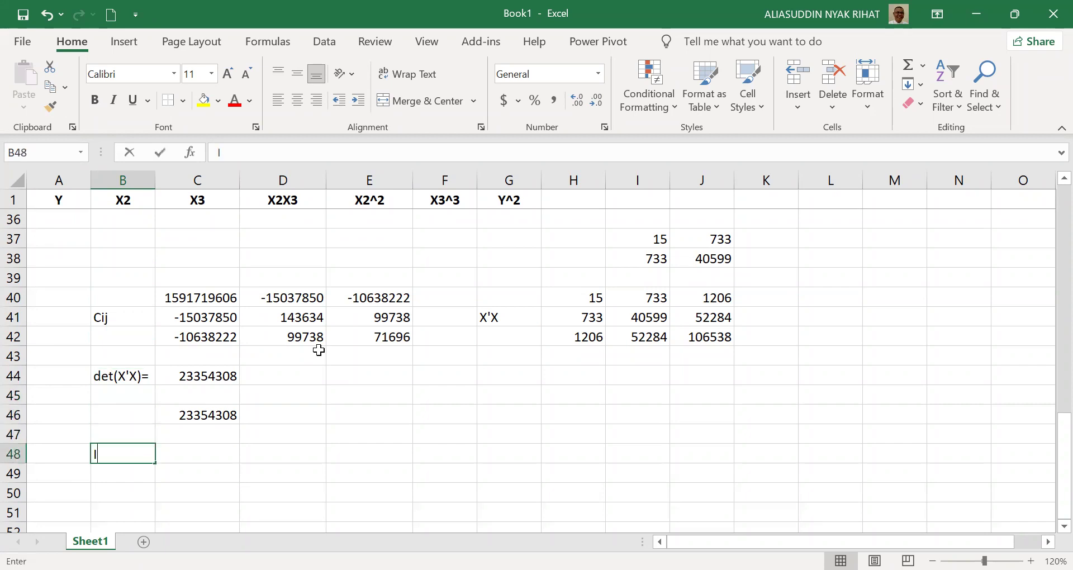
{"action": "type", "text": "t is a special case"}
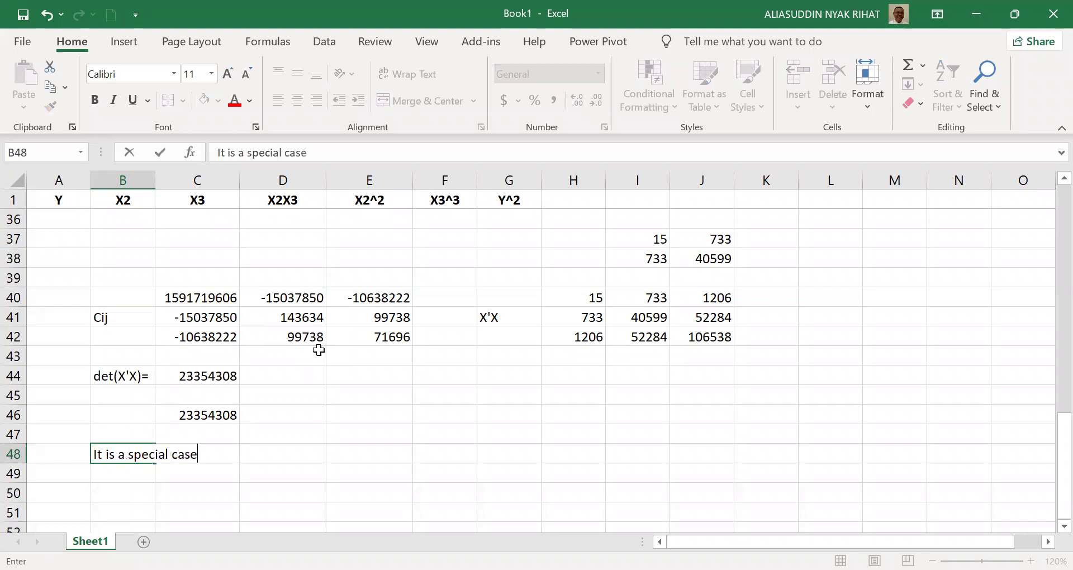
{"action": "type", "text": ", where the X'X matr"}
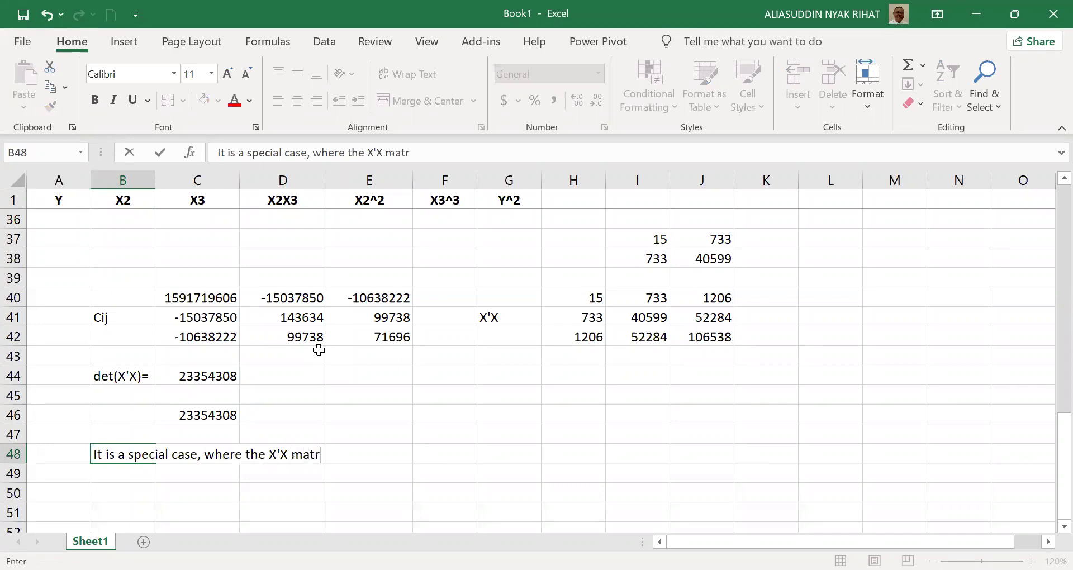
{"action": "type", "text": "ix is symme"}
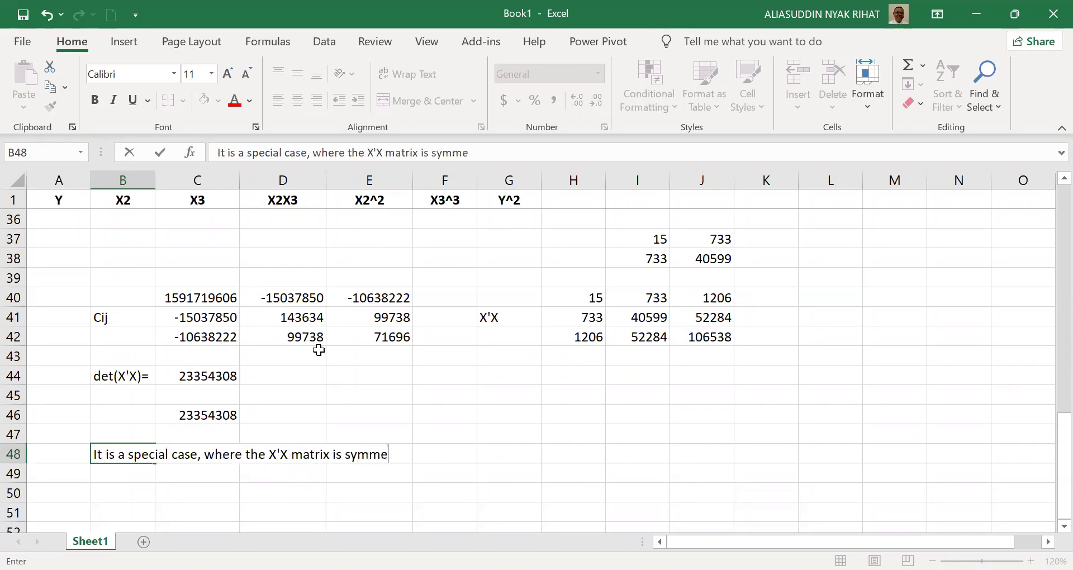
{"action": "type", "text": "try matrix, so "}
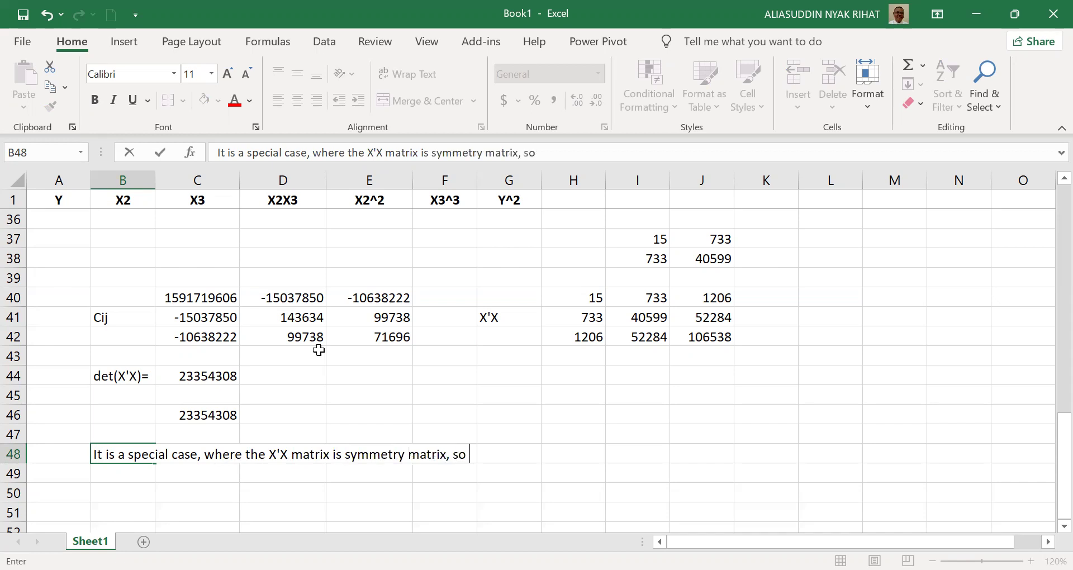
{"action": "type", "text": "Cij = Cji, w"}
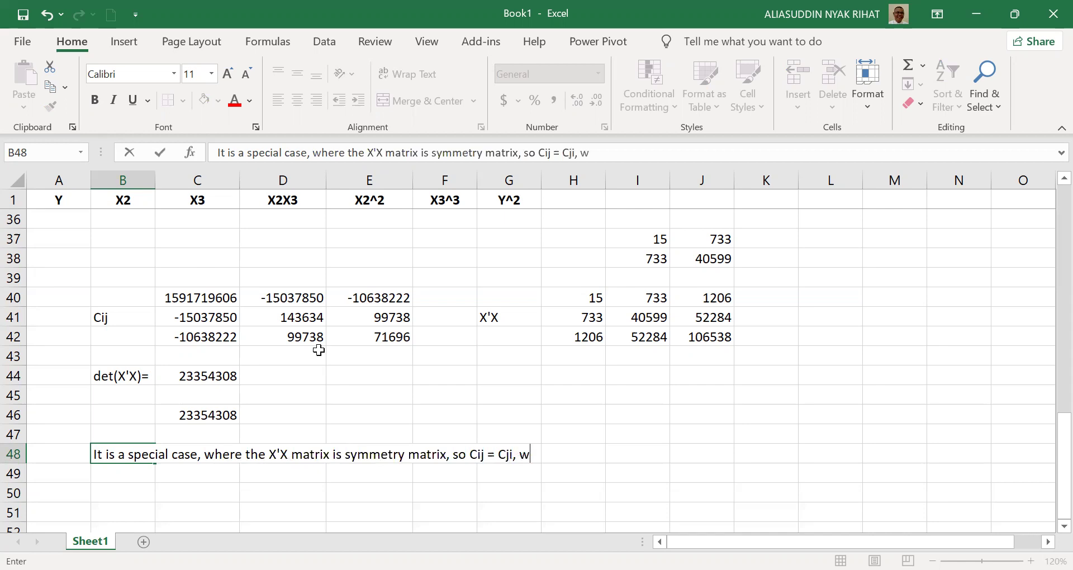
{"action": "type", "text": "e don't need to transpose the Cij"}
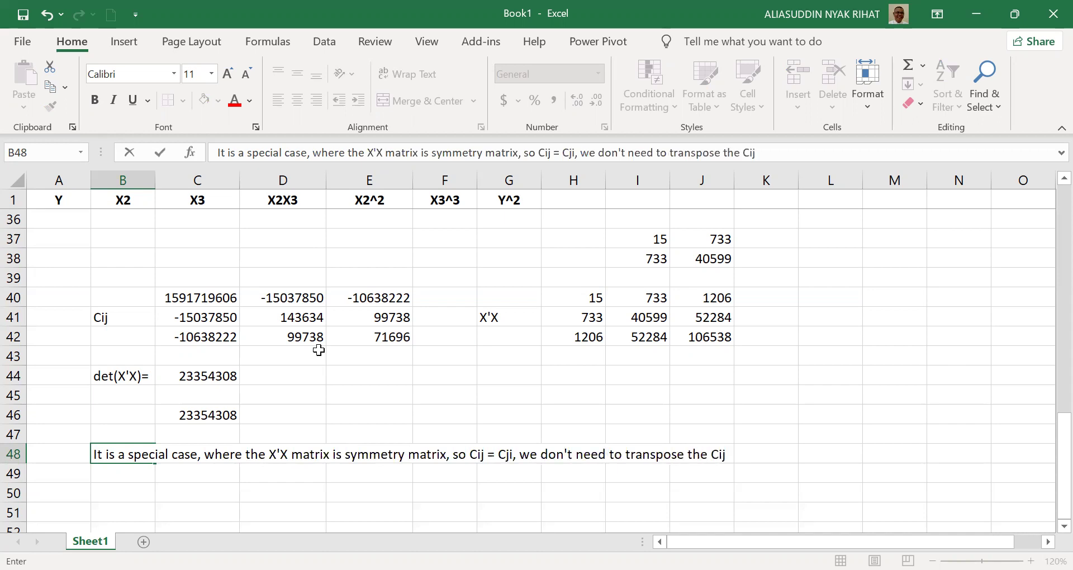
{"action": "key", "text": "Return"}
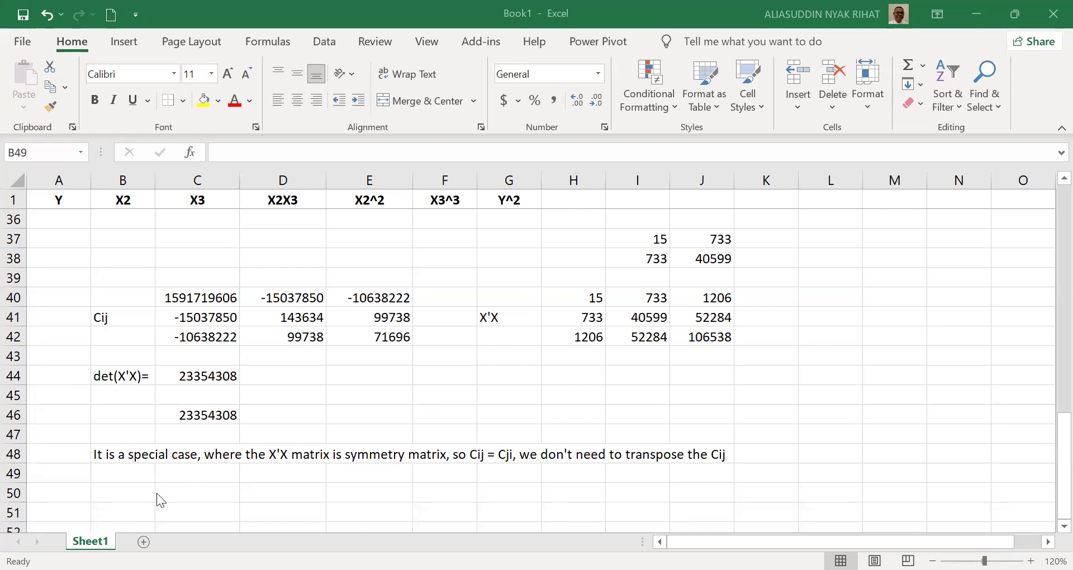
Enter the label (X'X)^(-1) = in B50 below the symmetry note.
{"action": "left_click", "coordinate": [116, 488]}
{"action": "type", "text": "(X'x"}
{"action": "key", "text": "BackSpace"}
{"action": "type", "text": "X)^-1"}
{"action": "key", "text": "BackSpace"}
{"action": "key", "text": "BackSpace"}
{"action": "type", "text": "(-1"}
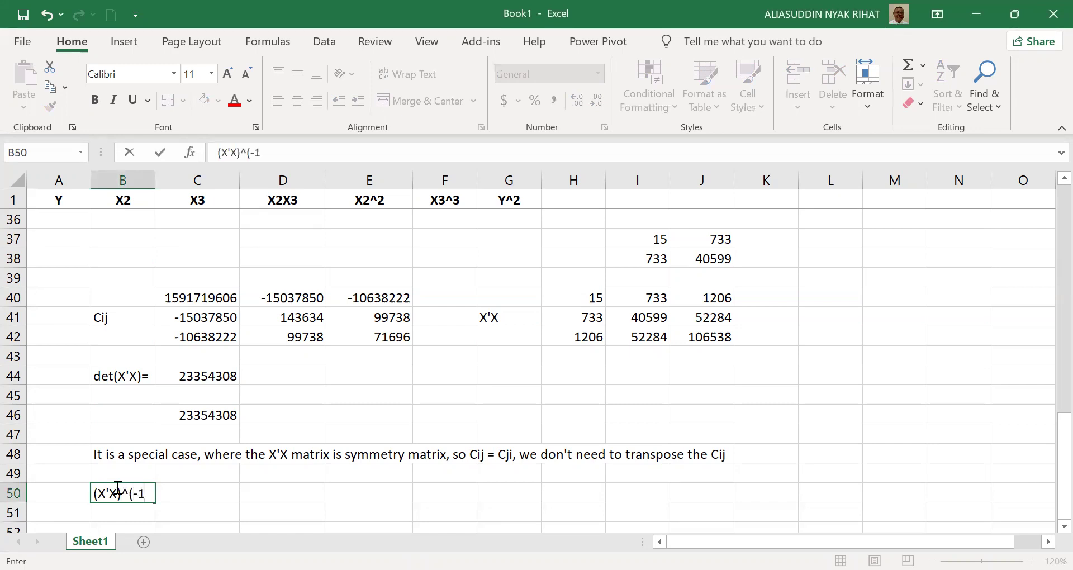
{"action": "type", "text": ") ="}
{"action": "key", "text": "Return"}
{"action": "key", "text": "Up"}
{"action": "key", "text": "Right"}
{"action": "key", "text": "Right"}
{"action": "key", "text": "Left"}
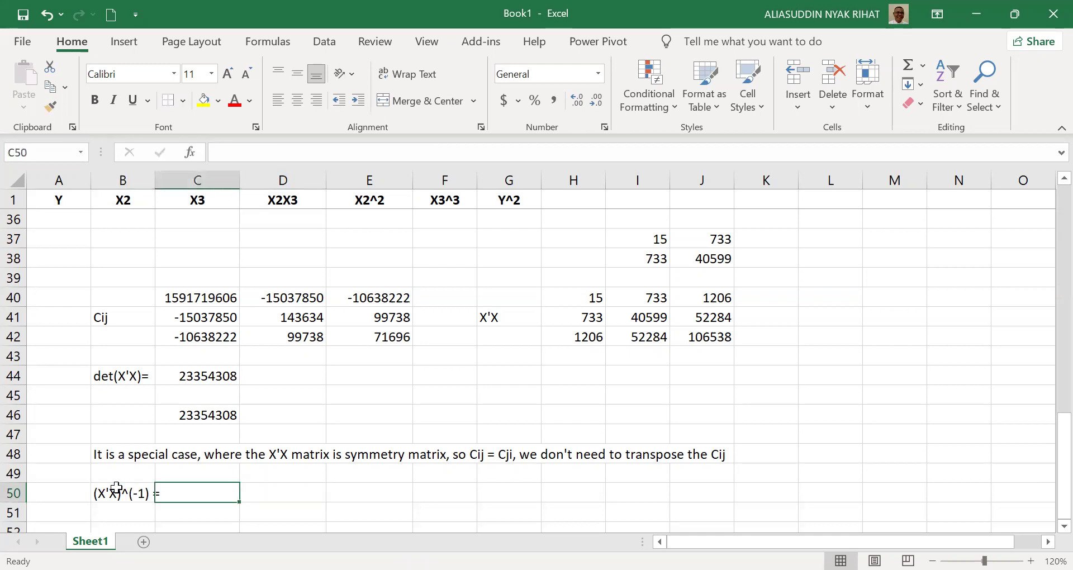
Extend the text in B50 to the full inverse formula (X'X)^(-1) = 1/det(X'X) * Adj(X'X).
{"action": "left_click", "coordinate": [116, 488]}
{"action": "key", "text": "F2"}
{"action": "type", "text": "1"}
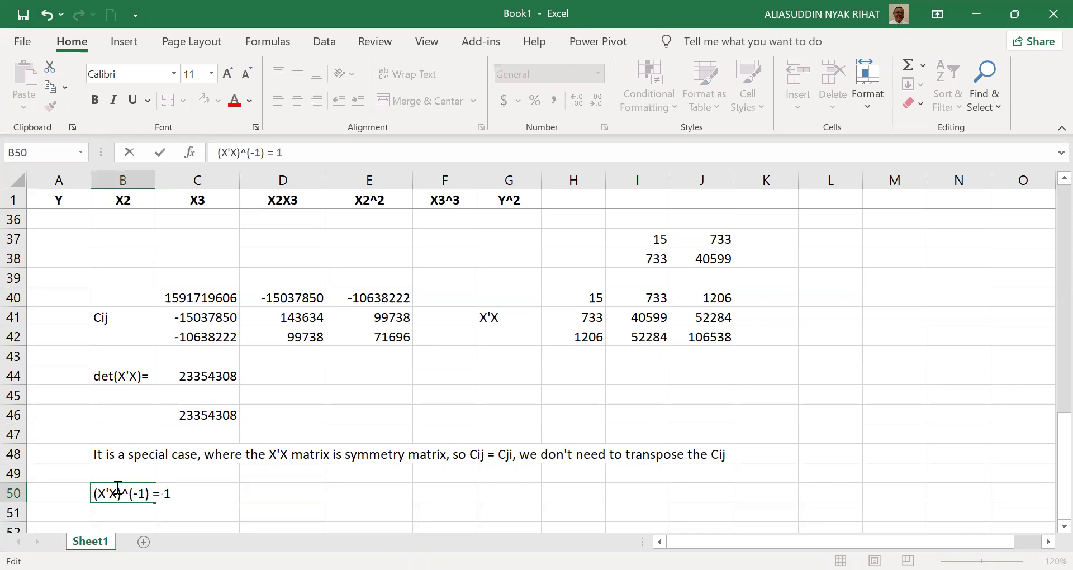
{"action": "type", "text": "/det(X'X)"}
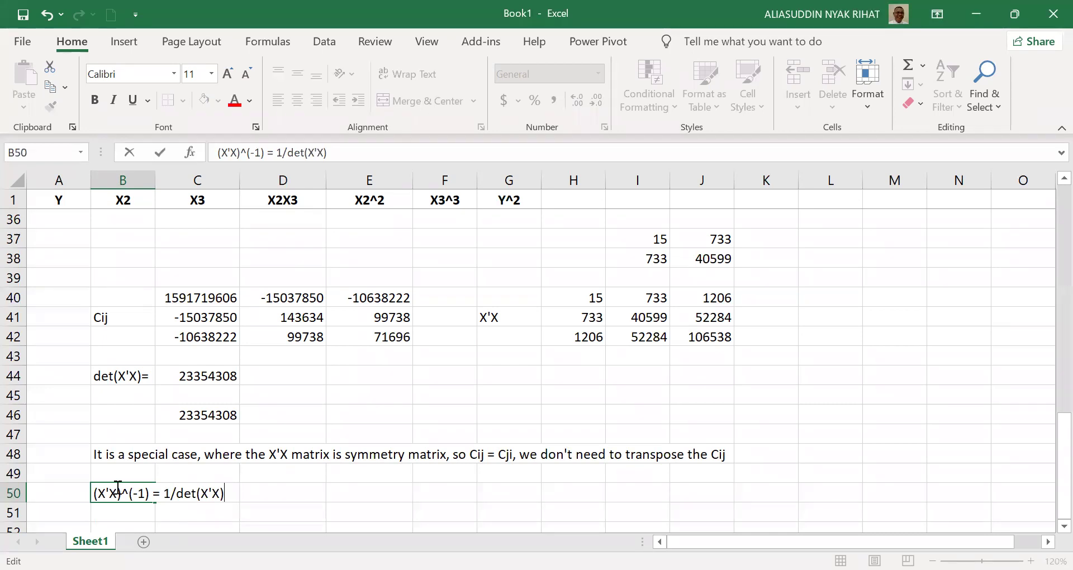
{"action": "type", "text": " * Adj(X'X)"}
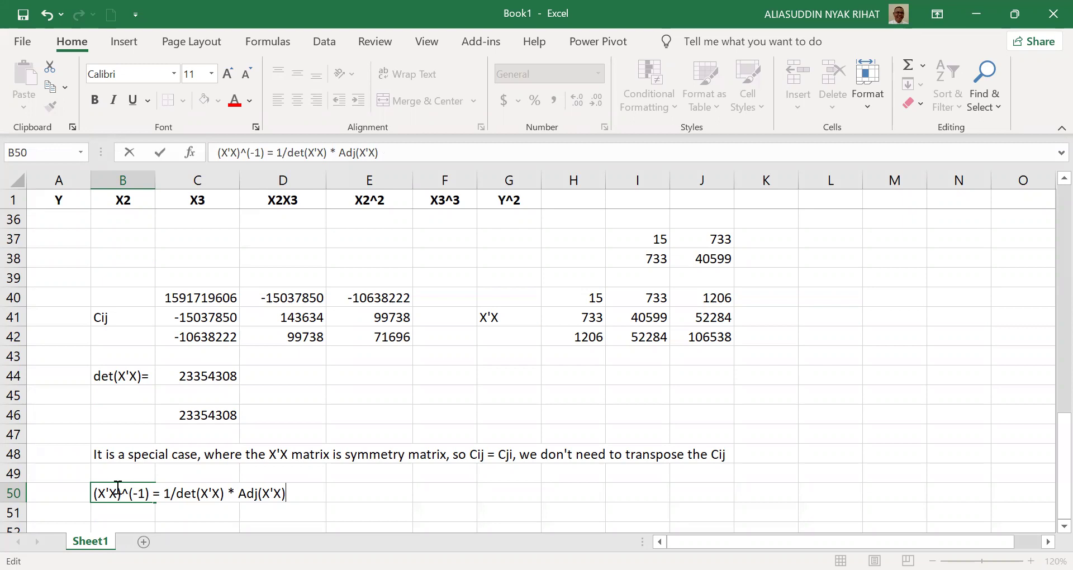
{"action": "key", "text": "Return"}
{"action": "key", "text": "Return"}
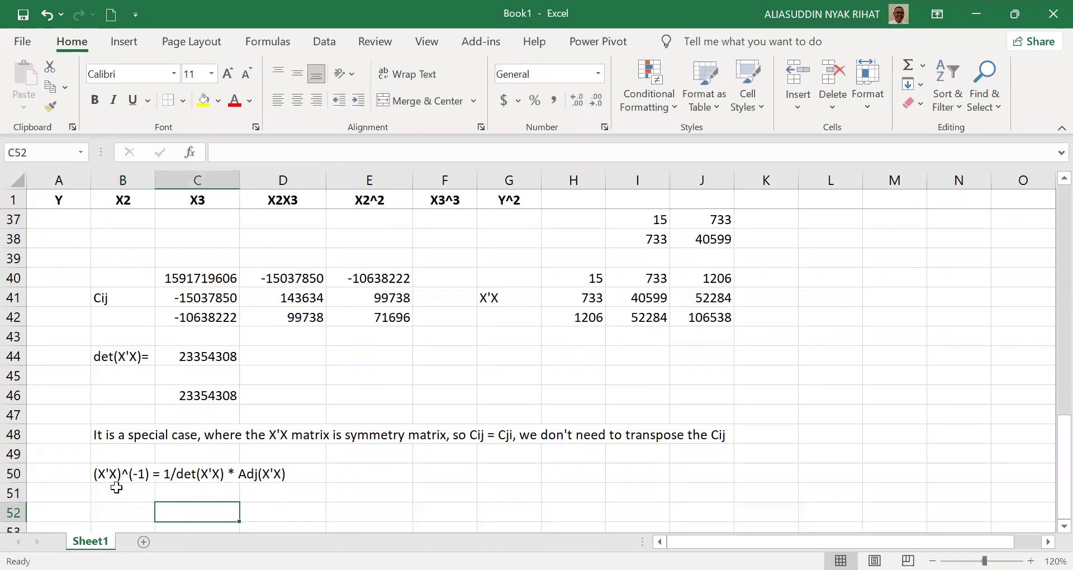
Enter the label (X'X)^(-1) = in B52 for the numeric inverse matrix.
{"action": "type", "text": "(X"}
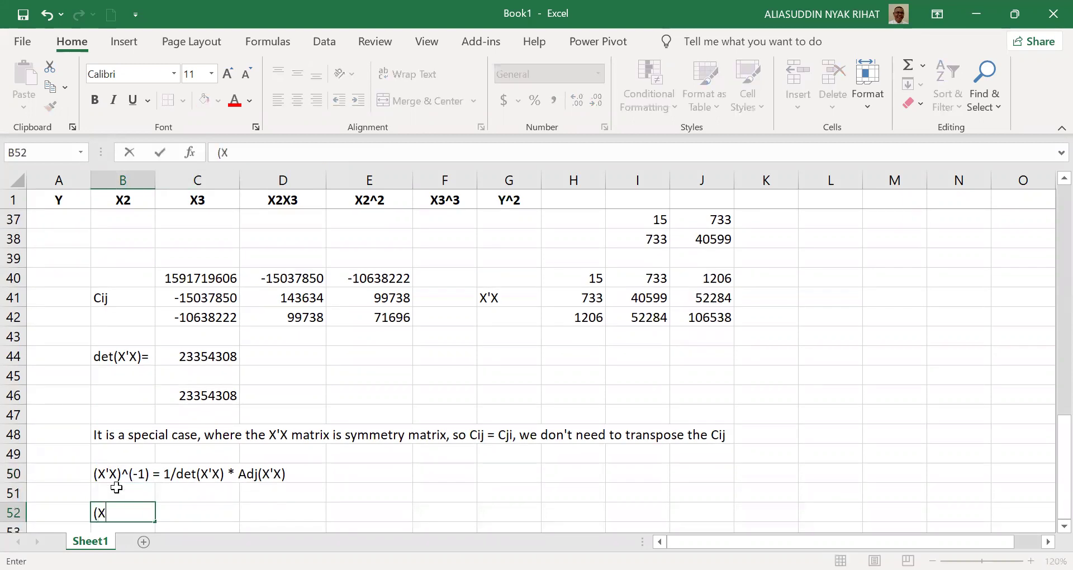
{"action": "type", "text": "'X)^(-1) ="}
{"action": "key", "text": "Tab"}
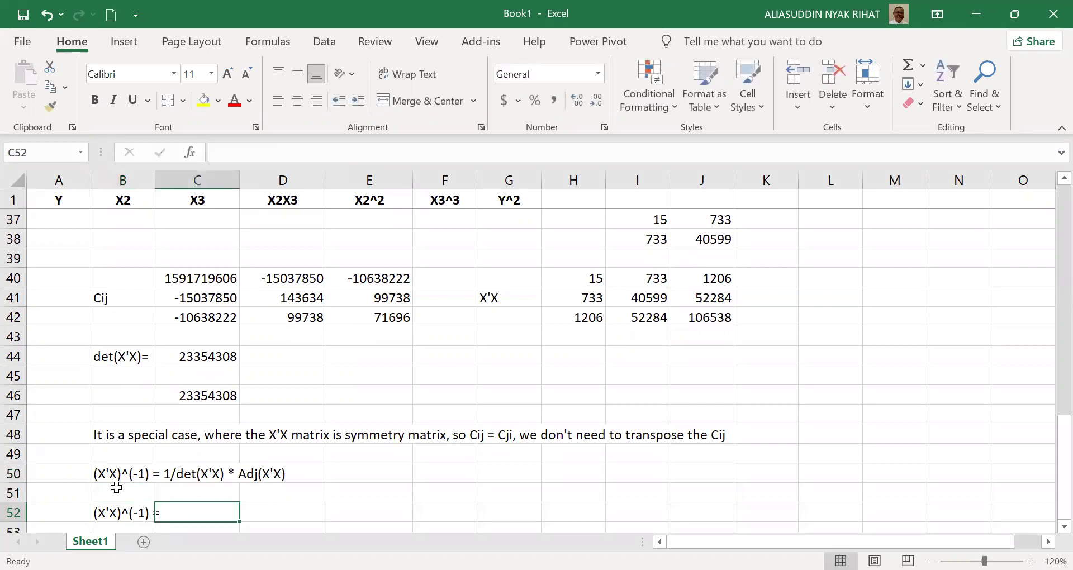
{"action": "type", "text": "1/"}
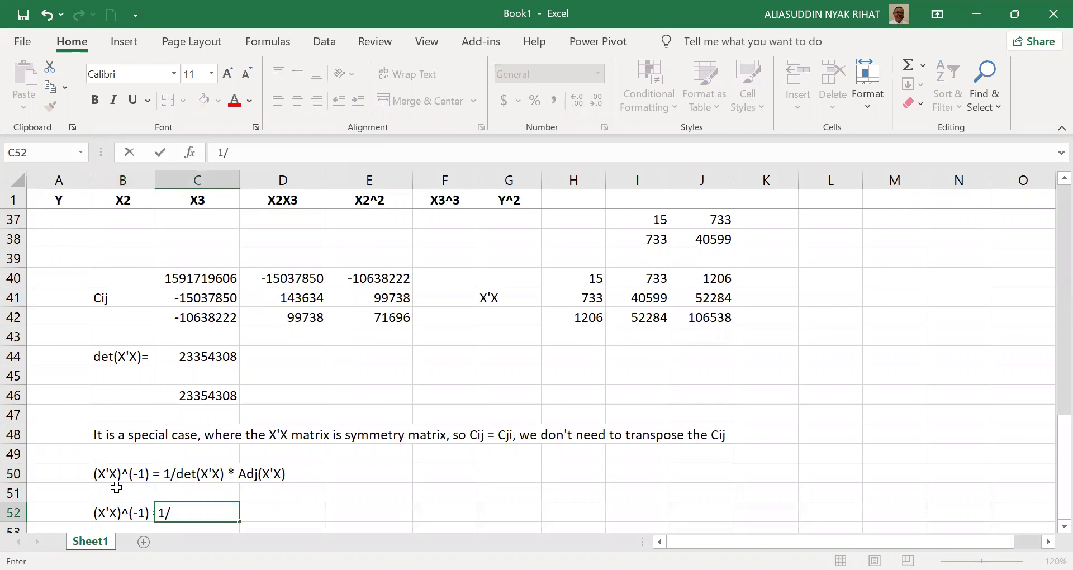
{"action": "left_click", "coordinate": [221, 355]}
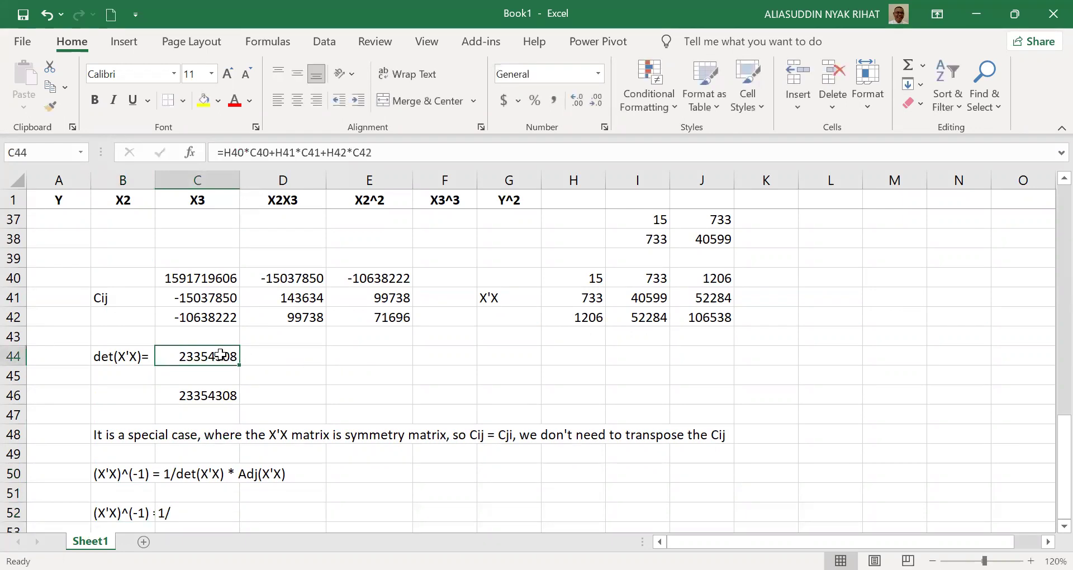
{"action": "type", "text": "*"}
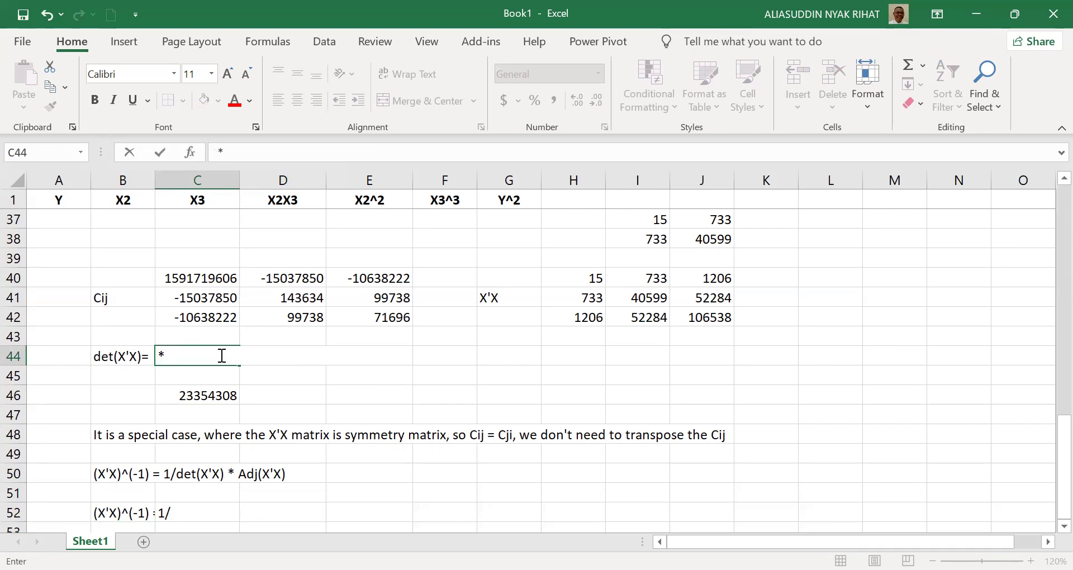
{"action": "key", "text": "Escape"}
{"action": "key", "text": "Down"}
{"action": "key", "text": "Down"}
{"action": "key", "text": "Down"}
{"action": "key", "text": "Down"}
{"action": "key", "text": "Down"}
{"action": "key", "text": "Down"}
{"action": "key", "text": "Down"}
{"action": "key", "text": "Down"}
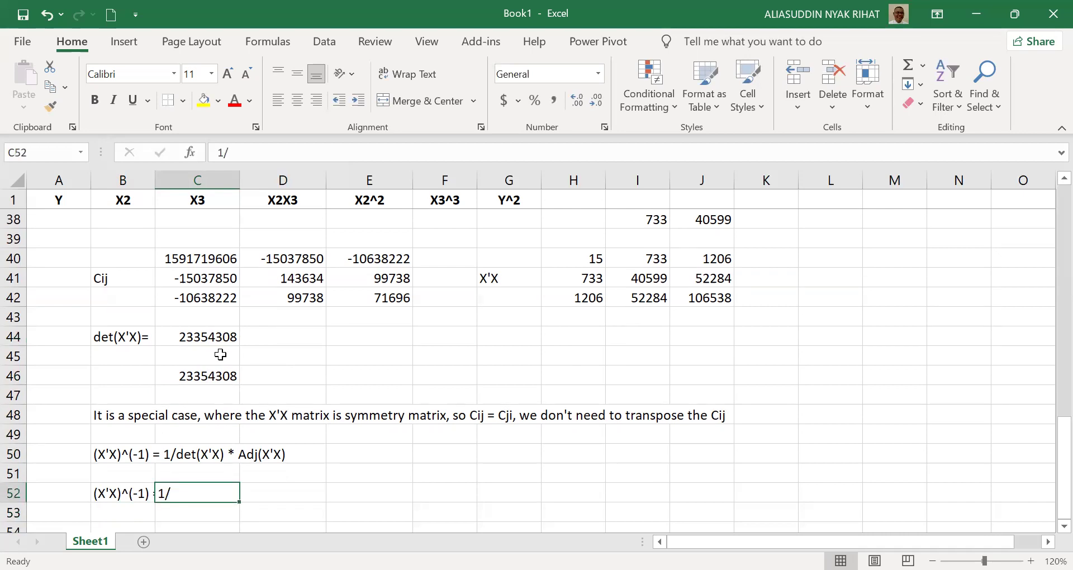
{"action": "key", "text": "BackSpace"}
Calculate the first element of the inverse in C52 with the formula =(1/C44)*C40.
{"action": "type", "text": "="}
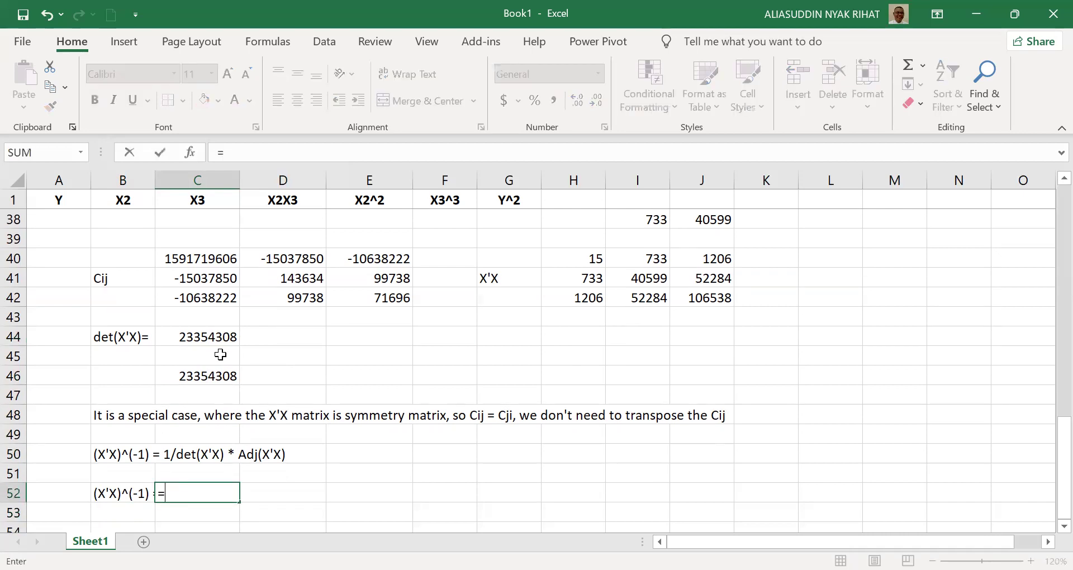
{"action": "type", "text": "(1/"}
{"action": "left_click", "coordinate": [196, 340]}
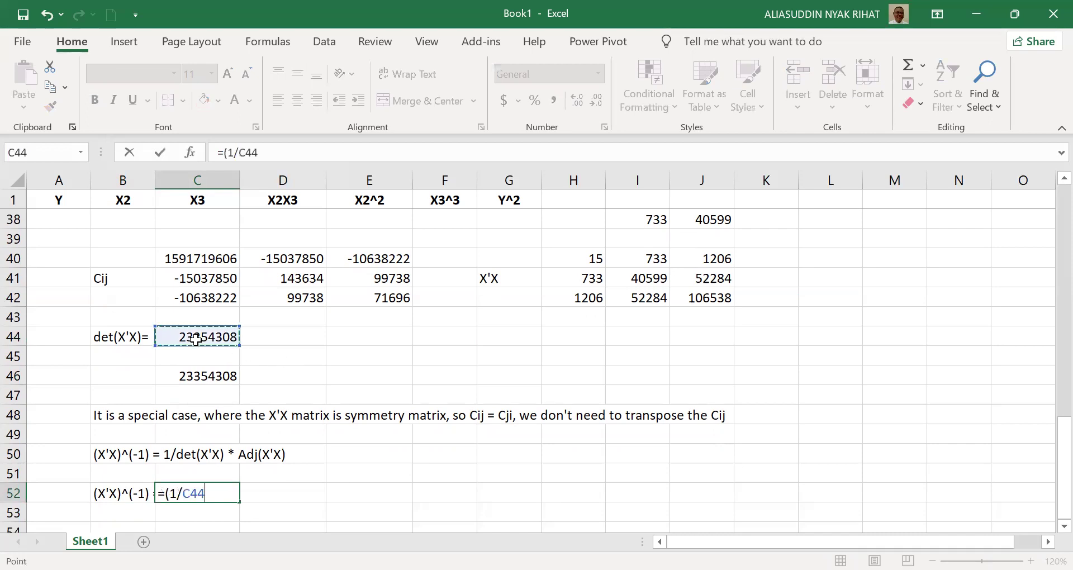
{"action": "type", "text": ")*"}
{"action": "left_click", "coordinate": [191, 261]}
{"action": "key", "text": "Return"}
{"action": "key", "text": "Up"}
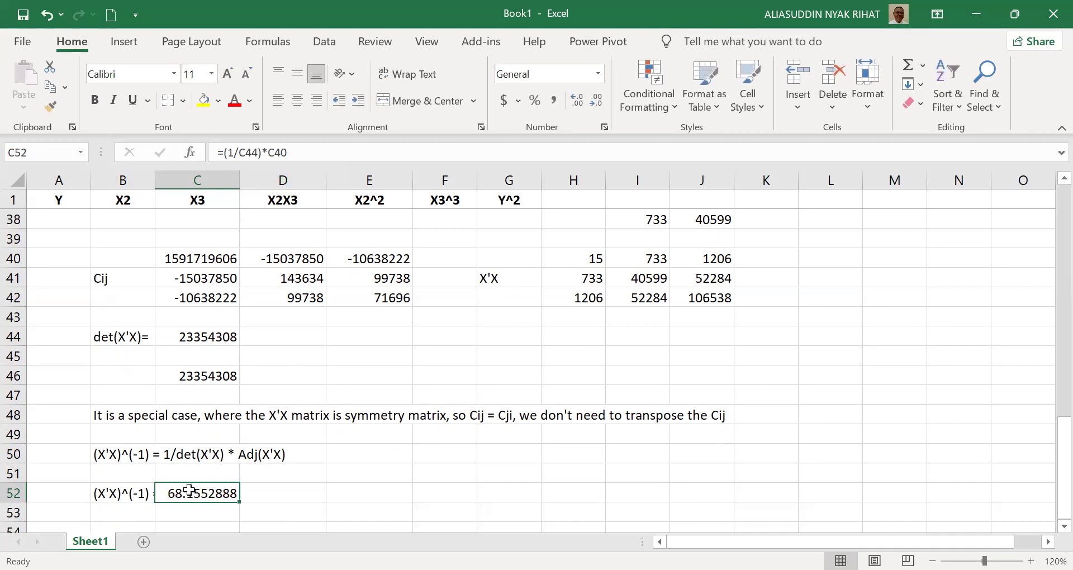
Make the determinant reference in C52 absolute so the formula reads =(1/$C$44)*C40.
{"action": "left_click", "coordinate": [212, 334]}
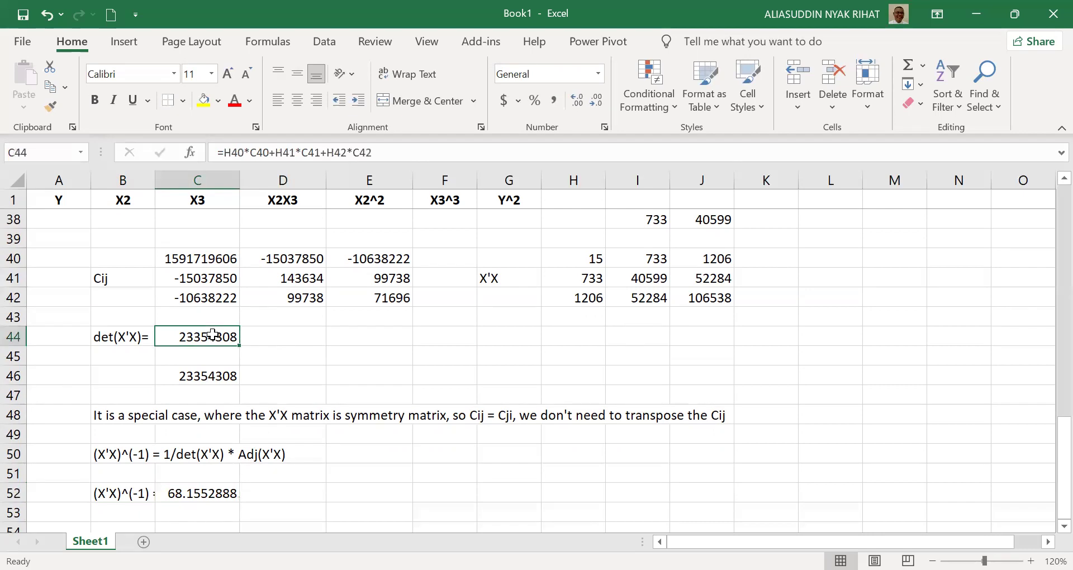
{"action": "left_click", "coordinate": [205, 500]}
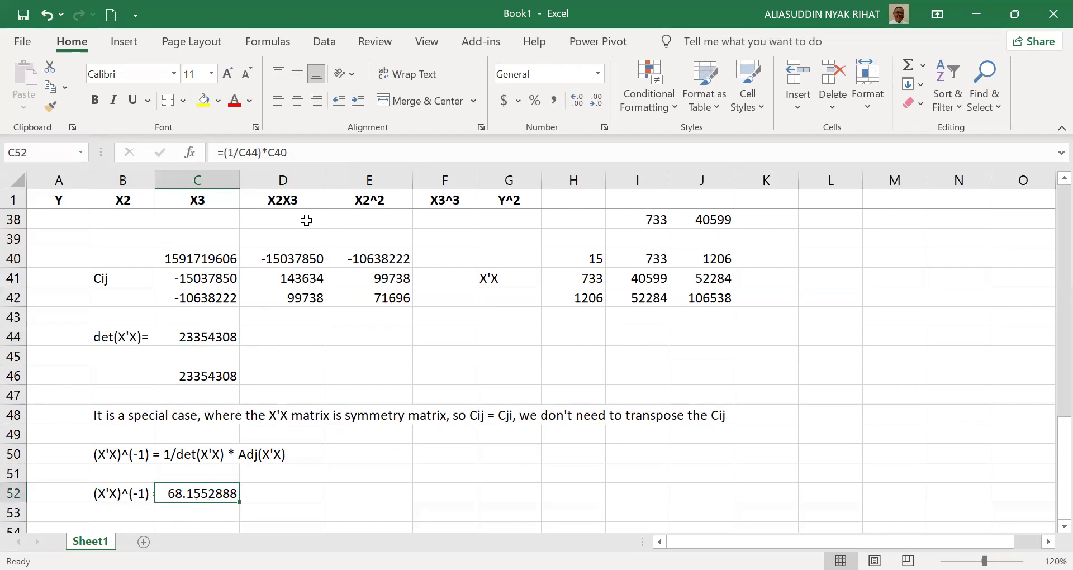
{"action": "left_click", "coordinate": [251, 153]}
{"action": "key", "text": "Left"}
{"action": "key", "text": "Left"}
{"action": "type", "text": "$"}
{"action": "key", "text": "Right"}
{"action": "type", "text": "$"}
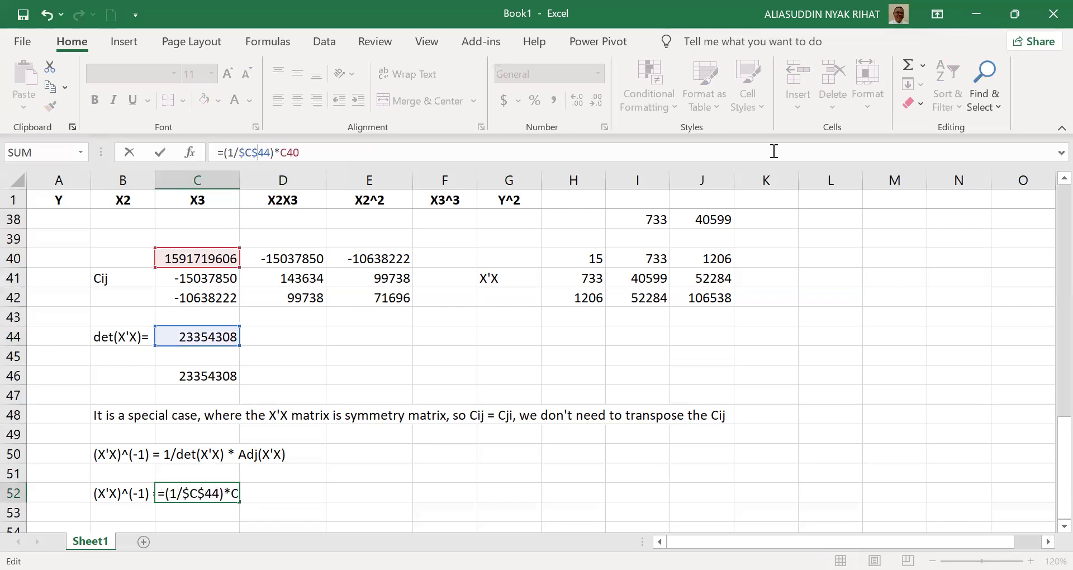
{"action": "key", "text": "Return"}
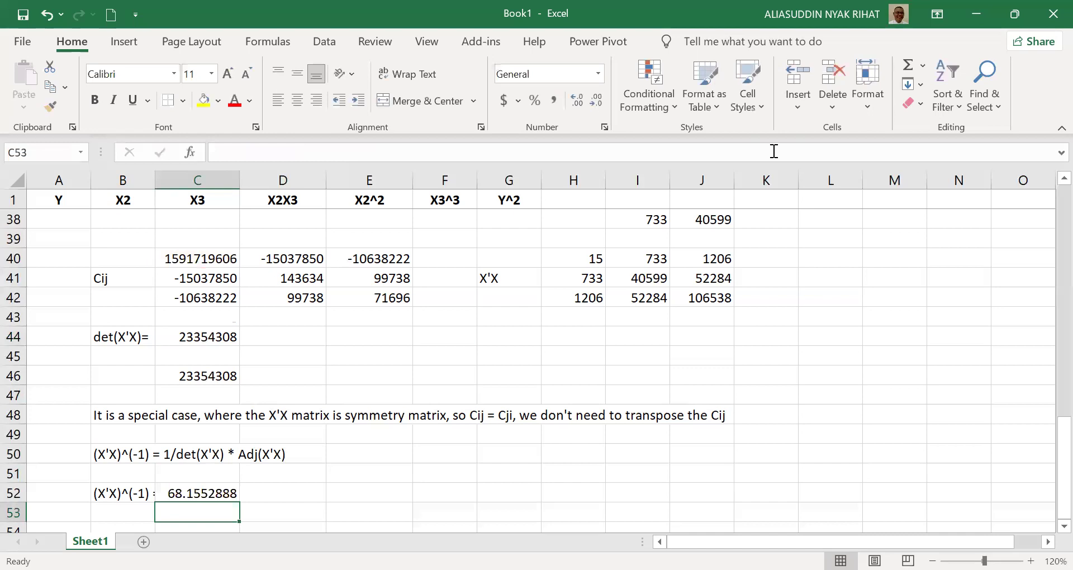
{"action": "key", "text": "Up"}
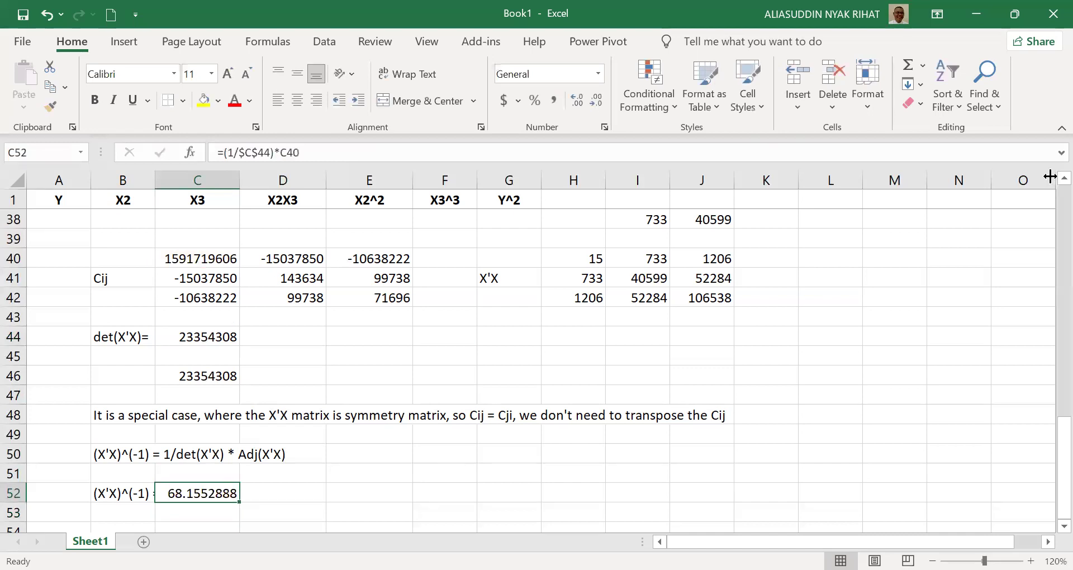
Format the inverse element in C52 to show three decimal places.
{"action": "left_click", "coordinate": [579, 101]}
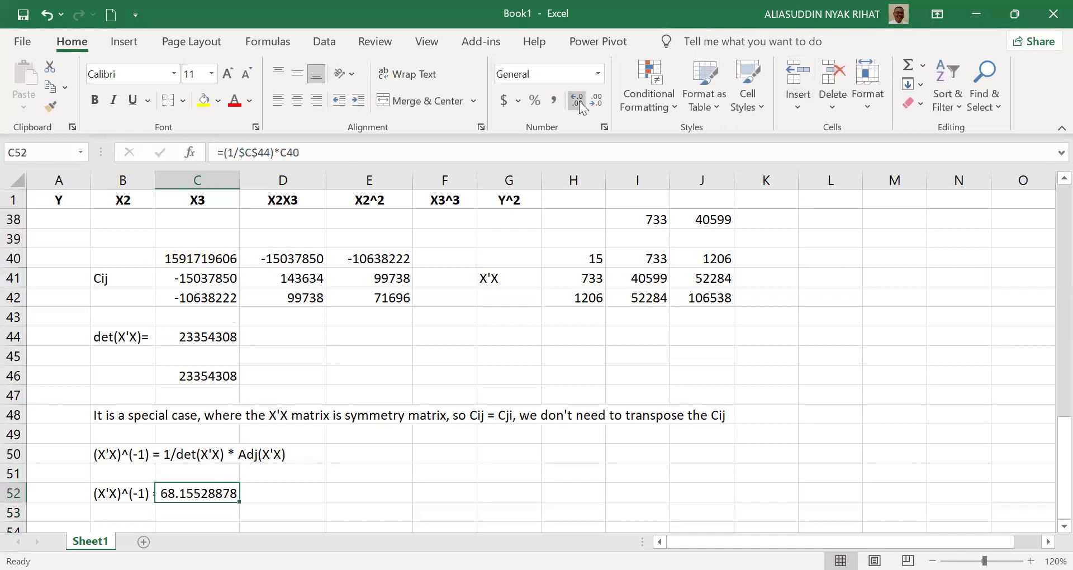
{"action": "left_click", "coordinate": [579, 101]}
{"action": "left_click", "coordinate": [595, 101]}
{"action": "left_click", "coordinate": [595, 101]}
{"action": "left_click", "coordinate": [595, 101]}
{"action": "left_click", "coordinate": [595, 101]}
{"action": "left_click", "coordinate": [595, 101]}
{"action": "left_click", "coordinate": [595, 100]}
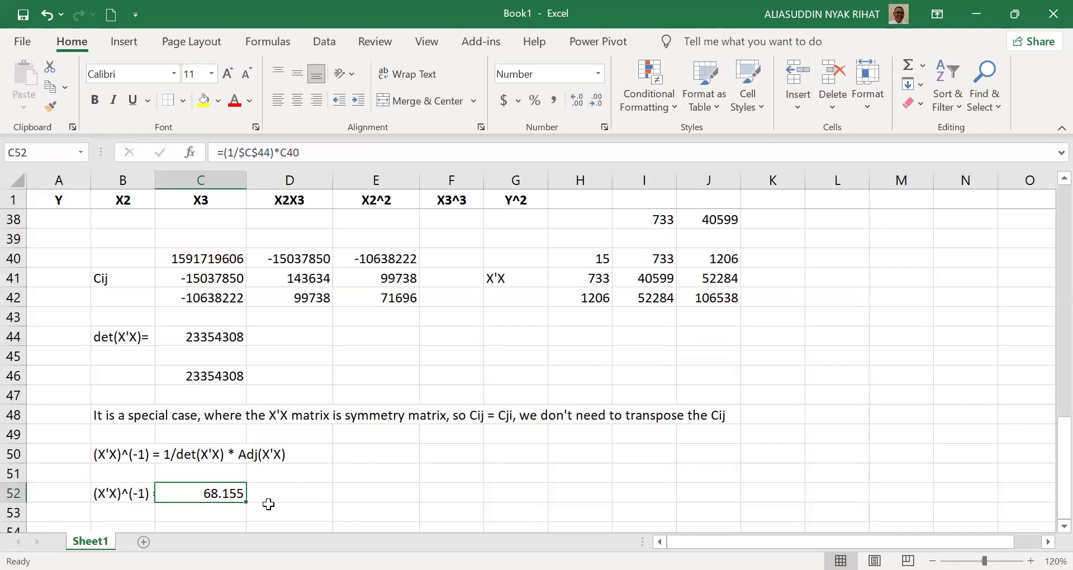
Fill the C52 formula across to E52 and down to row 54 to complete the 3×3 inverse matrix.
{"action": "left_click_drag", "start_coordinate": [250, 502], "coordinate": [390, 502]}
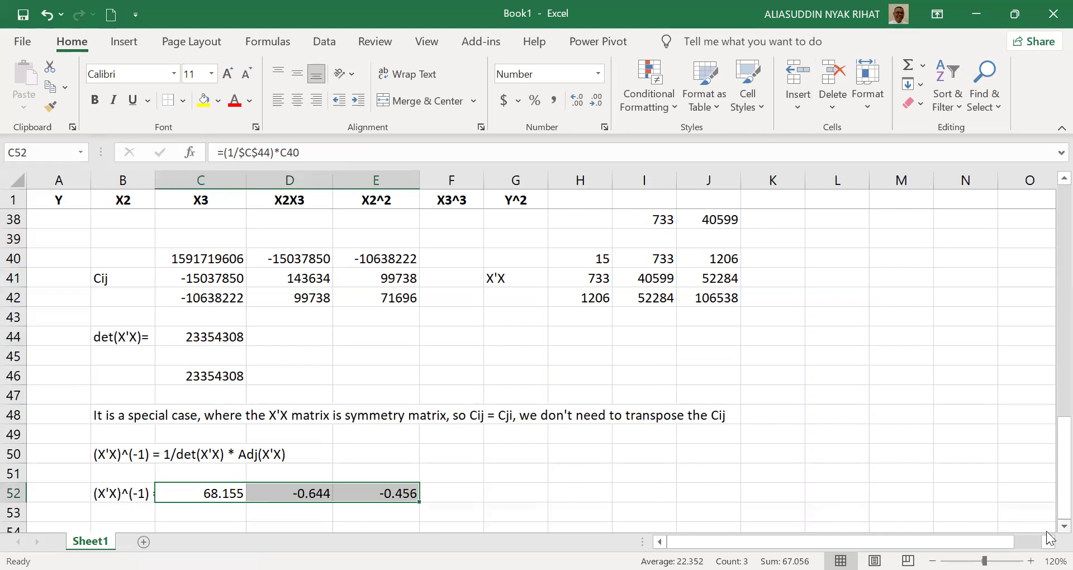
{"action": "scroll", "coordinate": [503, 425], "scroll_direction": "down", "scroll_amount": 2}
{"action": "left_click_drag", "start_coordinate": [420, 425], "coordinate": [423, 461]}
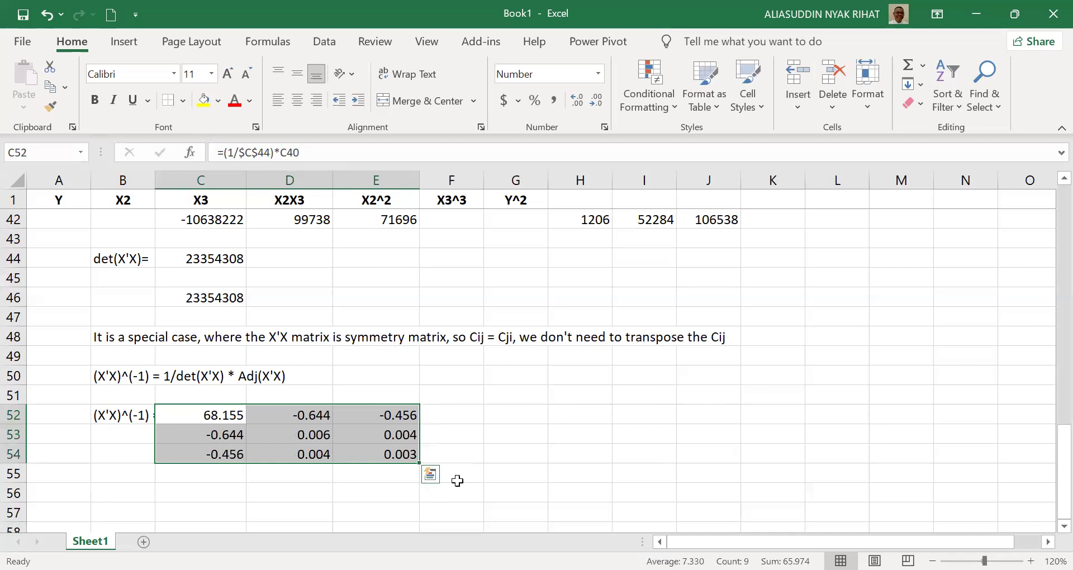
{"action": "left_click", "coordinate": [597, 453]}
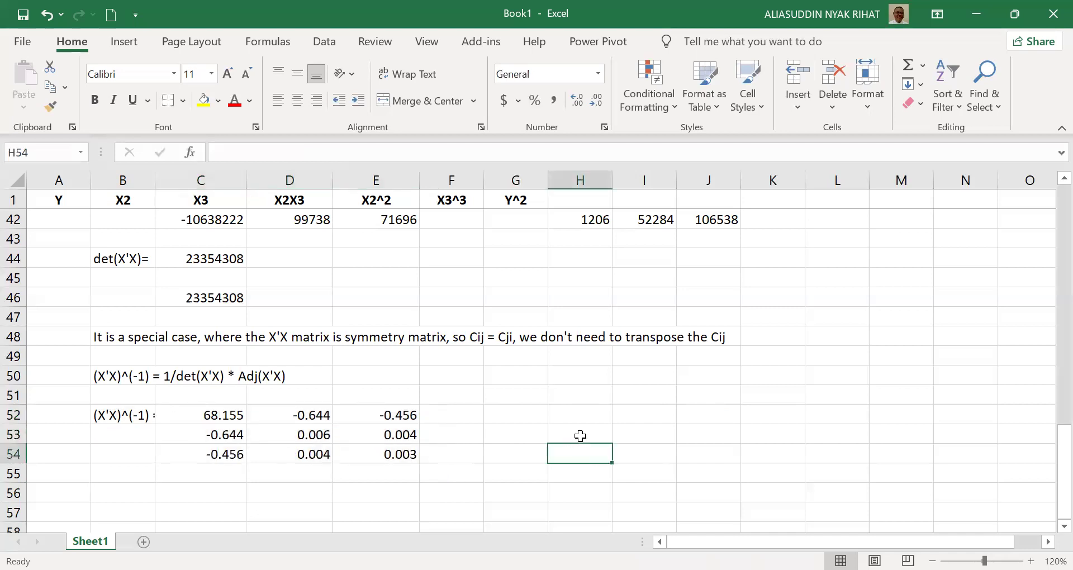
{"action": "left_click", "coordinate": [529, 414]}
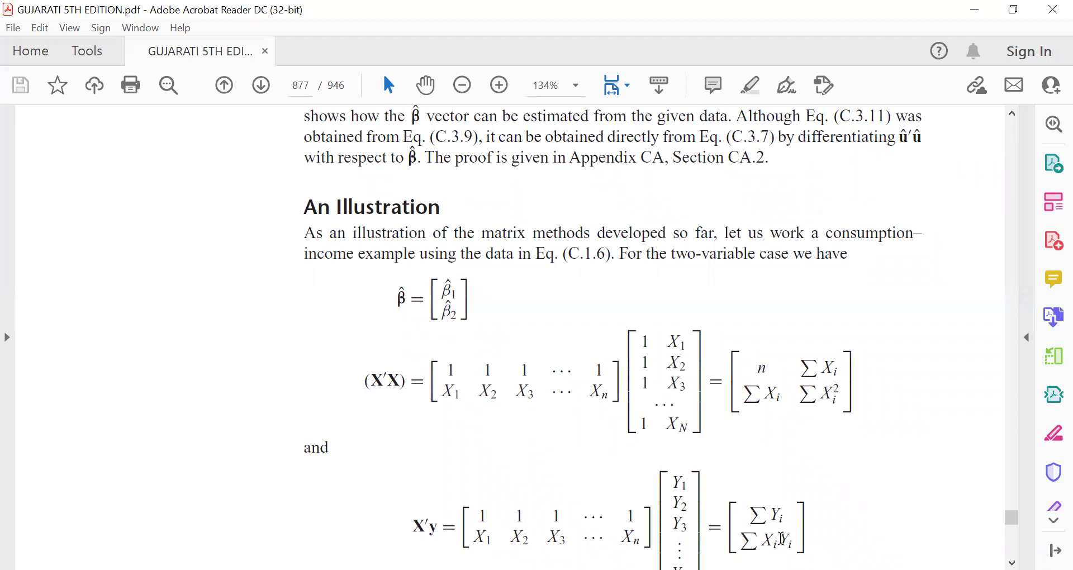
Review the textbook's matrix formula for the beta-hat vector in Eq. (C.3.11).
{"action": "scroll", "coordinate": [782, 539], "scroll_direction": "up", "scroll_amount": 10}
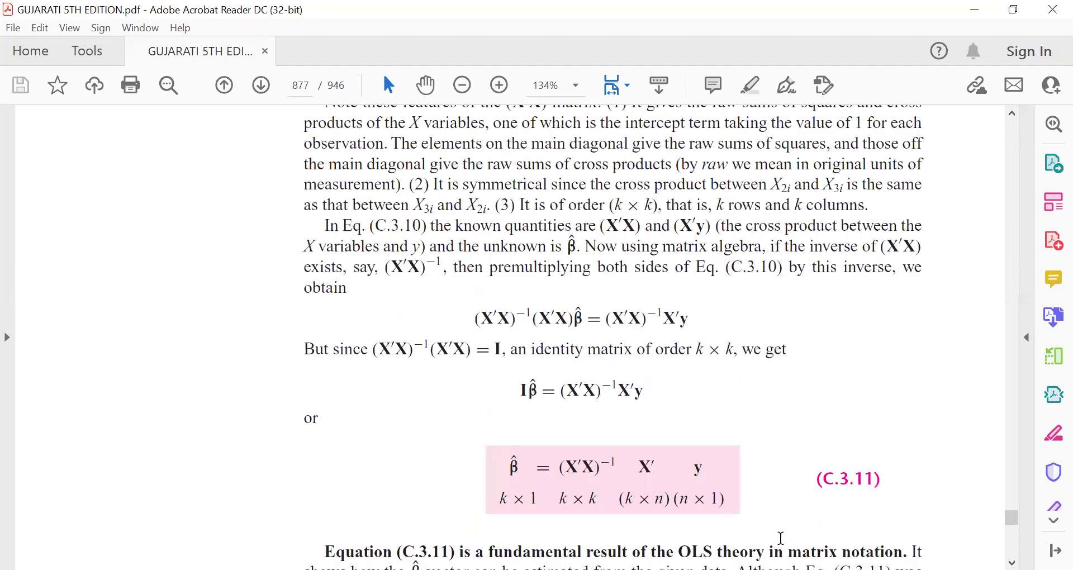
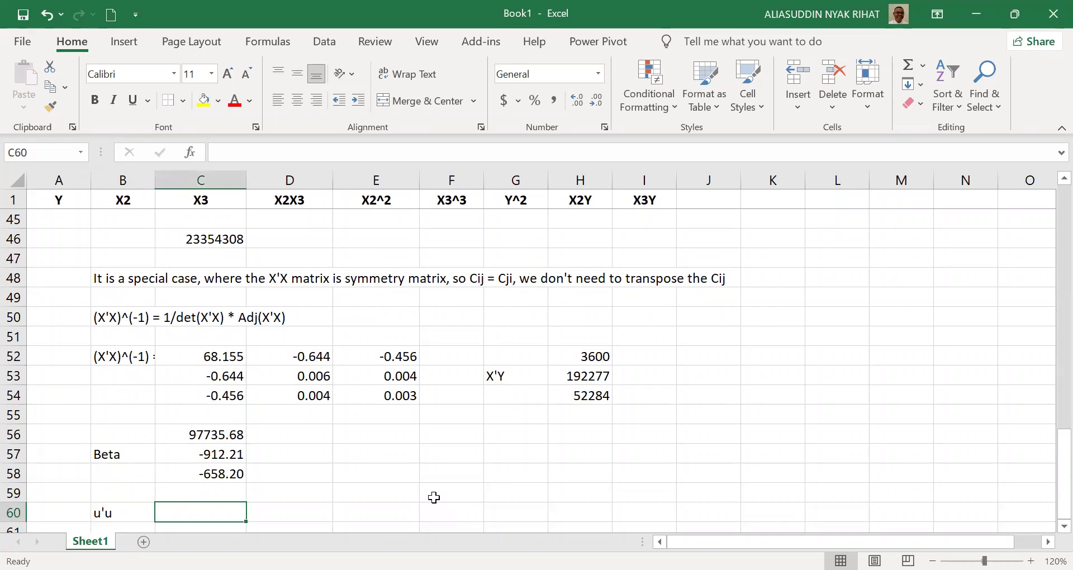
Enter a formula in C60 that references the Y^2 column total in G17.
{"action": "type", "text": "="}
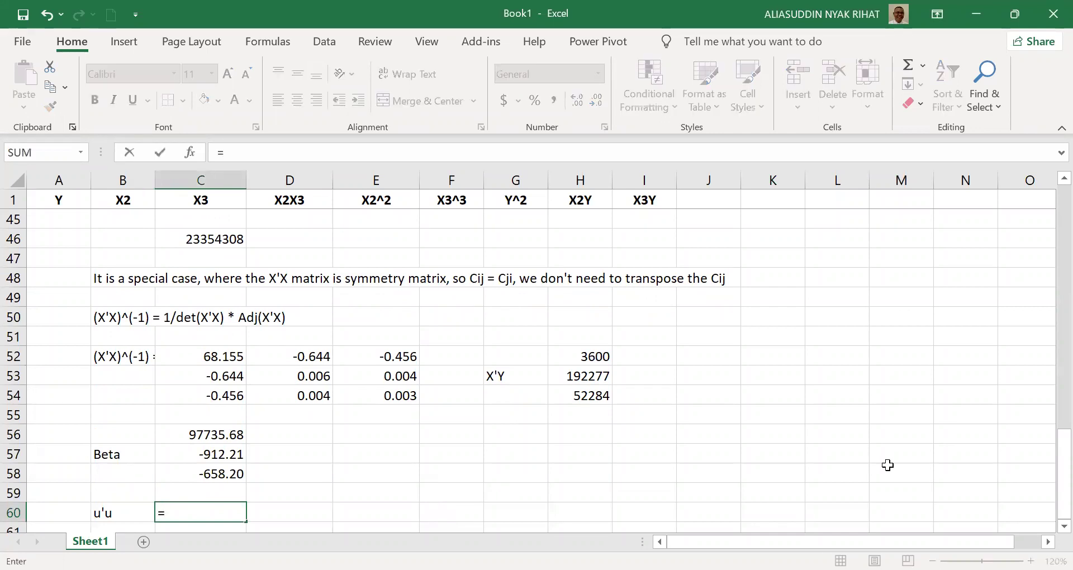
{"action": "scroll", "coordinate": [1049, 231], "scroll_direction": "up", "scroll_amount": 14}
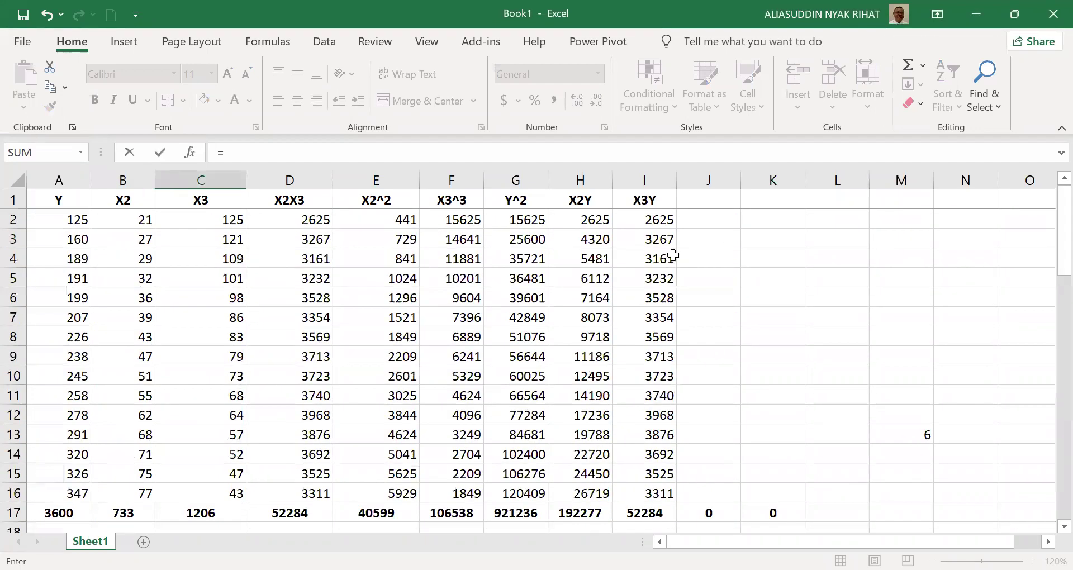
{"action": "left_click", "coordinate": [511, 512]}
{"action": "key", "text": "Return"}
{"action": "key", "text": "Up"}
{"action": "key", "text": "Up"}
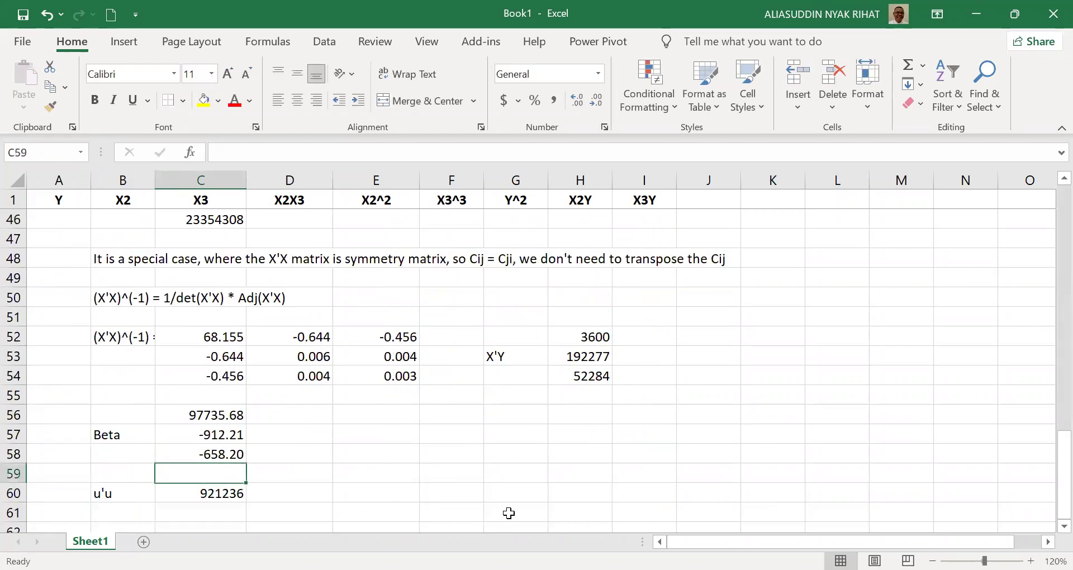
Change the label in B60 to y'y.
{"action": "key", "text": "Down"}
{"action": "key", "text": "Left"}
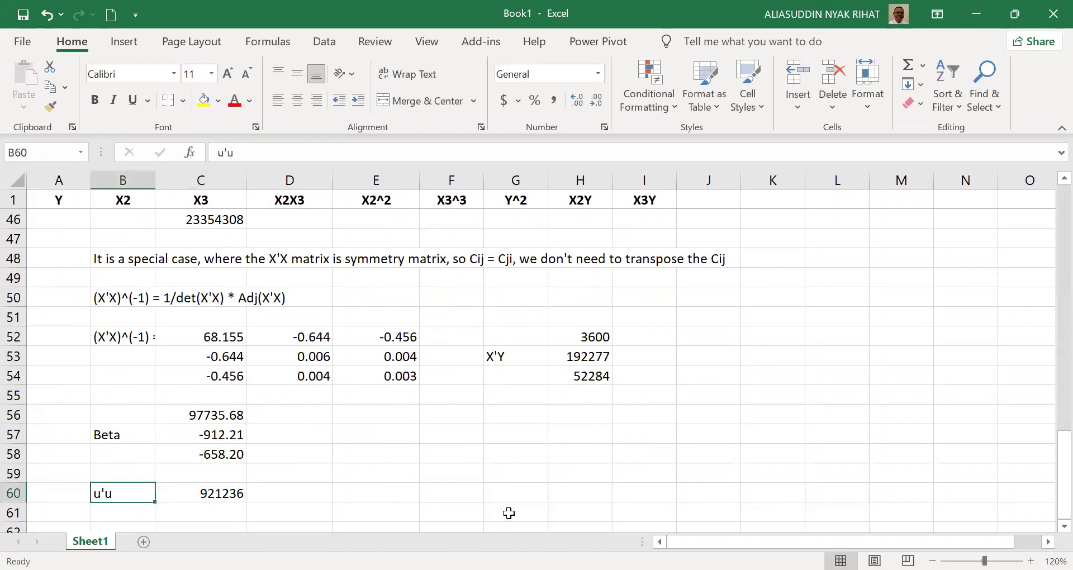
{"action": "type", "text": "y'y"}
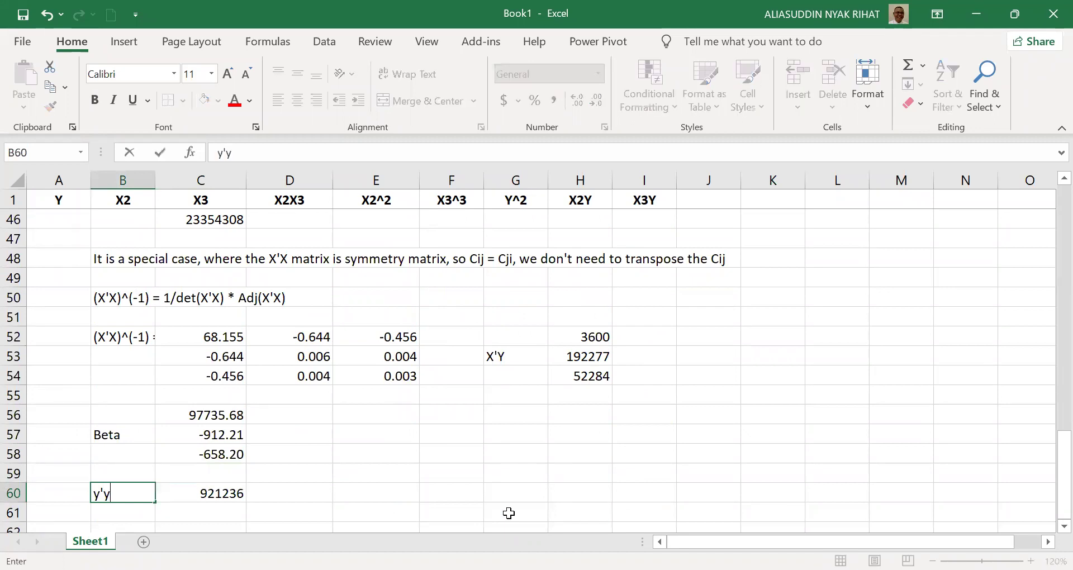
{"action": "key", "text": "Return"}
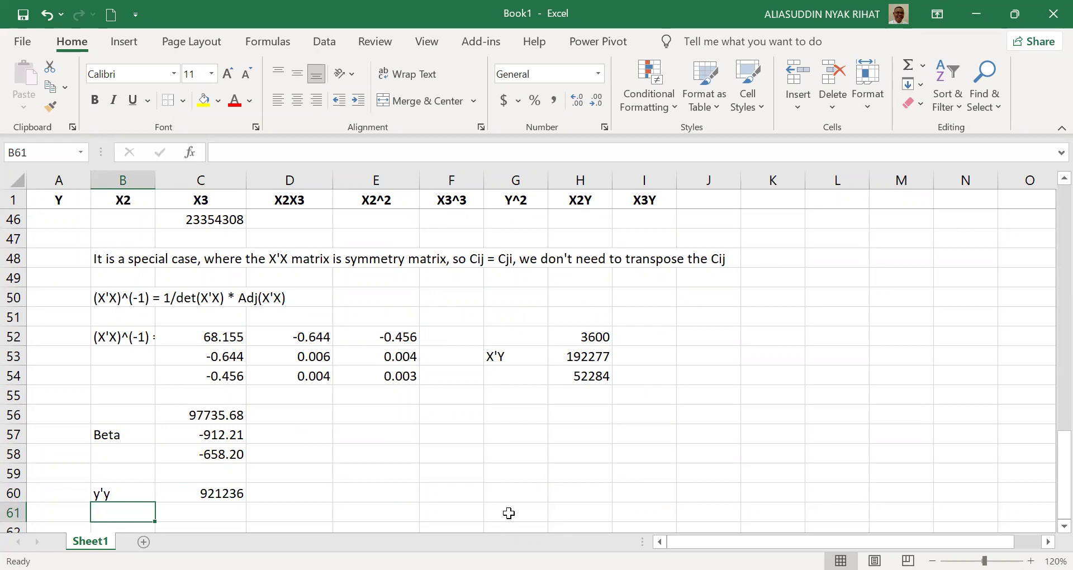
Make the Beta label in B57 bold.
{"action": "key", "text": "Up"}
{"action": "key", "text": "Up"}
{"action": "key", "text": "Up"}
{"action": "key", "text": "Up"}
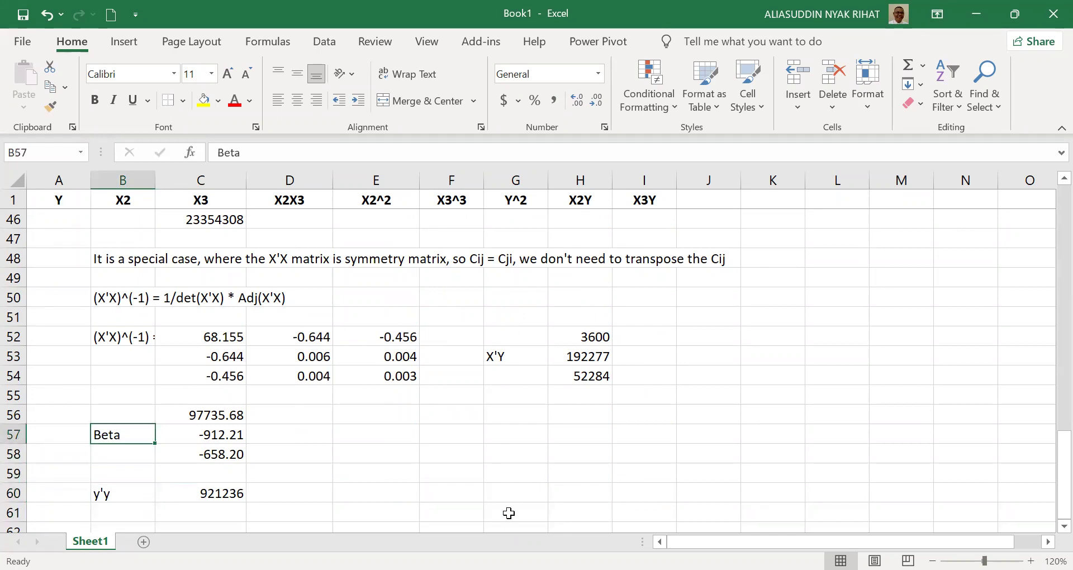
{"action": "key", "text": "ctrl+b"}
{"action": "key", "text": "Down"}
{"action": "key", "text": "Down"}
{"action": "key", "text": "Down"}
{"action": "key", "text": "Down"}
{"action": "key", "text": "Down"}
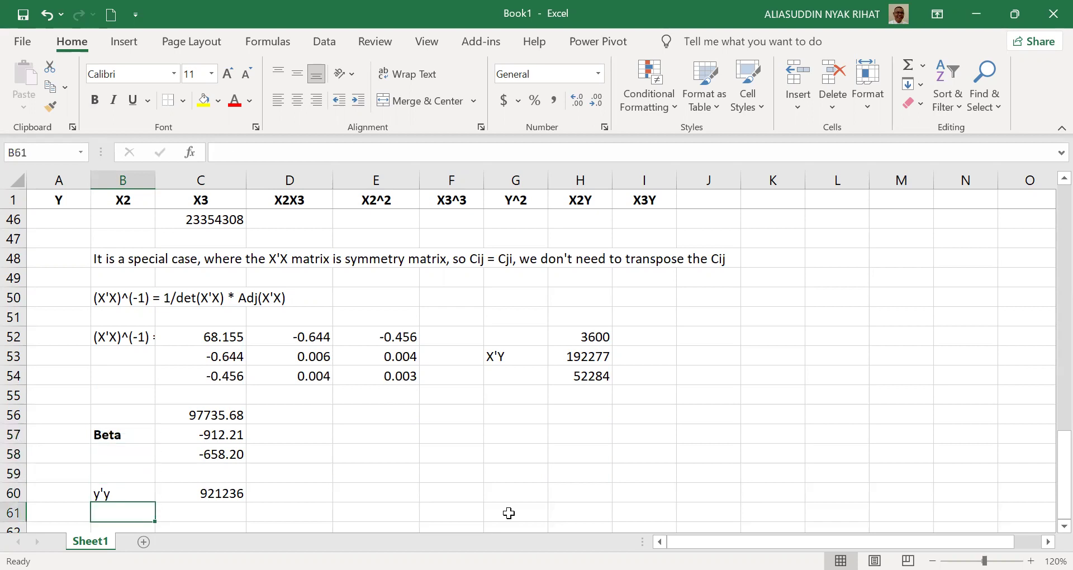
{"action": "left_click", "coordinate": [591, 316]}
{"action": "left_click", "coordinate": [598, 359]}
{"action": "key", "text": "Up"}
{"action": "key", "text": "Up"}
{"action": "key", "text": "Down"}
{"action": "key", "text": "Down"}
{"action": "key", "text": "Down"}
{"action": "key", "text": "Down"}
{"action": "key", "text": "Down"}
{"action": "key", "text": "Left"}
{"action": "key", "text": "Left"}
{"action": "key", "text": "Down"}
{"action": "key", "text": "Down"}
{"action": "key", "text": "Down"}
{"action": "key", "text": "Down"}
{"action": "key", "text": "Left"}
{"action": "key", "text": "Left"}
{"action": "key", "text": "Left"}
{"action": "key", "text": "Down"}
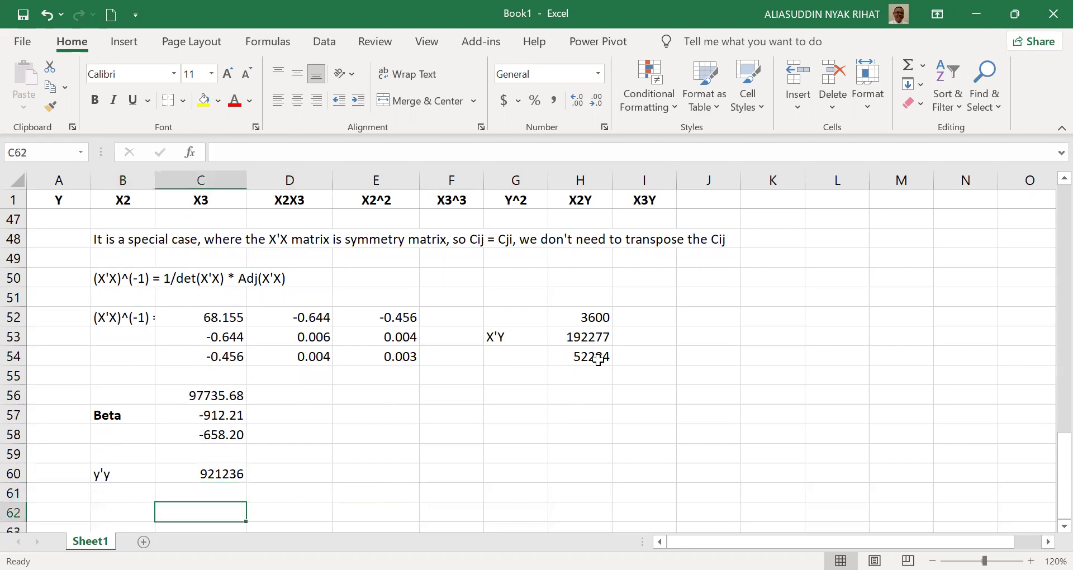
{"action": "key", "text": "Left"}
{"action": "type", "text": "u'u"}
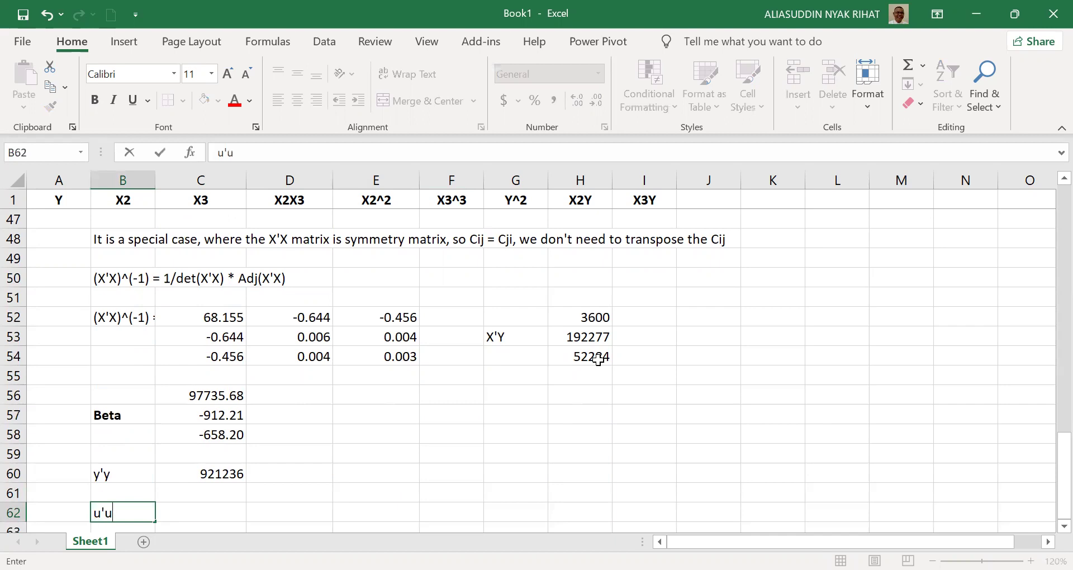
{"action": "key", "text": "BackSpace"}
{"action": "key", "text": "BackSpace"}
{"action": "key", "text": "BackSpace"}
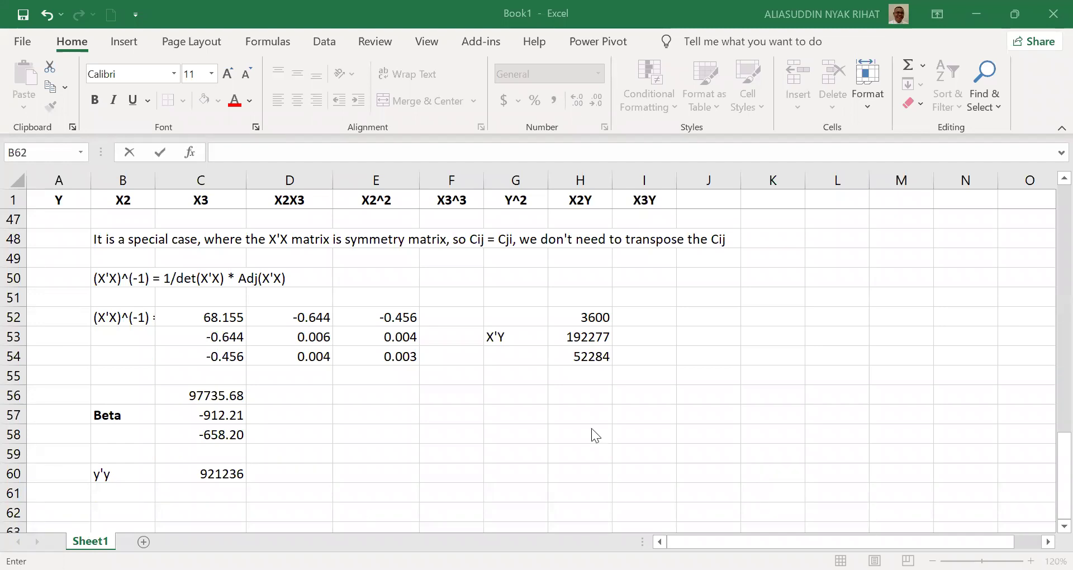
Label B62 as u'u and reference the y'y value in C62 with the formula =C60.
{"action": "left_click", "coordinate": [120, 510]}
{"action": "type", "text": "u'u"}
{"action": "key", "text": "Tab"}
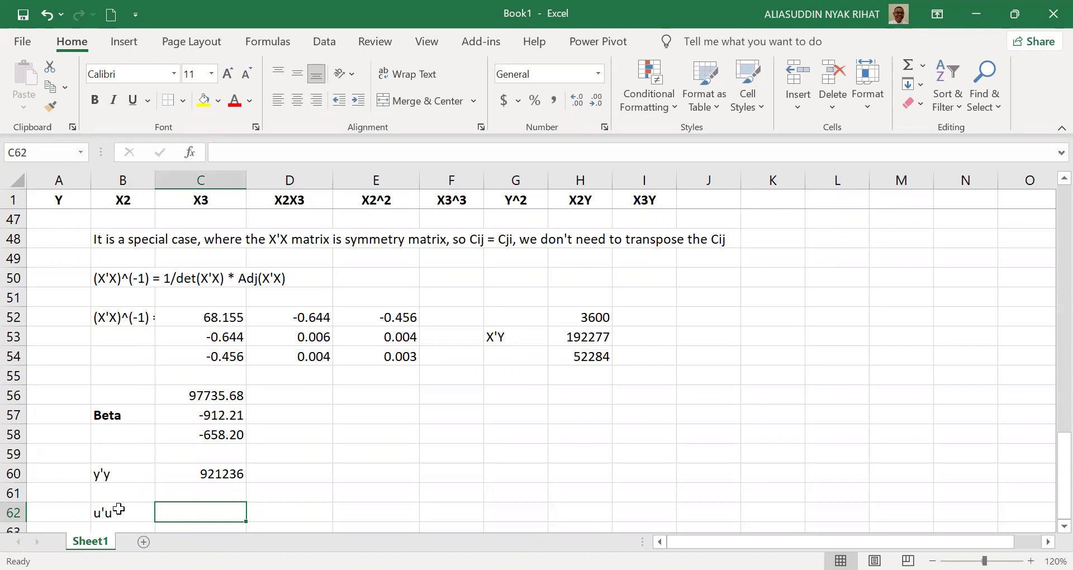
{"action": "type", "text": "="}
{"action": "key", "text": "Up"}
{"action": "key", "text": "Up"}
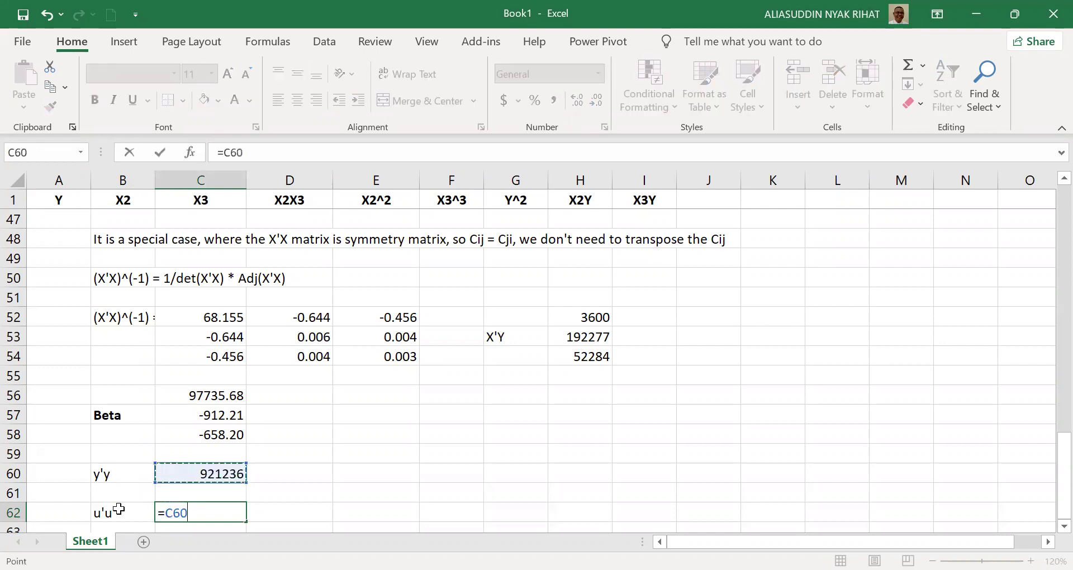
{"action": "key", "text": "Return"}
{"action": "key", "text": "Up"}
Enter a minus sign as text in D62 and centre it in the cell.
{"action": "key", "text": "Right"}
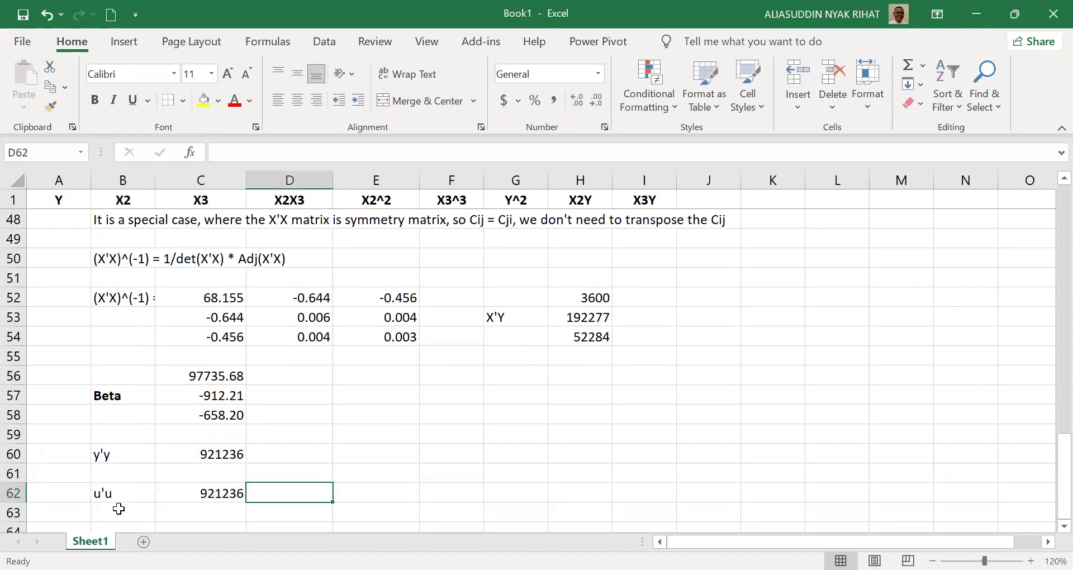
{"action": "type", "text": "-"}
{"action": "key", "text": "Right"}
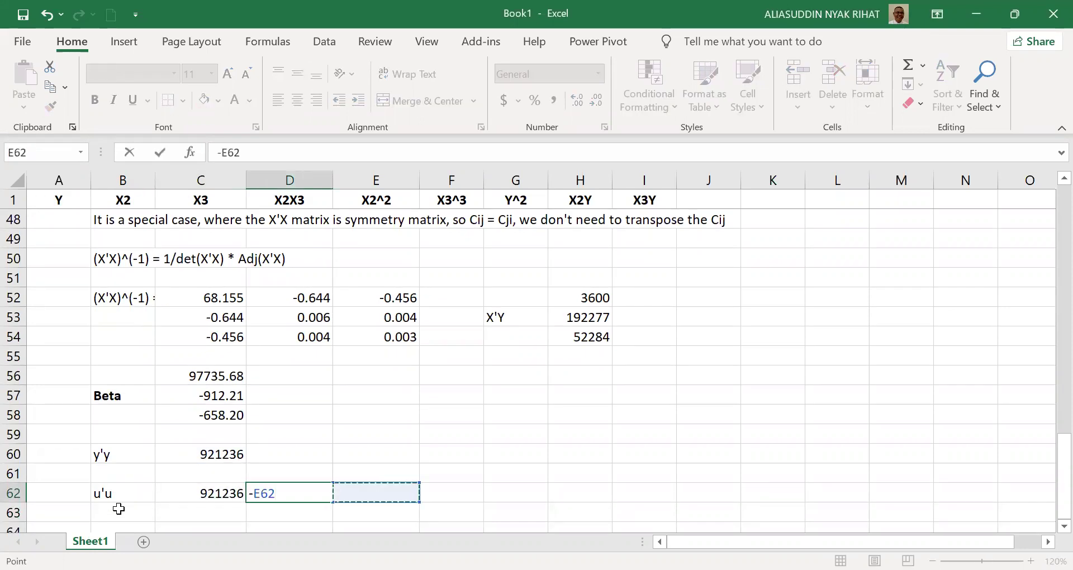
{"action": "key", "text": "Escape"}
{"action": "type", "text": "'-"}
{"action": "key", "text": "ctrl+Return"}
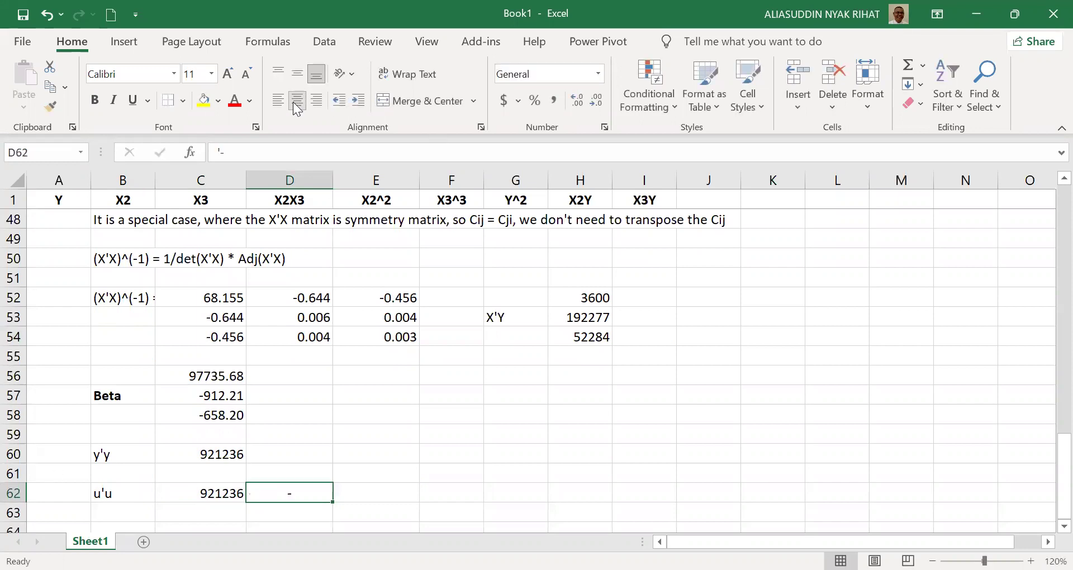
Lay out the transposed beta vector in row 62 by referencing C56, C57 and C58 in E62, F62 and G62.
{"action": "left_click", "coordinate": [372, 496]}
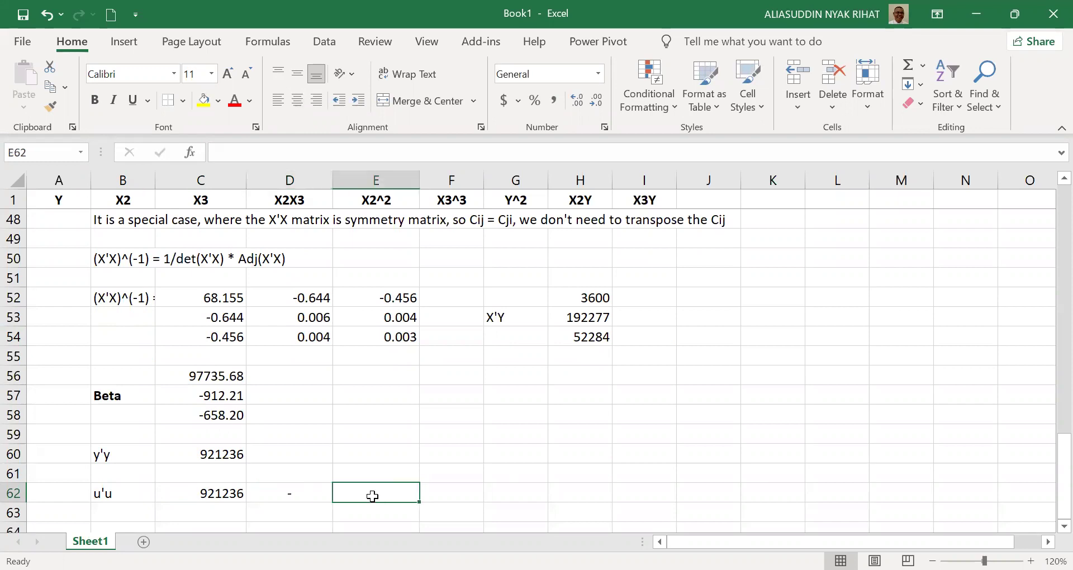
{"action": "type", "text": "="}
{"action": "left_click", "coordinate": [216, 372]}
{"action": "key", "text": "Return"}
{"action": "key", "text": "Up"}
{"action": "key", "text": "Right"}
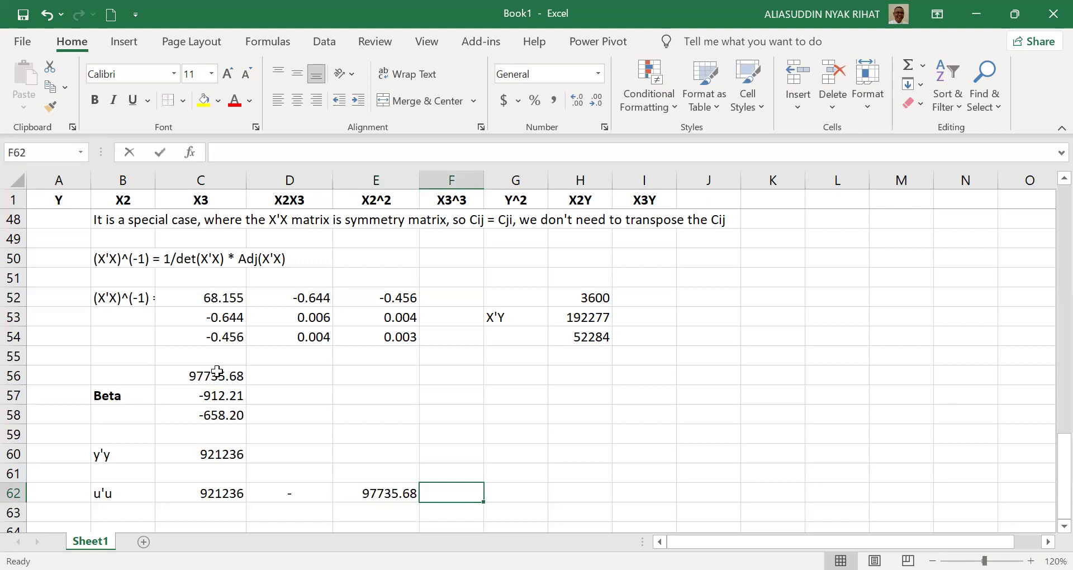
{"action": "type", "text": "="}
{"action": "left_click", "coordinate": [205, 394]}
{"action": "key", "text": "Tab"}
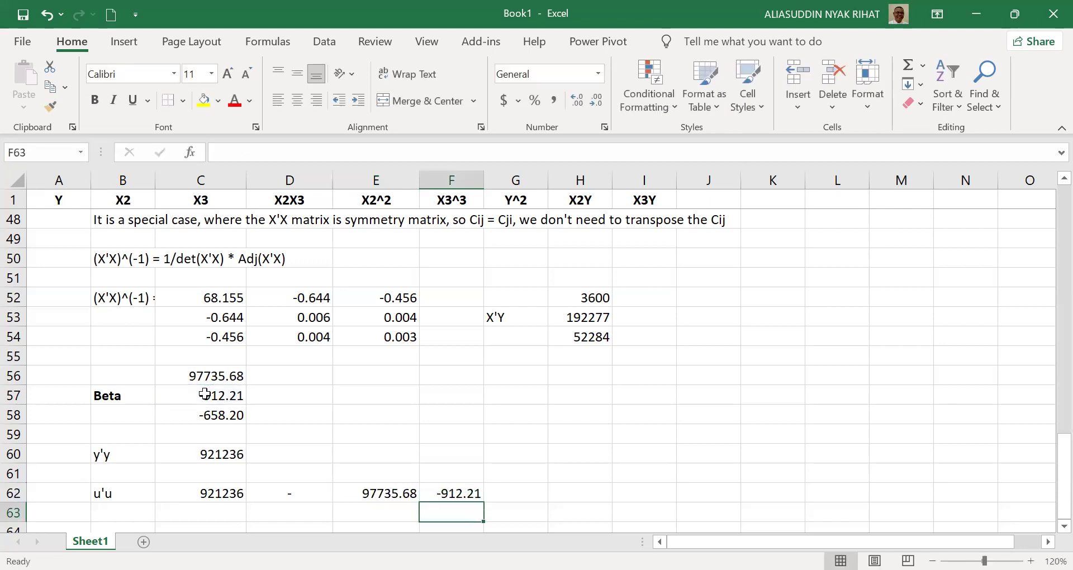
{"action": "type", "text": "="}
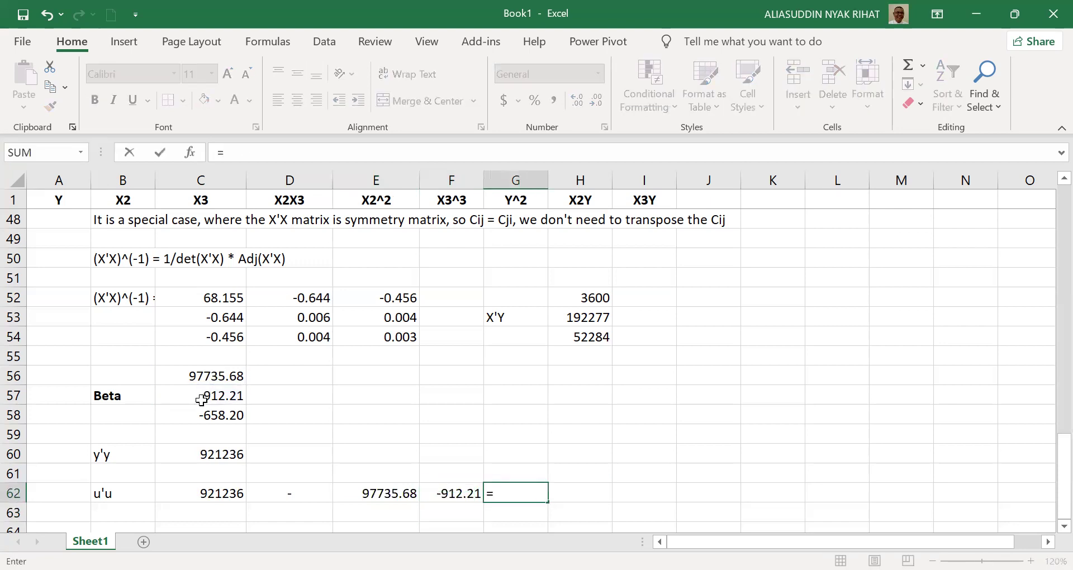
{"action": "left_click", "coordinate": [205, 414]}
{"action": "key", "text": "Return"}
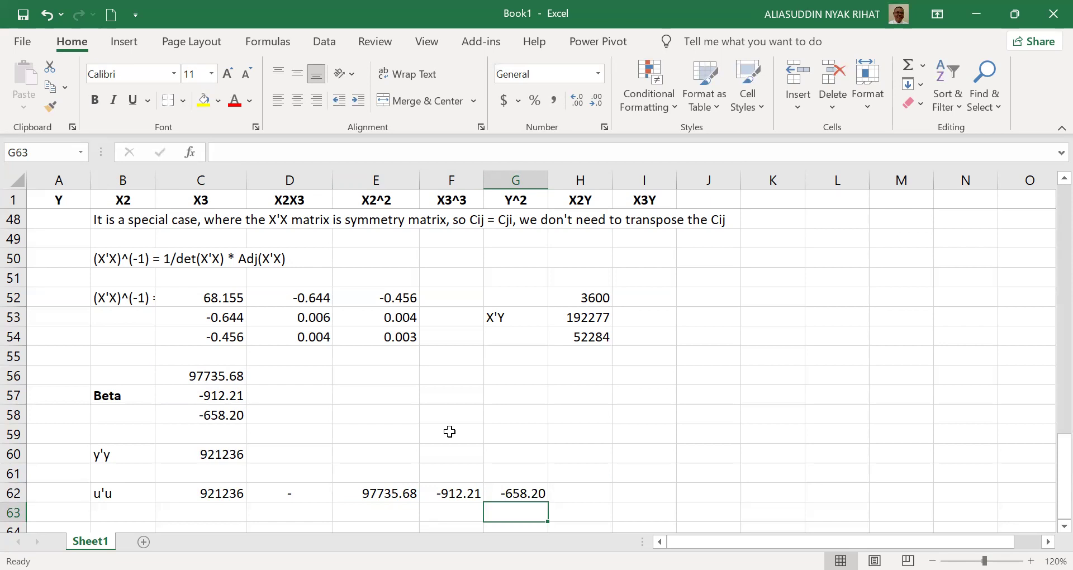
Reference the first X'Y element in H61 with =H52 and fill the formula down to H63.
{"action": "left_click", "coordinate": [580, 473]}
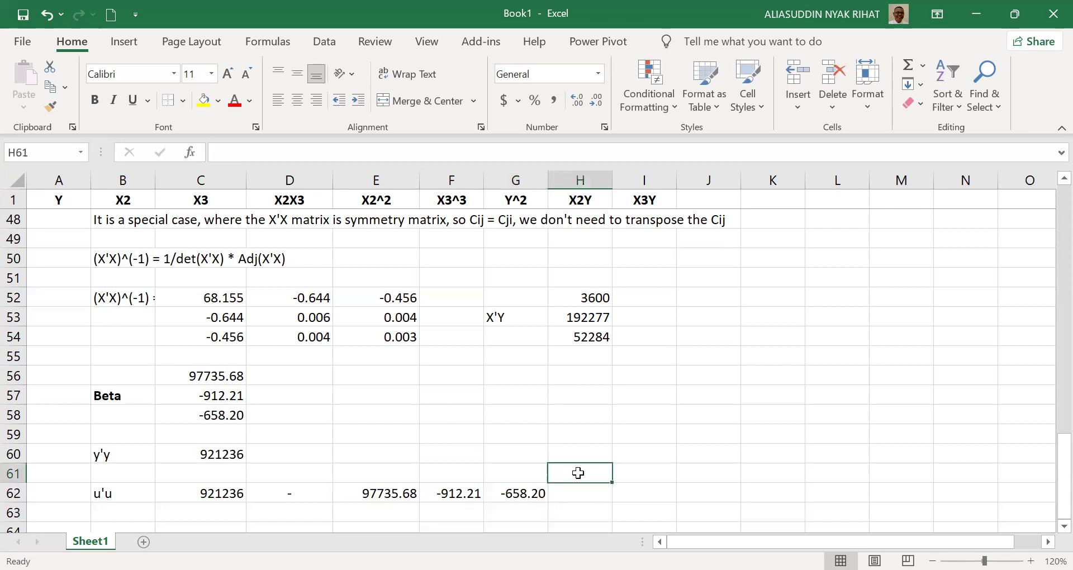
{"action": "type", "text": "="}
{"action": "left_click", "coordinate": [583, 291]}
{"action": "key", "text": "Return"}
{"action": "key", "text": "Up"}
{"action": "left_click_drag", "start_coordinate": [615, 485], "coordinate": [616, 517]}
Label B65 as u'u for the residual sum of squares result.
{"action": "left_click", "coordinate": [777, 455]}
{"action": "key", "text": "Down"}
{"action": "key", "text": "Down"}
{"action": "key", "text": "Down"}
{"action": "key", "text": "Down"}
{"action": "key", "text": "Down"}
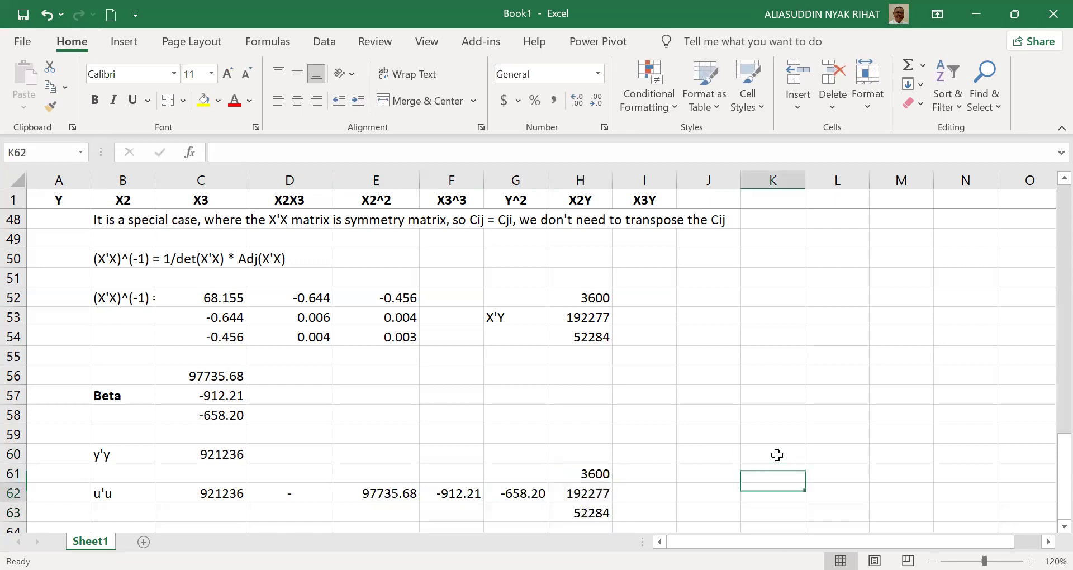
{"action": "key", "text": "Left"}
{"action": "key", "text": "Left"}
{"action": "key", "text": "Left"}
{"action": "key", "text": "Left"}
{"action": "key", "text": "Left"}
{"action": "key", "text": "Left"}
{"action": "key", "text": "Left"}
{"action": "key", "text": "Left"}
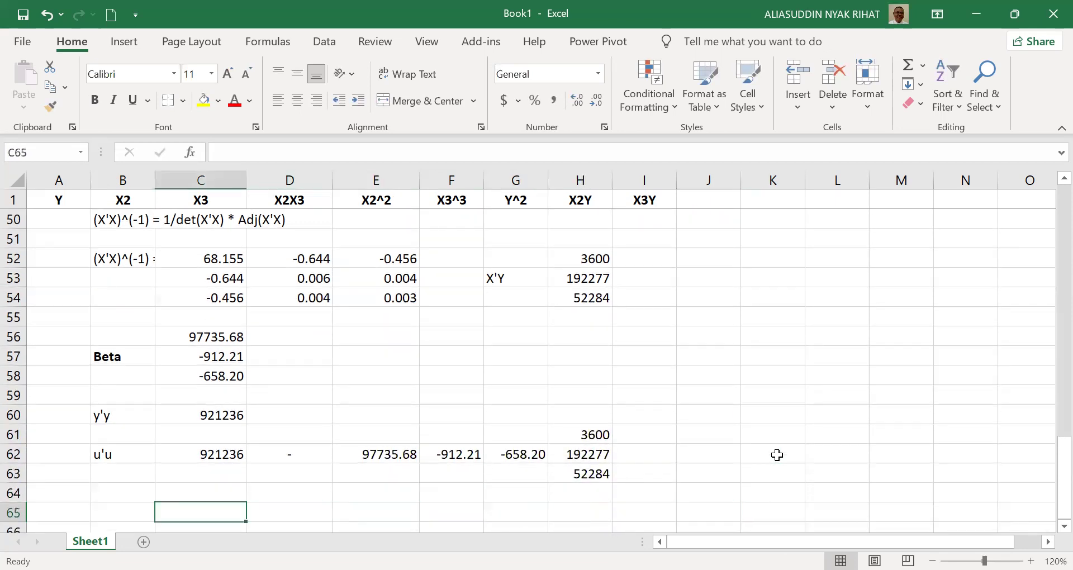
{"action": "key", "text": "Left"}
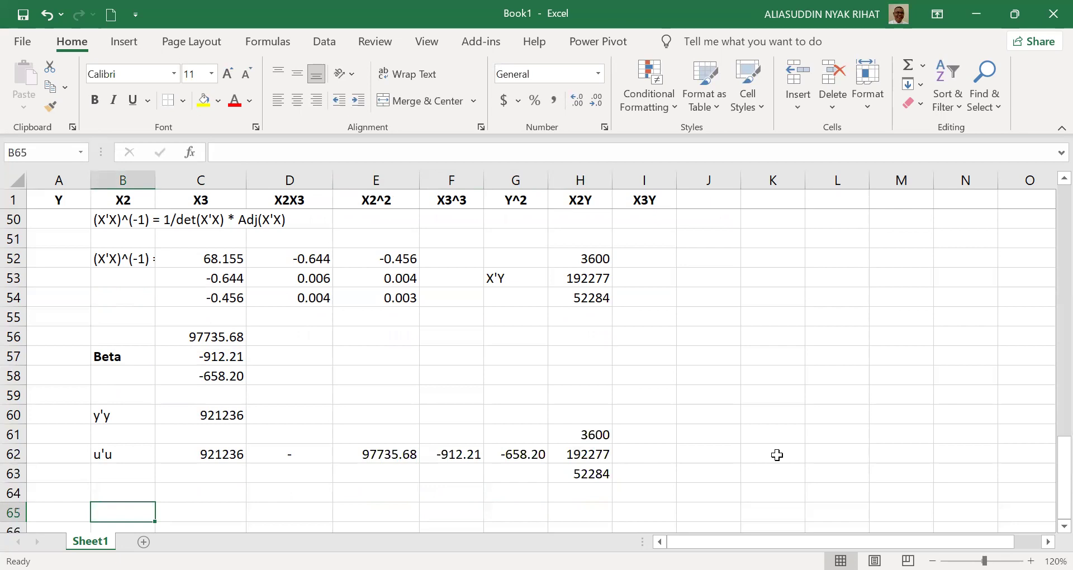
{"action": "type", "text": "u'u"}
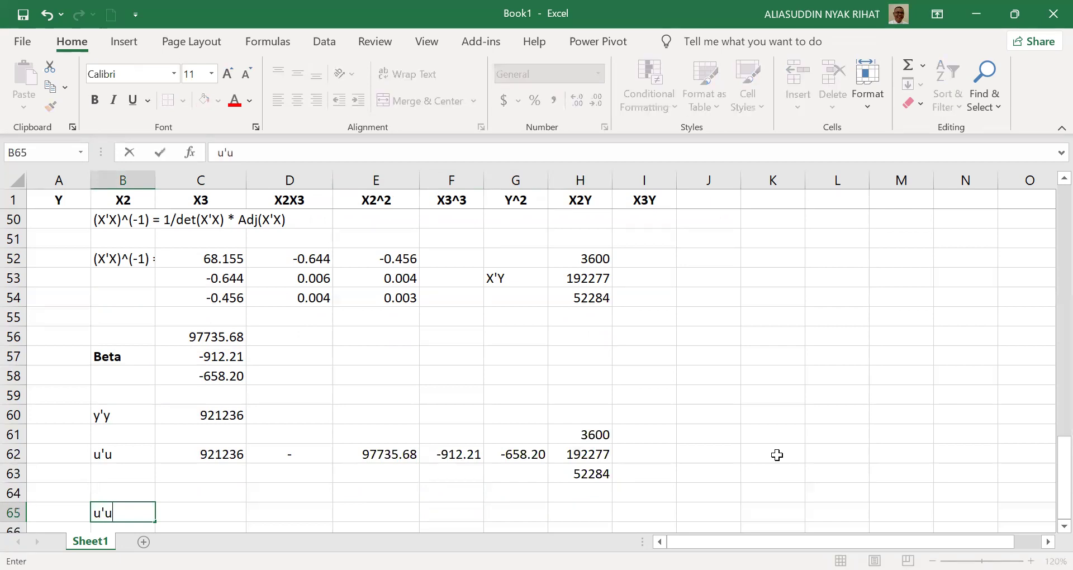
{"action": "key", "text": "Tab"}
Enter the residual sum of squares formula =C62-(E62*H61+F62*H62*G62*H63) in C65 beside the u'u label.
{"action": "type", "text": "="}
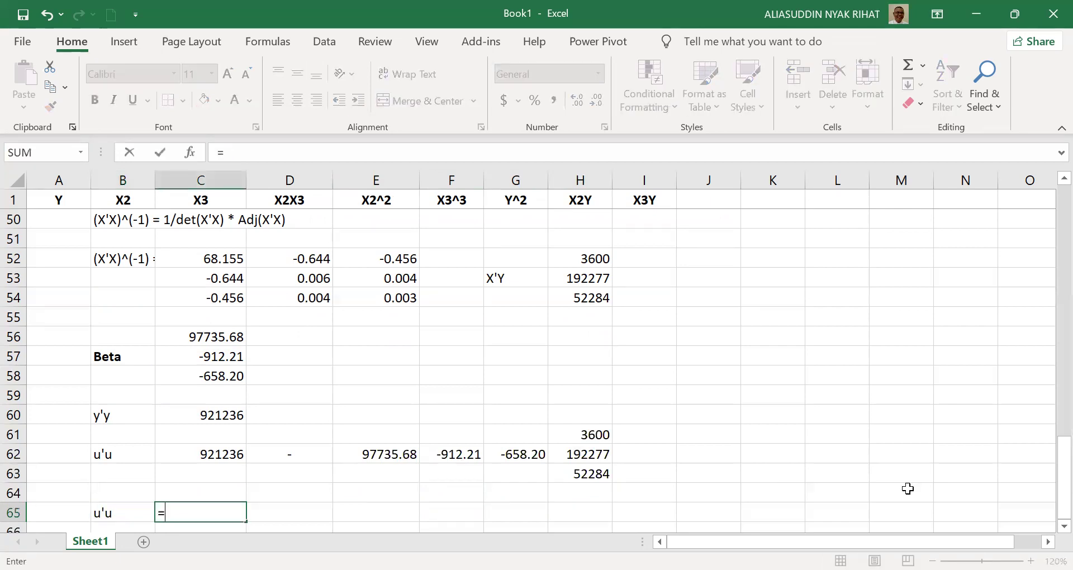
{"action": "left_click", "coordinate": [213, 457]}
{"action": "type", "text": "-("}
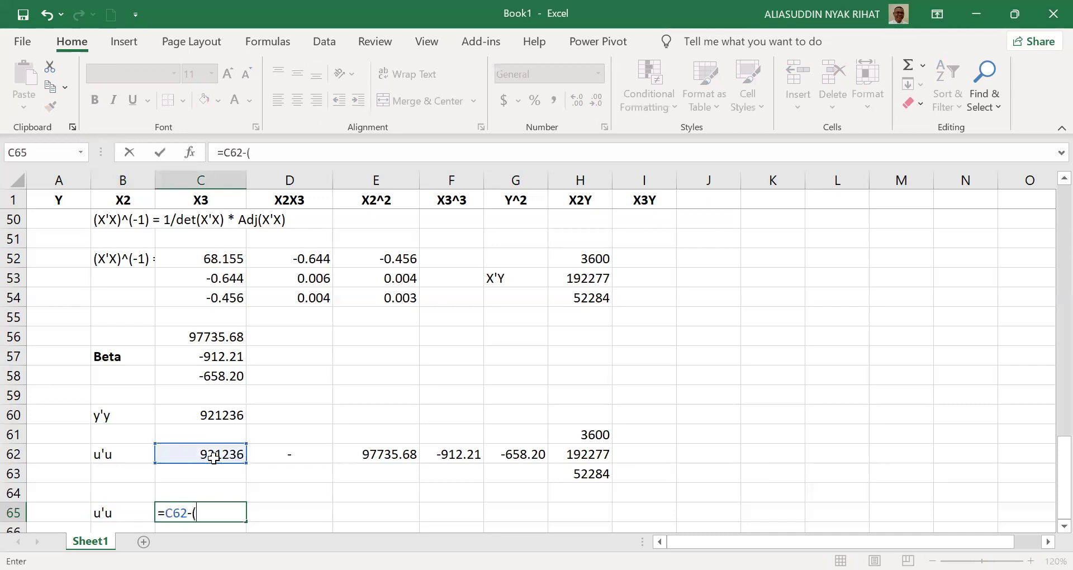
{"action": "left_click", "coordinate": [390, 460]}
{"action": "type", "text": "*"}
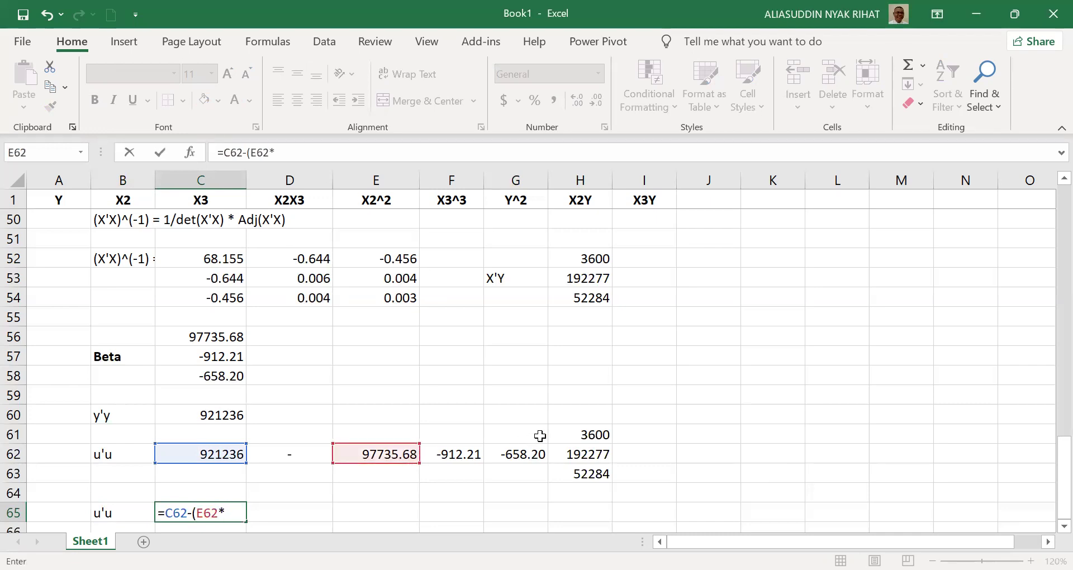
{"action": "left_click", "coordinate": [589, 436]}
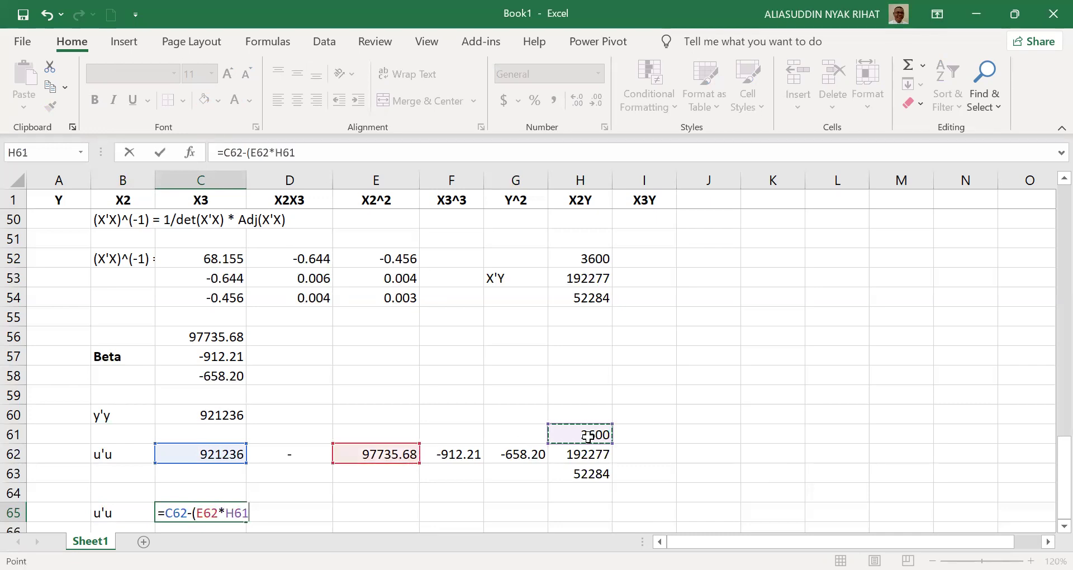
{"action": "type", "text": "+"}
{"action": "left_click", "coordinate": [452, 458]}
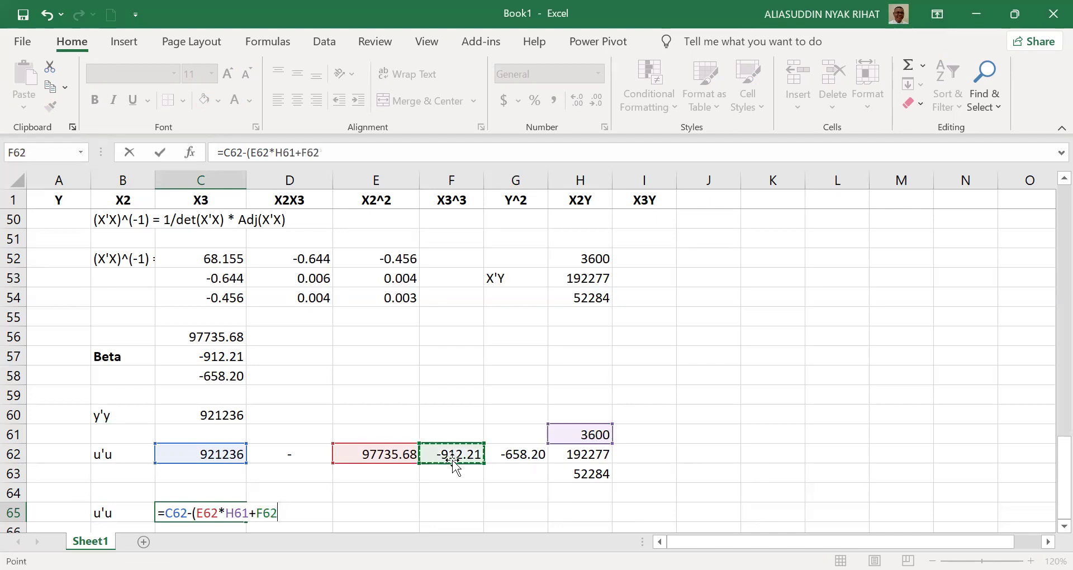
{"action": "type", "text": "*"}
{"action": "left_click", "coordinate": [590, 455]}
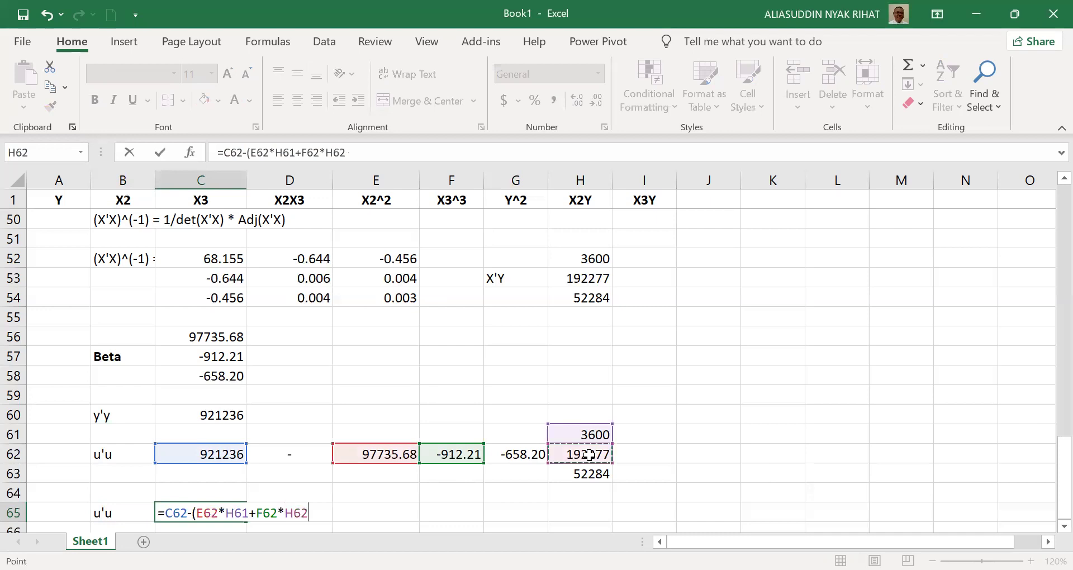
{"action": "type", "text": "*"}
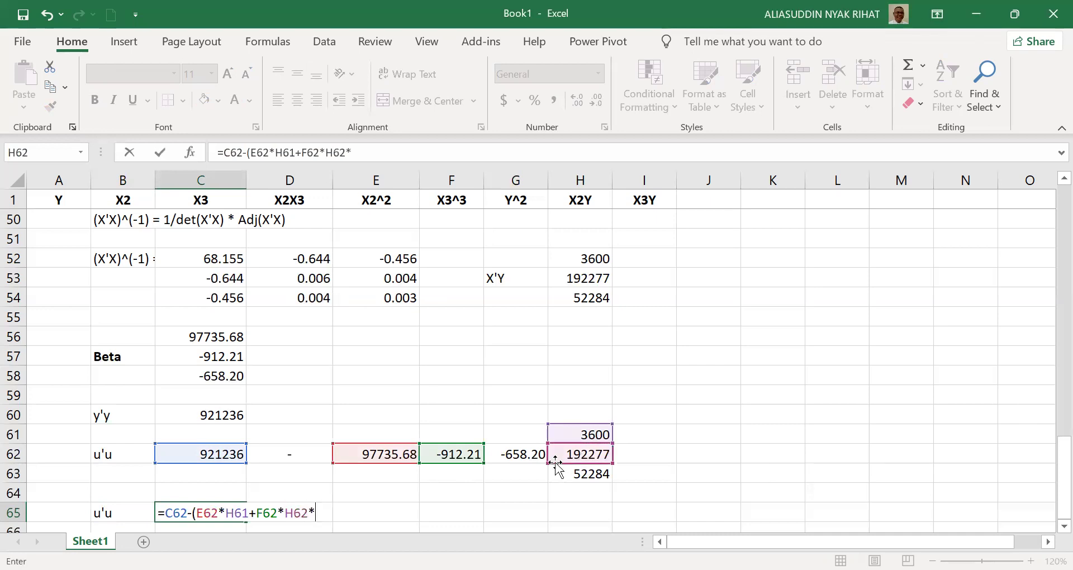
{"action": "left_click", "coordinate": [526, 456]}
{"action": "type", "text": "*"}
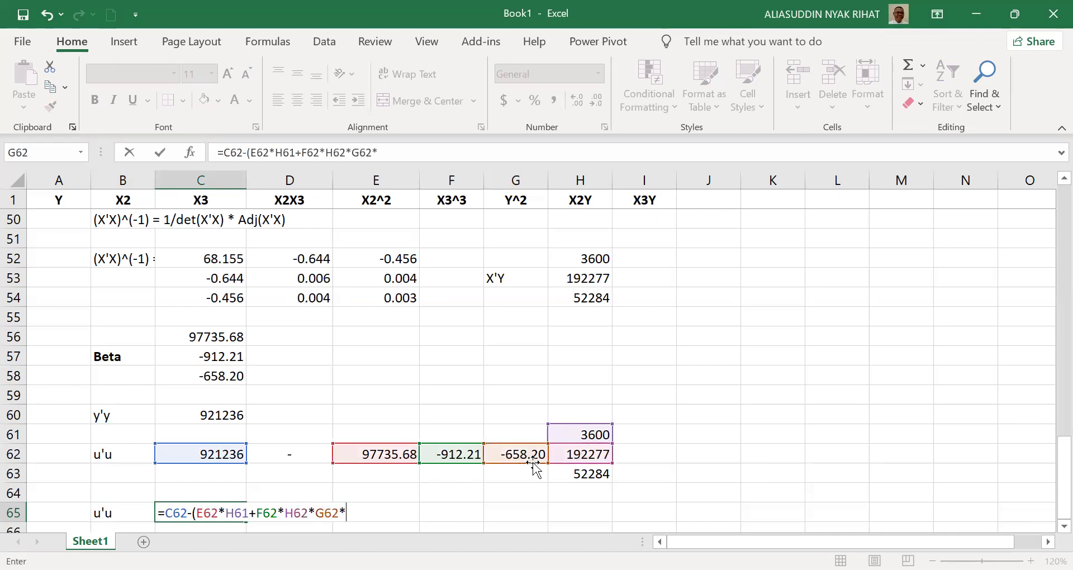
{"action": "left_click", "coordinate": [586, 476]}
{"action": "type", "text": ")"}
{"action": "key", "text": "Return"}
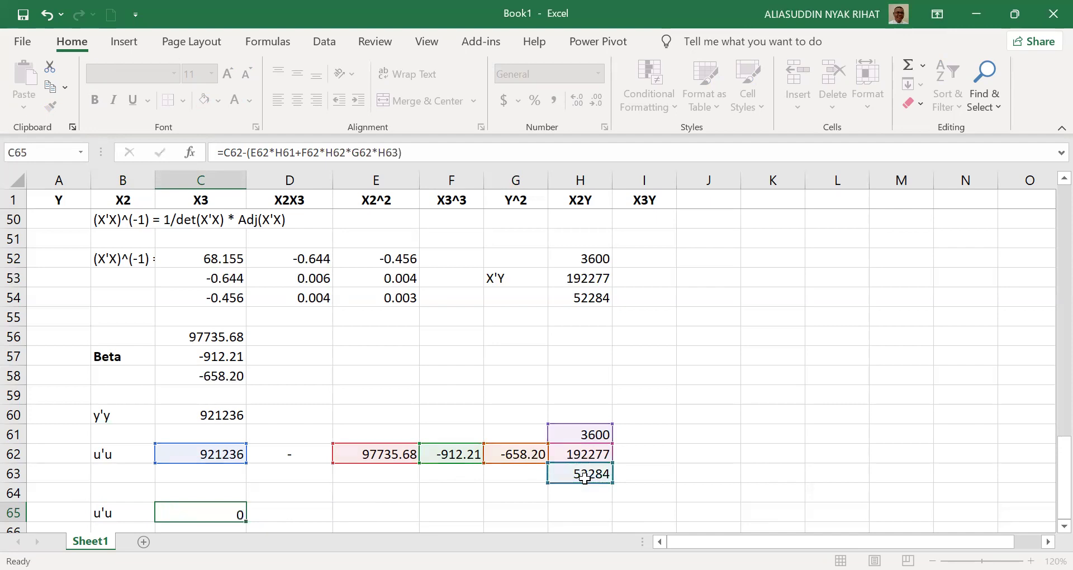
Enclose the subtracted expression in the C65 formula in a second pair of parentheses, giving =C62-((E62*H61+F62*H62*G62*H63)).
{"action": "key", "text": "Up"}
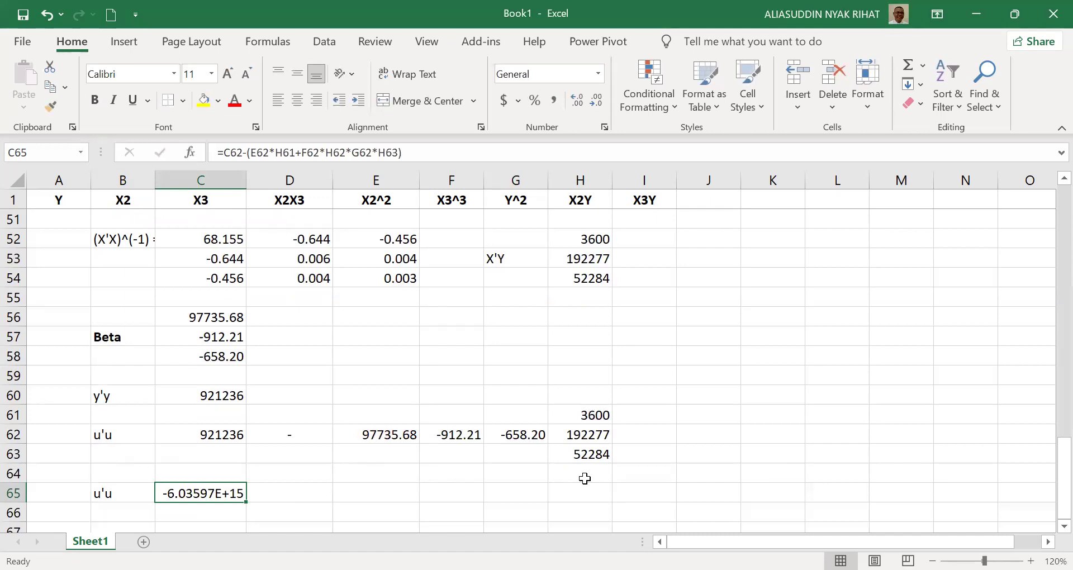
{"action": "key", "text": "F2"}
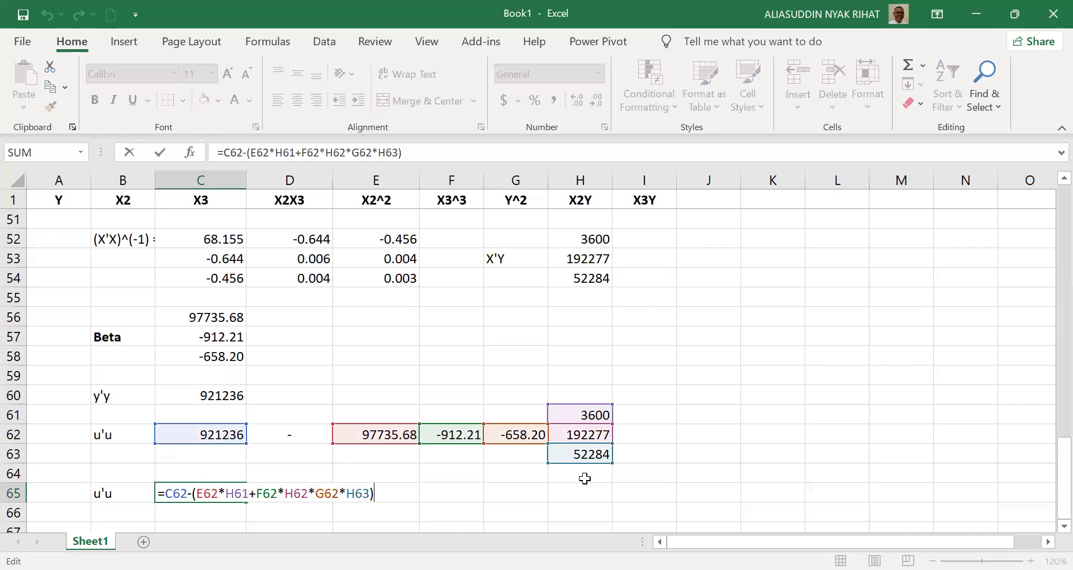
{"action": "key", "text": "Left"}
{"action": "key", "text": "Left"}
{"action": "key", "text": "Left"}
{"action": "key", "text": "Left"}
{"action": "key", "text": "Left"}
{"action": "key", "text": "Left"}
{"action": "key", "text": "Left"}
{"action": "key", "text": "Left"}
{"action": "key", "text": "Left"}
{"action": "key", "text": "Left"}
{"action": "key", "text": "Left"}
{"action": "key", "text": "Left"}
{"action": "key", "text": "Left"}
{"action": "key", "text": "Left"}
{"action": "key", "text": "Left"}
{"action": "key", "text": "Left"}
{"action": "key", "text": "Left"}
{"action": "key", "text": "Left"}
{"action": "key", "text": "Left"}
{"action": "key", "text": "Left"}
{"action": "type", "text": "("}
{"action": "key", "text": "Right"}
{"action": "key", "text": "Right"}
{"action": "key", "text": "Right"}
{"action": "key", "text": "Right"}
{"action": "key", "text": "Right"}
{"action": "key", "text": "Right"}
{"action": "key", "text": "Right"}
{"action": "key", "text": "Right"}
{"action": "key", "text": "Right"}
{"action": "key", "text": "Right"}
{"action": "key", "text": "Right"}
{"action": "key", "text": "Right"}
{"action": "key", "text": "Right"}
{"action": "key", "text": "Right"}
{"action": "key", "text": "Right"}
{"action": "key", "text": "Right"}
{"action": "key", "text": "Right"}
{"action": "key", "text": "Right"}
{"action": "key", "text": "Right"}
{"action": "key", "text": "Right"}
{"action": "type", "text": ")"}
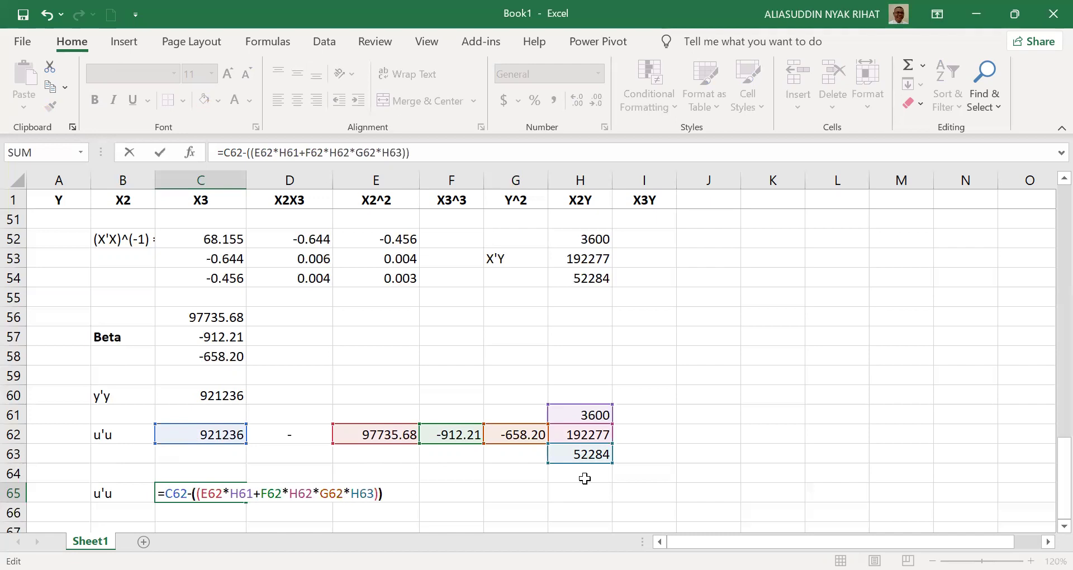
{"action": "key", "text": "ctrl+Return"}
Correct the C65 formula to =C62-((E62*H61)+(F62*H62)+(G62*H63)), grouping each product and adding the third one.
{"action": "key", "text": "F2"}
{"action": "key", "text": "Left"}
{"action": "key", "text": "Left"}
{"action": "key", "text": "Left"}
{"action": "key", "text": "Left"}
{"action": "key", "text": "Left"}
{"action": "key", "text": "Left"}
{"action": "key", "text": "Left"}
{"action": "key", "text": "Left"}
{"action": "key", "text": "Left"}
{"action": "key", "text": "Left"}
{"action": "key", "text": "Left"}
{"action": "key", "text": "Left"}
{"action": "key", "text": "Left"}
{"action": "key", "text": "Left"}
{"action": "key", "text": "Left"}
{"action": "type", "text": ")"}
{"action": "key", "text": "Right"}
{"action": "key", "text": "Right"}
{"action": "key", "text": "Left"}
{"action": "type", "text": "("}
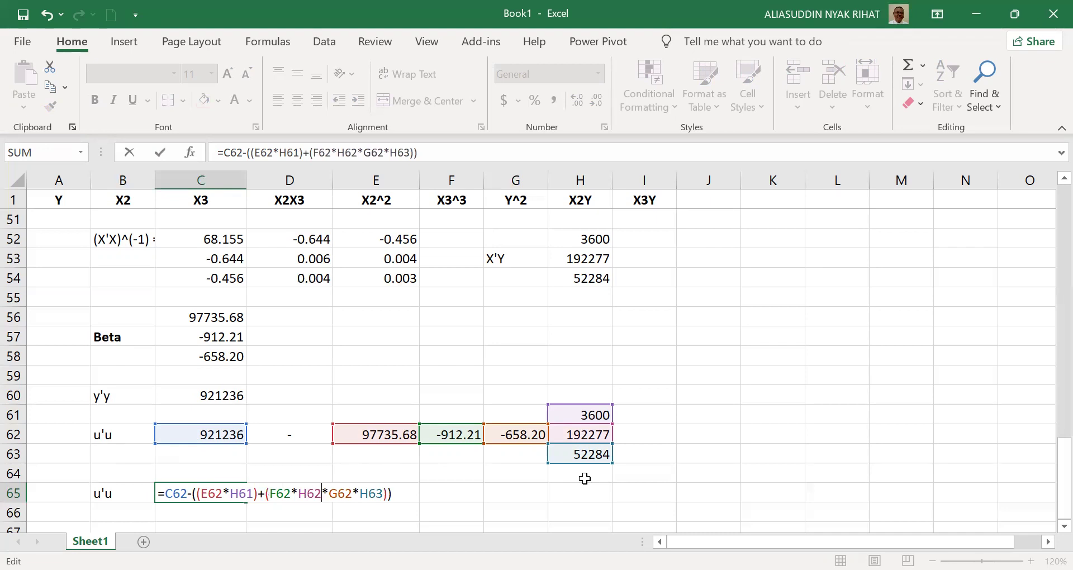
{"action": "key", "text": "Delete"}
{"action": "type", "text": "+"}
{"action": "key", "text": "Left"}
{"action": "type", "text": ")"}
{"action": "key", "text": "Right"}
{"action": "type", "text": "("}
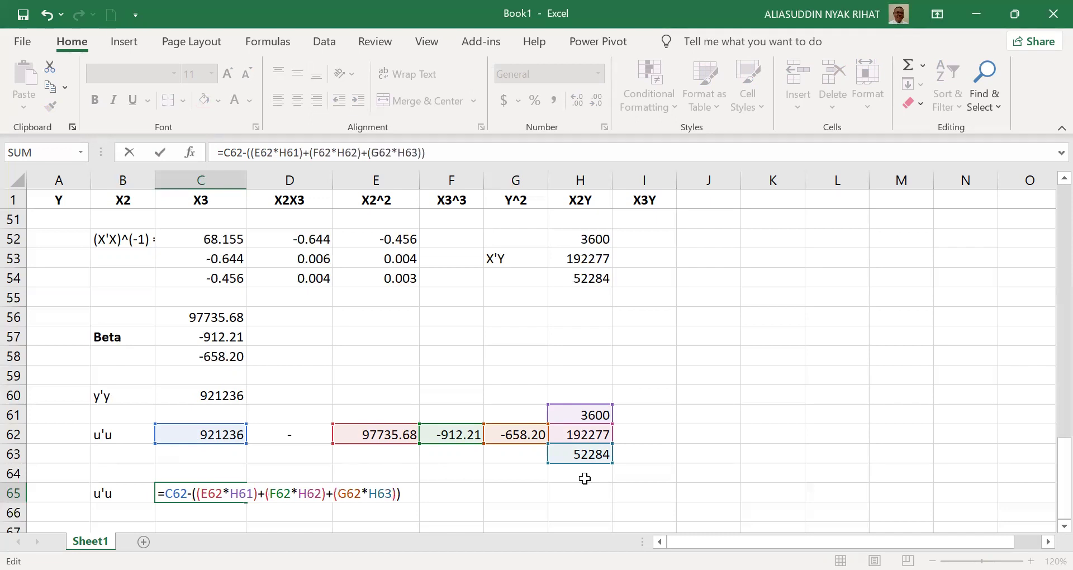
{"action": "key", "text": "Return"}
{"action": "key", "text": "Up"}
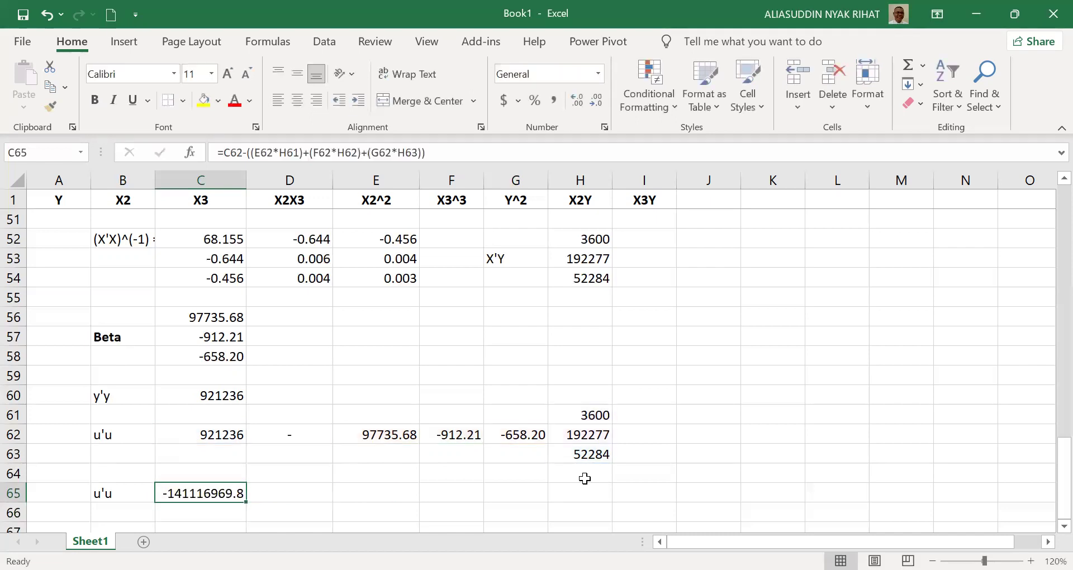
Check the cell references in the C65 formula, and examine the row 17 total and the G16 formula in the Y^2 column.
{"action": "key", "text": "F2"}
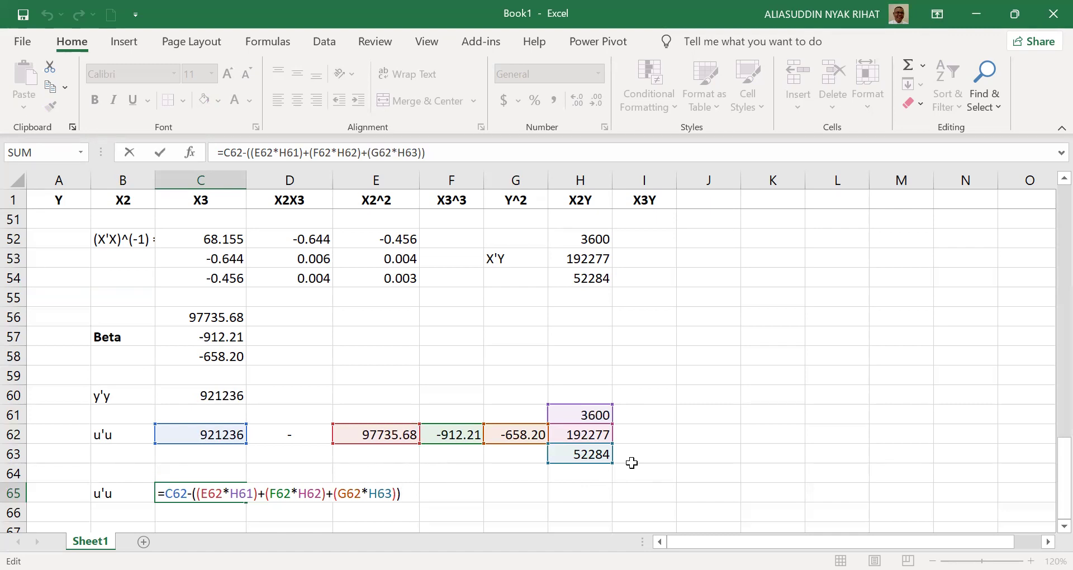
{"action": "key", "text": "Return"}
{"action": "key", "text": "Up"}
{"action": "key", "text": "Up"}
{"action": "key", "text": "Up"}
{"action": "key", "text": "Up"}
{"action": "key", "text": "Up"}
{"action": "key", "text": "Up"}
{"action": "key", "text": "Up"}
{"action": "key", "text": "Up"}
{"action": "key", "text": "Up"}
{"action": "key", "text": "Up"}
{"action": "key", "text": "Up"}
{"action": "key", "text": "Up"}
{"action": "key", "text": "Up"}
{"action": "key", "text": "Up"}
{"action": "key", "text": "Up"}
{"action": "key", "text": "Up"}
{"action": "key", "text": "Up"}
{"action": "key", "text": "Up"}
{"action": "key", "text": "Up"}
{"action": "key", "text": "Up"}
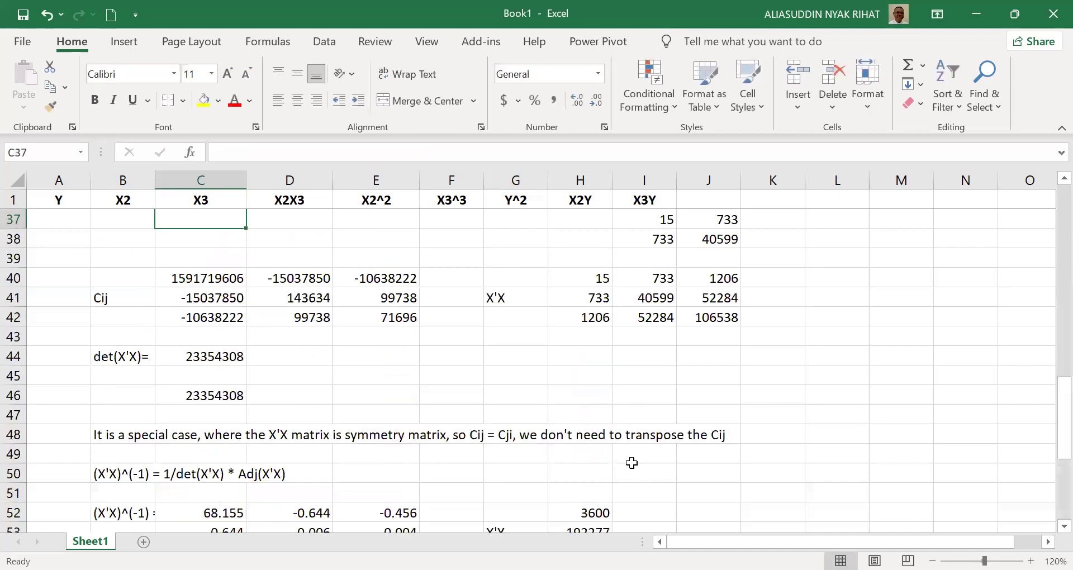
{"action": "key", "text": "Up"}
{"action": "key", "text": "Up"}
{"action": "key", "text": "Up"}
{"action": "key", "text": "Up"}
{"action": "key", "text": "Up"}
{"action": "key", "text": "Up"}
{"action": "key", "text": "Up"}
{"action": "key", "text": "Up"}
{"action": "key", "text": "Up"}
{"action": "key", "text": "Up"}
{"action": "key", "text": "Up"}
{"action": "key", "text": "Up"}
{"action": "key", "text": "Up"}
{"action": "key", "text": "Up"}
{"action": "key", "text": "Up"}
{"action": "key", "text": "Up"}
{"action": "key", "text": "Up"}
{"action": "key", "text": "Up"}
{"action": "key", "text": "Up"}
{"action": "key", "text": "Up"}
{"action": "key", "text": "Up"}
{"action": "key", "text": "Up"}
{"action": "key", "text": "Up"}
{"action": "key", "text": "Up"}
{"action": "key", "text": "Up"}
{"action": "key", "text": "Up"}
{"action": "key", "text": "Down"}
{"action": "key", "text": "Down"}
{"action": "key", "text": "Down"}
{"action": "key", "text": "Down"}
{"action": "key", "text": "Down"}
{"action": "key", "text": "Down"}
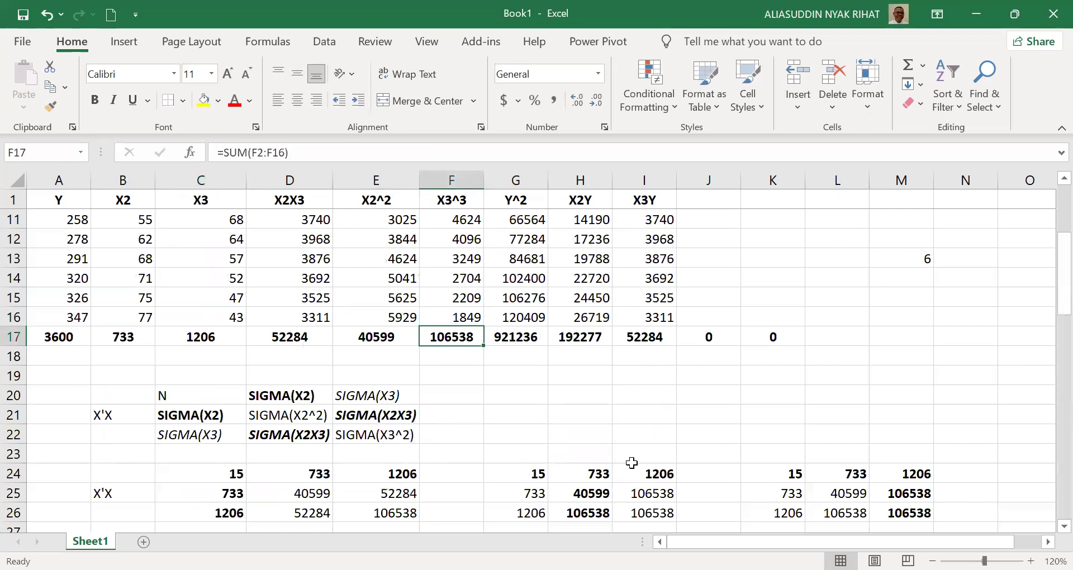
{"action": "key", "text": "Right"}
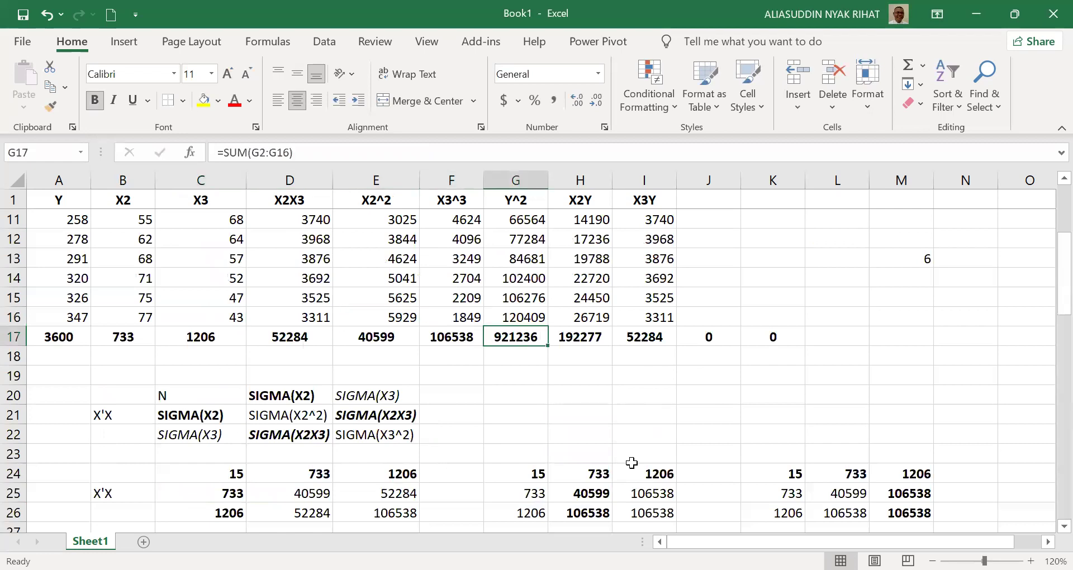
{"action": "key", "text": "Up"}
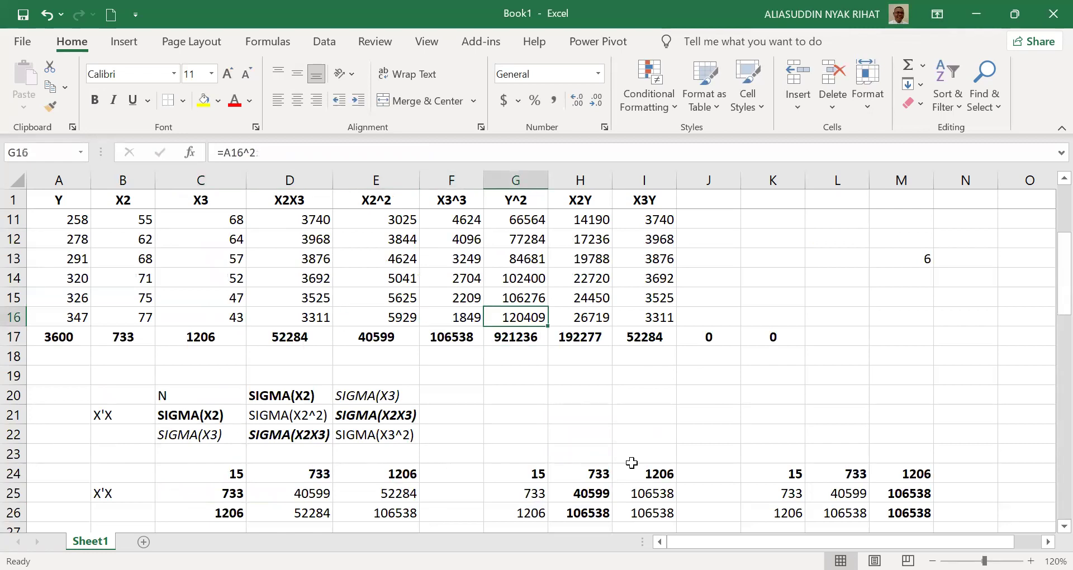
Check the formulas in C62 and C60, tracing the y'y value to its source total in G17.
{"action": "key", "text": "Page_Down"}
{"action": "key", "text": "Page_Down"}
{"action": "key", "text": "Page_Down"}
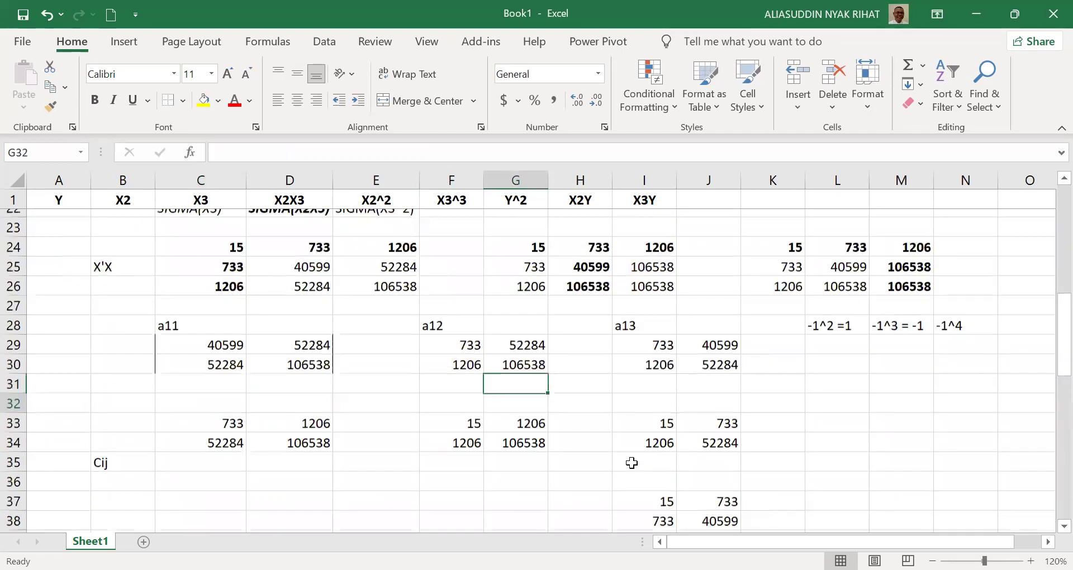
{"action": "key", "text": "Up"}
{"action": "key", "text": "Up"}
{"action": "key", "text": "Left"}
{"action": "key", "text": "Left"}
{"action": "key", "text": "Left"}
{"action": "key", "text": "Left"}
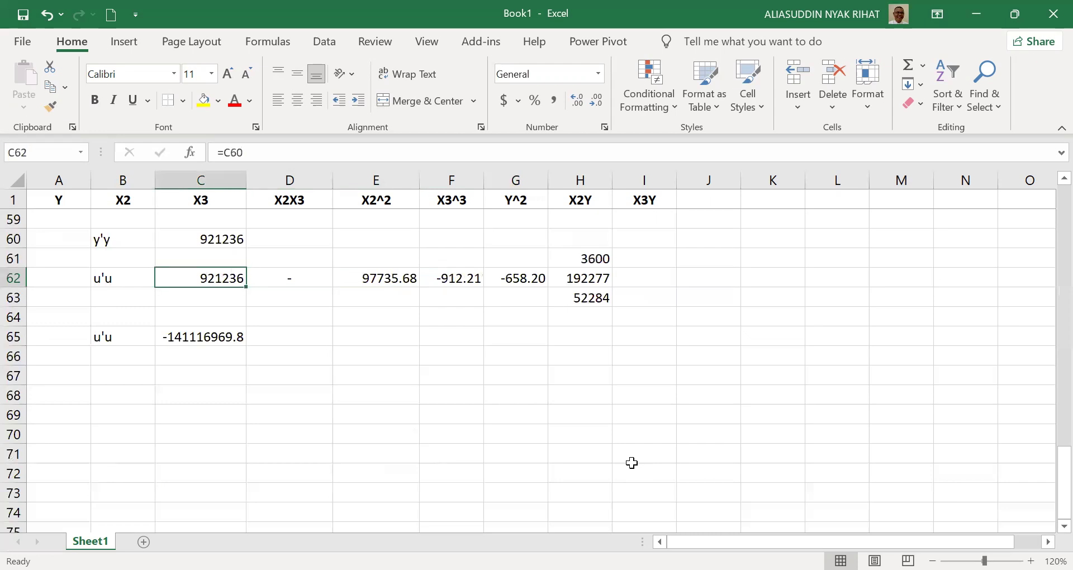
{"action": "key", "text": "F2"}
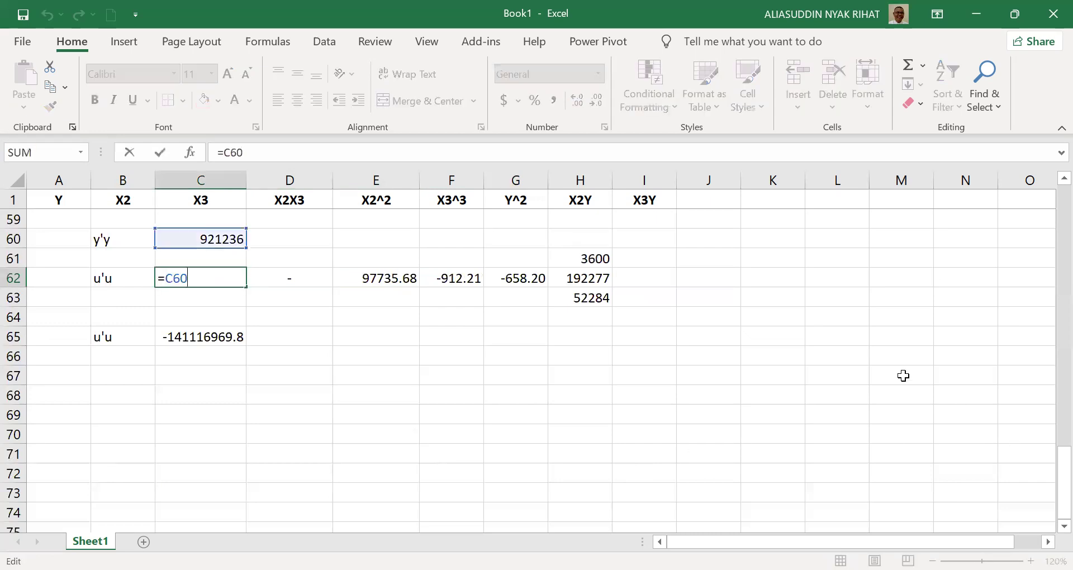
{"action": "key", "text": "Escape"}
{"action": "key", "text": "Up"}
{"action": "key", "text": "Up"}
{"action": "key", "text": "F2"}
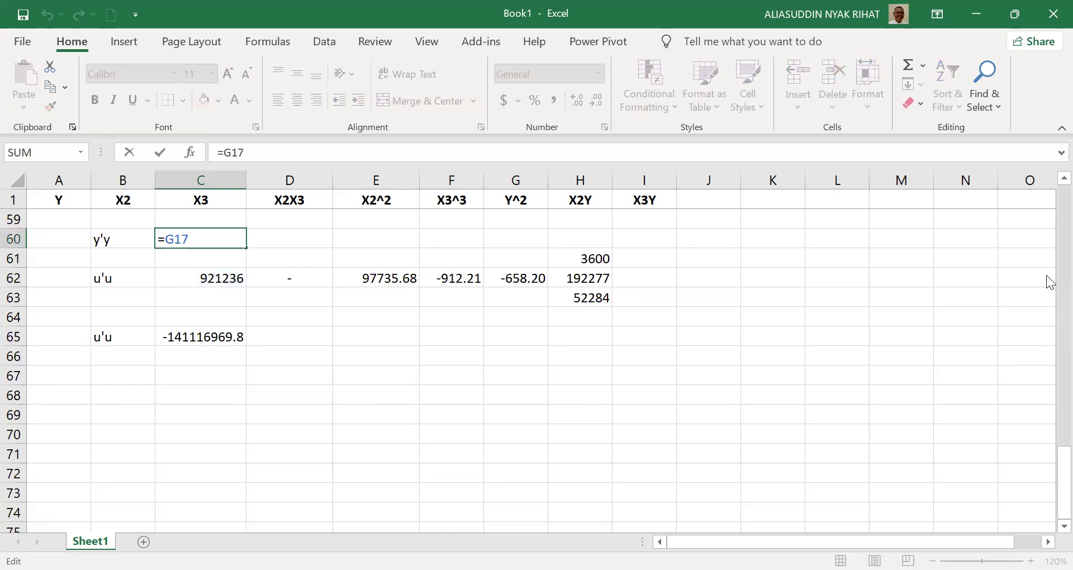
{"action": "key", "text": "ctrl+bracketleft"}
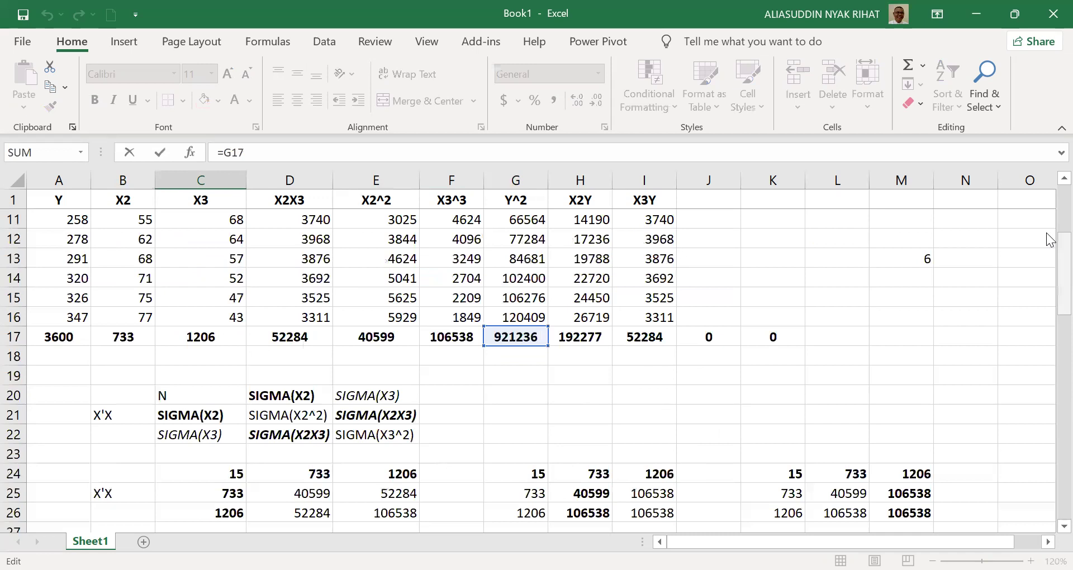
{"action": "key", "text": "Return"}
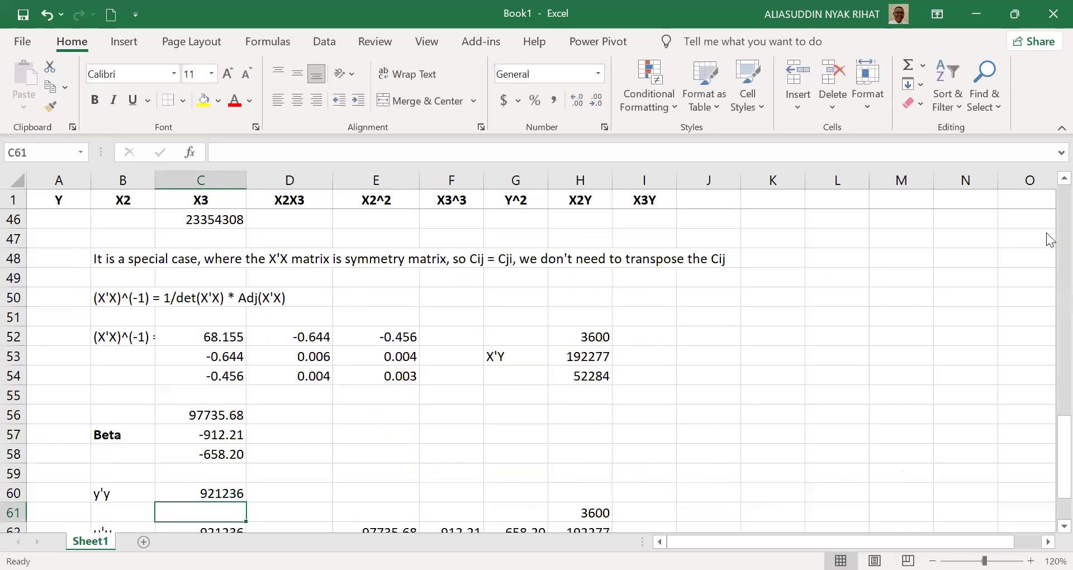
{"action": "key", "text": "Down"}
{"action": "key", "text": "Down"}
{"action": "key", "text": "Down"}
{"action": "key", "text": "Down"}
{"action": "key", "text": "Down"}
{"action": "key", "text": "Down"}
{"action": "key", "text": "Up"}
{"action": "key", "text": "Left"}
{"action": "key", "text": "Down"}
{"action": "type", "text": "sigm"}
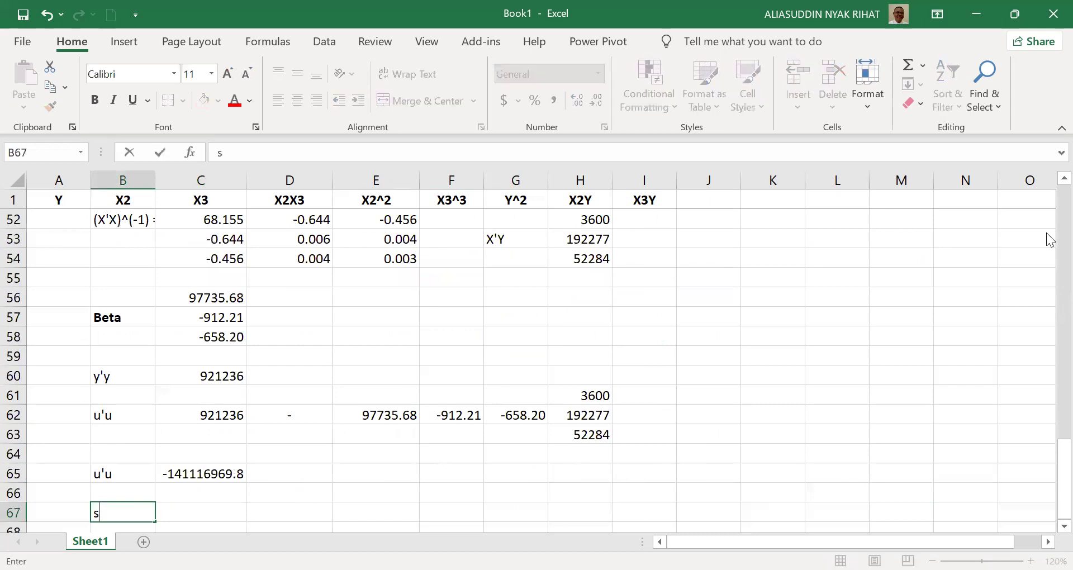
{"action": "key", "text": "BackSpace"}
{"action": "key", "text": "BackSpace"}
{"action": "key", "text": "BackSpace"}
{"action": "key", "text": "BackSpace"}
{"action": "key", "text": "Escape"}
Examine the terms of the u'u expression in row 62, checking the references in C62, E62 and H61.
{"action": "key", "text": "Up"}
{"action": "key", "text": "Up"}
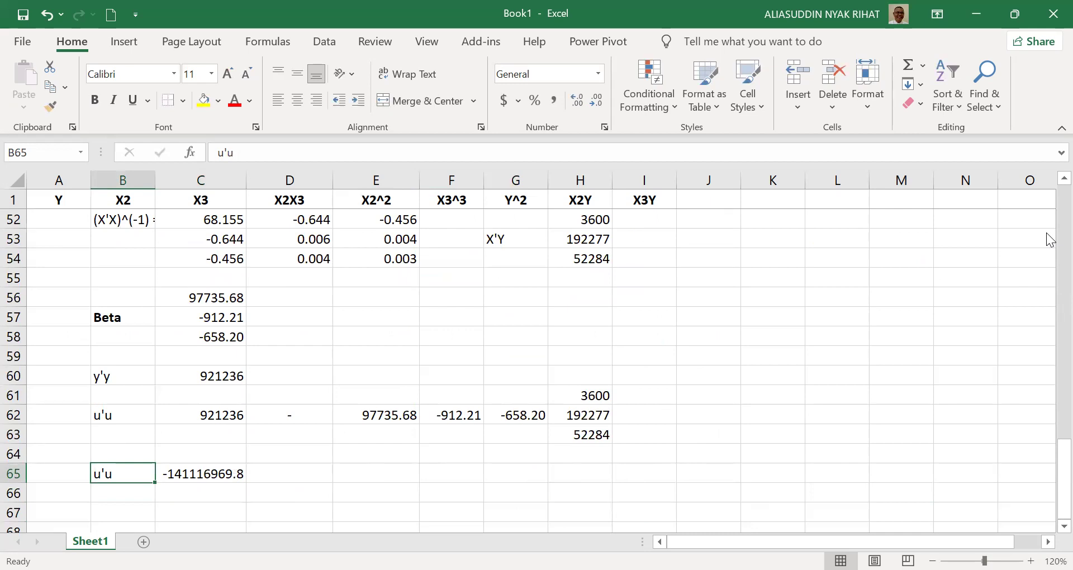
{"action": "key", "text": "Up"}
{"action": "key", "text": "Up"}
{"action": "key", "text": "Up"}
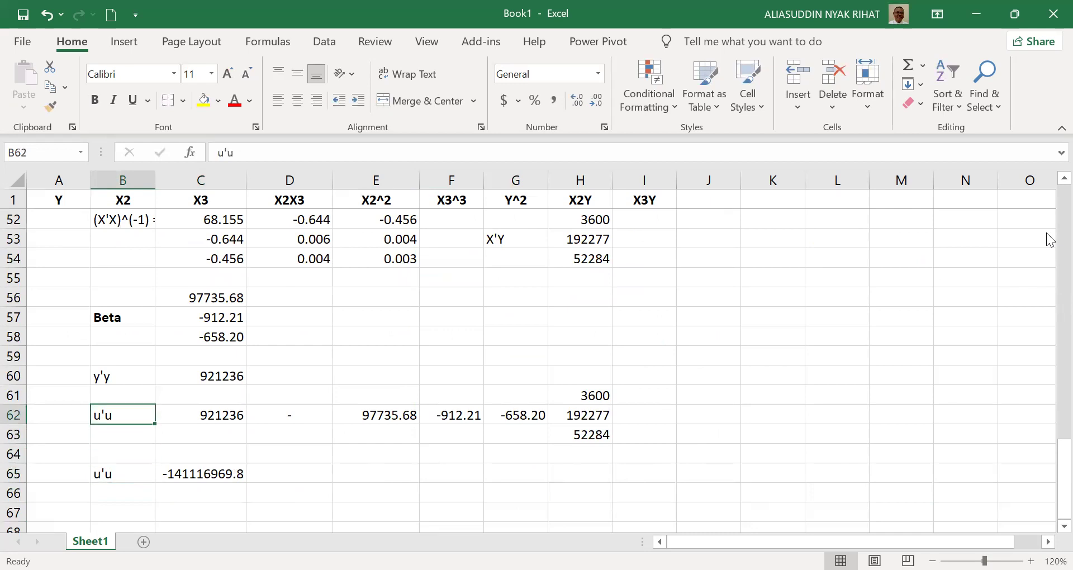
{"action": "key", "text": "Right"}
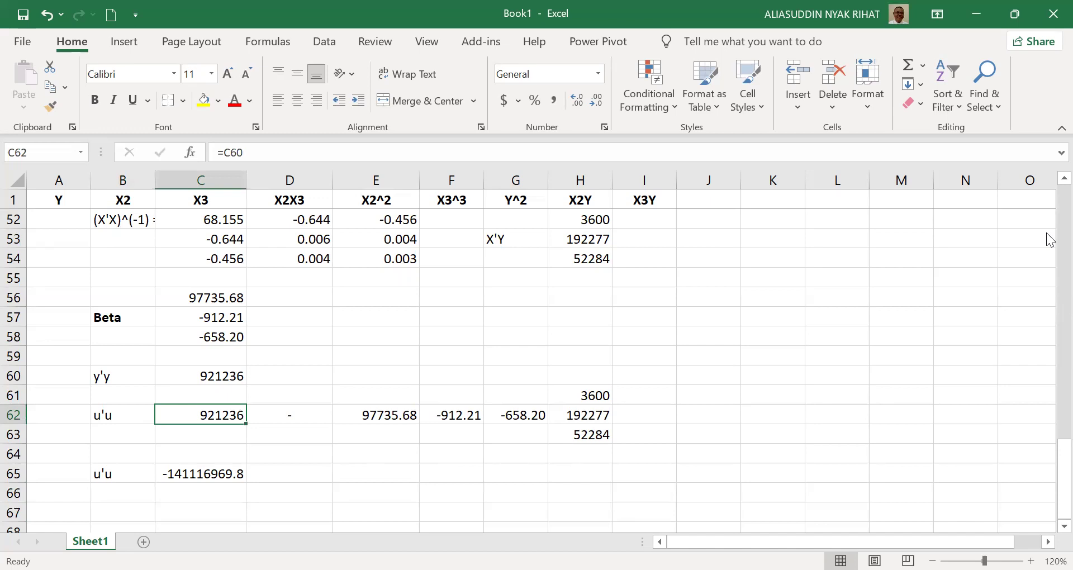
{"action": "key", "text": "Right"}
{"action": "key", "text": "Right"}
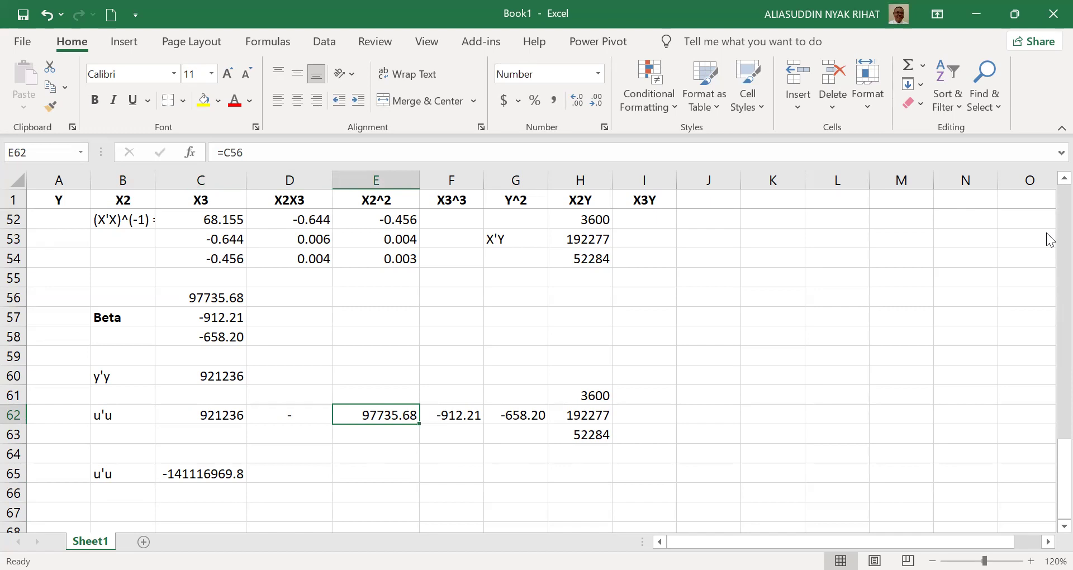
{"action": "key", "text": "Right"}
{"action": "key", "text": "Right"}
{"action": "key", "text": "Right"}
{"action": "key", "text": "Up"}
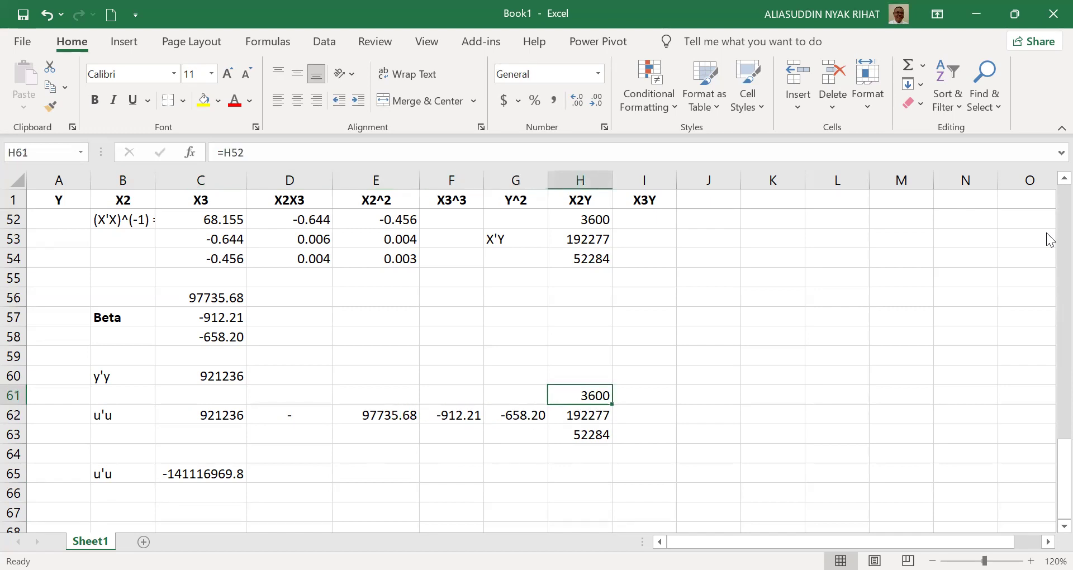
Multiply the first beta value by the first X'Y value in J61 with the formula =E62*H61.
{"action": "key", "text": "Right"}
{"action": "key", "text": "Right"}
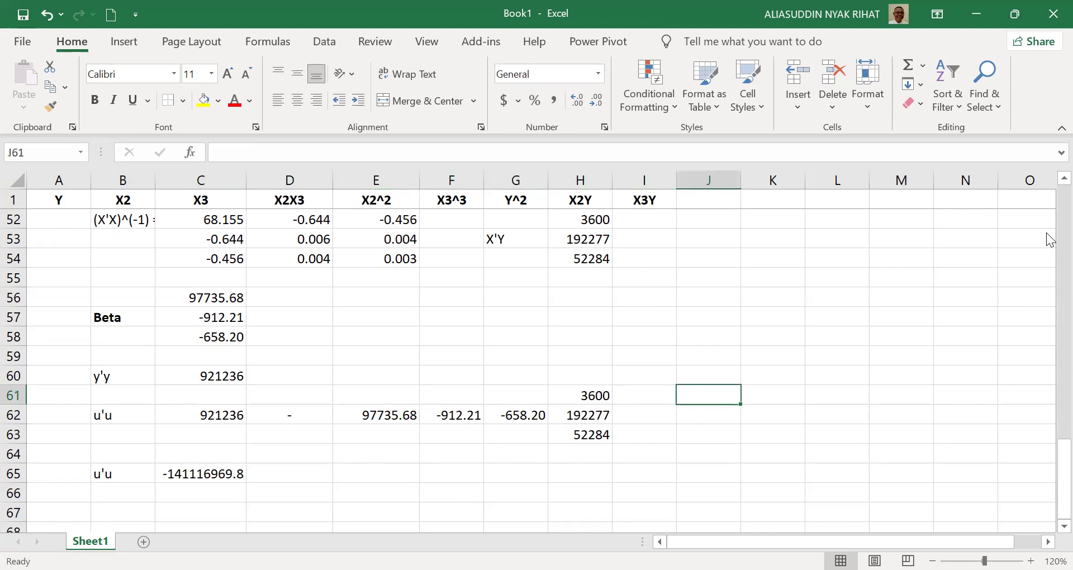
{"action": "type", "text": "="}
{"action": "key", "text": "Left"}
{"action": "key", "text": "Left"}
{"action": "key", "text": "Left"}
{"action": "key", "text": "Left"}
{"action": "key", "text": "Down"}
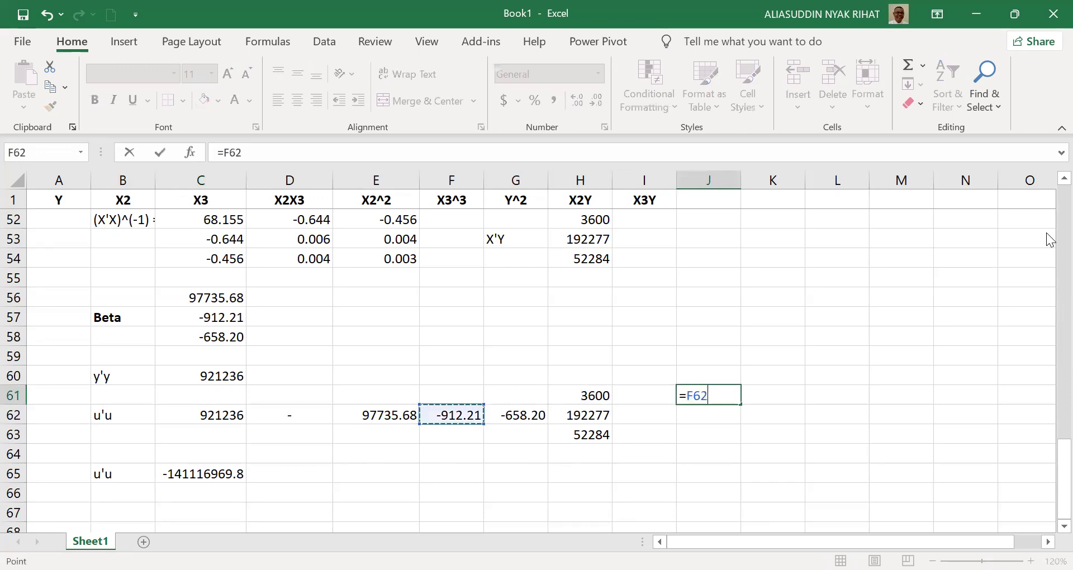
{"action": "key", "text": "Left"}
{"action": "type", "text": "*"}
{"action": "key", "text": "Left"}
{"action": "key", "text": "Left"}
{"action": "key", "text": "Return"}
{"action": "type", "text": "="}
{"action": "key", "text": "Left"}
{"action": "key", "text": "Left"}
{"action": "key", "text": "Left"}
{"action": "key", "text": "Escape"}
{"action": "key", "text": "Up"}
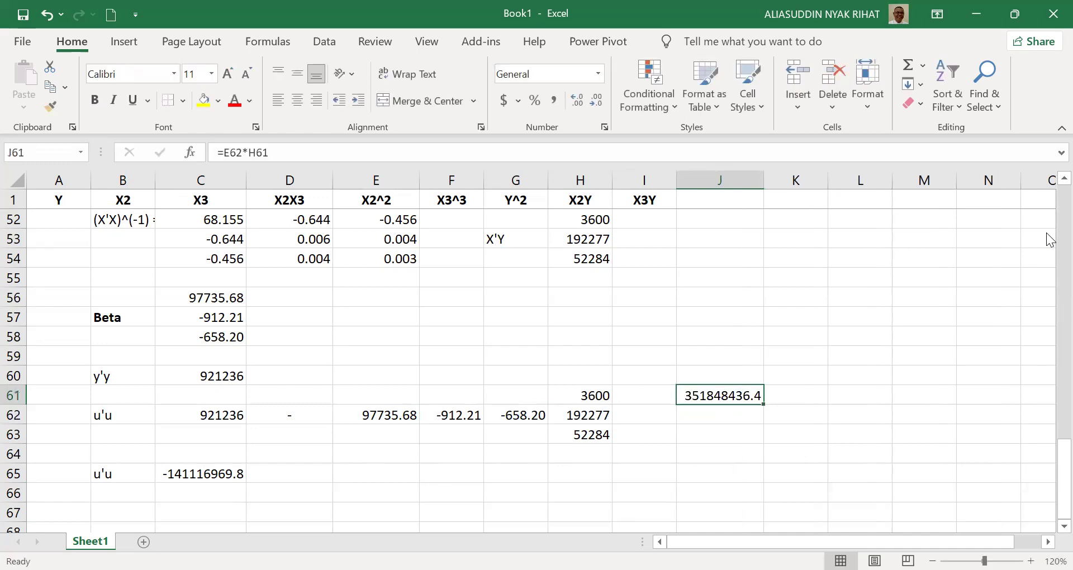
Re-enter the first beta-by-X'Y product in J61 as =E62*H61.
{"action": "type", "text": "="}
{"action": "key", "text": "Left"}
{"action": "key", "text": "Left"}
{"action": "key", "text": "Left"}
{"action": "key", "text": "Left"}
{"action": "key", "text": "Left"}
{"action": "key", "text": "Down"}
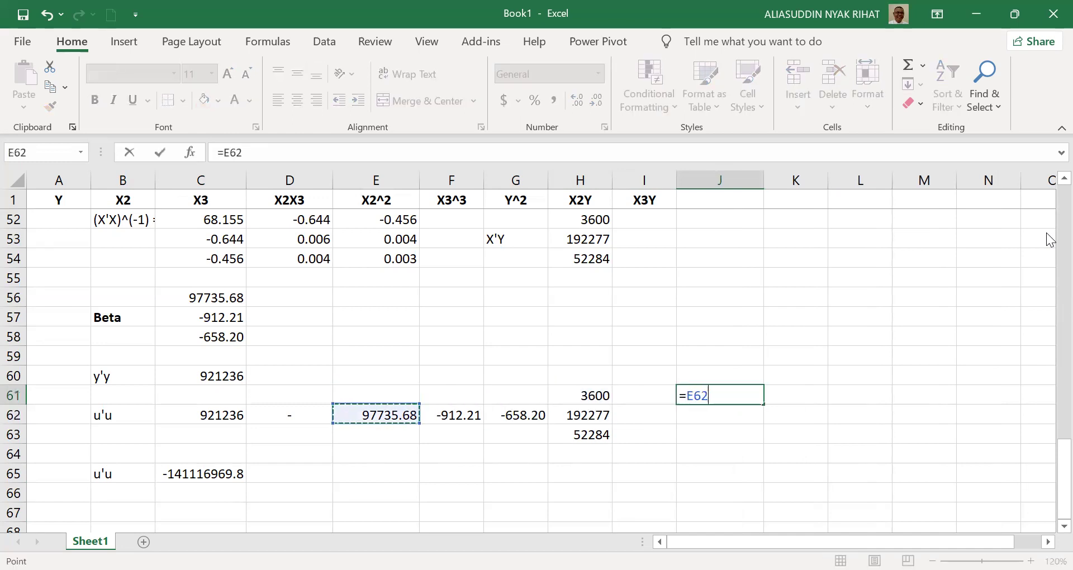
{"action": "type", "text": "*"}
{"action": "key", "text": "Left"}
{"action": "key", "text": "Left"}
{"action": "key", "text": "Return"}
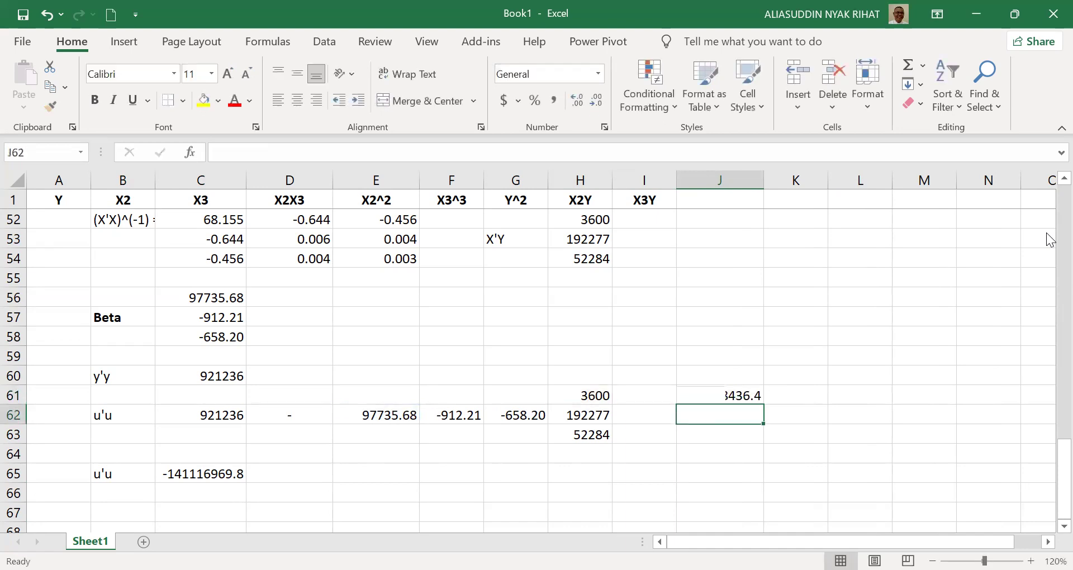
Enter a formula in J62 multiplying the second beta value in F62 by the X'Y value in H62.
{"action": "type", "text": "="}
{"action": "key", "text": "Left"}
{"action": "key", "text": "Left"}
{"action": "key", "text": "Left"}
{"action": "key", "text": "Left"}
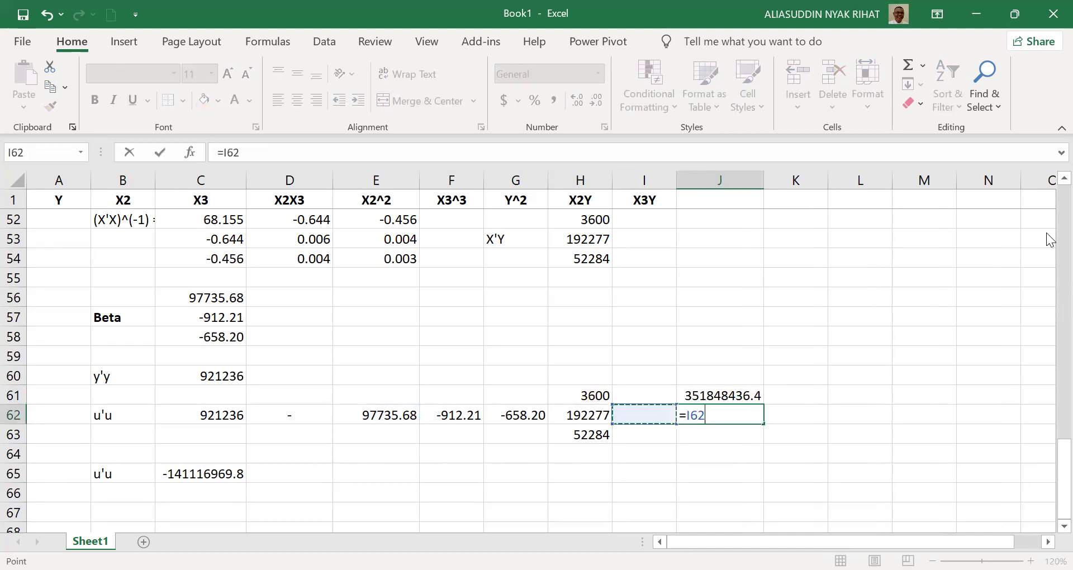
{"action": "type", "text": "*"}
{"action": "key", "text": "Left"}
{"action": "key", "text": "Left"}
{"action": "key", "text": "Return"}
Enter a formula in J63 multiplying the third beta value in G62 by the X'Y value in H63.
{"action": "type", "text": "="}
{"action": "key", "text": "Left"}
{"action": "key", "text": "Left"}
{"action": "key", "text": "Up"}
{"action": "key", "text": "Left"}
{"action": "type", "text": "*"}
{"action": "key", "text": "Left"}
{"action": "key", "text": "Left"}
{"action": "key", "text": "Return"}
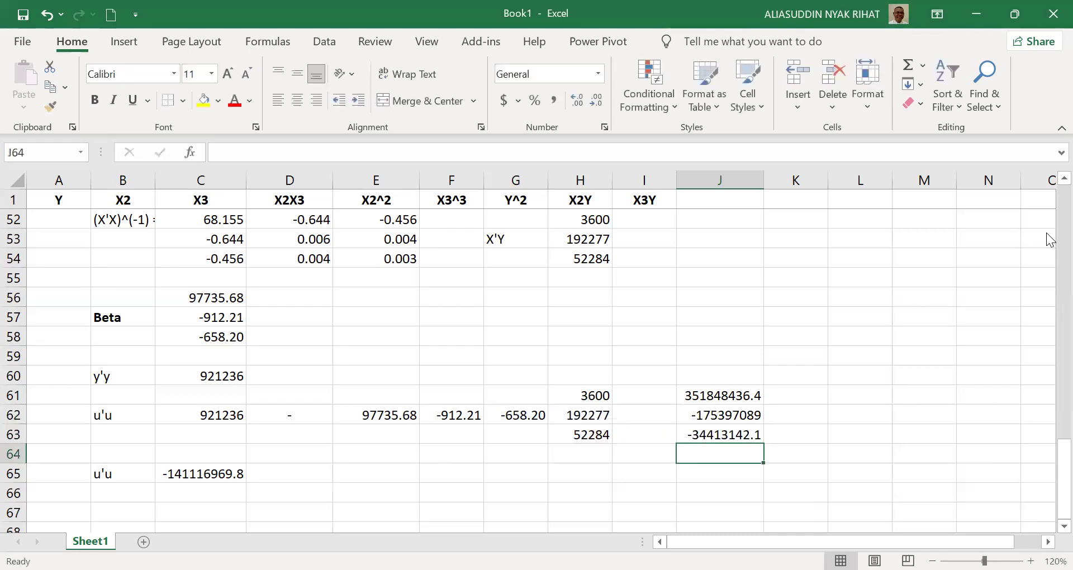
Total the three products in J64 with =SUM(J61:J63).
{"action": "left_click", "coordinate": [906, 67]}
{"action": "key", "text": "Return"}
{"action": "key", "text": "Up"}
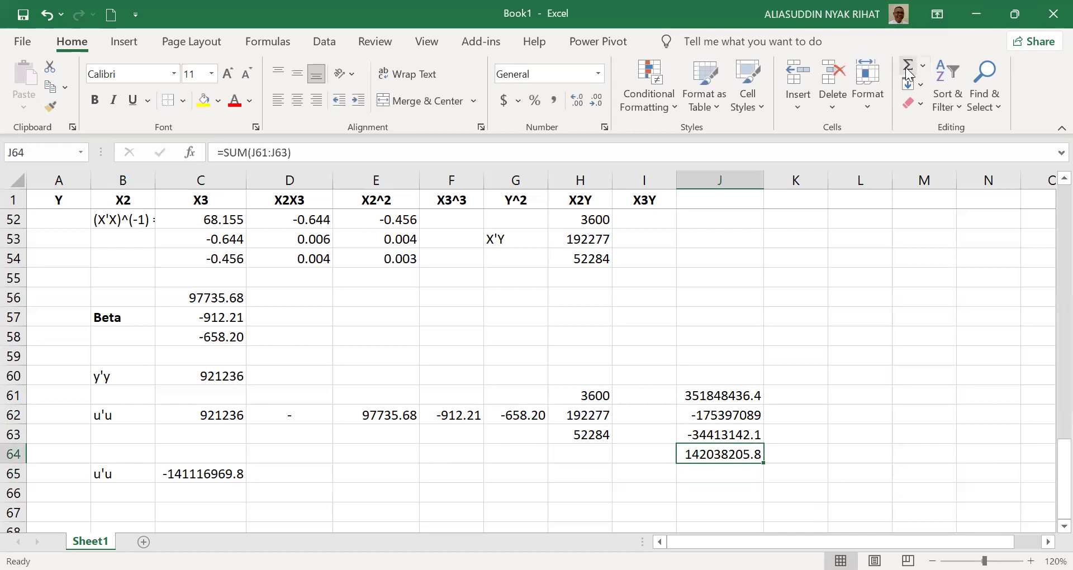
Review the y'y reference in C62 and the u'u formula in C65 against the separate products.
{"action": "key", "text": "Left"}
{"action": "key", "text": "Left"}
{"action": "key", "text": "Left"}
{"action": "key", "text": "Left"}
{"action": "key", "text": "Up"}
{"action": "key", "text": "Up"}
{"action": "key", "text": "Left"}
{"action": "key", "text": "Left"}
{"action": "key", "text": "Left"}
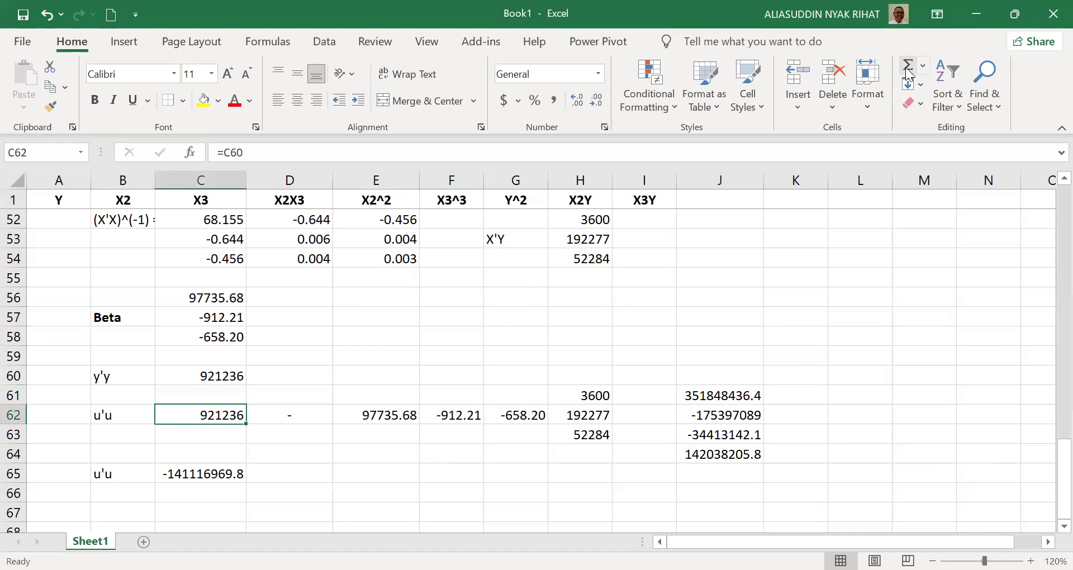
{"action": "key", "text": "Down"}
{"action": "key", "text": "Down"}
{"action": "key", "text": "Down"}
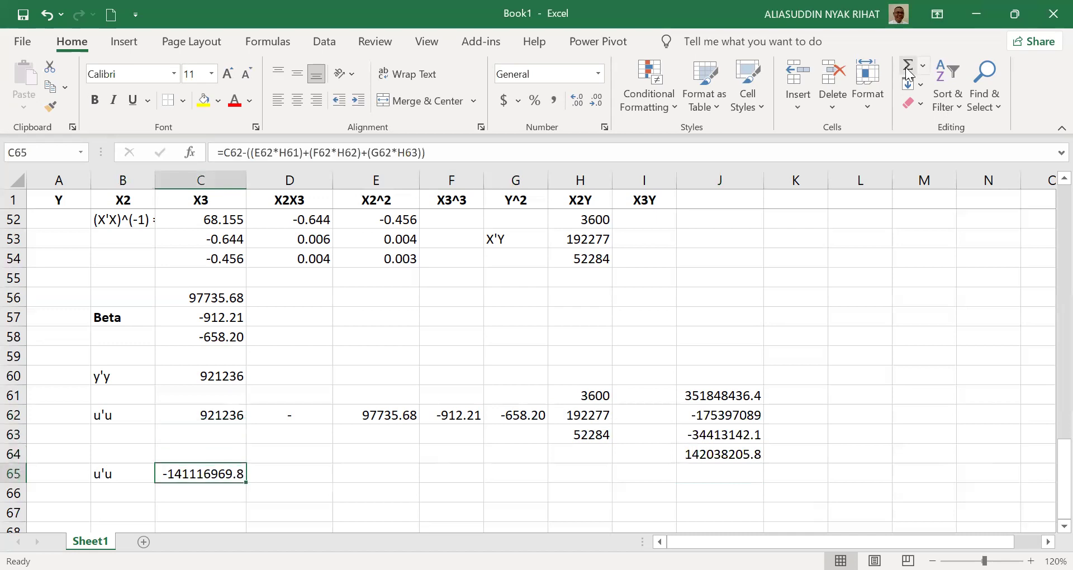
Cross-check u'u in D65 with the formula =C62-J64, and clear that cell once compared with C65.
{"action": "key", "text": "Right"}
{"action": "type", "text": "="}
{"action": "key", "text": "Up"}
{"action": "key", "text": "Up"}
{"action": "key", "text": "Up"}
{"action": "key", "text": "Left"}
{"action": "type", "text": "-"}
{"action": "left_click", "coordinate": [709, 455]}
{"action": "key", "text": "Return"}
{"action": "key", "text": "Up"}
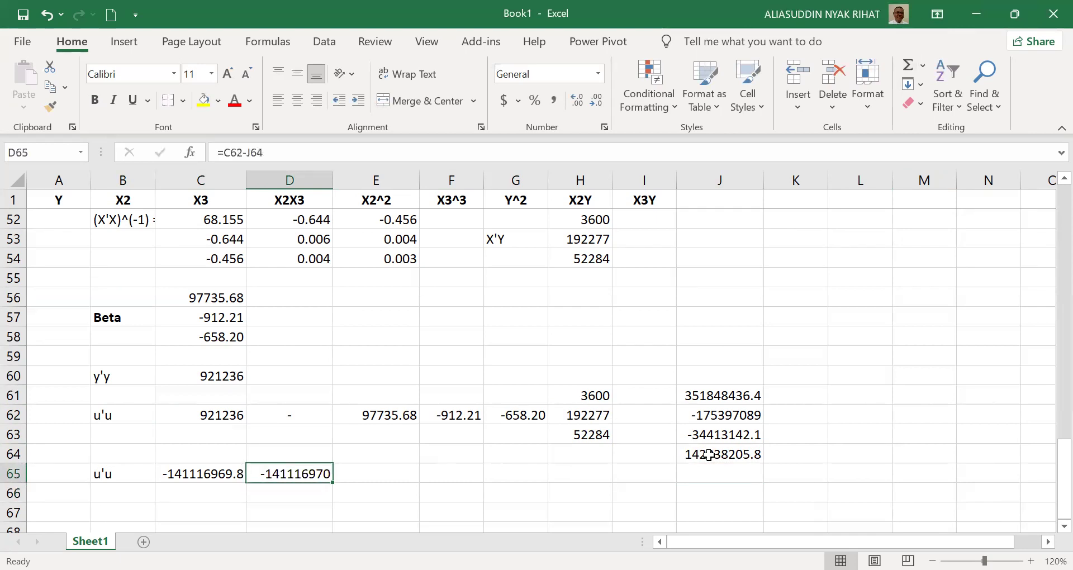
{"action": "key", "text": "Delete"}
Enter the label sigma^2 in B67, two rows below the last u'u label.
{"action": "key", "text": "Down"}
{"action": "key", "text": "Down"}
{"action": "key", "text": "Down"}
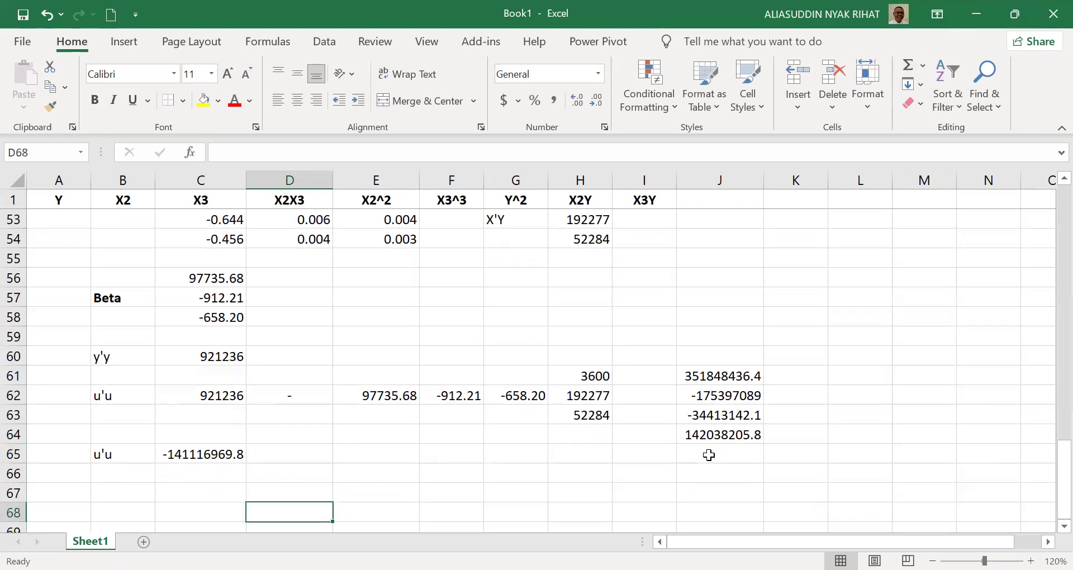
{"action": "key", "text": "Up"}
{"action": "key", "text": "Left"}
{"action": "key", "text": "Left"}
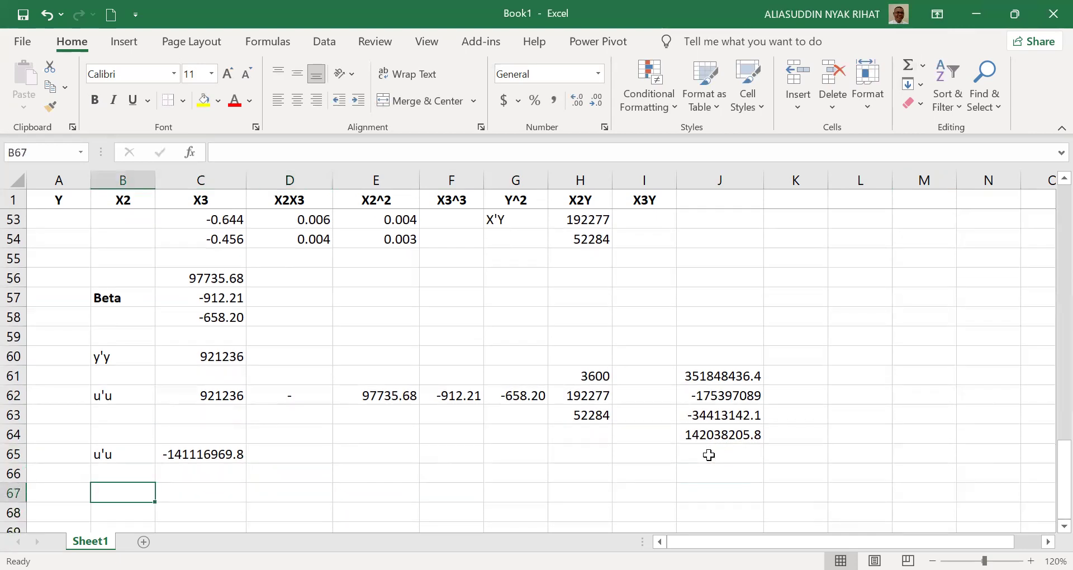
{"action": "type", "text": "sigma"}
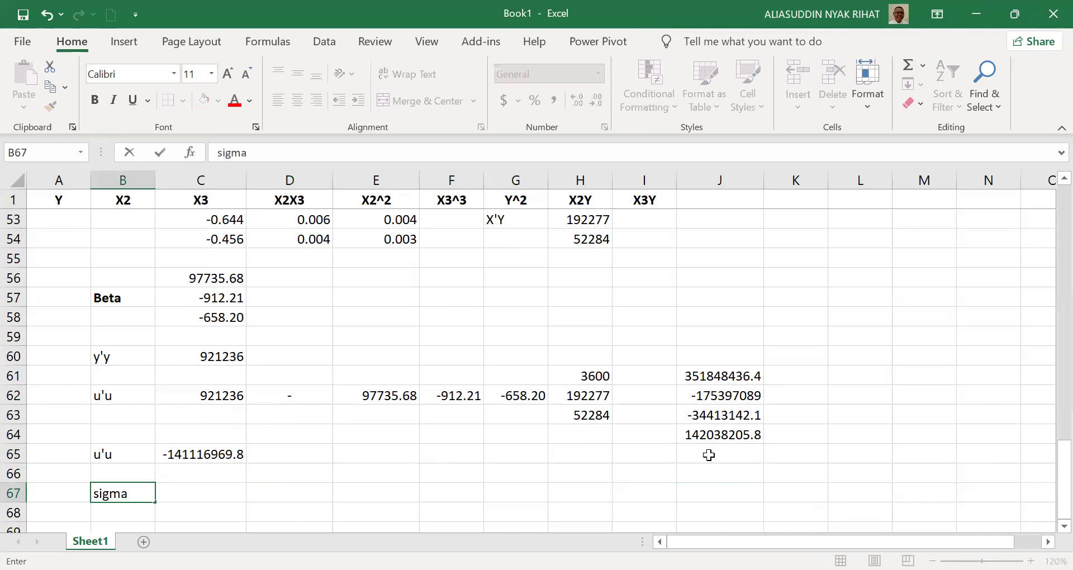
{"action": "type", "text": "^2"}
{"action": "key", "text": "Return"}
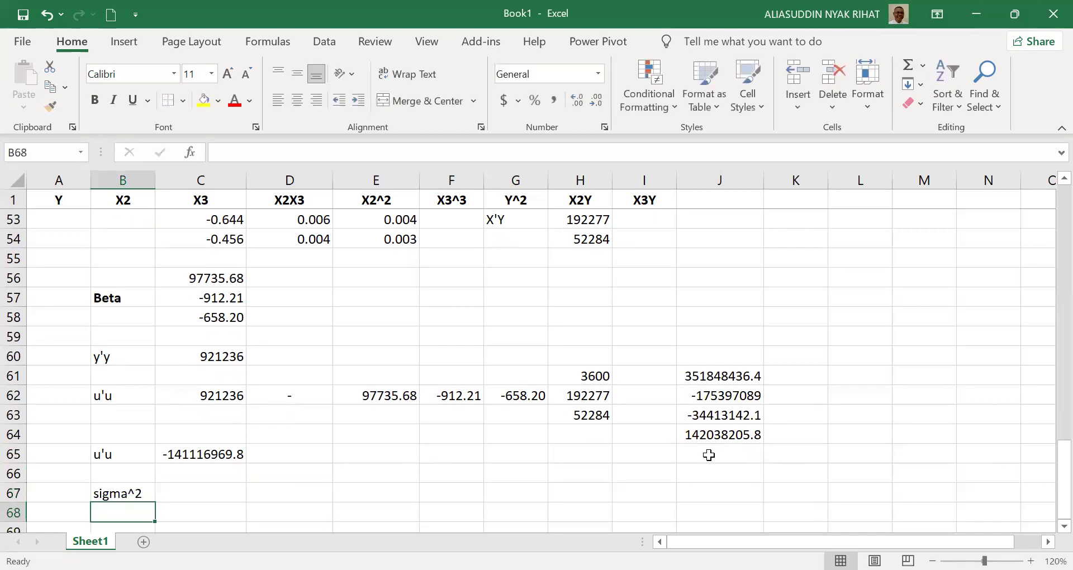
Calculate the error variance in C67 beside the sigma^2 label with =C65/(15-3).
{"action": "key", "text": "Up"}
{"action": "key", "text": "Right"}
{"action": "type", "text": "="}
{"action": "key", "text": "Up"}
{"action": "key", "text": "Up"}
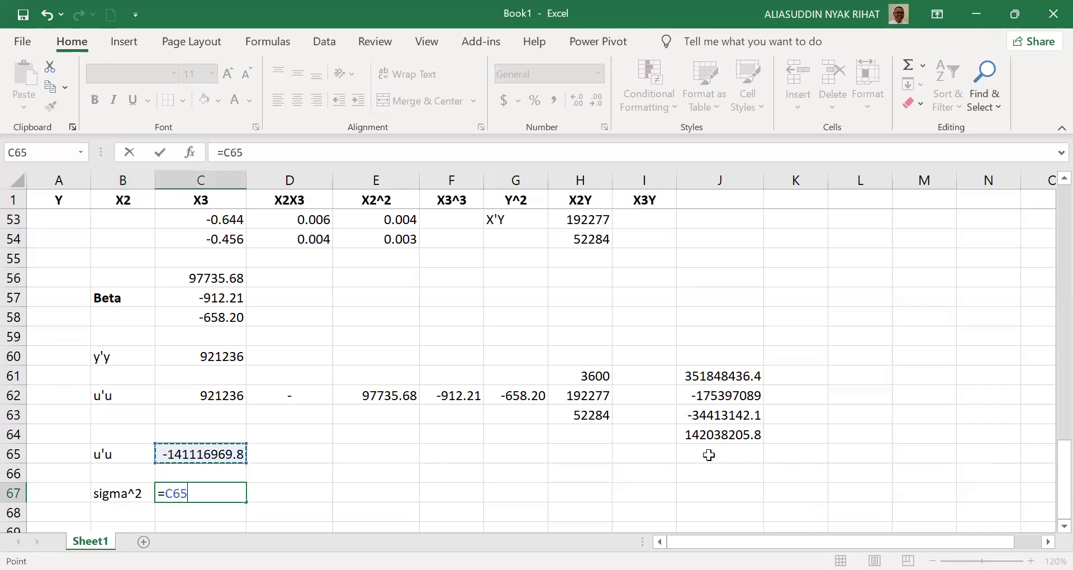
{"action": "type", "text": "/"}
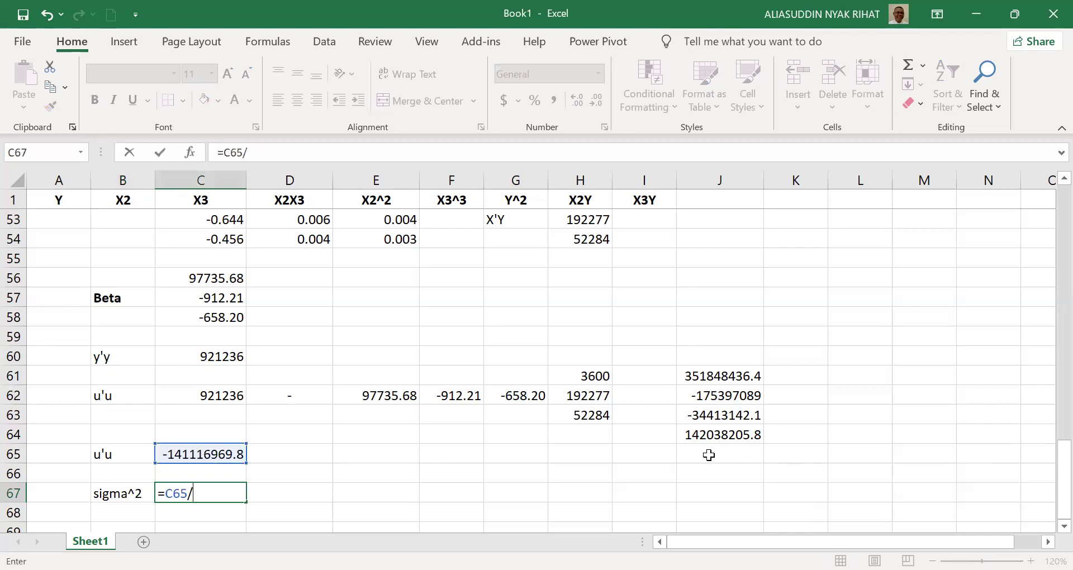
{"action": "type", "text": "1"}
{"action": "key", "text": "BackSpace"}
{"action": "type", "text": "(15-3)"}
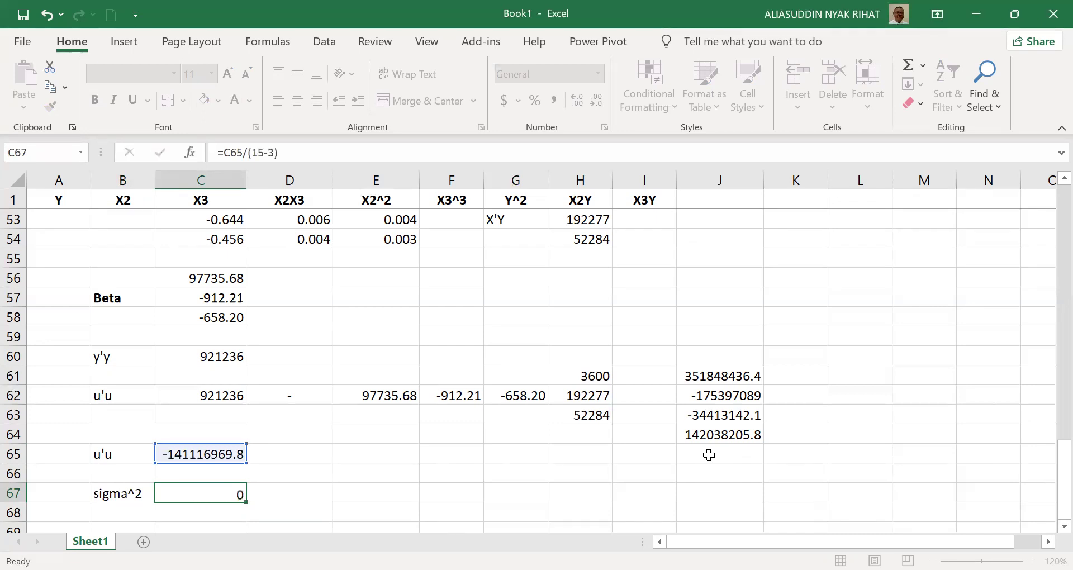
{"action": "key", "text": "Return"}
{"action": "key", "text": "Up"}
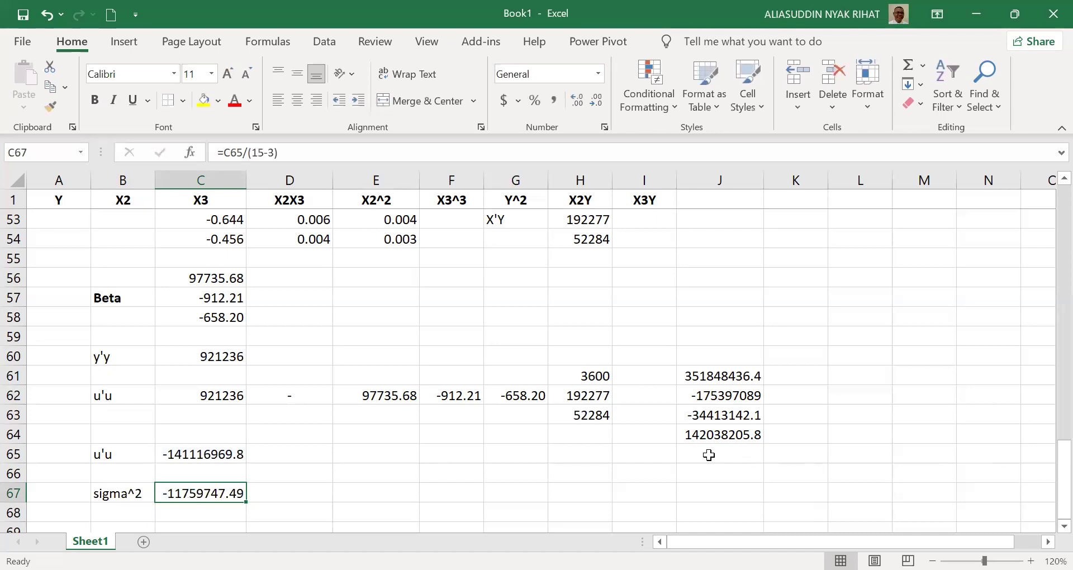
{"action": "key", "text": "Down"}
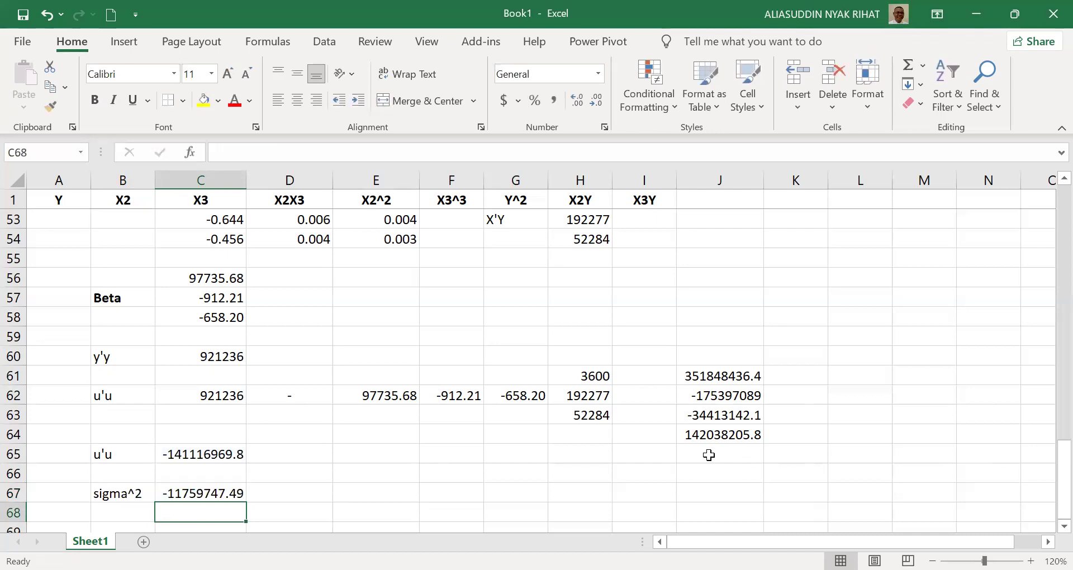
{"action": "key", "text": "Down"}
{"action": "key", "text": "Left"}
{"action": "key", "text": "Left"}
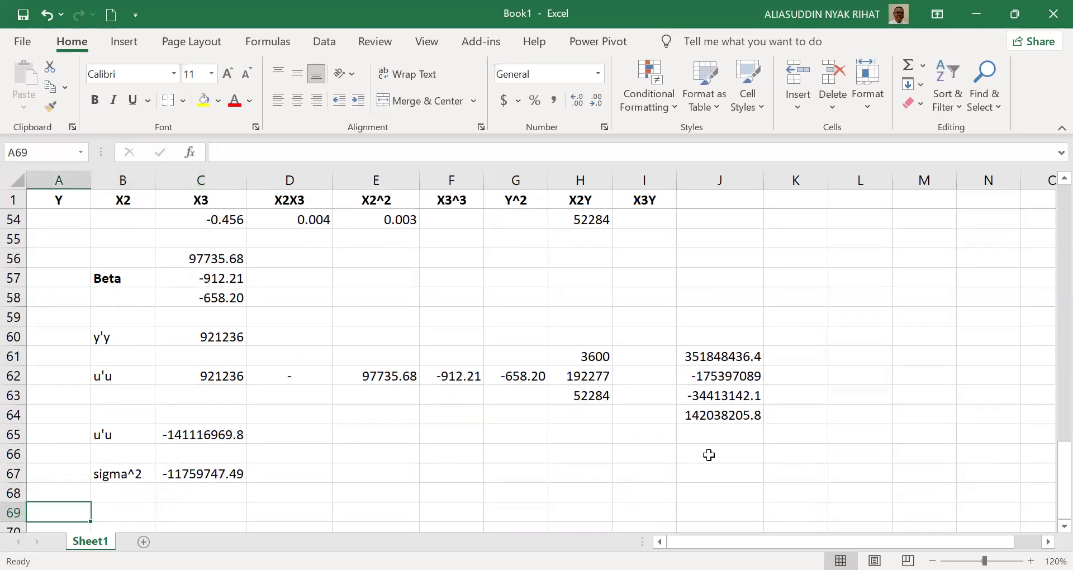
Review the worksheet from the det(X'X) section through the inverse matrix and Beta down to the u'u result.
{"action": "key", "text": "Up"}
{"action": "key", "text": "Up"}
{"action": "key", "text": "Up"}
{"action": "key", "text": "Up"}
{"action": "key", "text": "Up"}
{"action": "key", "text": "Up"}
{"action": "key", "text": "Up"}
{"action": "key", "text": "Up"}
{"action": "key", "text": "Up"}
{"action": "key", "text": "Up"}
{"action": "key", "text": "Up"}
{"action": "key", "text": "Up"}
{"action": "key", "text": "Up"}
{"action": "key", "text": "Up"}
{"action": "key", "text": "Up"}
{"action": "key", "text": "Up"}
{"action": "key", "text": "Up"}
{"action": "key", "text": "Up"}
{"action": "key", "text": "Up"}
{"action": "key", "text": "Up"}
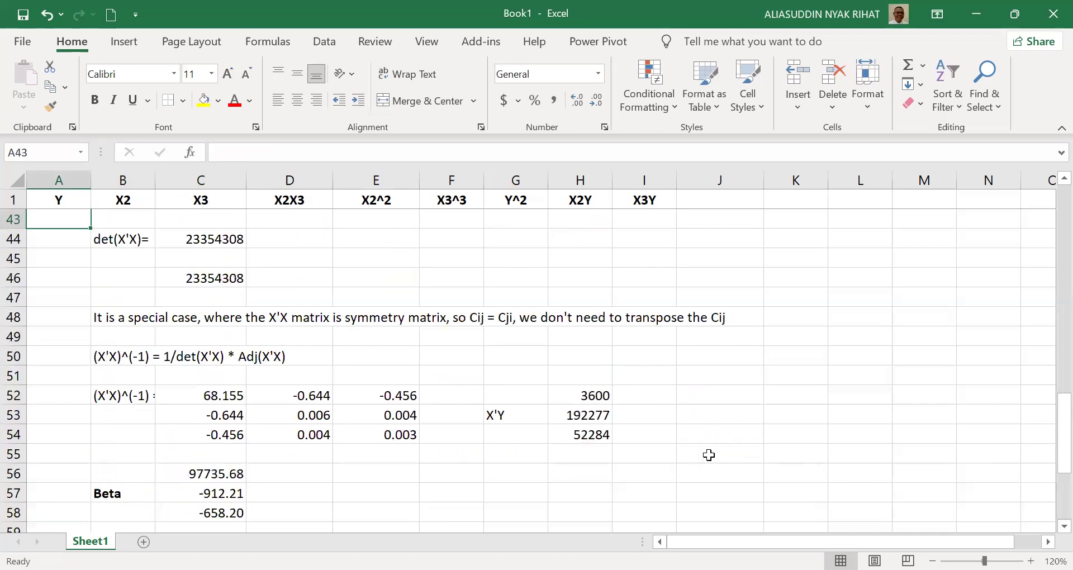
{"action": "key", "text": "Down"}
{"action": "key", "text": "Down"}
{"action": "key", "text": "Down"}
{"action": "key", "text": "Down"}
{"action": "key", "text": "Down"}
{"action": "key", "text": "Down"}
{"action": "key", "text": "Down"}
{"action": "key", "text": "Down"}
{"action": "key", "text": "Down"}
{"action": "key", "text": "Down"}
{"action": "key", "text": "Down"}
{"action": "key", "text": "Down"}
{"action": "key", "text": "Down"}
{"action": "key", "text": "Down"}
{"action": "key", "text": "Down"}
{"action": "key", "text": "Down"}
{"action": "key", "text": "Down"}
{"action": "key", "text": "Down"}
{"action": "key", "text": "Down"}
{"action": "key", "text": "Down"}
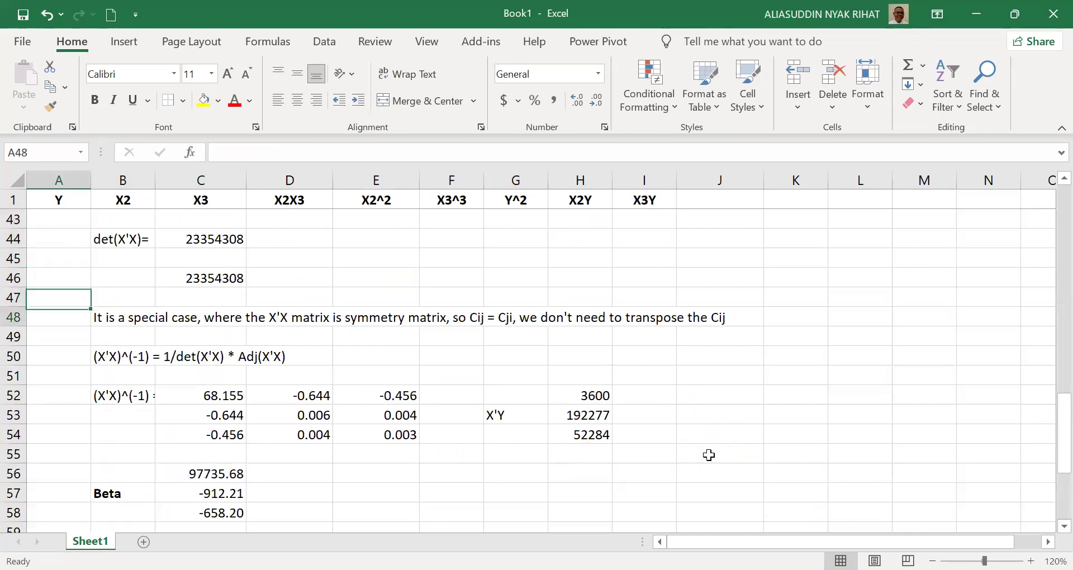
{"action": "key", "text": "Down"}
{"action": "key", "text": "Down"}
{"action": "key", "text": "Down"}
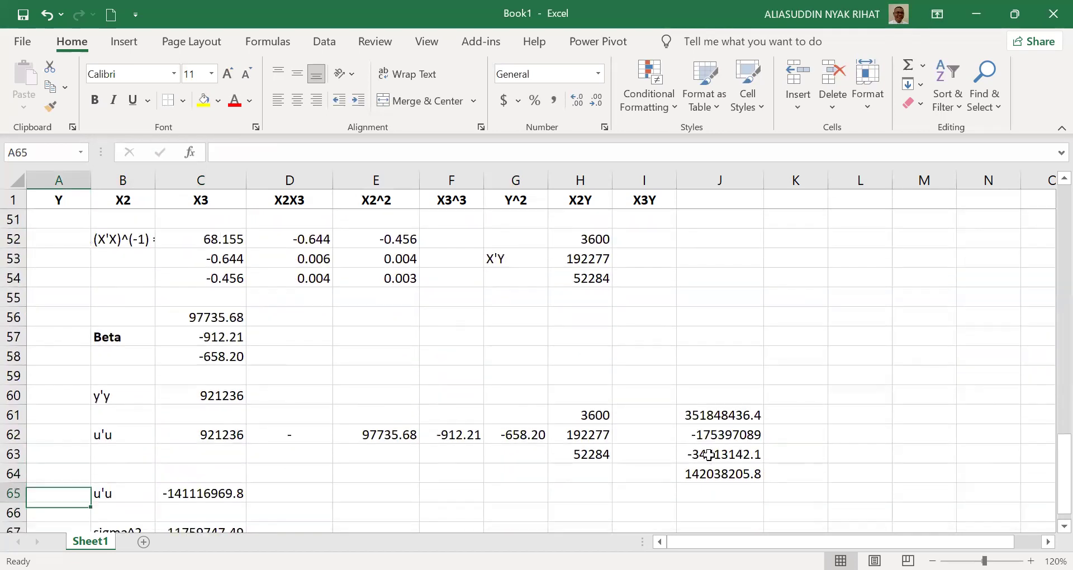
Inspect the inverse matrix (X'X)^(-1) and its formula in D53 against the determinant in C44.
{"action": "key", "text": "Right"}
{"action": "key", "text": "Right"}
{"action": "key", "text": "Up"}
{"action": "key", "text": "Up"}
{"action": "key", "text": "Up"}
{"action": "key", "text": "Up"}
{"action": "key", "text": "Up"}
{"action": "key", "text": "Up"}
{"action": "key", "text": "Up"}
{"action": "key", "text": "Up"}
{"action": "key", "text": "Up"}
{"action": "key", "text": "Up"}
{"action": "key", "text": "Up"}
{"action": "key", "text": "Up"}
{"action": "key", "text": "Up"}
{"action": "key", "text": "Up"}
{"action": "key", "text": "Up"}
{"action": "key", "text": "Up"}
{"action": "key", "text": "Up"}
{"action": "key", "text": "Up"}
{"action": "key", "text": "Up"}
{"action": "key", "text": "Up"}
{"action": "key", "text": "Up"}
{"action": "key", "text": "Up"}
{"action": "key", "text": "Up"}
{"action": "key", "text": "Up"}
{"action": "key", "text": "Down"}
{"action": "key", "text": "Down"}
{"action": "key", "text": "Down"}
{"action": "key", "text": "Down"}
{"action": "key", "text": "Down"}
{"action": "key", "text": "Down"}
{"action": "key", "text": "Down"}
{"action": "key", "text": "Down"}
{"action": "key", "text": "Down"}
{"action": "key", "text": "Right"}
{"action": "key", "text": "Down"}
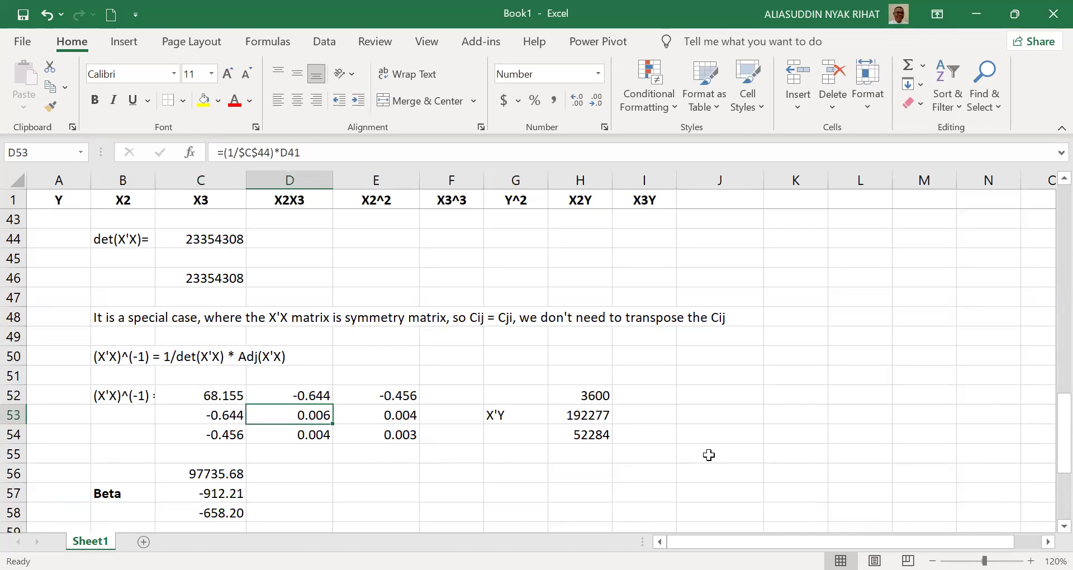
Look over the results below the inverse matrix, and check the X2X3 total in row 17 of the data table.
{"action": "key", "text": "Down"}
{"action": "key", "text": "Down"}
{"action": "key", "text": "Down"}
{"action": "key", "text": "Down"}
{"action": "key", "text": "Down"}
{"action": "key", "text": "Down"}
{"action": "key", "text": "Down"}
{"action": "key", "text": "Down"}
{"action": "key", "text": "Down"}
{"action": "key", "text": "Down"}
{"action": "key", "text": "Down"}
{"action": "key", "text": "Down"}
{"action": "key", "text": "Up"}
{"action": "key", "text": "Up"}
{"action": "key", "text": "Up"}
{"action": "key", "text": "Up"}
{"action": "key", "text": "Up"}
{"action": "key", "text": "Up"}
{"action": "key", "text": "Up"}
{"action": "key", "text": "Up"}
{"action": "key", "text": "Up"}
{"action": "key", "text": "Up"}
{"action": "key", "text": "Up"}
{"action": "key", "text": "Up"}
{"action": "key", "text": "Up"}
{"action": "key", "text": "Up"}
{"action": "key", "text": "Up"}
{"action": "key", "text": "Up"}
{"action": "key", "text": "Page_Up"}
{"action": "key", "text": "Page_Up"}
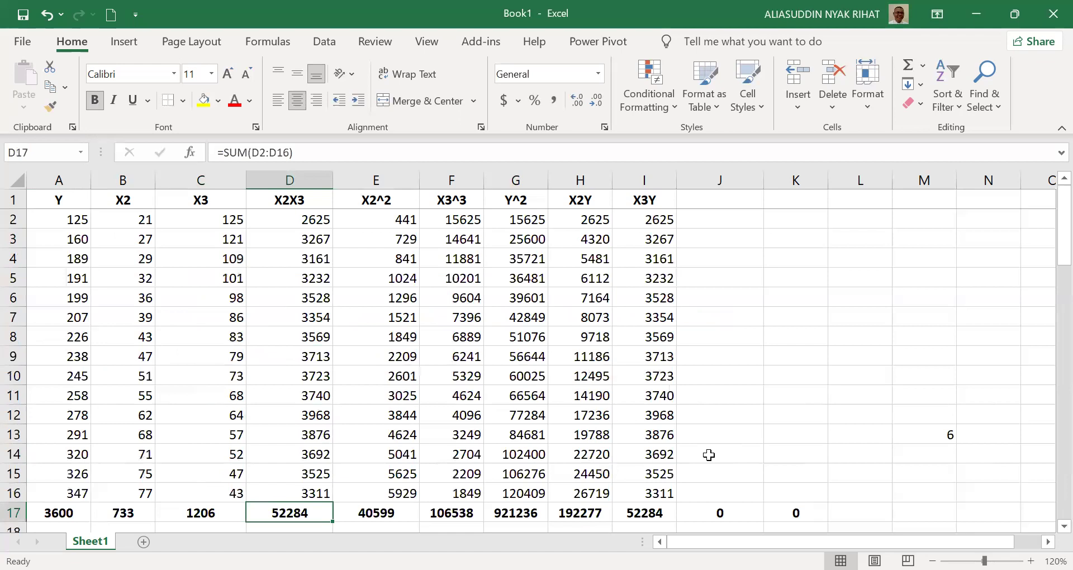
Re-enter the Y^2 formula in G2 as =A2^2 and fill it down the column through row 16.
{"action": "key", "text": "Up"}
{"action": "key", "text": "Up"}
{"action": "key", "text": "Up"}
{"action": "key", "text": "Up"}
{"action": "key", "text": "Up"}
{"action": "key", "text": "Up"}
{"action": "key", "text": "Up"}
{"action": "key", "text": "Up"}
{"action": "key", "text": "Up"}
{"action": "key", "text": "Up"}
{"action": "key", "text": "Up"}
{"action": "key", "text": "Up"}
{"action": "key", "text": "Up"}
{"action": "key", "text": "Up"}
{"action": "key", "text": "Up"}
{"action": "key", "text": "Up"}
{"action": "key", "text": "Right"}
{"action": "key", "text": "Right"}
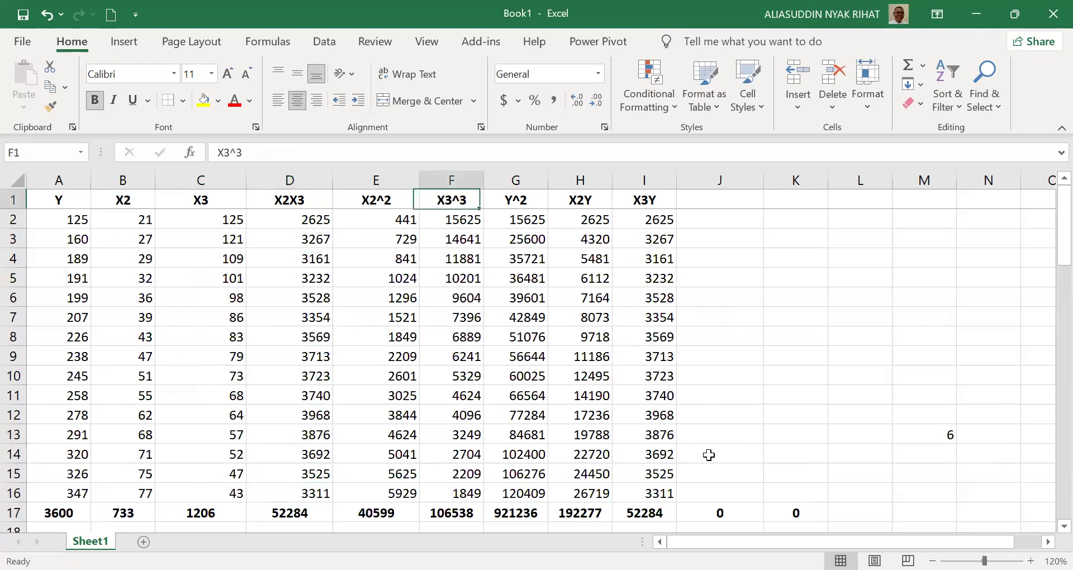
{"action": "key", "text": "Right"}
{"action": "key", "text": "Down"}
{"action": "type", "text": "="}
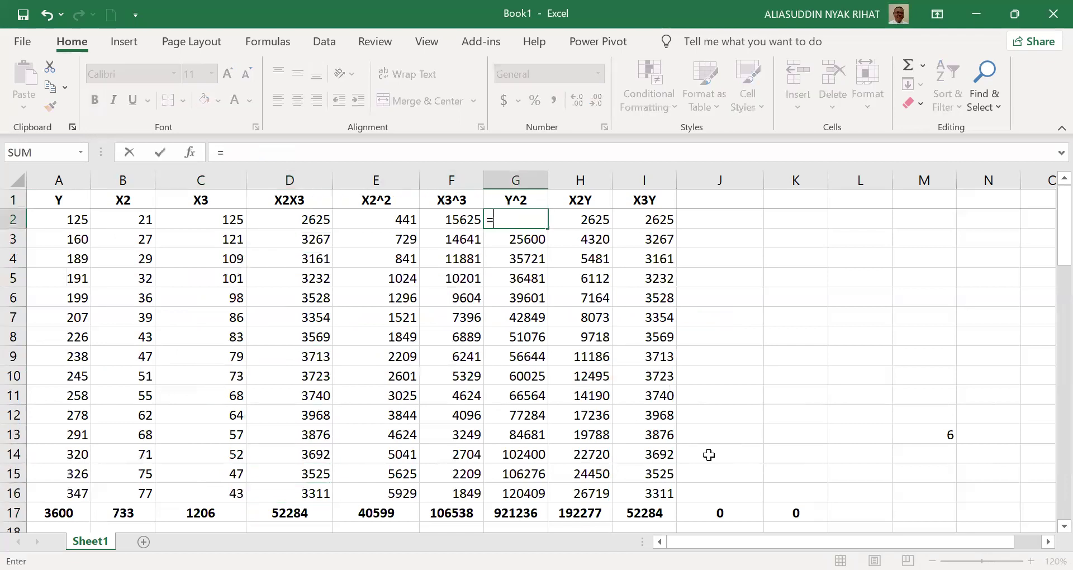
{"action": "key", "text": "Left"}
{"action": "key", "text": "Left"}
{"action": "key", "text": "Left"}
{"action": "key", "text": "Left"}
{"action": "key", "text": "Left"}
{"action": "key", "text": "Left"}
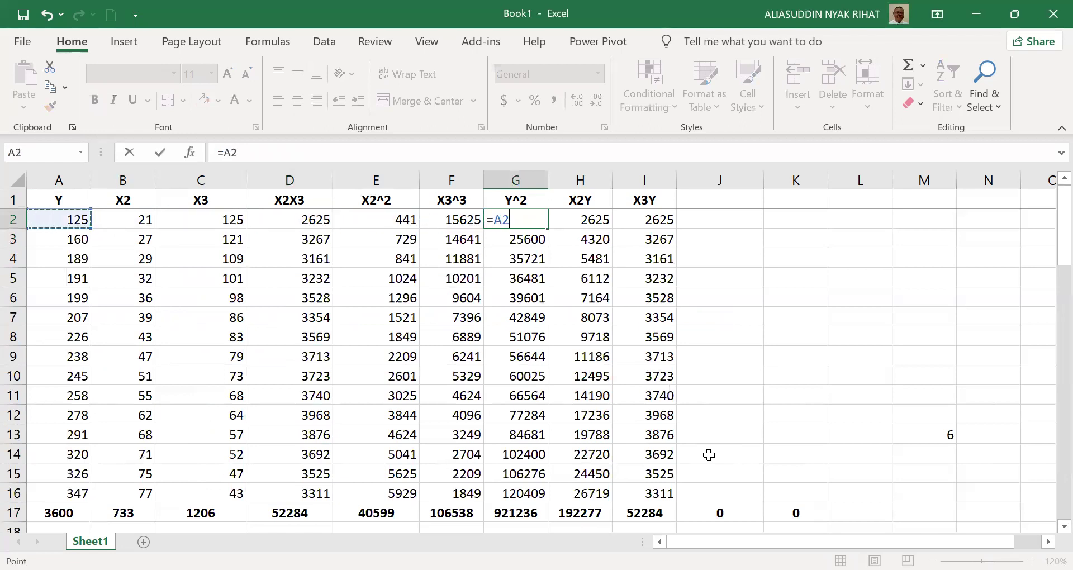
{"action": "type", "text": "^2"}
{"action": "key", "text": "ctrl+Return"}
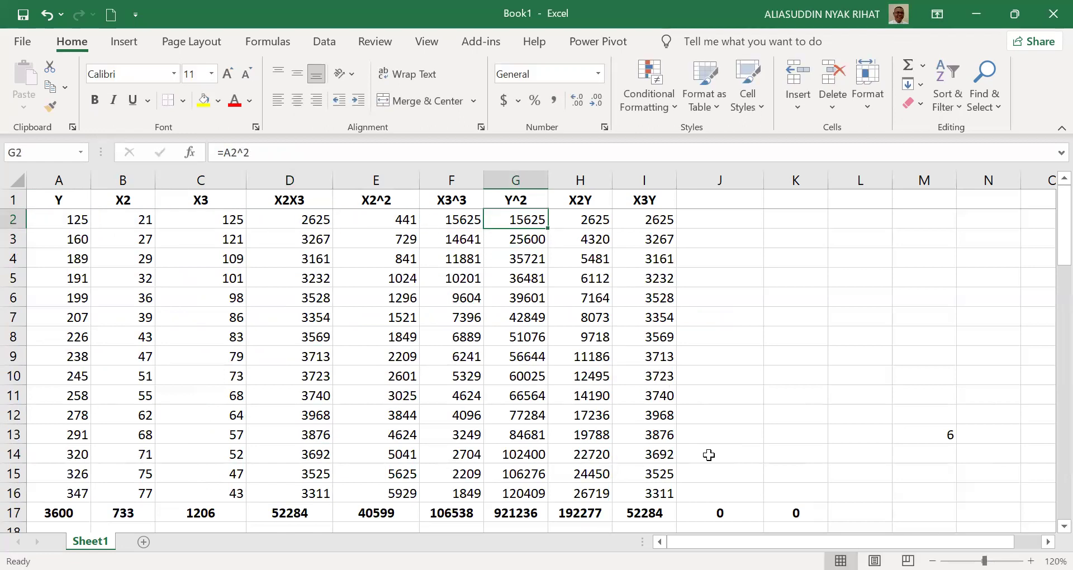
{"action": "double_click", "coordinate": [549, 229]}
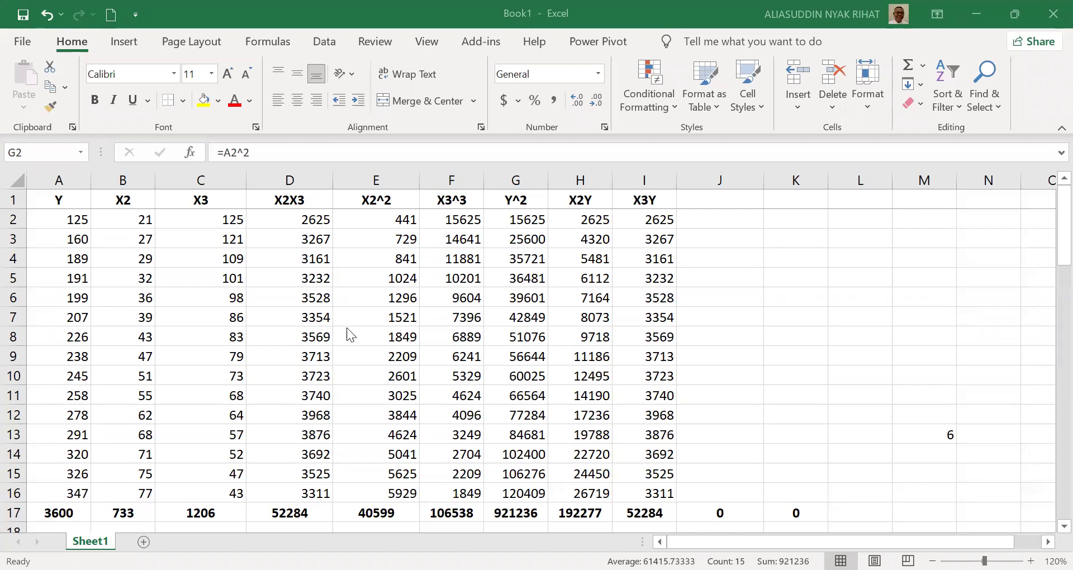
Review the matrix blocks from X'X below the data table down to the X'Y, Beta and u'u calculations.
{"action": "key", "text": "Down"}
{"action": "key", "text": "Down"}
{"action": "key", "text": "Page_Down"}
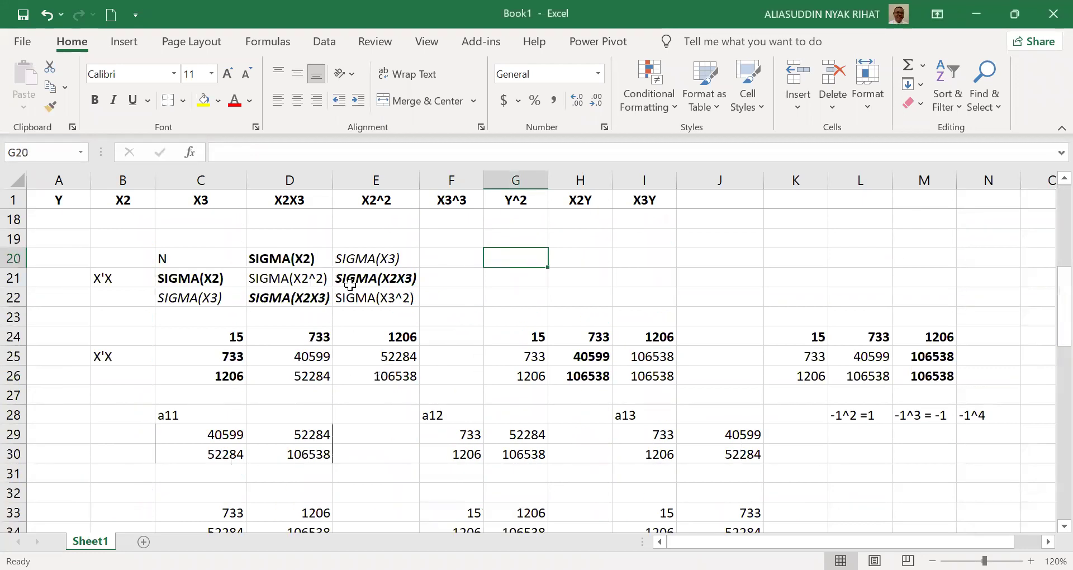
{"action": "key", "text": "Page_Down"}
{"action": "key", "text": "Page_Down"}
{"action": "key", "text": "Down"}
{"action": "key", "text": "Down"}
{"action": "key", "text": "Down"}
{"action": "key", "text": "Down"}
{"action": "key", "text": "Down"}
{"action": "key", "text": "Down"}
{"action": "key", "text": "Down"}
{"action": "key", "text": "Down"}
{"action": "key", "text": "Down"}
{"action": "key", "text": "Down"}
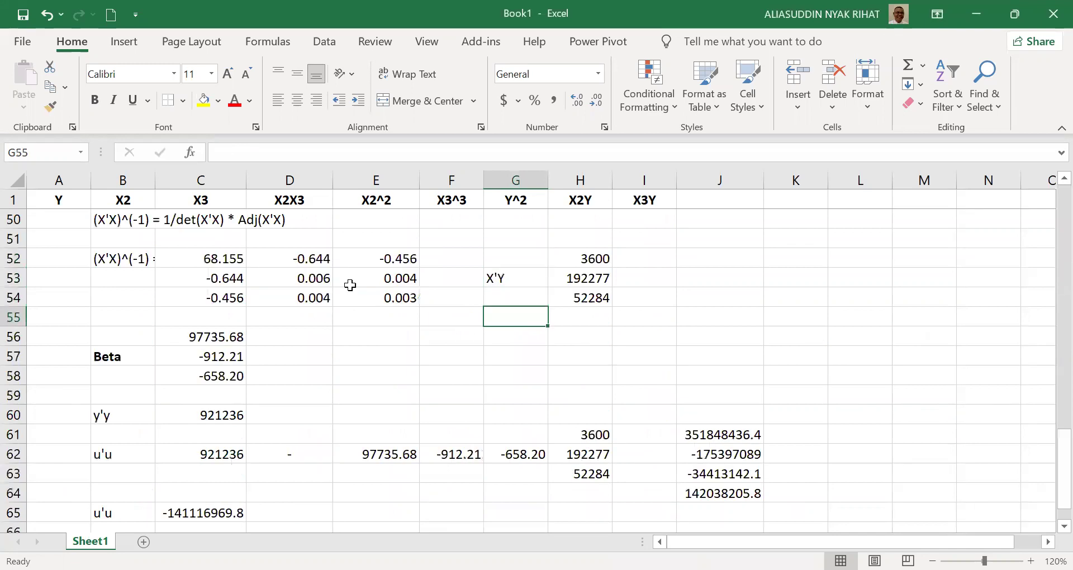
Check the first Beta formula in C56 and the y'y reference in C62 of the u'u row.
{"action": "key", "text": "Left"}
{"action": "key", "text": "Left"}
{"action": "key", "text": "Up"}
{"action": "key", "text": "Up"}
{"action": "key", "text": "Up"}
{"action": "key", "text": "Up"}
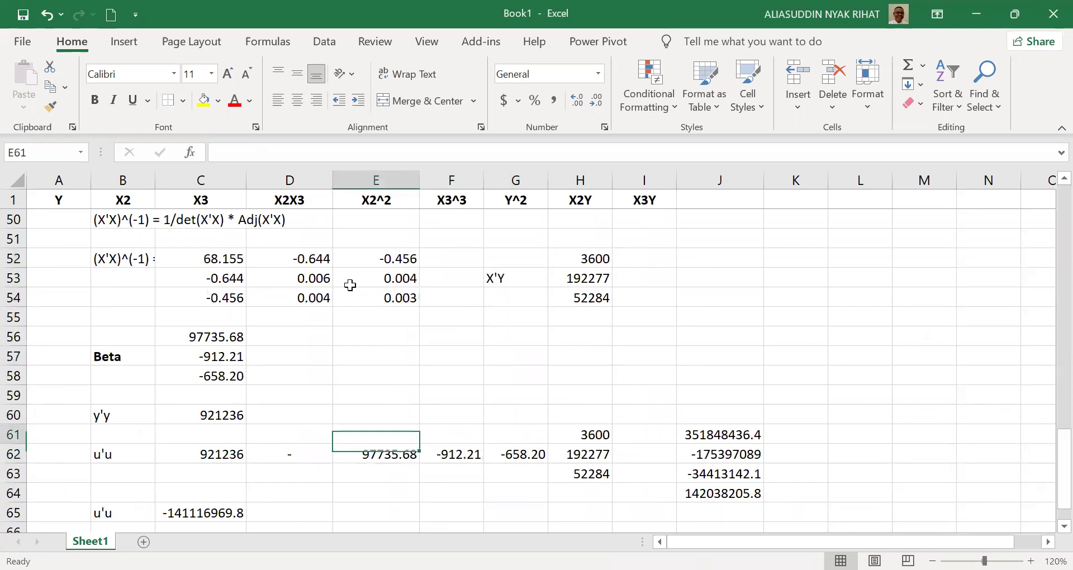
{"action": "key", "text": "Up"}
{"action": "key", "text": "Left"}
{"action": "key", "text": "Left"}
{"action": "key", "text": "Up"}
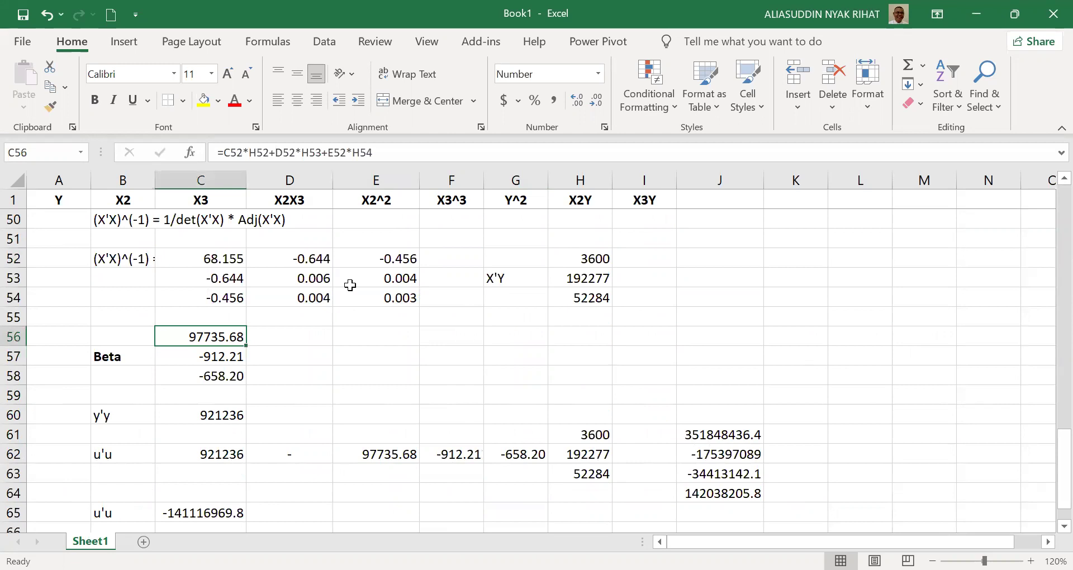
{"action": "key", "text": "Down"}
{"action": "key", "text": "Down"}
{"action": "key", "text": "Down"}
{"action": "key", "text": "Down"}
{"action": "key", "text": "Down"}
{"action": "key", "text": "Down"}
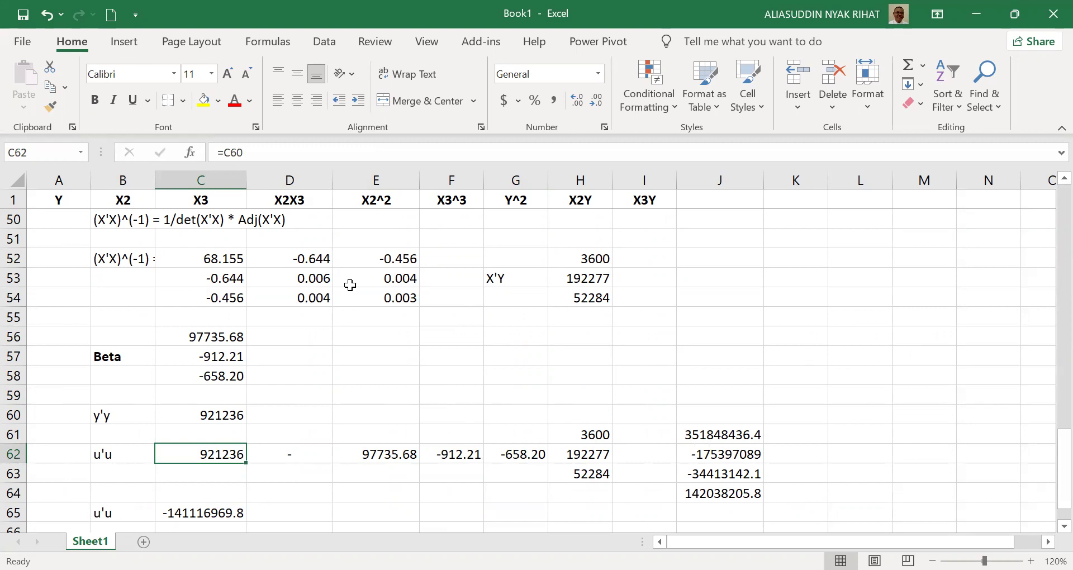
Inspect the u'u result in C65 and the sigma^2 formula in C67 below it.
{"action": "key", "text": "Down"}
{"action": "key", "text": "Down"}
{"action": "key", "text": "Down"}
{"action": "key", "text": "Down"}
{"action": "key", "text": "Up"}
{"action": "key", "text": "Down"}
{"action": "key", "text": "Down"}
{"action": "key", "text": "Down"}
{"action": "key", "text": "Down"}
{"action": "key", "text": "Up"}
{"action": "key", "text": "Up"}
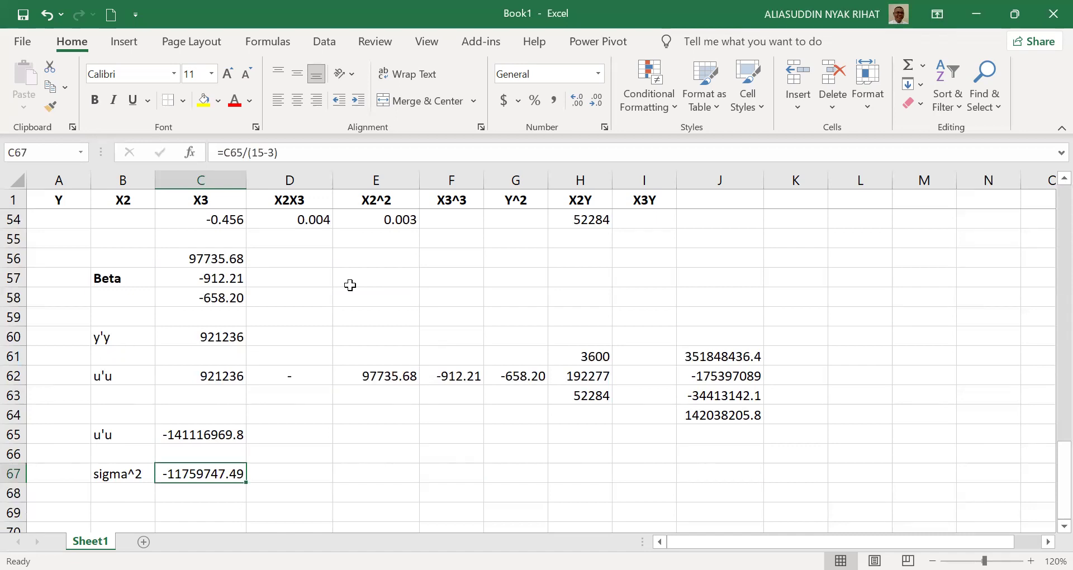
Check the Beta references in cells F62 and E62 of the u'u row.
{"action": "key", "text": "Up"}
{"action": "key", "text": "Up"}
{"action": "key", "text": "Up"}
{"action": "key", "text": "Up"}
{"action": "key", "text": "Up"}
{"action": "key", "text": "Right"}
{"action": "key", "text": "Right"}
{"action": "key", "text": "Right"}
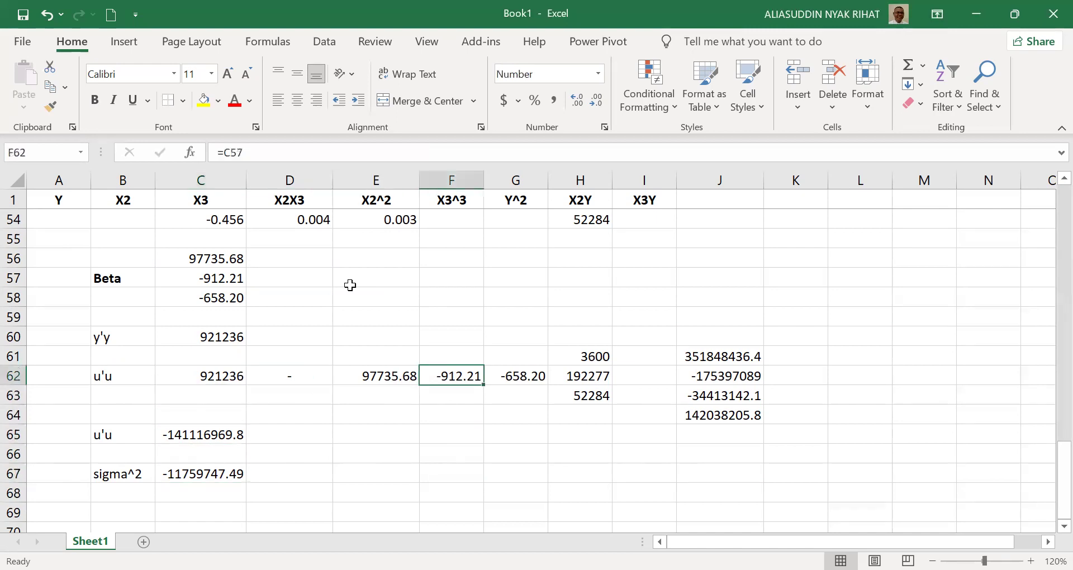
{"action": "key", "text": "Left"}
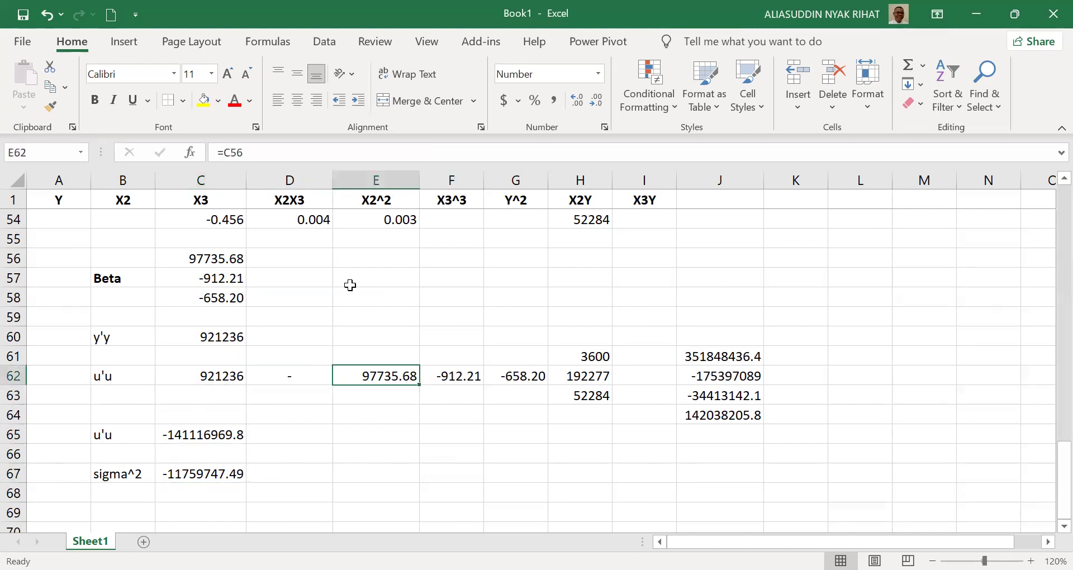
Go back up to the inverse matrix (X'X)^(-1) and inspect its formula in E52.
{"action": "key", "text": "Up"}
{"action": "key", "text": "Up"}
{"action": "key", "text": "Up"}
{"action": "key", "text": "Up"}
{"action": "key", "text": "Up"}
{"action": "key", "text": "Up"}
{"action": "key", "text": "Up"}
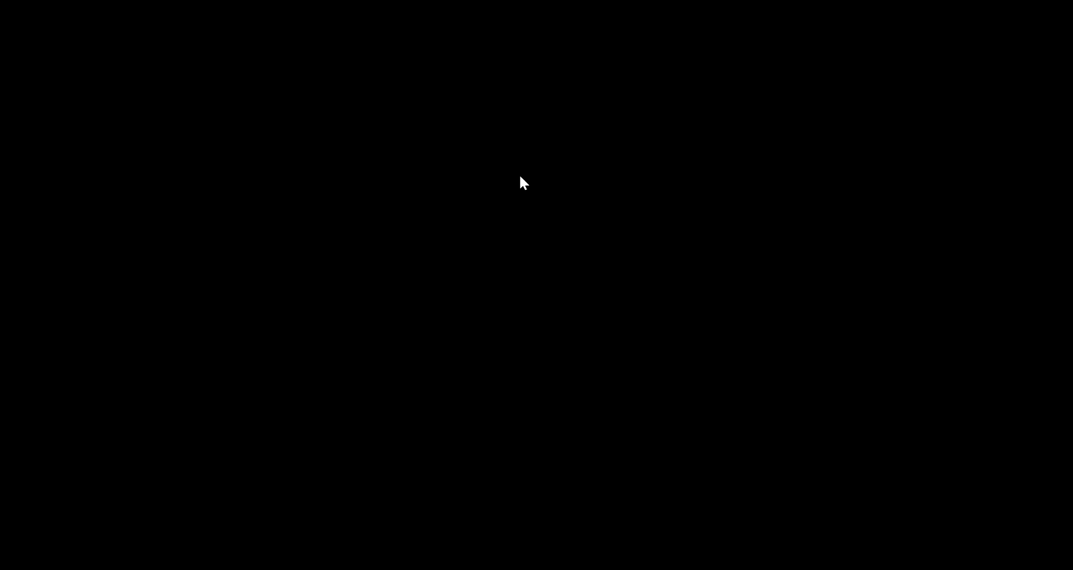
{"action": "key", "text": "Up"}
{"action": "key", "text": "Up"}
{"action": "key", "text": "Up"}
{"action": "key", "text": "Up"}
{"action": "key", "text": "Up"}
{"action": "key", "text": "Up"}
{"action": "key", "text": "Up"}
{"action": "key", "text": "Up"}
{"action": "key", "text": "Up"}
{"action": "key", "text": "Up"}
{"action": "key", "text": "Up"}
{"action": "key", "text": "Up"}
{"action": "key", "text": "Up"}
{"action": "key", "text": "Up"}
{"action": "key", "text": "Up"}
{"action": "key", "text": "Up"}
{"action": "key", "text": "Up"}
{"action": "key", "text": "Up"}
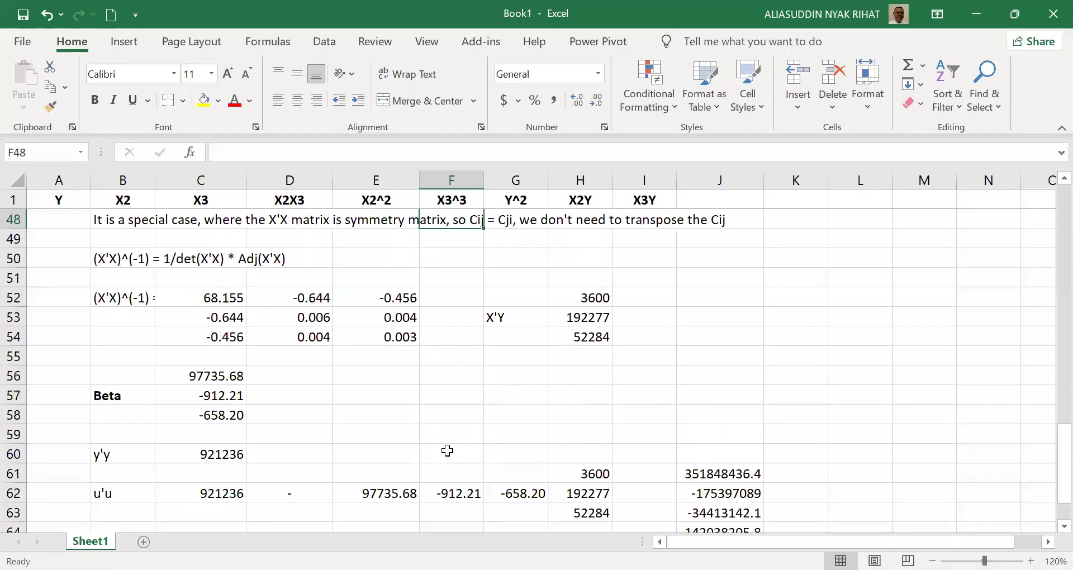
{"action": "key", "text": "Down"}
{"action": "key", "text": "Down"}
{"action": "key", "text": "Down"}
{"action": "key", "text": "Down"}
{"action": "key", "text": "Left"}
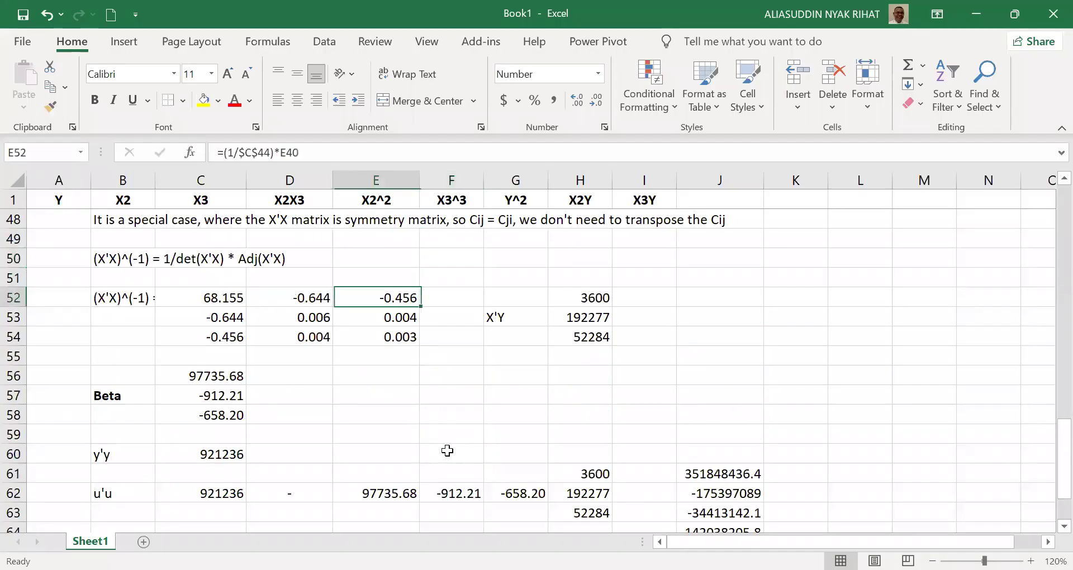
Review the symmetry note in row 48 and the inverse formula in C52.
{"action": "key", "text": "Up"}
{"action": "key", "text": "Up"}
{"action": "key", "text": "Up"}
{"action": "key", "text": "Up"}
{"action": "key", "text": "Left"}
{"action": "key", "text": "Left"}
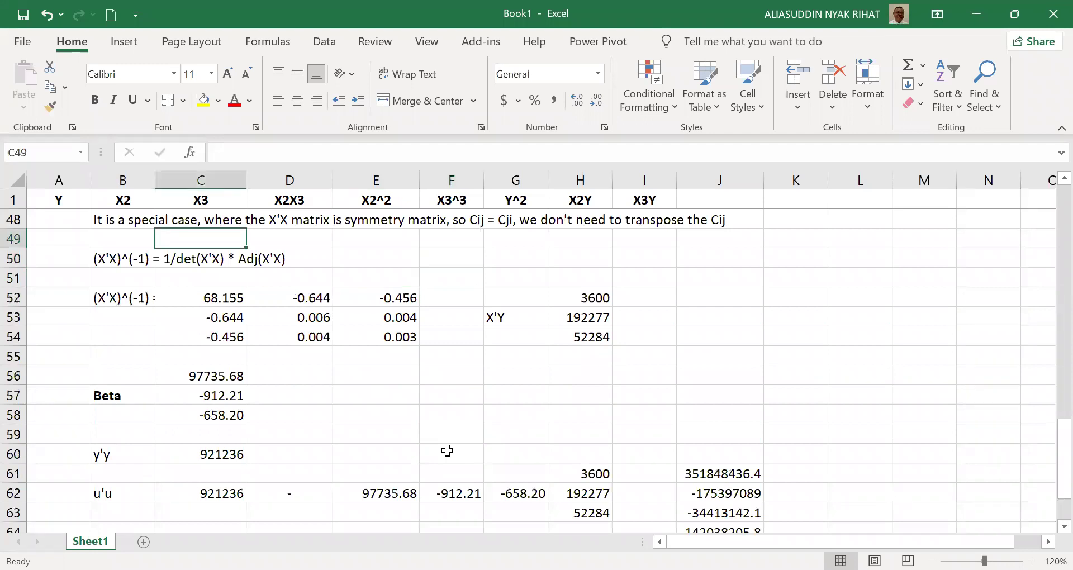
{"action": "key", "text": "Up"}
{"action": "key", "text": "Down"}
{"action": "key", "text": "Down"}
{"action": "key", "text": "Down"}
{"action": "key", "text": "Down"}
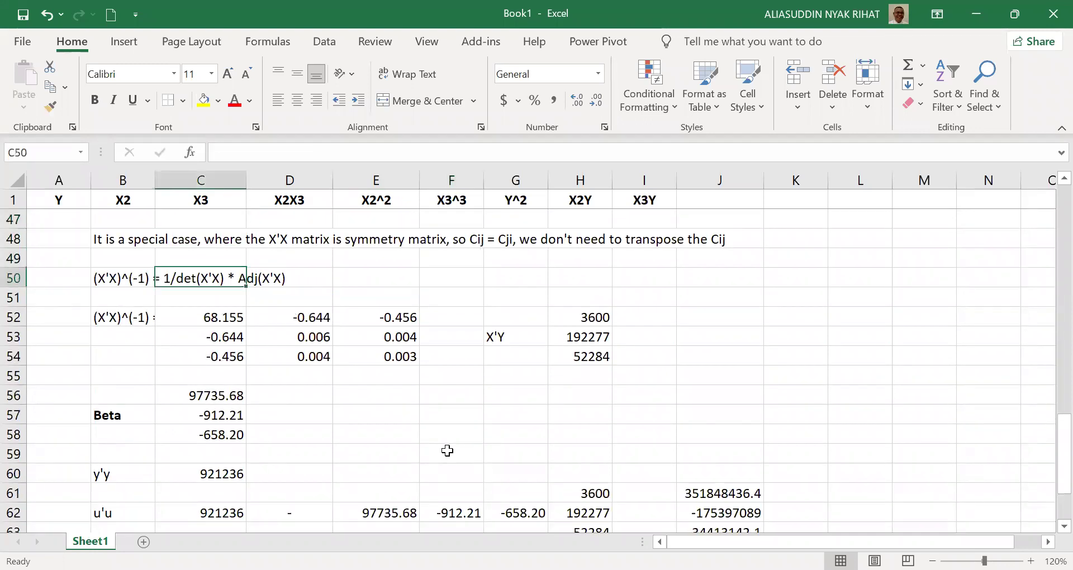
{"action": "key", "text": "Down"}
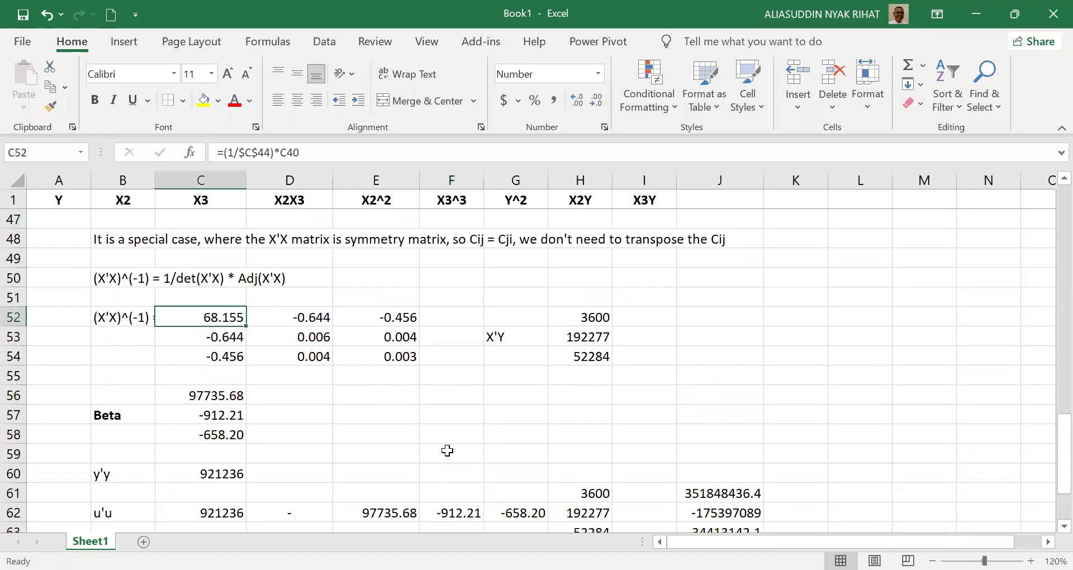
Check how the determinant det(X'X) is calculated in C44.
{"action": "key", "text": "Up"}
{"action": "key", "text": "Up"}
{"action": "key", "text": "Down"}
{"action": "key", "text": "Down"}
{"action": "key", "text": "Up"}
{"action": "key", "text": "Up"}
{"action": "key", "text": "Up"}
{"action": "key", "text": "Up"}
{"action": "key", "text": "Up"}
{"action": "key", "text": "Up"}
{"action": "key", "text": "Up"}
{"action": "key", "text": "Up"}
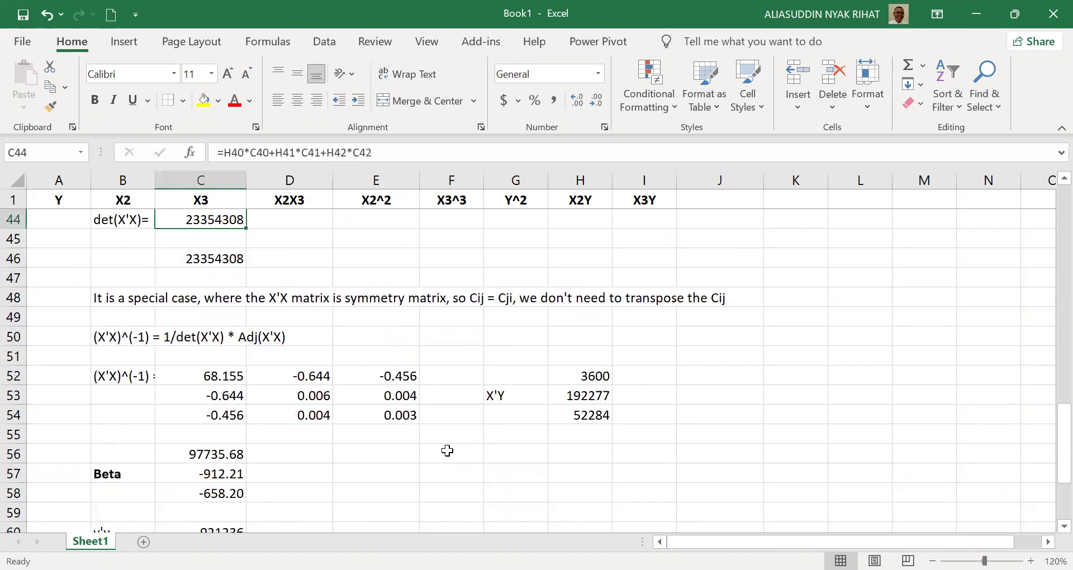
Compare the first inverse matrix element in C52 with the determinant in C44 that it references.
{"action": "key", "text": "Down"}
{"action": "key", "text": "Down"}
{"action": "key", "text": "Down"}
{"action": "key", "text": "Down"}
{"action": "key", "text": "Down"}
{"action": "key", "text": "Down"}
{"action": "key", "text": "Down"}
{"action": "key", "text": "Down"}
{"action": "key", "text": "Down"}
{"action": "key", "text": "Up"}
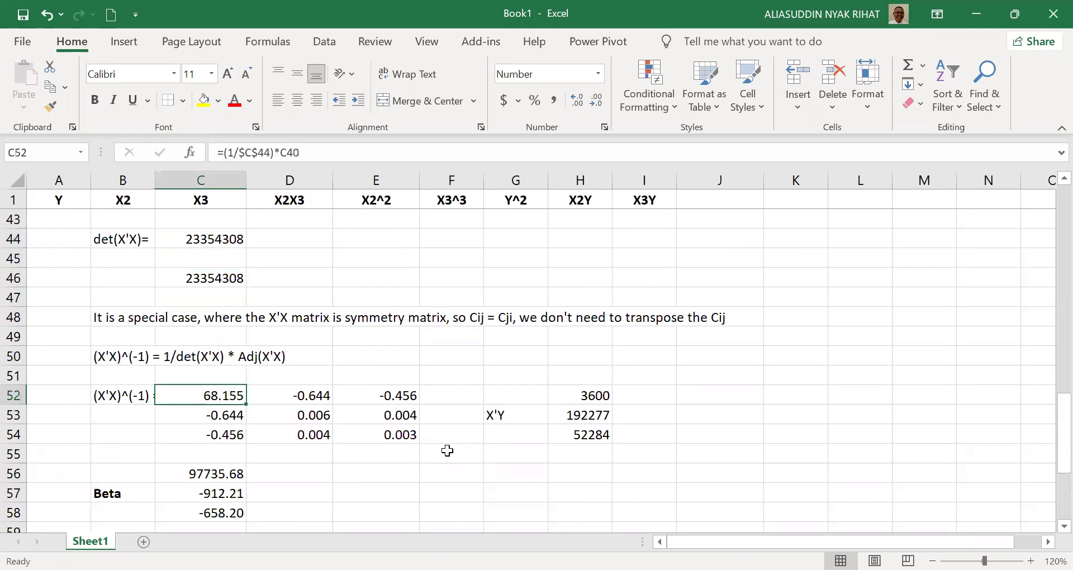
{"action": "key", "text": "Up"}
{"action": "key", "text": "Up"}
{"action": "key", "text": "Up"}
{"action": "key", "text": "Up"}
{"action": "key", "text": "Up"}
{"action": "key", "text": "Up"}
{"action": "key", "text": "Up"}
{"action": "key", "text": "Up"}
{"action": "key", "text": "Up"}
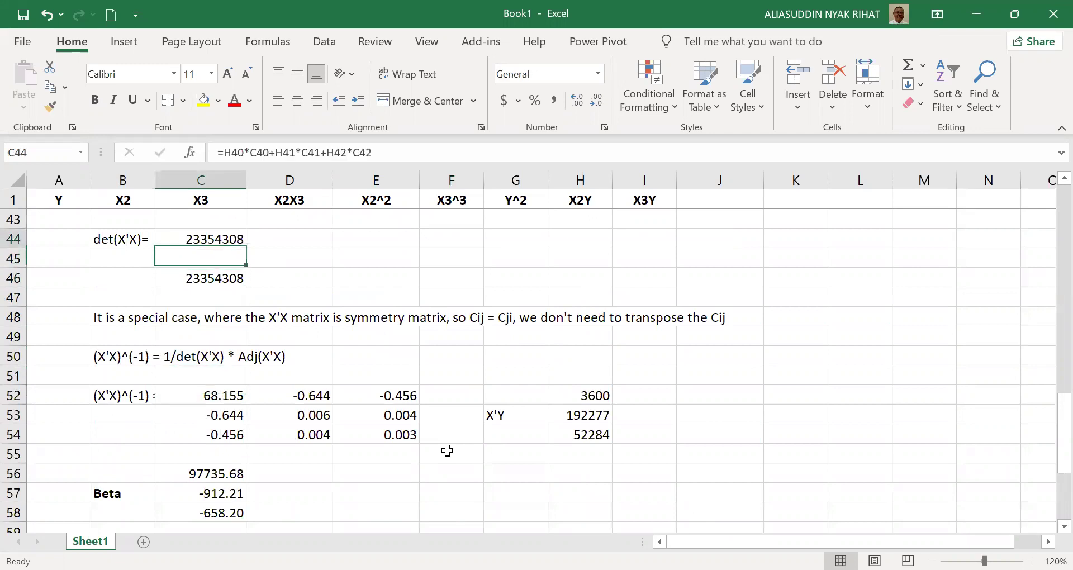
{"action": "key", "text": "Down"}
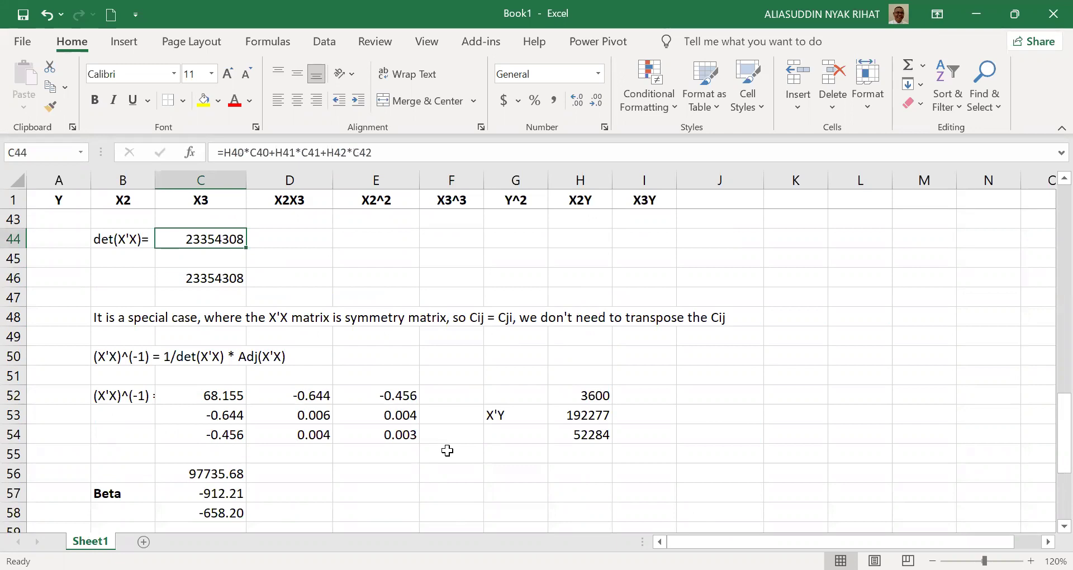
{"action": "key", "text": "Down"}
{"action": "key", "text": "Down"}
{"action": "key", "text": "Down"}
{"action": "key", "text": "Up"}
{"action": "key", "text": "Up"}
{"action": "key", "text": "Up"}
{"action": "key", "text": "Down"}
{"action": "key", "text": "Down"}
{"action": "key", "text": "Down"}
{"action": "key", "text": "Down"}
{"action": "key", "text": "Down"}
{"action": "key", "text": "Down"}
{"action": "key", "text": "Down"}
{"action": "key", "text": "Down"}
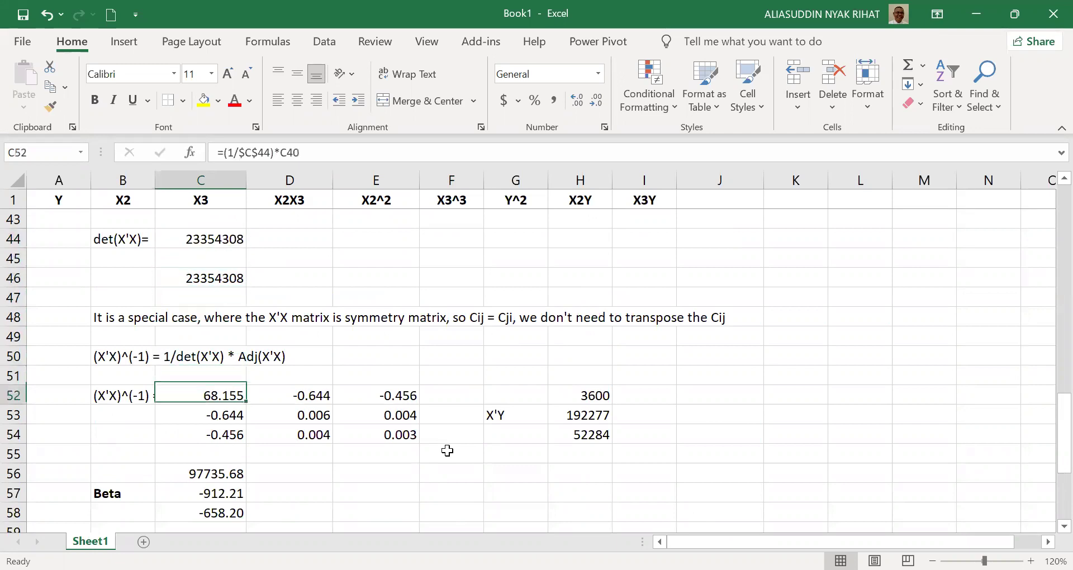
Check the formulas of the (X'X)^(-1) elements in rows 52 to 54 against the Cij matrix in rows 40 to 42.
{"action": "key", "text": "Right"}
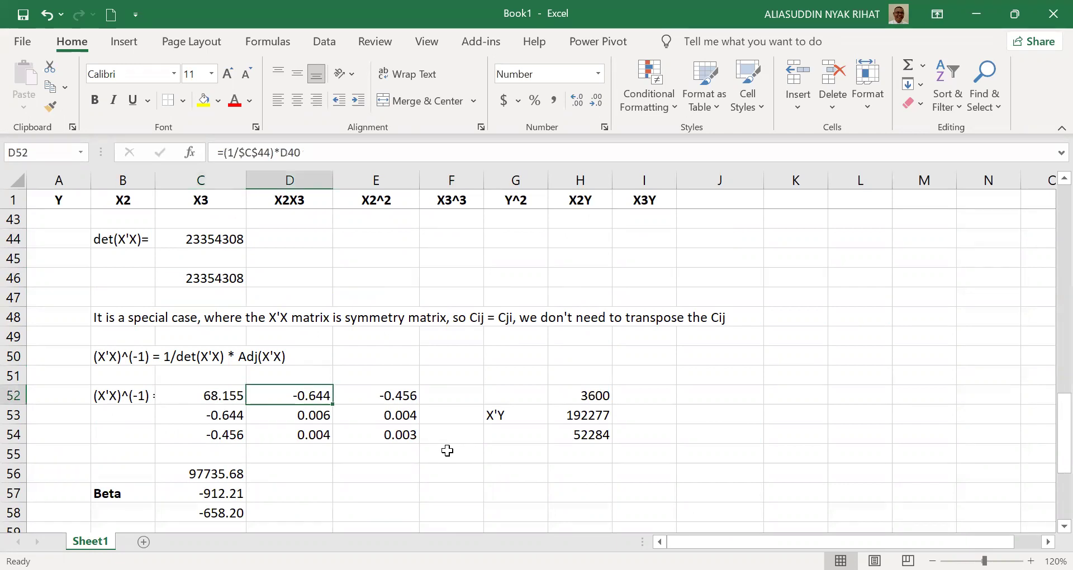
{"action": "key", "text": "Page_Up"}
{"action": "key", "text": "Down"}
{"action": "key", "text": "Down"}
{"action": "key", "text": "Page_Down"}
{"action": "key", "text": "Down"}
{"action": "key", "text": "Up"}
{"action": "key", "text": "Up"}
{"action": "key", "text": "Left"}
{"action": "key", "text": "Right"}
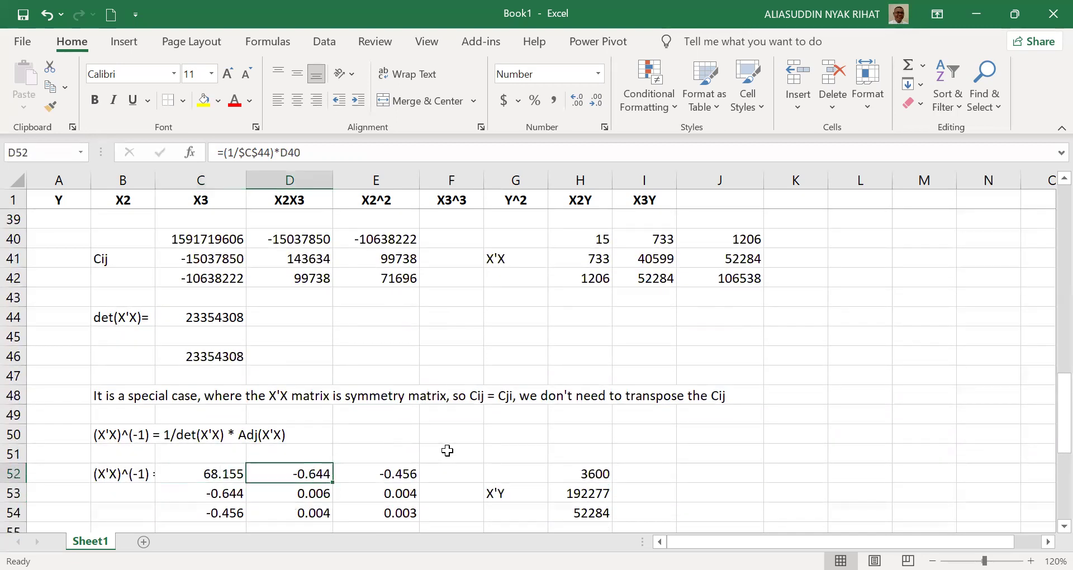
{"action": "key", "text": "Right"}
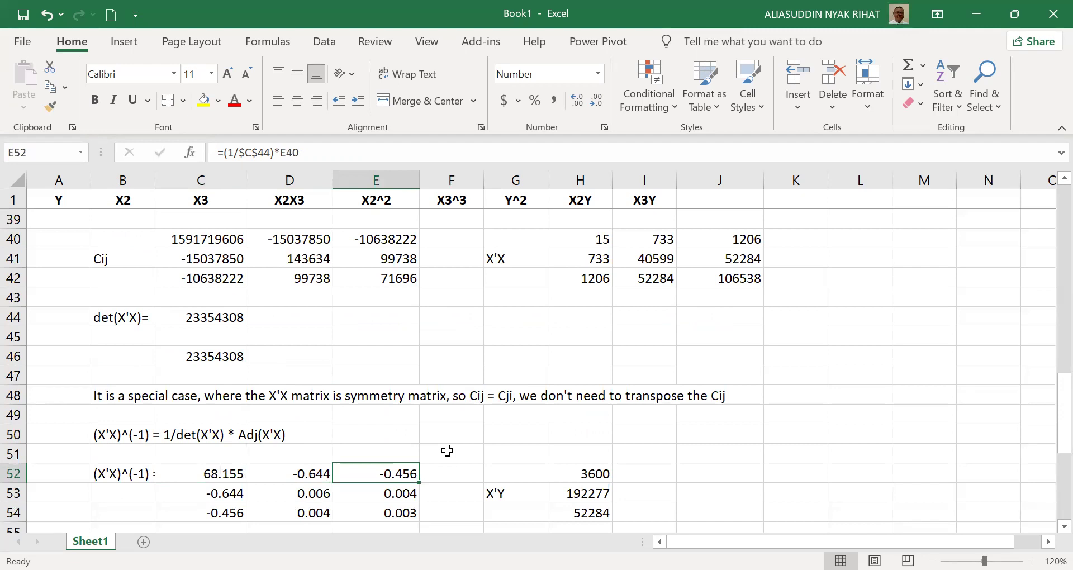
{"action": "key", "text": "Down"}
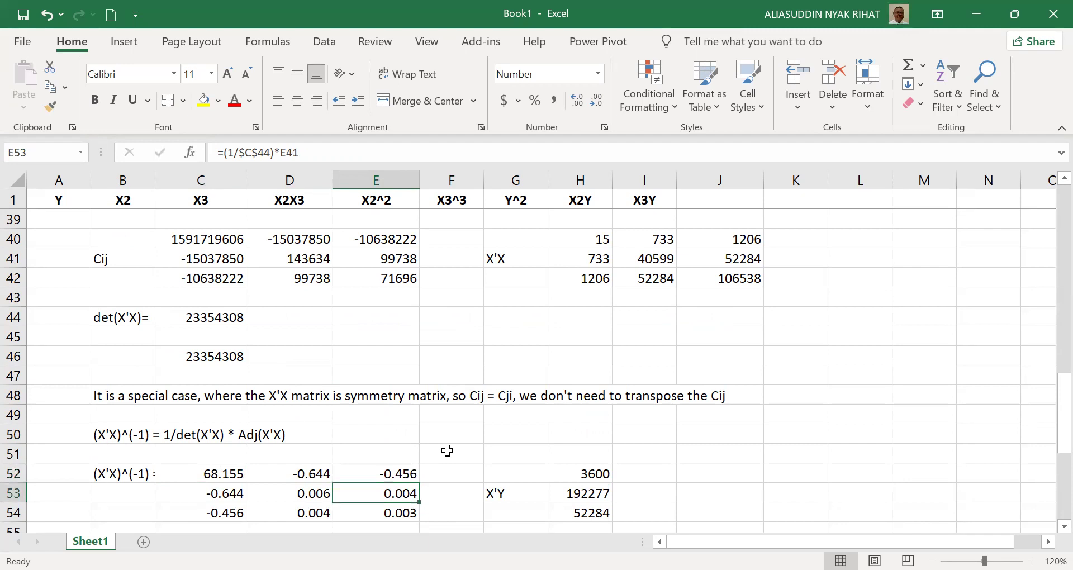
{"action": "key", "text": "Left"}
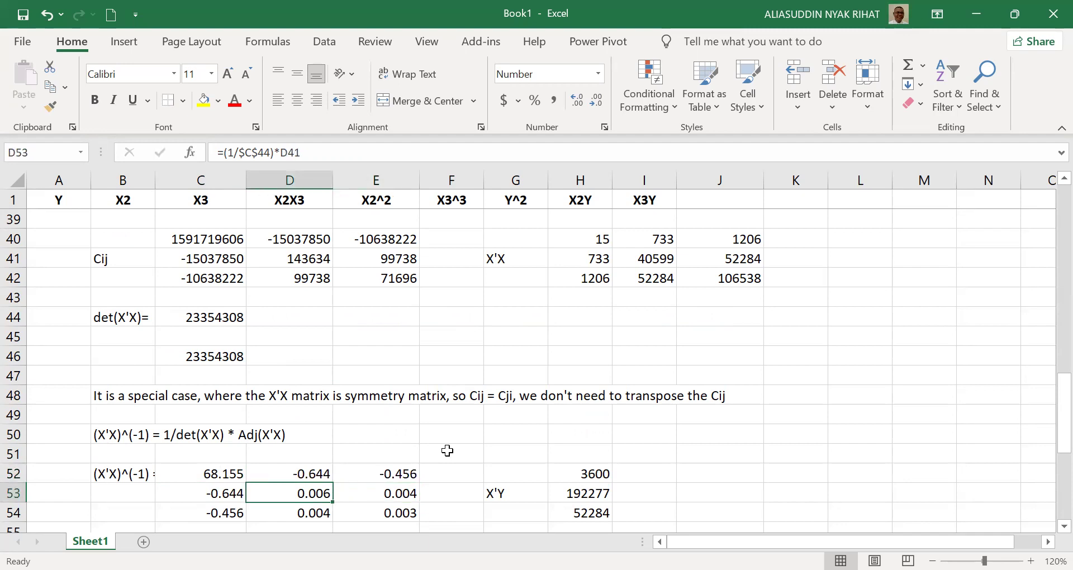
{"action": "key", "text": "Left"}
{"action": "key", "text": "Down"}
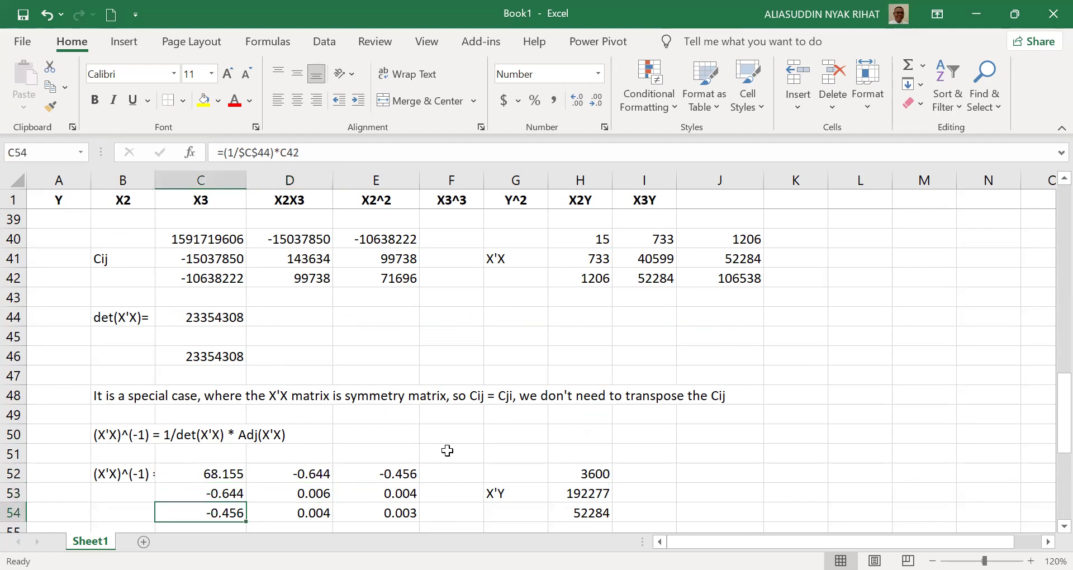
{"action": "key", "text": "Right"}
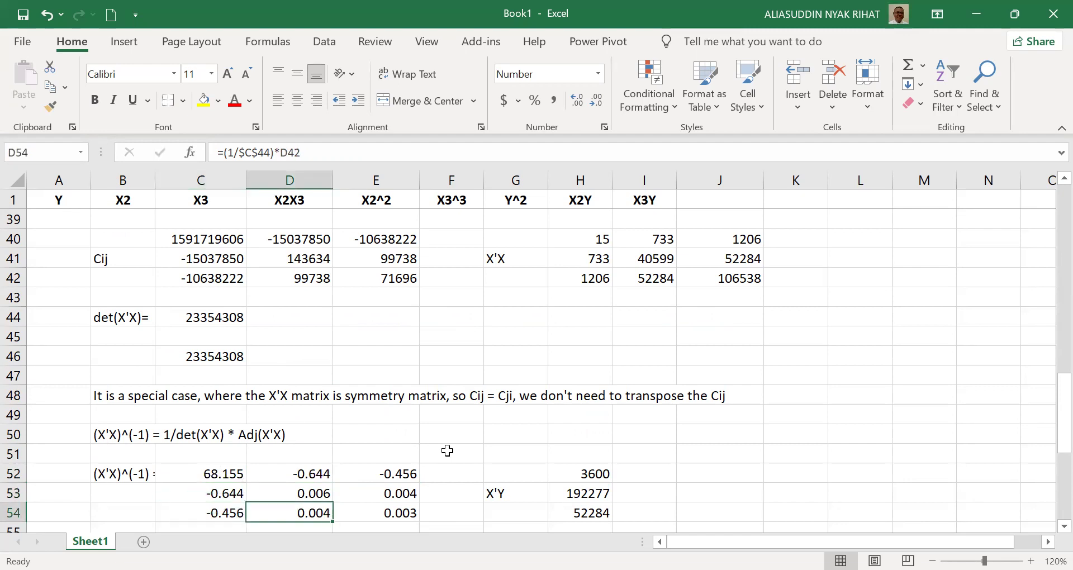
{"action": "key", "text": "Right"}
{"action": "scroll", "coordinate": [447, 451], "scroll_direction": "down", "scroll_amount": 1}
Look at the first X'Y element in H52 beside the inverse matrix.
{"action": "key", "text": "Up"}
{"action": "key", "text": "Right"}
{"action": "key", "text": "Right"}
{"action": "key", "text": "Up"}
{"action": "key", "text": "Right"}
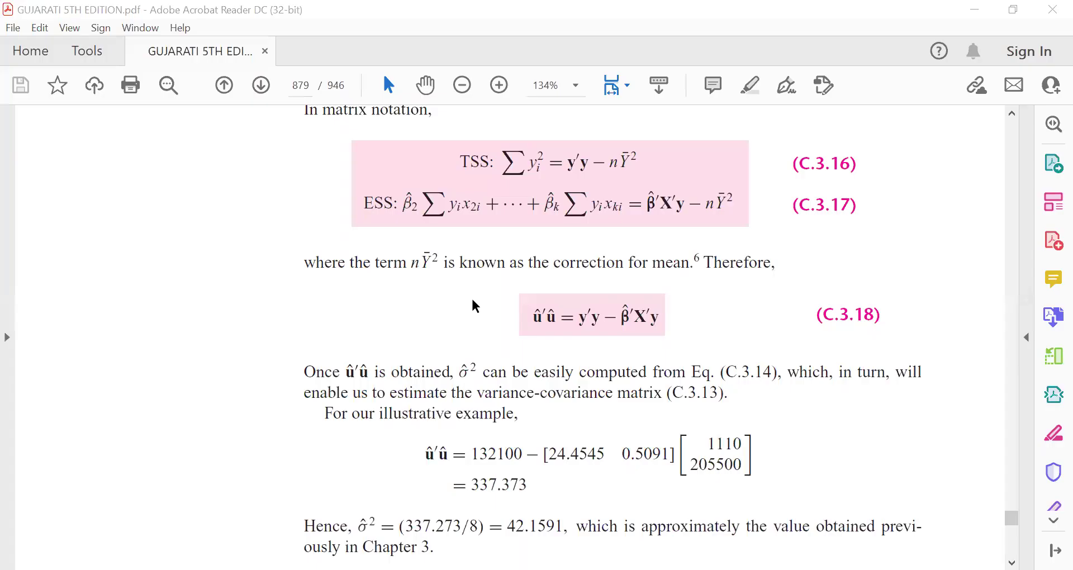
Switch to the Gujarati PDF in Adobe Acrobat Reader and review Appendix C from the u'u formula back to the X'X and X'y example.
{"action": "scroll", "coordinate": [676, 297], "scroll_direction": "up", "scroll_amount": 5}
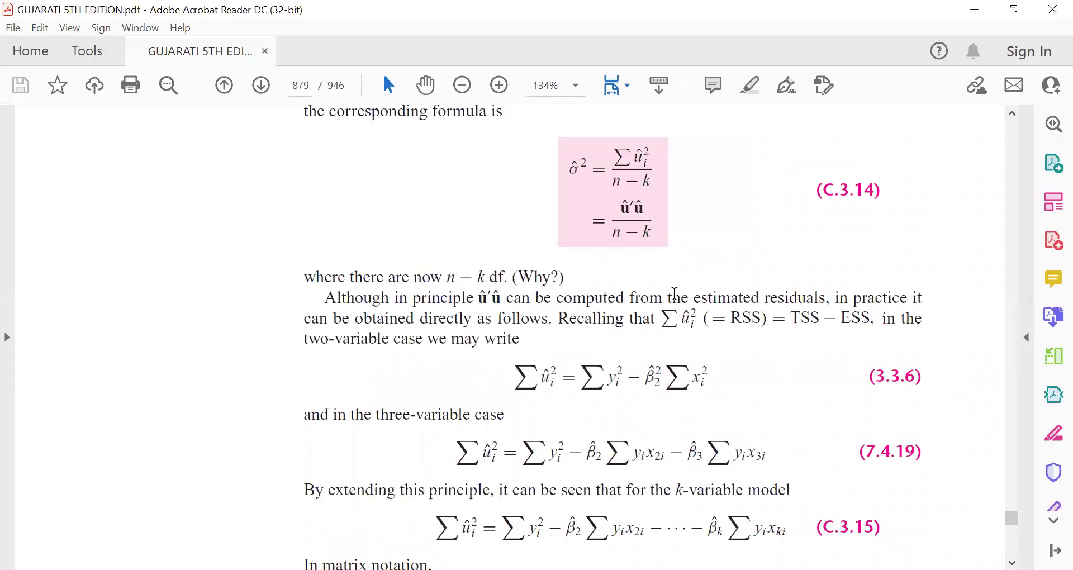
{"action": "scroll", "coordinate": [675, 293], "scroll_direction": "up", "scroll_amount": 10}
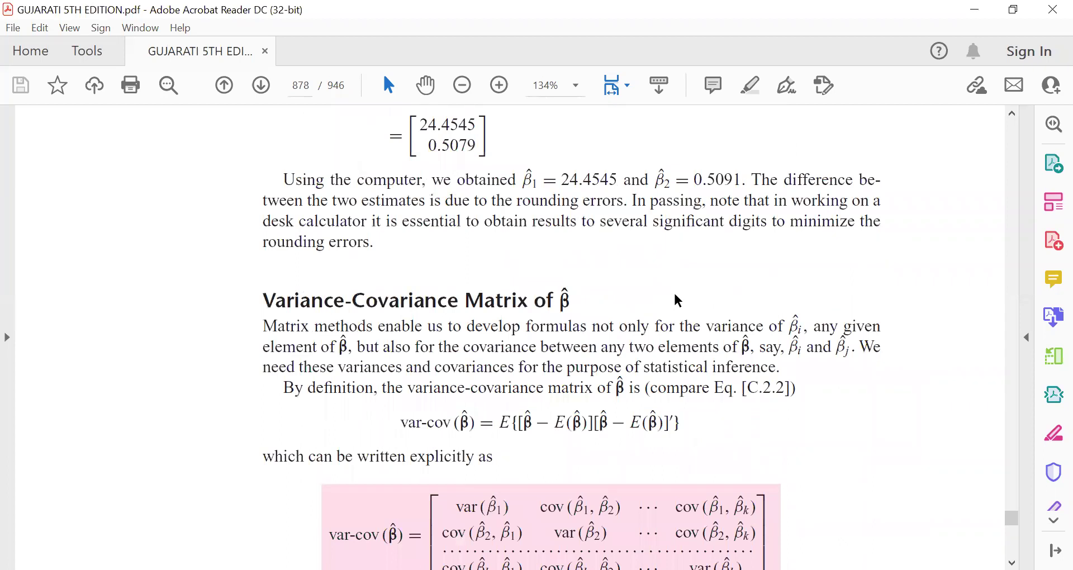
{"action": "scroll", "coordinate": [678, 300], "scroll_direction": "up", "scroll_amount": 8}
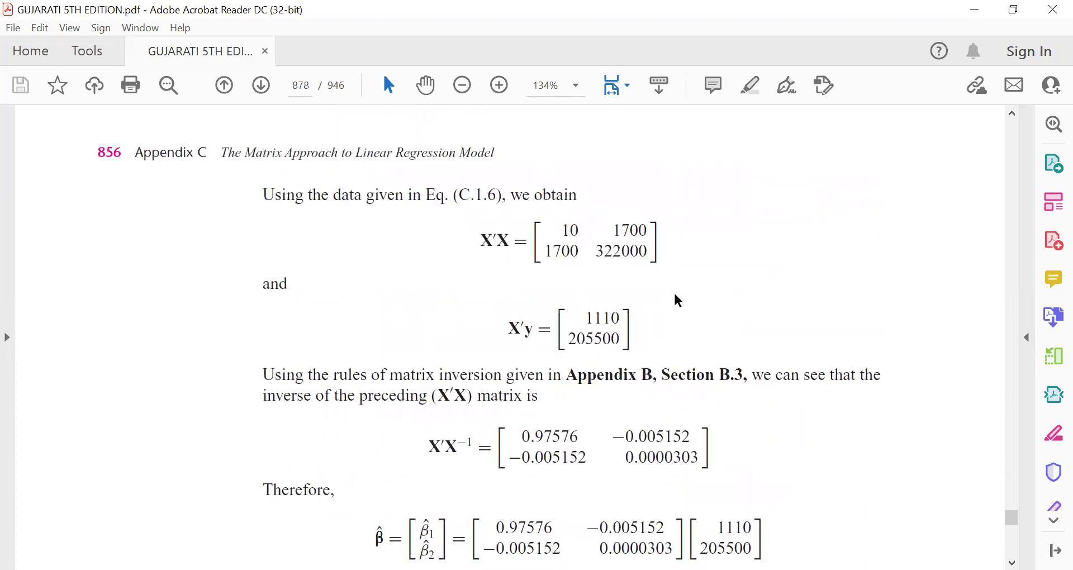
{"action": "scroll", "coordinate": [676, 296], "scroll_direction": "up", "scroll_amount": 6}
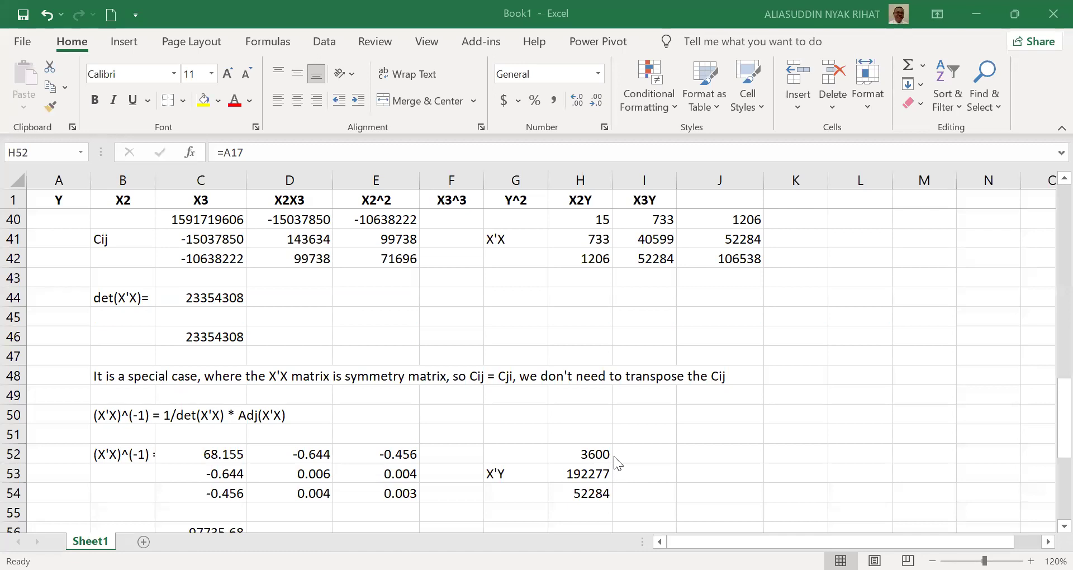
Return to the Excel workbook and trace the X'Y formula in H52 to the Y total in A17, leaving it as =A17.
{"action": "left_click", "coordinate": [590, 451]}
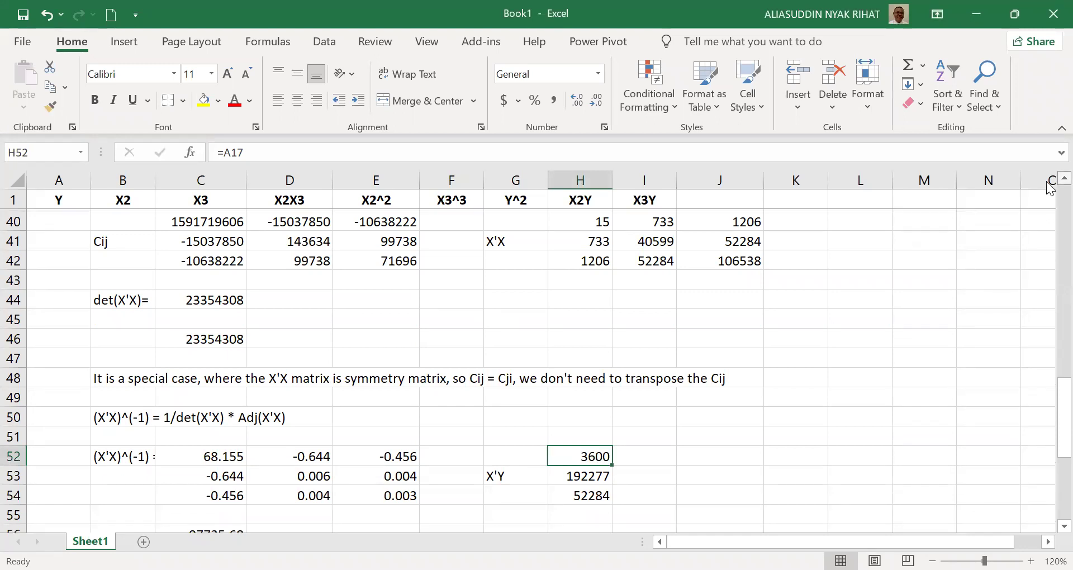
{"action": "scroll", "coordinate": [1050, 190], "scroll_direction": "up", "scroll_amount": 1}
{"action": "key", "text": "F2"}
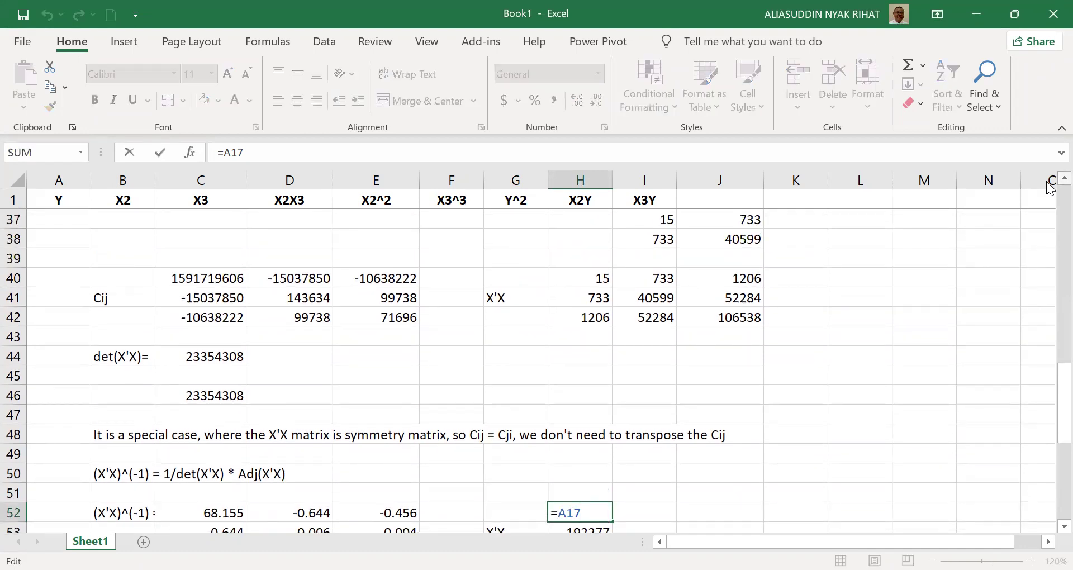
{"action": "scroll", "coordinate": [1050, 209], "scroll_direction": "up", "scroll_amount": 5}
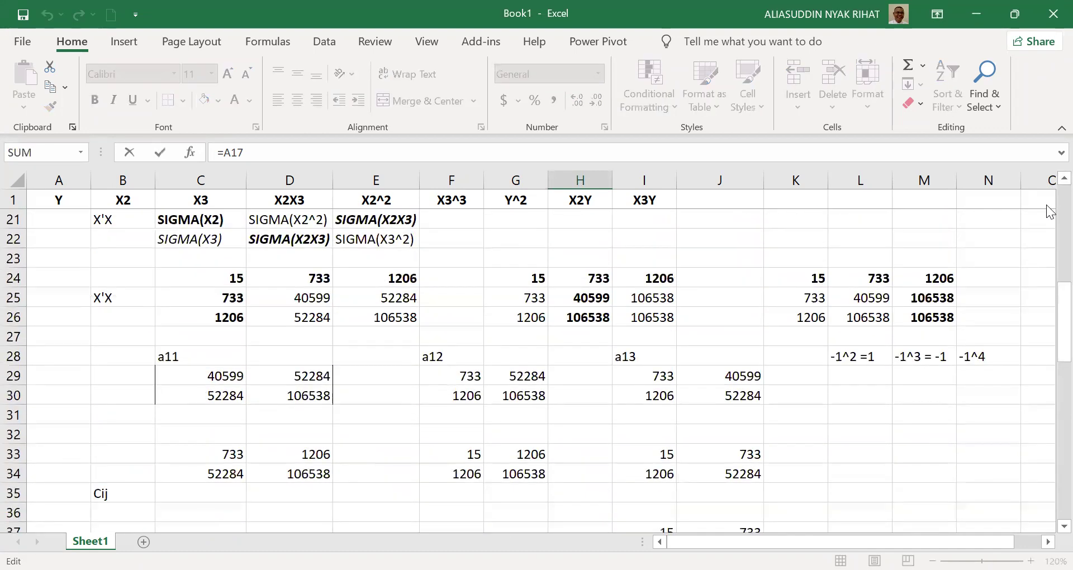
{"action": "scroll", "coordinate": [1050, 211], "scroll_direction": "up", "scroll_amount": 5}
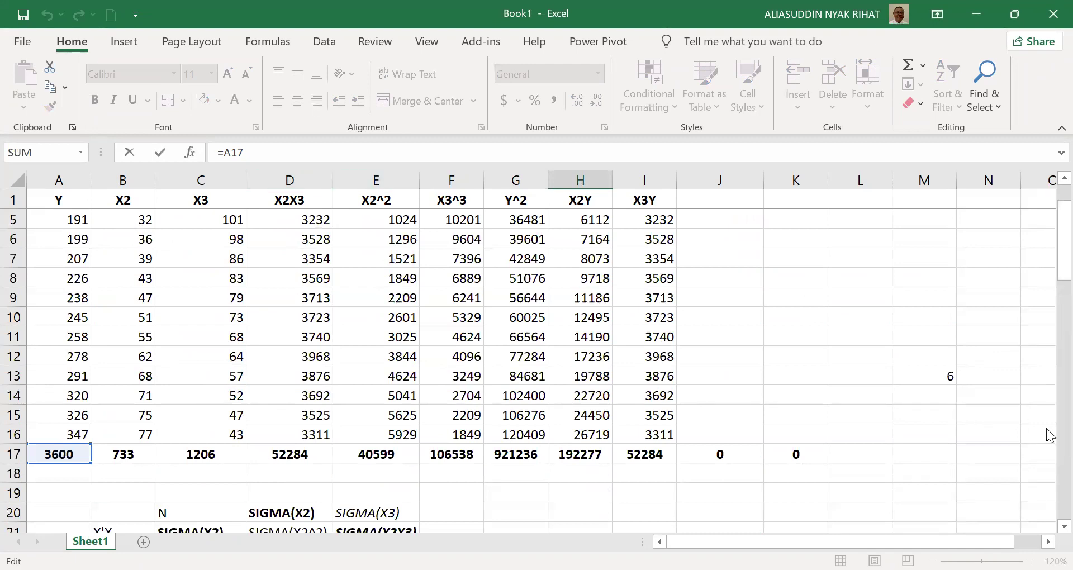
{"action": "scroll", "coordinate": [1049, 435], "scroll_direction": "down", "scroll_amount": 5}
{"action": "scroll", "coordinate": [1050, 435], "scroll_direction": "down", "scroll_amount": 5}
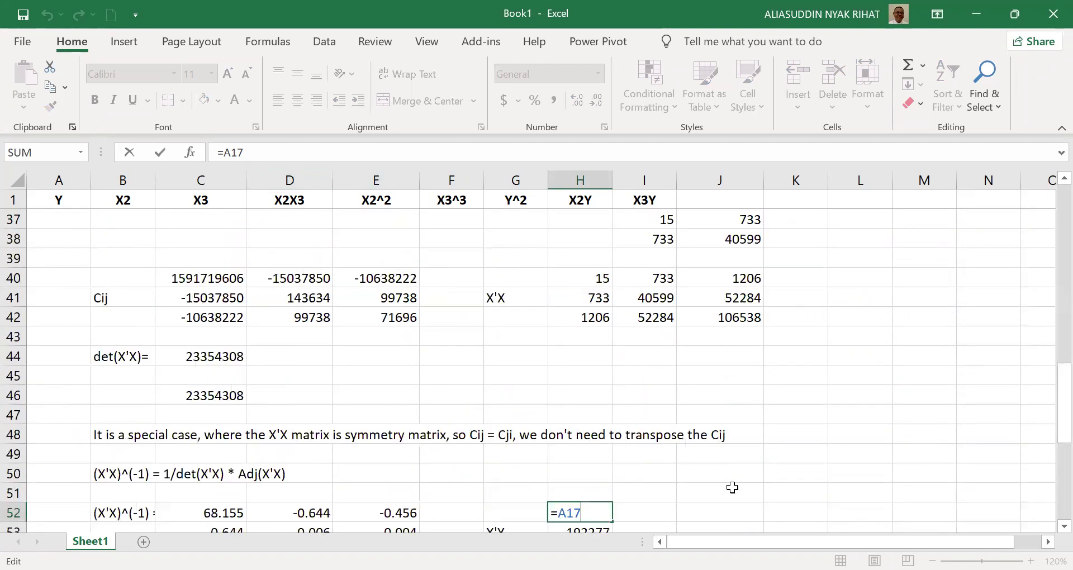
{"action": "key", "text": "Return"}
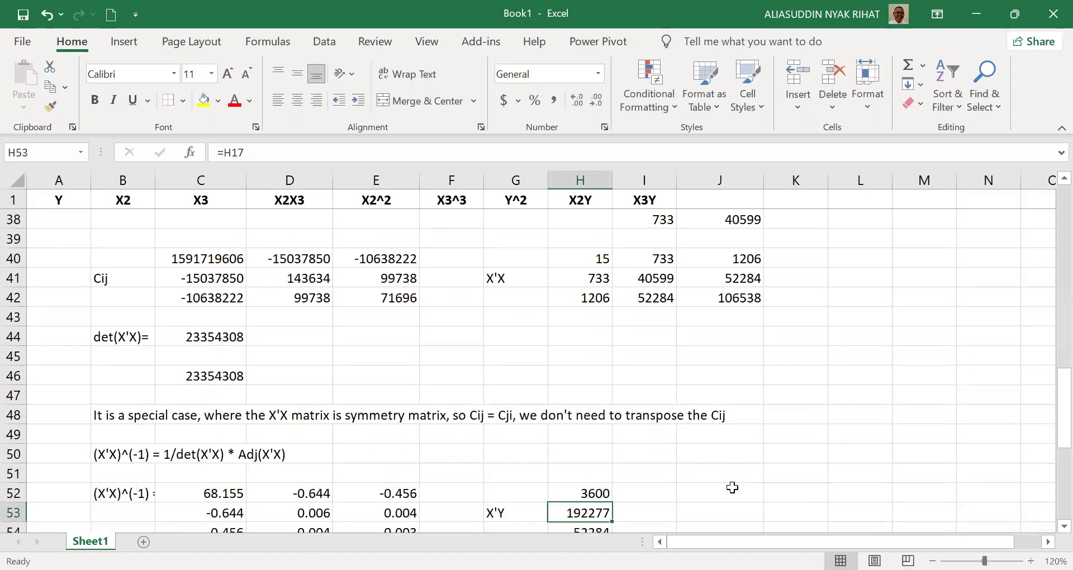
Trace the X'Y formulas in H53 and H54 to the X2Y and X3Y totals in row 17.
{"action": "key", "text": "F2"}
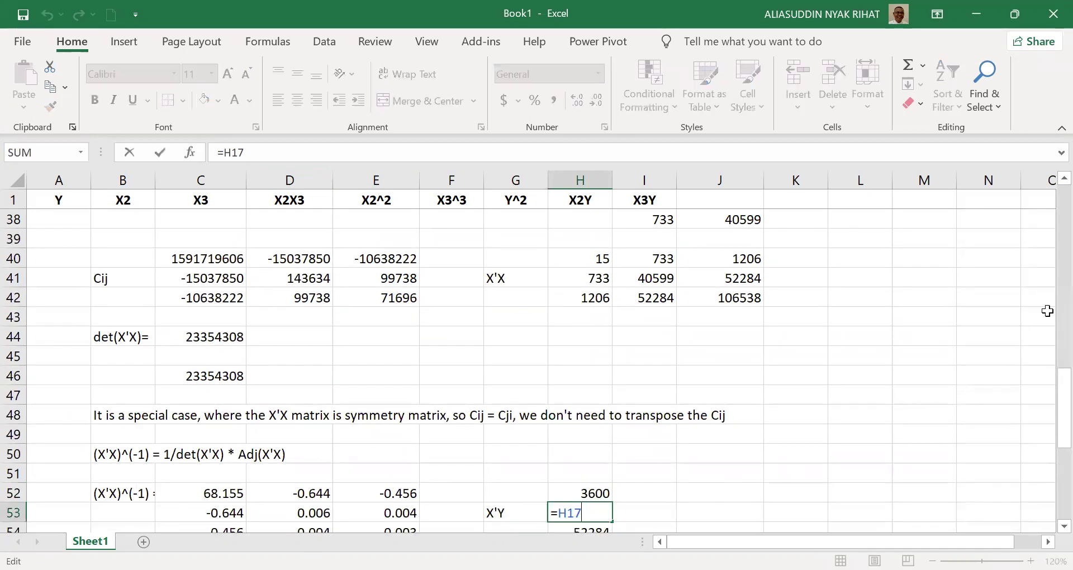
{"action": "scroll", "coordinate": [1047, 236], "scroll_direction": "up", "scroll_amount": 11}
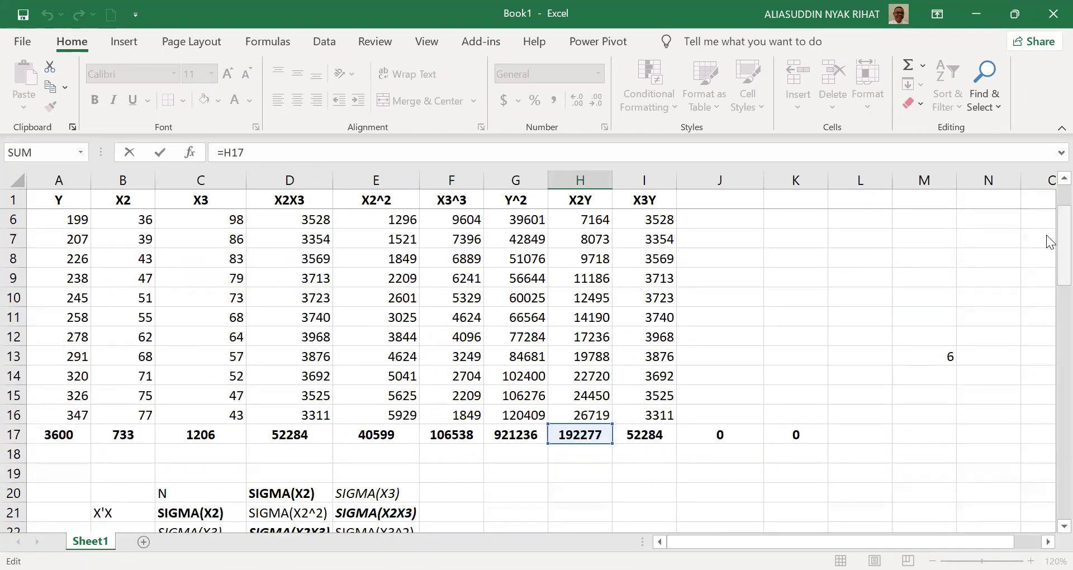
{"action": "key", "text": "Return"}
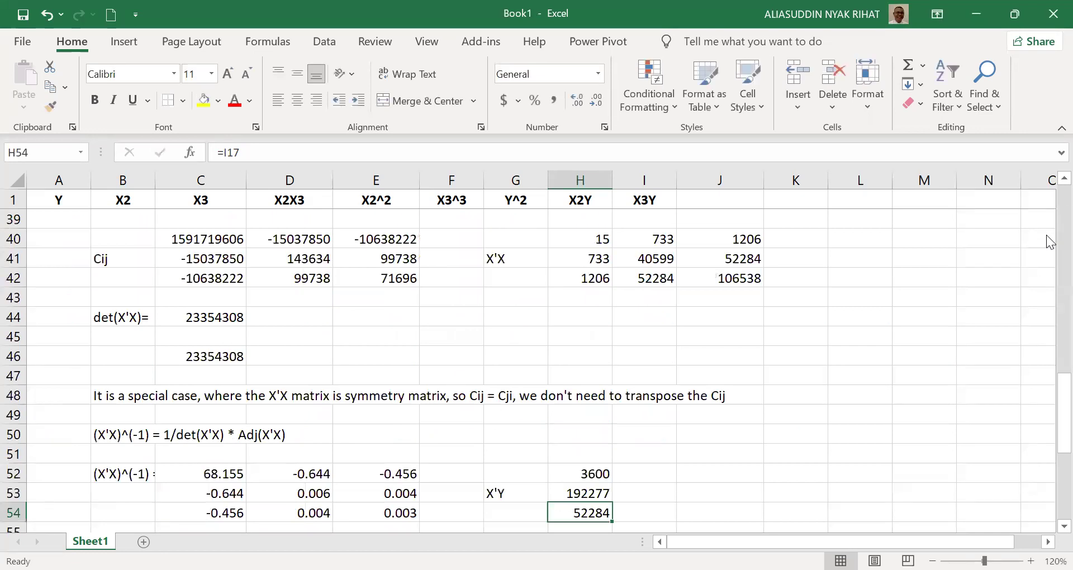
{"action": "key", "text": "F2"}
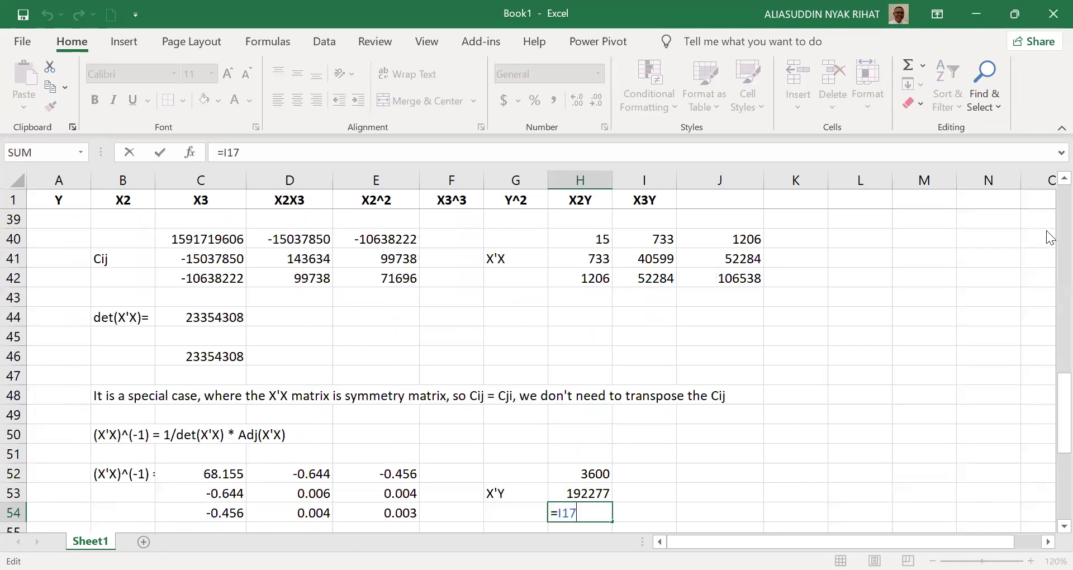
{"action": "scroll", "coordinate": [1047, 234], "scroll_direction": "up", "scroll_amount": 11}
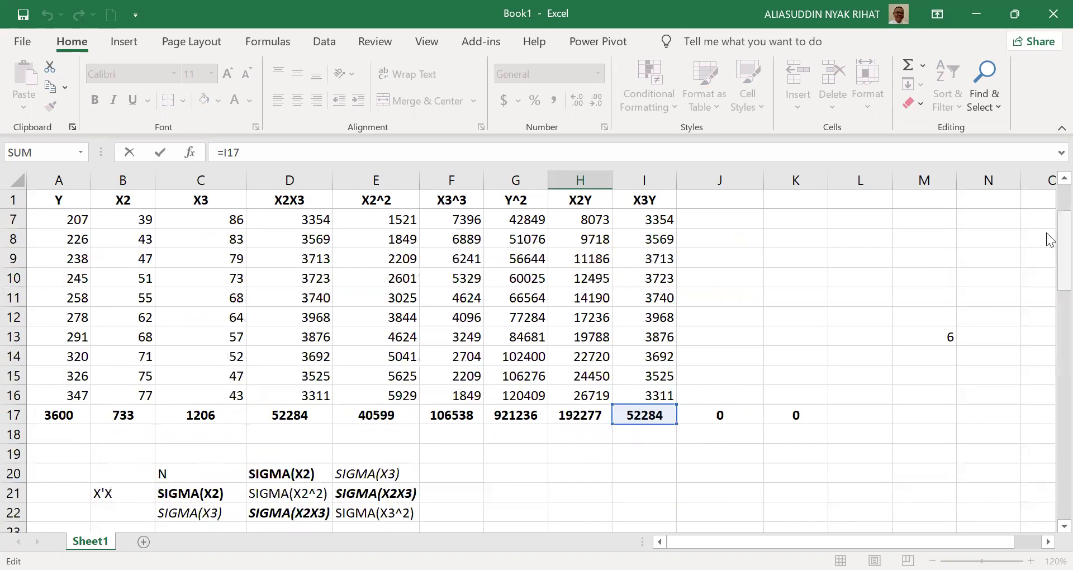
{"action": "key", "text": "Return"}
Check the first-row formulas of the X2Y and X3Y columns in H2 and I2 against their source columns.
{"action": "key", "text": "Up"}
{"action": "key", "text": "Up"}
{"action": "key", "text": "Up"}
{"action": "key", "text": "Up"}
{"action": "key", "text": "Up"}
{"action": "key", "text": "Up"}
{"action": "key", "text": "Up"}
{"action": "key", "text": "Up"}
{"action": "key", "text": "Up"}
{"action": "key", "text": "Up"}
{"action": "key", "text": "Up"}
{"action": "key", "text": "Up"}
{"action": "key", "text": "Up"}
{"action": "key", "text": "Up"}
{"action": "key", "text": "Up"}
{"action": "key", "text": "Up"}
{"action": "key", "text": "Up"}
{"action": "key", "text": "Up"}
{"action": "key", "text": "Up"}
{"action": "key", "text": "Up"}
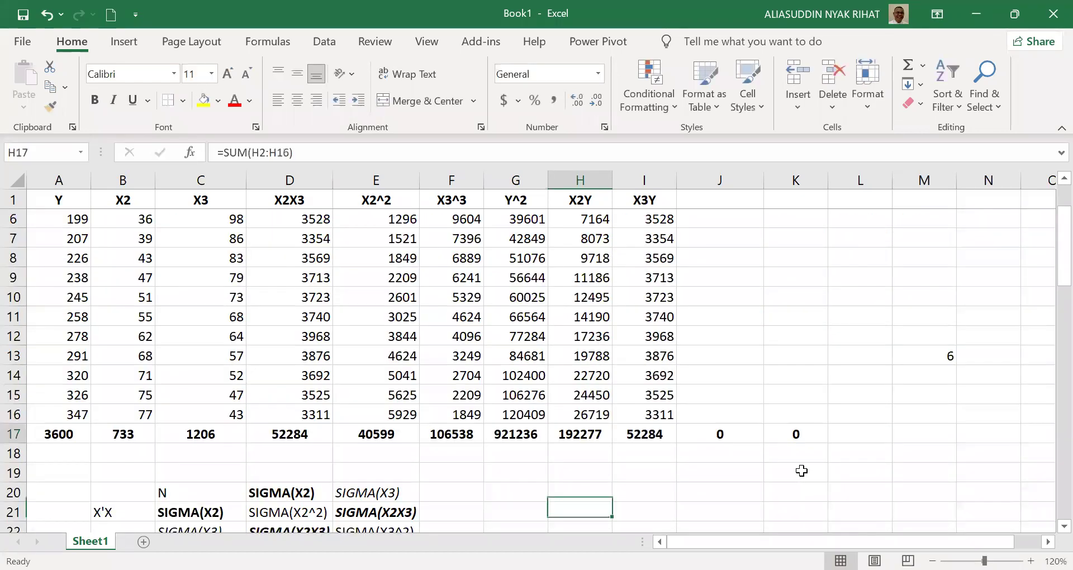
{"action": "key", "text": "Up"}
{"action": "key", "text": "Up"}
{"action": "key", "text": "Up"}
{"action": "key", "text": "Up"}
{"action": "key", "text": "Up"}
{"action": "key", "text": "Up"}
{"action": "key", "text": "Up"}
{"action": "key", "text": "Up"}
{"action": "key", "text": "Up"}
{"action": "key", "text": "Up"}
{"action": "key", "text": "Up"}
{"action": "key", "text": "Up"}
{"action": "key", "text": "Up"}
{"action": "key", "text": "Up"}
{"action": "key", "text": "Up"}
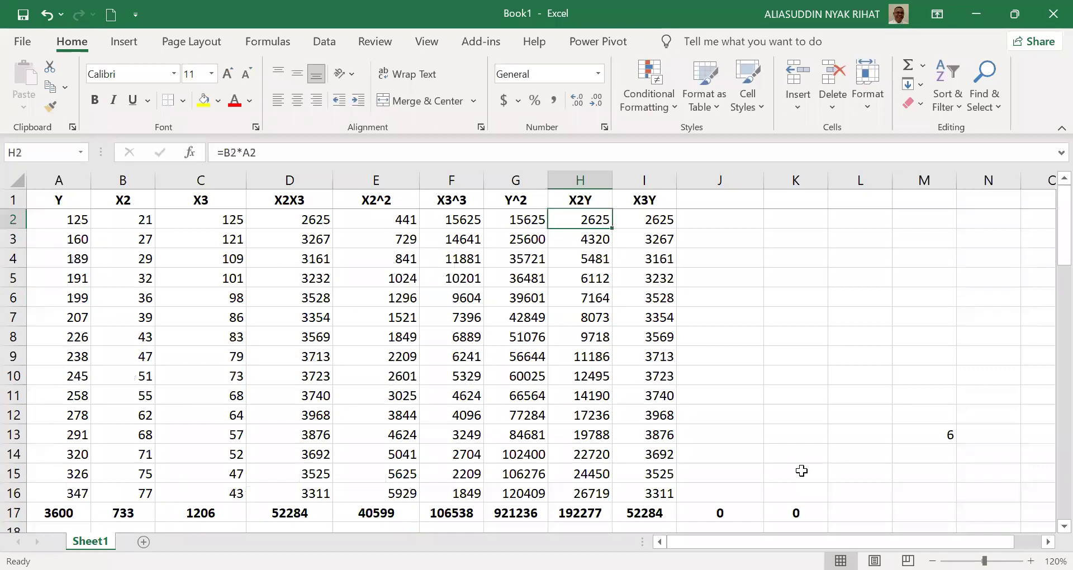
{"action": "key", "text": "F2"}
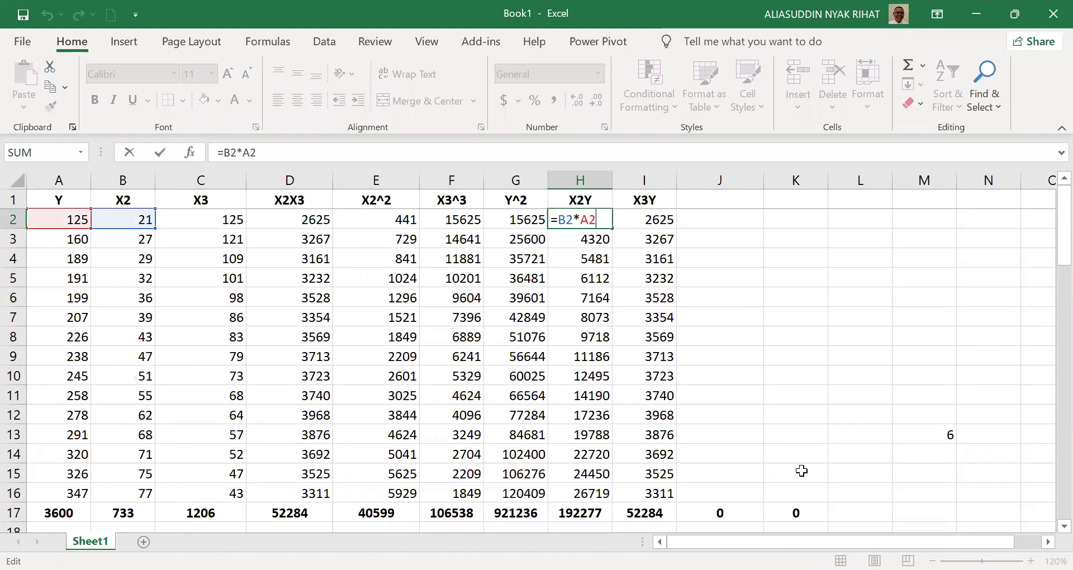
{"action": "key", "text": "Escape"}
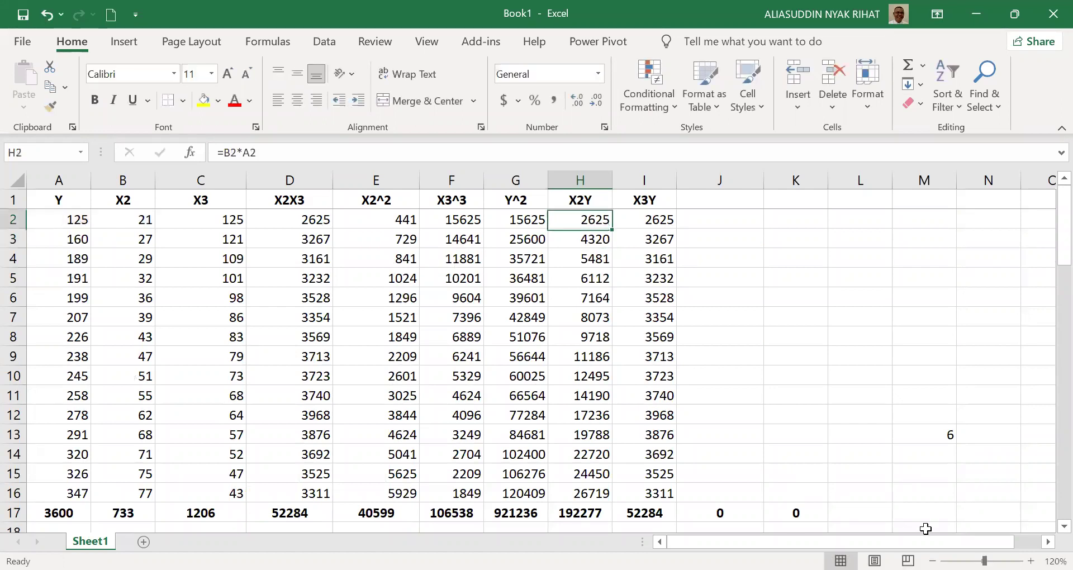
{"action": "key", "text": "Right"}
{"action": "key", "text": "F2"}
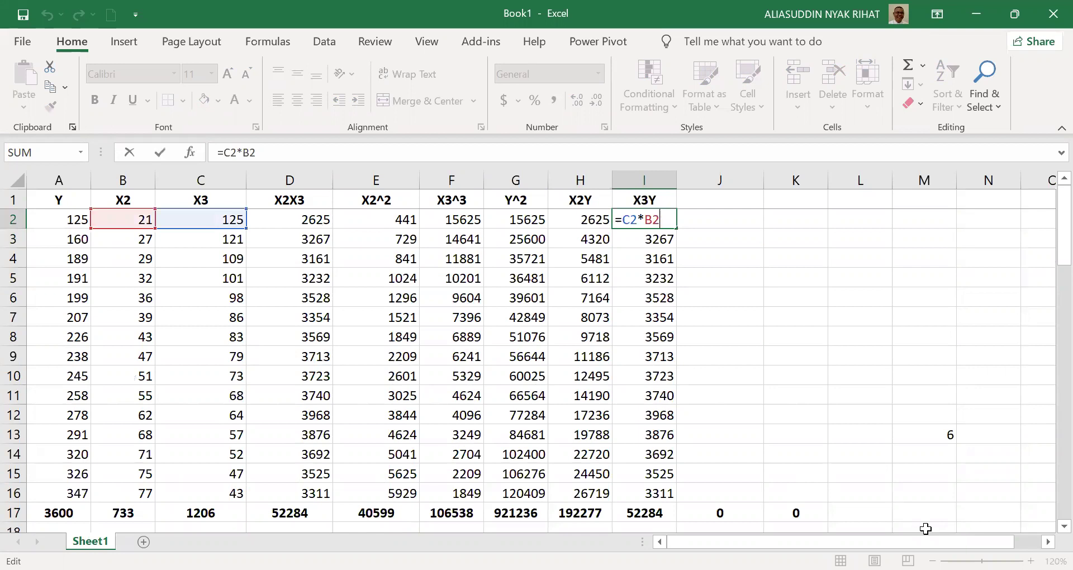
{"action": "key", "text": "Escape"}
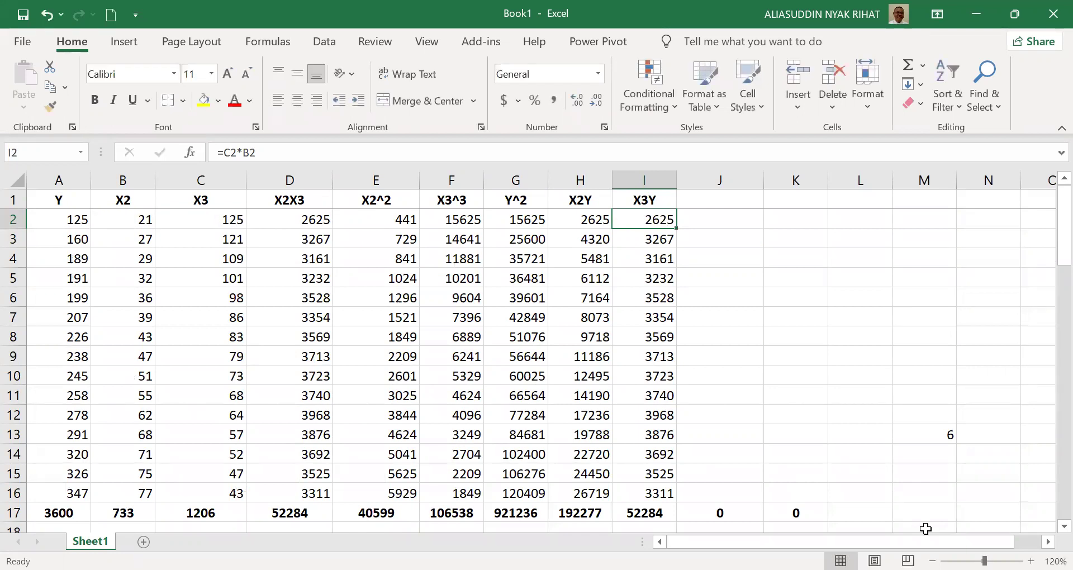
Replace the X3Y formula in I2 with =C2*A2 so it multiplies X3 by Y.
{"action": "type", "text": "="}
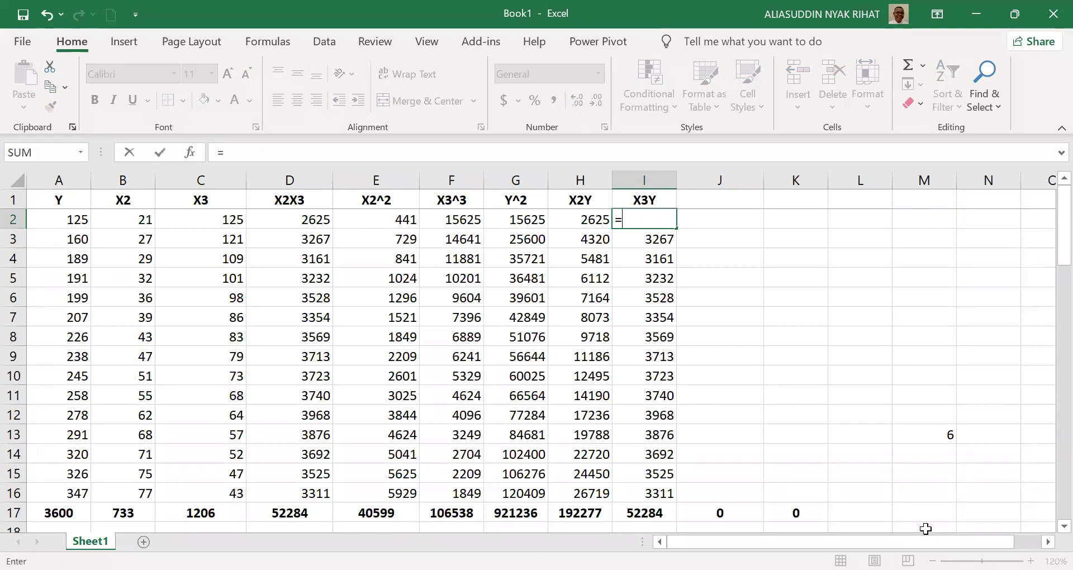
{"action": "left_click", "coordinate": [205, 221]}
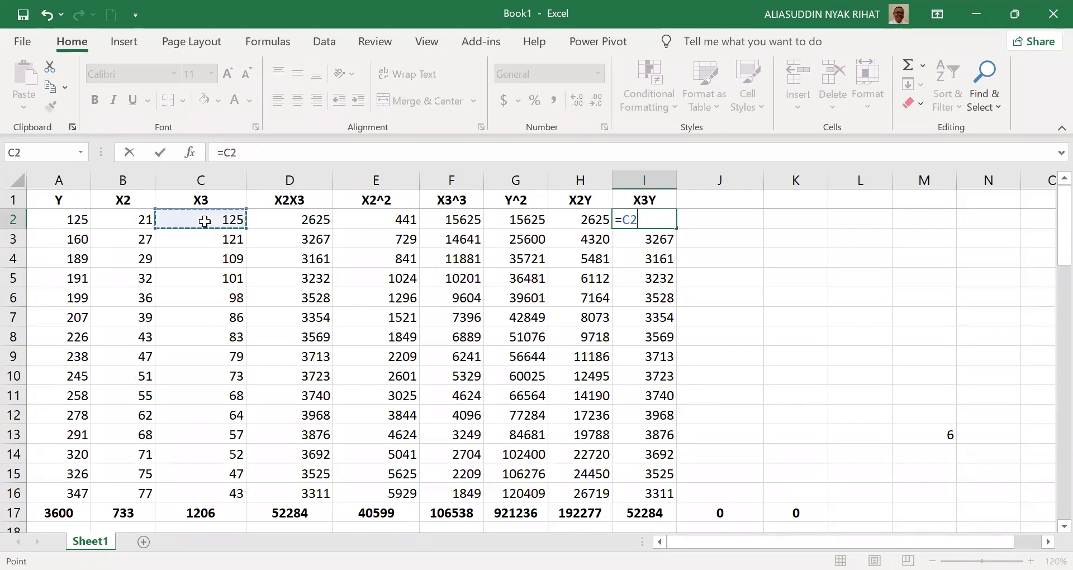
{"action": "type", "text": "*"}
{"action": "left_click", "coordinate": [55, 220]}
{"action": "key", "text": "Return"}
{"action": "key", "text": "Up"}
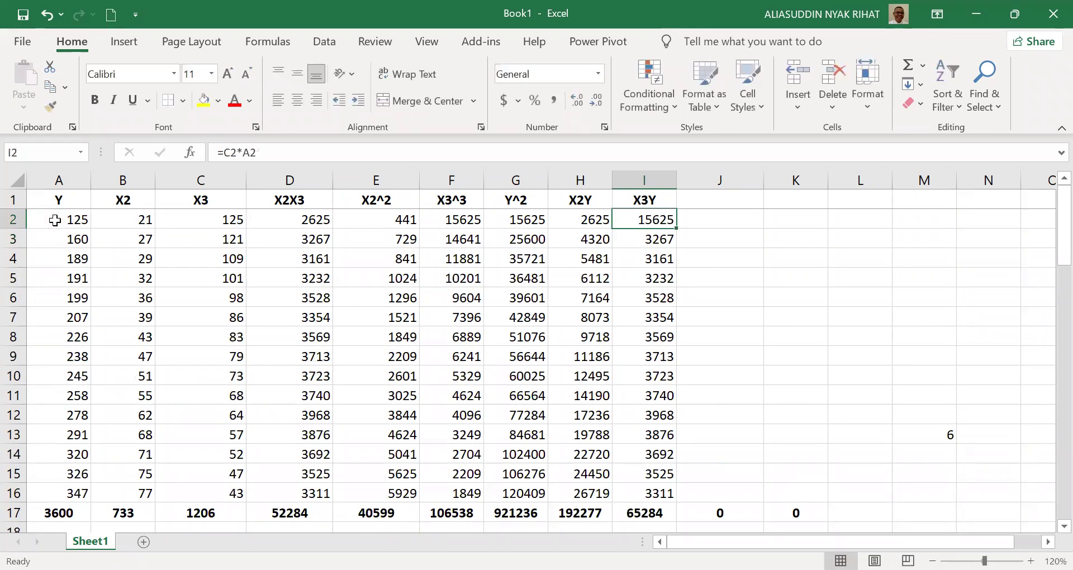
Check the old X3Y formula in I3, and fill the corrected I2 formula down through I16.
{"action": "left_click", "coordinate": [656, 241]}
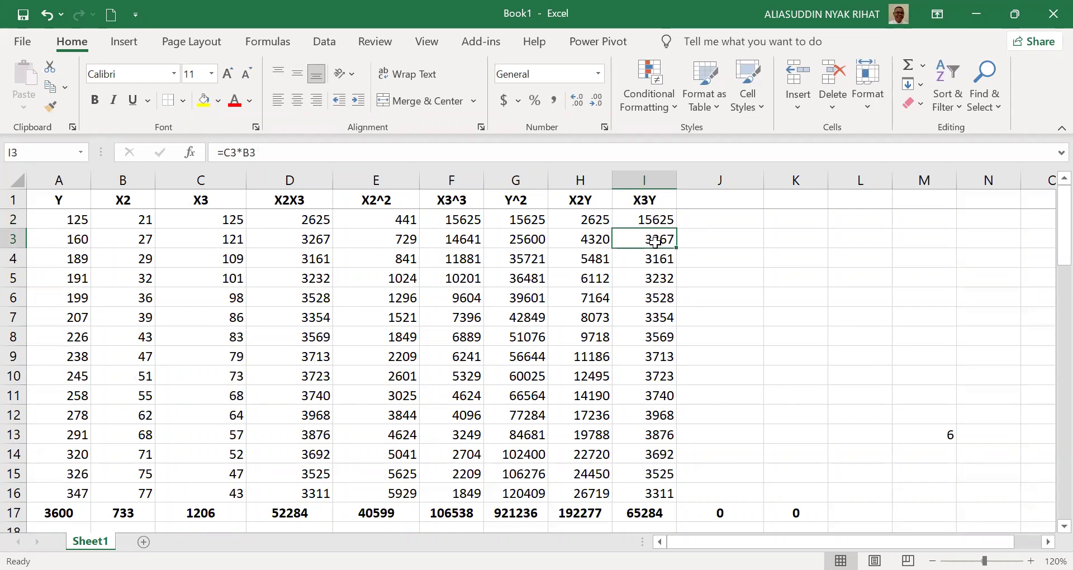
{"action": "double_click", "coordinate": [655, 241]}
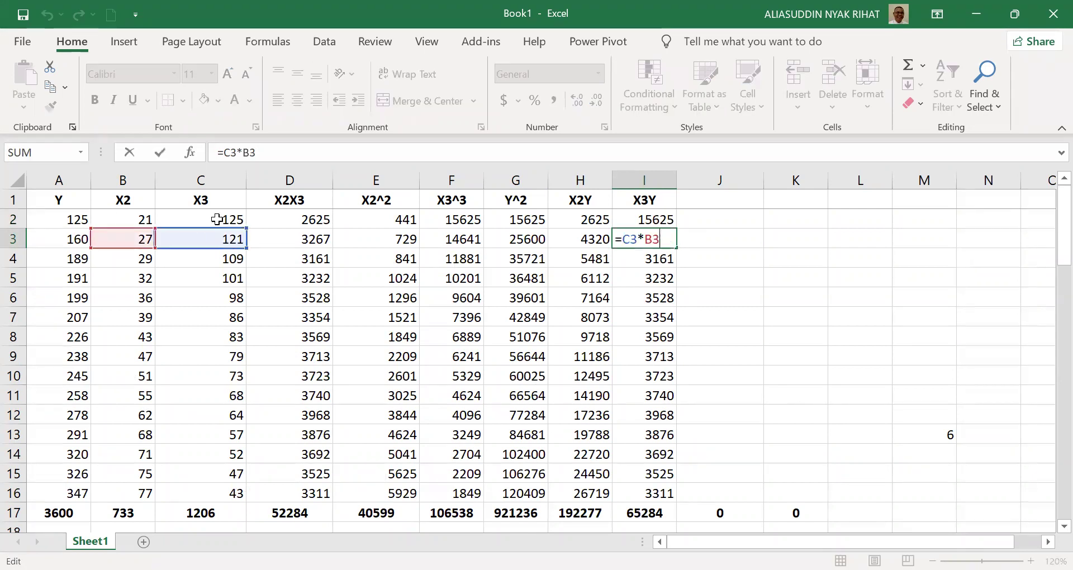
{"action": "left_click", "coordinate": [657, 219]}
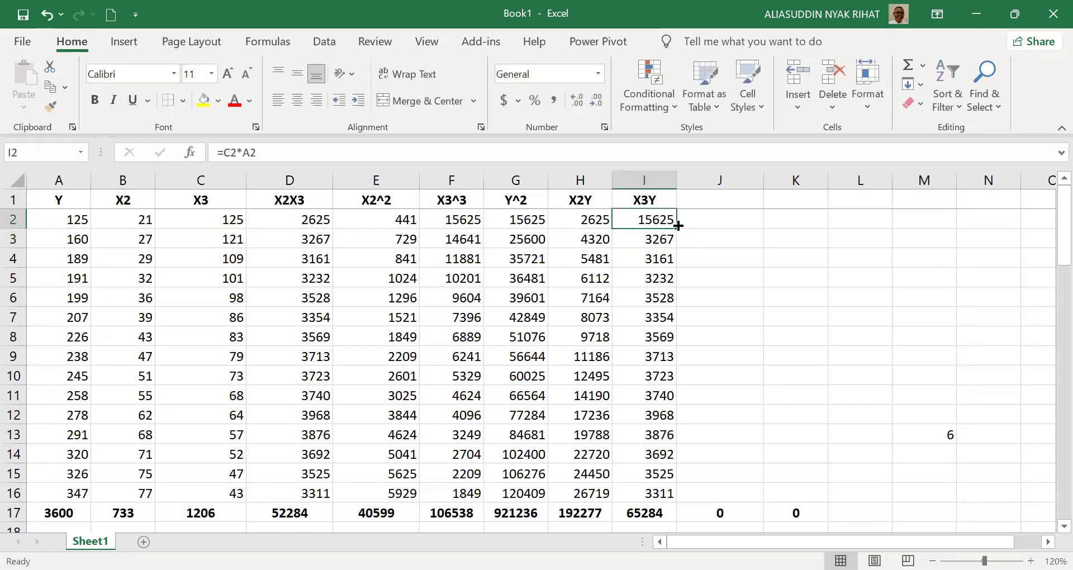
{"action": "double_click", "coordinate": [675, 225]}
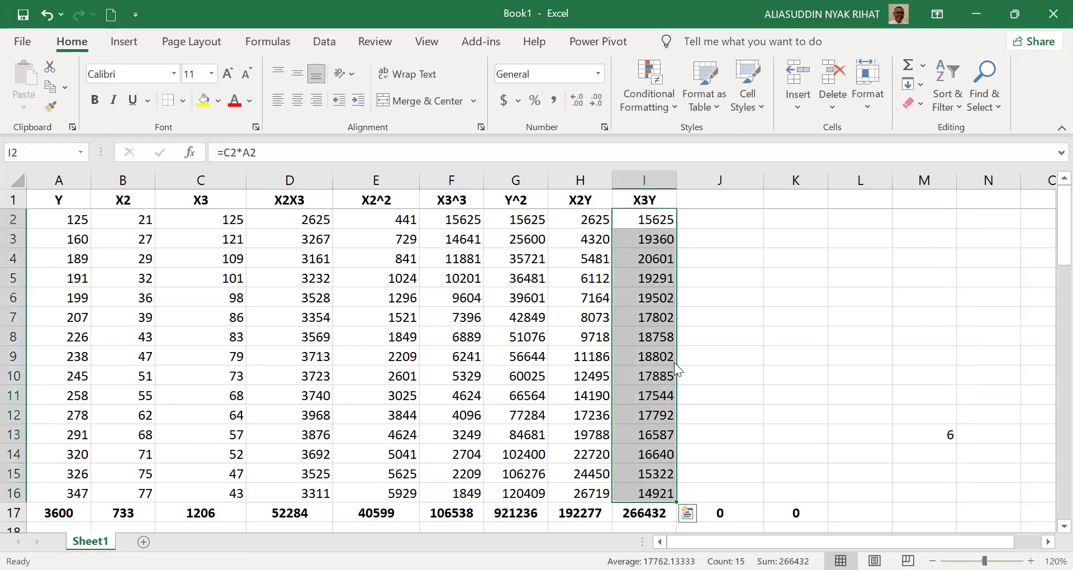
Review the recalculated X'Y vector, Beta estimates and u'u terms in rows 52 to 63.
{"action": "key", "text": "Page_Down"}
{"action": "key", "text": "Page_Down"}
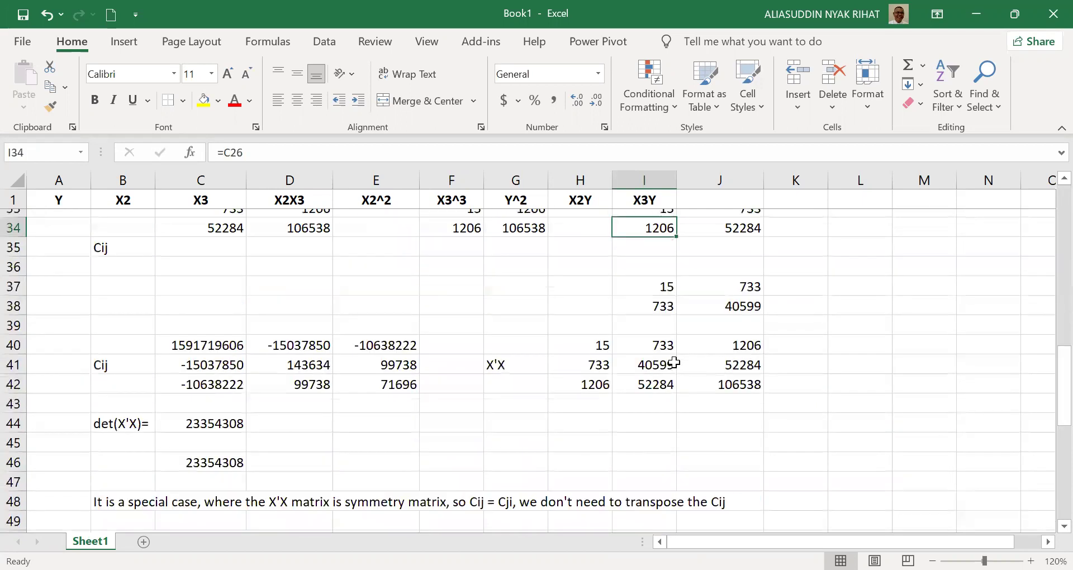
{"action": "key", "text": "Page_Down"}
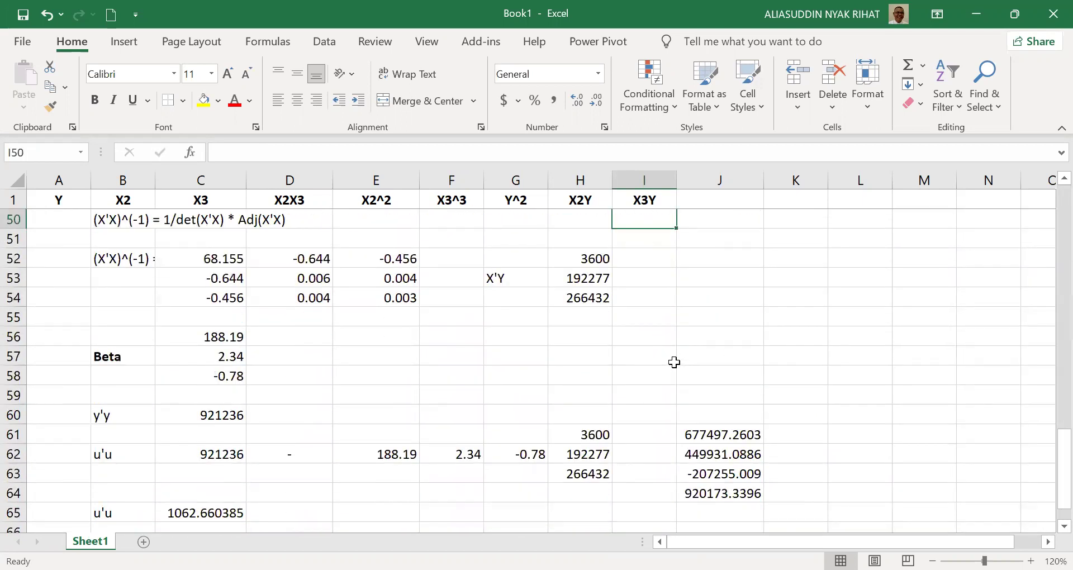
{"action": "key", "text": "Down"}
{"action": "key", "text": "Left"}
{"action": "key", "text": "Down"}
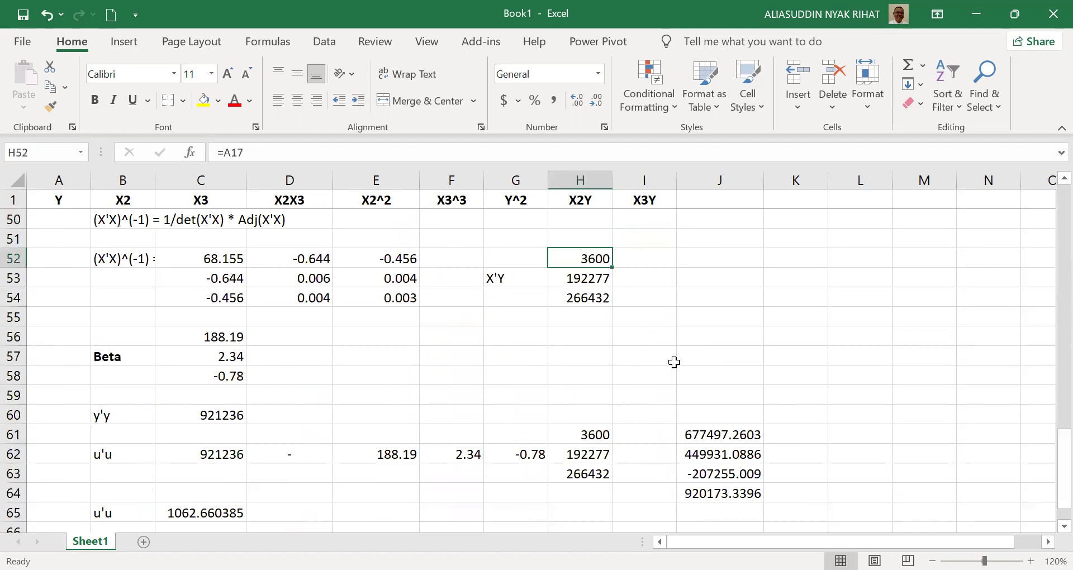
{"action": "key", "text": "Down"}
{"action": "key", "text": "Down"}
{"action": "key", "text": "Down"}
{"action": "key", "text": "Down"}
{"action": "key", "text": "Down"}
{"action": "key", "text": "Down"}
{"action": "key", "text": "Down"}
{"action": "key", "text": "Down"}
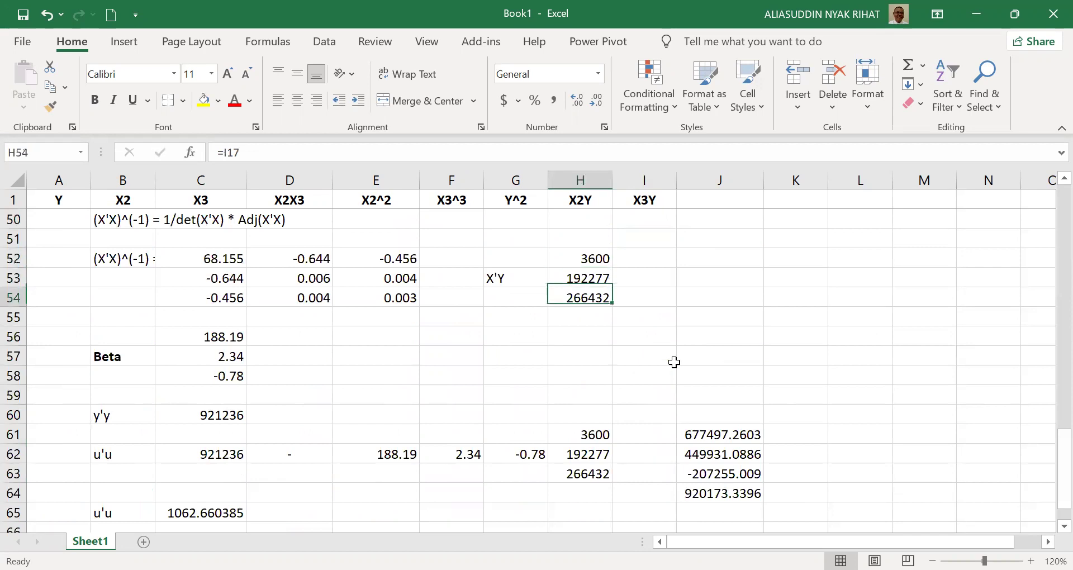
{"action": "key", "text": "Down"}
{"action": "key", "text": "Down"}
{"action": "key", "text": "Down"}
{"action": "key", "text": "Down"}
{"action": "key", "text": "Down"}
{"action": "key", "text": "Down"}
{"action": "key", "text": "Down"}
{"action": "key", "text": "Down"}
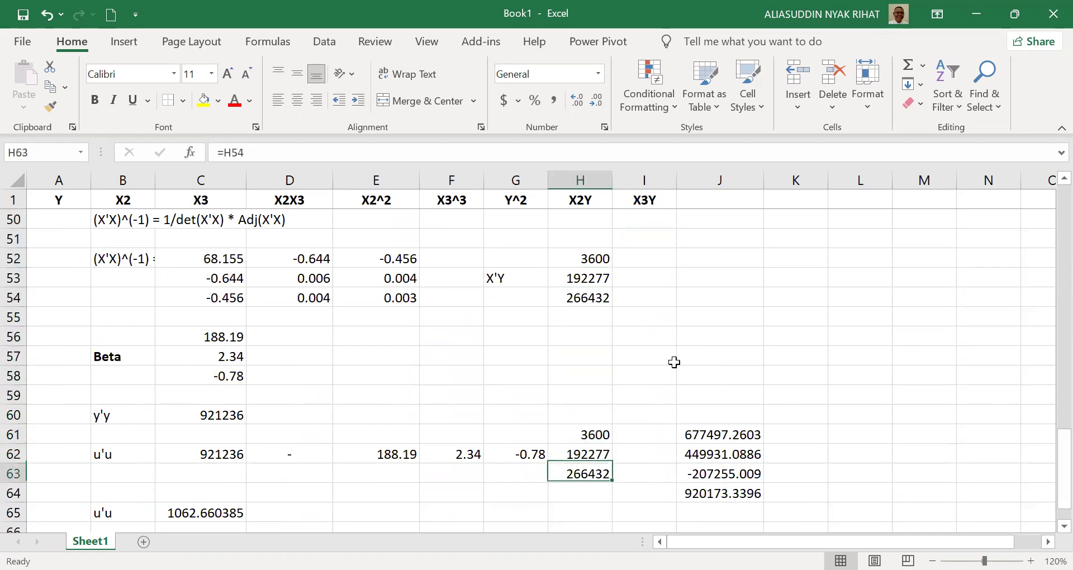
Examine the sigma^2 formula in C67 and the u'u formula in C65.
{"action": "key", "text": "Left"}
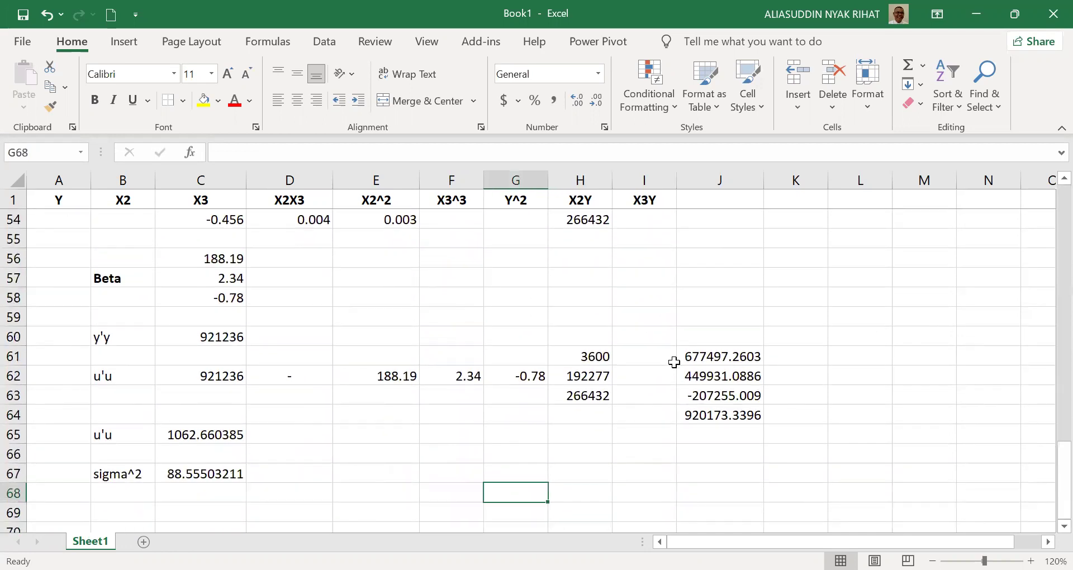
{"action": "key", "text": "Home"}
{"action": "key", "text": "Up"}
{"action": "key", "text": "Up"}
{"action": "key", "text": "Up"}
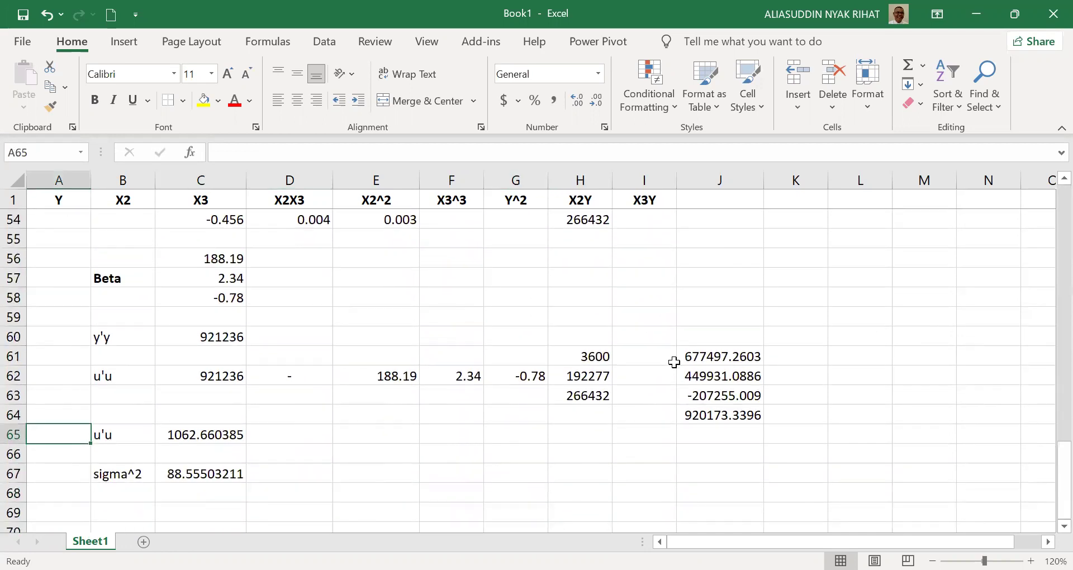
{"action": "key", "text": "Right"}
{"action": "key", "text": "Right"}
{"action": "key", "text": "Down"}
{"action": "key", "text": "Down"}
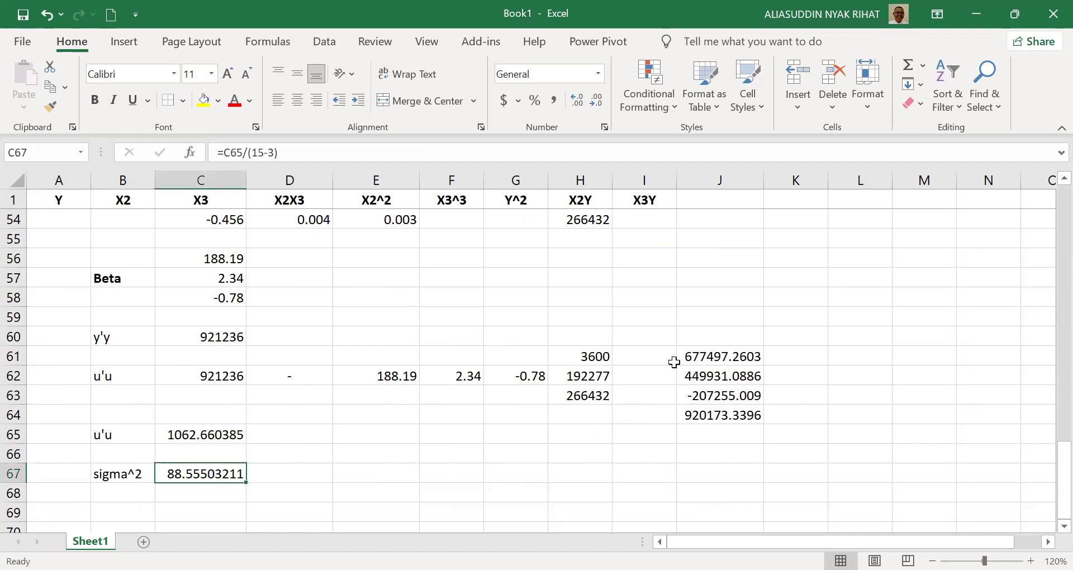
{"action": "key", "text": "Up"}
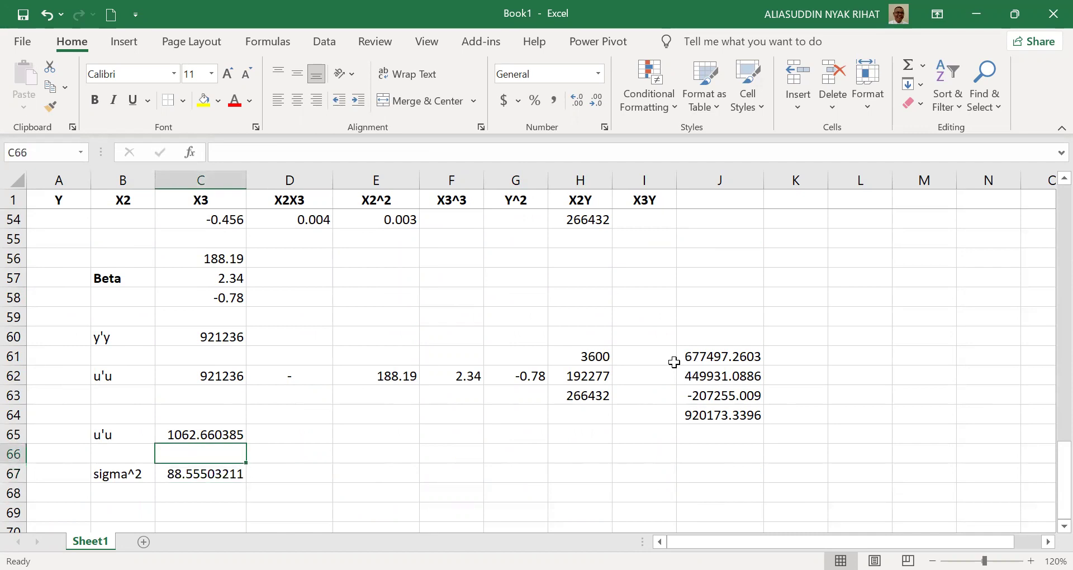
{"action": "key", "text": "Up"}
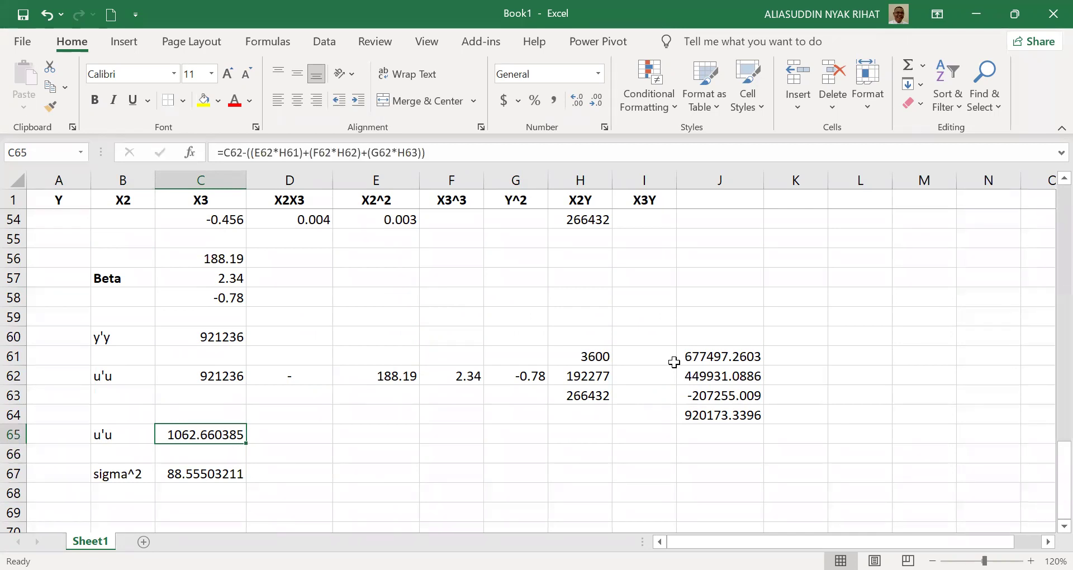
Enter the label "var-cov(beta) =" in B69, below the sigma^2 row.
{"action": "key", "text": "Down"}
{"action": "key", "text": "Down"}
{"action": "key", "text": "Down"}
{"action": "key", "text": "Down"}
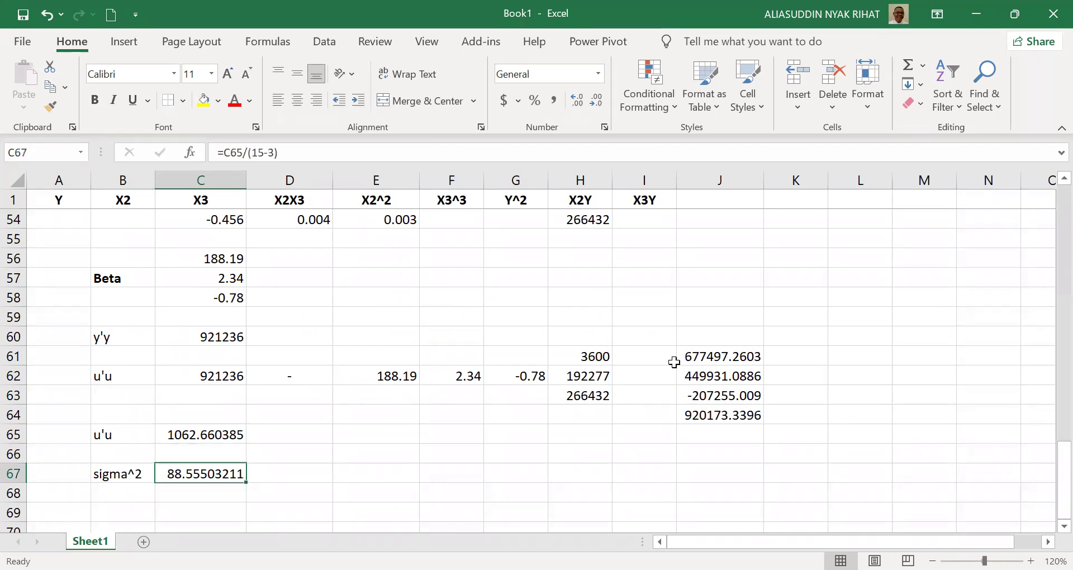
{"action": "key", "text": "Left"}
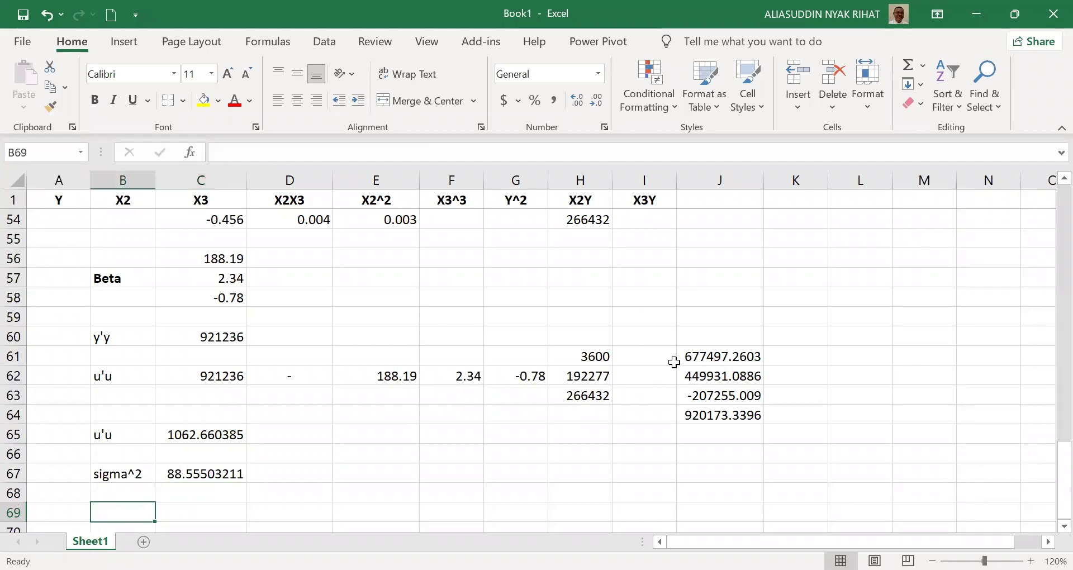
{"action": "type", "text": "Var"}
{"action": "key", "text": "BackSpace"}
{"action": "key", "text": "BackSpace"}
{"action": "key", "text": "BackSpace"}
{"action": "type", "text": "var-cov(beta)"}
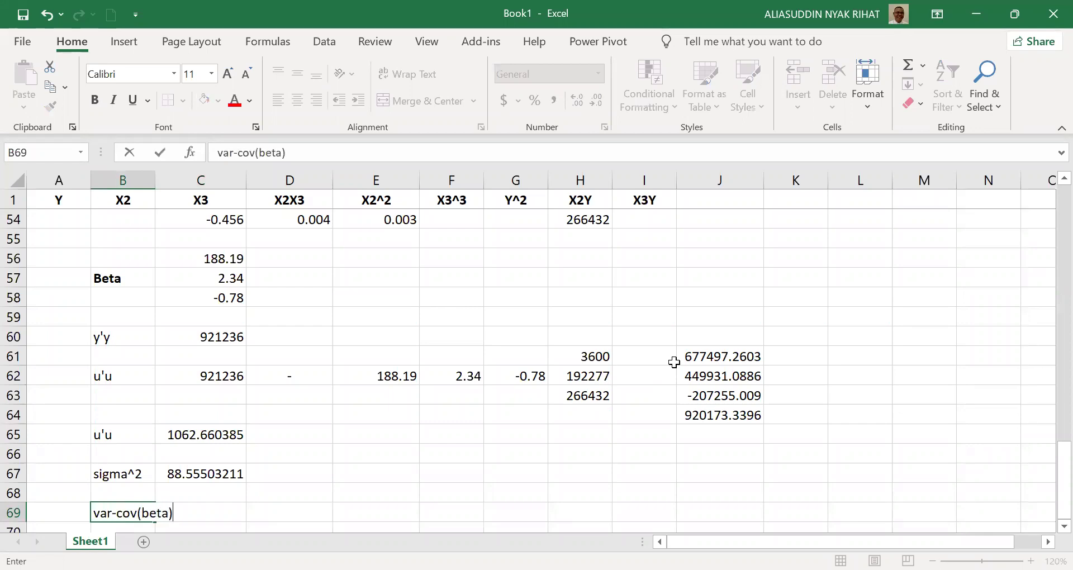
{"action": "key", "text": "Return"}
{"action": "key", "text": "Up"}
{"action": "key", "text": "F2"}
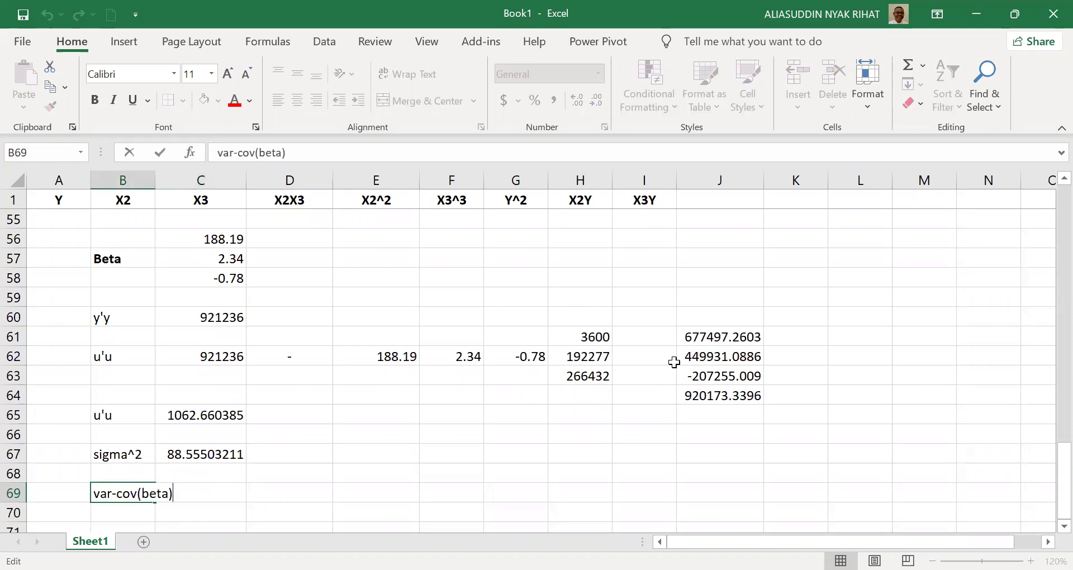
{"action": "type", "text": "="}
{"action": "key", "text": "Return"}
{"action": "key", "text": "Up"}
{"action": "key", "text": "Up"}
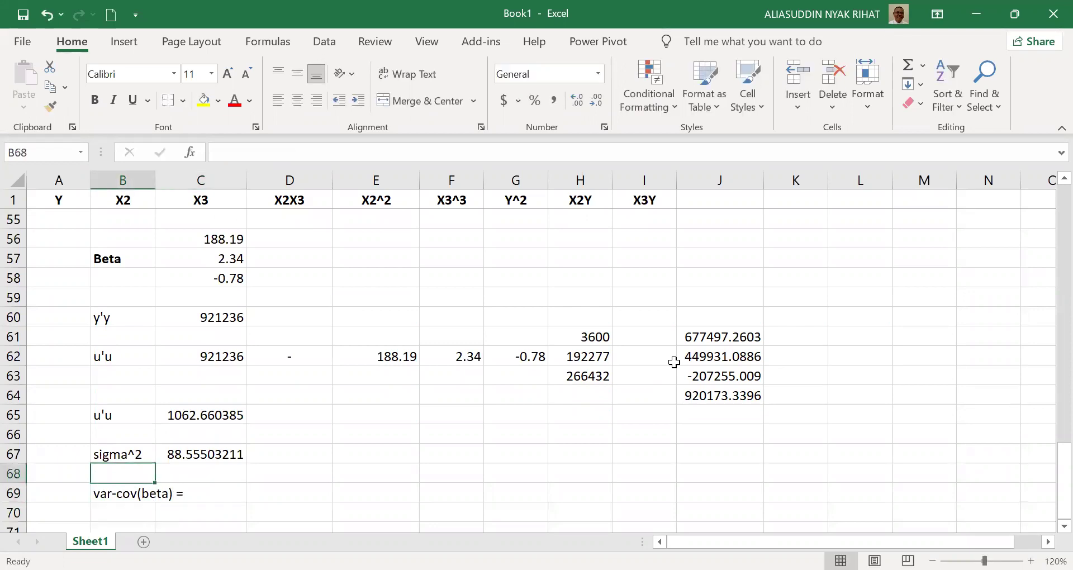
{"action": "key", "text": "Right"}
{"action": "key", "text": "Right"}
{"action": "key", "text": "Down"}
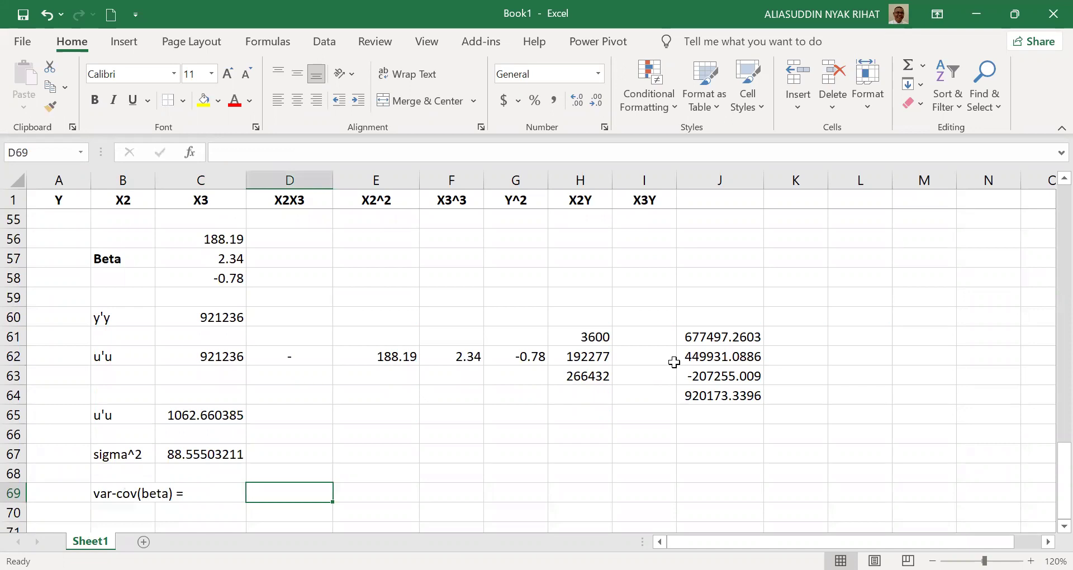
{"action": "type", "text": "=s"}
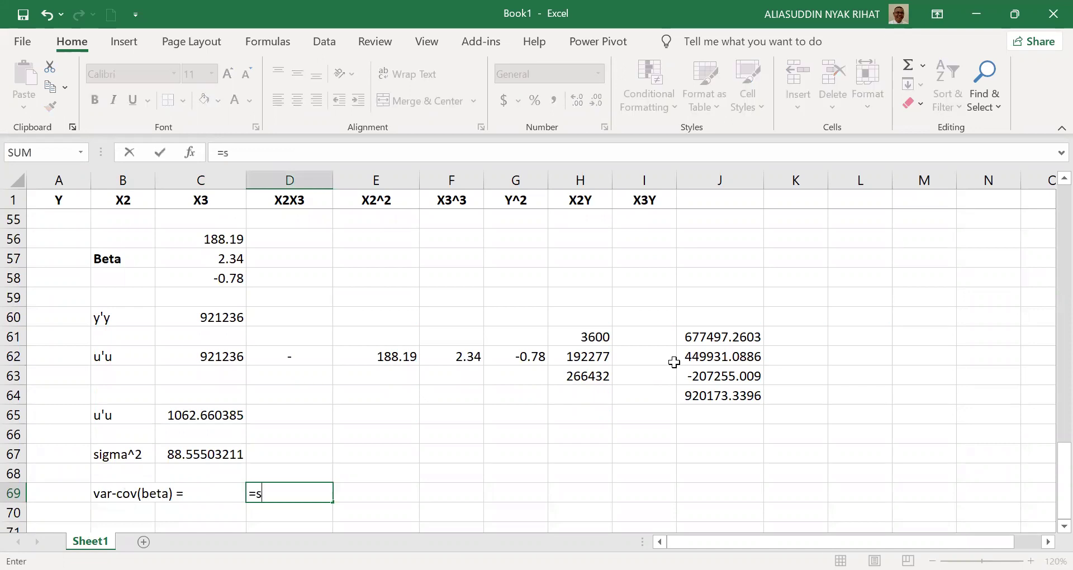
{"action": "key", "text": "Escape"}
Extend the label in B69 to read "var-cov(beta) = sigma^2*(X'X)^(-1)".
{"action": "key", "text": "Left"}
{"action": "key", "text": "Left"}
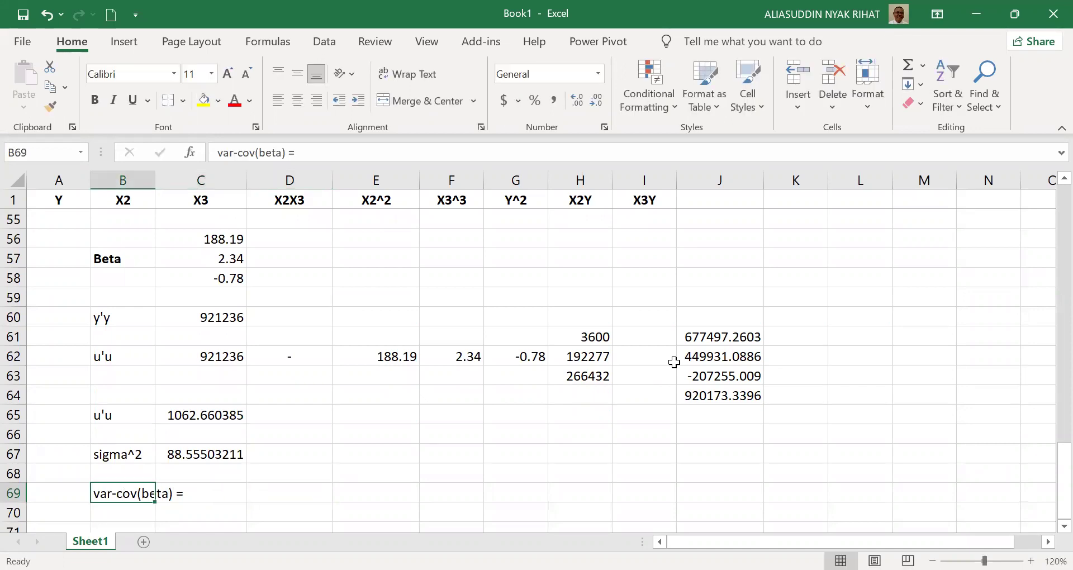
{"action": "key", "text": "F2"}
{"action": "type", "text": "sigma^2*("}
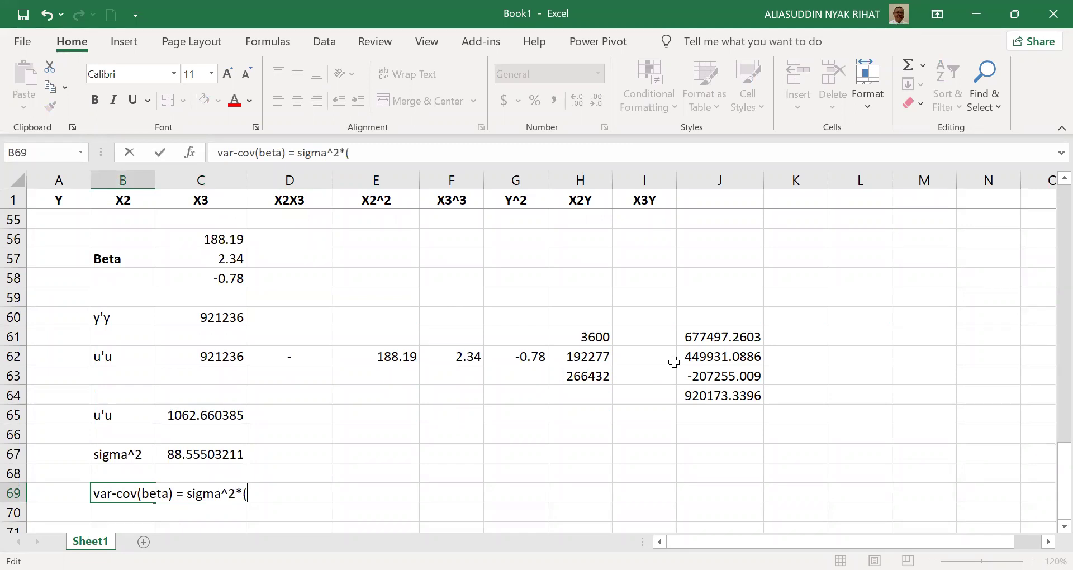
{"action": "type", "text": "X'X)^(-1)"}
{"action": "key", "text": "Return"}
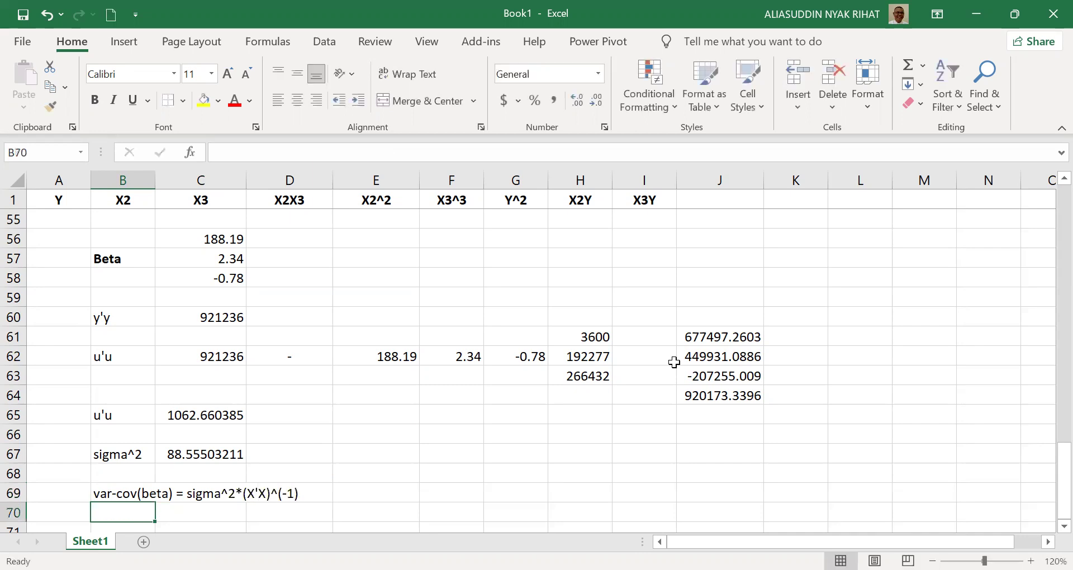
Enter the label "var-cov(beta) =" in B71, two rows below the formula label.
{"action": "key", "text": "Return"}
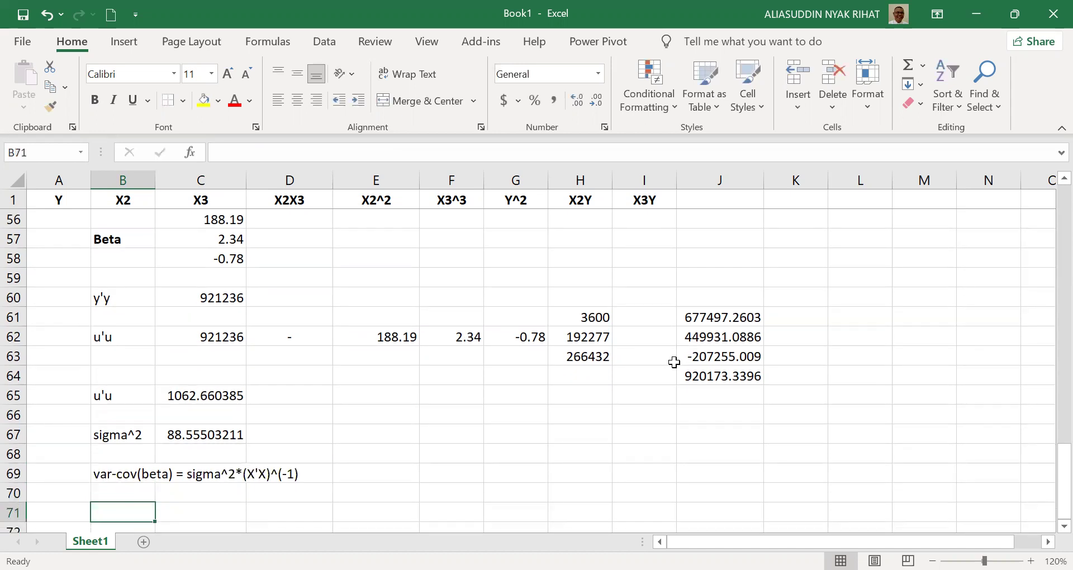
{"action": "type", "text": "var"}
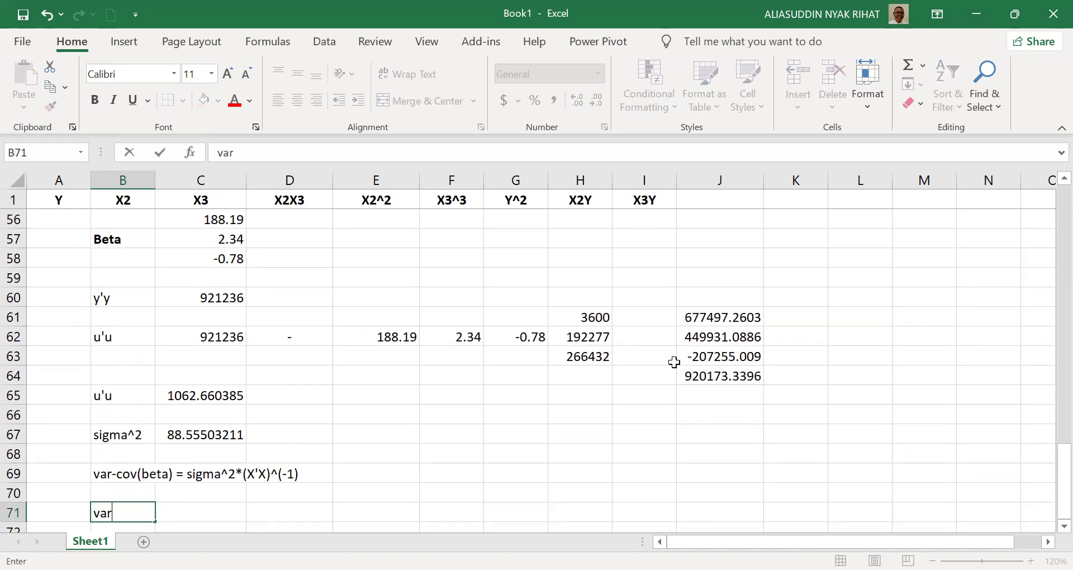
{"action": "type", "text": "="}
{"action": "key", "text": "BackSpace"}
{"action": "type", "text": "-cova"}
{"action": "key", "text": "BackSpace"}
{"action": "type", "text": "(bes"}
{"action": "key", "text": "BackSpace"}
{"action": "type", "text": "ta) ="}
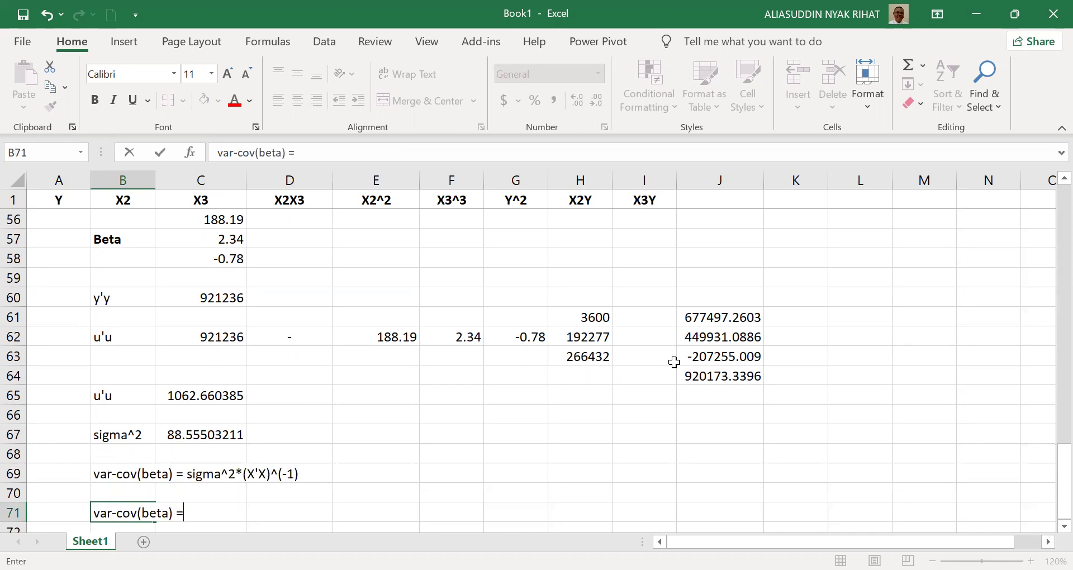
{"action": "key", "text": "Tab"}
{"action": "key", "text": "Tab"}
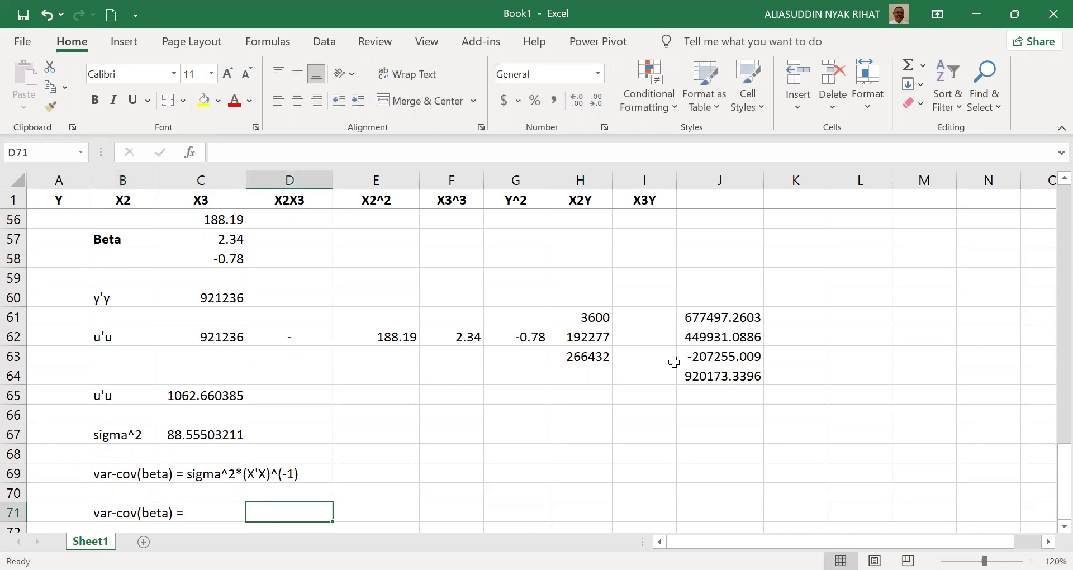
Check the sigma^2 cell C67 that the variance-covariance formula needs, and return to D71.
{"action": "left_click", "coordinate": [198, 435]}
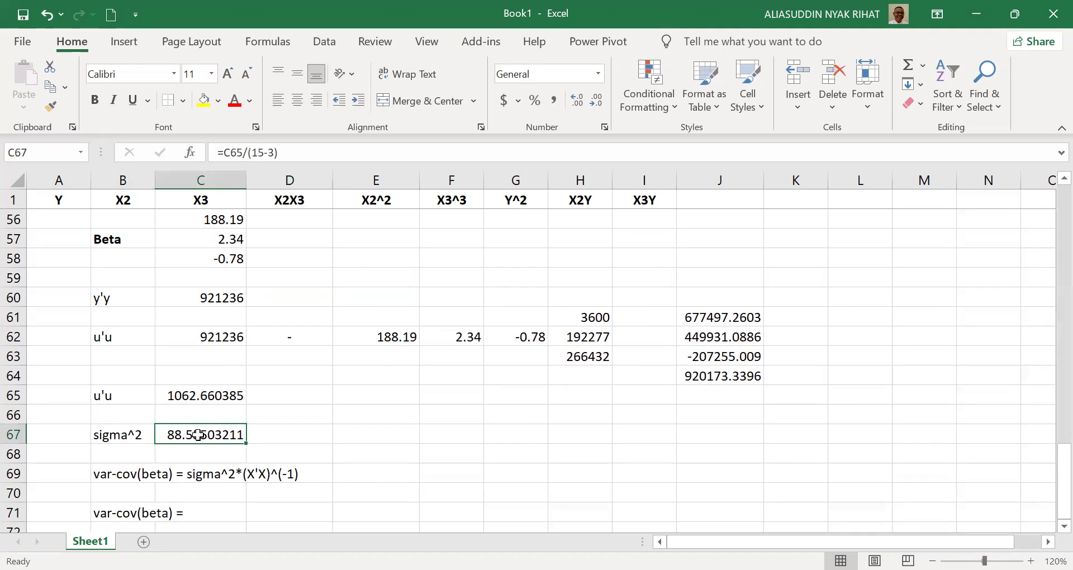
{"action": "key", "text": "Down"}
{"action": "key", "text": "Down"}
{"action": "key", "text": "Down"}
{"action": "key", "text": "Down"}
{"action": "key", "text": "Down"}
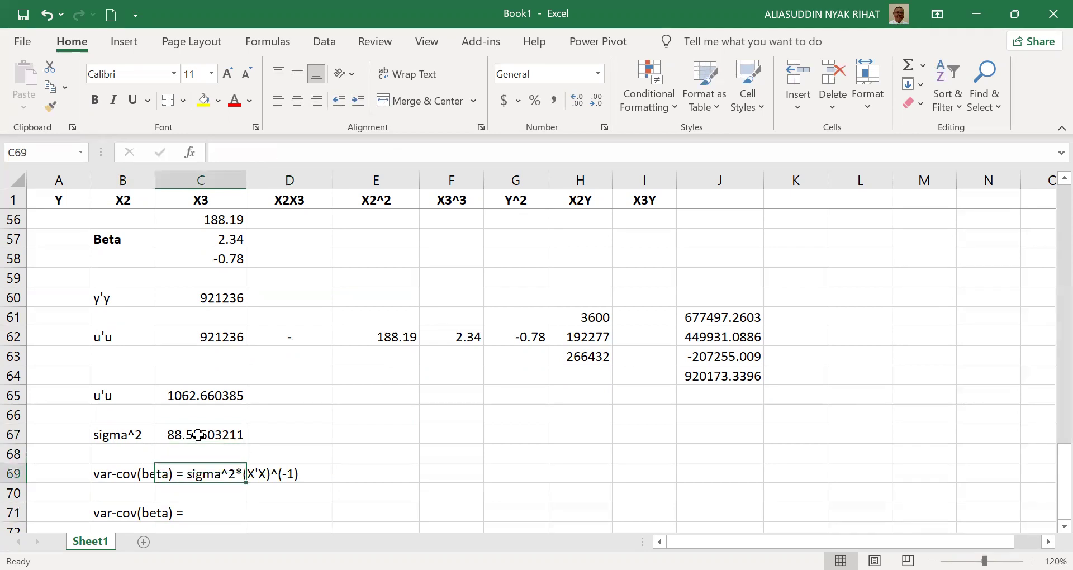
{"action": "key", "text": "Right"}
{"action": "key", "text": "Up"}
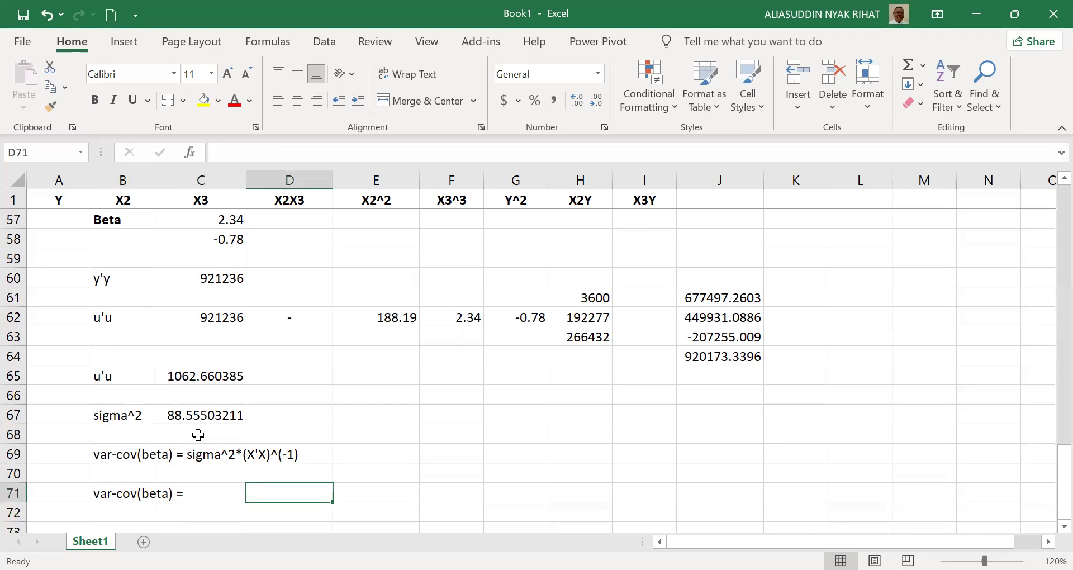
Enter =$C$67*C52 in D71, with sigma^2 as an absolute reference, and fill the formula across D71:F74.
{"action": "type", "text": "="}
{"action": "left_click", "coordinate": [185, 416]}
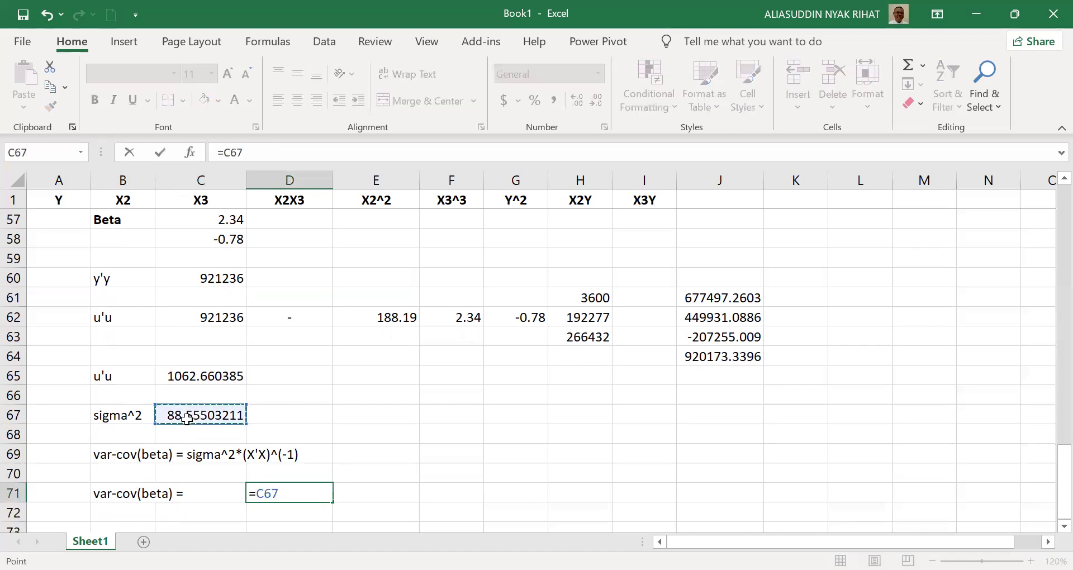
{"action": "key", "text": "F4"}
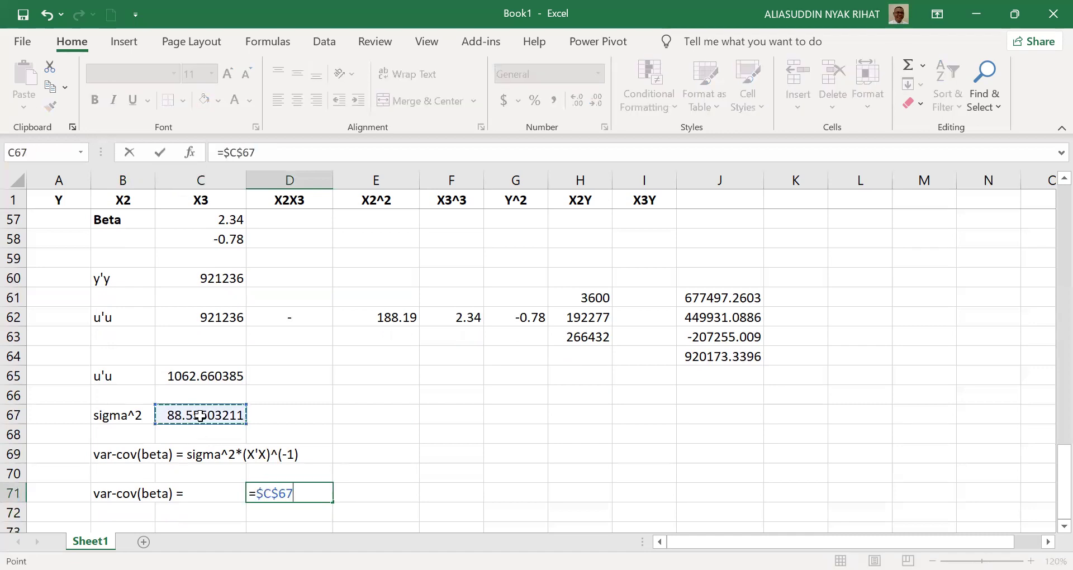
{"action": "type", "text": "*"}
{"action": "scroll", "coordinate": [432, 347], "scroll_direction": "up", "scroll_amount": 3}
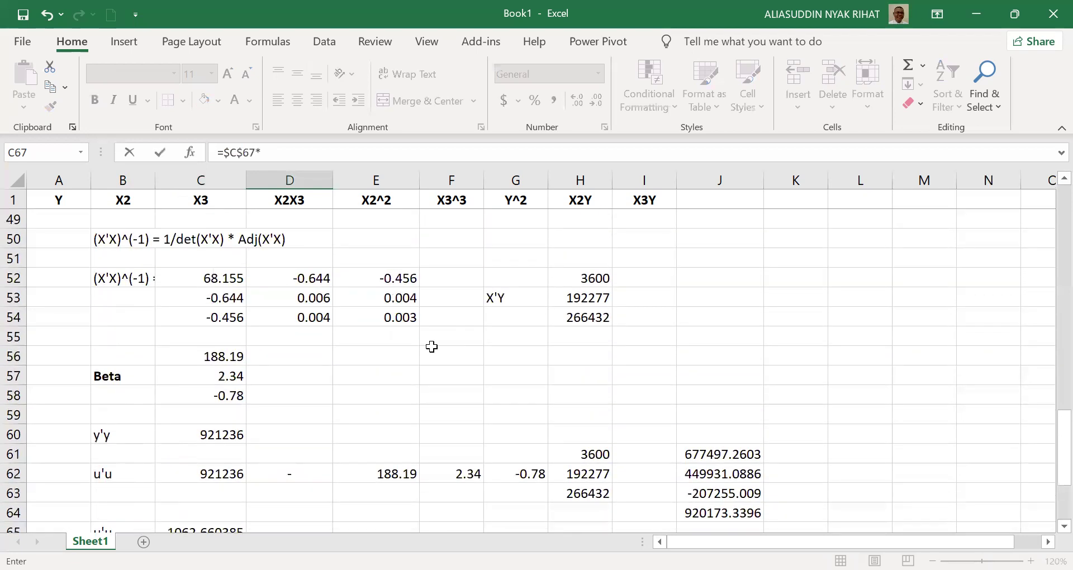
{"action": "left_click", "coordinate": [212, 281]}
{"action": "key", "text": "Return"}
{"action": "key", "text": "Up"}
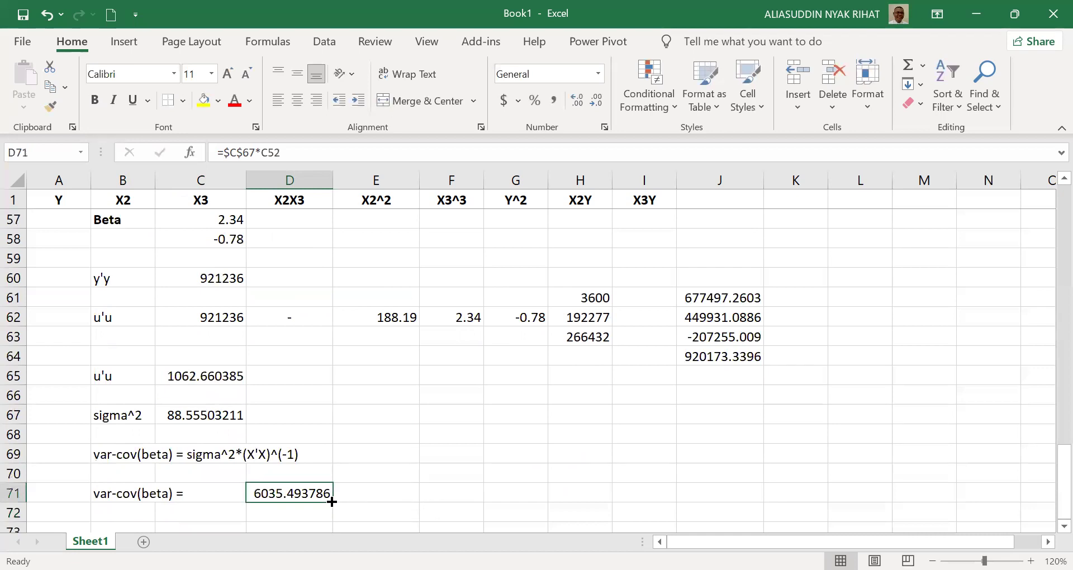
{"action": "left_click_drag", "start_coordinate": [332, 502], "coordinate": [477, 447]}
Move the "var-cov(beta) =" label from B71 to B72, beside the matrix's middle row.
{"action": "left_click", "coordinate": [105, 381]}
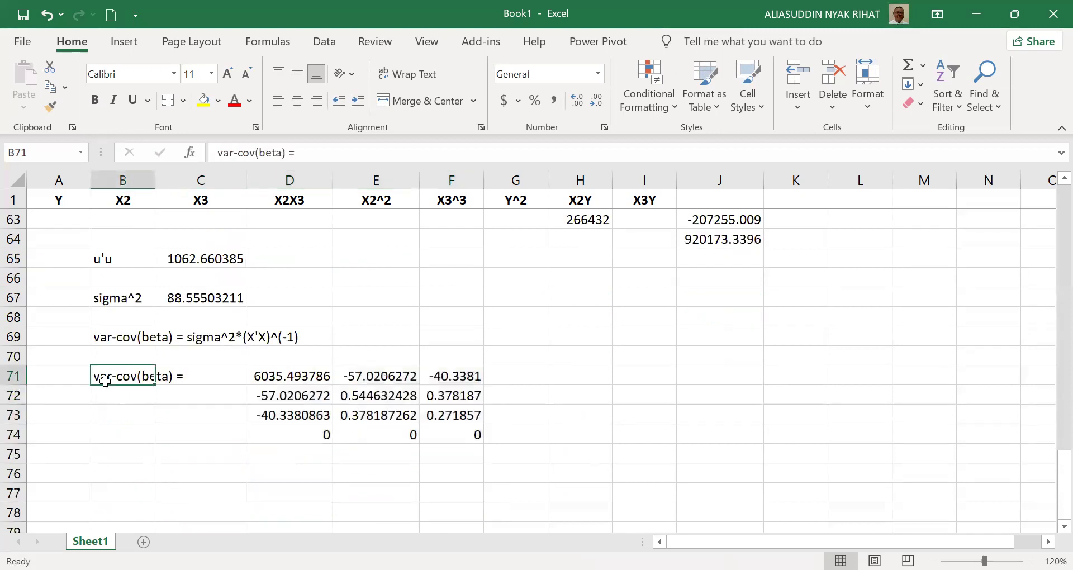
{"action": "key", "text": "ctrl+c"}
{"action": "key", "text": "Down"}
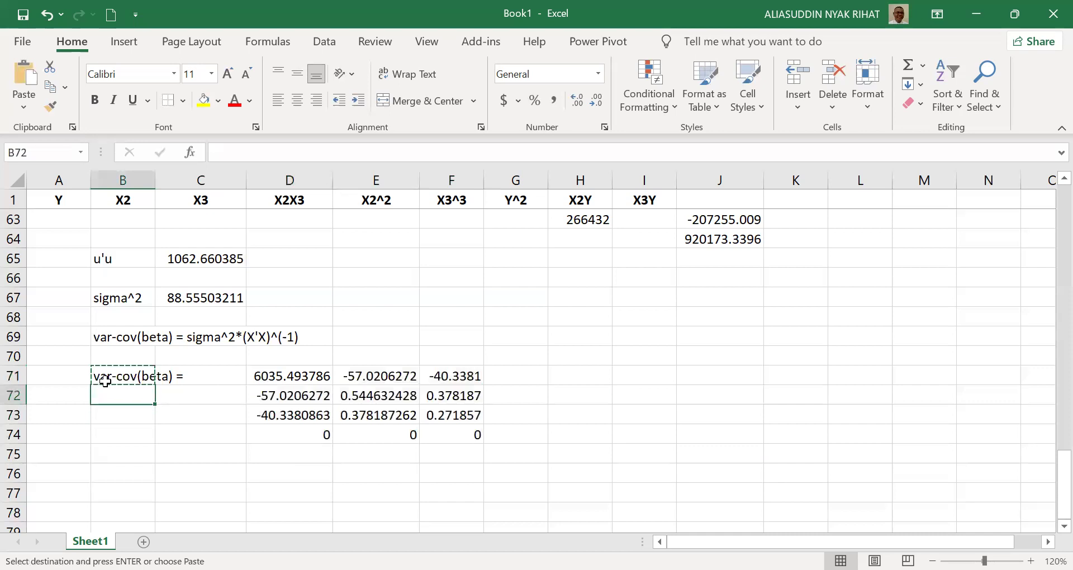
{"action": "key", "text": "Return"}
{"action": "left_click", "coordinate": [658, 430]}
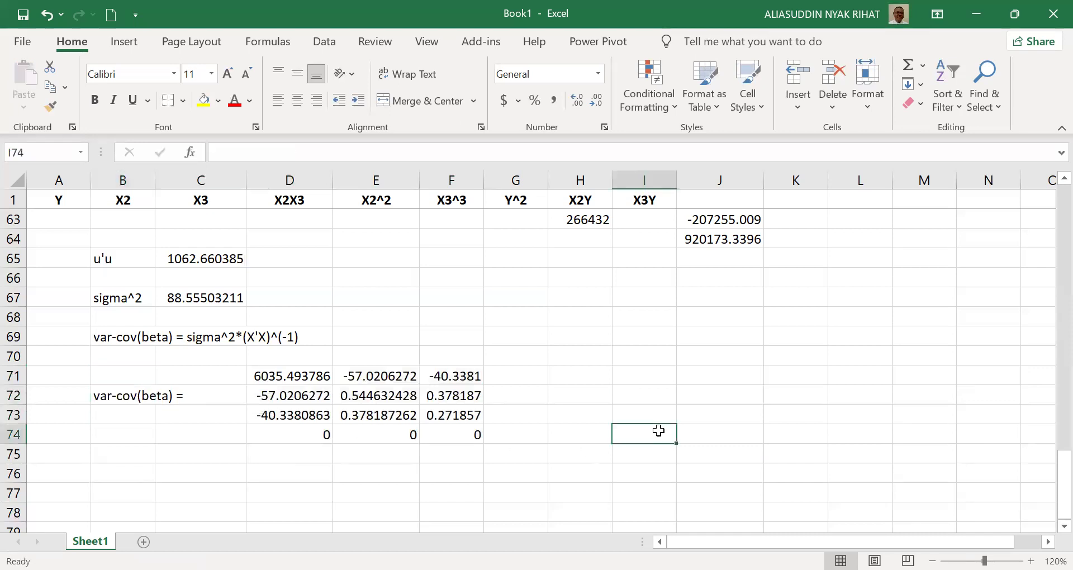
Clear the surplus cells D74, E74 and F74 below the variance-covariance matrix.
{"action": "left_click", "coordinate": [301, 433]}
{"action": "key", "text": "Delete"}
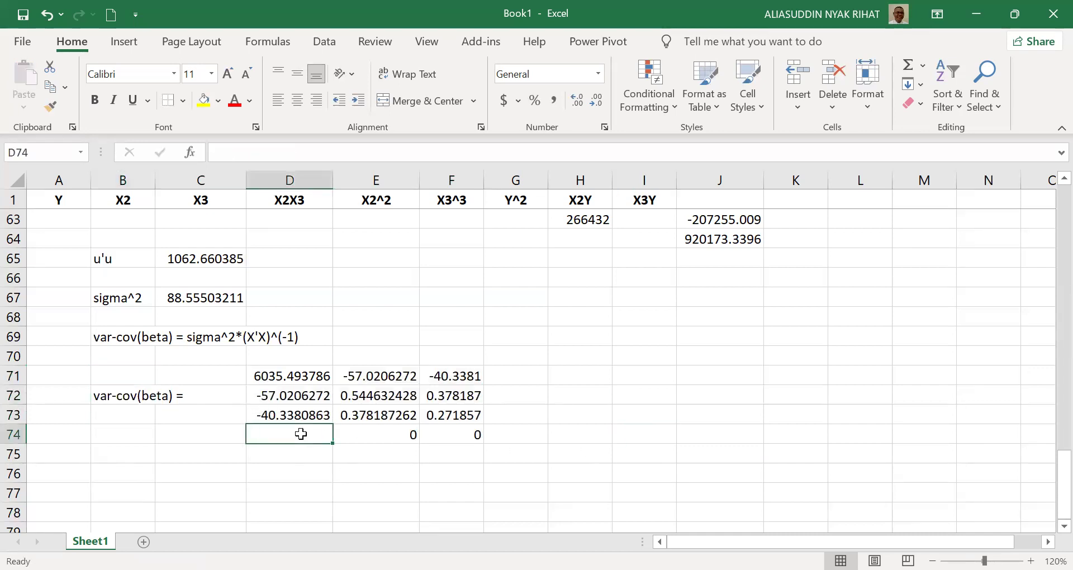
{"action": "key", "text": "Right"}
{"action": "key", "text": "Delete"}
{"action": "key", "text": "Right"}
{"action": "key", "text": "Delete"}
{"action": "key", "text": "Left"}
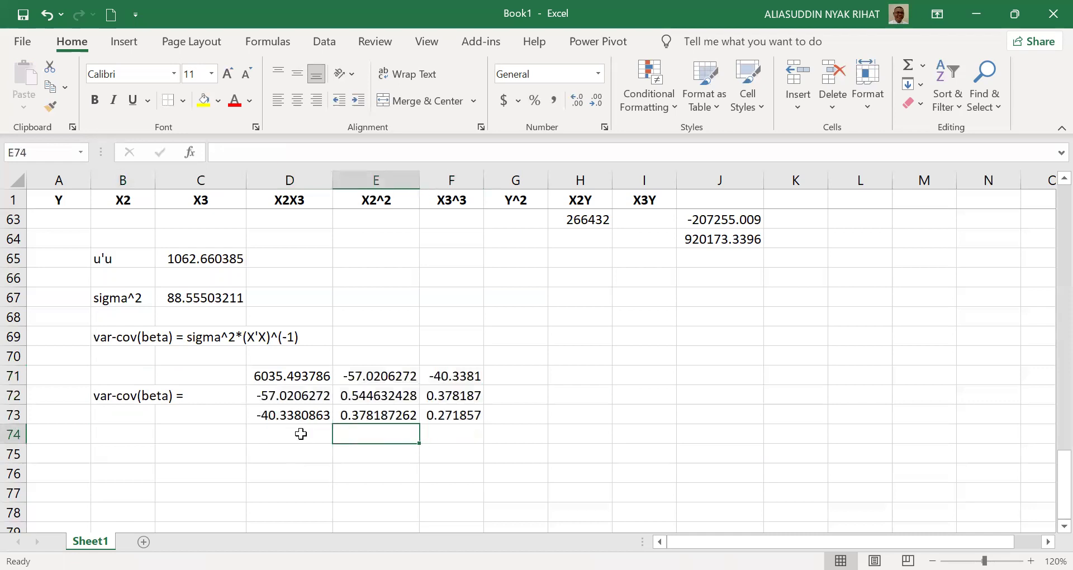
Make the matrix's diagonal elements in D71, E72 and F73 bold.
{"action": "key", "text": "Left"}
{"action": "key", "text": "Up"}
{"action": "key", "text": "Up"}
{"action": "key", "text": "Up"}
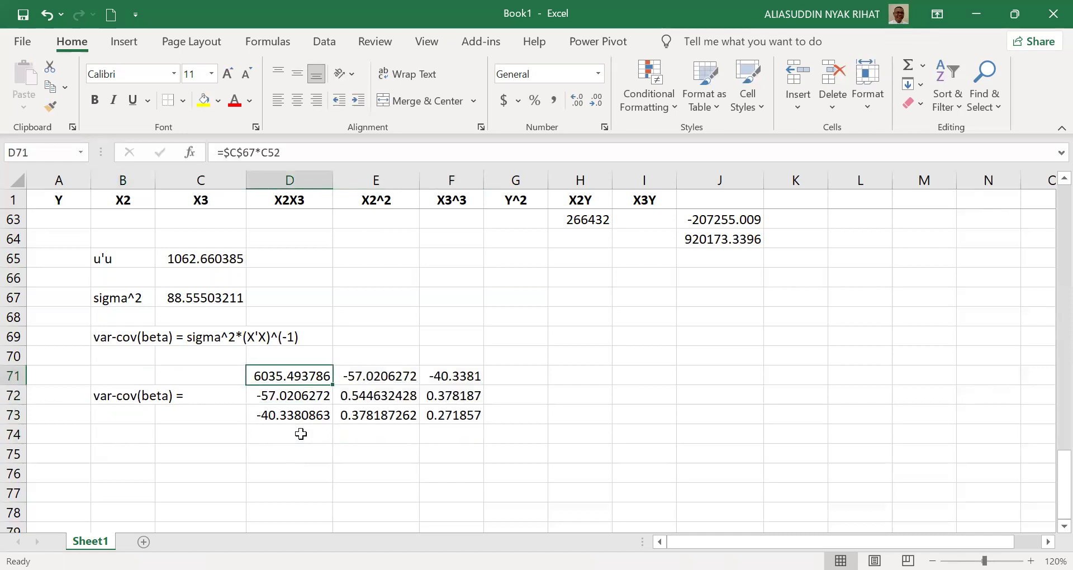
{"action": "key", "text": "ctrl+b"}
{"action": "key", "text": "Down"}
{"action": "key", "text": "Right"}
{"action": "key", "text": "ctrl+b"}
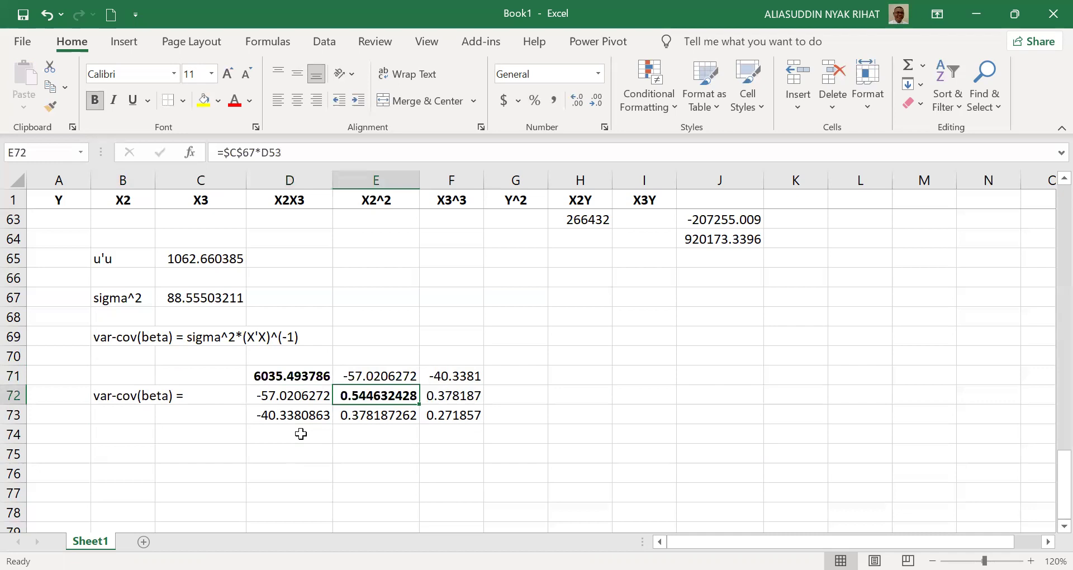
{"action": "key", "text": "Down"}
{"action": "key", "text": "Right"}
{"action": "key", "text": "ctrl+b"}
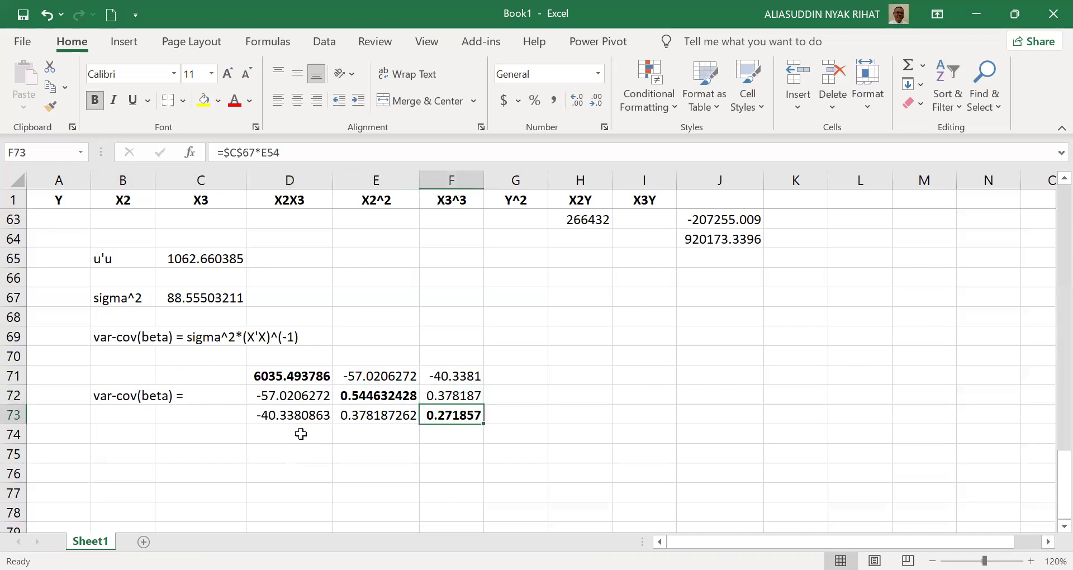
Enter the label "var(beta1) =" in B75 and link D75 to the first diagonal element in D71.
{"action": "key", "text": "Down"}
{"action": "key", "text": "Left"}
{"action": "key", "text": "Left"}
{"action": "key", "text": "Down"}
{"action": "key", "text": "Left"}
{"action": "key", "text": "Left"}
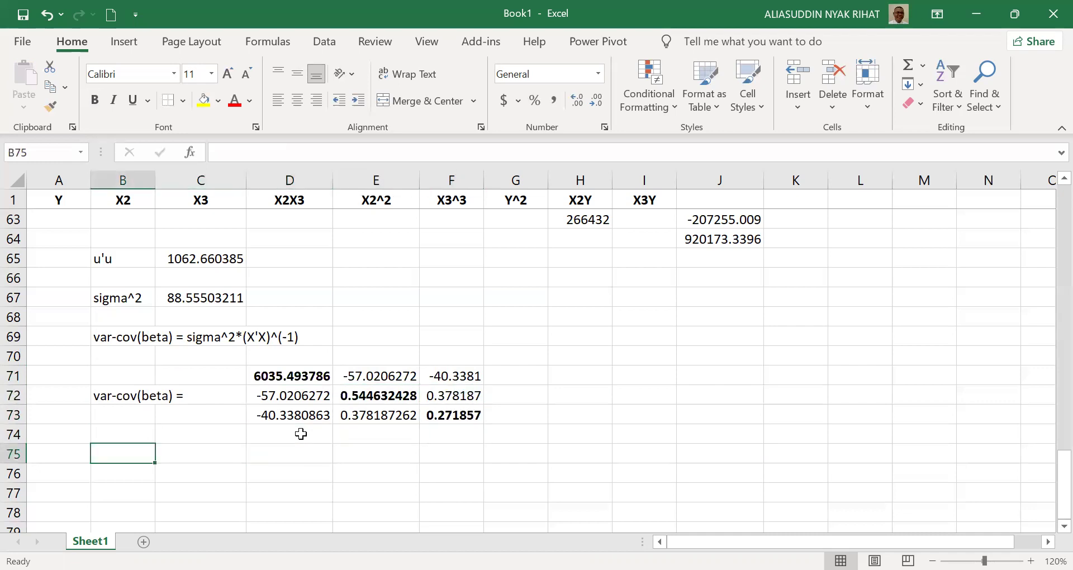
{"action": "type", "text": "var(beta1"}
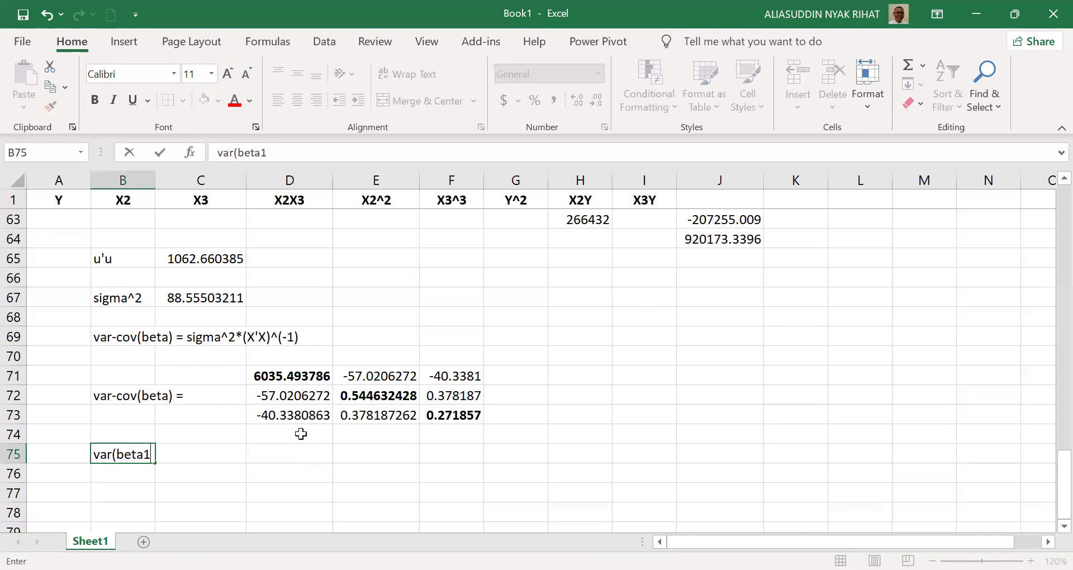
{"action": "type", "text": ") ="}
{"action": "left_click", "coordinate": [286, 452]}
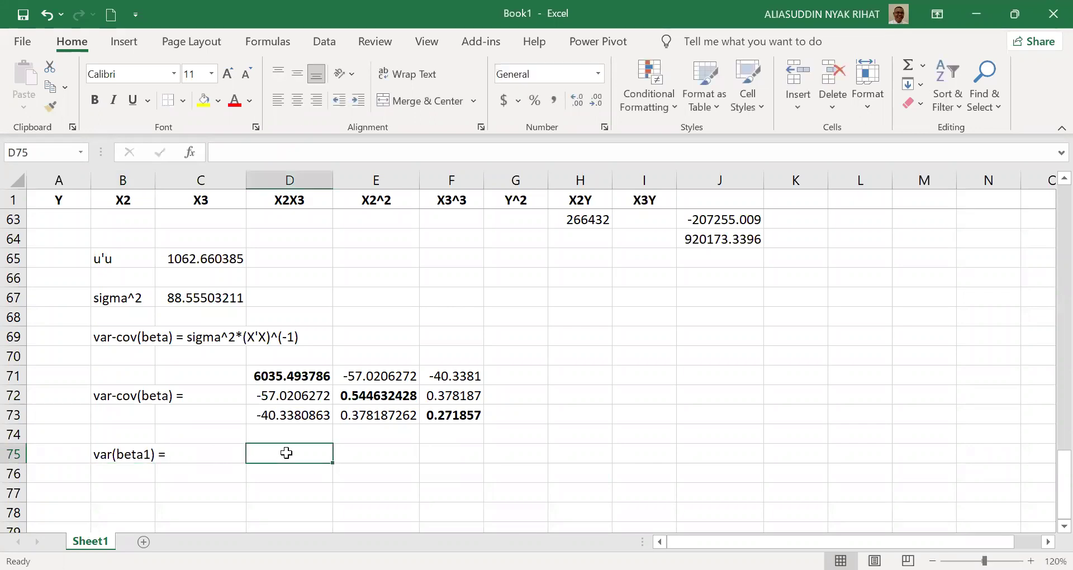
{"action": "type", "text": "="}
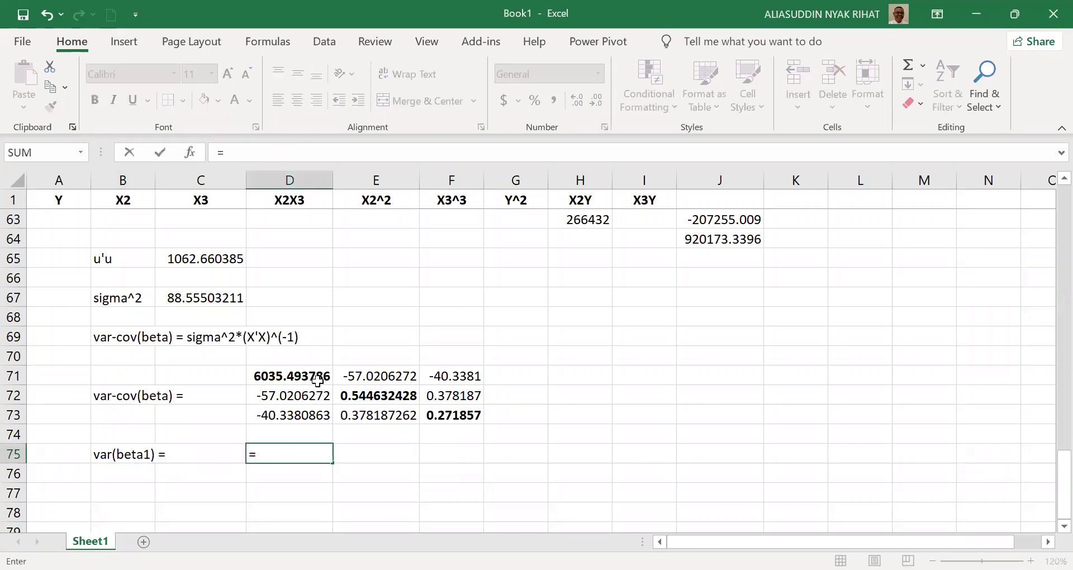
{"action": "left_click", "coordinate": [301, 371]}
Enter the label "var(beta2) =" in B76, below the var(beta1) label.
{"action": "key", "text": "Left"}
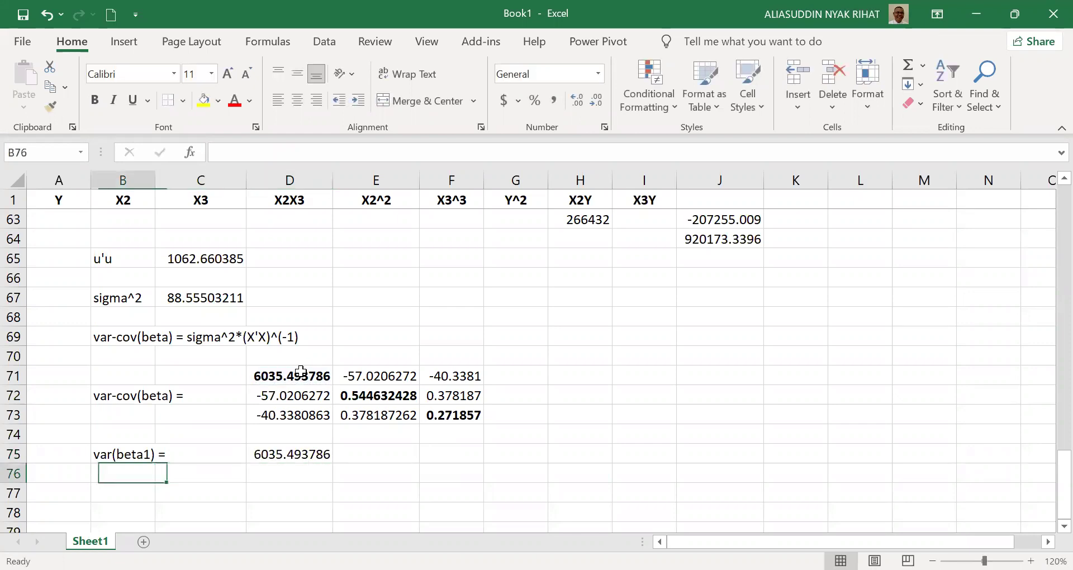
{"action": "type", "text": "Var"}
{"action": "key", "text": "BackSpace"}
{"action": "key", "text": "BackSpace"}
{"action": "key", "text": "BackSpace"}
{"action": "key", "text": "BackSpace"}
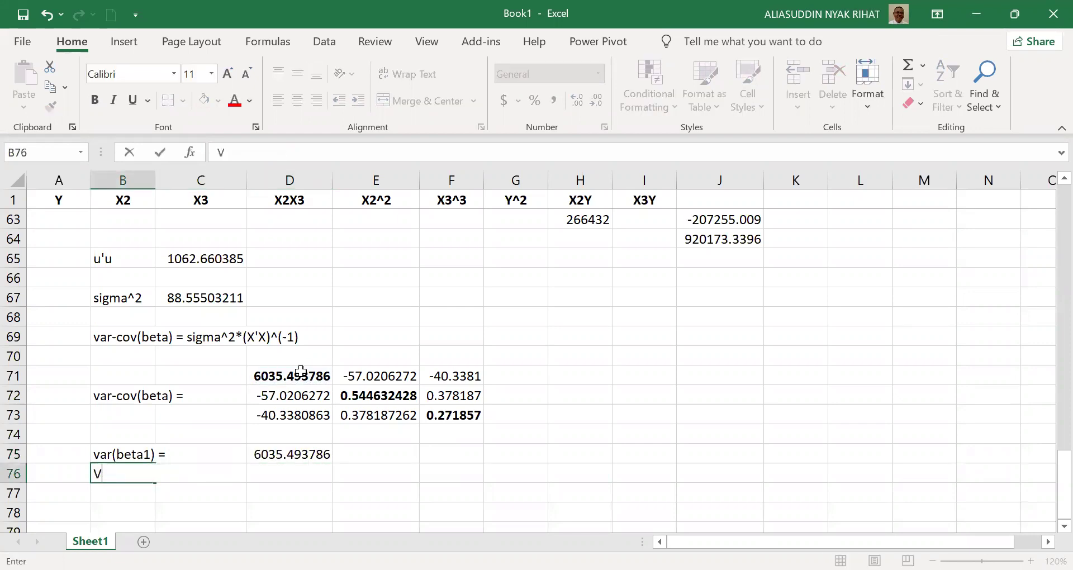
{"action": "type", "text": "VAR"}
{"action": "key", "text": "BackSpace"}
{"action": "key", "text": "BackSpace"}
{"action": "key", "text": "BackSpace"}
{"action": "key", "text": "BackSpace"}
{"action": "type", "text": "var(beta1) ="}
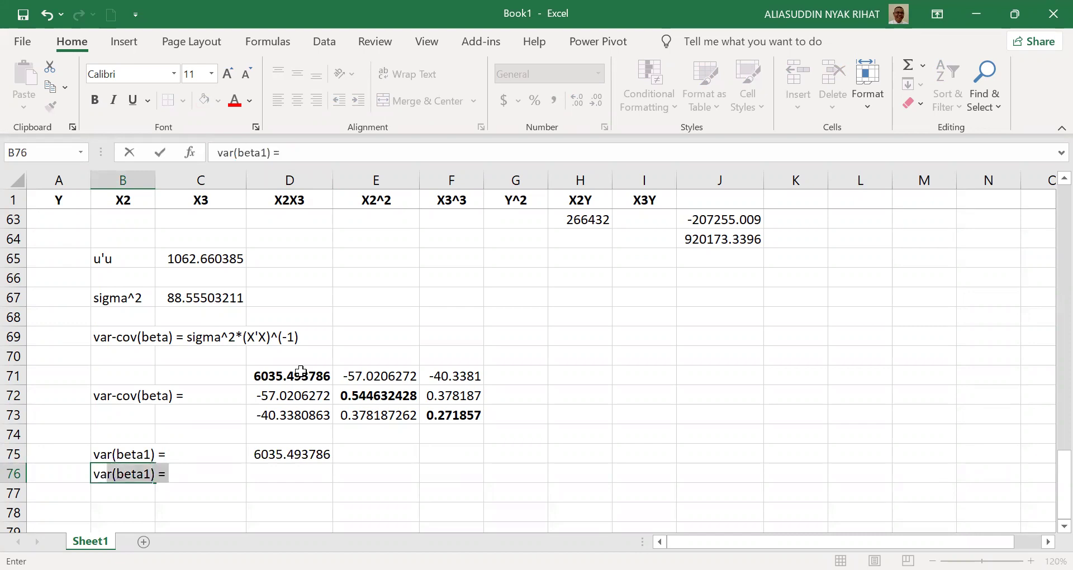
{"action": "key", "text": "F2"}
{"action": "key", "text": "Left"}
{"action": "key", "text": "Left"}
{"action": "key", "text": "Left"}
{"action": "key", "text": "BackSpace"}
{"action": "type", "text": "2"}
{"action": "key", "text": "Return"}
Link D76 to the matrix's second diagonal element in E72.
{"action": "key", "text": "Up"}
{"action": "key", "text": "Right"}
{"action": "key", "text": "Right"}
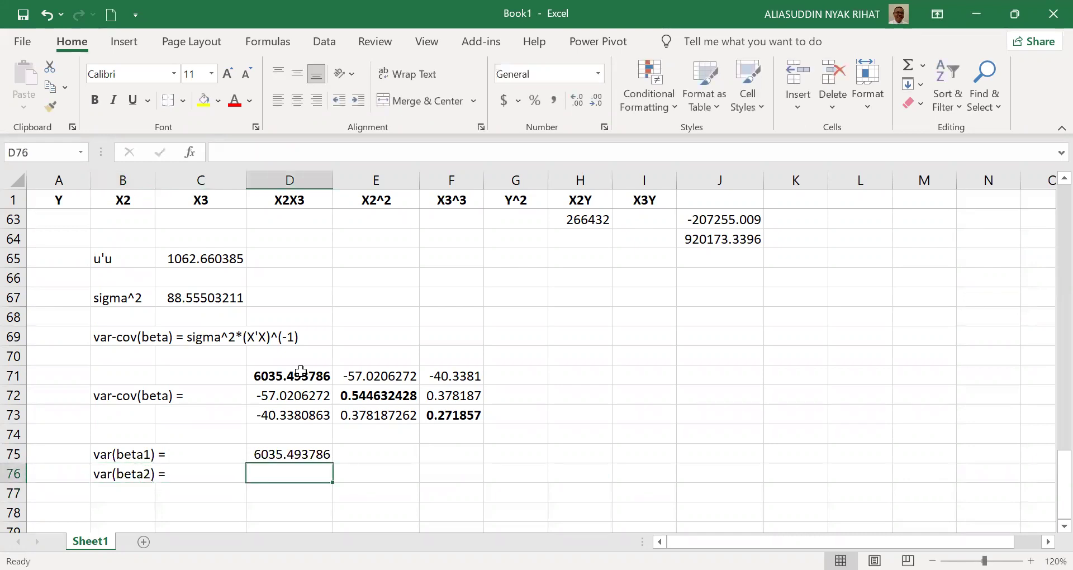
{"action": "type", "text": "="}
{"action": "left_click", "coordinate": [385, 398]}
{"action": "key", "text": "Return"}
Enter the label "var(beta3) =" in B77 and link D77 to the matrix's third diagonal element in F73.
{"action": "key", "text": "Left"}
{"action": "key", "text": "Left"}
{"action": "type", "text": "v"}
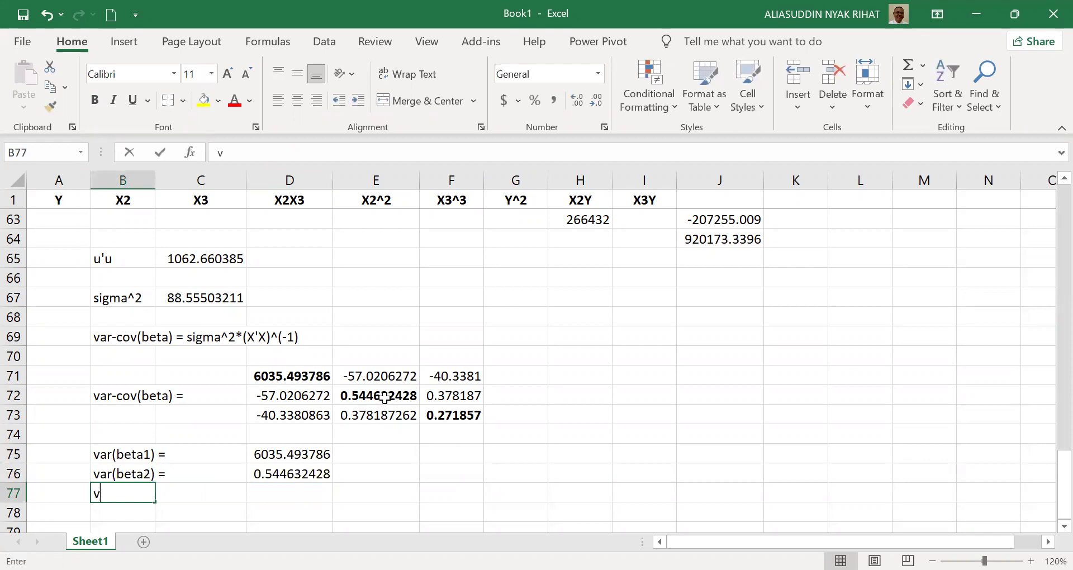
{"action": "type", "text": "ar(b"}
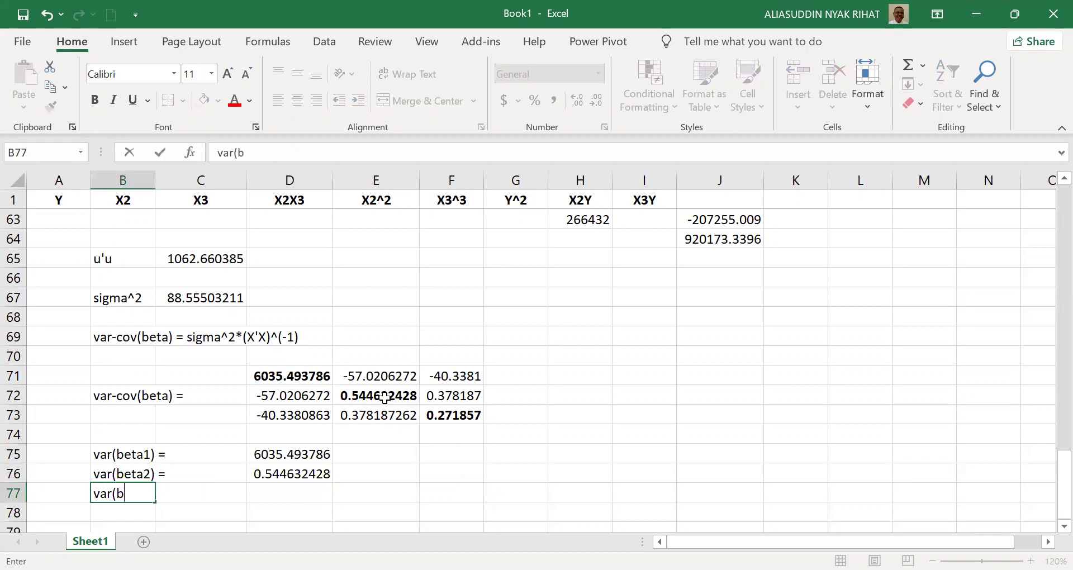
{"action": "type", "text": "eta3) ="}
{"action": "key", "text": "Tab"}
{"action": "key", "text": "Tab"}
{"action": "type", "text": "="}
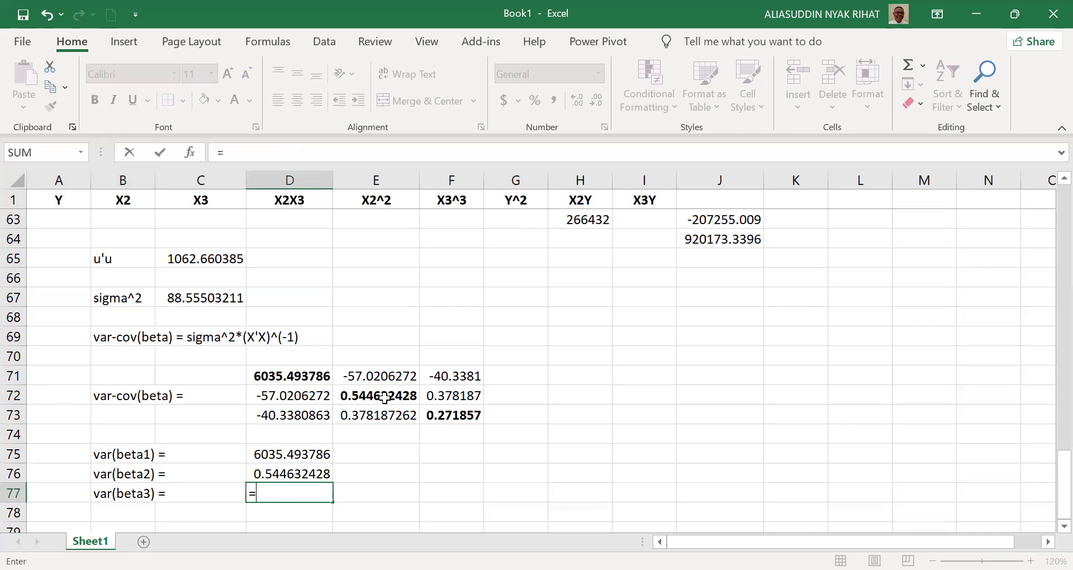
{"action": "left_click", "coordinate": [462, 417]}
{"action": "key", "text": "Return"}
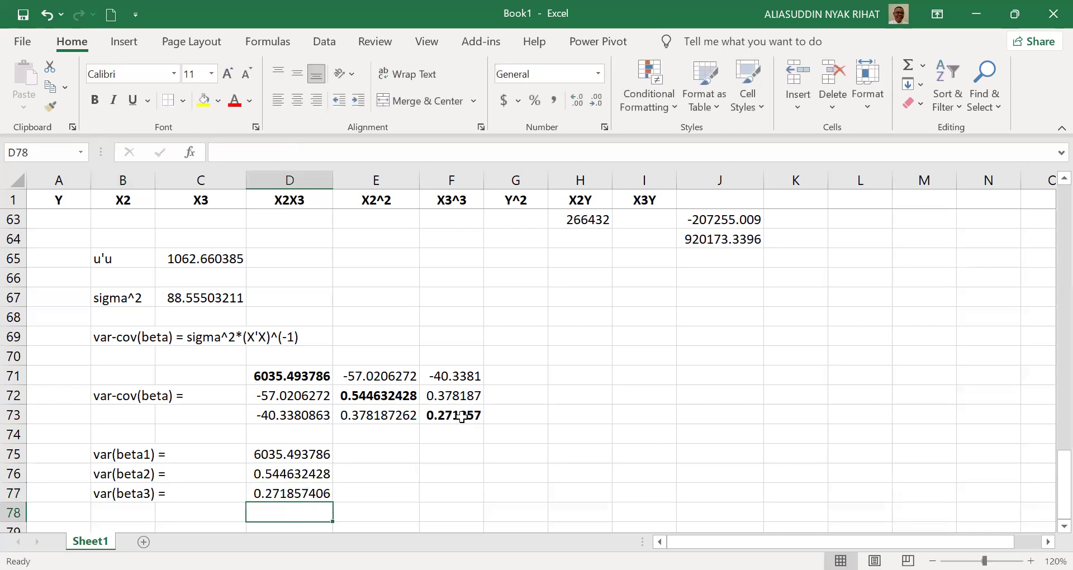
Enter the label "se(beta1) =" in B80 and repeat it in B81 and B82.
{"action": "key", "text": "Down"}
{"action": "key", "text": "Down"}
{"action": "key", "text": "Left"}
{"action": "key", "text": "Left"}
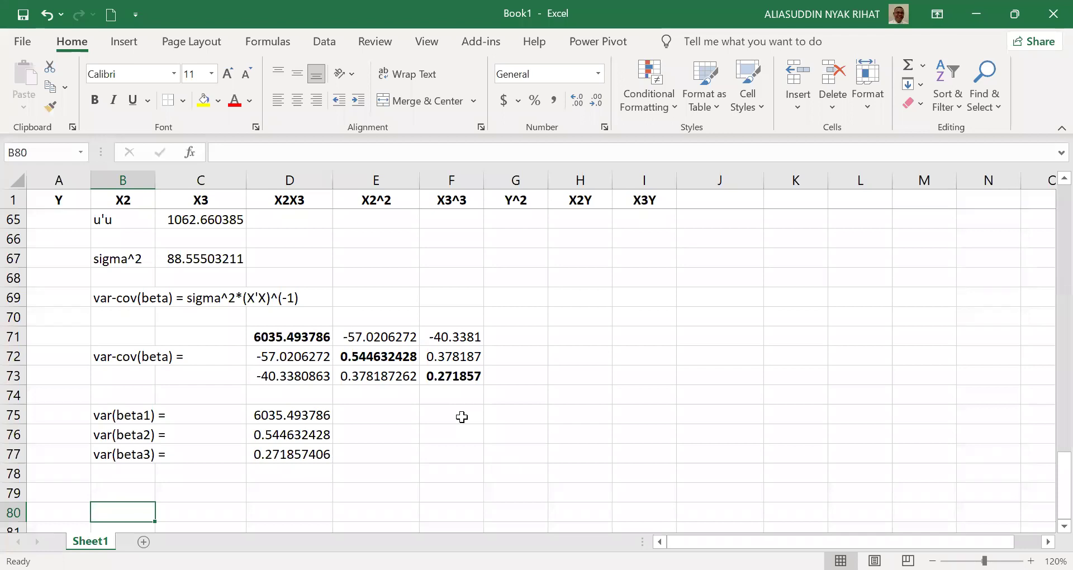
{"action": "type", "text": "s"}
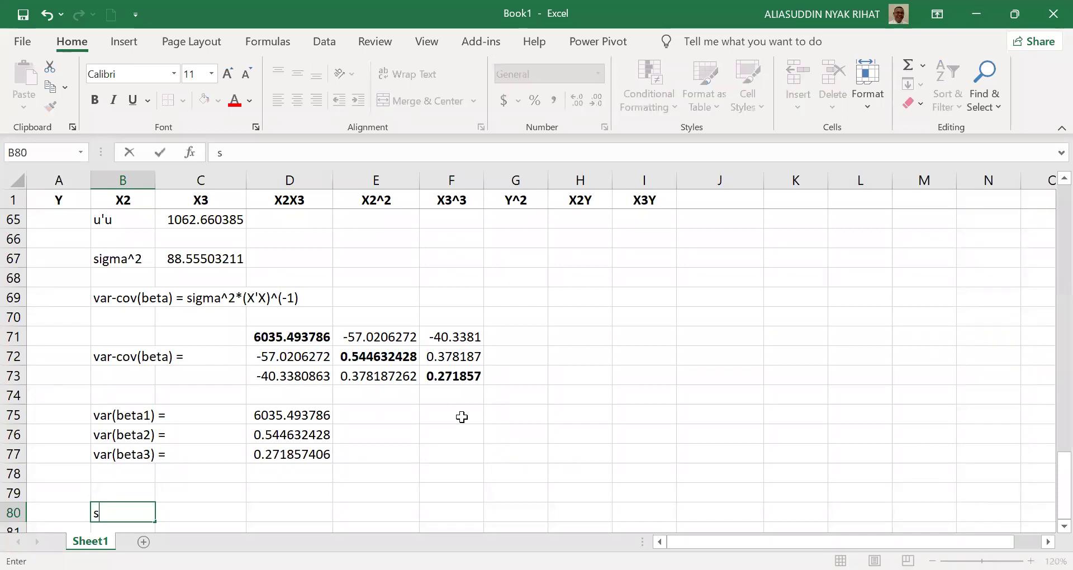
{"action": "type", "text": "e(beta1)"}
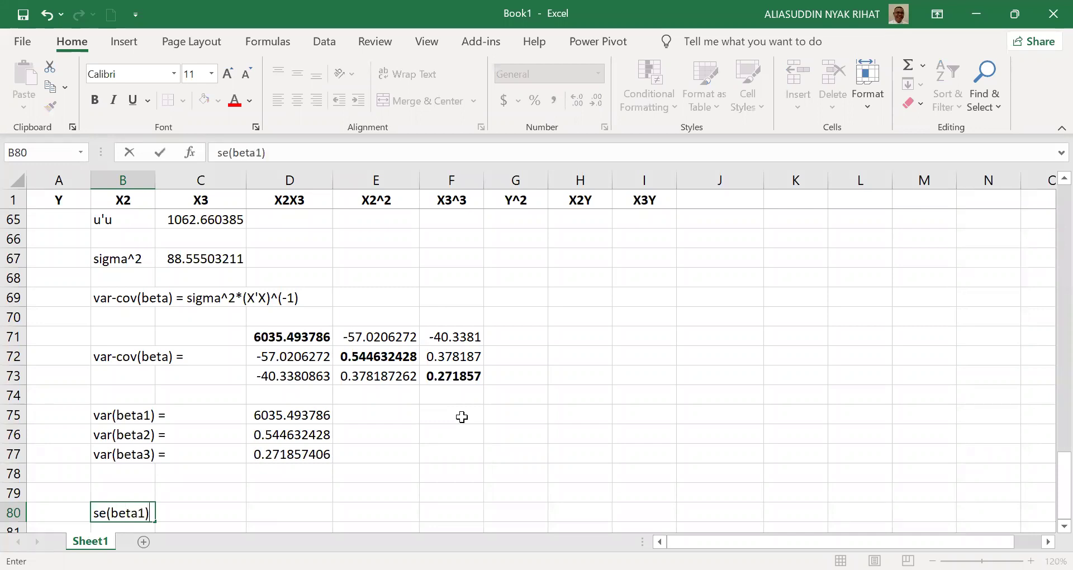
{"action": "type", "text": " ="}
{"action": "key", "text": "Return"}
{"action": "type", "text": "se"}
{"action": "key", "text": "Return"}
{"action": "key", "text": "F2"}
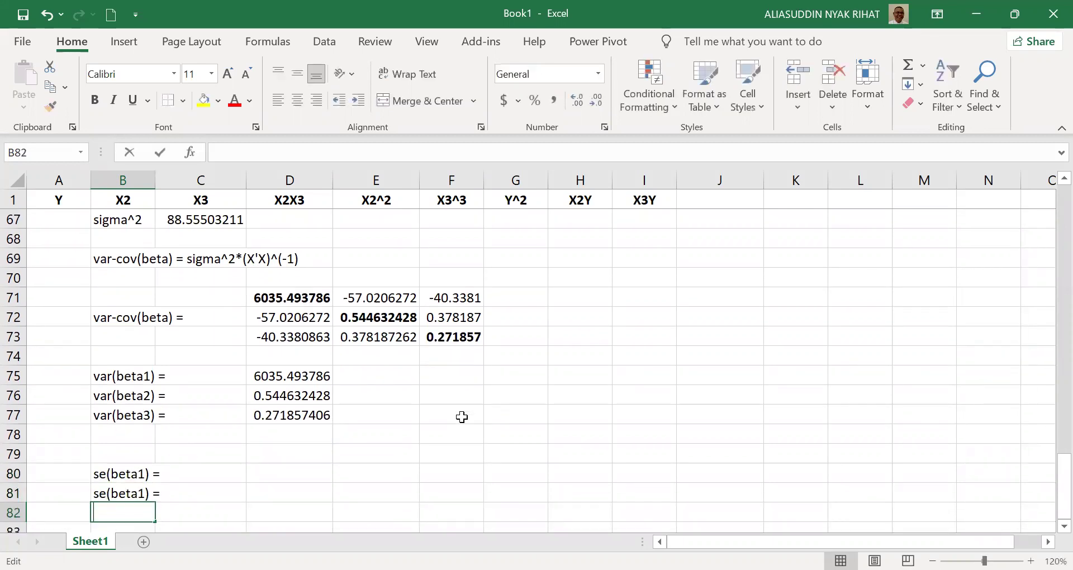
{"action": "type", "text": "se(beta1) ="}
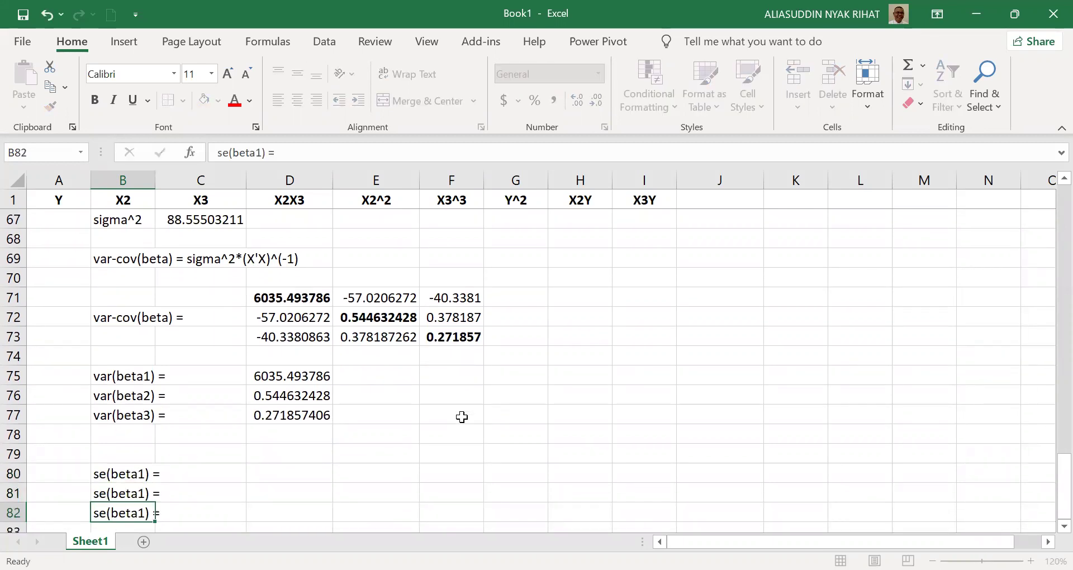
{"action": "key", "text": "Return"}
Change the repeated labels to "se(beta2) =" in B81 and "se(beta3) =" in B82.
{"action": "key", "text": "Up"}
{"action": "key", "text": "Up"}
{"action": "key", "text": "F2"}
{"action": "key", "text": "Left"}
{"action": "key", "text": "Left"}
{"action": "key", "text": "Left"}
{"action": "key", "text": "BackSpace"}
{"action": "type", "text": "2"}
{"action": "key", "text": "Return"}
{"action": "key", "text": "F2"}
{"action": "key", "text": "Left"}
{"action": "key", "text": "Left"}
{"action": "key", "text": "Left"}
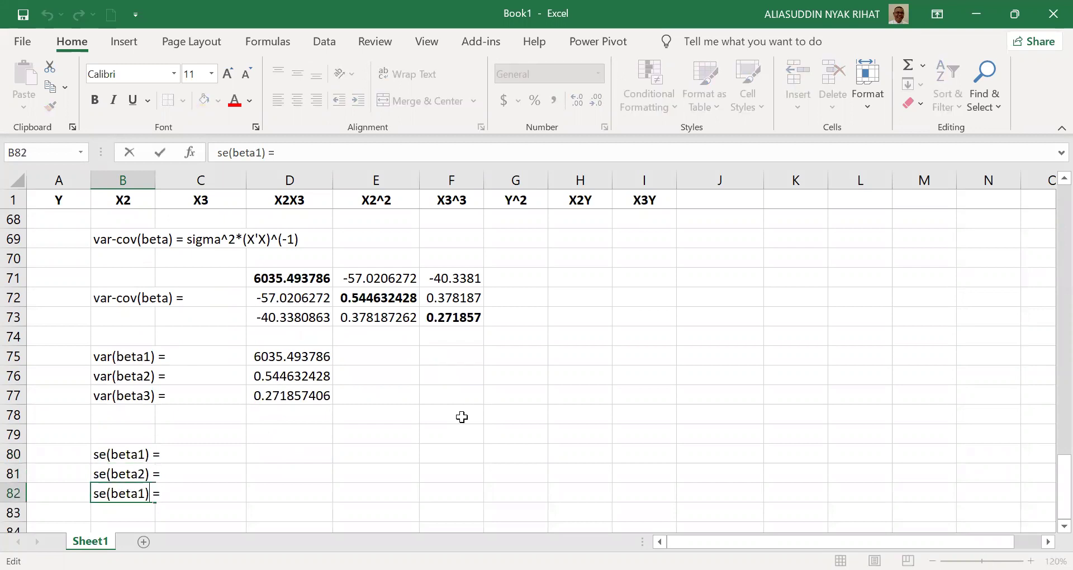
{"action": "key", "text": "BackSpace"}
{"action": "type", "text": "3"}
{"action": "key", "text": "Return"}
Compute the standard error of beta1 in D80 as the square root of D75.
{"action": "key", "text": "Up"}
{"action": "key", "text": "Up"}
{"action": "key", "text": "Up"}
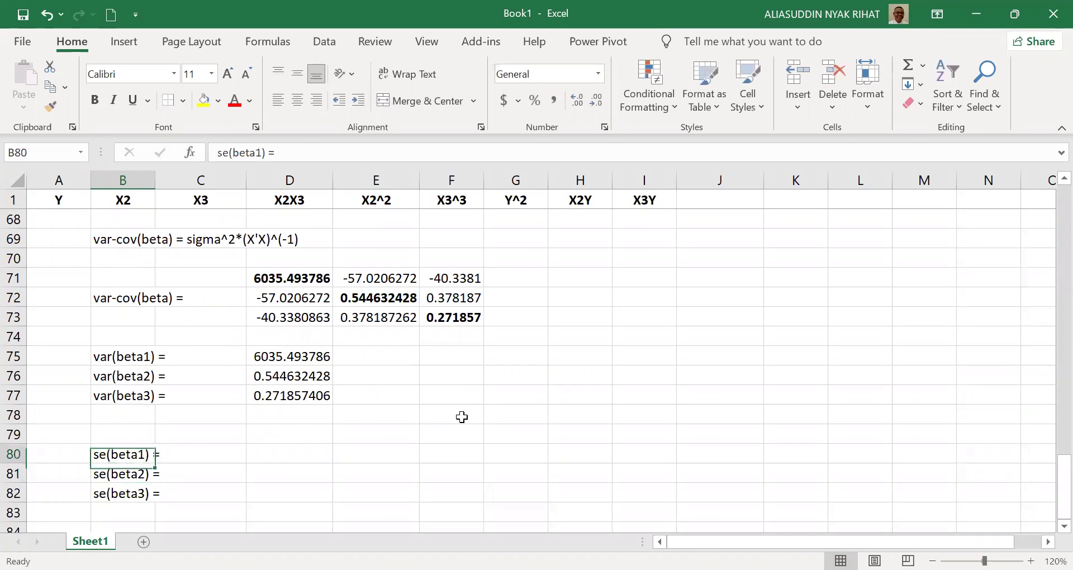
{"action": "key", "text": "Right"}
{"action": "key", "text": "Right"}
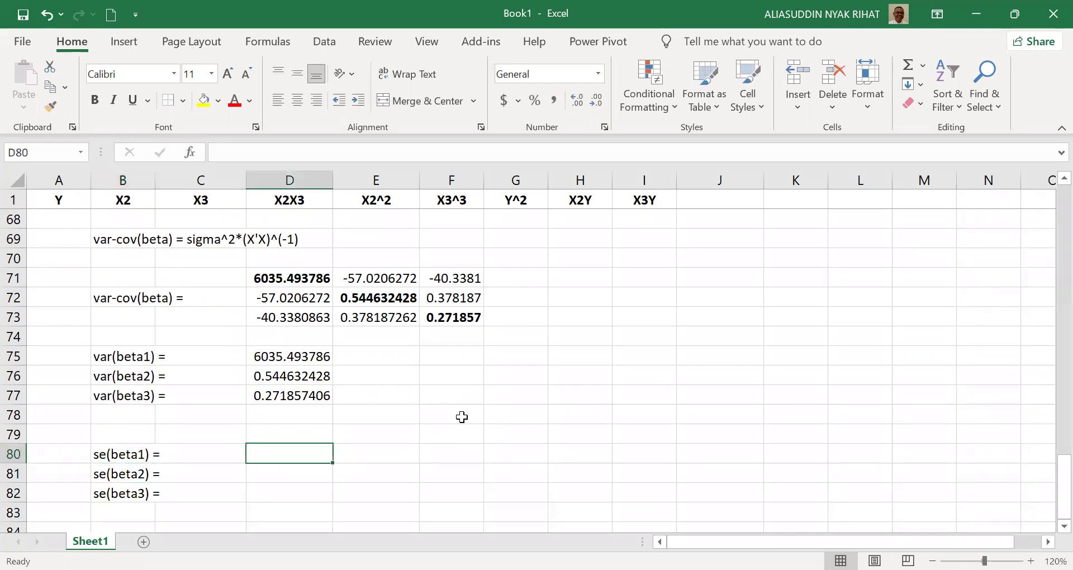
{"action": "type", "text": "=sqrt"}
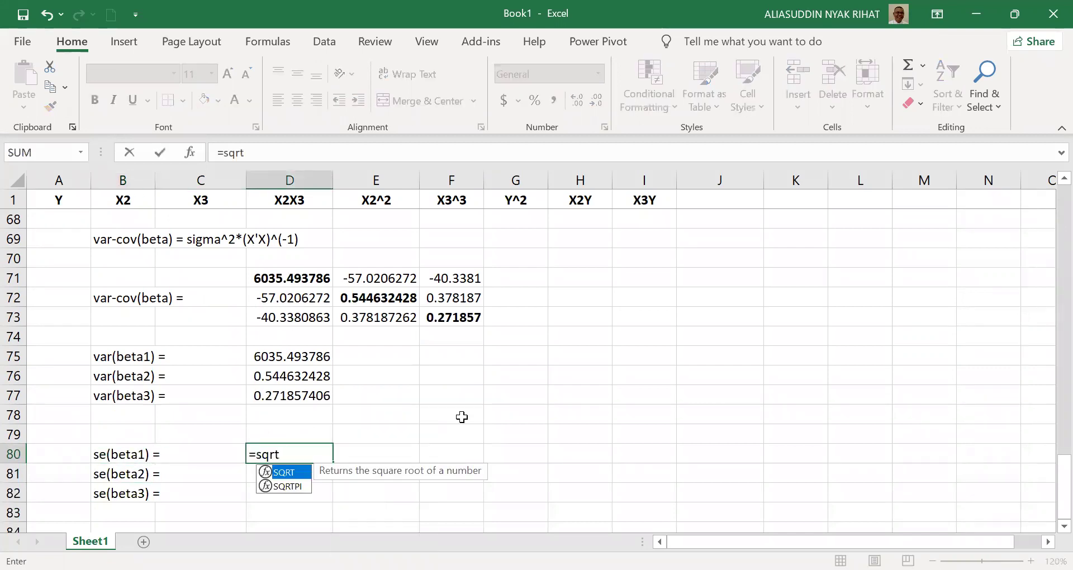
{"action": "type", "text": "("}
{"action": "left_click", "coordinate": [266, 357]}
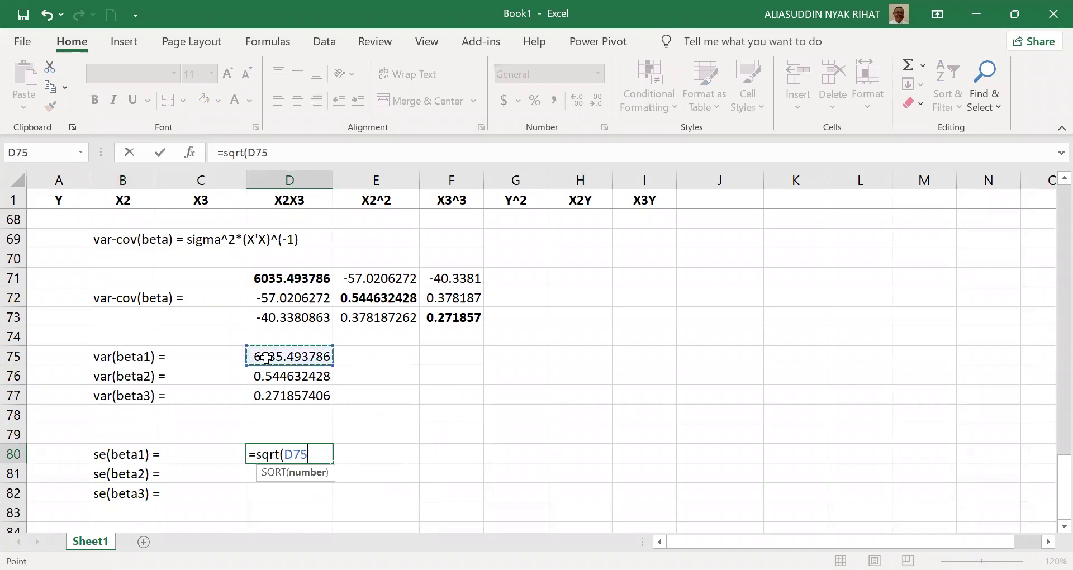
{"action": "key", "text": "Return"}
{"action": "key", "text": "Up"}
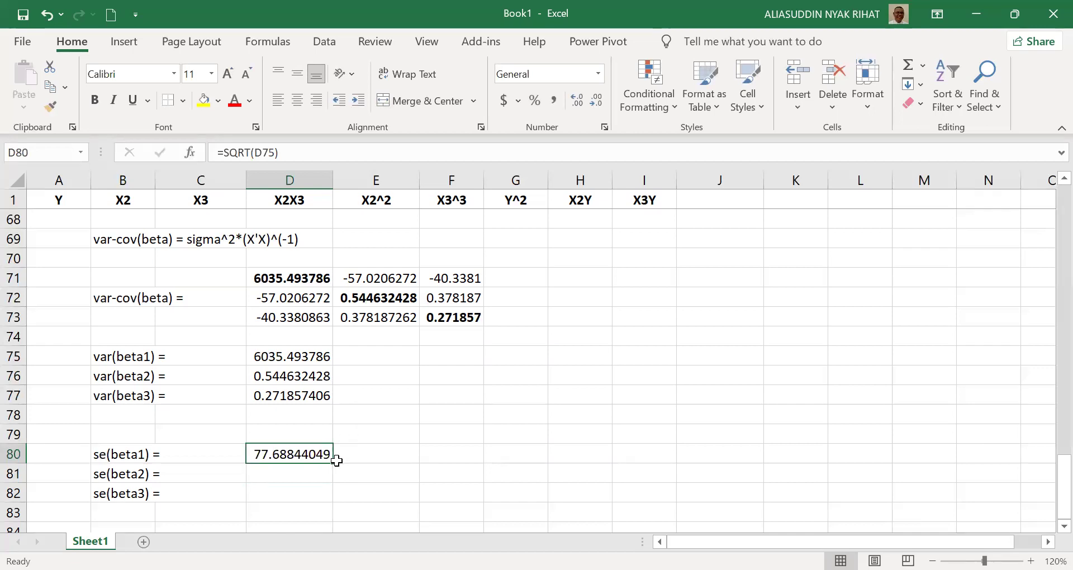
Fill the square-root formula from D80 down to D82 and show the three standard errors with six decimals.
{"action": "left_click_drag", "start_coordinate": [334, 463], "coordinate": [333, 495]}
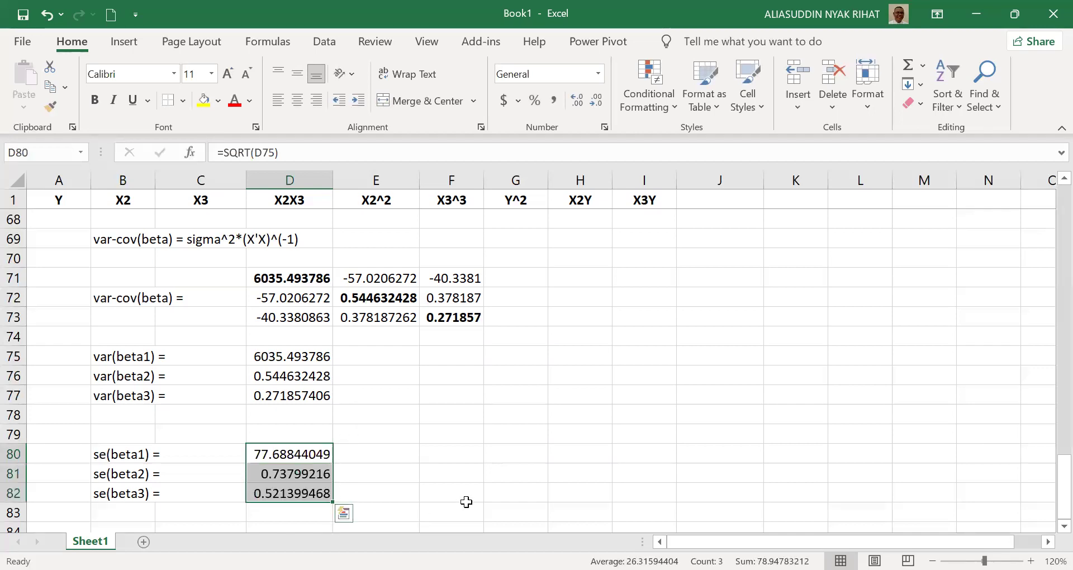
{"action": "left_click", "coordinate": [590, 104]}
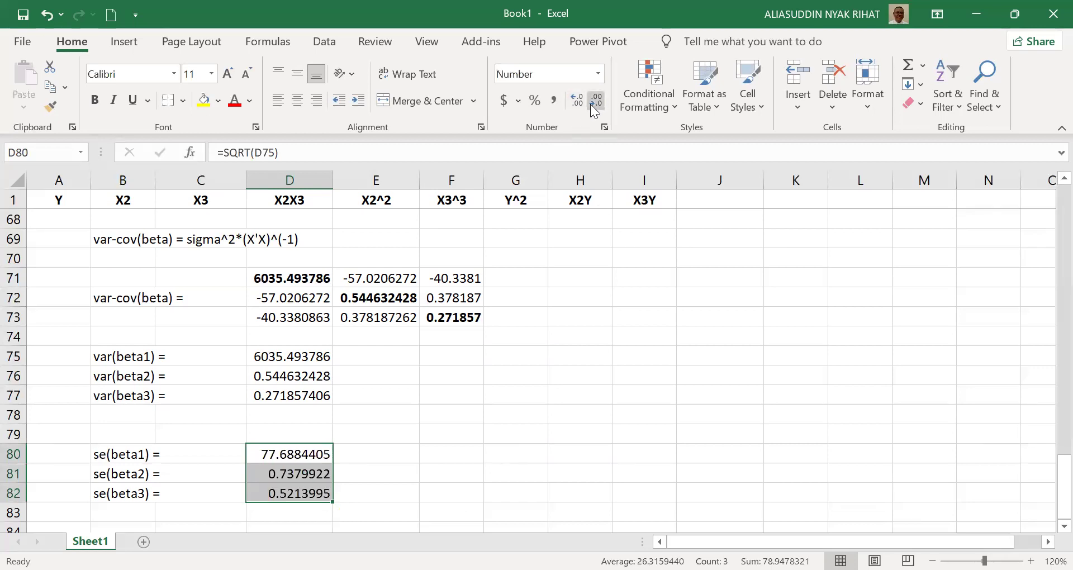
{"action": "left_click", "coordinate": [590, 104]}
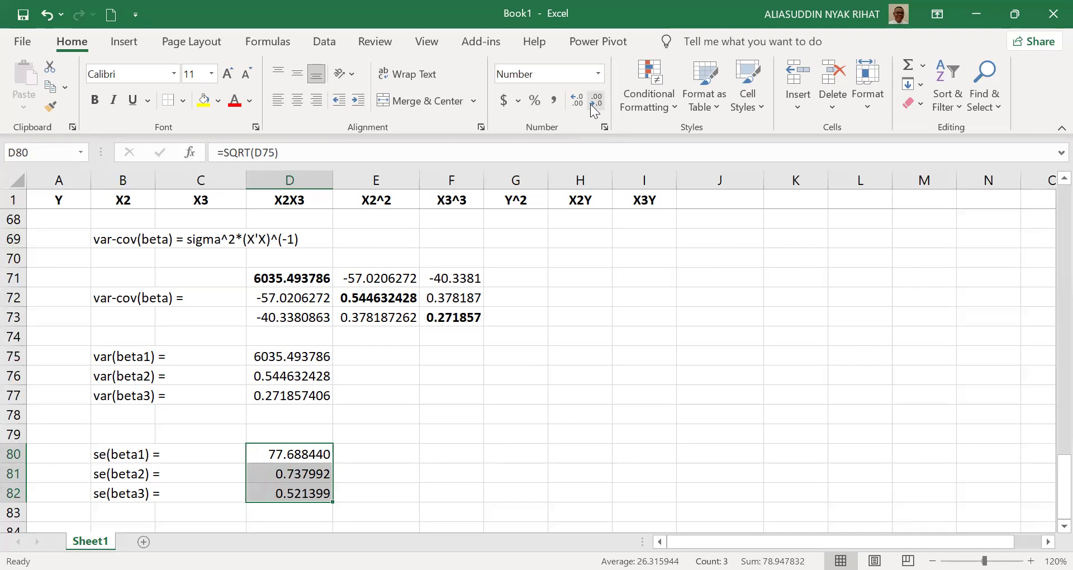
Enter the text "t-ratio = beta/se(beta)" in F80, beside the standard errors.
{"action": "left_click", "coordinate": [461, 453]}
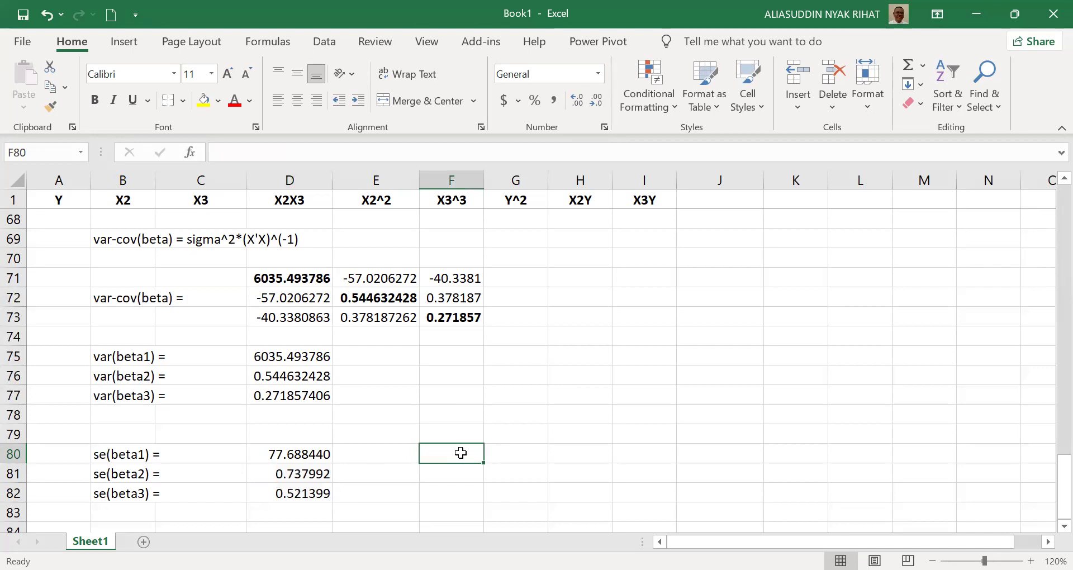
{"action": "type", "text": "t-"}
{"action": "key", "text": "BackSpace"}
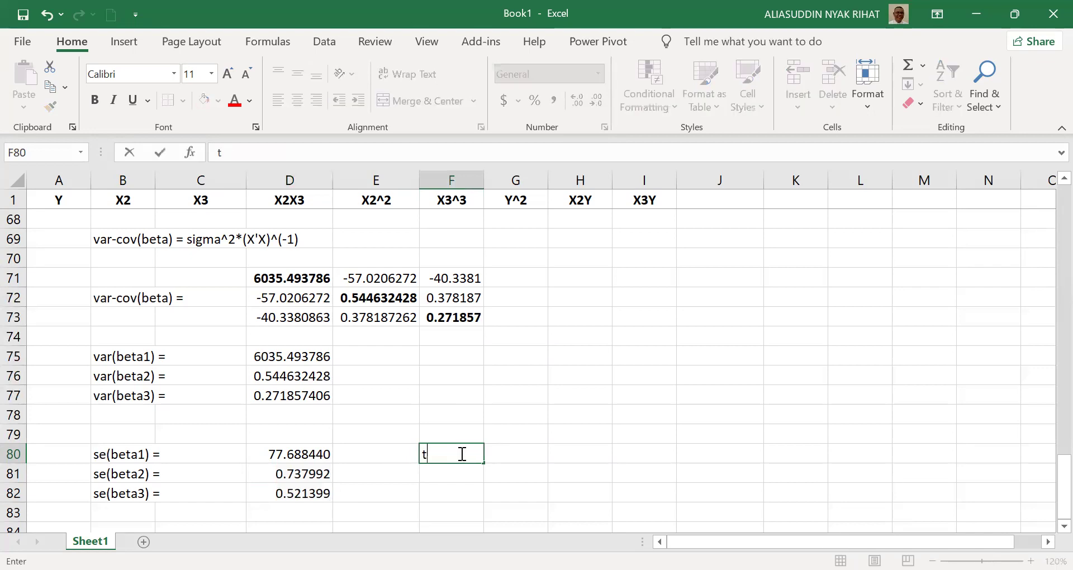
{"action": "type", "text": "-ratio = be"}
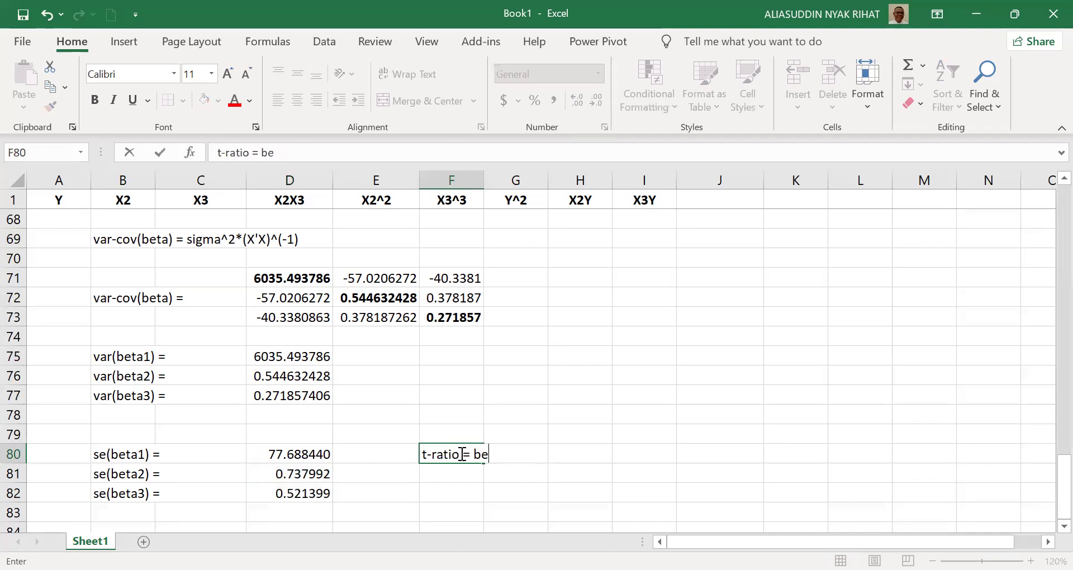
{"action": "type", "text": "ta/se(beta"}
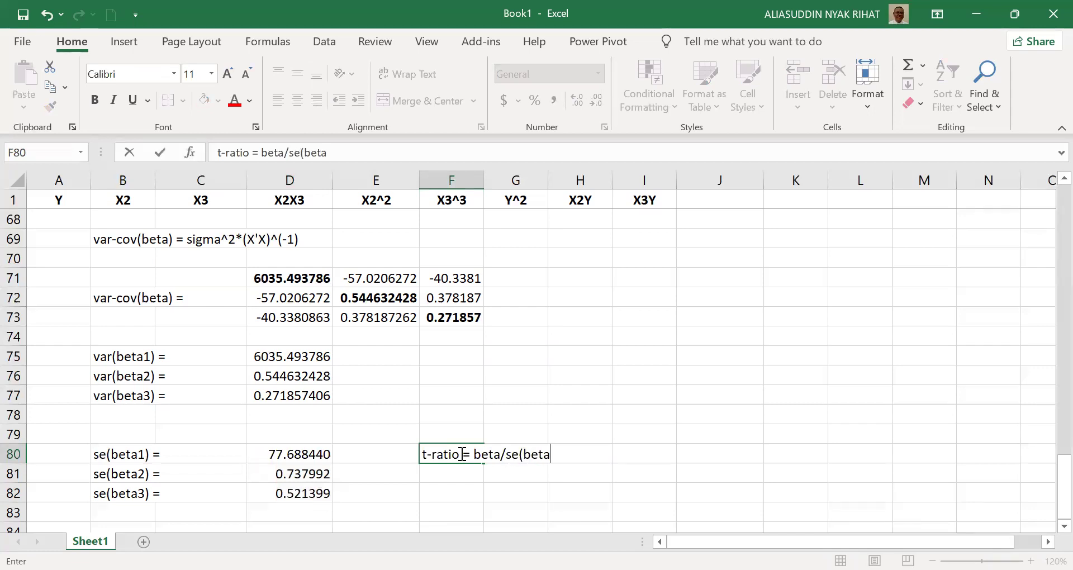
{"action": "type", "text": ")"}
{"action": "key", "text": "Return"}
Enter the label "t-ratio(beta1)" in I80 and repeat it in I81 and I82.
{"action": "key", "text": "Up"}
{"action": "key", "text": "Right"}
{"action": "key", "text": "Right"}
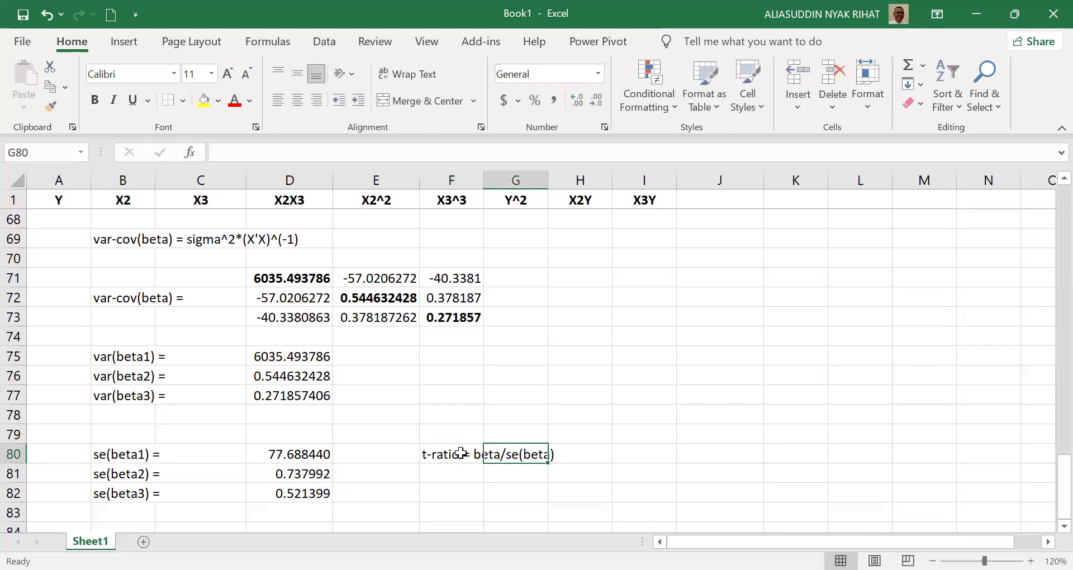
{"action": "key", "text": "Right"}
{"action": "type", "text": "t-ra"}
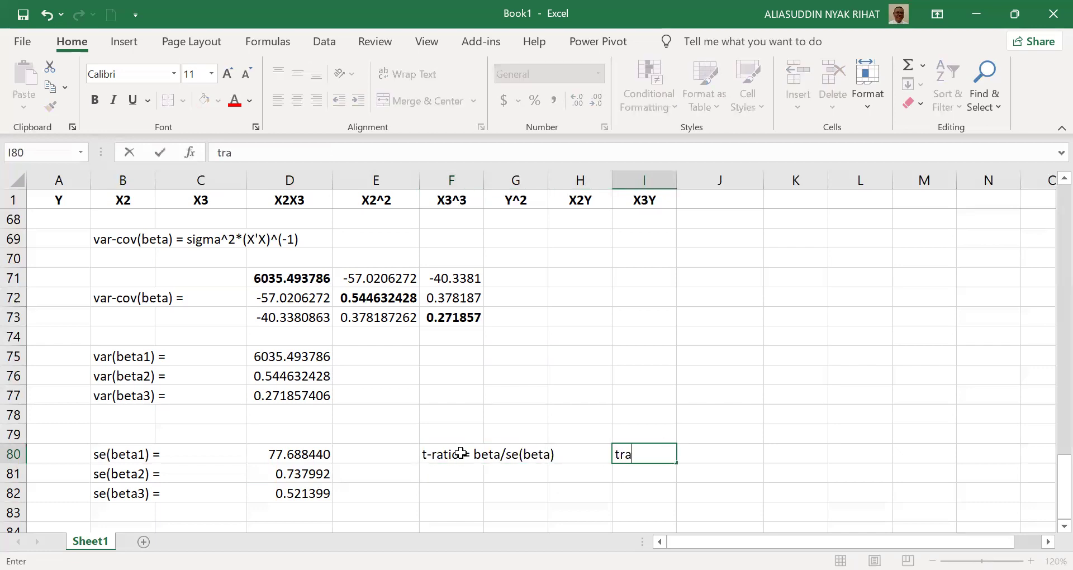
{"action": "type", "text": "t"}
{"action": "key", "text": "BackSpace"}
{"action": "key", "text": "BackSpace"}
{"action": "key", "text": "BackSpace"}
{"action": "type", "text": "-ratio(bet"}
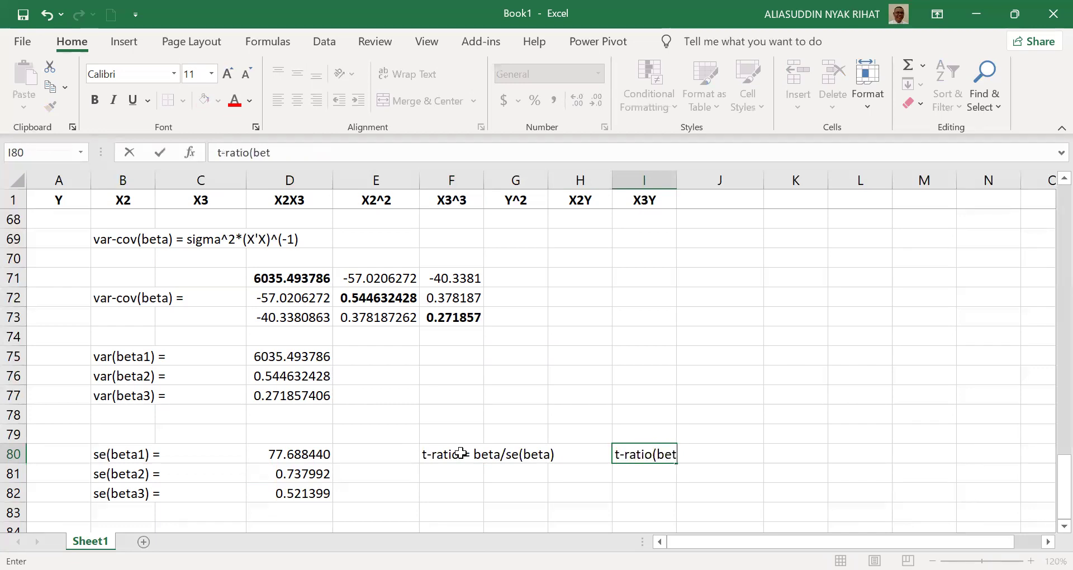
{"action": "type", "text": "a1)"}
{"action": "key", "text": "Return"}
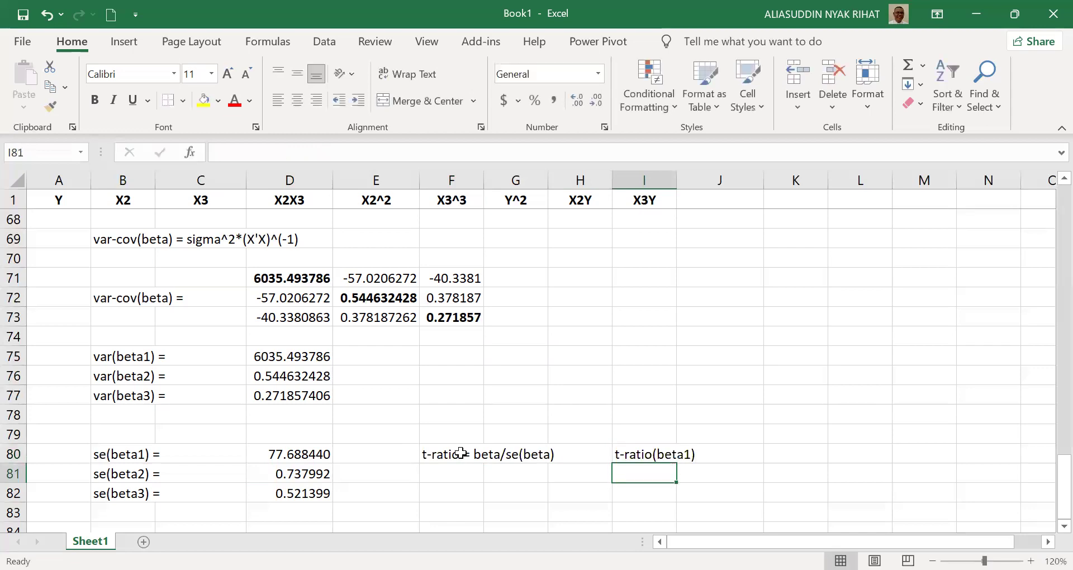
{"action": "type", "text": "t-ratio(beta1"}
{"action": "key", "text": "Return"}
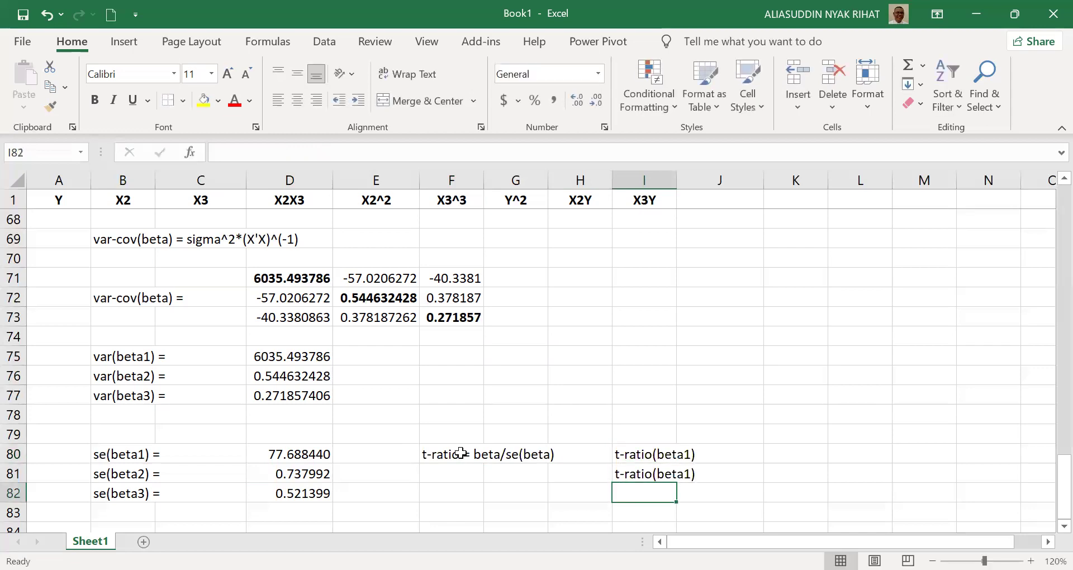
{"action": "type", "text": "t-ratio(beta1"}
Edit the labels in I80:I82 to read "t-ratio(beta1) =", "t-ratio(beta2) =" and "t-ratio(beta3) =".
{"action": "key", "text": "Up"}
{"action": "key", "text": "Up"}
{"action": "key", "text": "F2"}
{"action": "type", "text": "="}
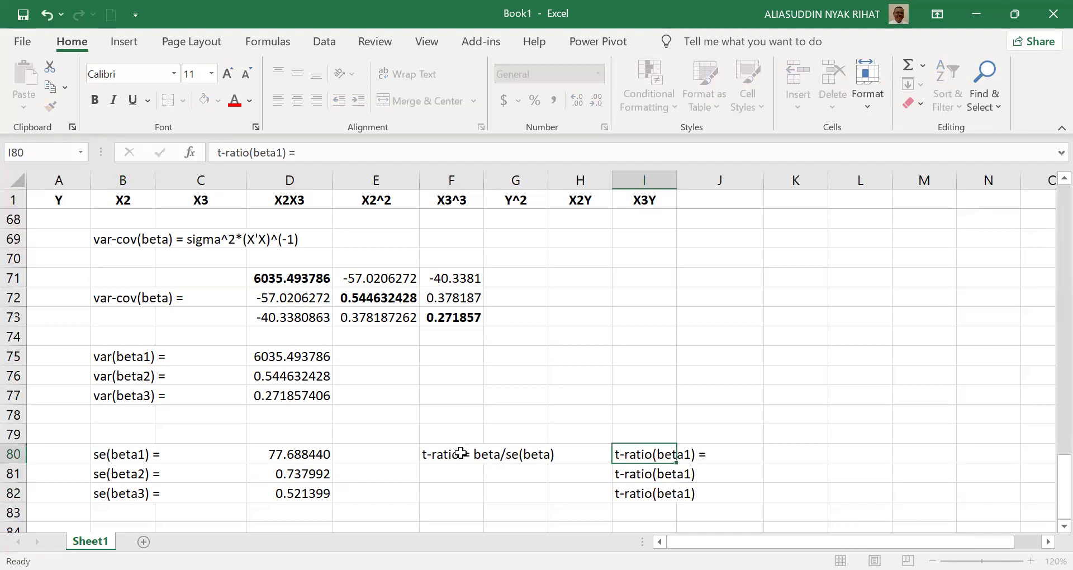
{"action": "key", "text": "Return"}
{"action": "key", "text": "F2"}
{"action": "key", "text": "Left"}
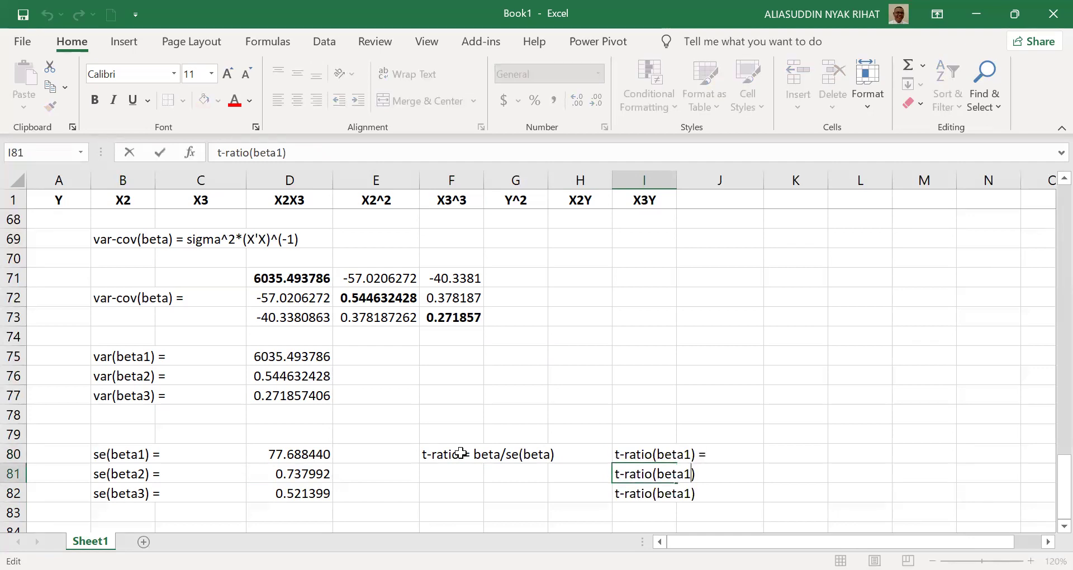
{"action": "key", "text": "BackSpace"}
{"action": "type", "text": "2"}
{"action": "key", "text": "Right"}
{"action": "type", "text": "="}
{"action": "key", "text": "Return"}
{"action": "key", "text": "F2"}
{"action": "key", "text": "Left"}
{"action": "key", "text": "BackSpace"}
{"action": "type", "text": "3"}
{"action": "key", "text": "Right"}
{"action": "type", "text": "="}
{"action": "key", "text": "Return"}
Compute the t-ratio of beta1 in K80 with =C56/D80 and fill the formula down to K82.
{"action": "key", "text": "Up"}
{"action": "key", "text": "Up"}
{"action": "key", "text": "Up"}
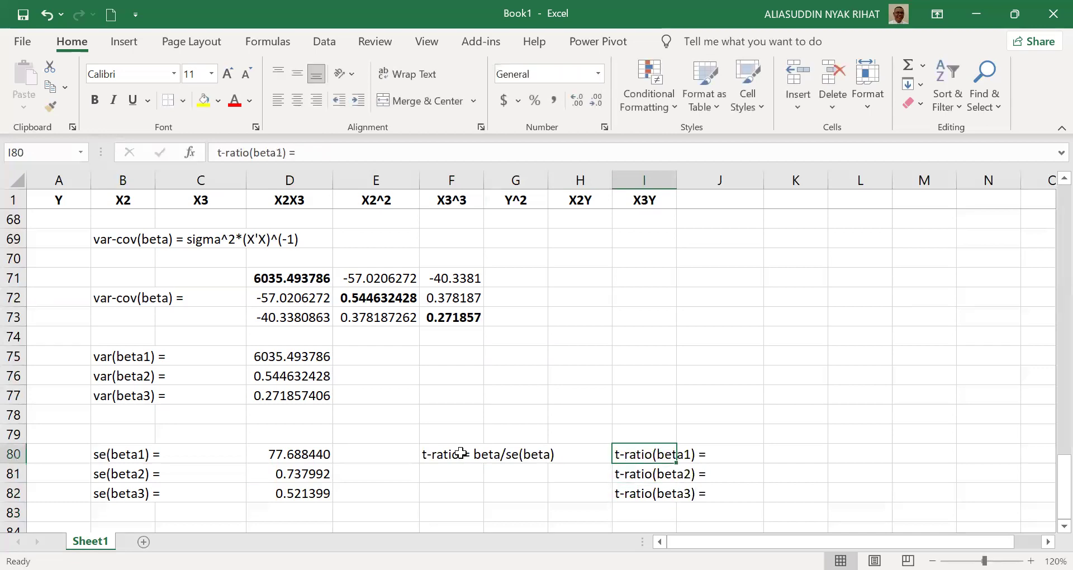
{"action": "key", "text": "Right"}
{"action": "key", "text": "Right"}
{"action": "type", "text": "="}
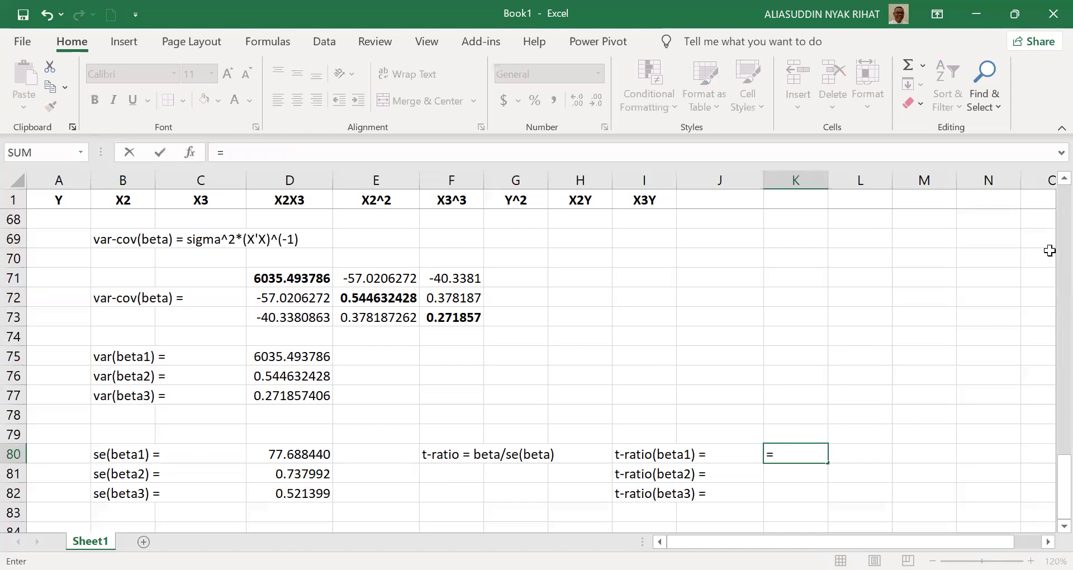
{"action": "scroll", "coordinate": [1050, 187], "scroll_direction": "up", "scroll_amount": 4}
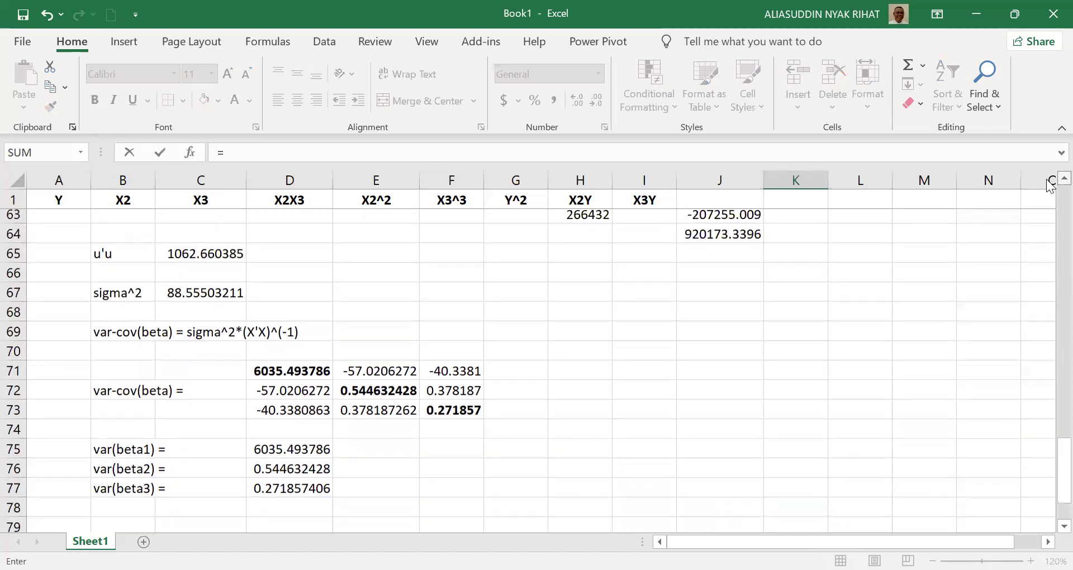
{"action": "scroll", "coordinate": [1050, 187], "scroll_direction": "up", "scroll_amount": 2}
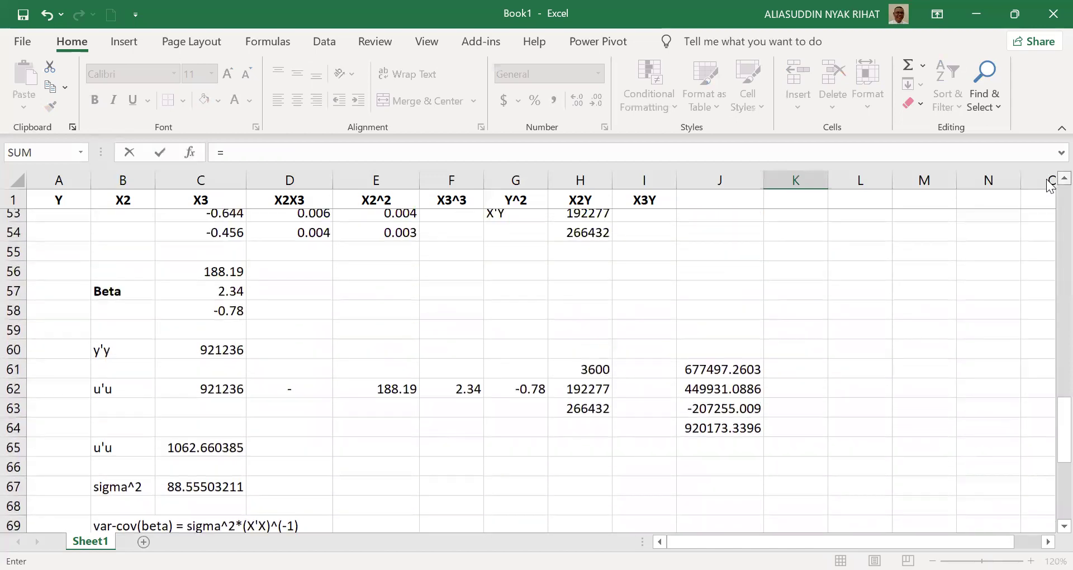
{"action": "left_click", "coordinate": [202, 294]}
{"action": "type", "text": "/"}
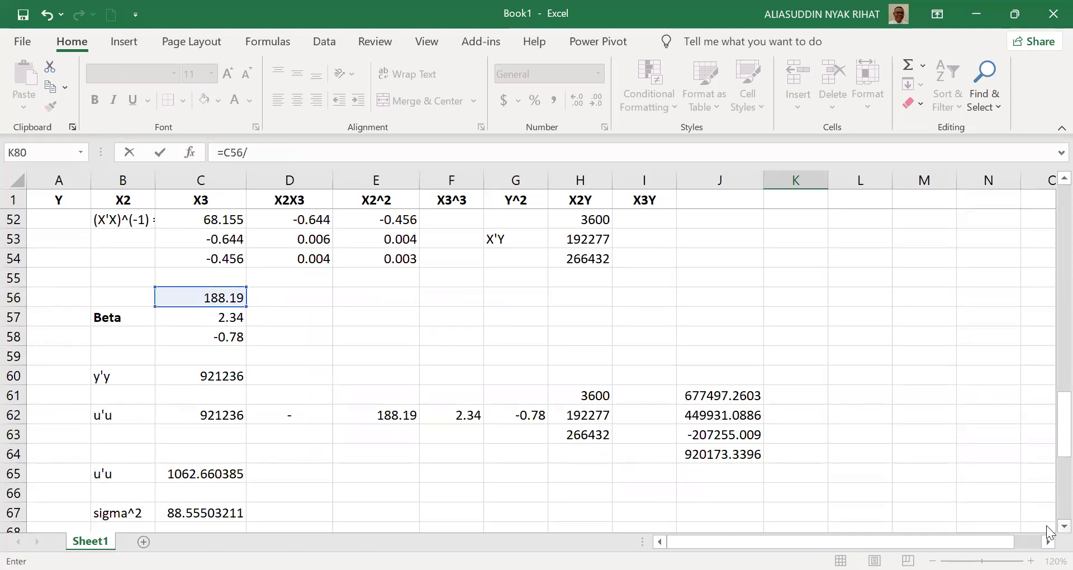
{"action": "scroll", "coordinate": [1048, 531], "scroll_direction": "down", "scroll_amount": 2}
{"action": "scroll", "coordinate": [1048, 531], "scroll_direction": "down", "scroll_amount": 3}
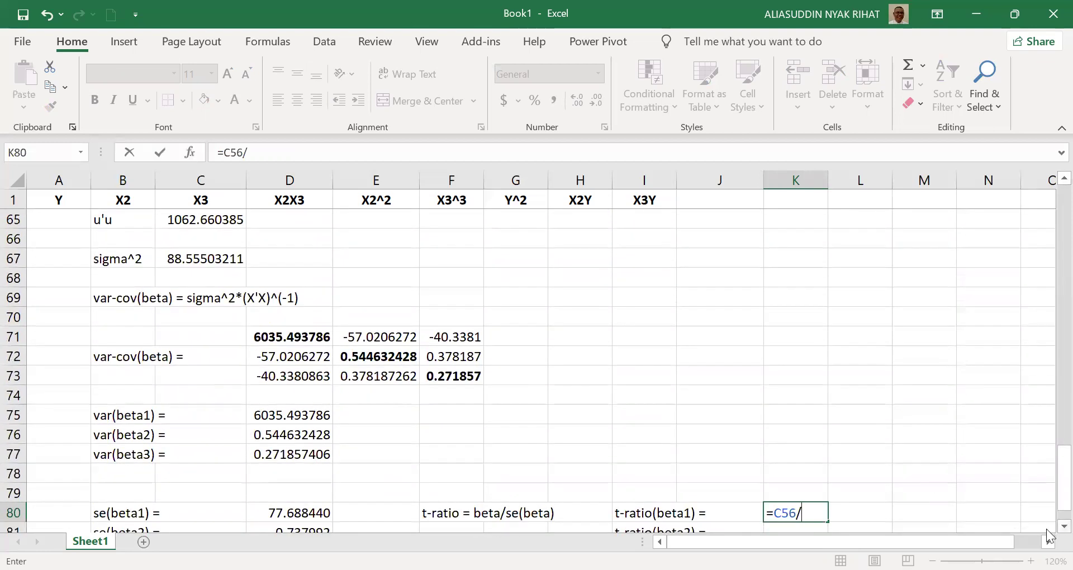
{"action": "scroll", "coordinate": [1049, 531], "scroll_direction": "down", "scroll_amount": 2}
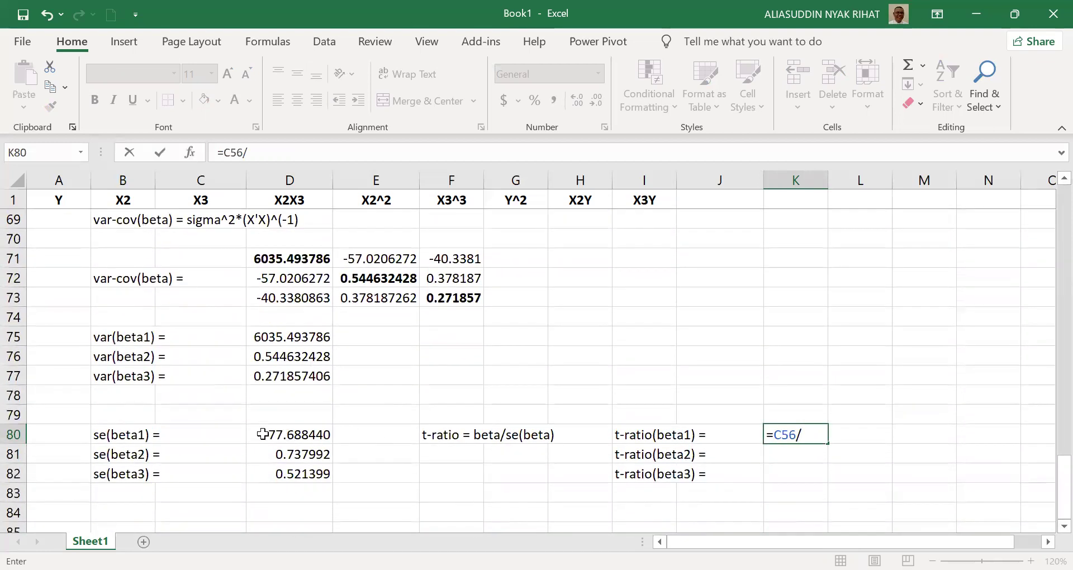
{"action": "left_click", "coordinate": [263, 434]}
{"action": "key", "text": "ctrl+Return"}
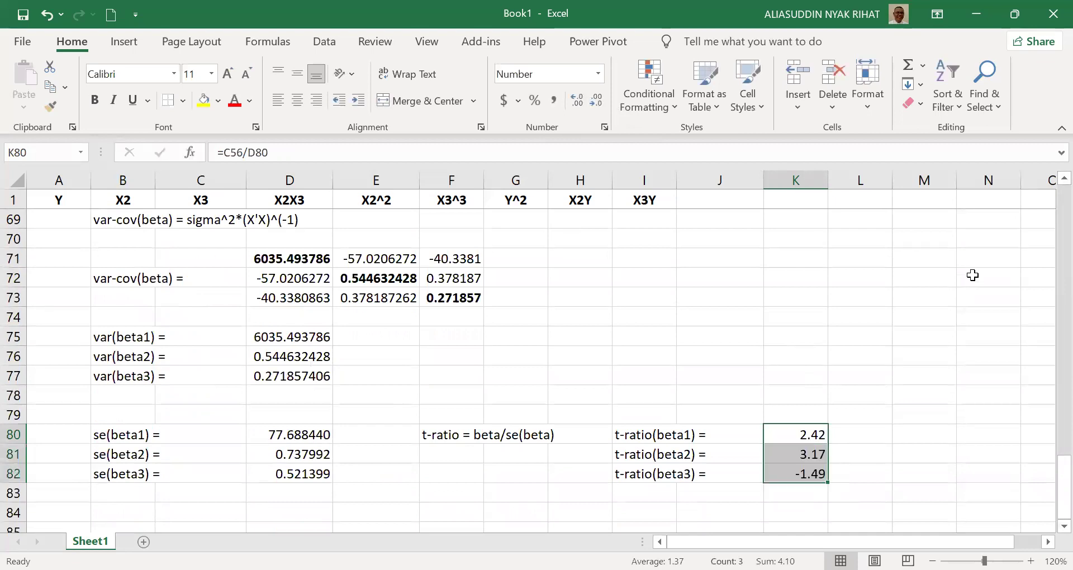
{"action": "left_click", "coordinate": [849, 349]}
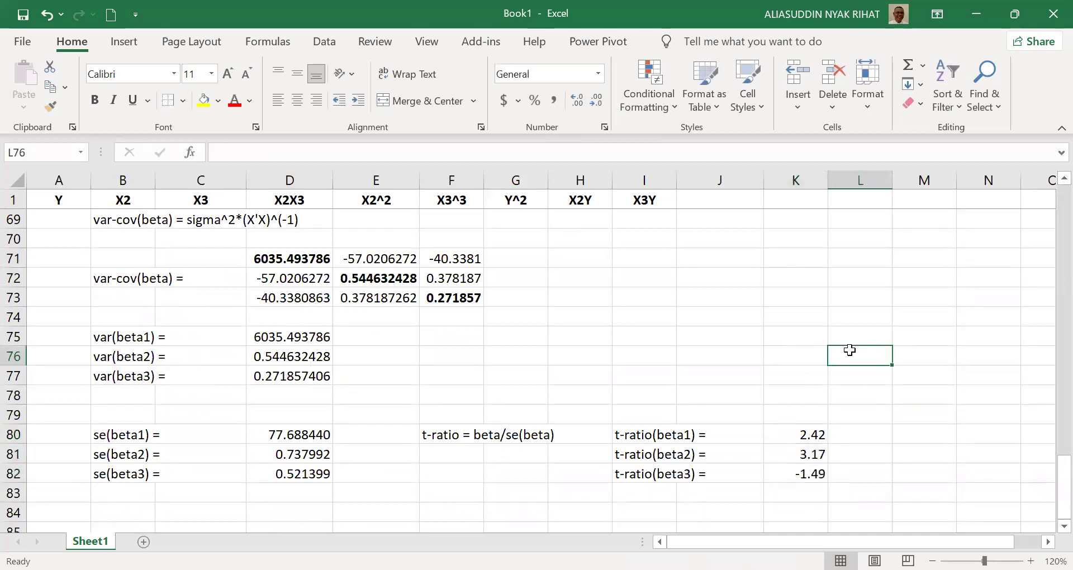